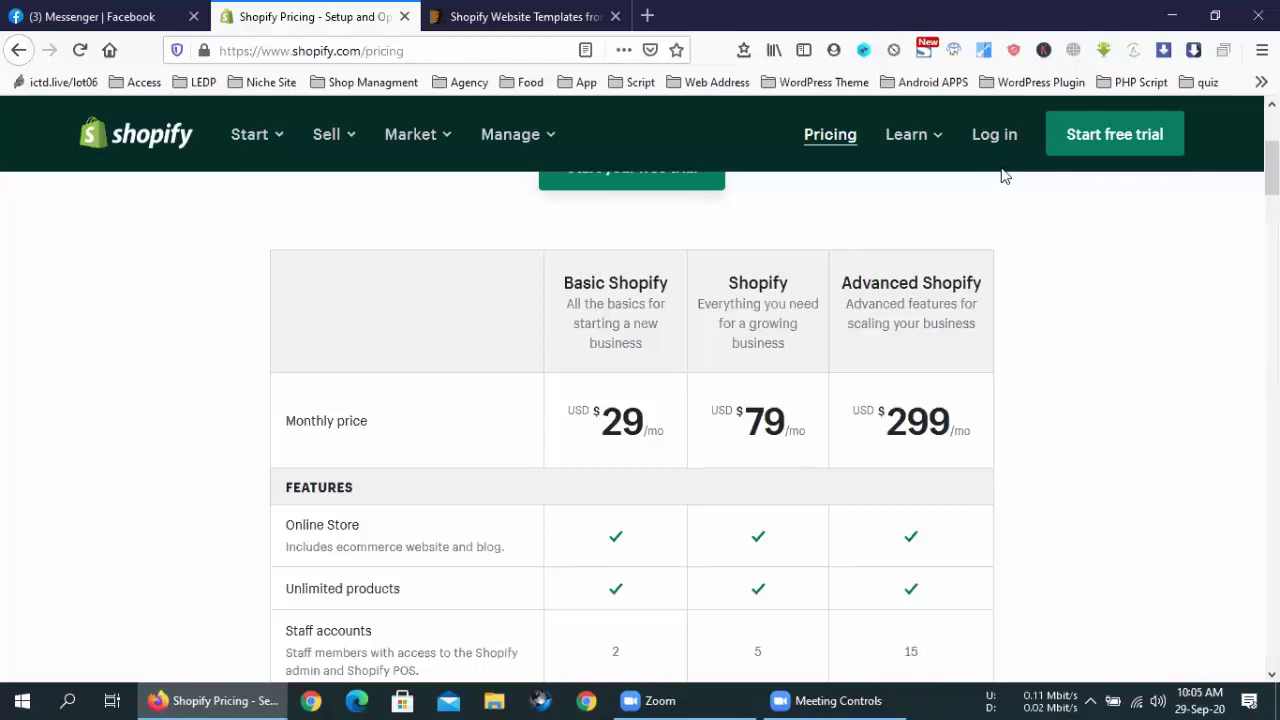
Scroll the pricing page and start the free 14-day trial sign-up
scroll(757, 299, up, 3)
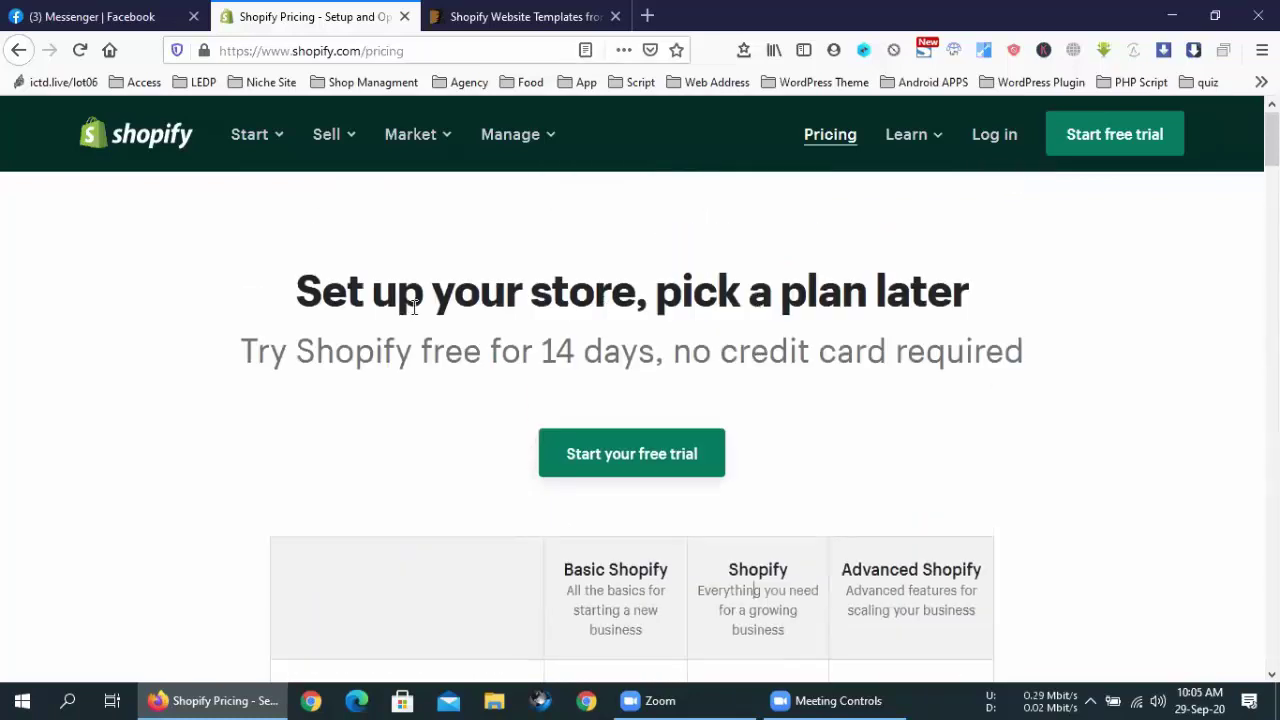
scroll(785, 418, down, 20)
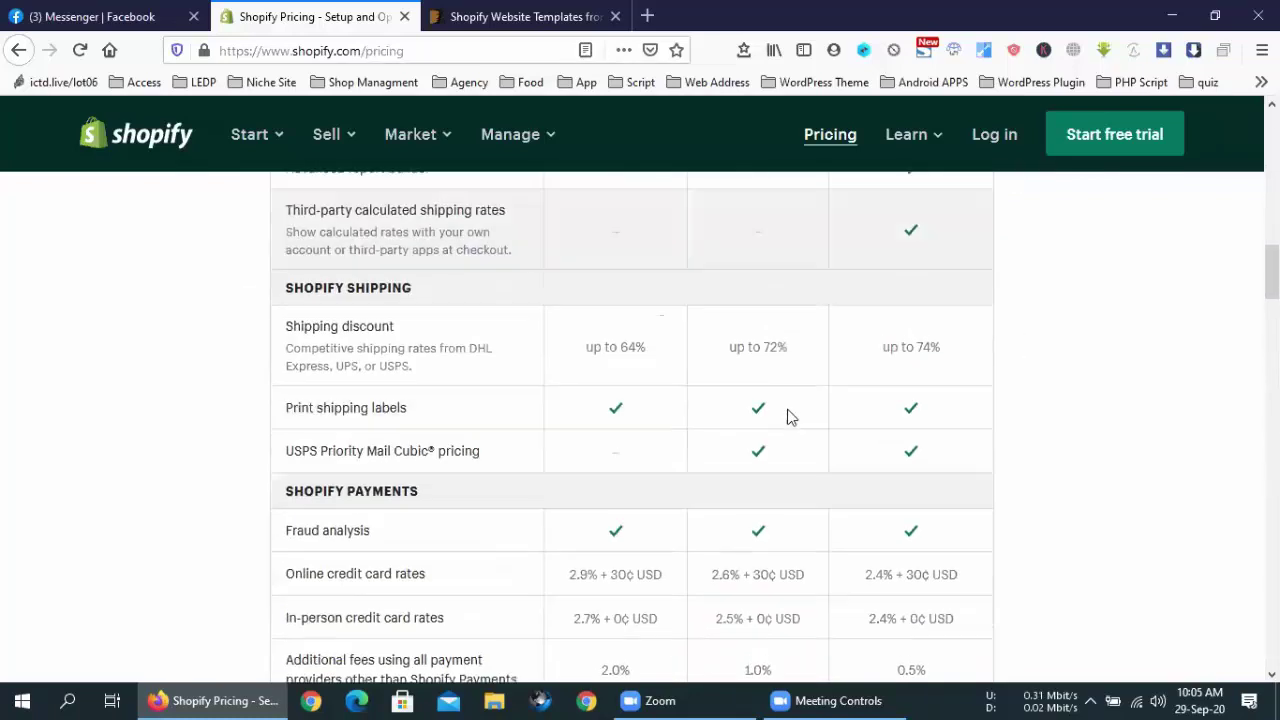
scroll(788, 417, up, 20)
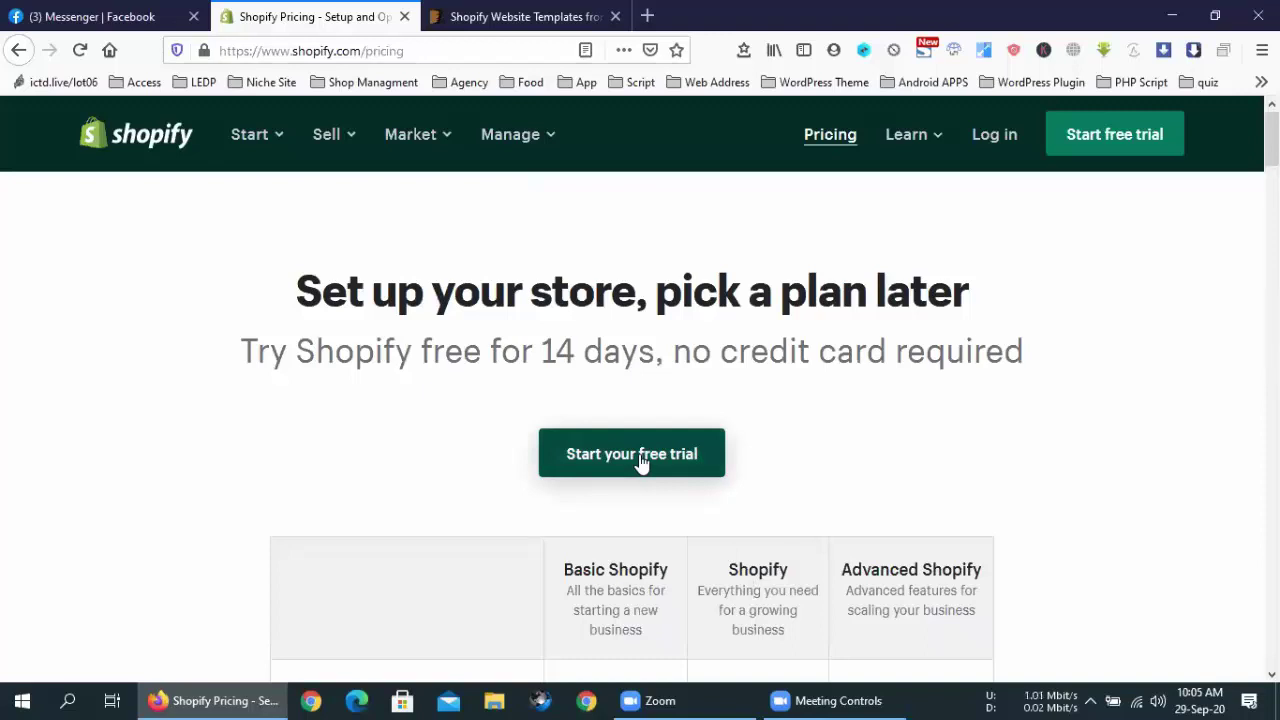
scroll(823, 423, down, 3)
scroll(826, 423, up, 1)
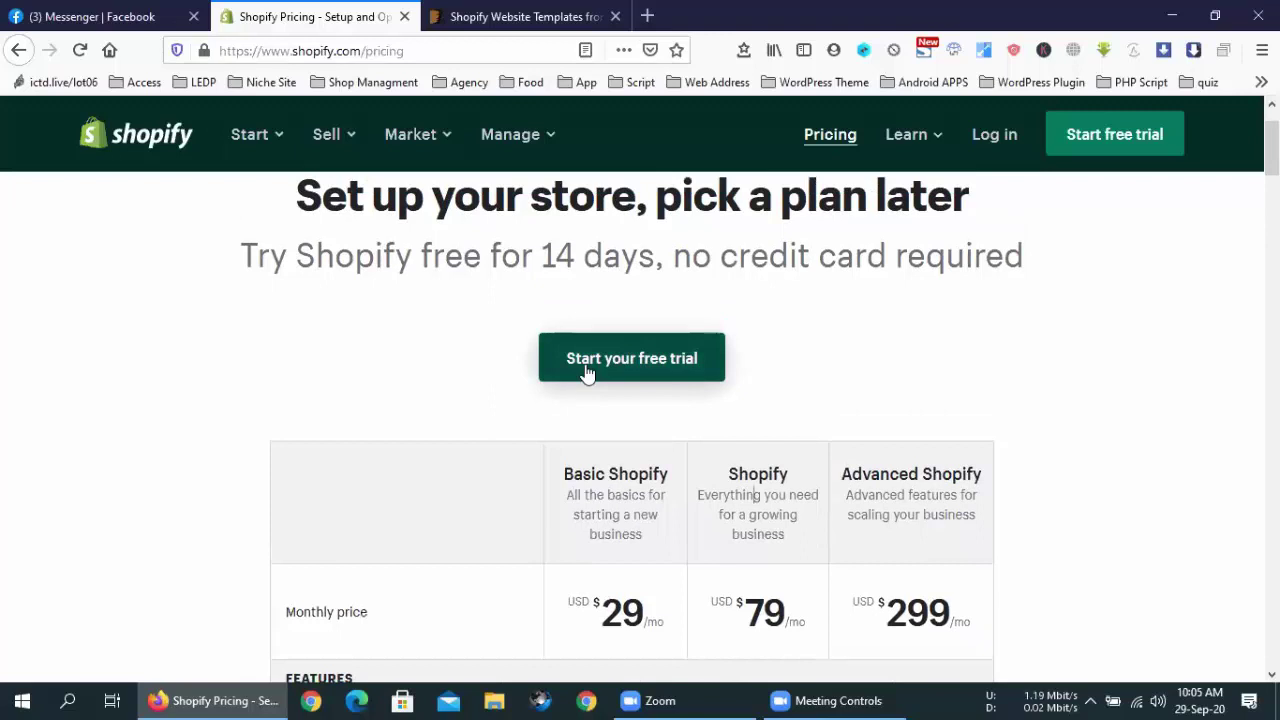
click(586, 366)
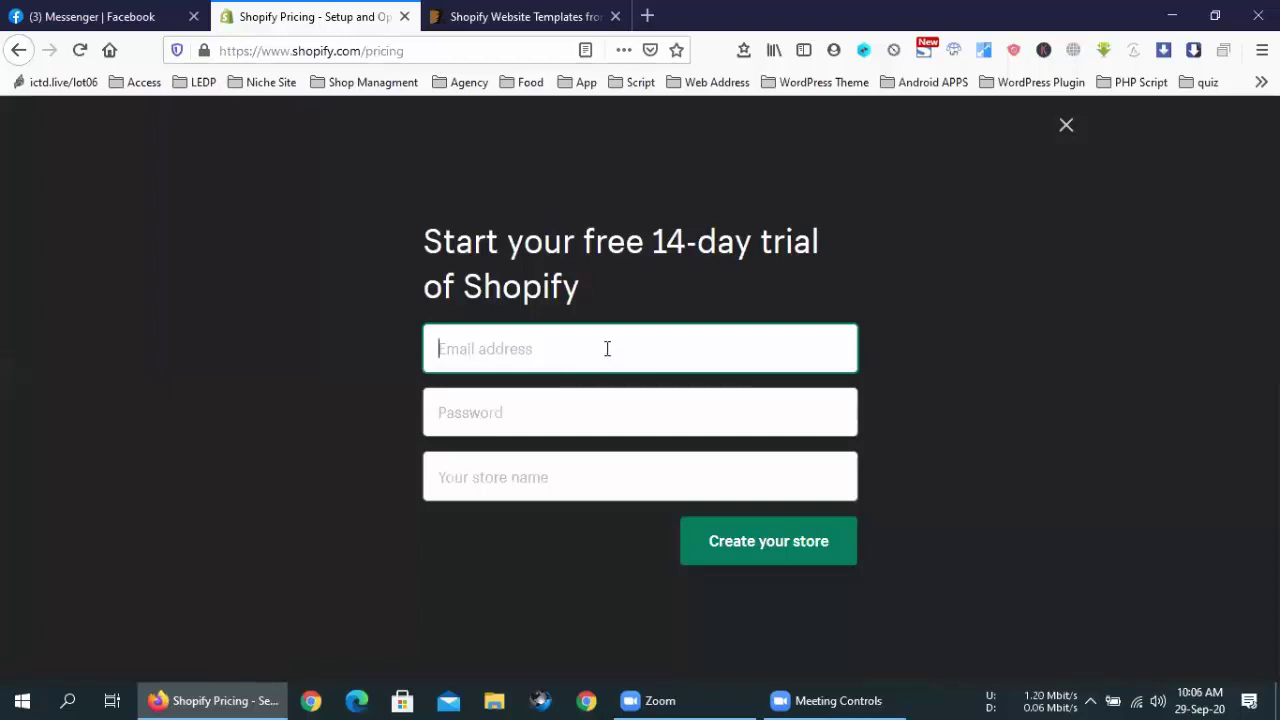
Move between the Email, Password and store name fields of the sign-up form
click(549, 426)
click(314, 537)
click(480, 484)
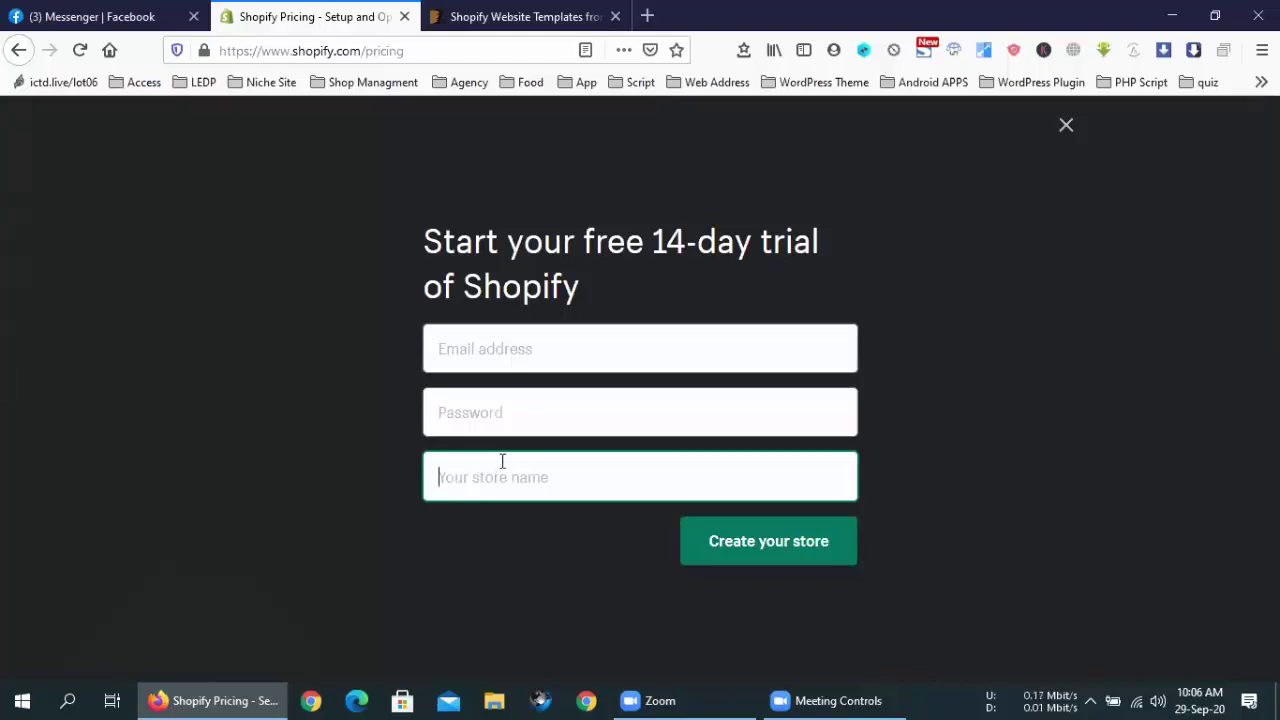
click(518, 352)
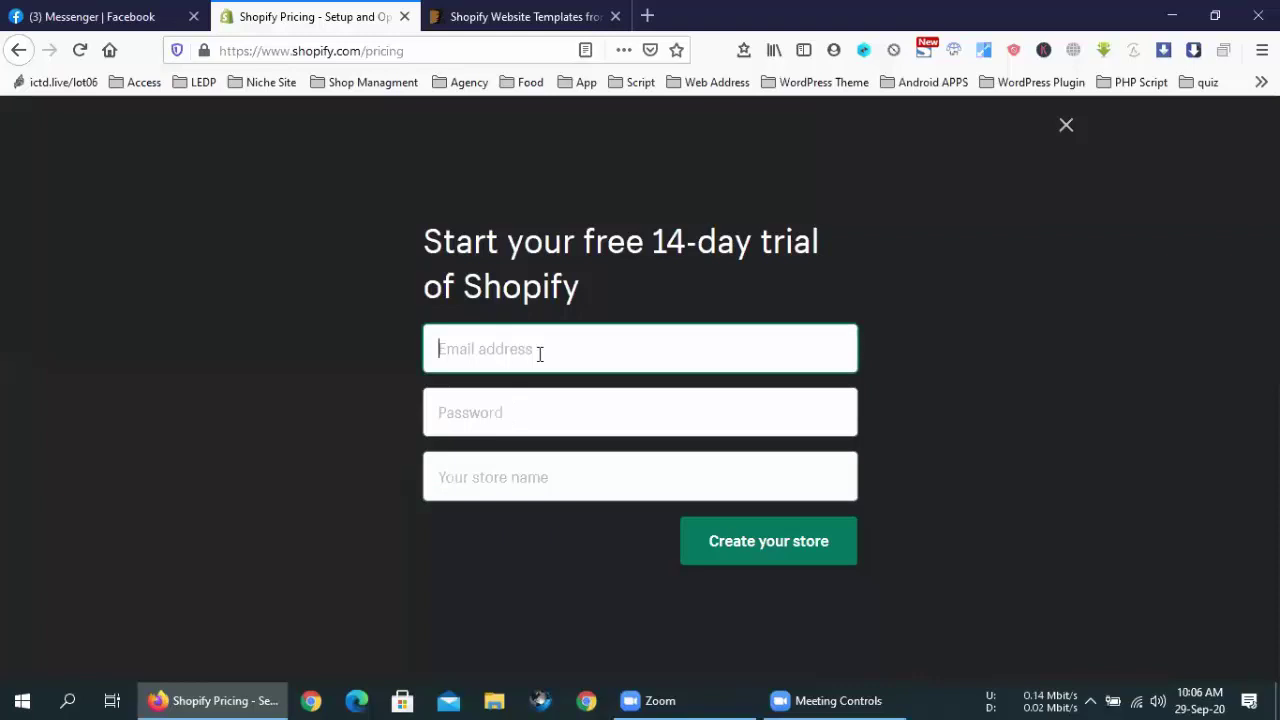
click(545, 413)
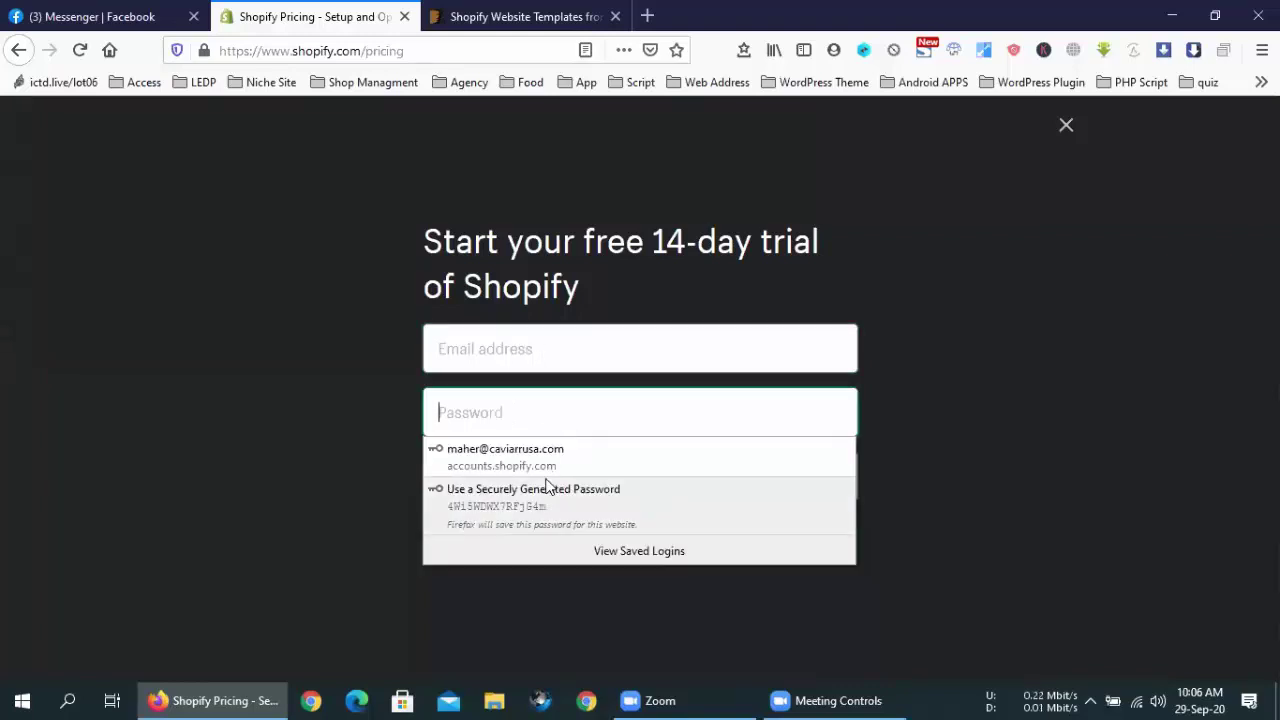
click(560, 327)
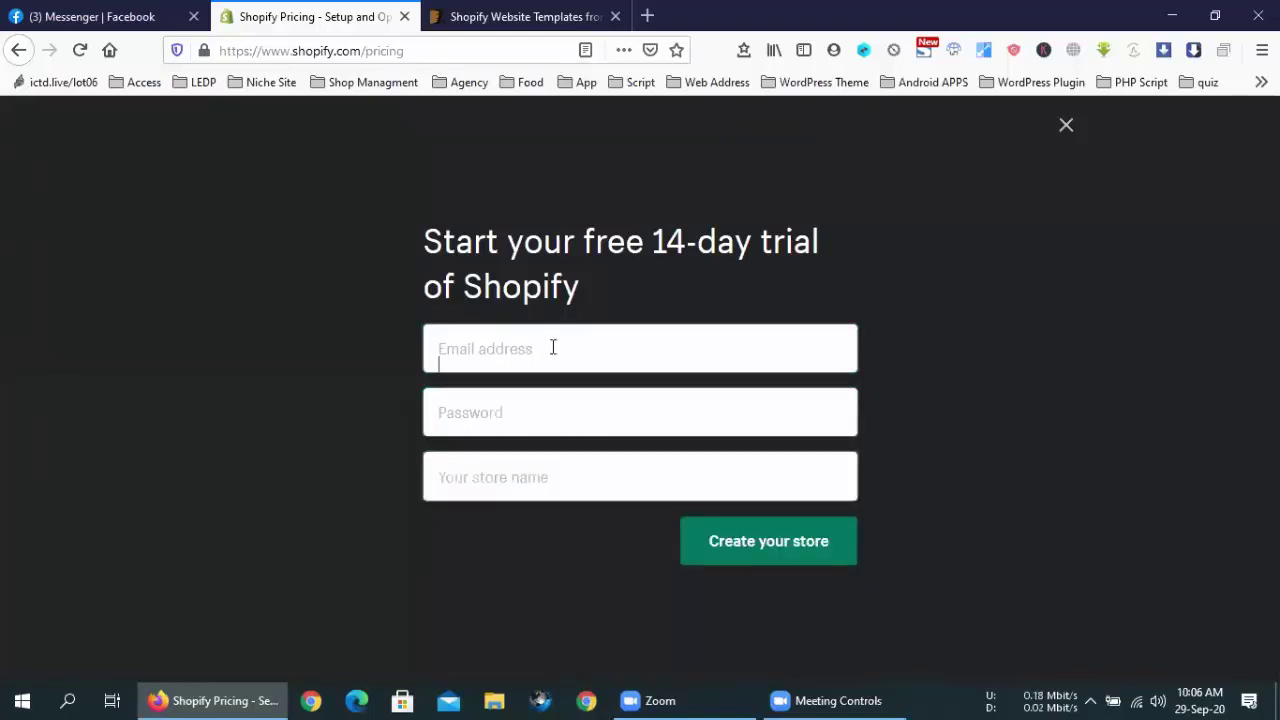
click(552, 347)
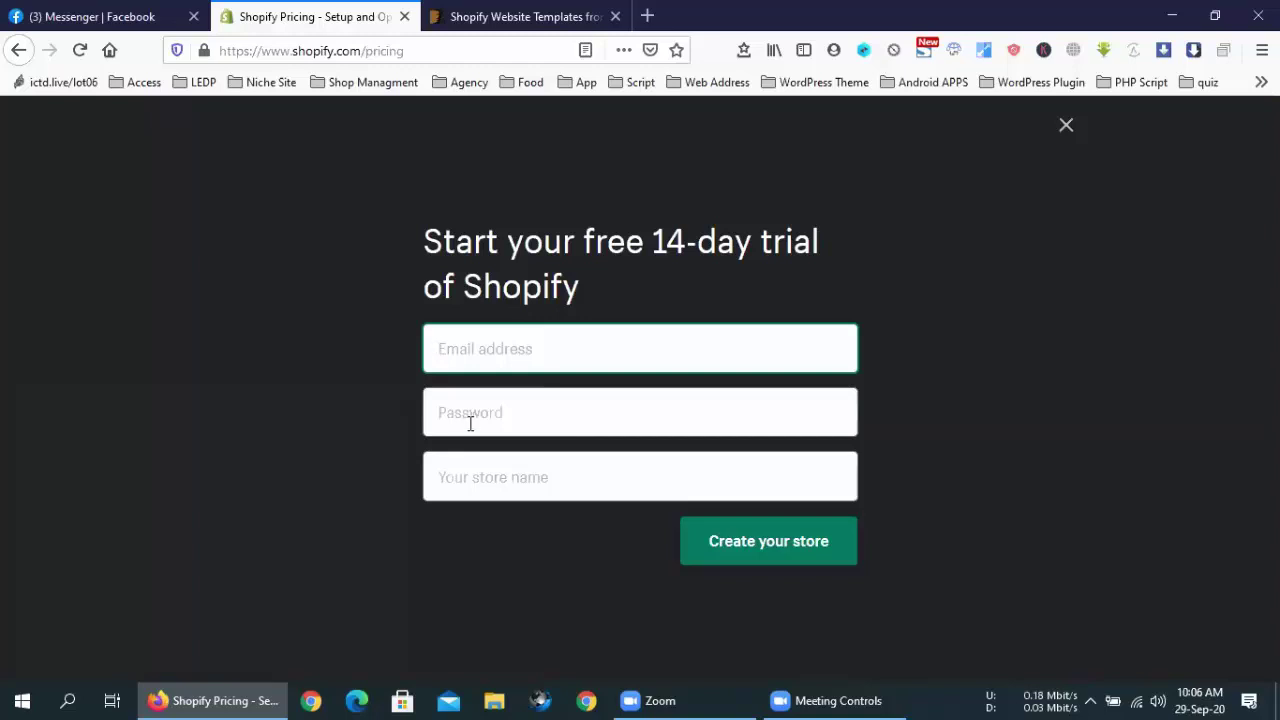
click(549, 418)
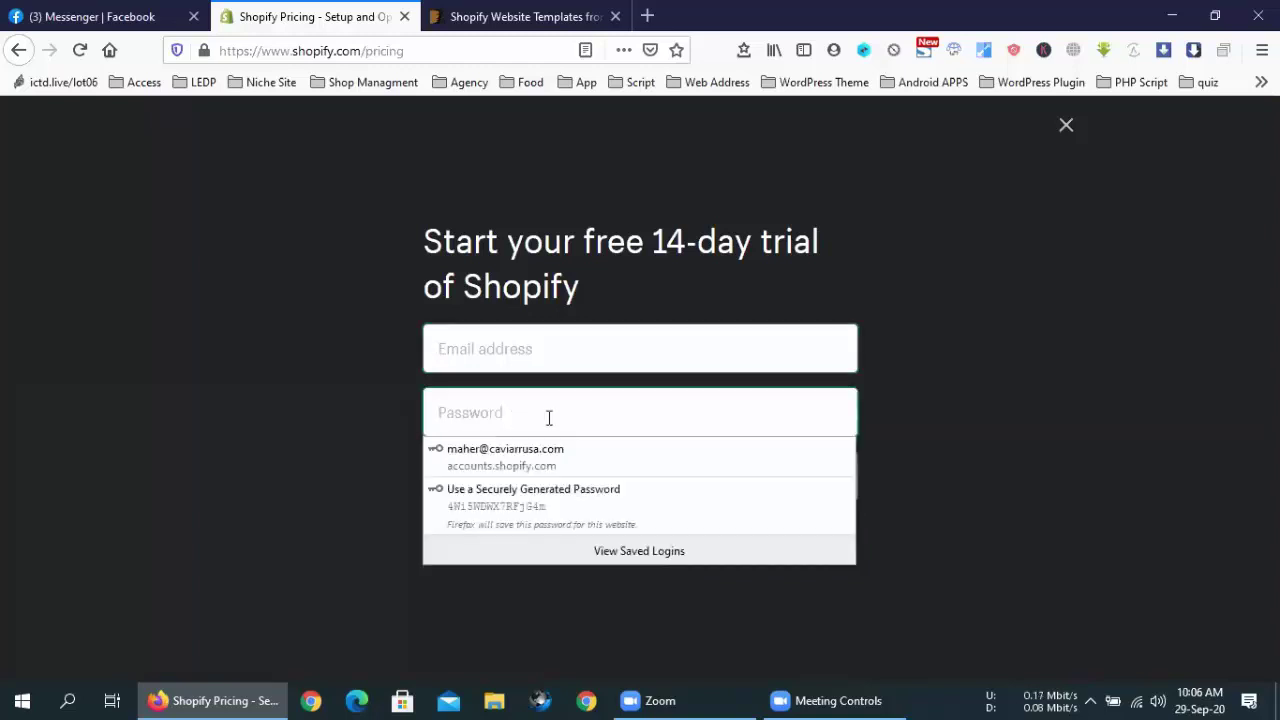
click(551, 414)
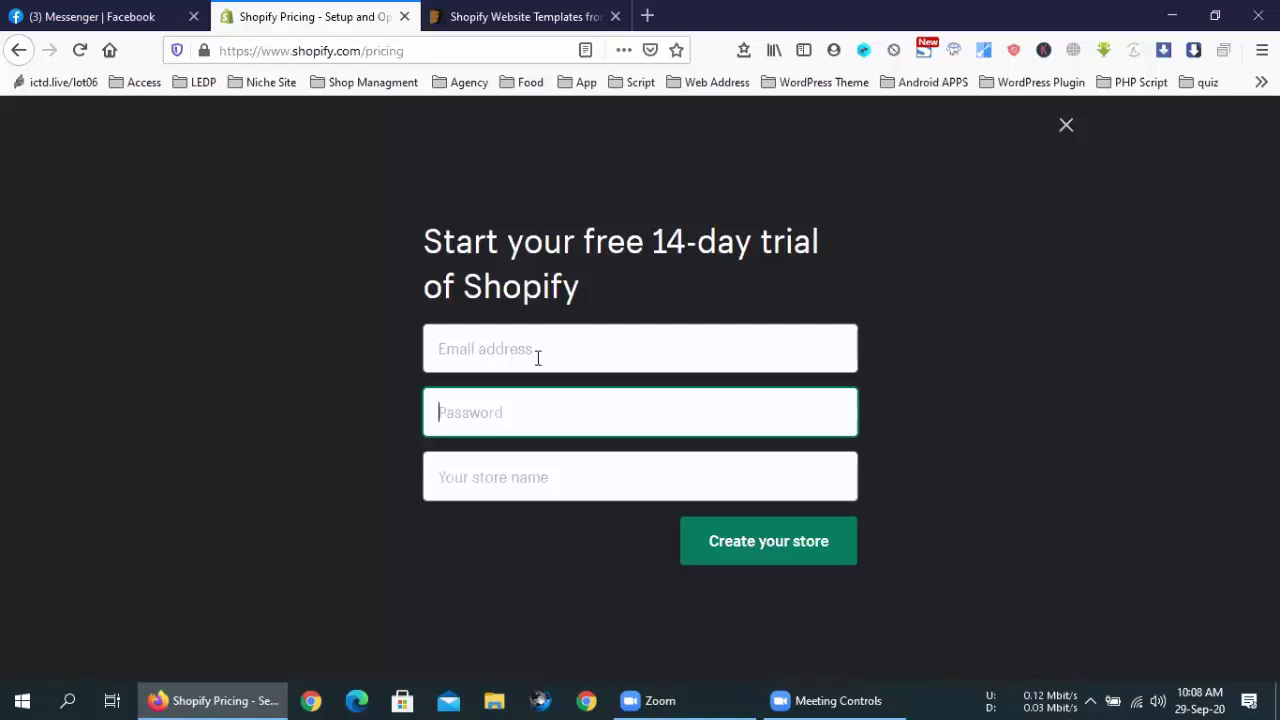
key(ctrl+l)
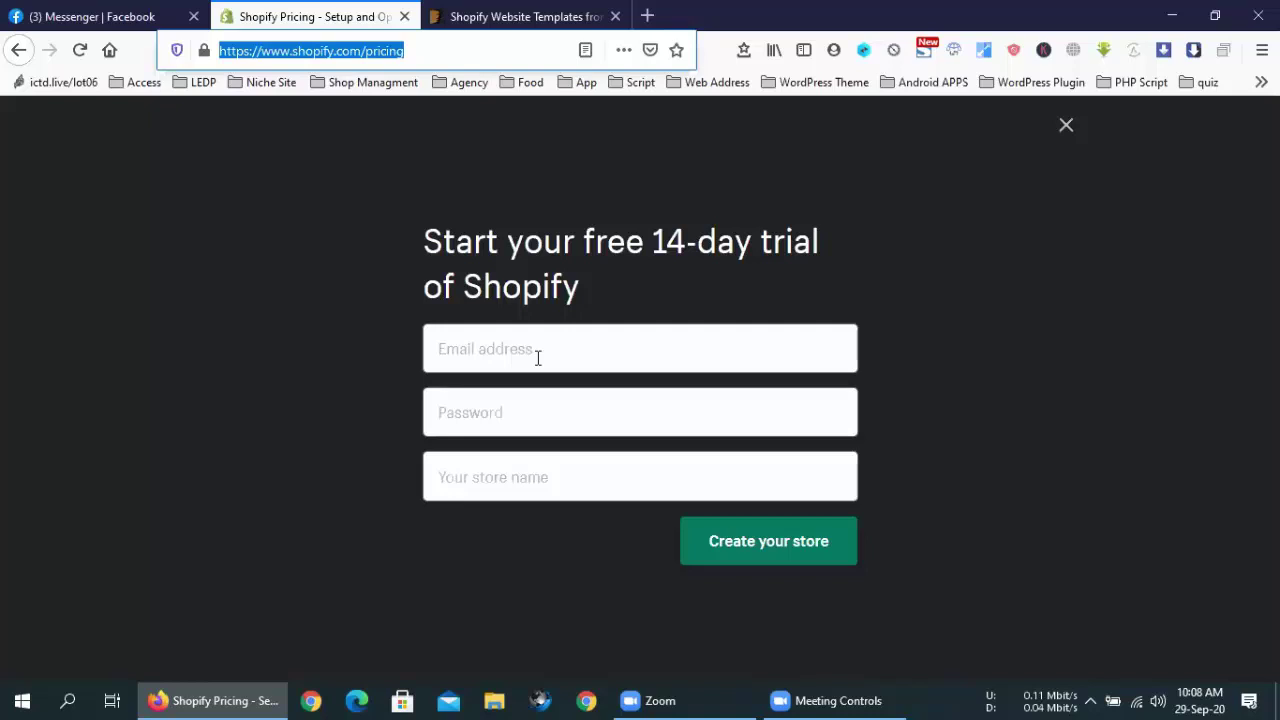
click(684, 240)
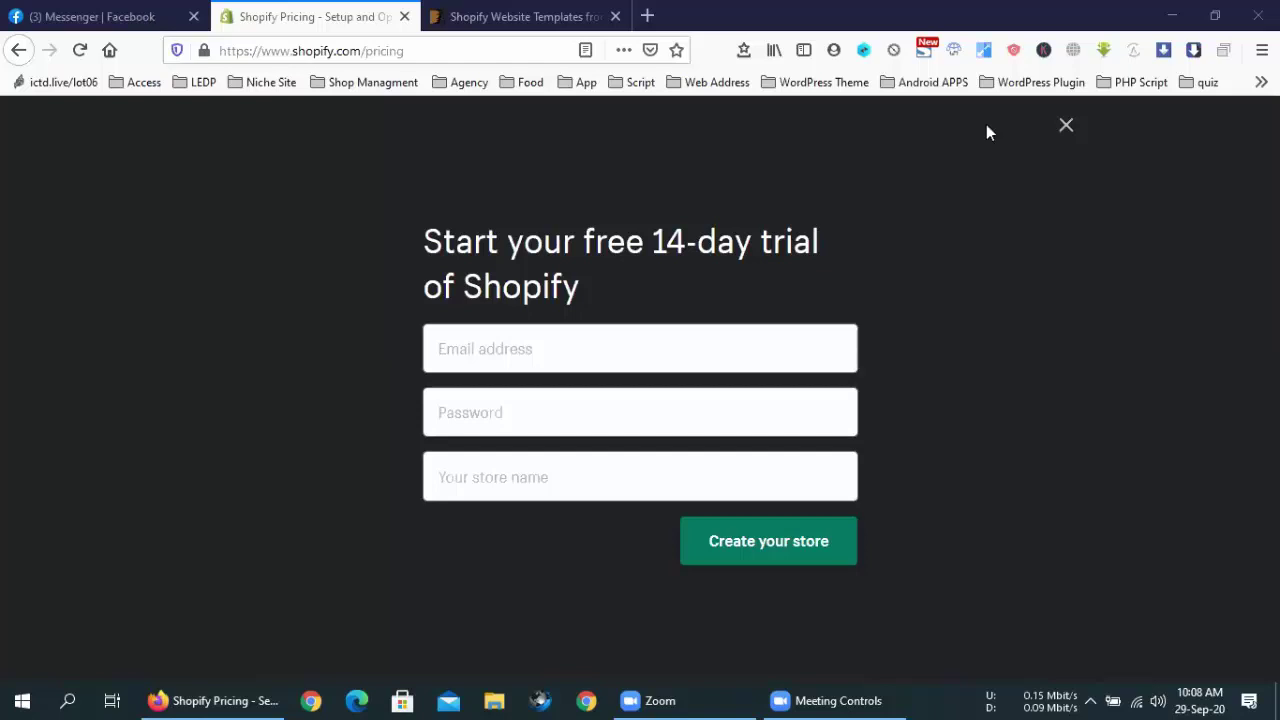
click(536, 348)
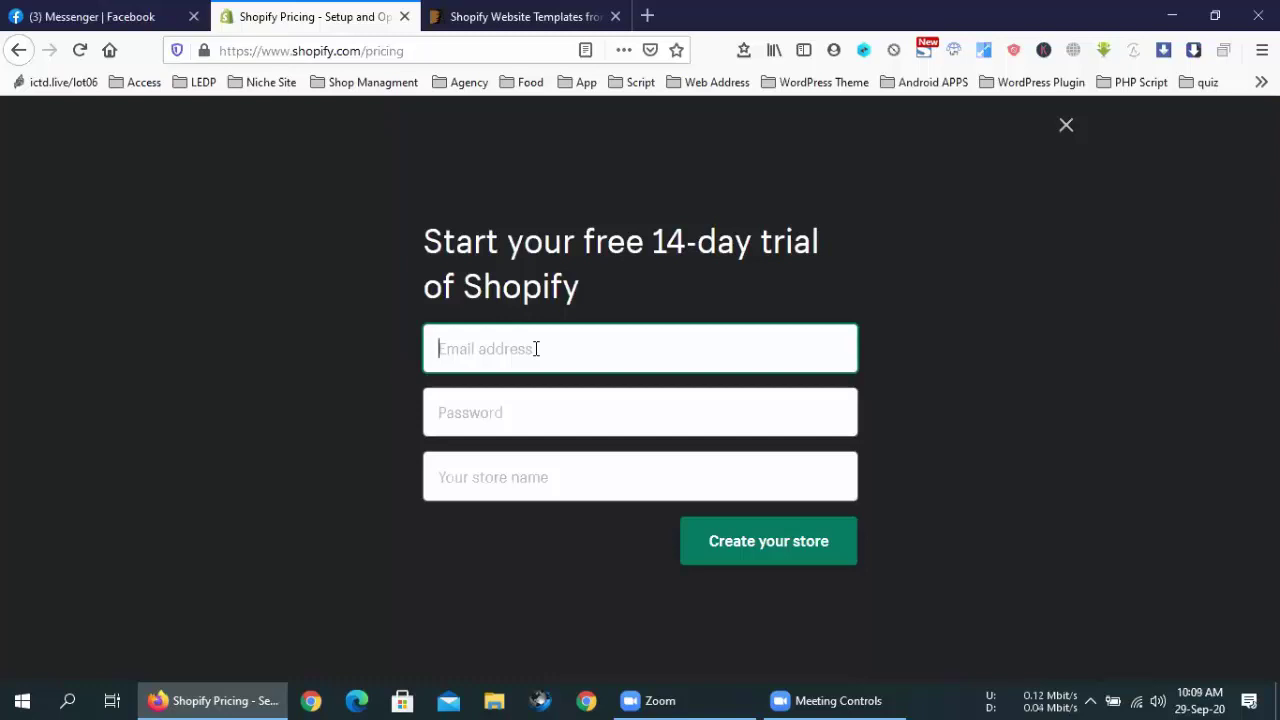
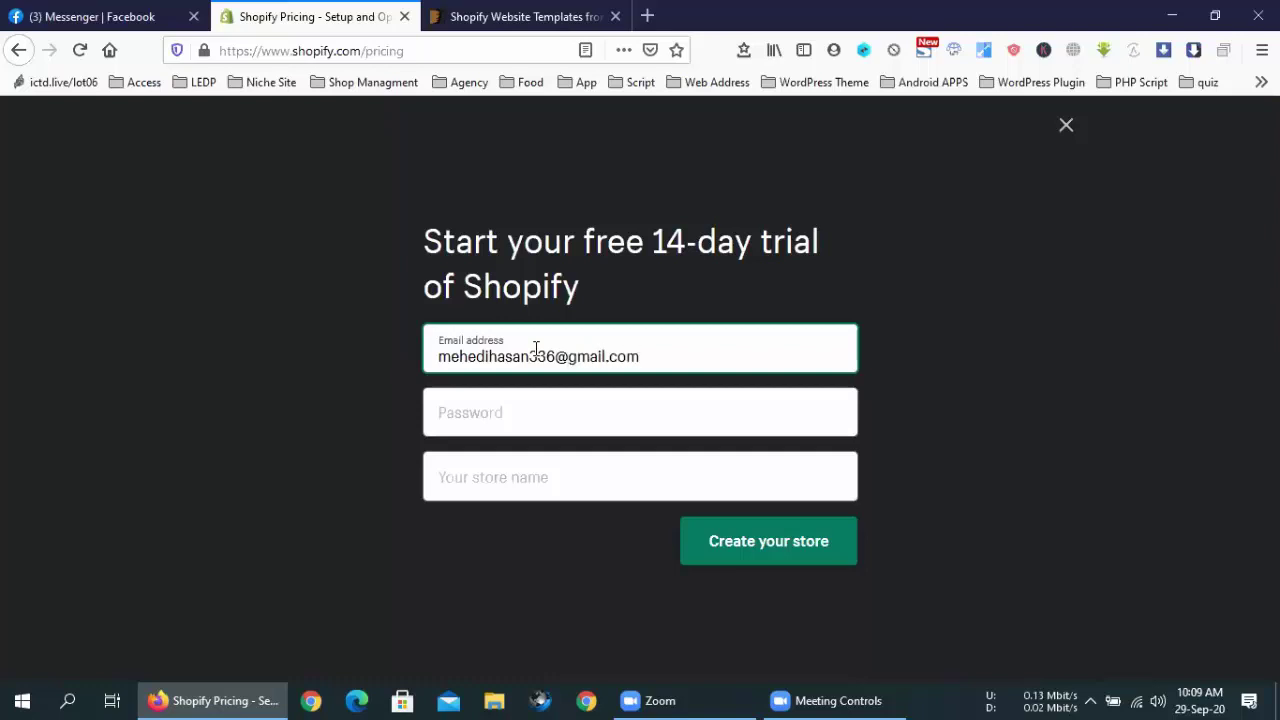
Enter the account e-mail address and password in the sign-up form
click(519, 393)
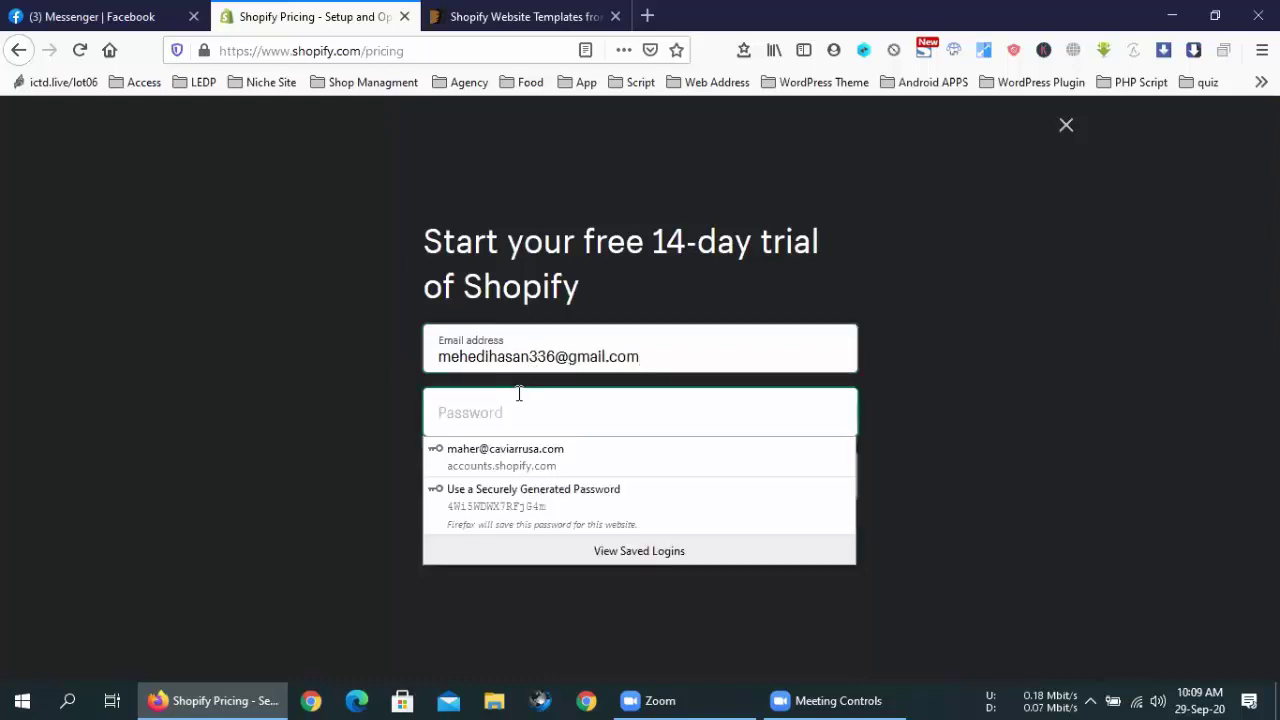
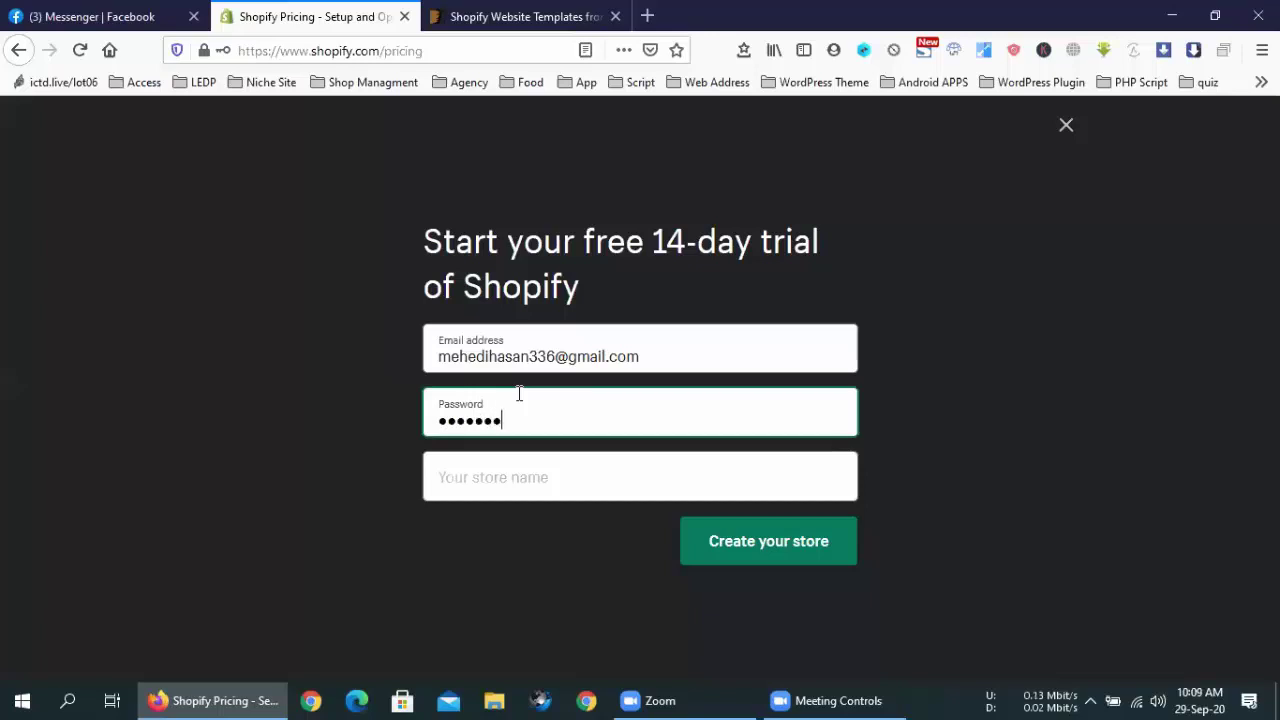
Name the store ledpstore2 and create it
click(539, 487)
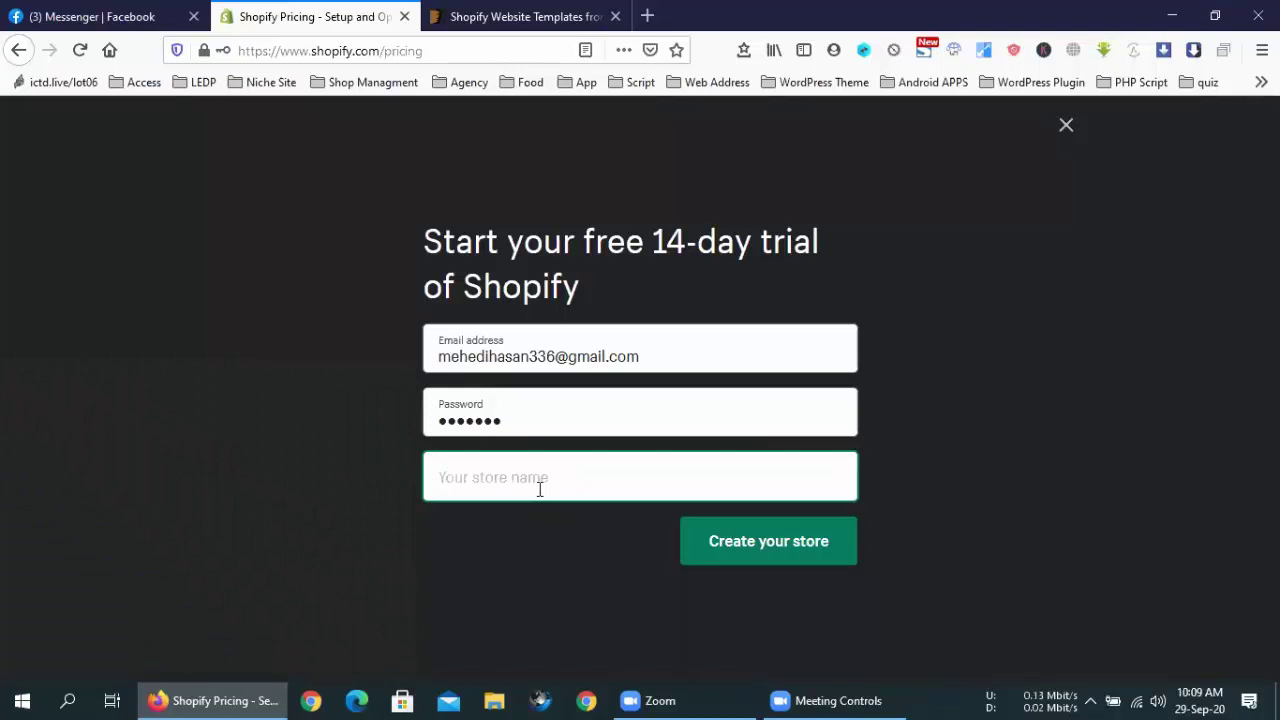
text(ledpso)
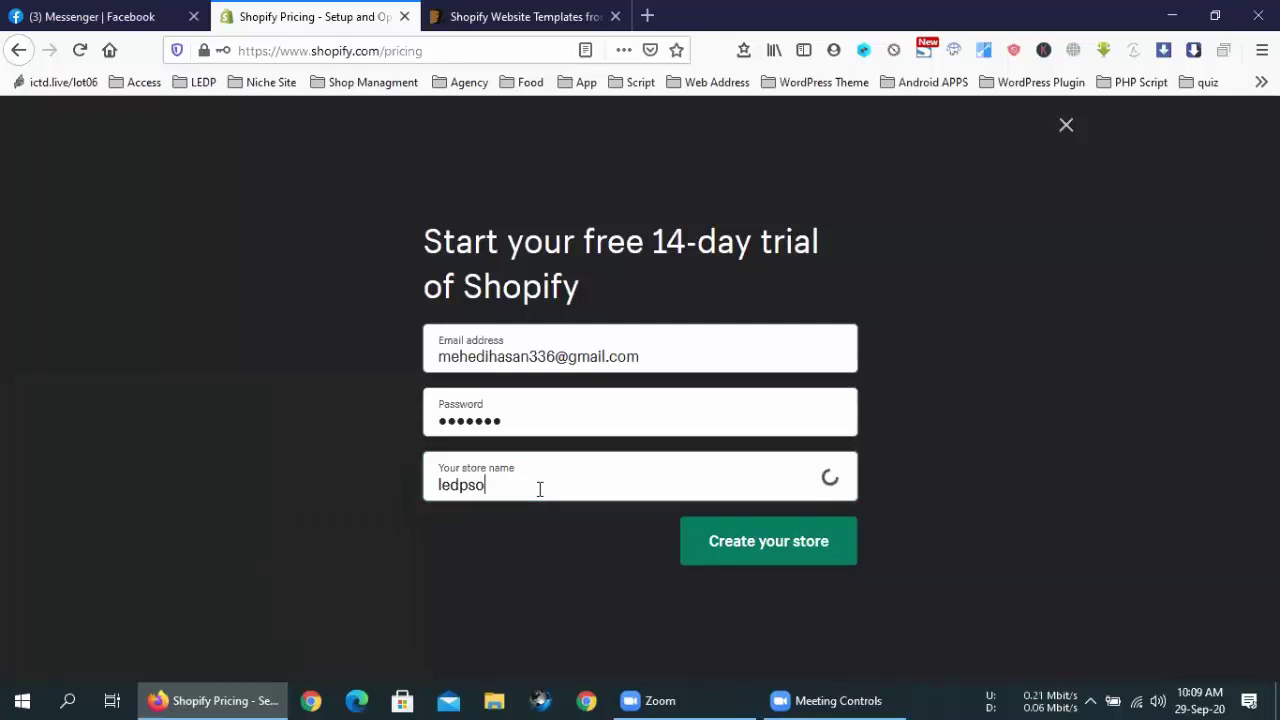
key(BackSpace)
text(tore2)
click(760, 545)
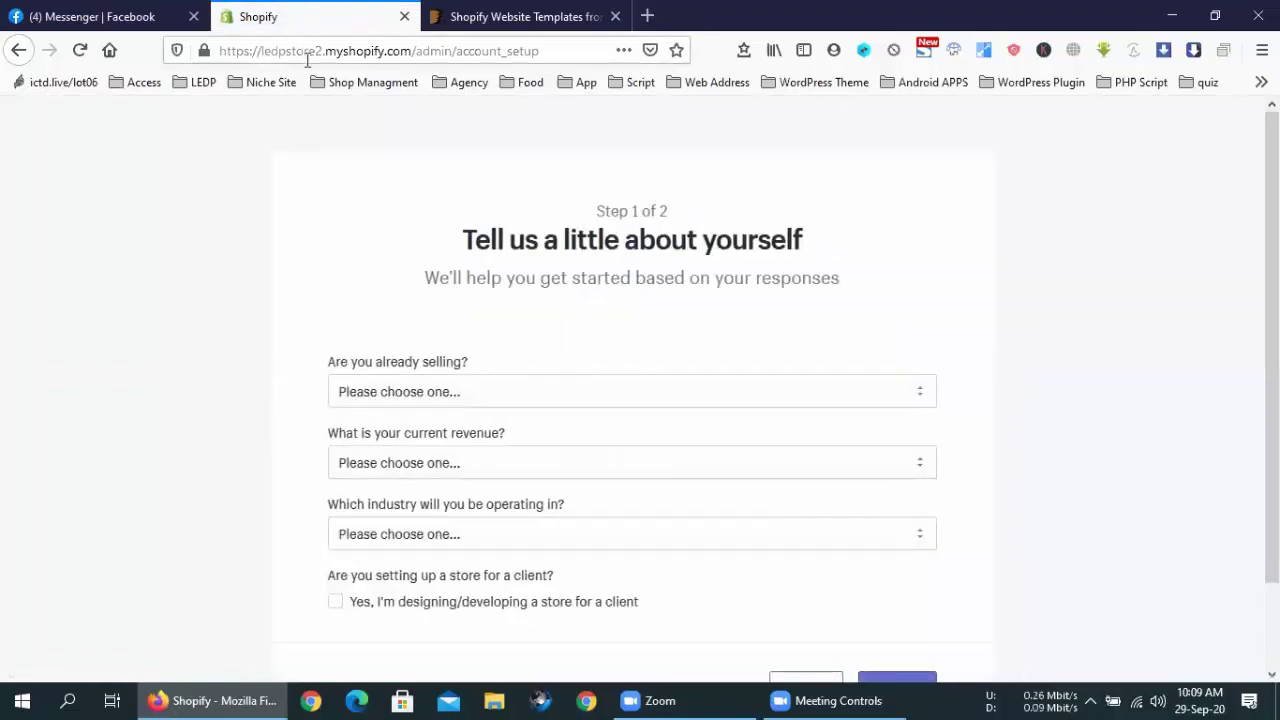
Answer: selling but not online, ready in a few weeks, online only, ৳1,000,000 BDT+ revenue
scroll(575, 290, down, 2)
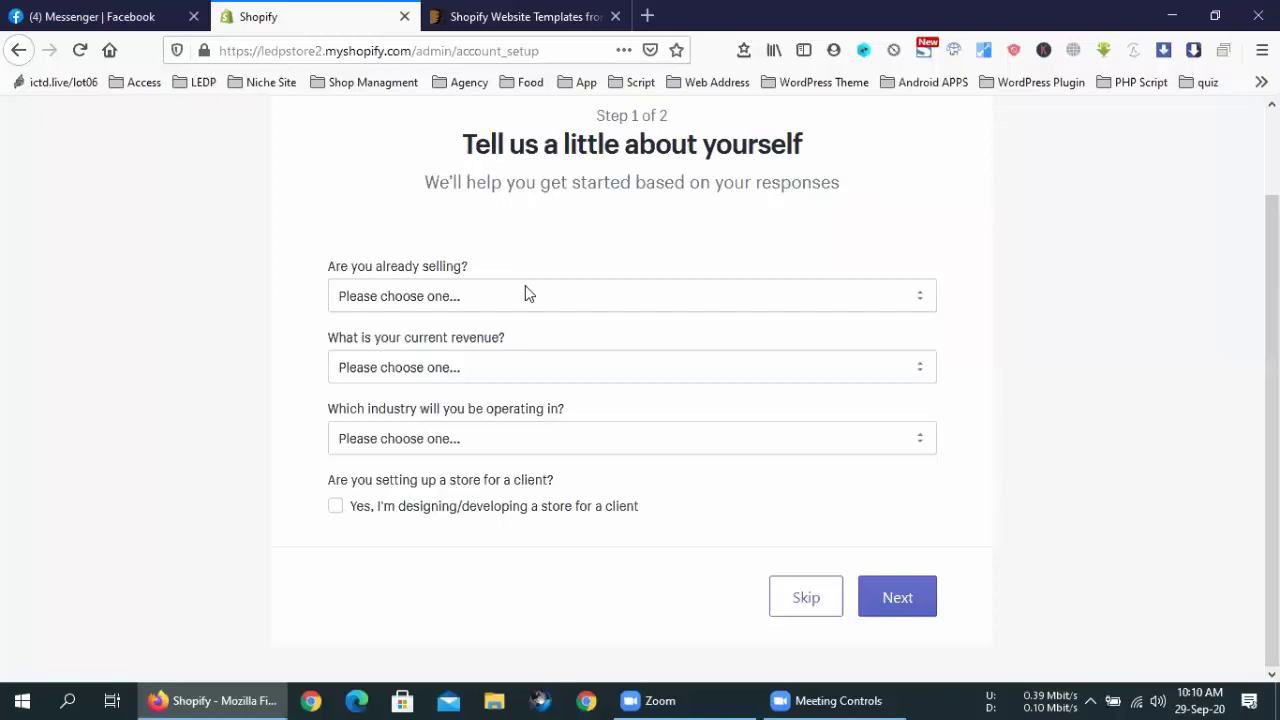
click(510, 296)
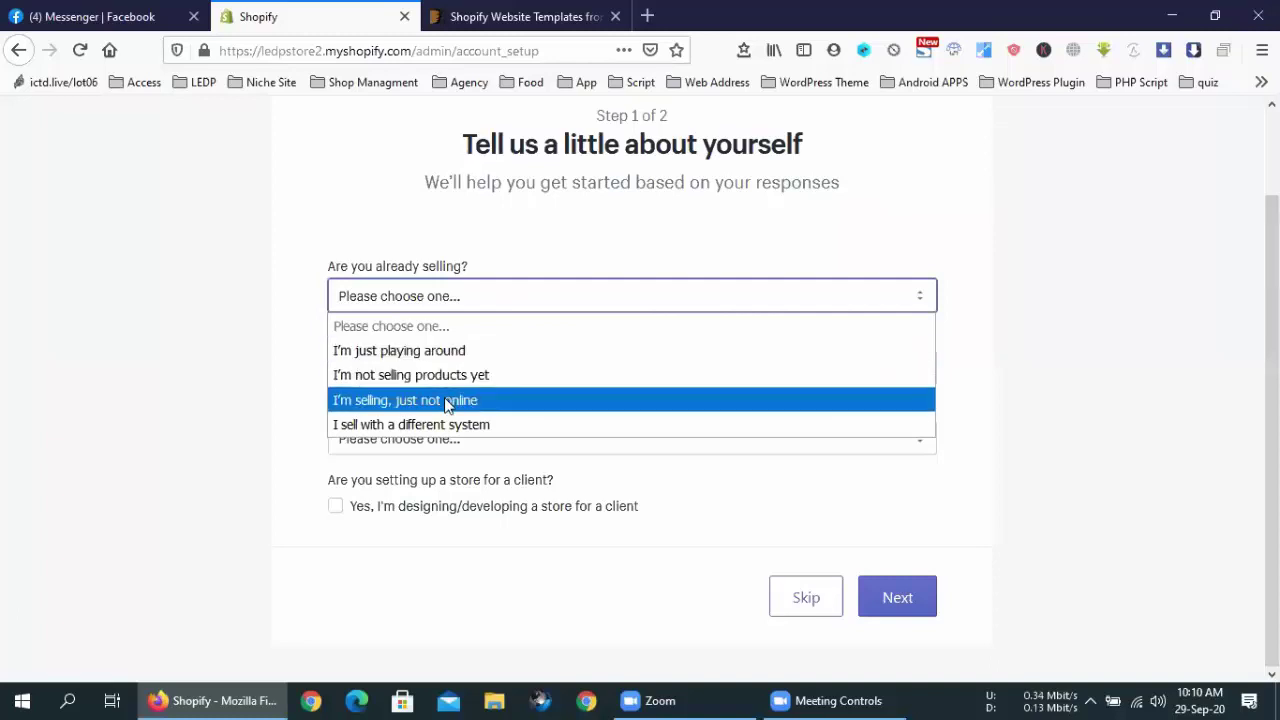
click(456, 407)
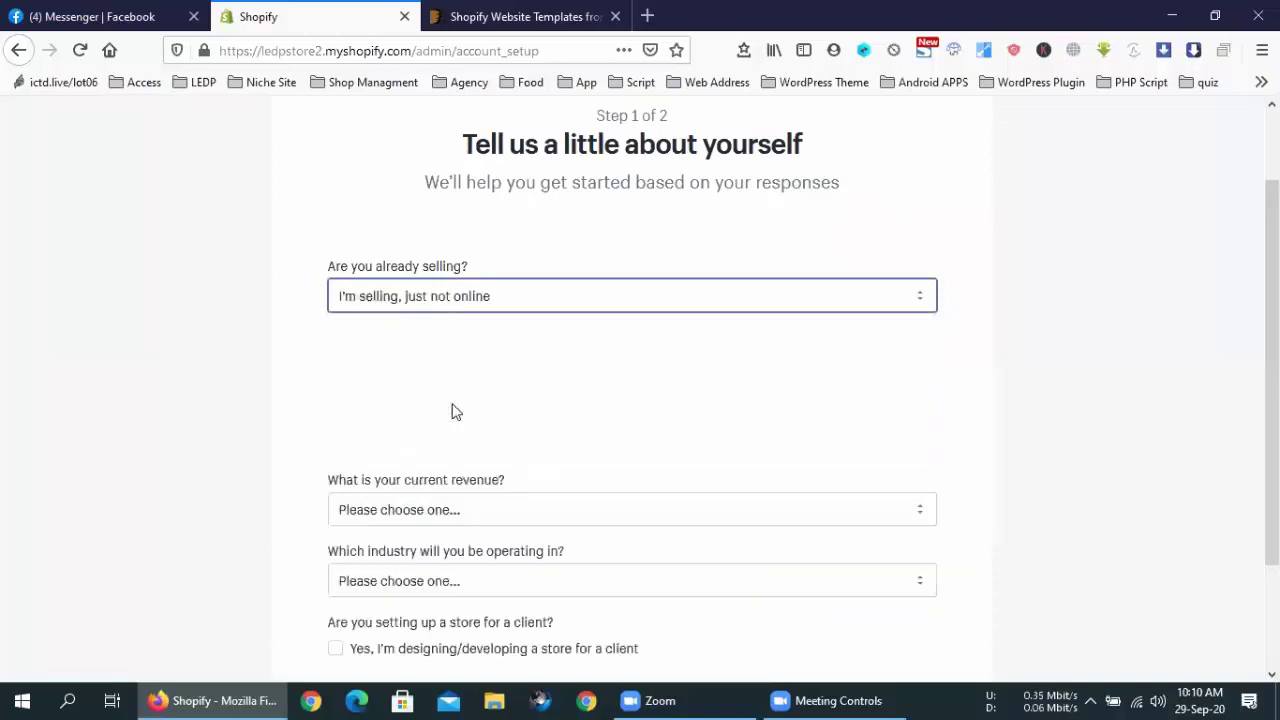
click(436, 372)
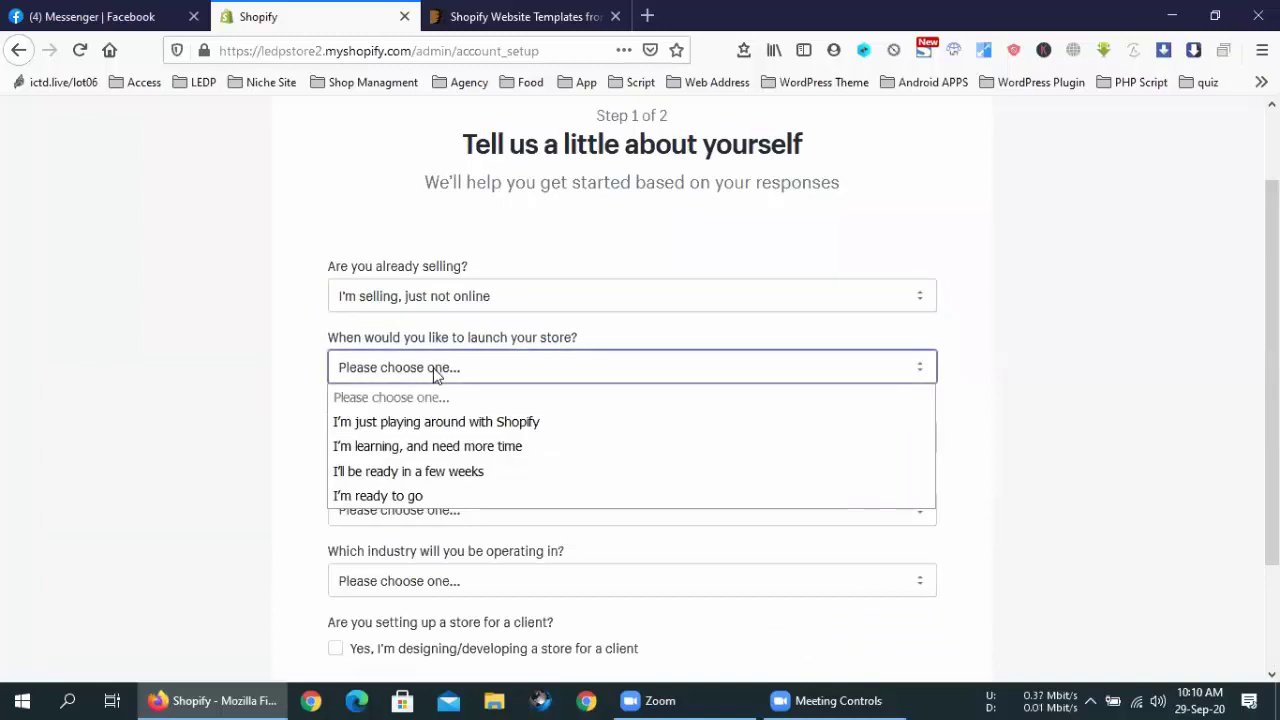
click(472, 471)
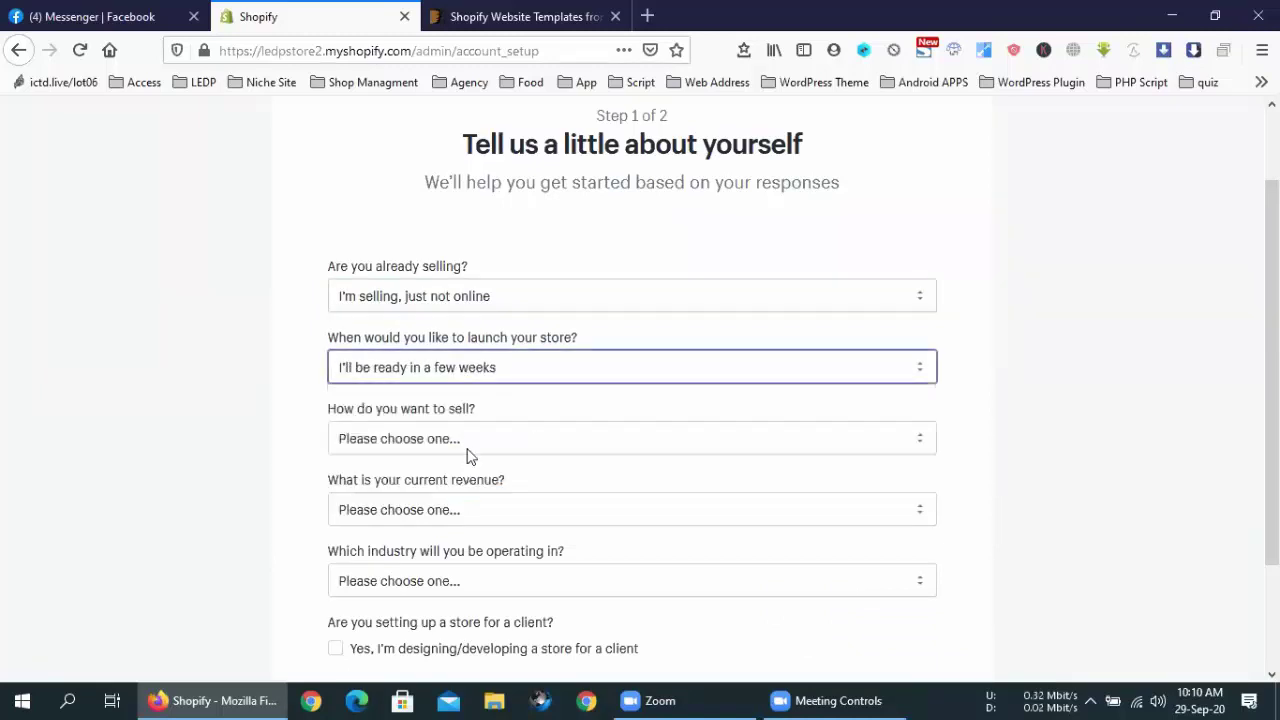
click(468, 441)
click(474, 493)
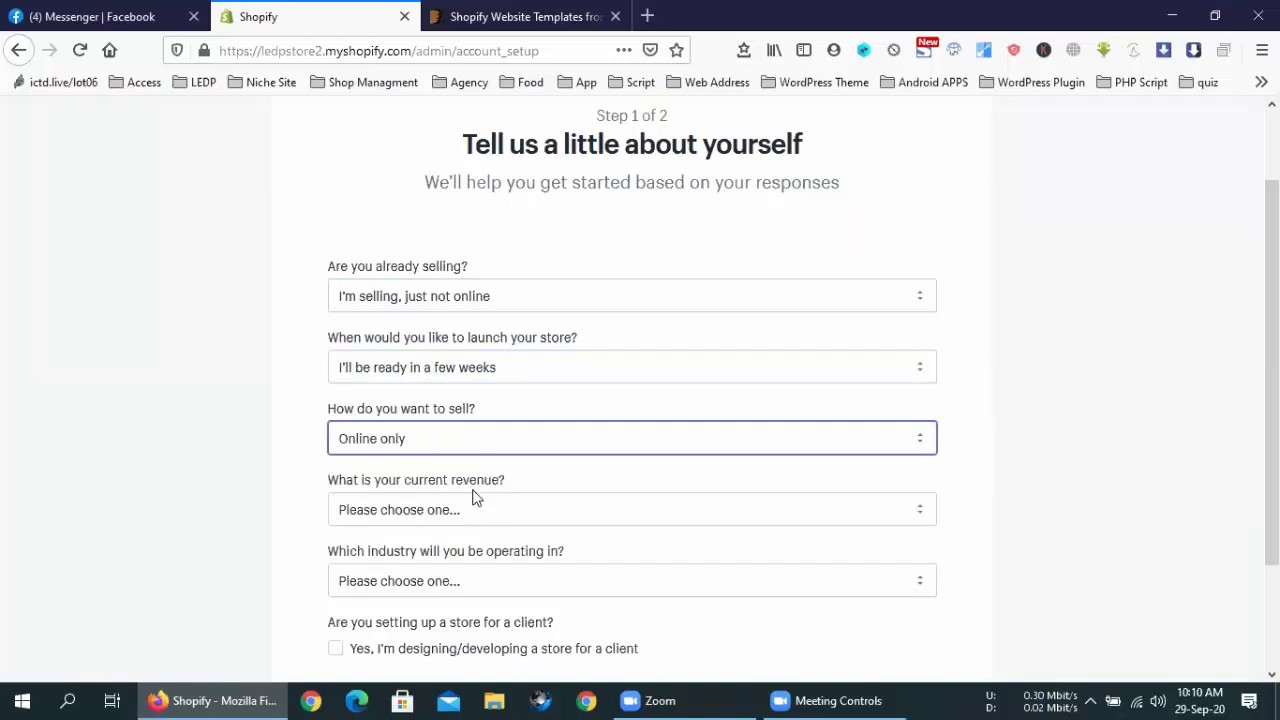
scroll(471, 482, down, 3)
click(447, 370)
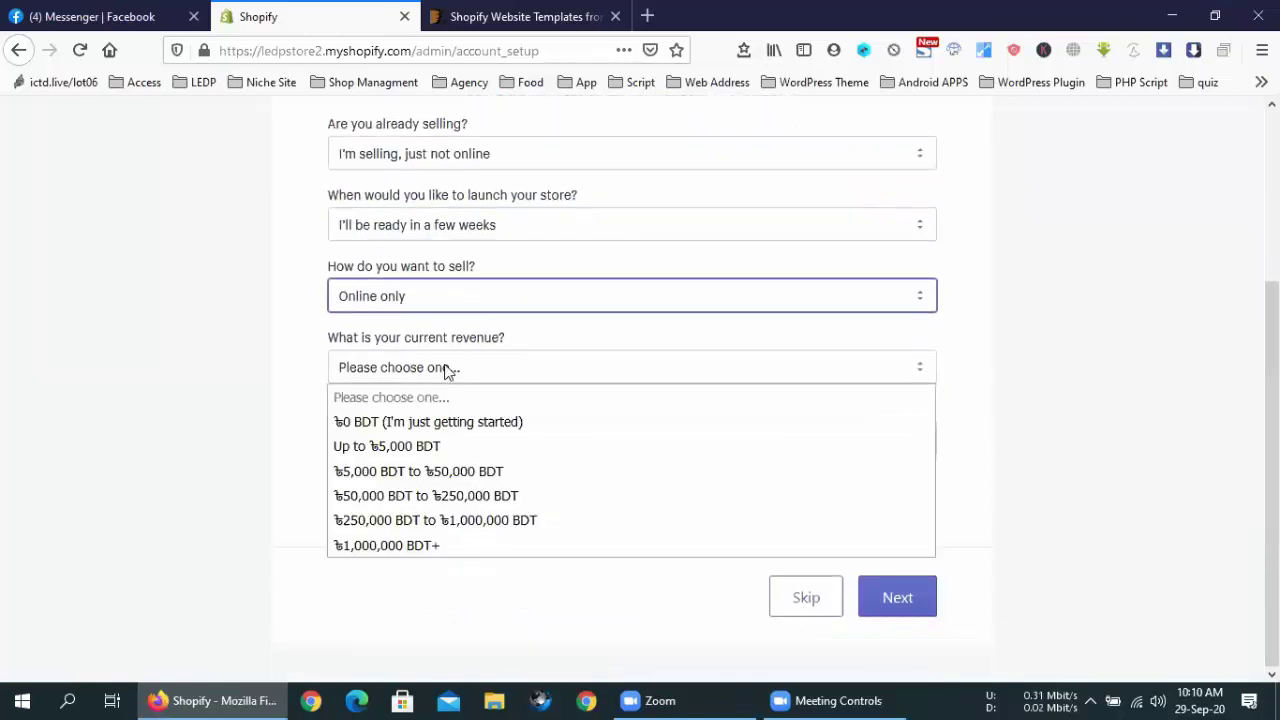
click(455, 547)
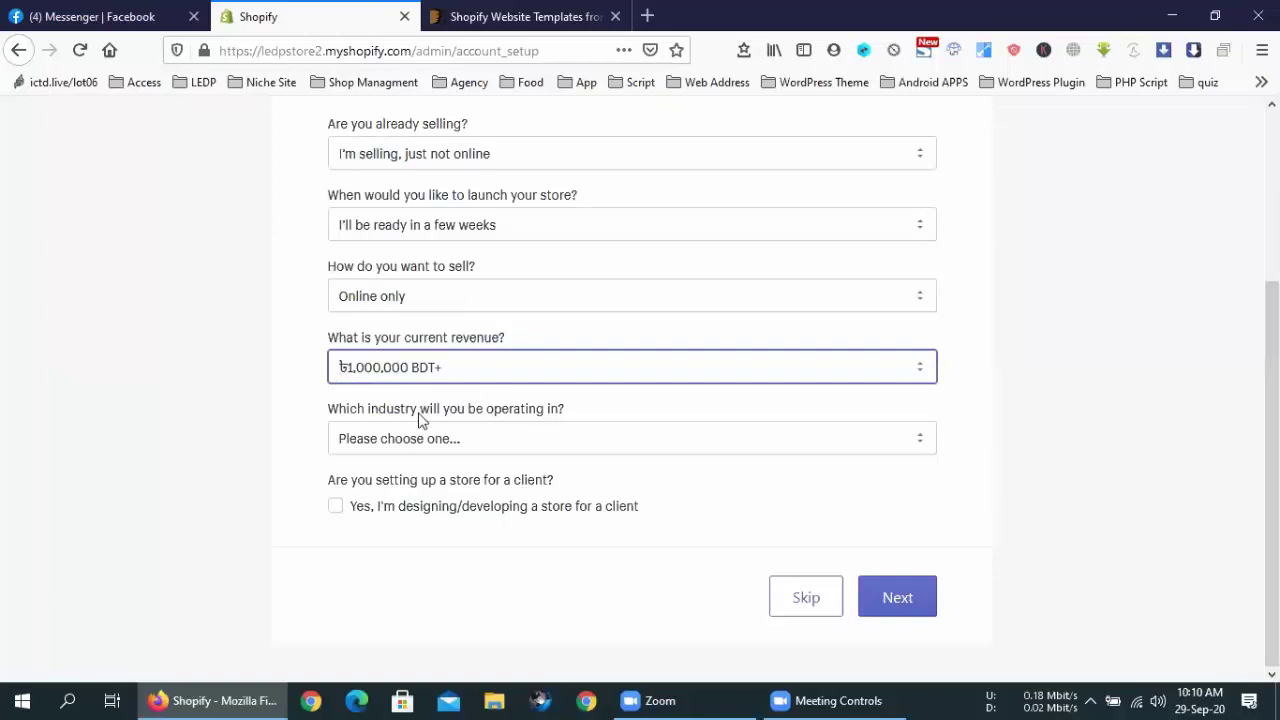
Choose Beauty as the industry, mark the store as built for a client, and continue
click(449, 372)
click(449, 374)
click(438, 443)
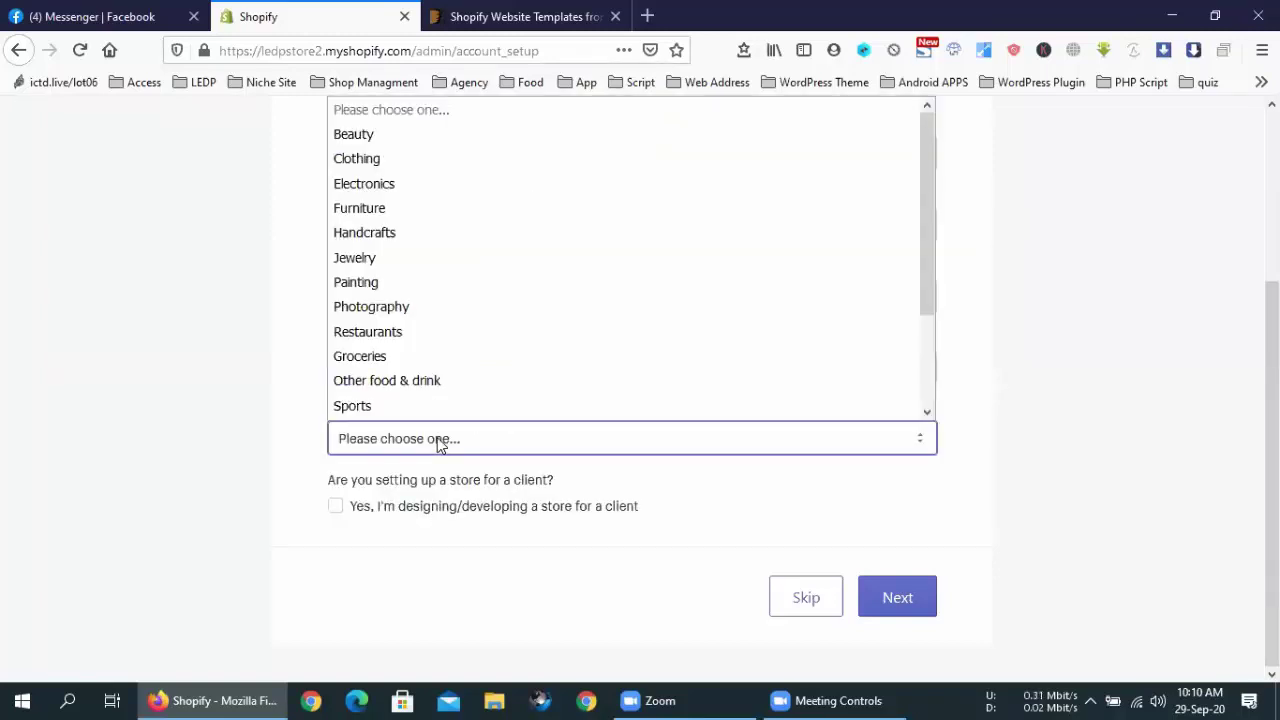
click(365, 136)
click(466, 506)
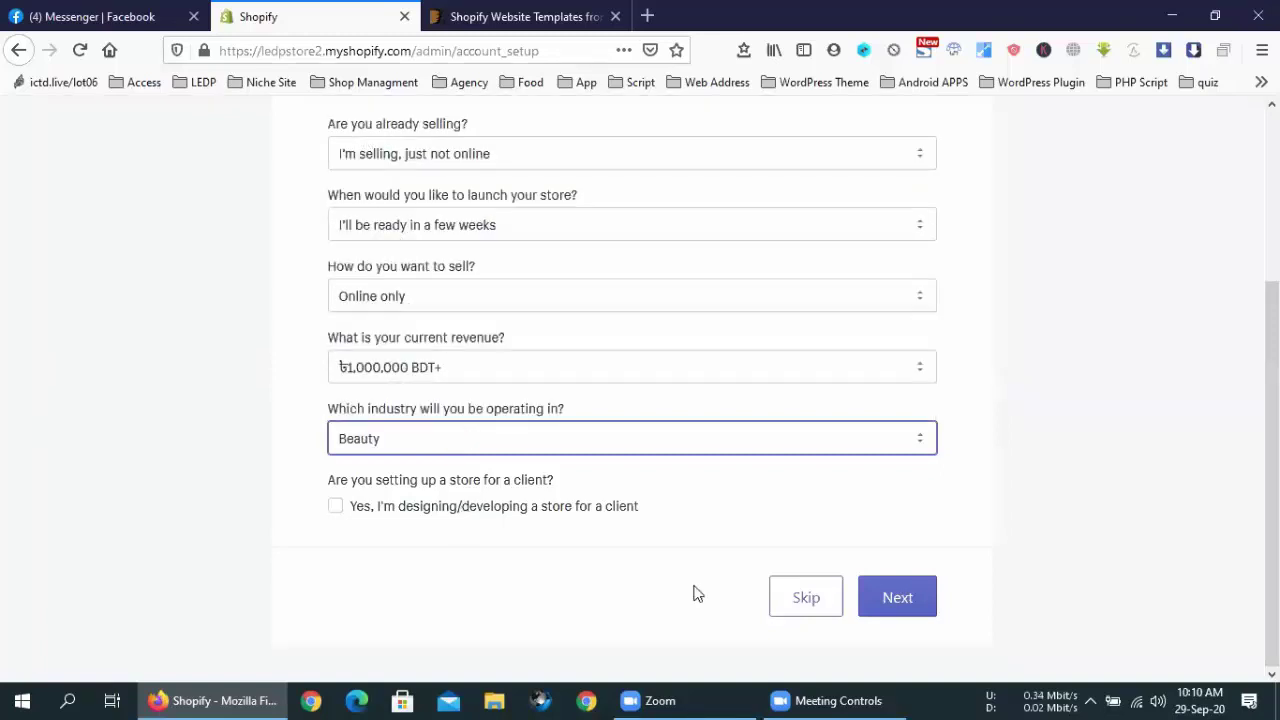
drag(340, 534, 883, 566)
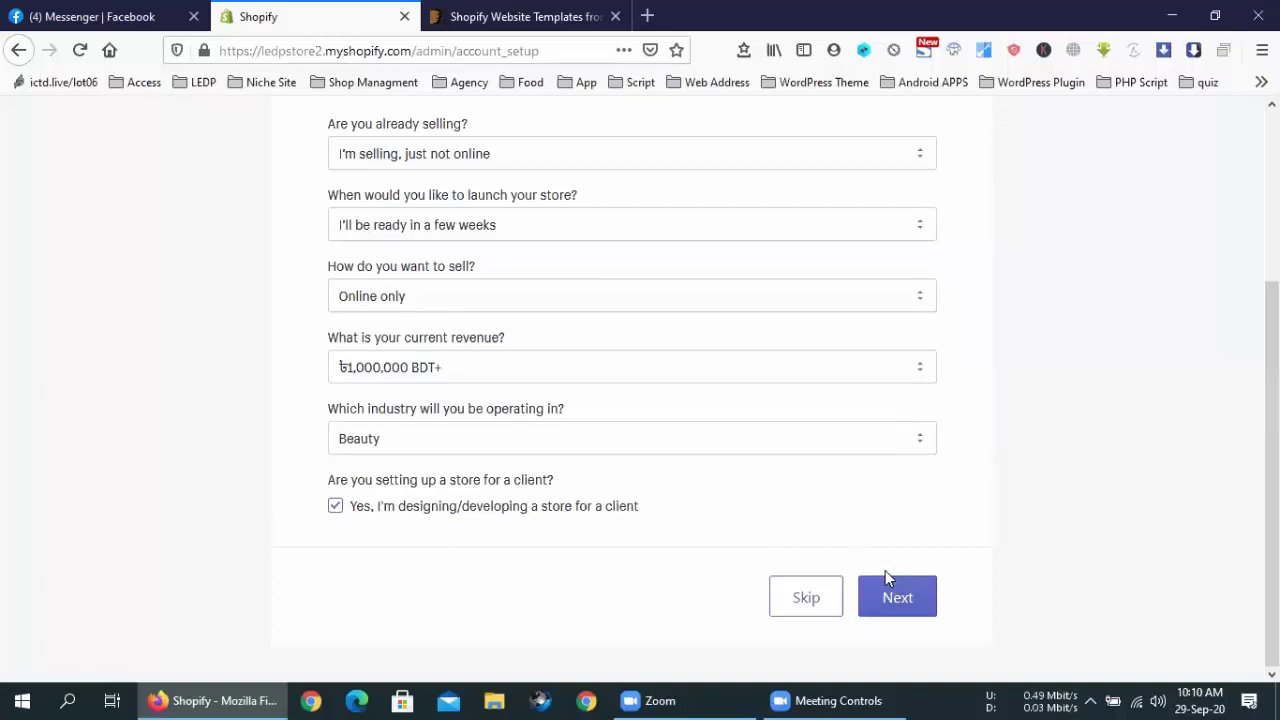
click(888, 596)
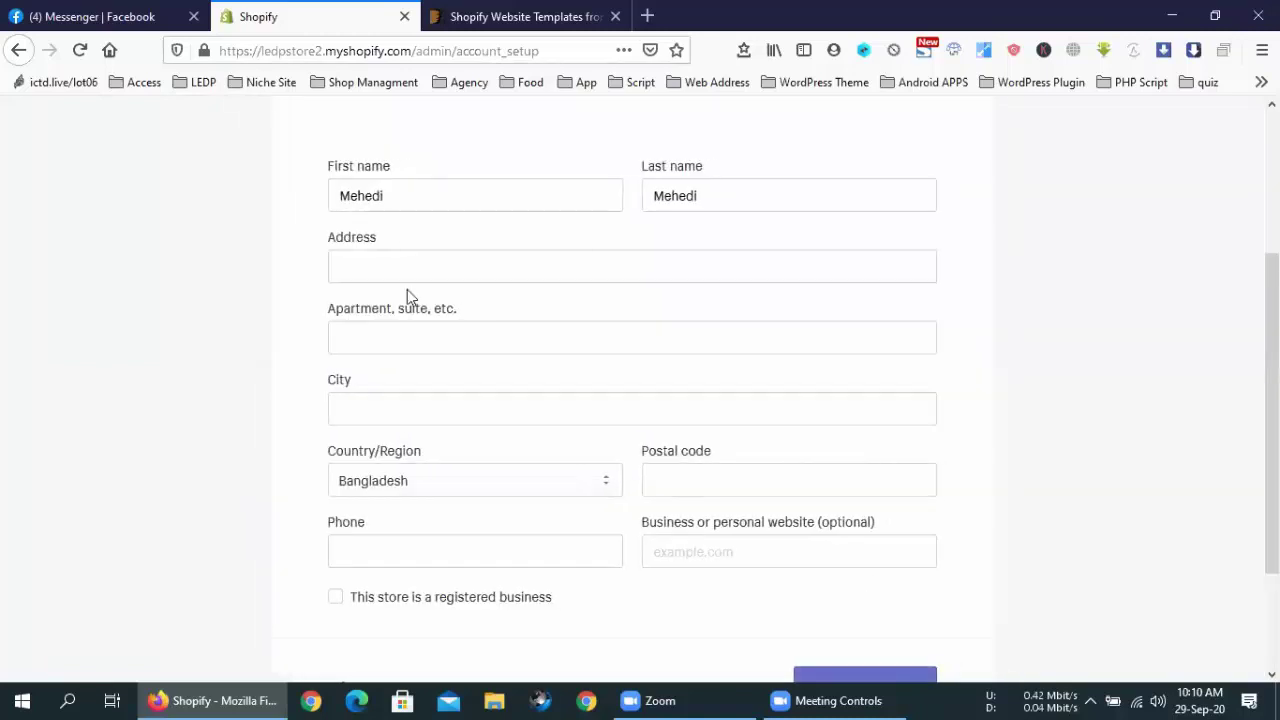
Enter Dhaka as the street address and copy it into the City field
click(416, 264)
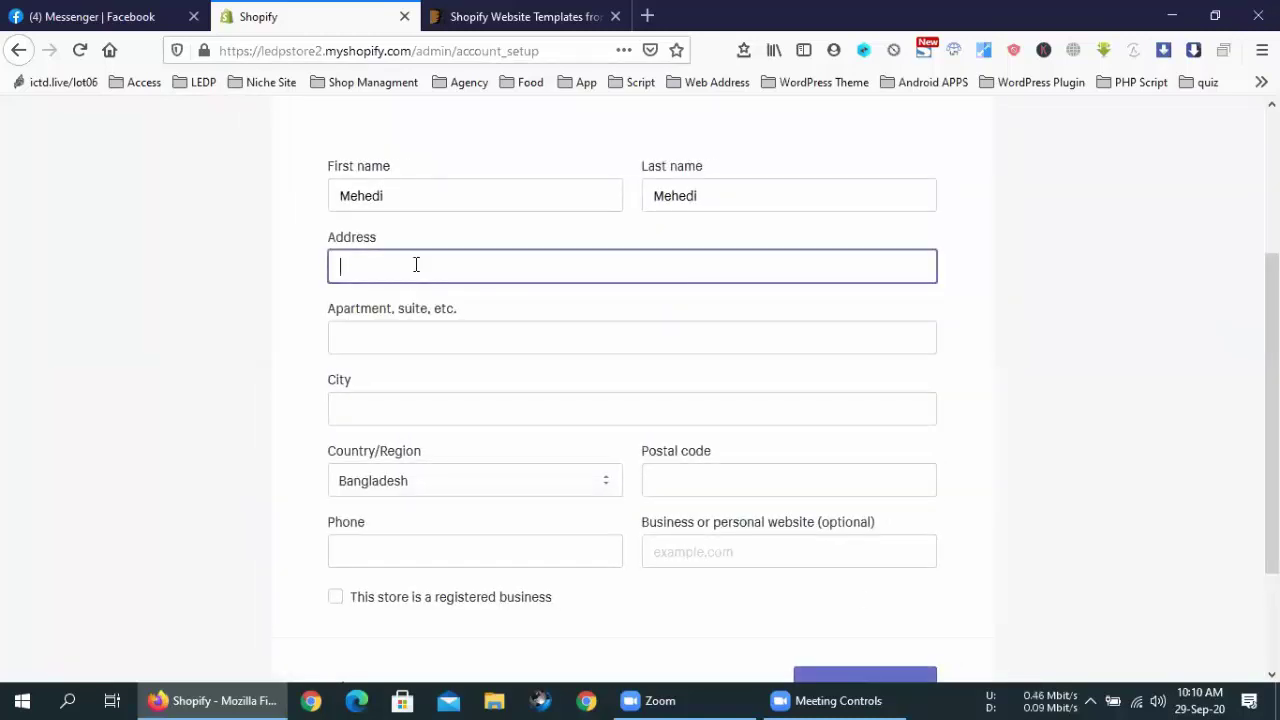
text(Dhaka)
key(ctrl+a)
key(ctrl+c)
click(408, 398)
key(ctrl+v)
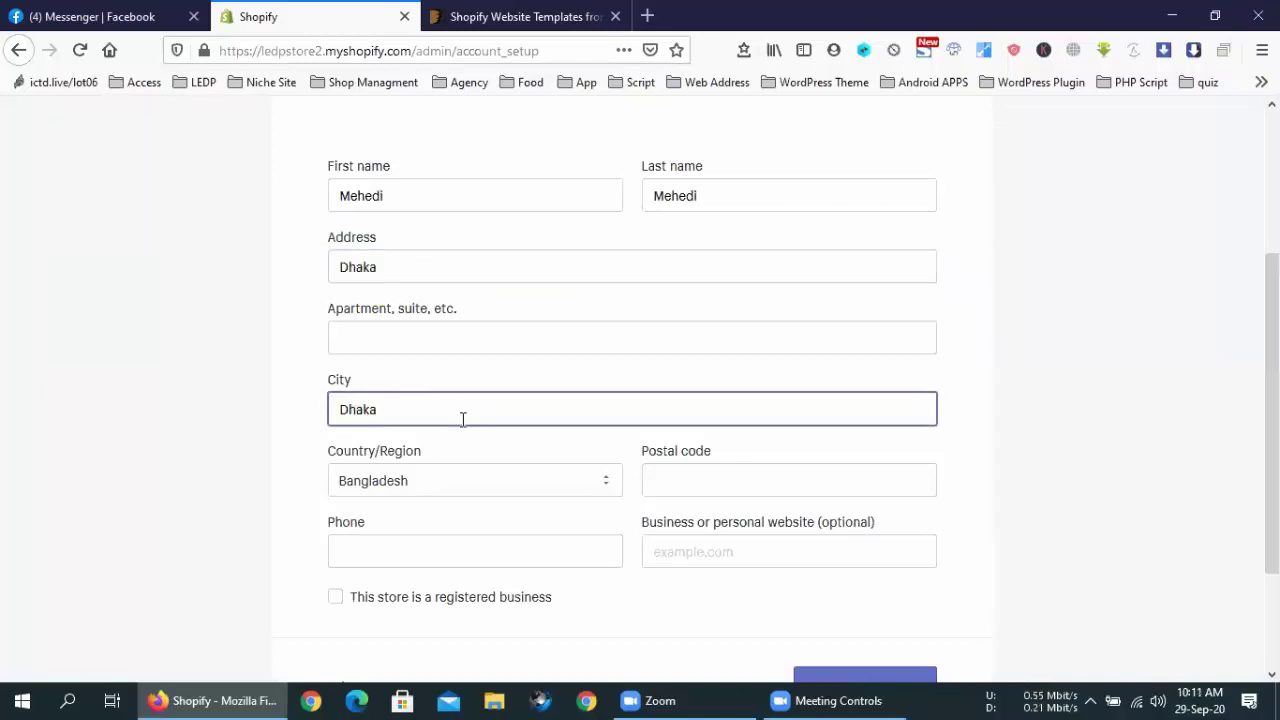
click(663, 485)
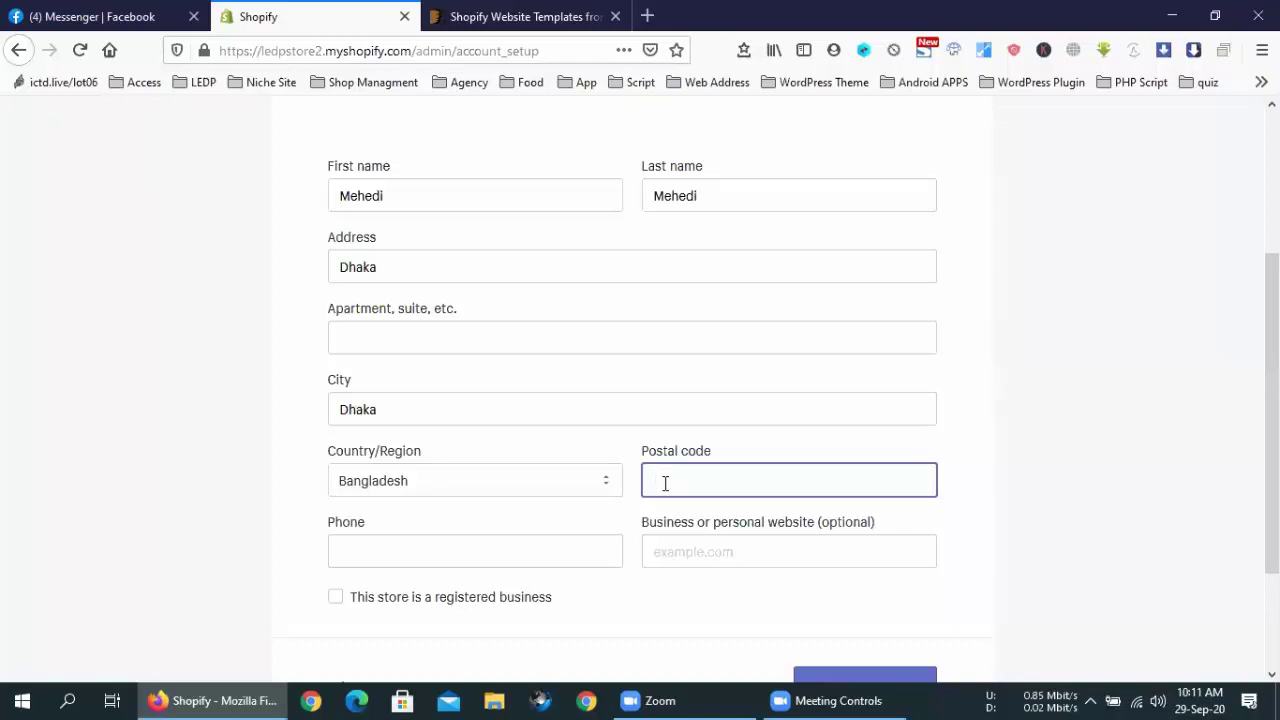
click(955, 420)
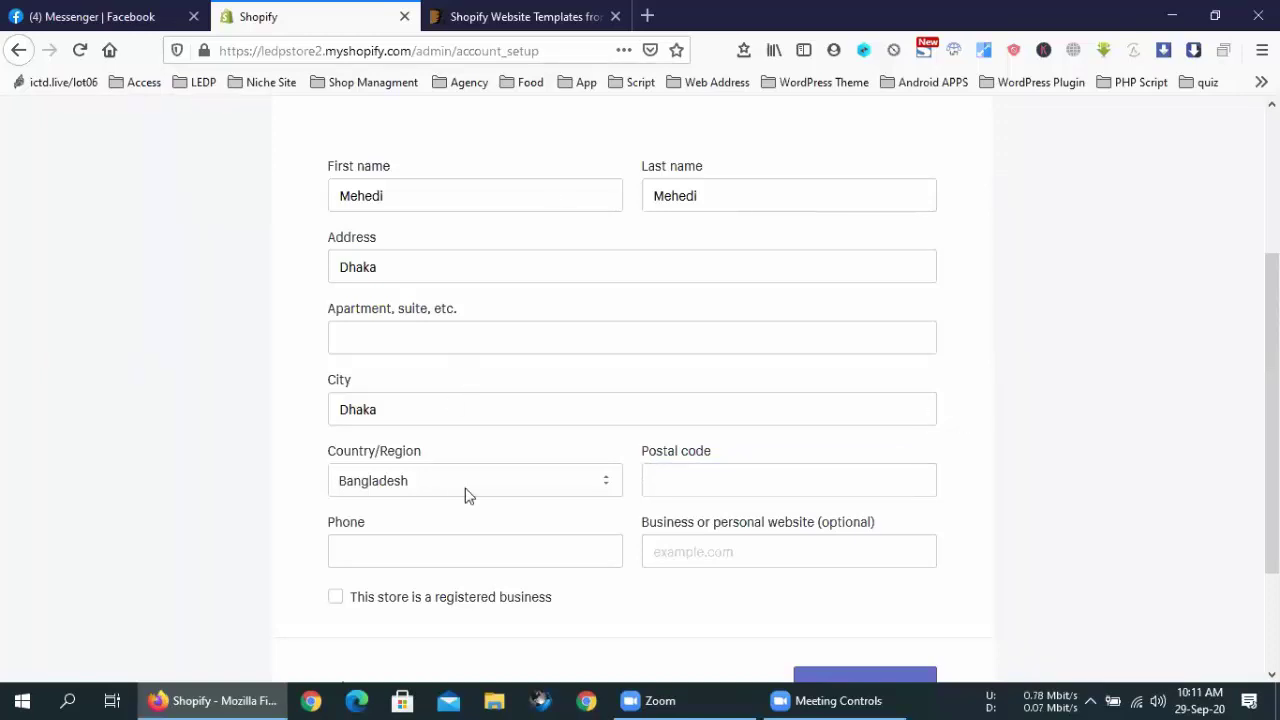
click(686, 486)
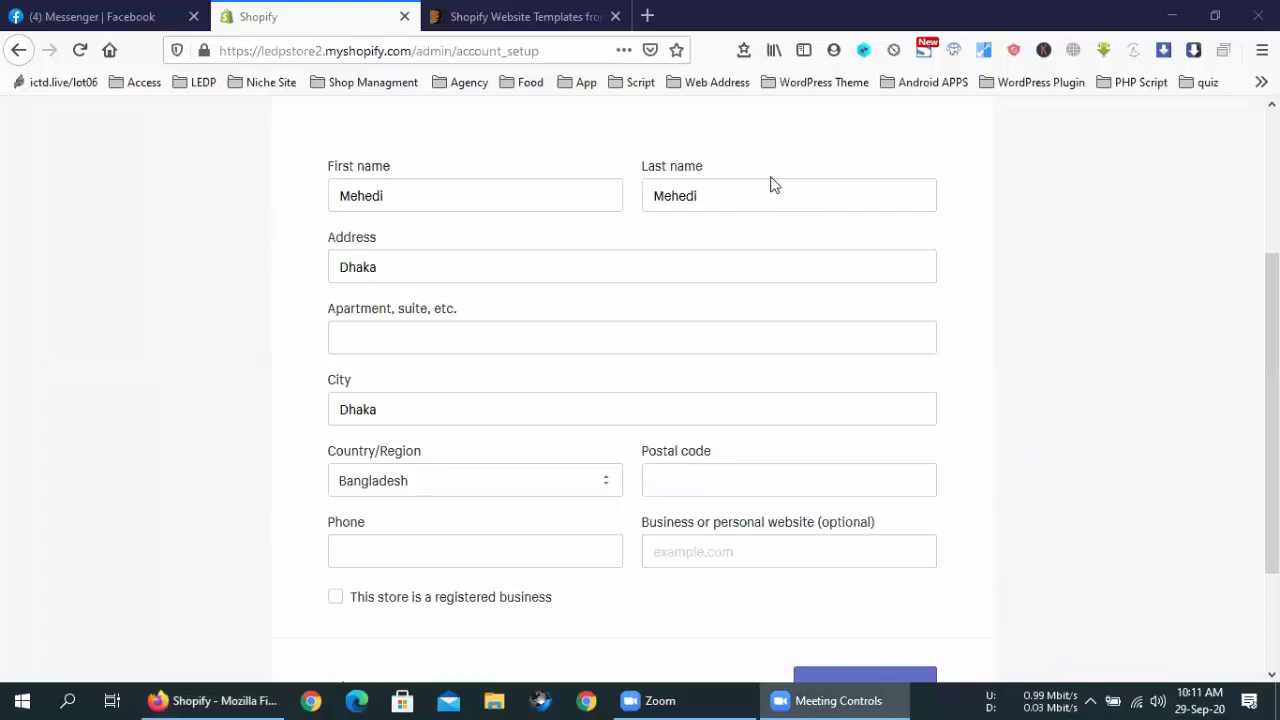
click(448, 341)
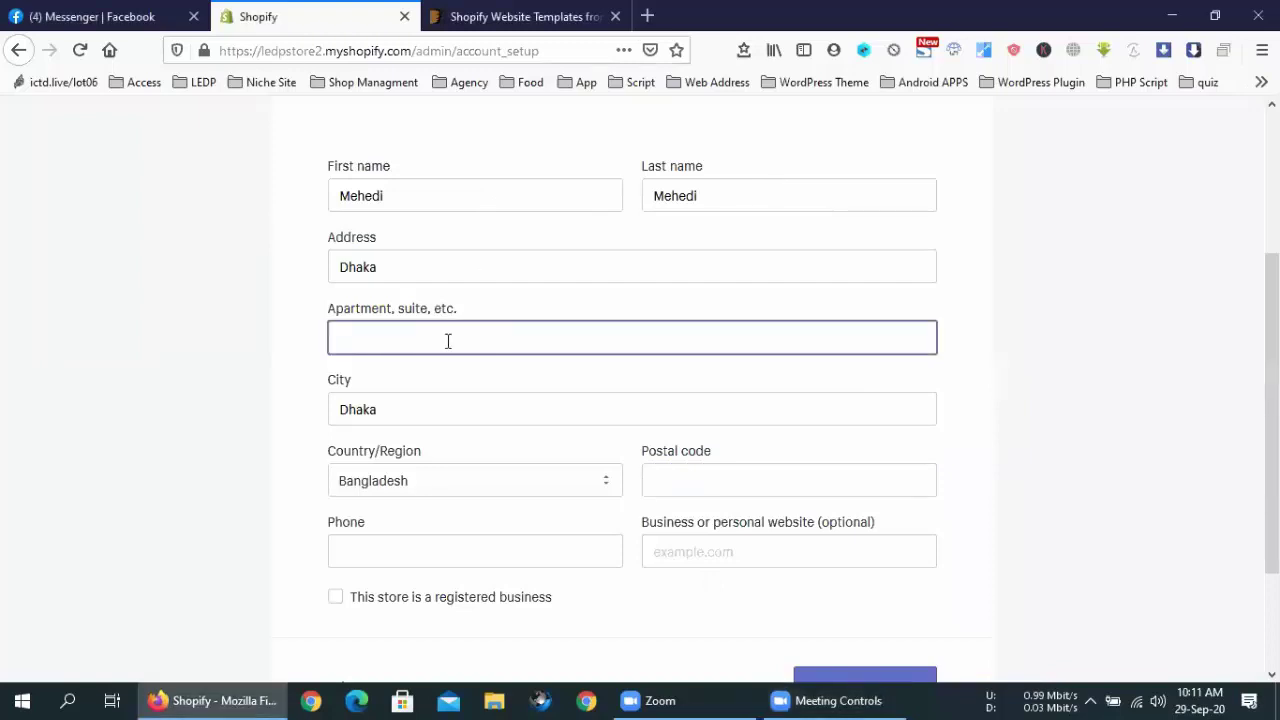
Add postal code 1200 and the phone number, mark it a registered business, and enter the store
click(703, 477)
text(1200)
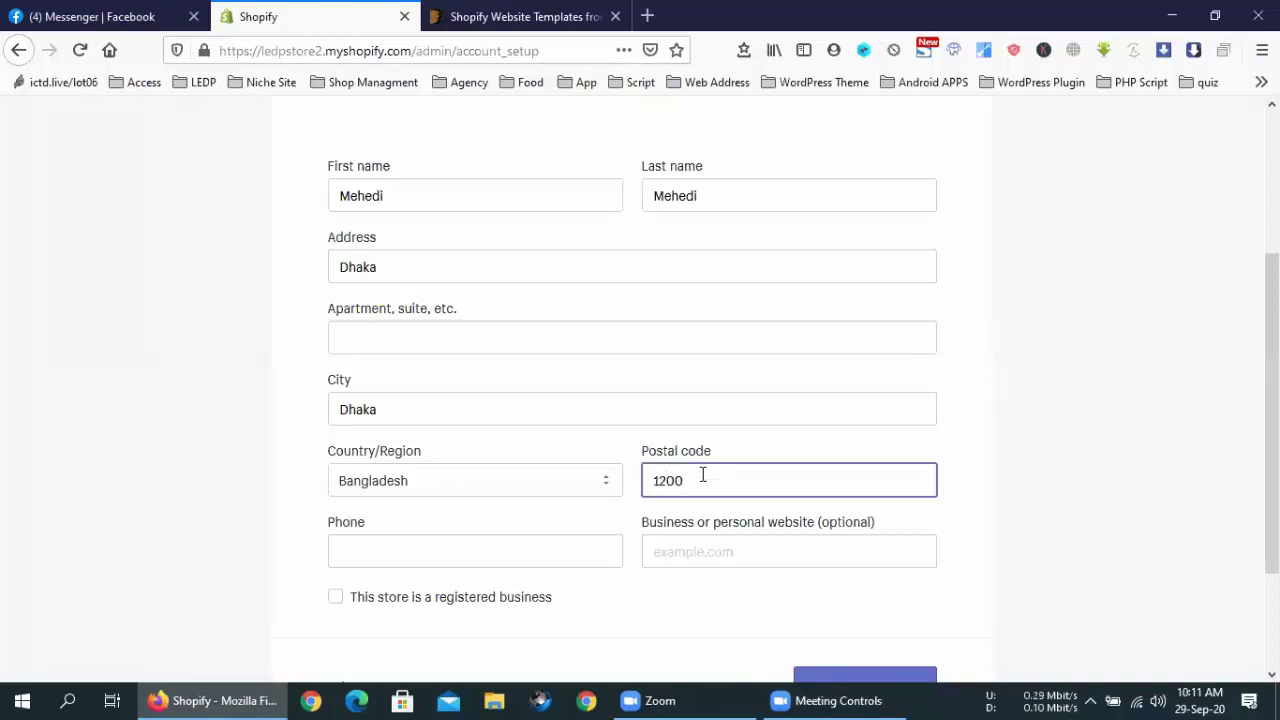
click(556, 543)
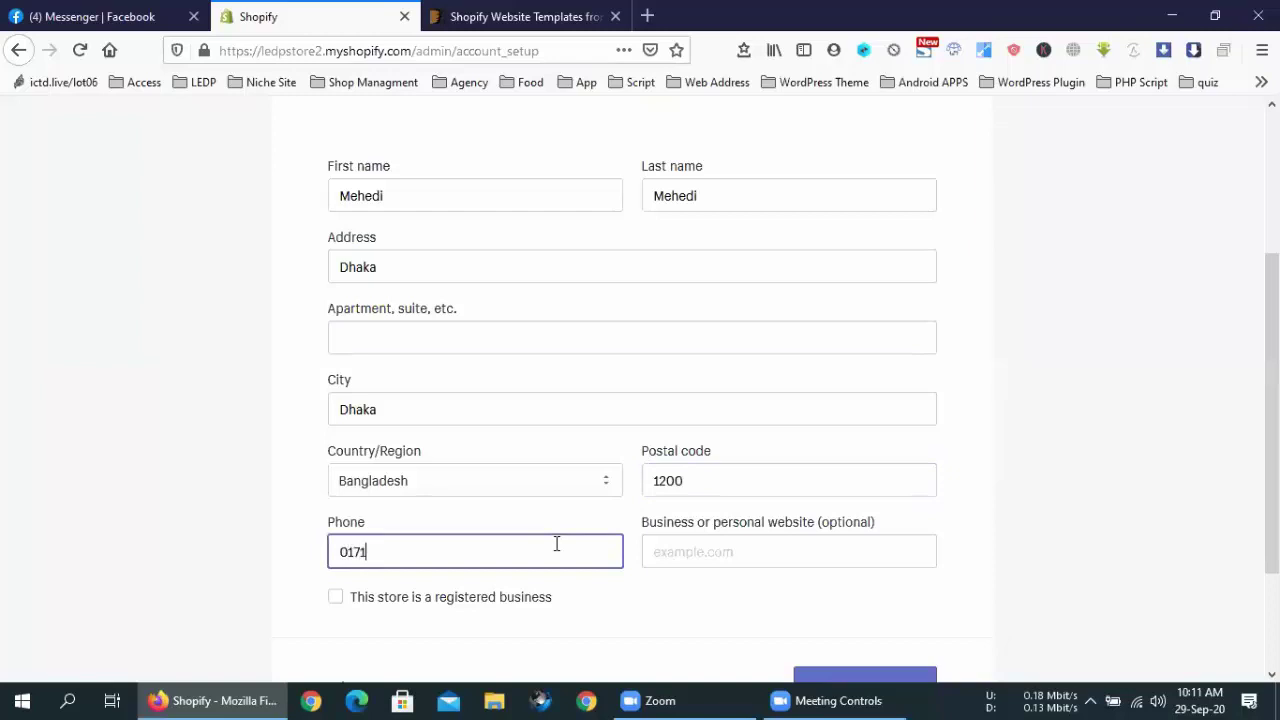
click(670, 561)
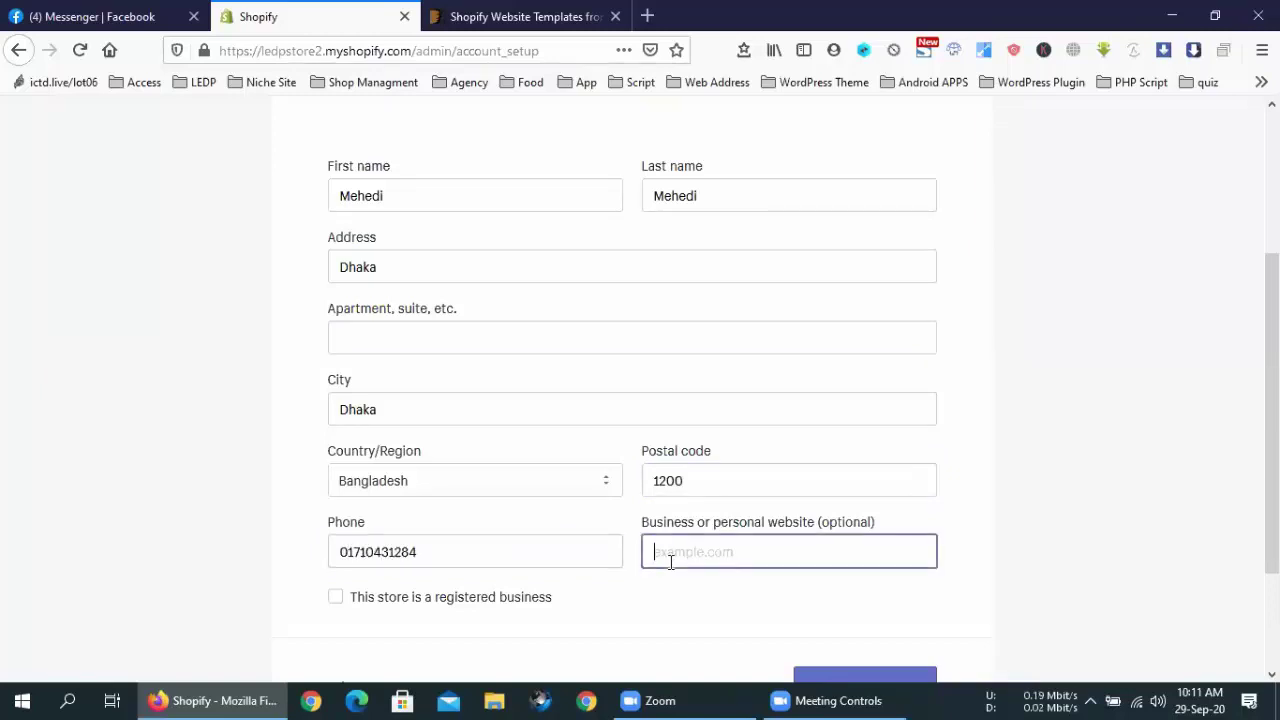
click(443, 598)
scroll(831, 388, down, 1)
scroll(831, 388, down, 2)
click(875, 531)
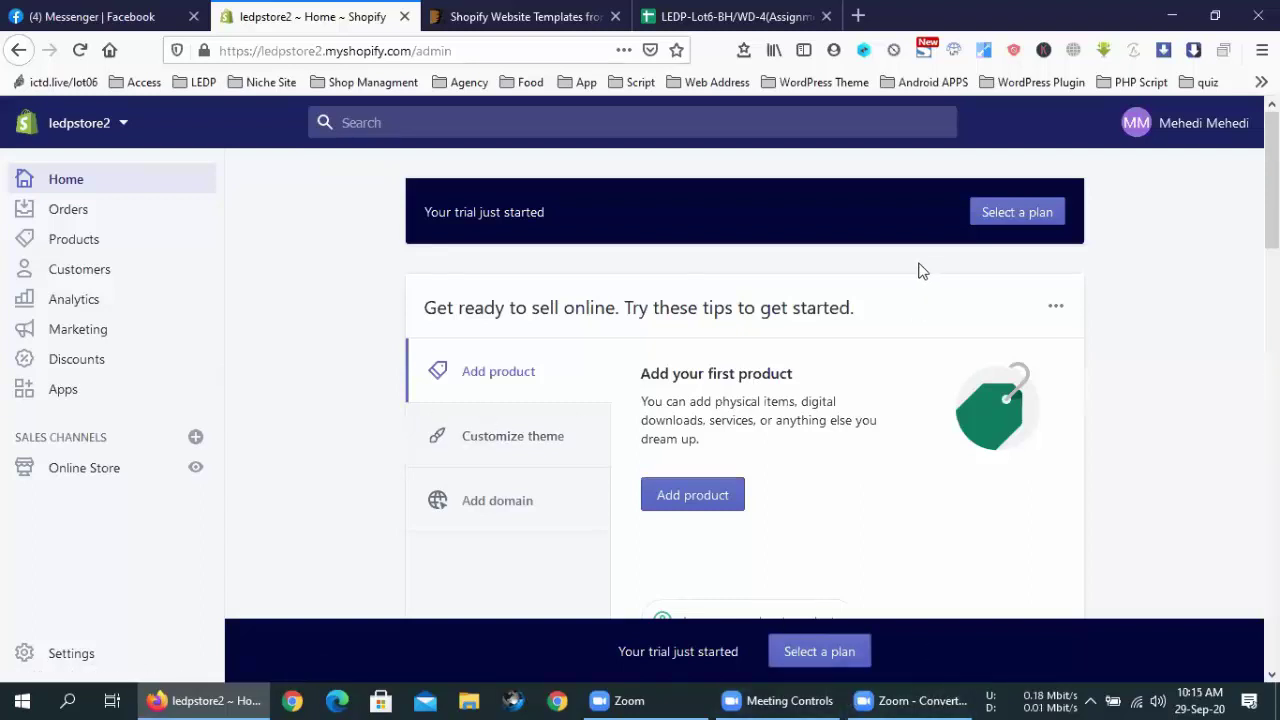
Open the account avatar dropdown on the ledpstore2 admin home
click(1162, 122)
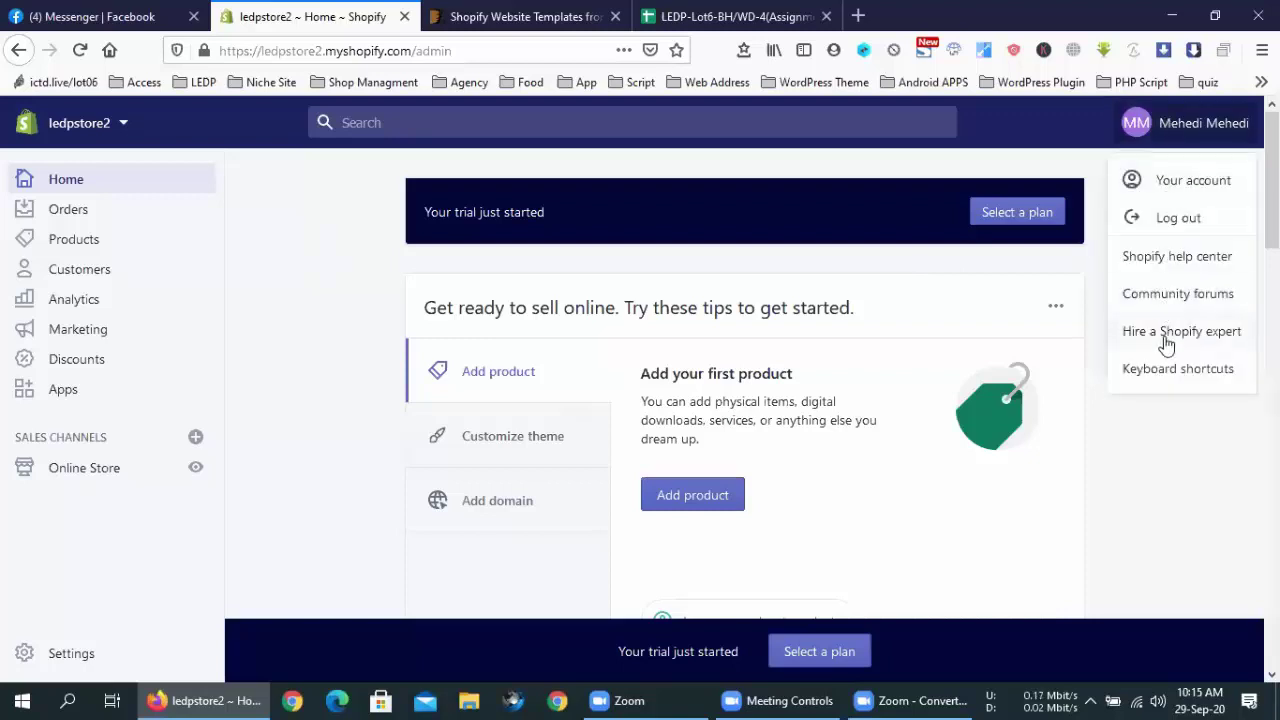
Log out of the admin, then log out of the listed account on Shopify's login page
click(1170, 222)
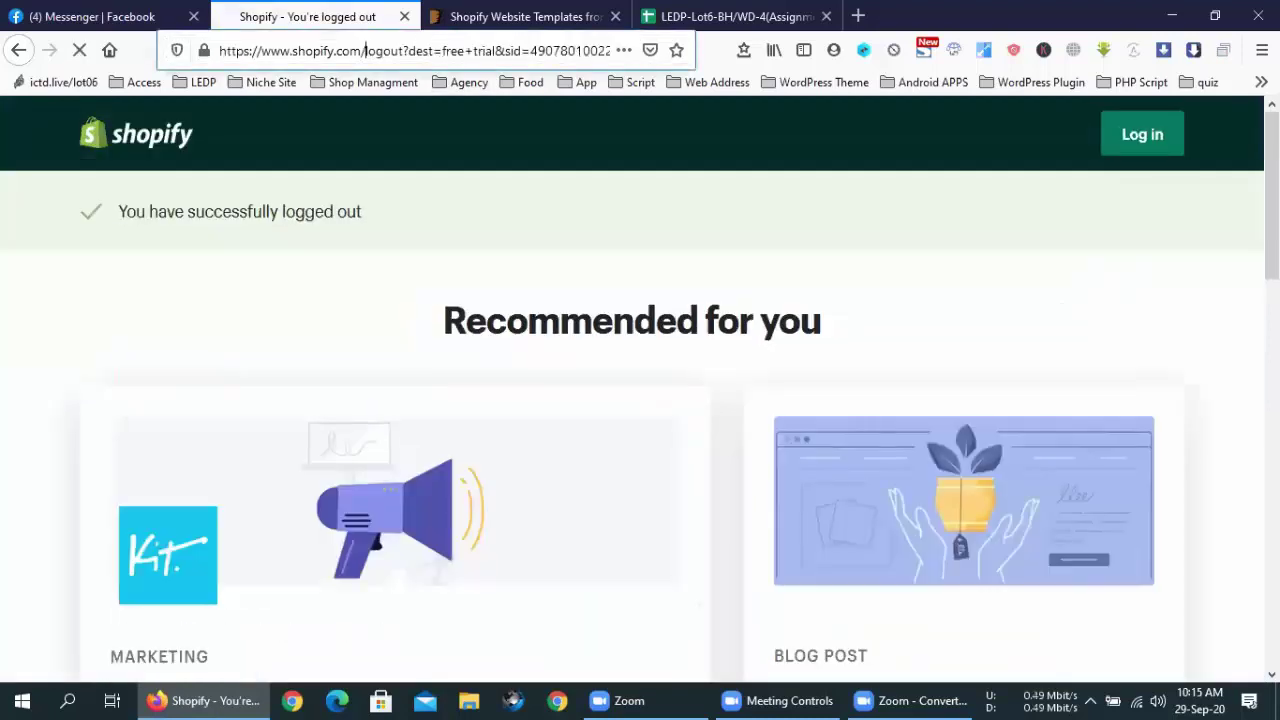
drag(362, 50, 612, 50)
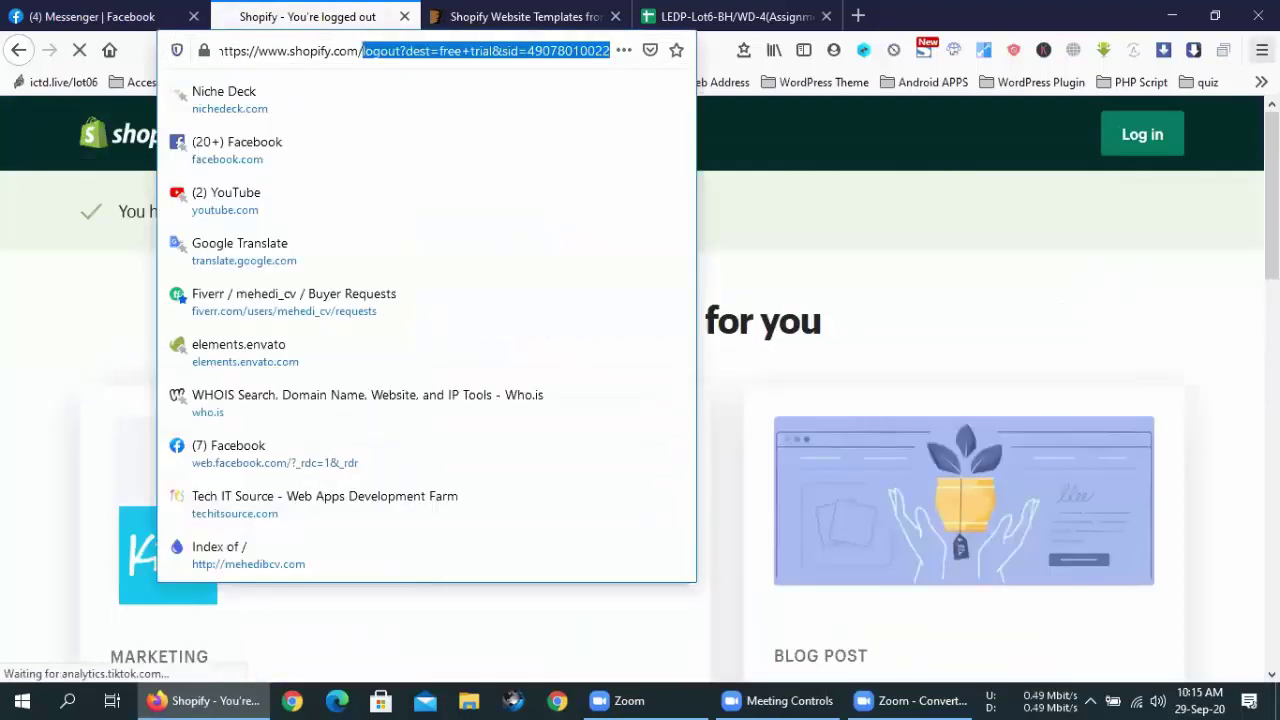
key(BackSpace)
key(Return)
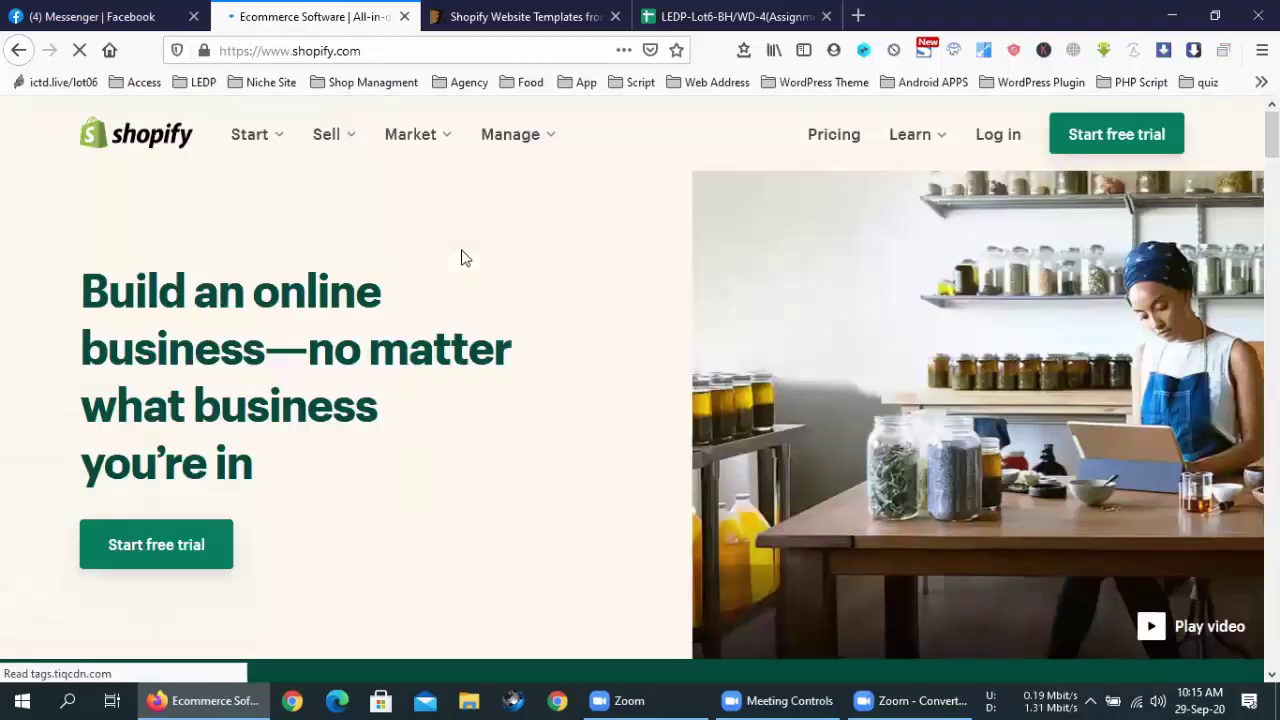
click(993, 140)
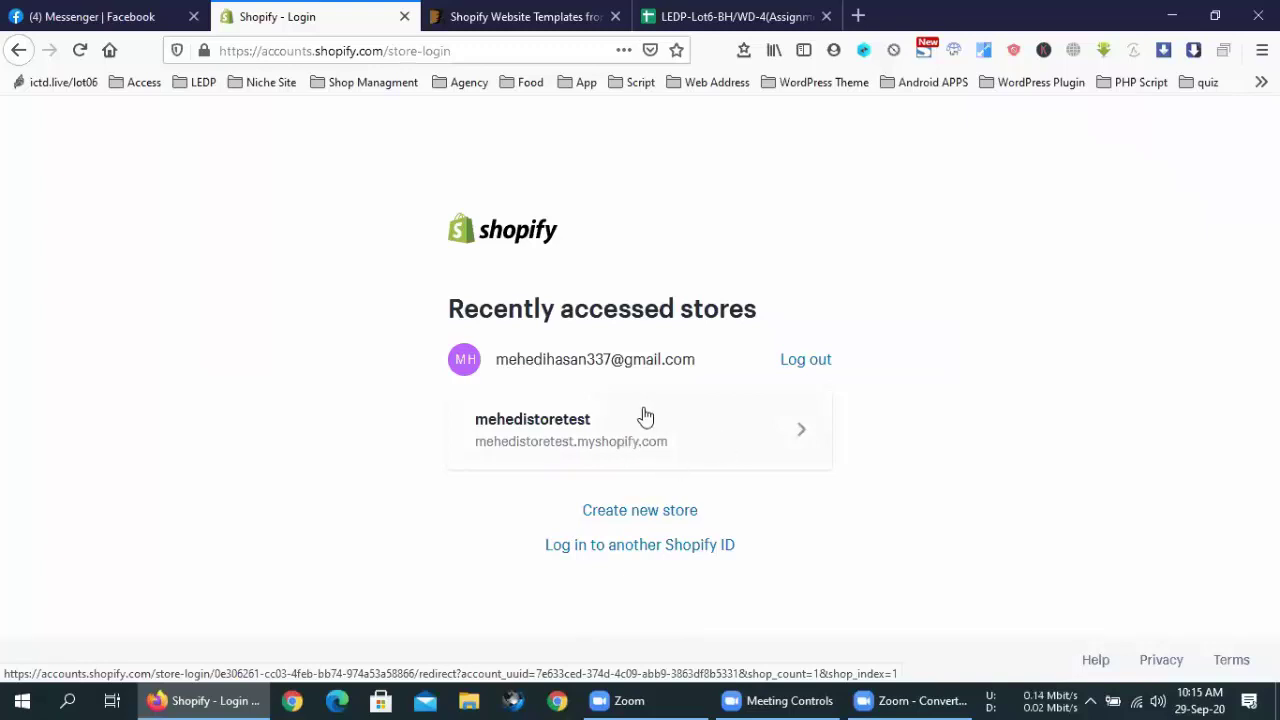
click(812, 368)
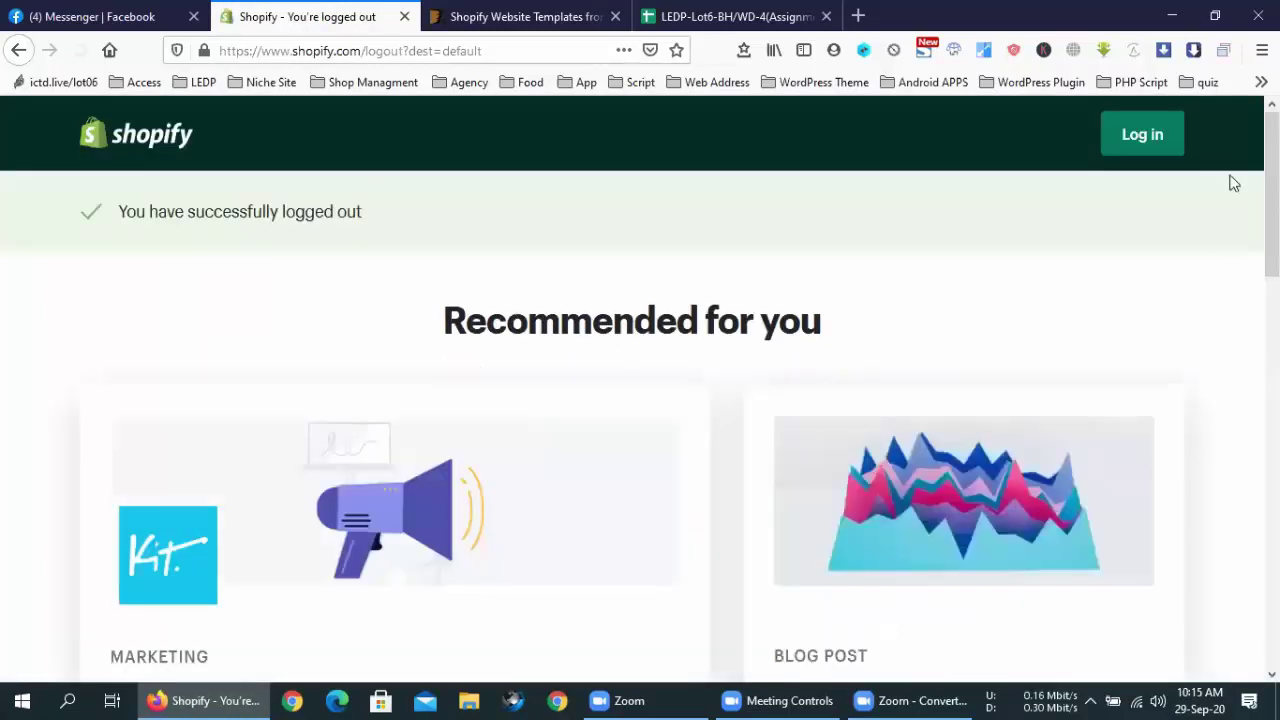
click(1152, 151)
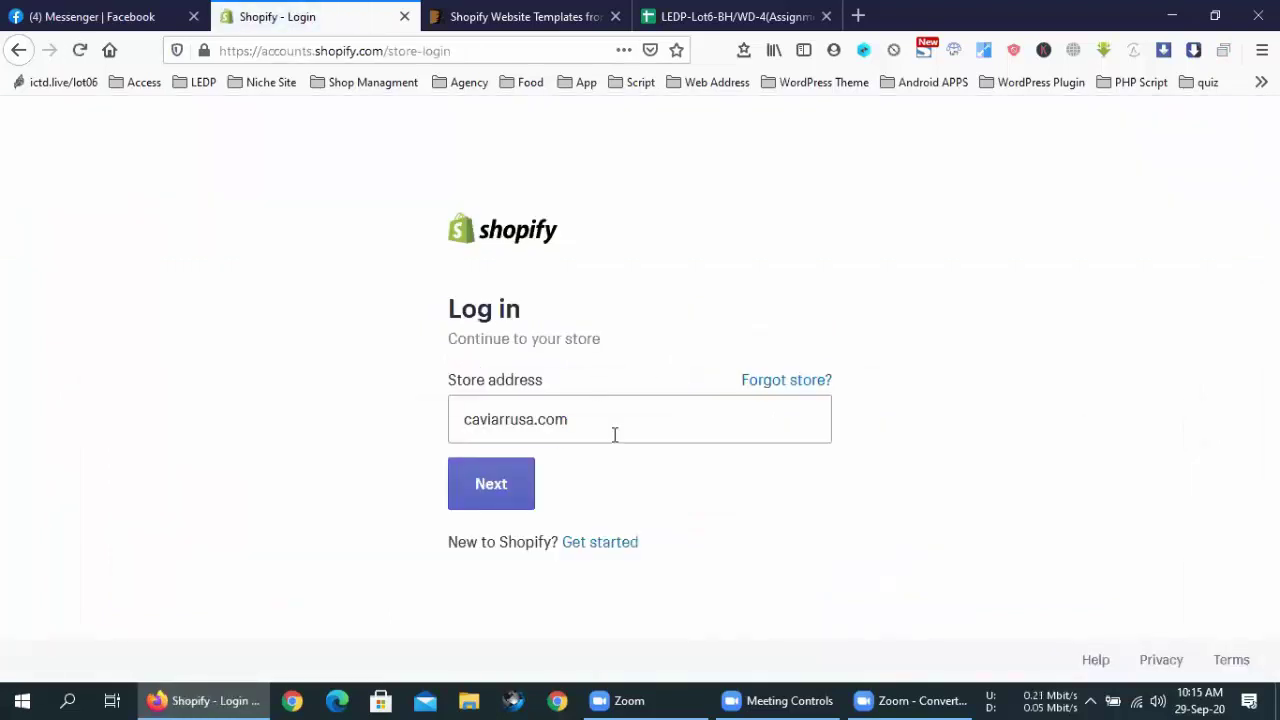
Clear the Store address field and open Gmail in a new browser tab
triple_click(615, 434)
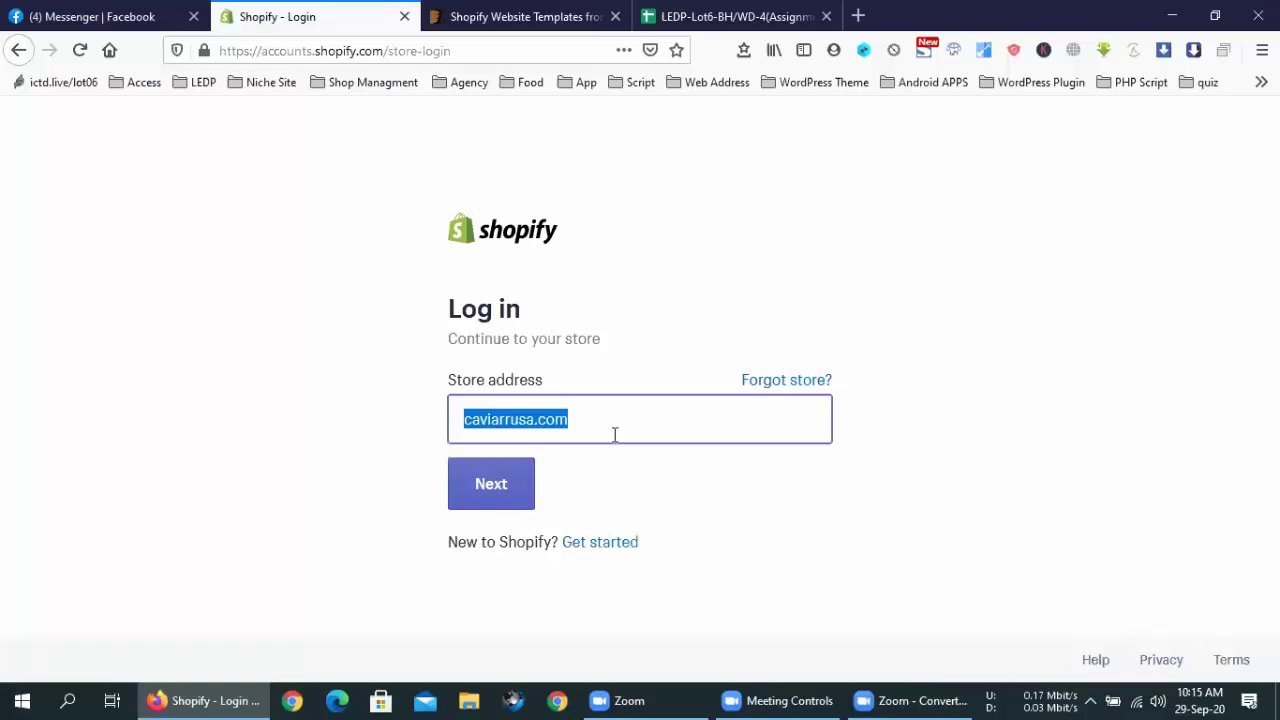
key(BackSpace)
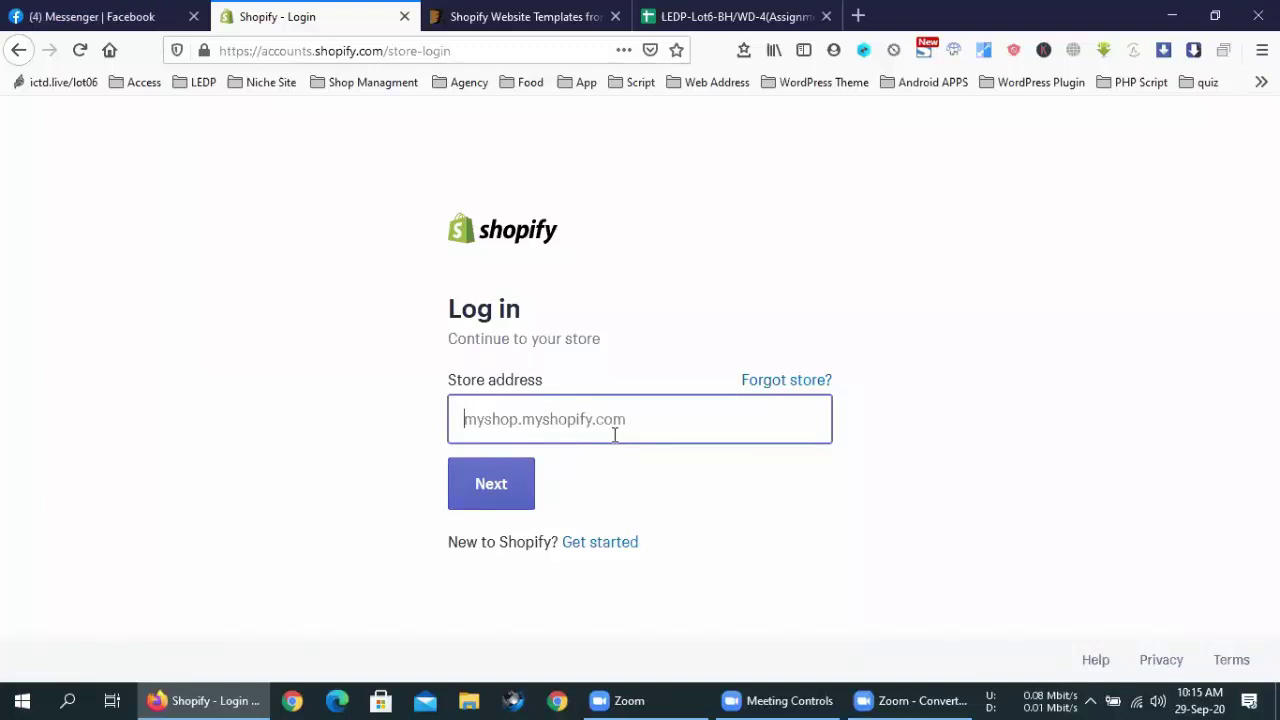
click(857, 12)
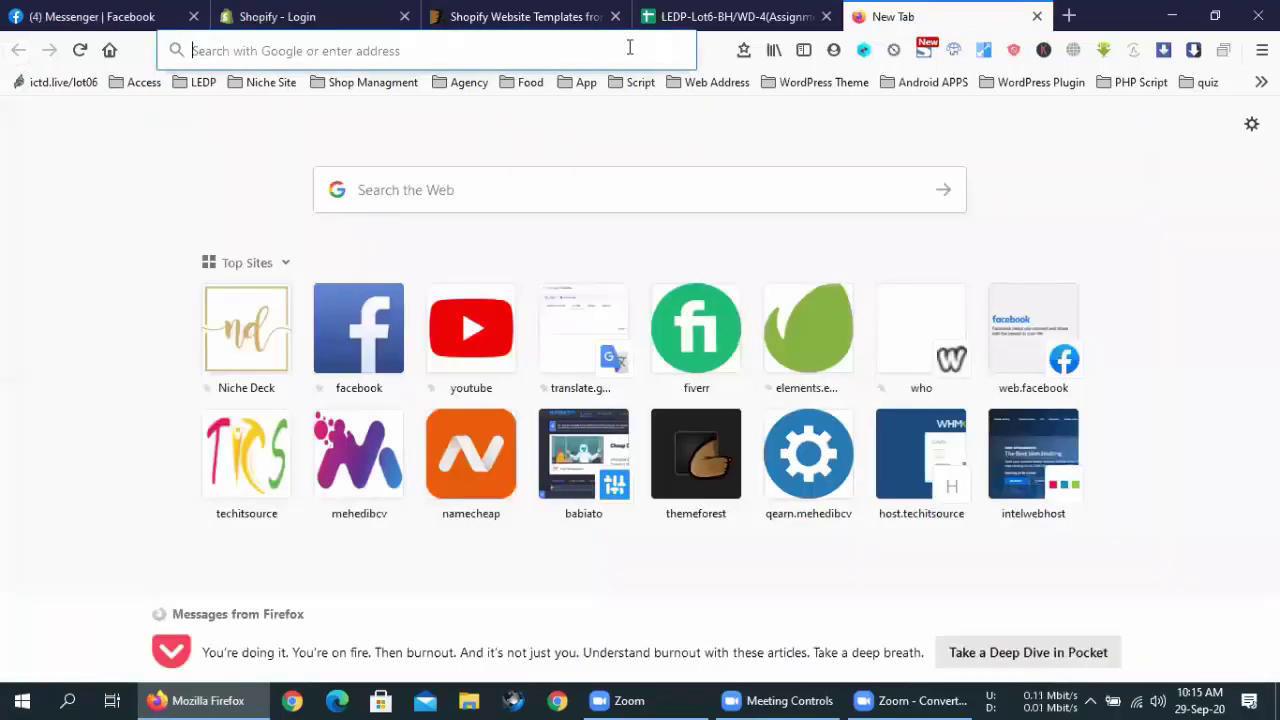
text(mehed)
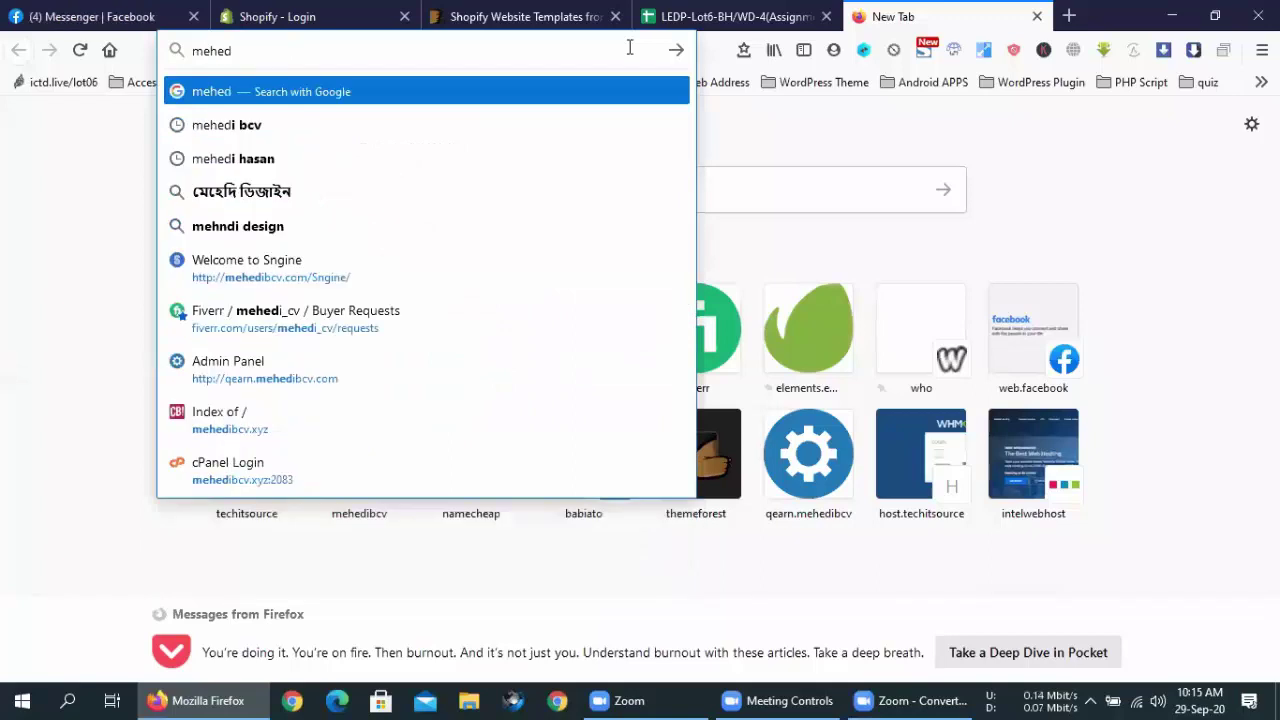
key(BackSpace)
key(BackSpace)
key(BackSpace)
text(ail.google.com/)
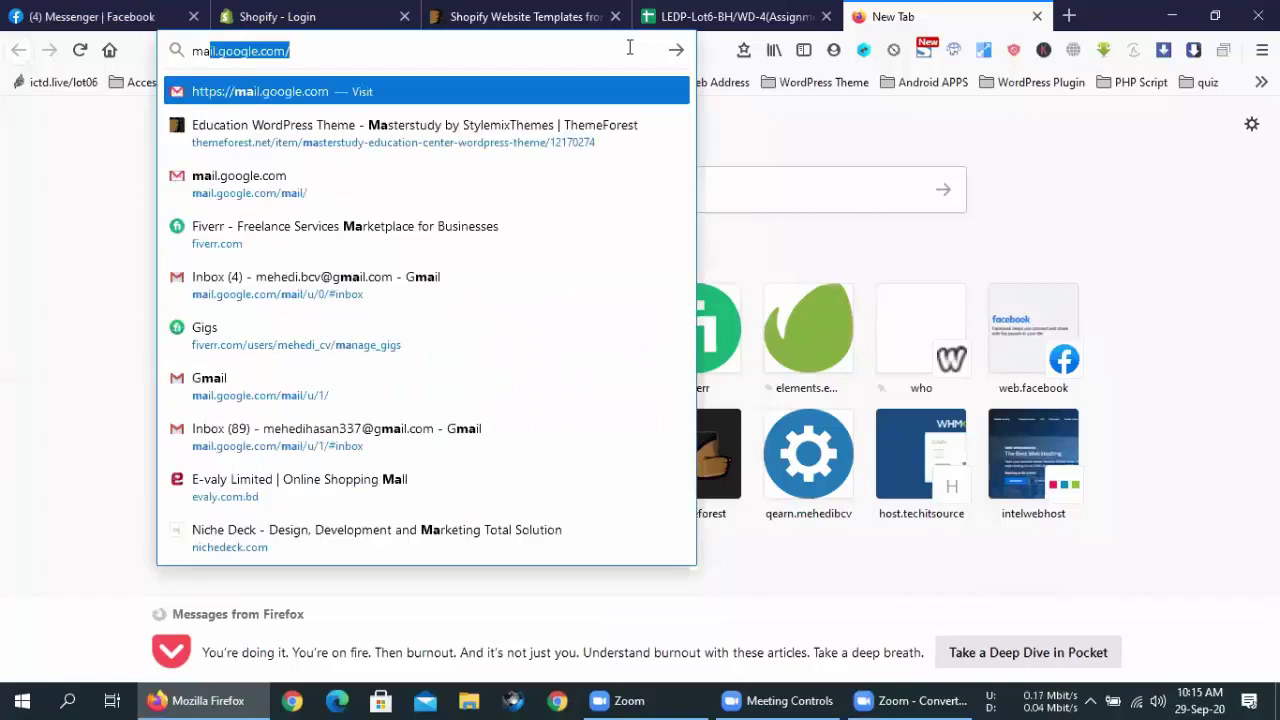
key(Return)
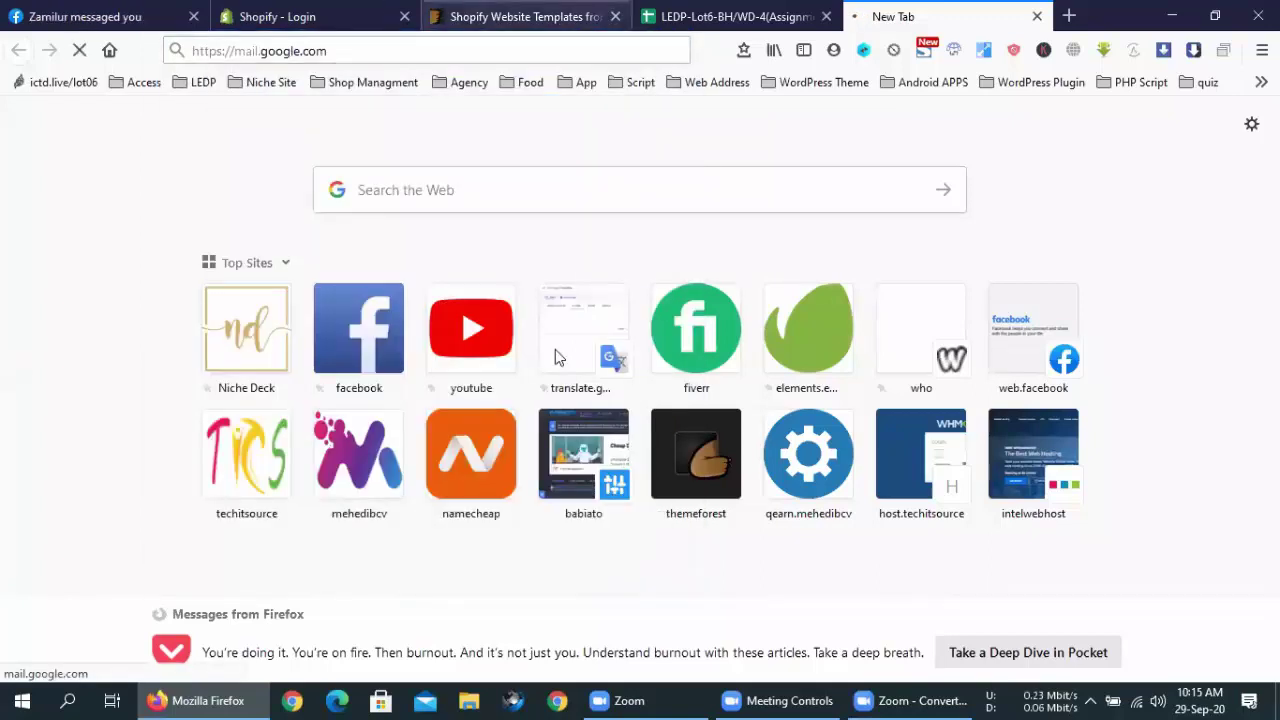
key(ctrl+2)
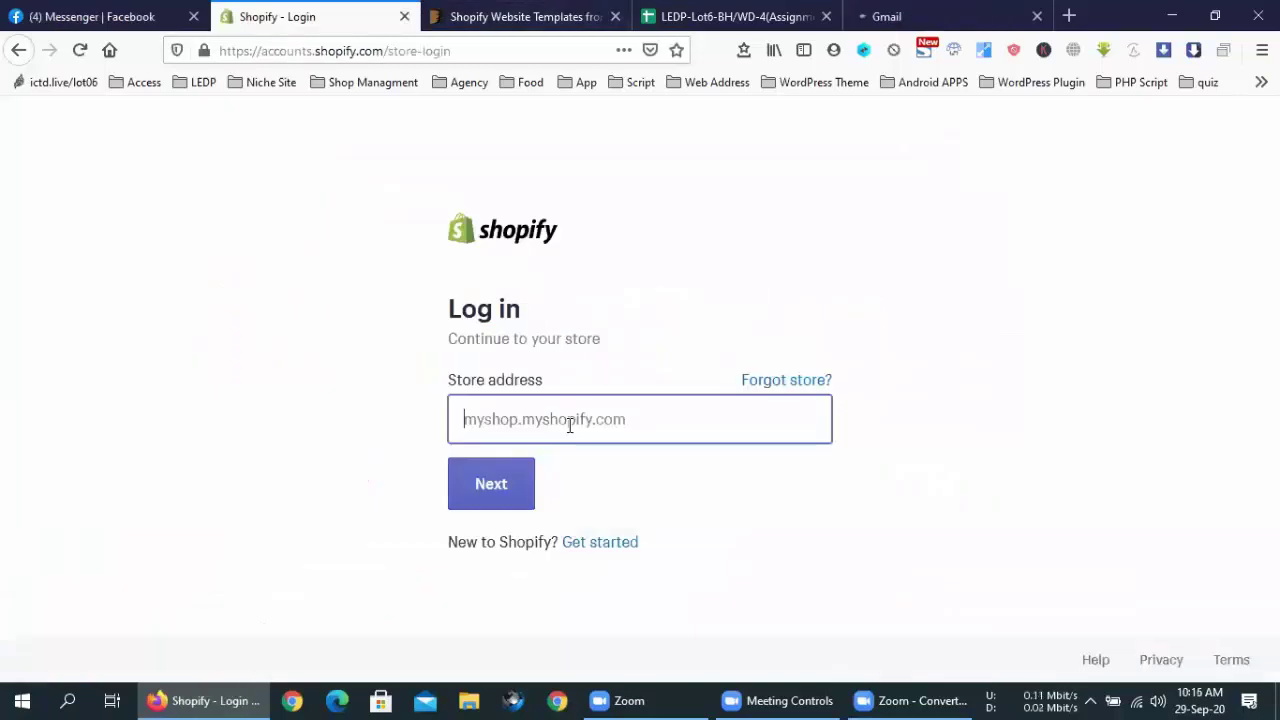
click(907, 9)
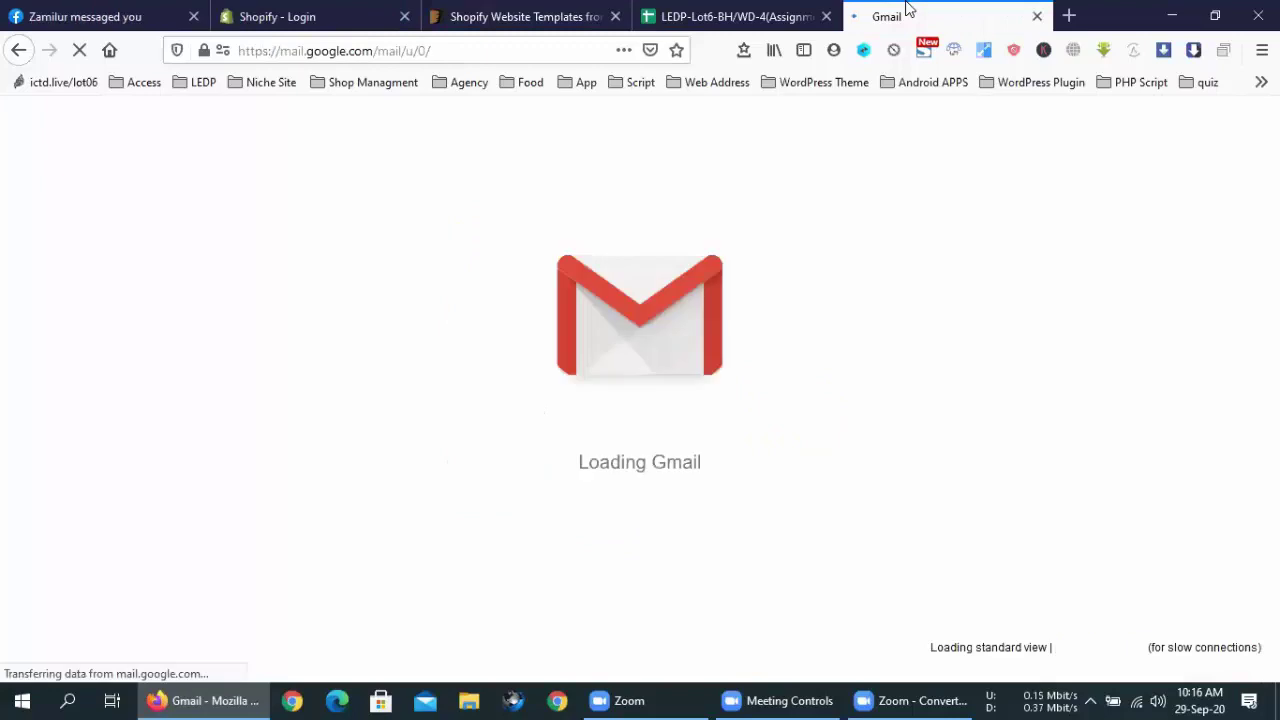
key(ctrl+2)
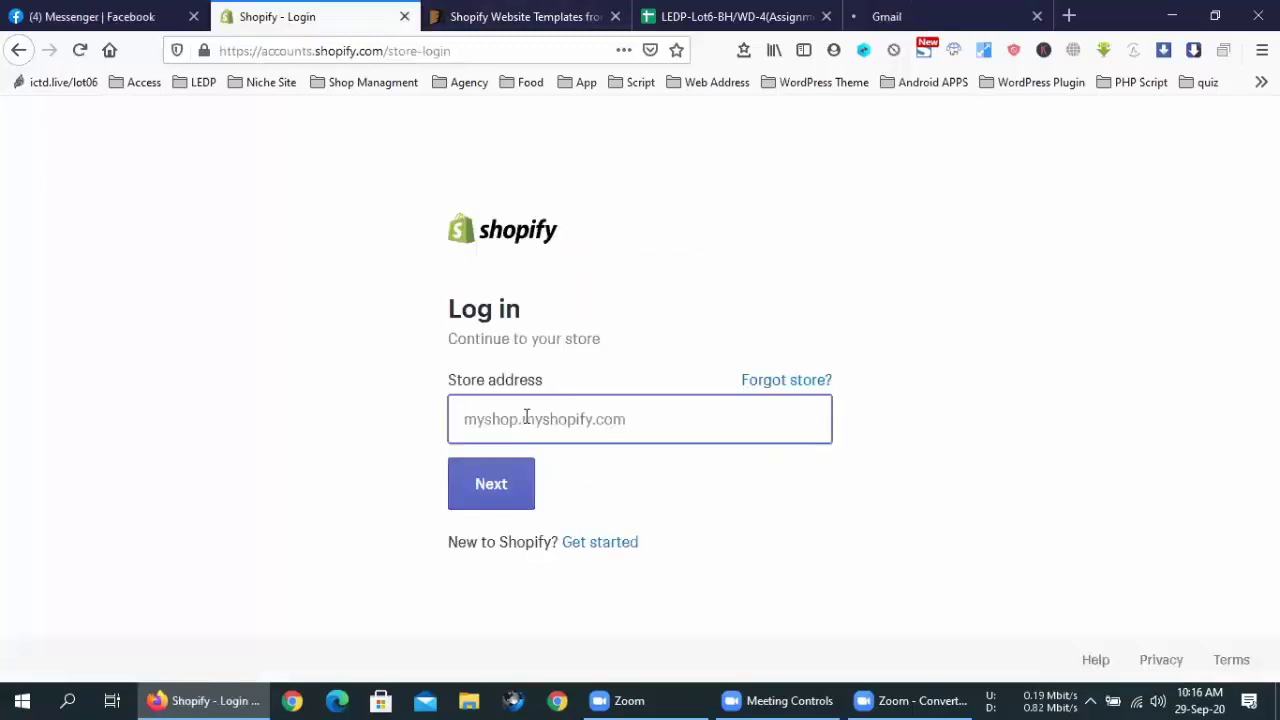
Enter the account's myshopify.com store address and submit it
text(mehedi)
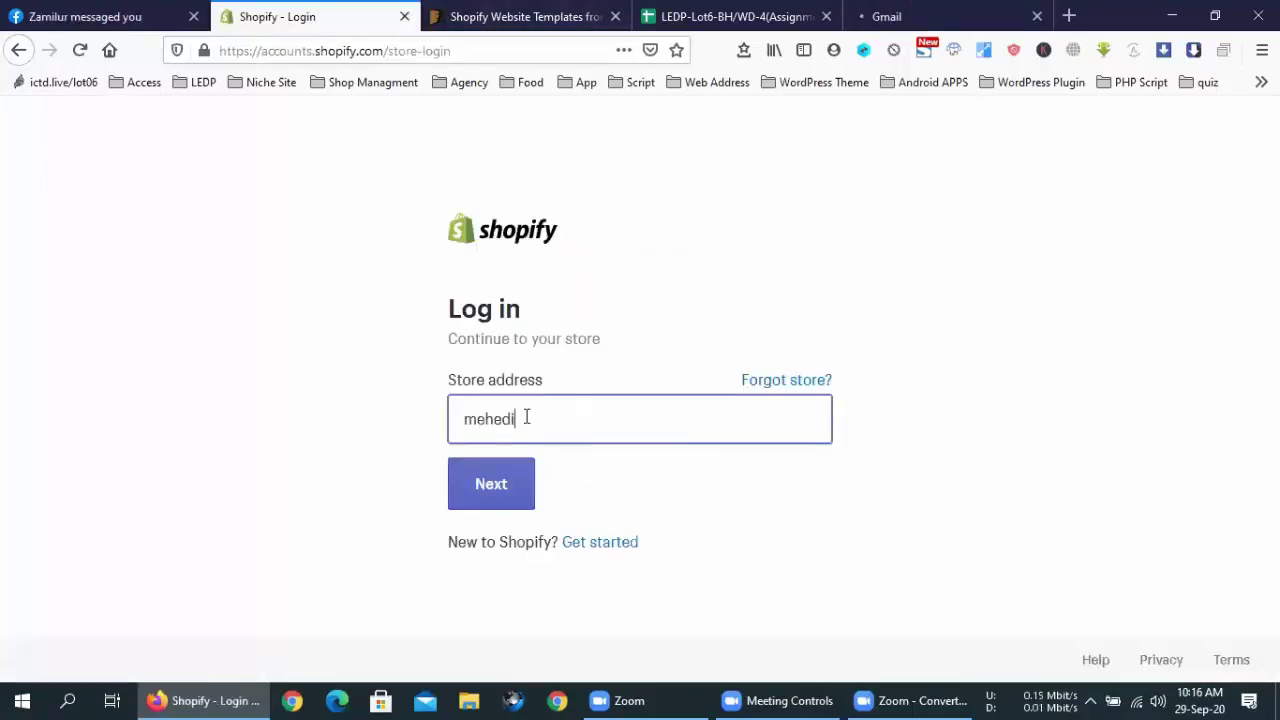
text(hasan336)
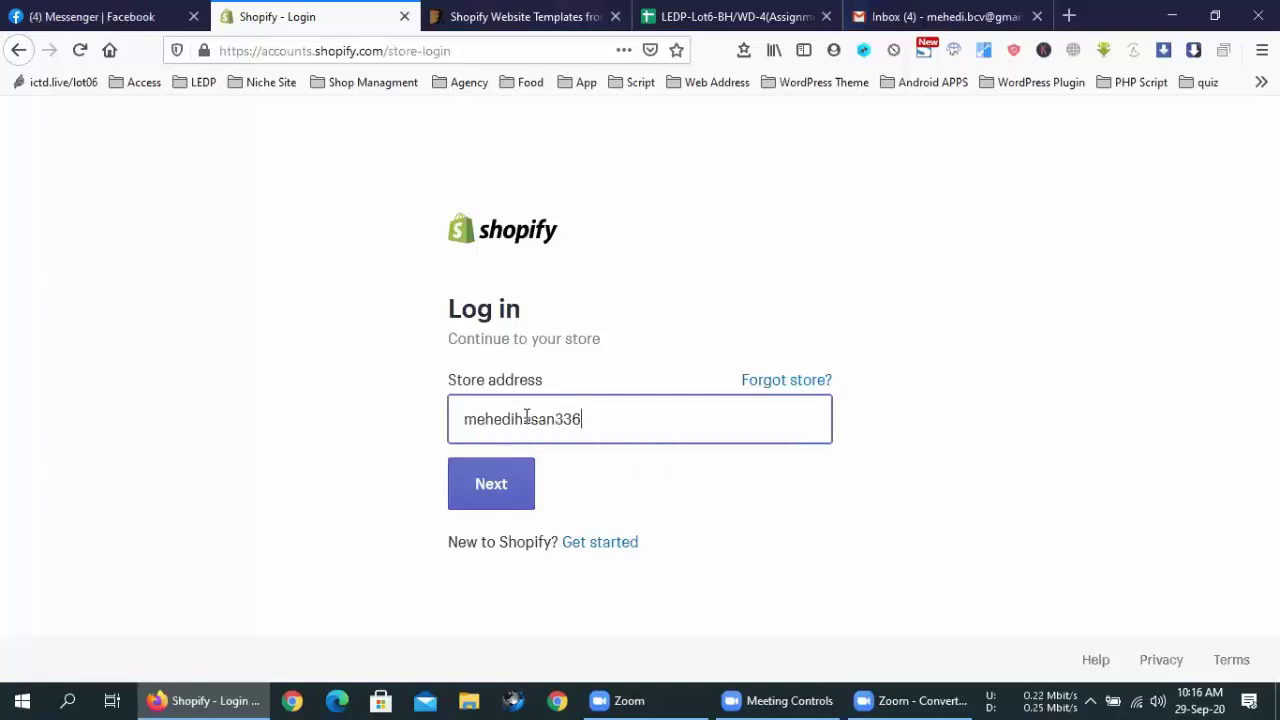
text(.m)
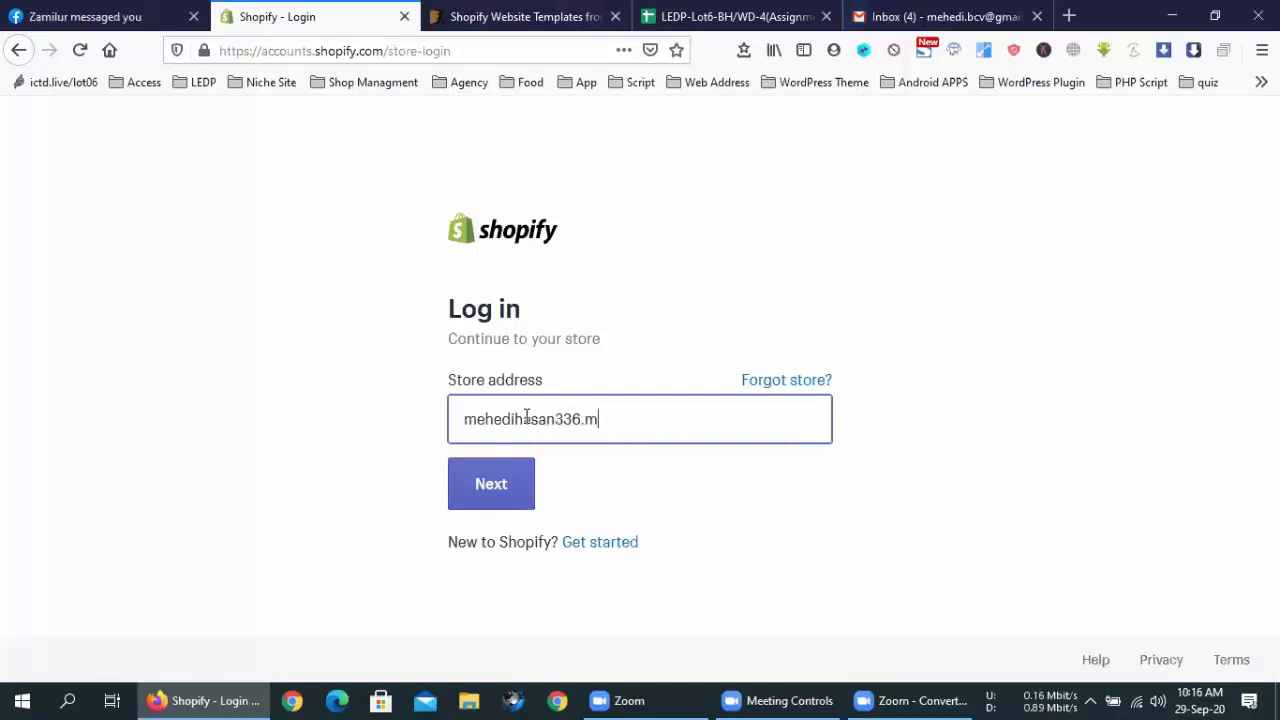
text(yshopo)
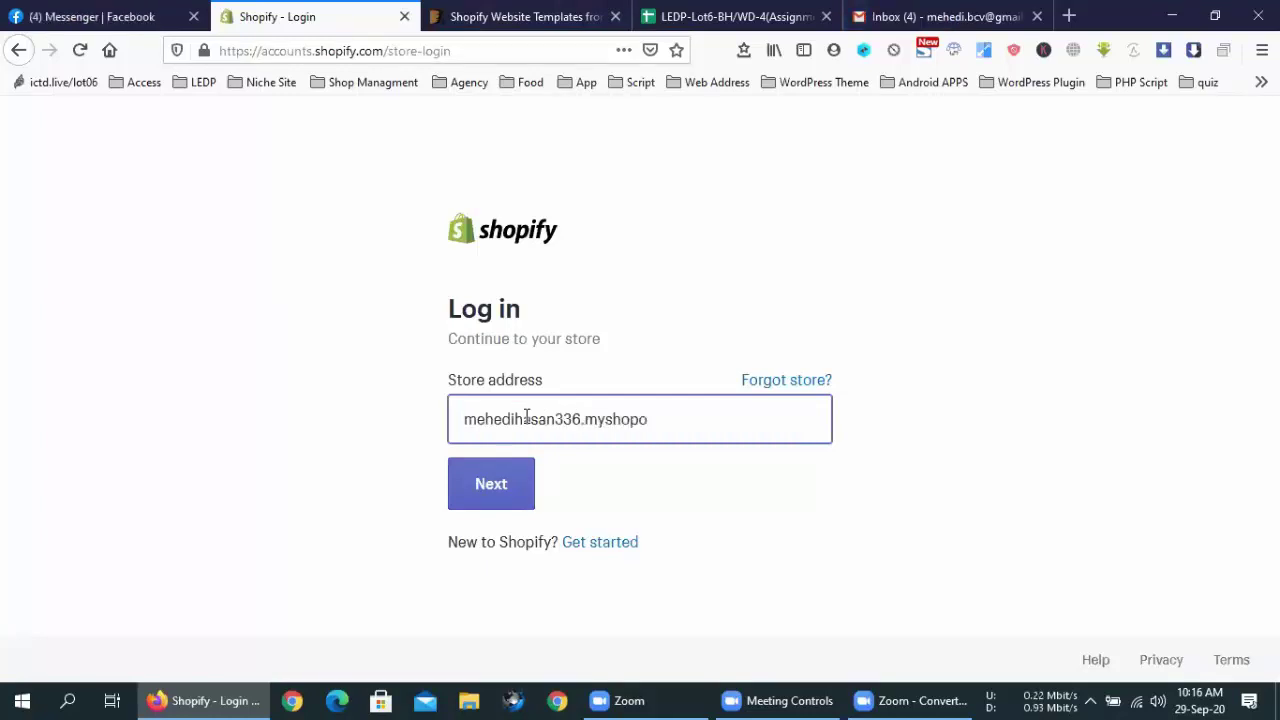
key(BackSpace)
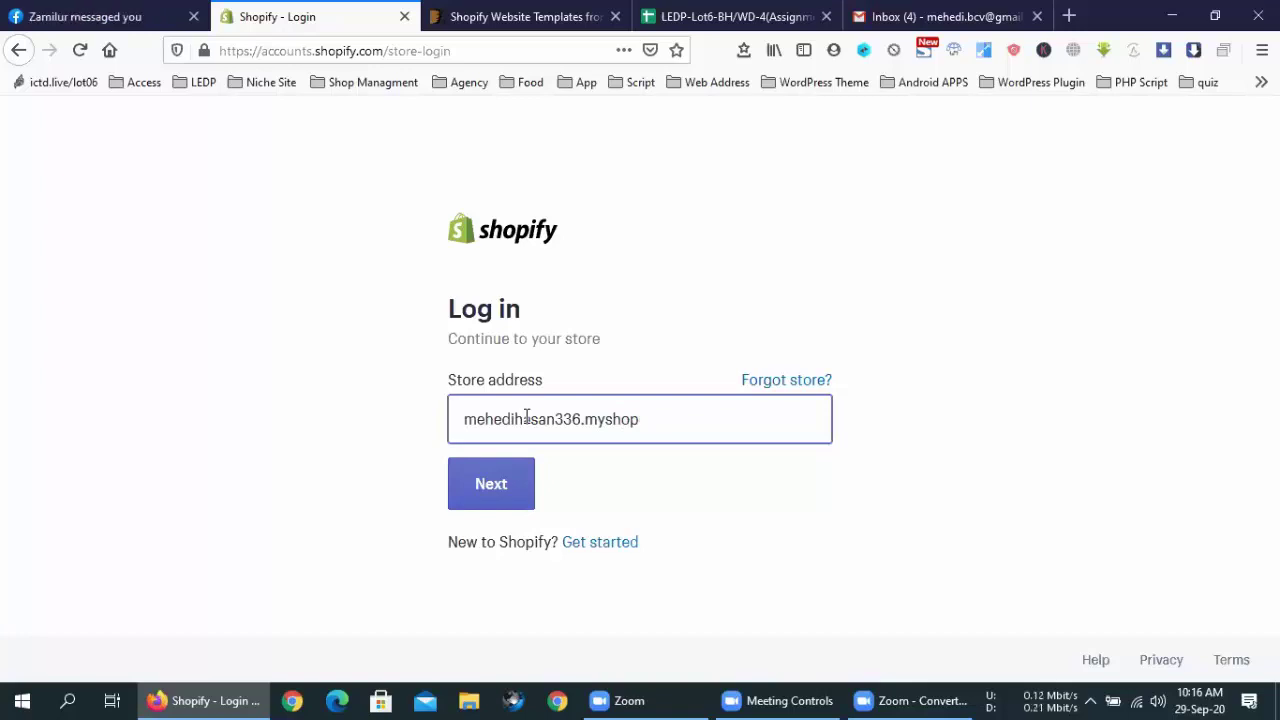
text(iug)
key(BackSpace)
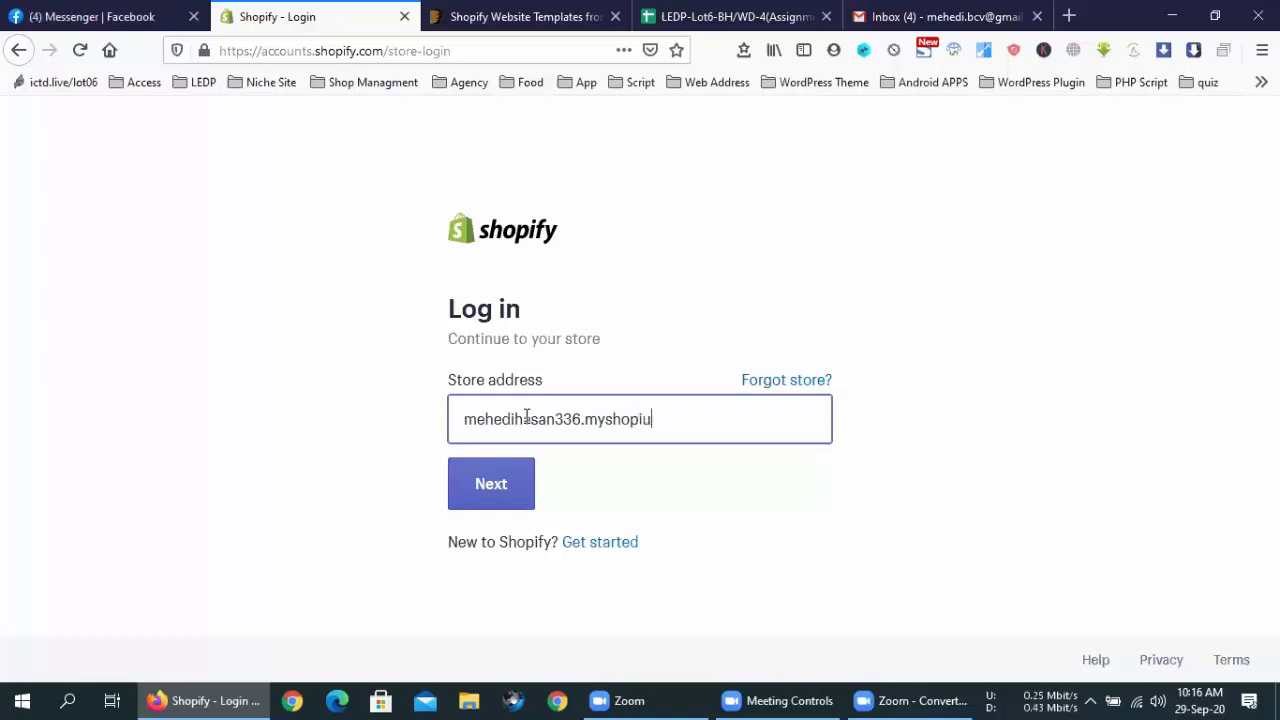
key(BackSpace)
text(fy)
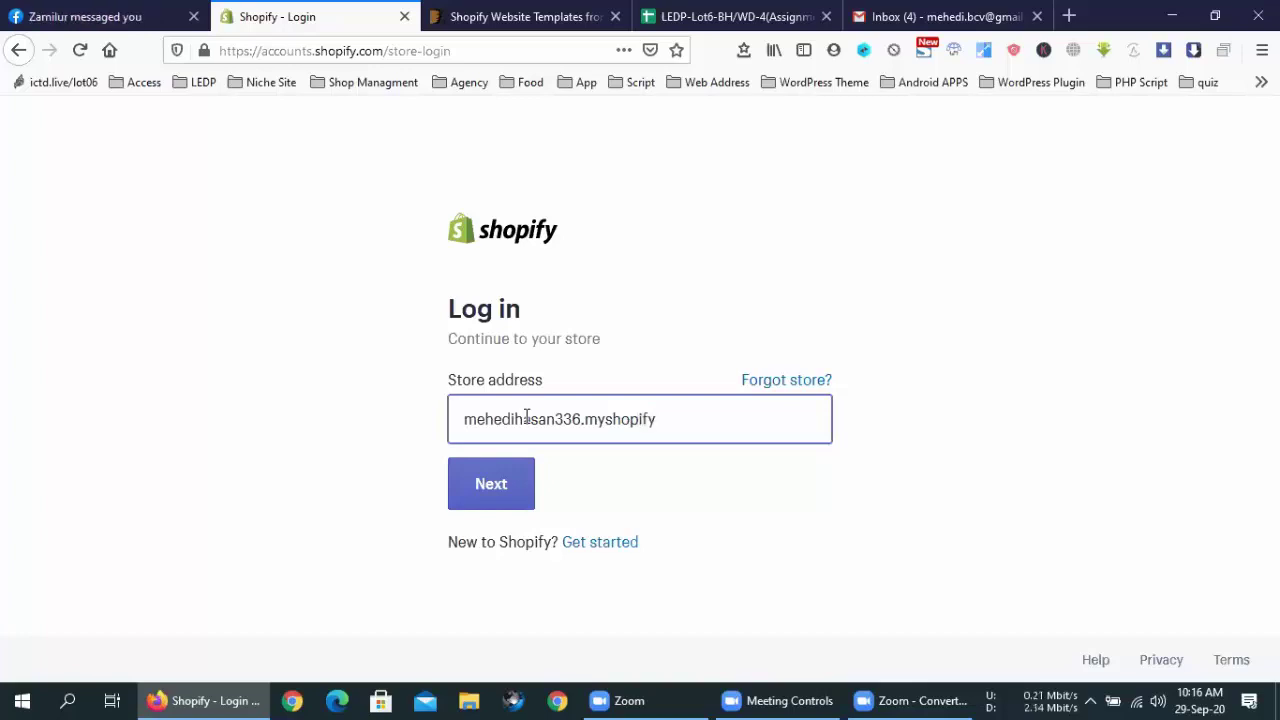
text(.com)
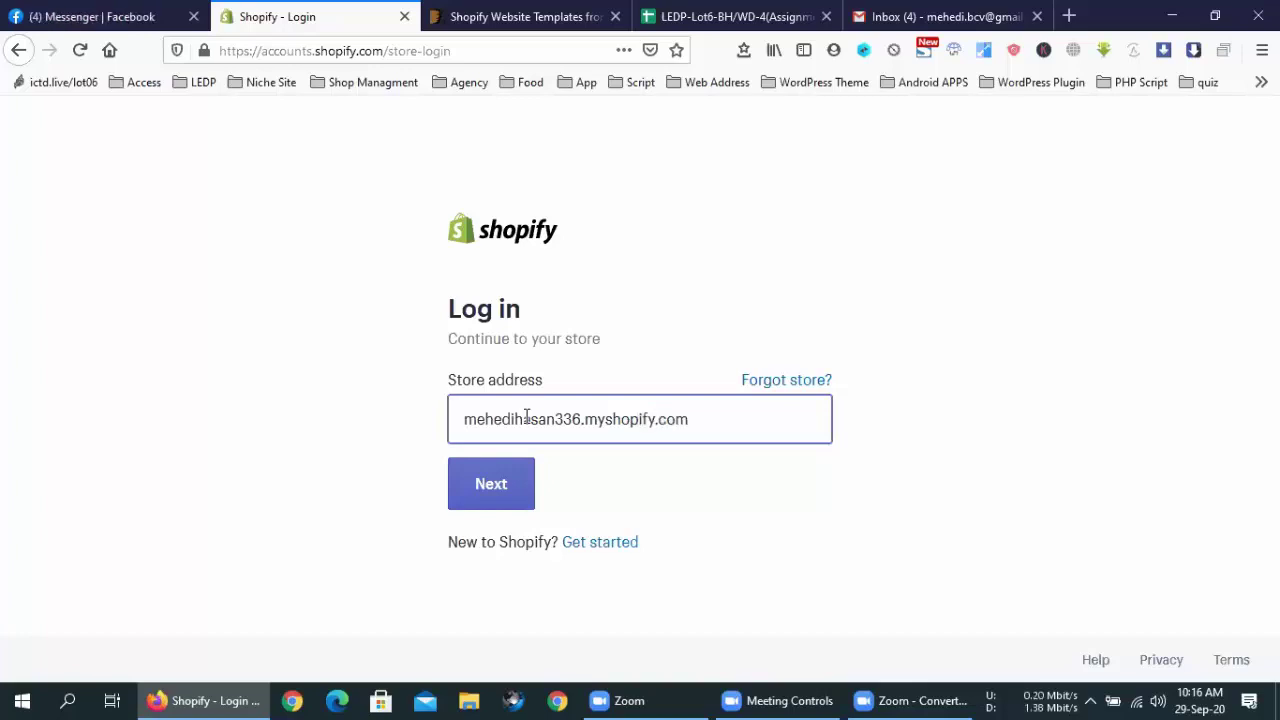
click(478, 506)
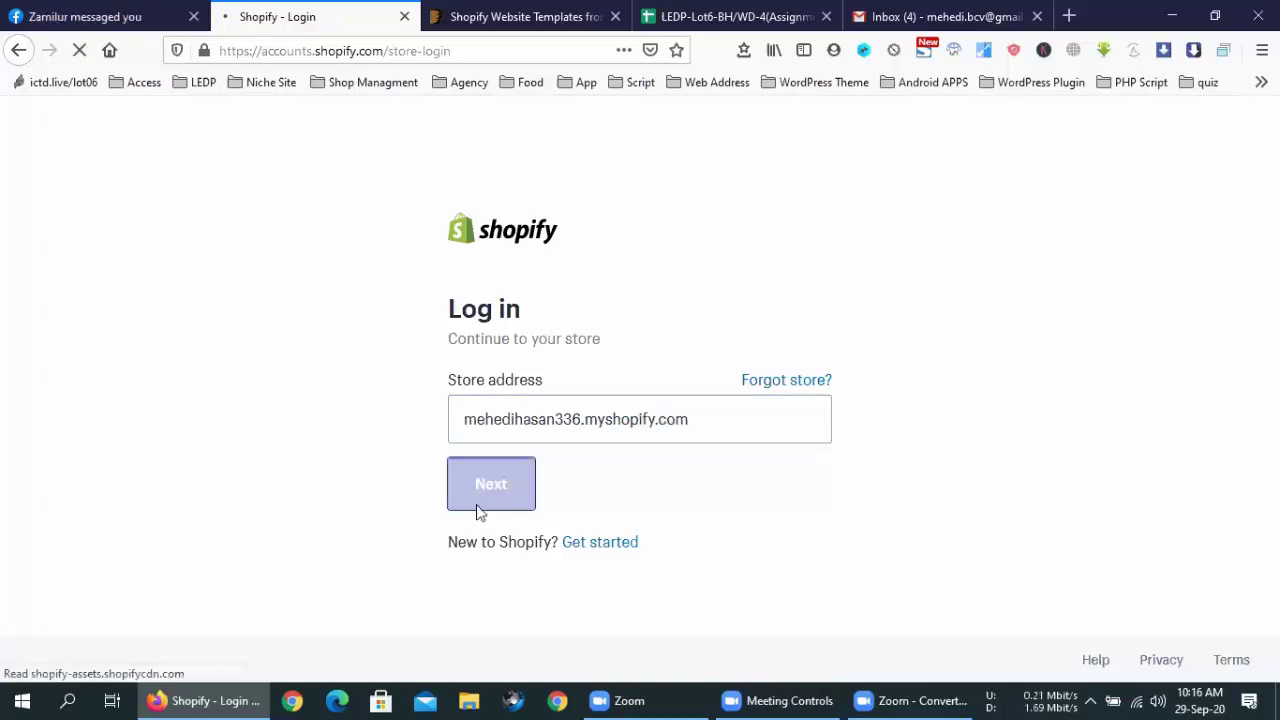
Switch Gmail to the second Google account's mailbox
click(978, 10)
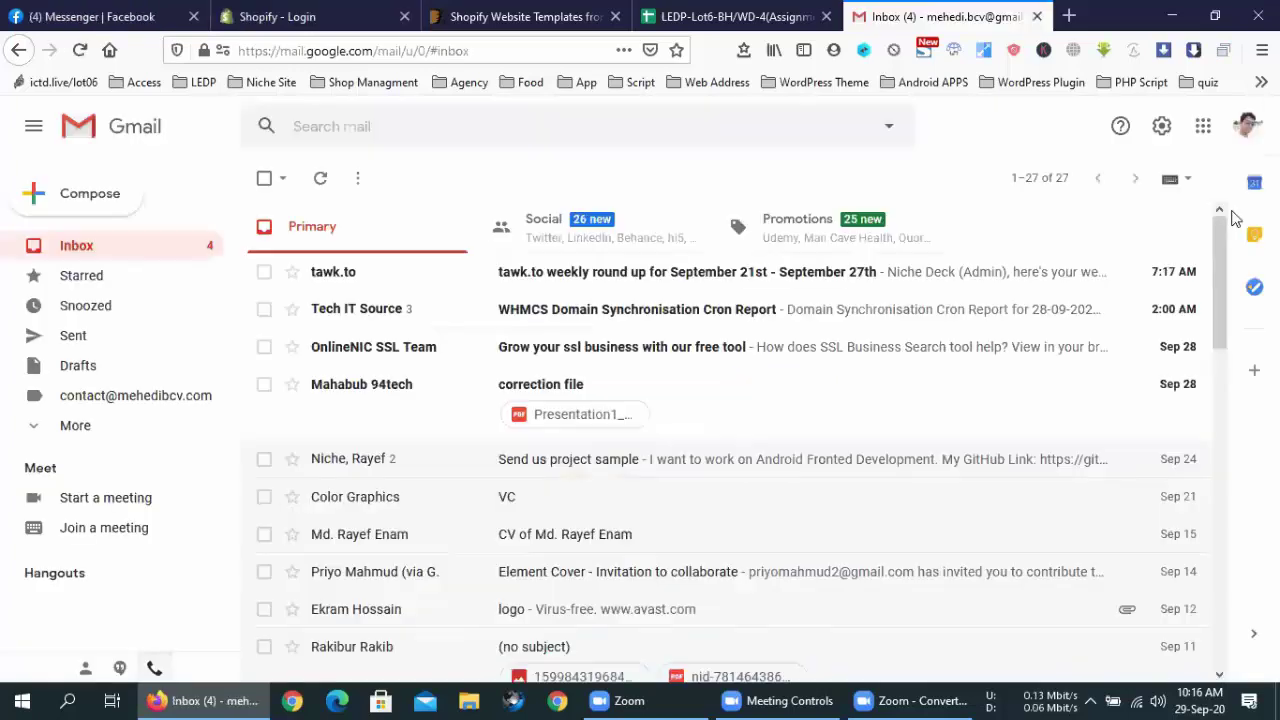
click(1246, 126)
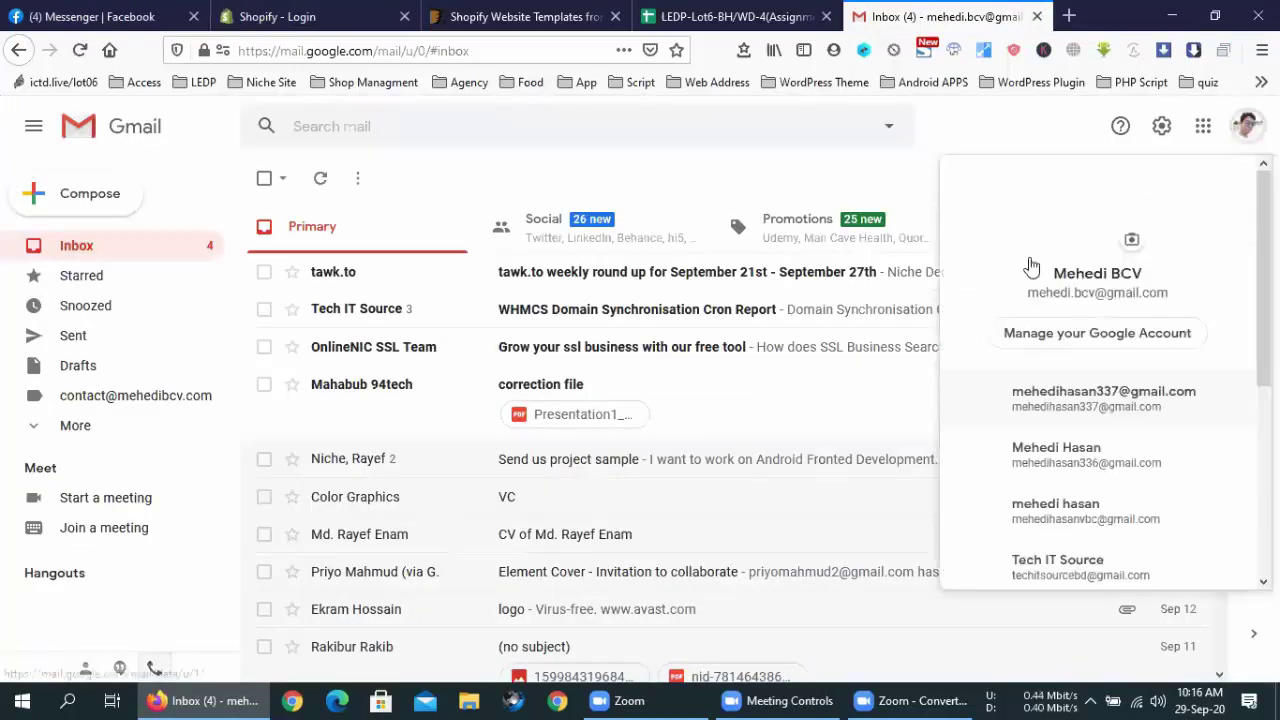
click(1056, 470)
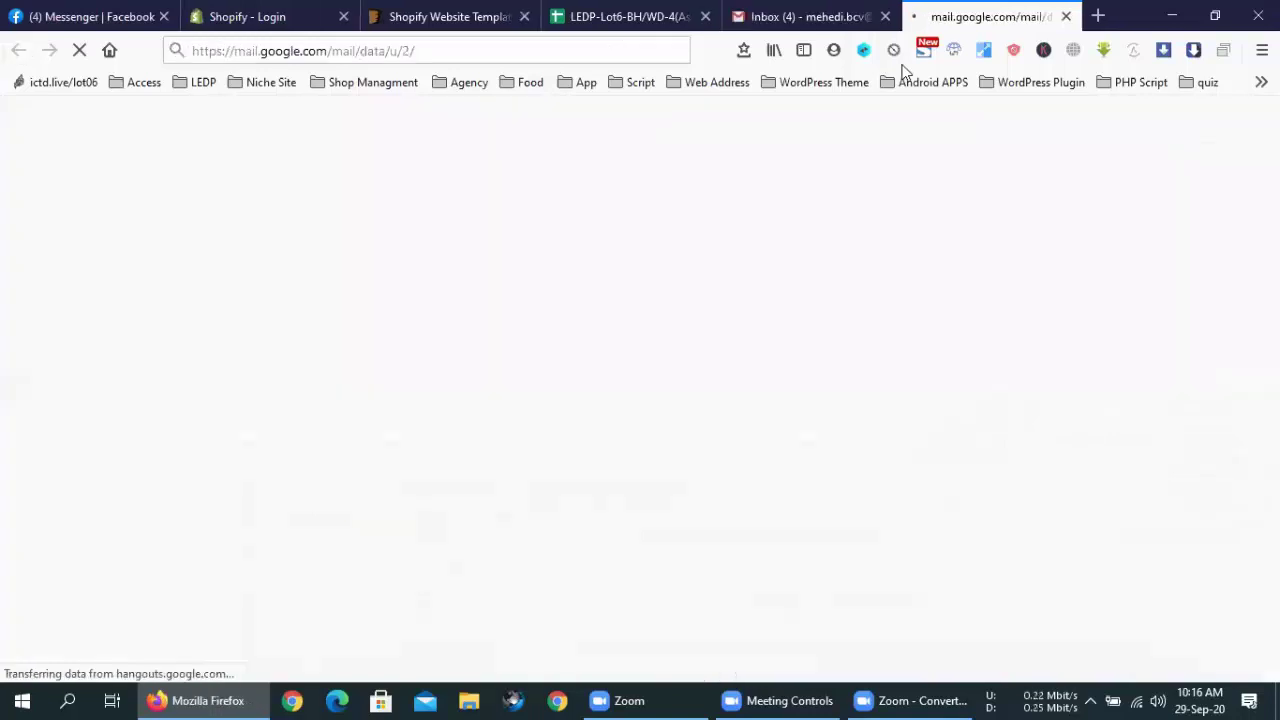
key(ctrl+Page_Up)
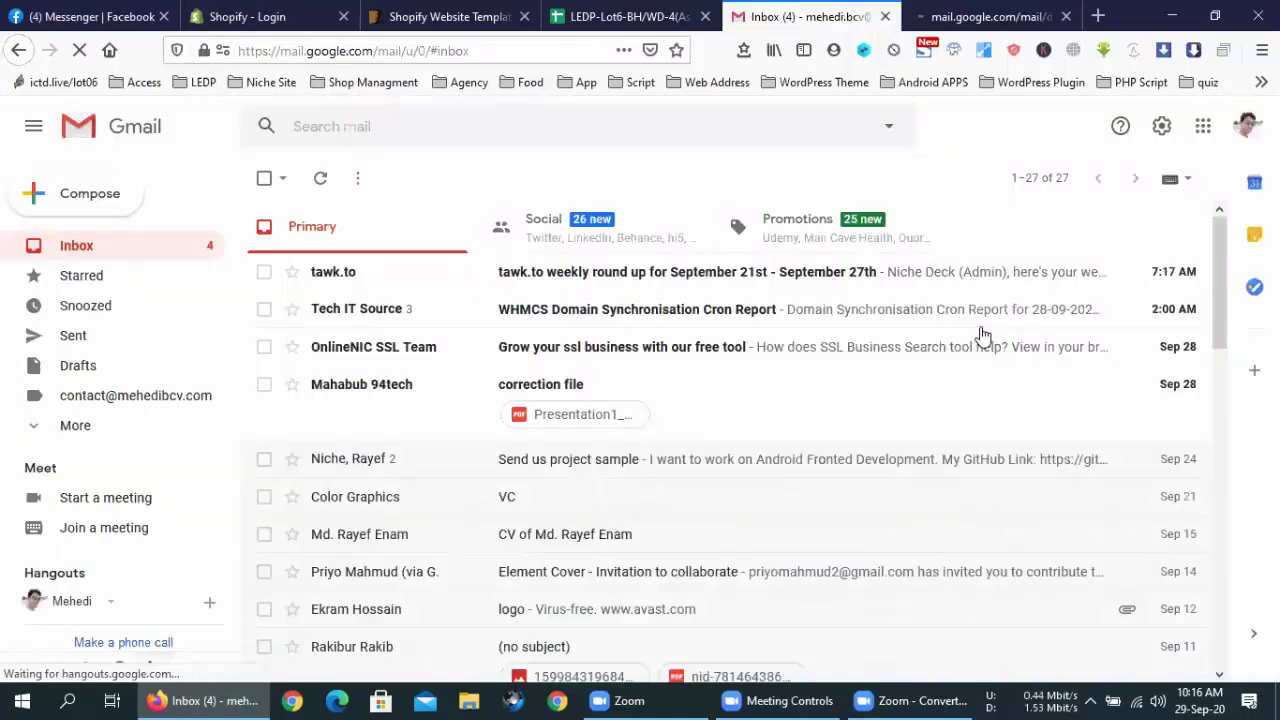
click(992, 16)
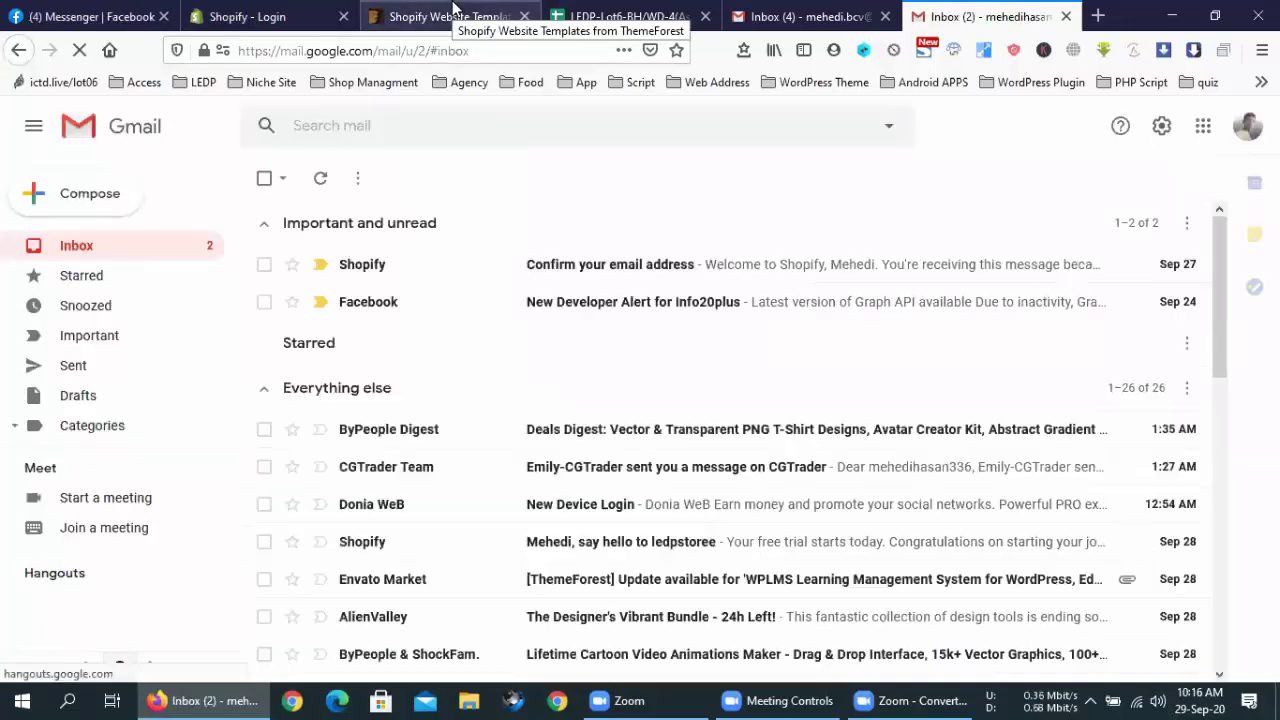
Open and read Shopify's 'Confirm your email address' message
click(660, 264)
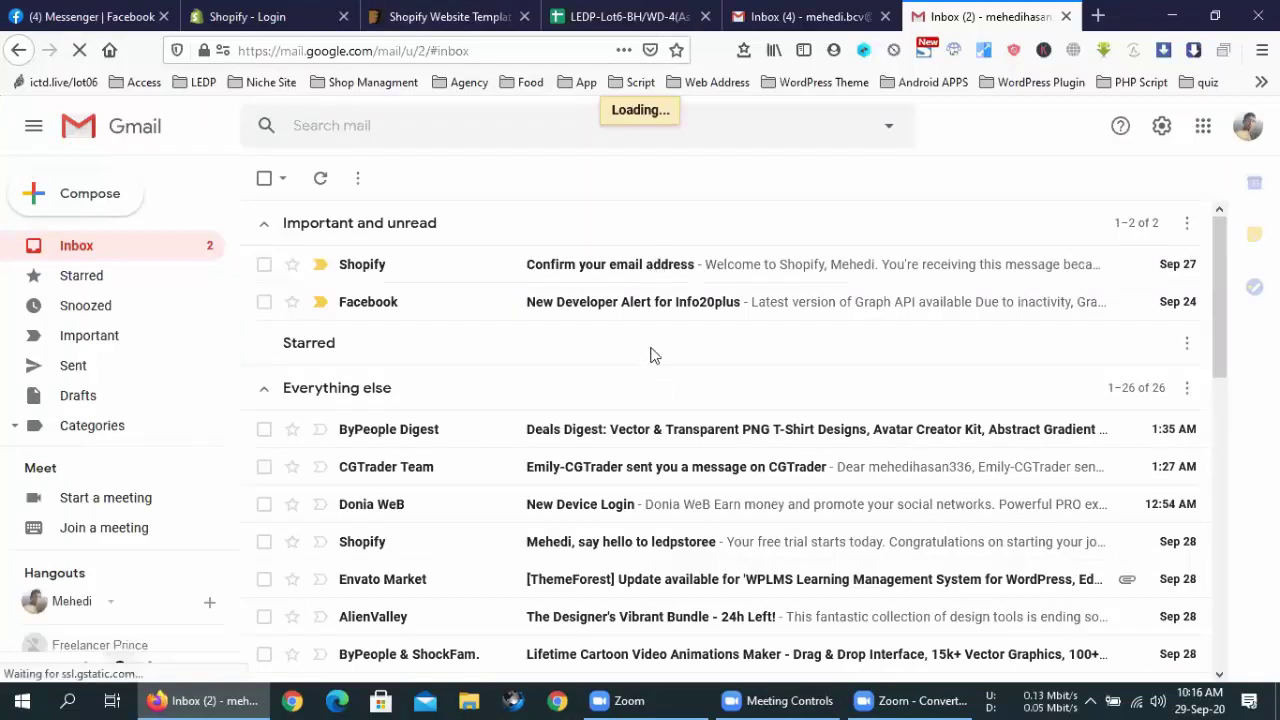
click(755, 281)
scroll(755, 470, down, 1)
scroll(753, 470, down, 1)
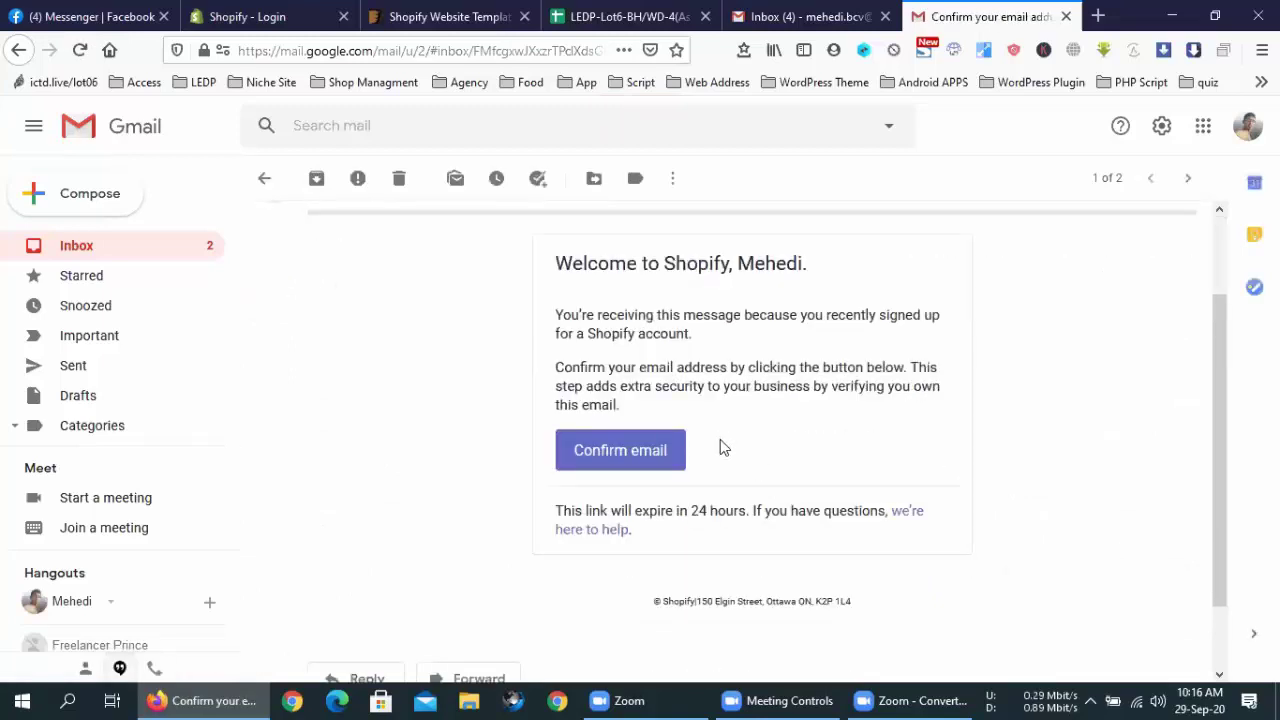
scroll(713, 425, up, 1)
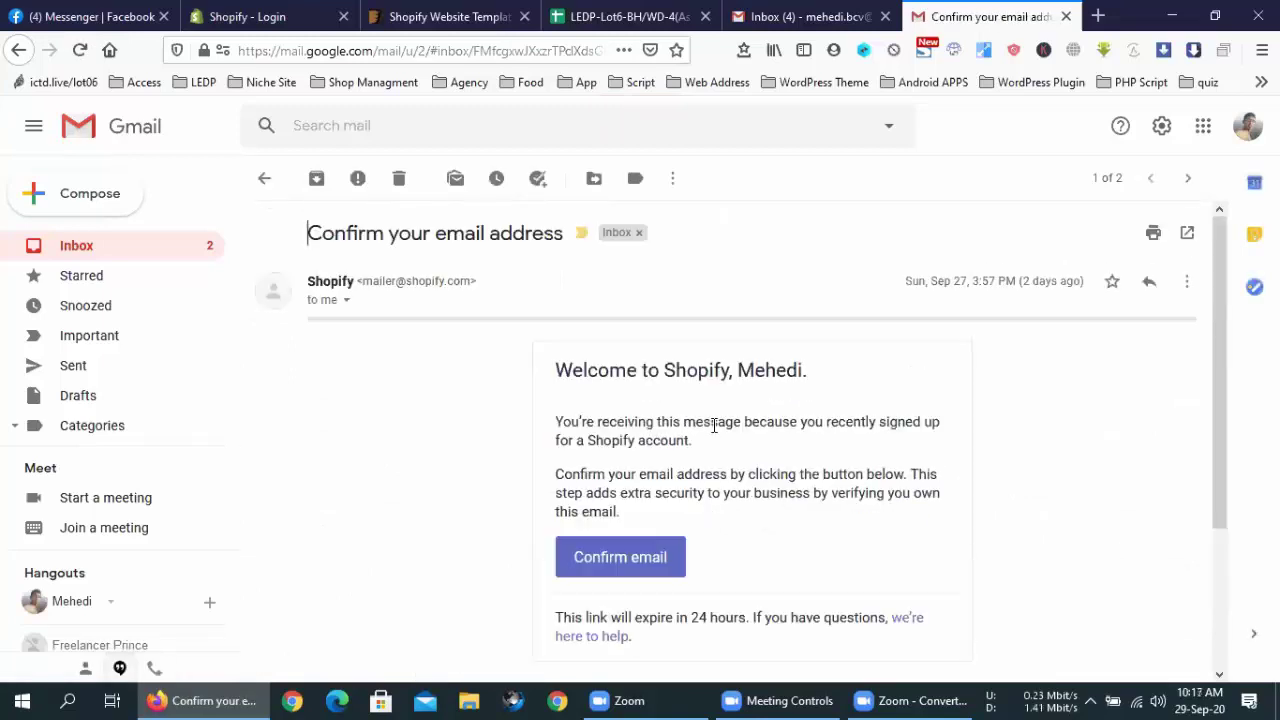
Confirm the email with the message's Confirm email button and view the verified page
click(617, 563)
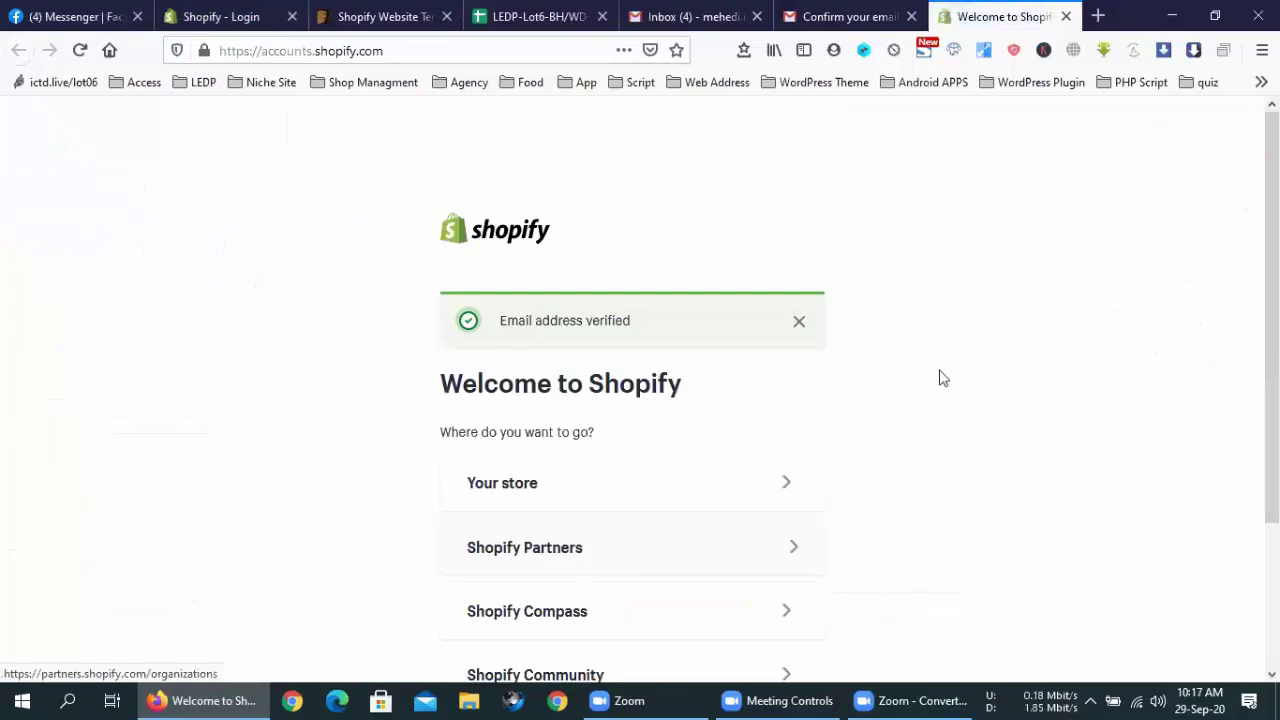
scroll(940, 376, down, 3)
scroll(900, 370, up, 3)
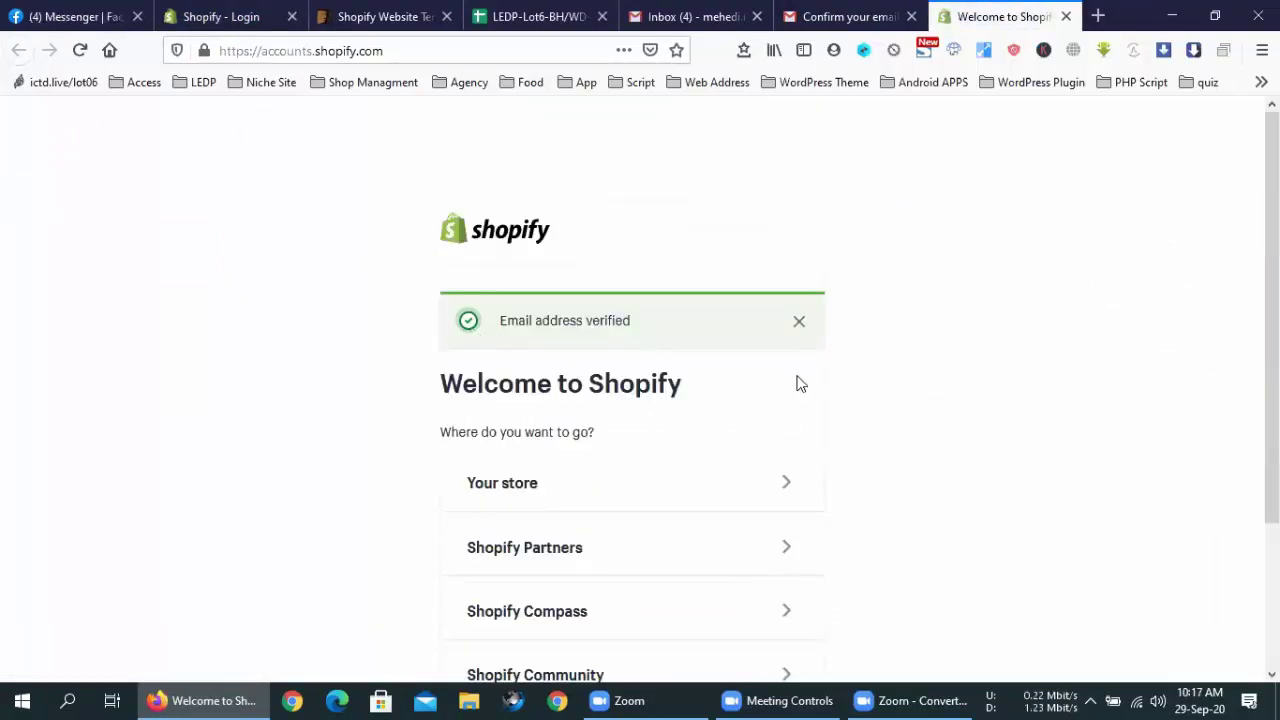
scroll(700, 370, down, 3)
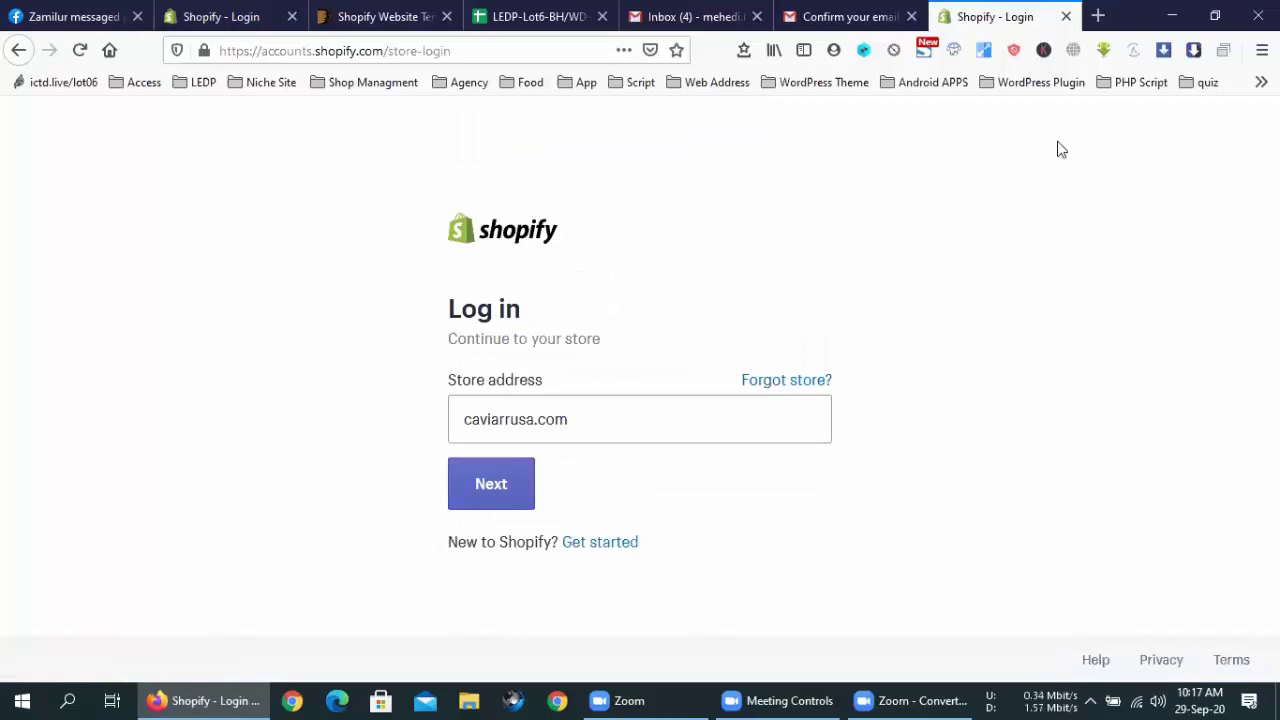
Close the extra login tab and submit ledpstore2 as the store address
click(1066, 17)
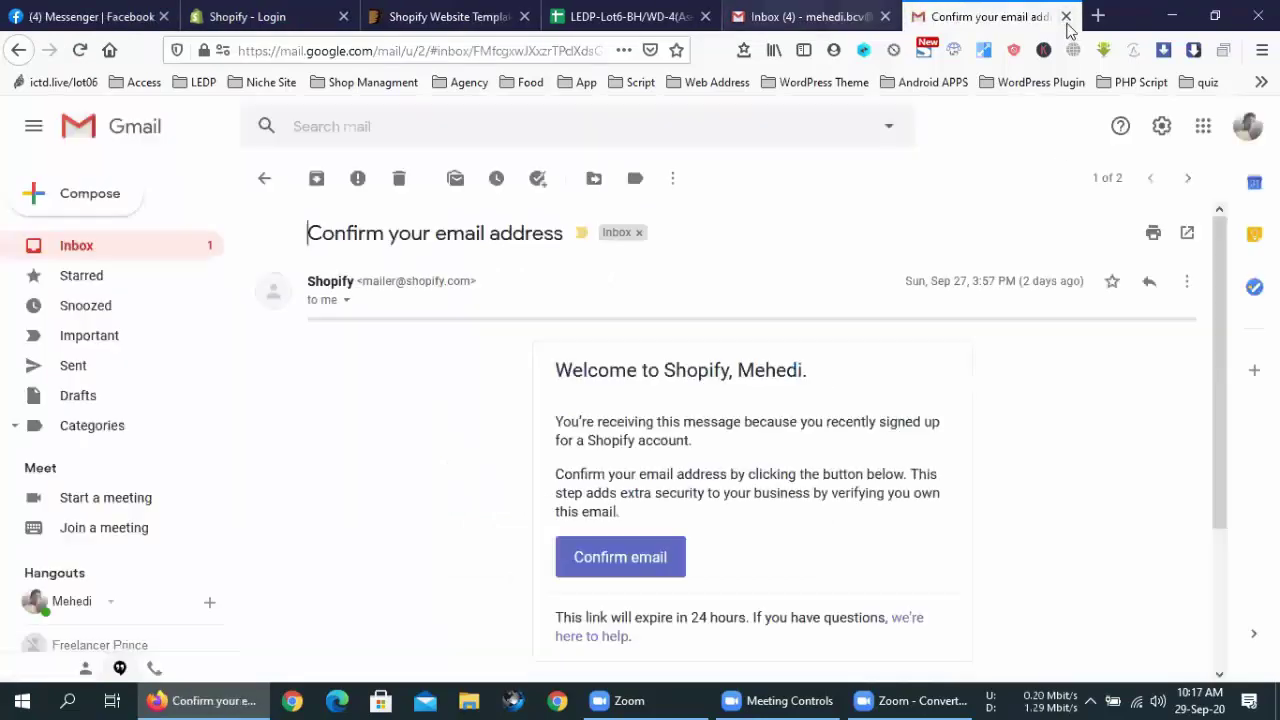
key(ctrl+2)
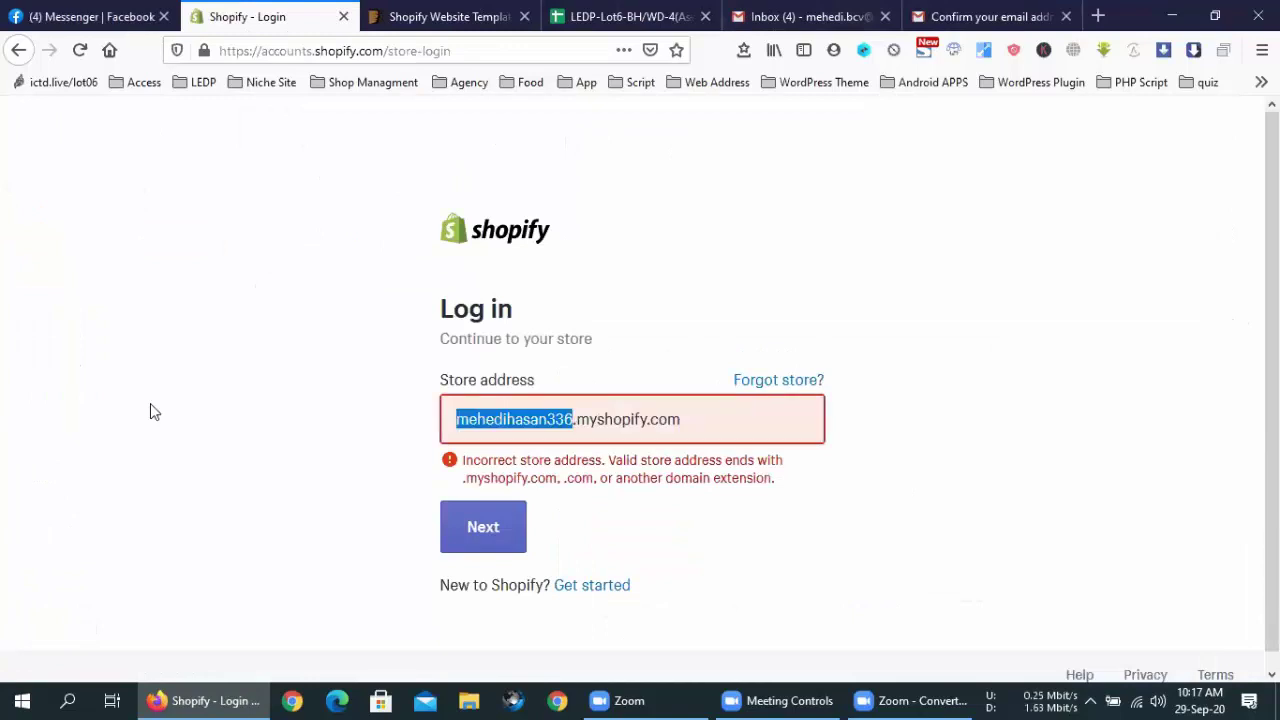
text(led)
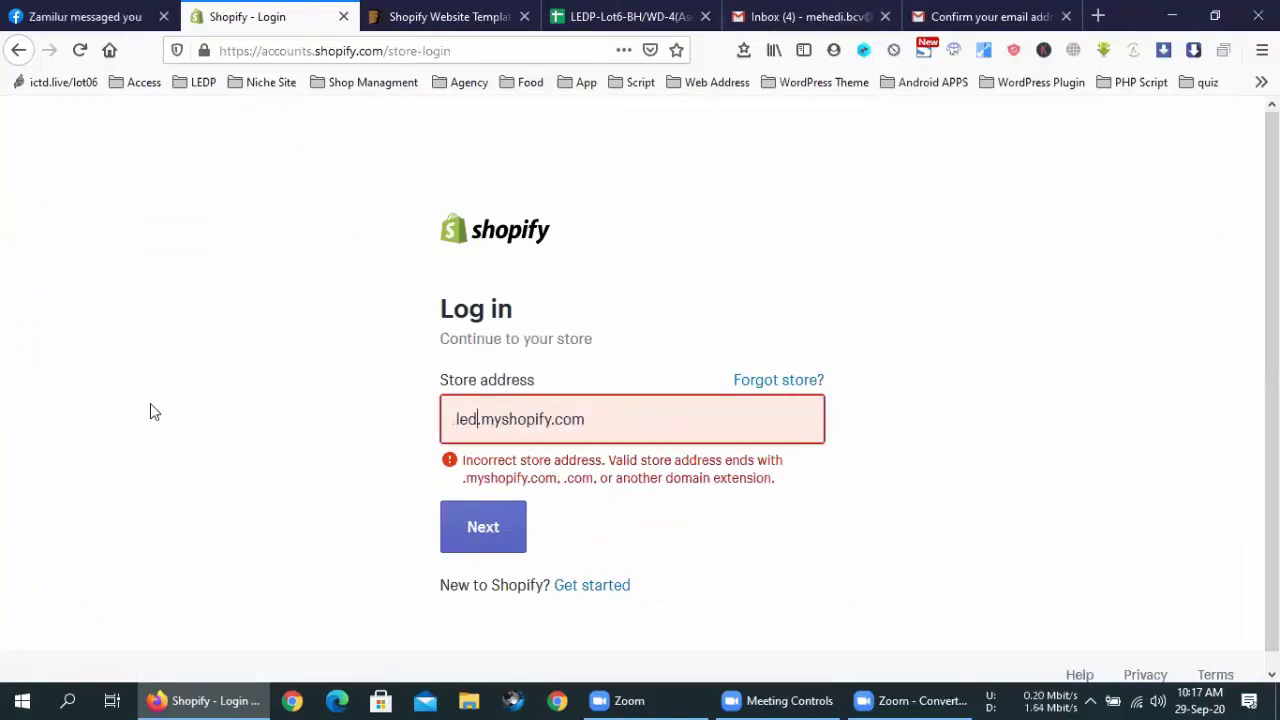
text(ps)
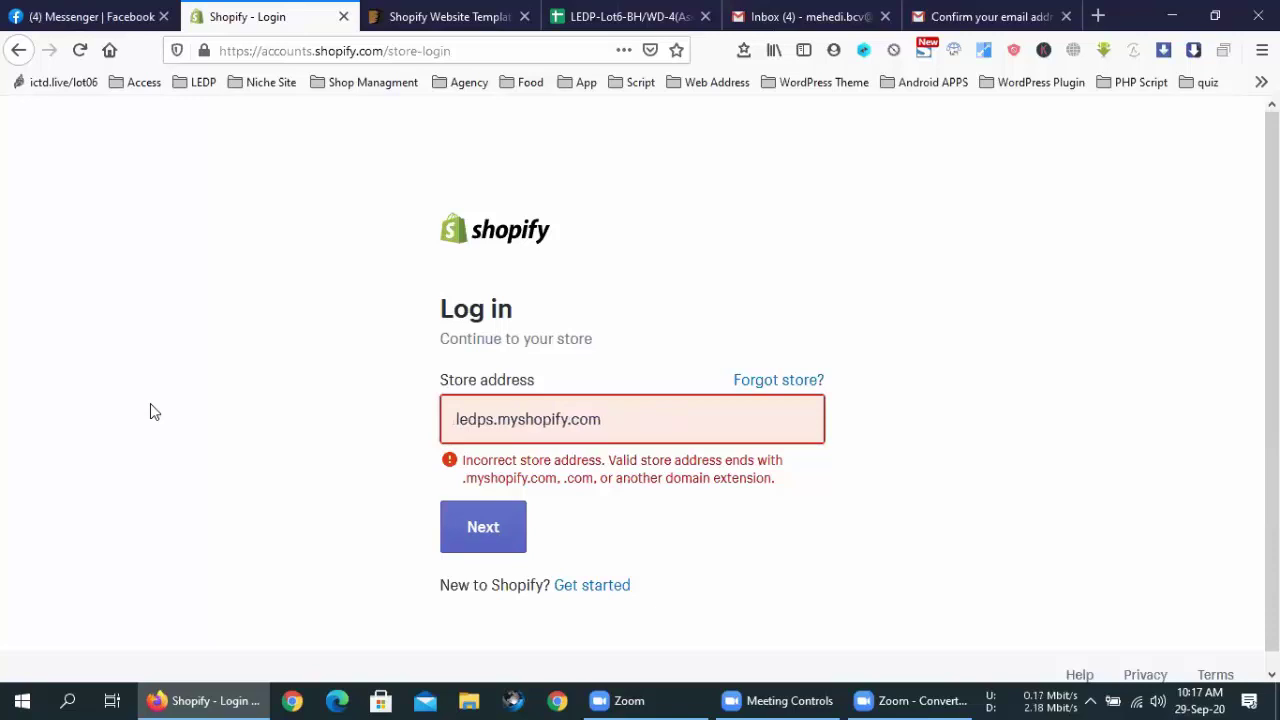
text(t)
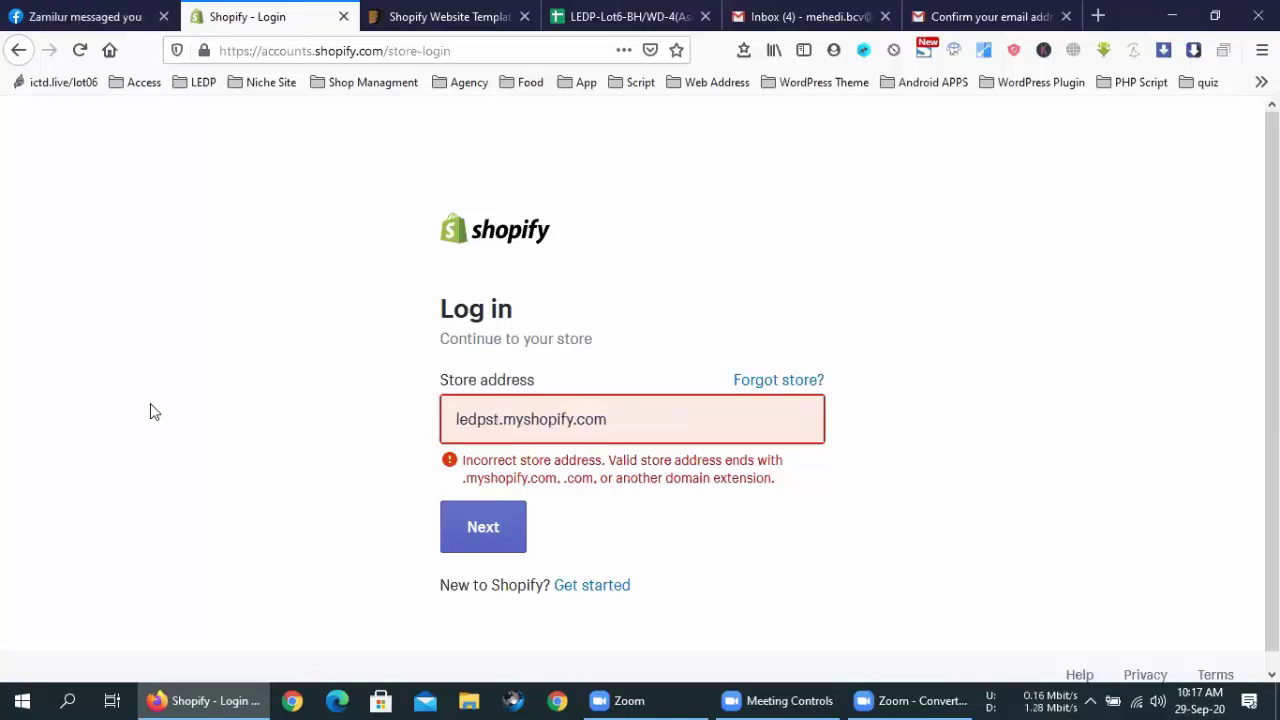
text(ore2)
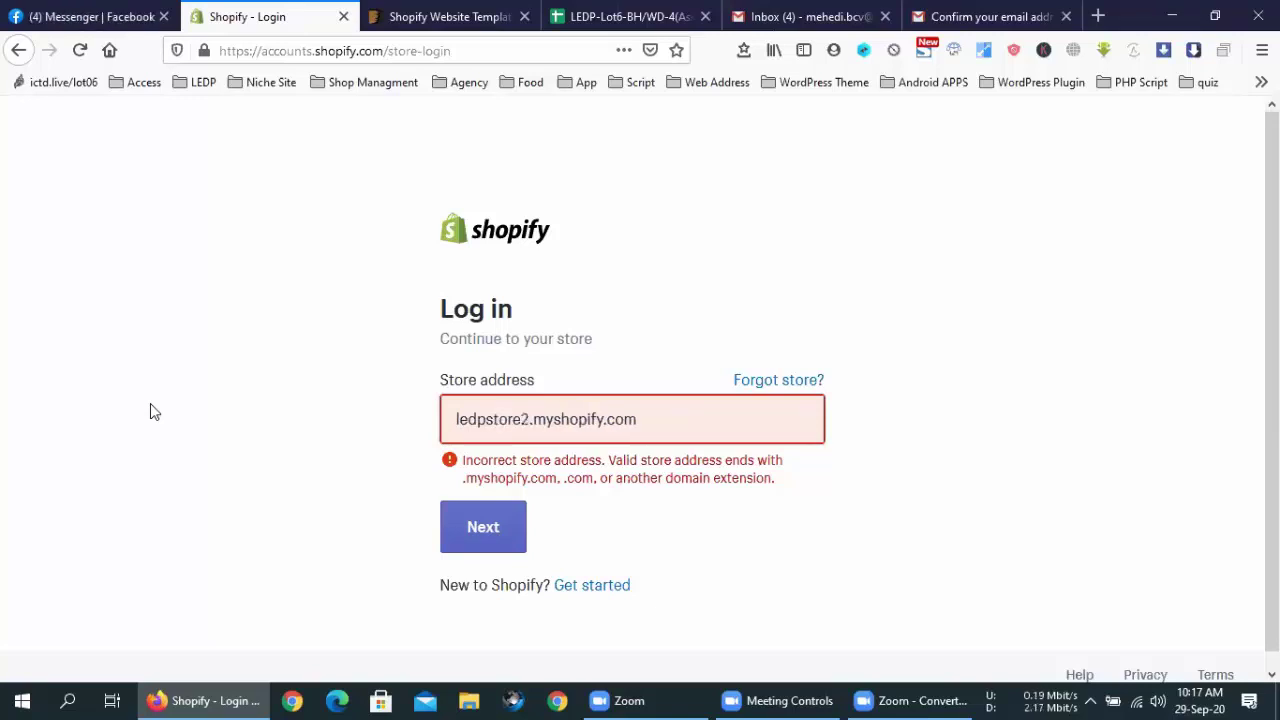
key(Return)
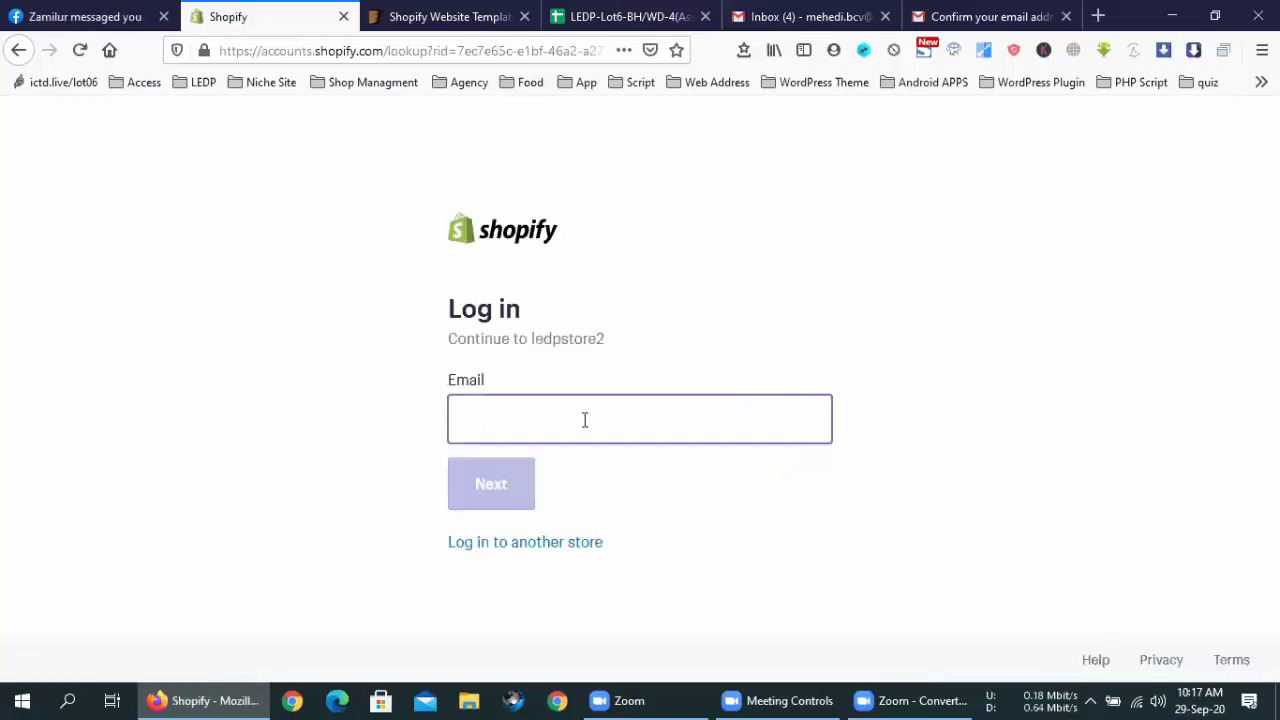
Enter the login e-mail and the account password and submit them
click(585, 420)
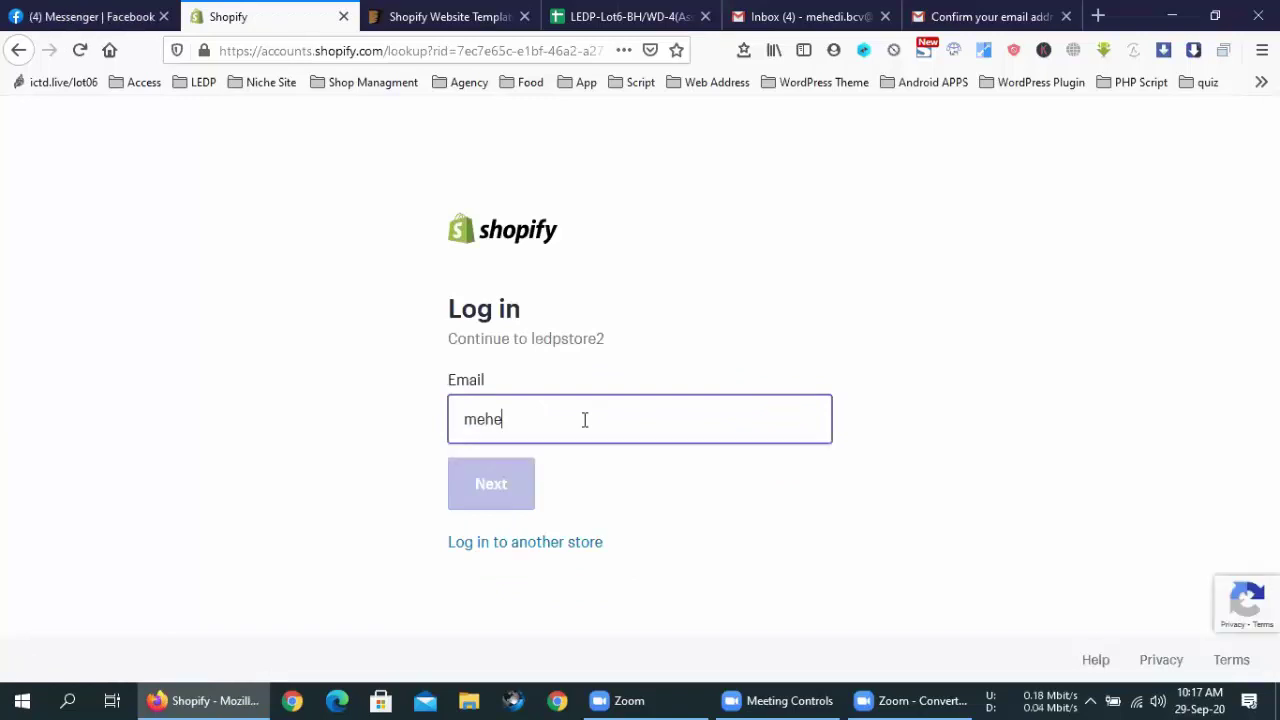
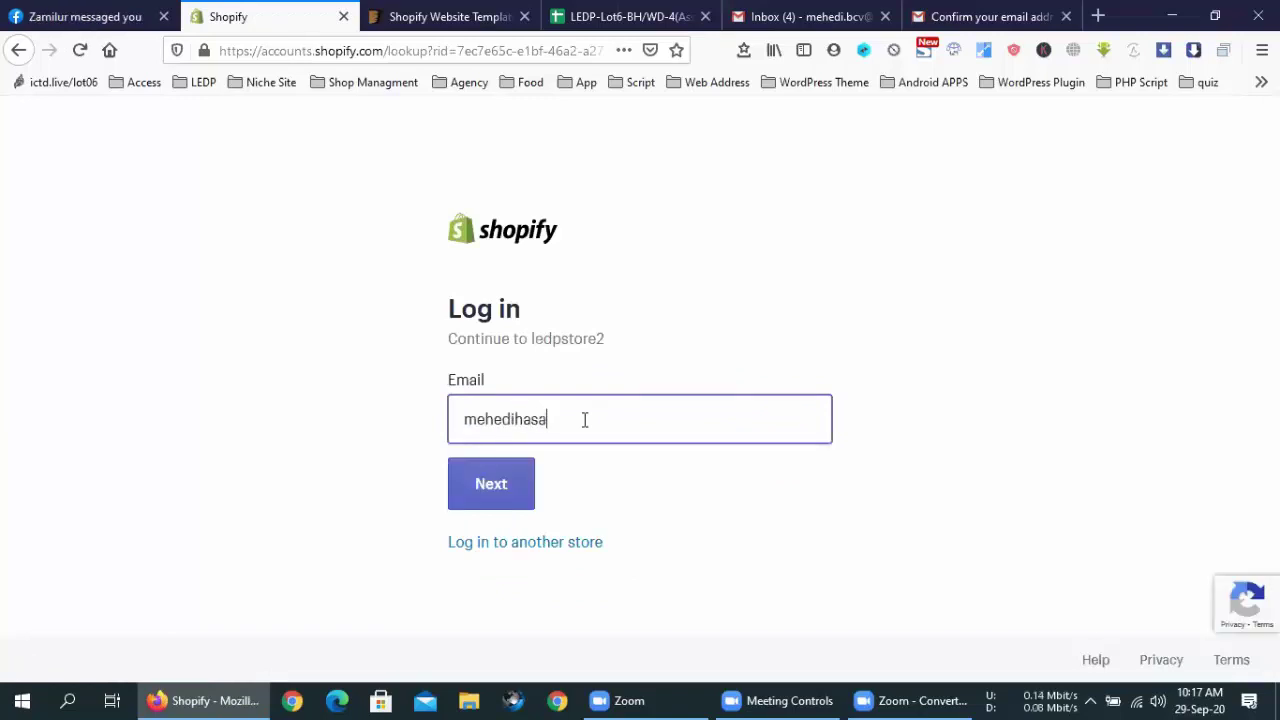
key(Right)
click(489, 496)
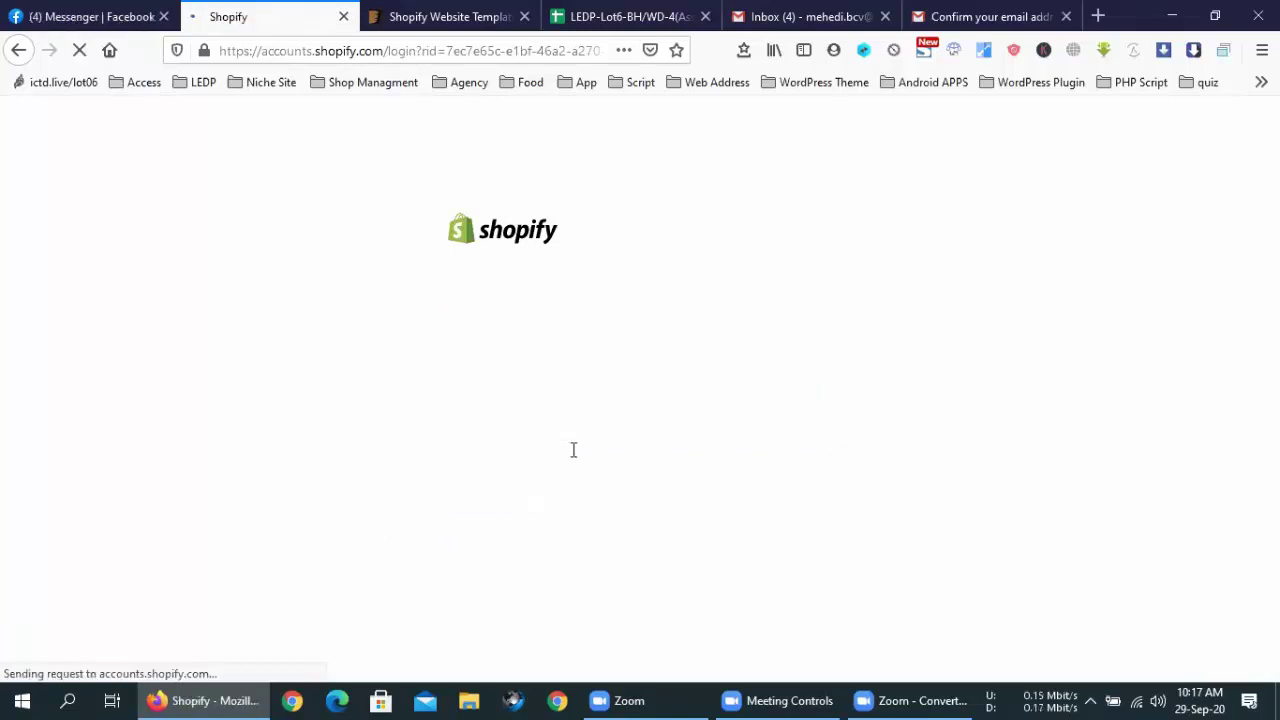
text(•••••••)
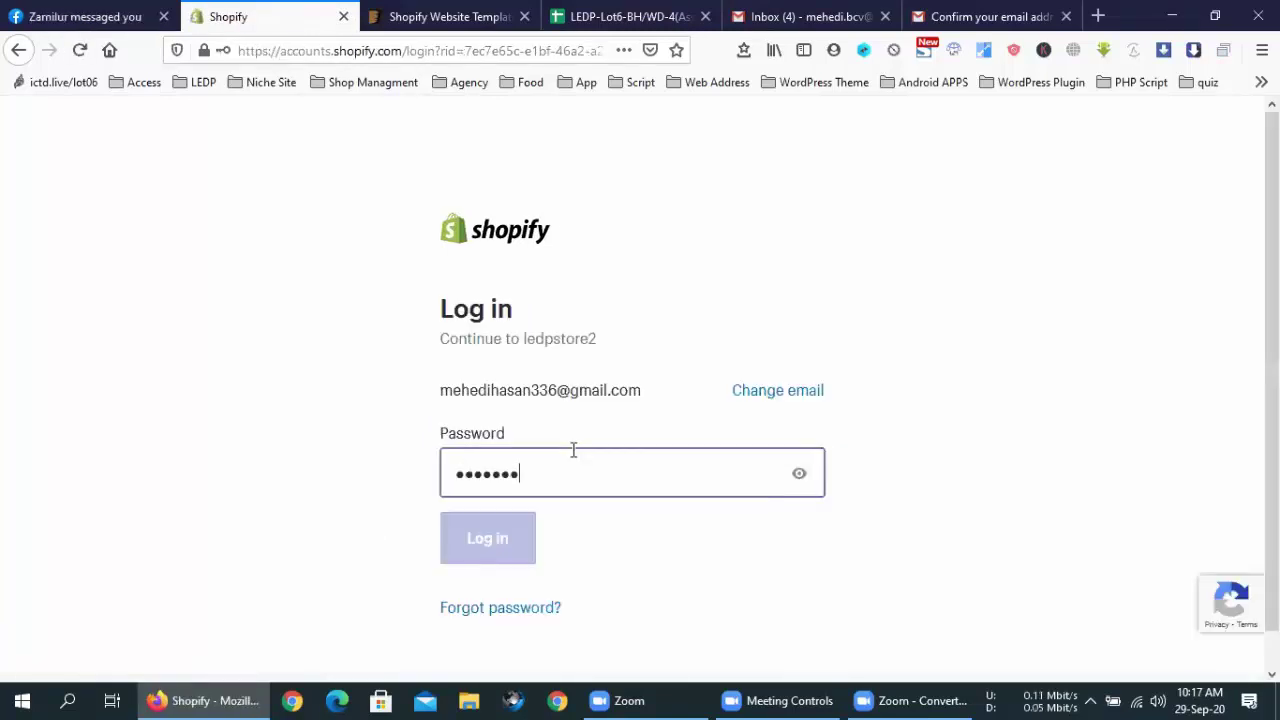
click(524, 532)
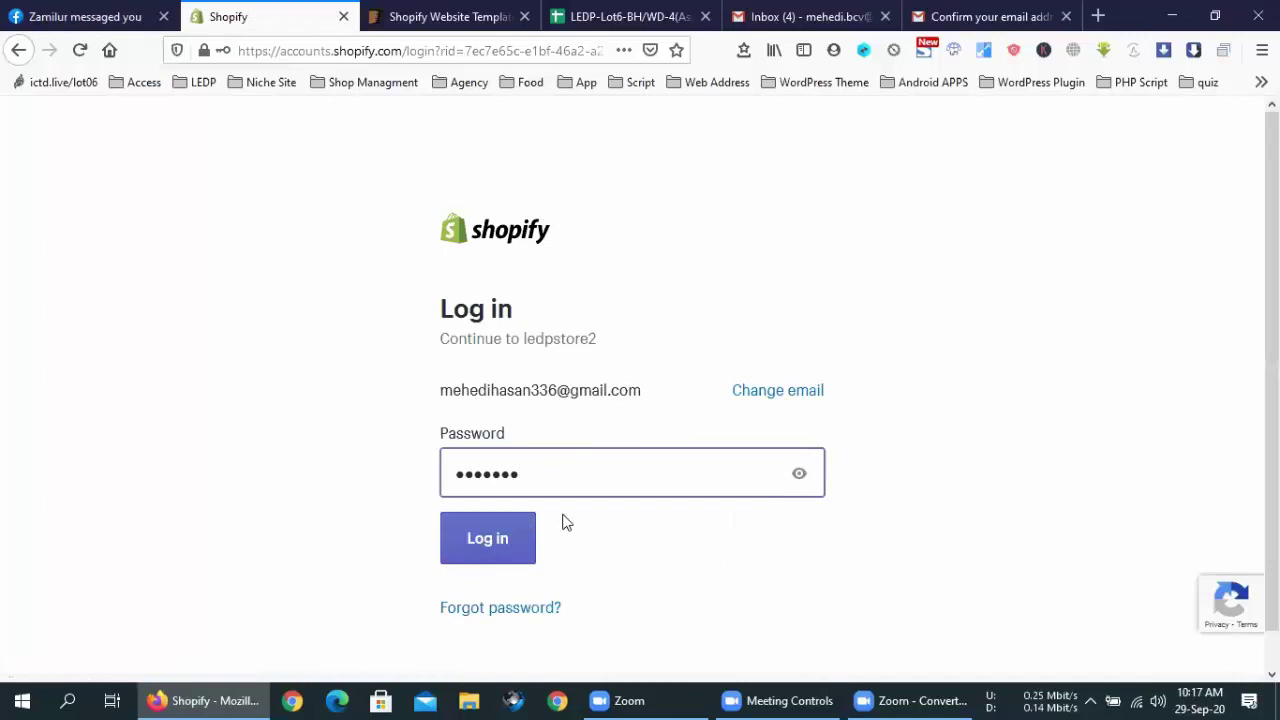
click(831, 276)
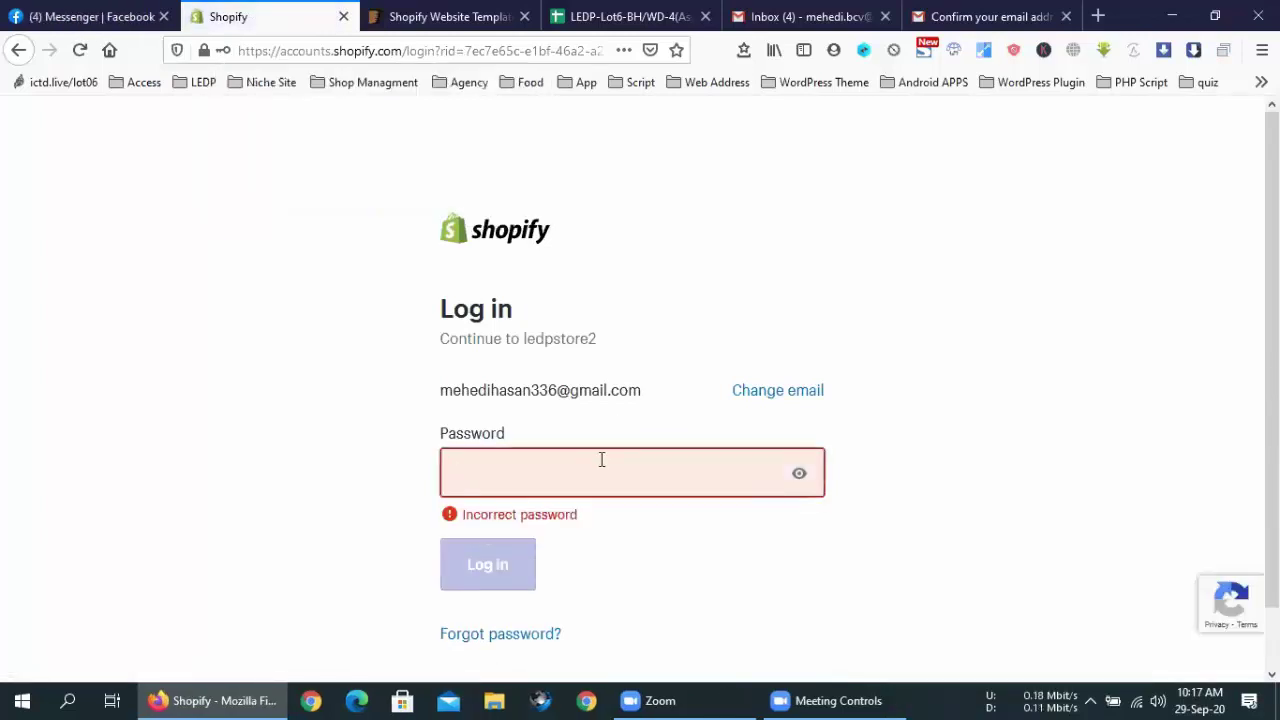
Retry the password, then go to the Forgot password page after it's rejected
text(•••)
text(••••)
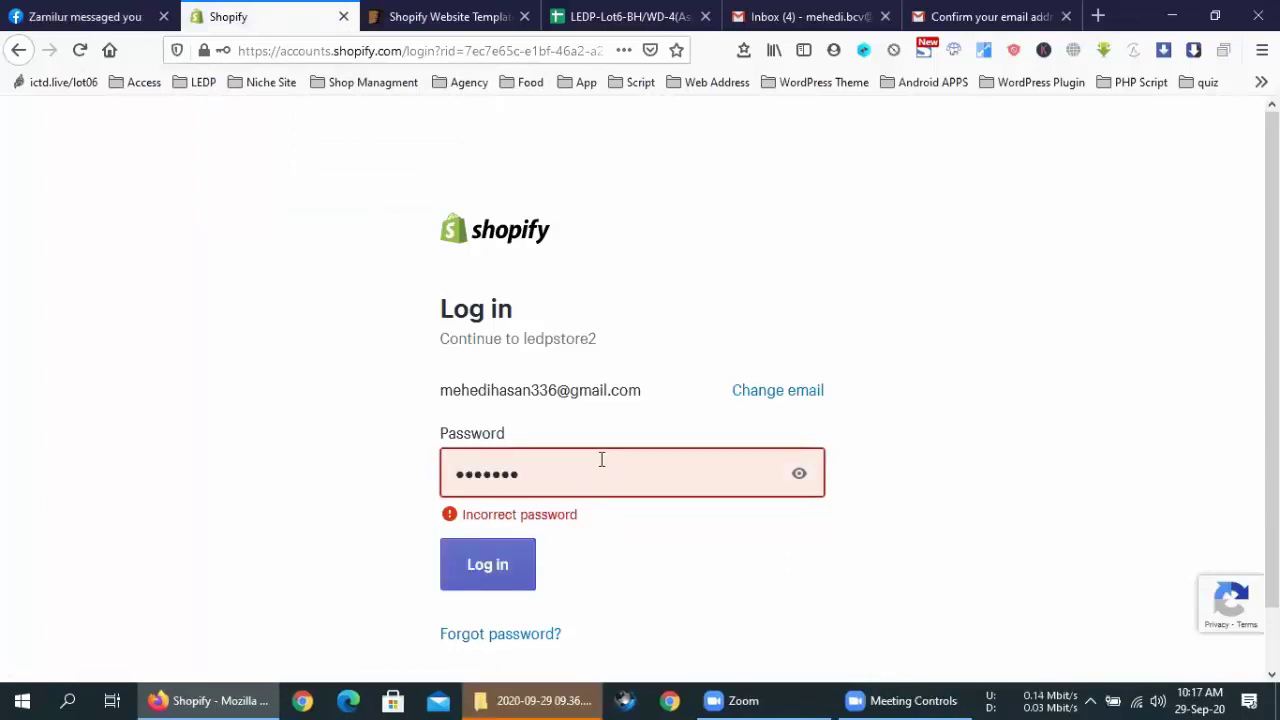
key(Return)
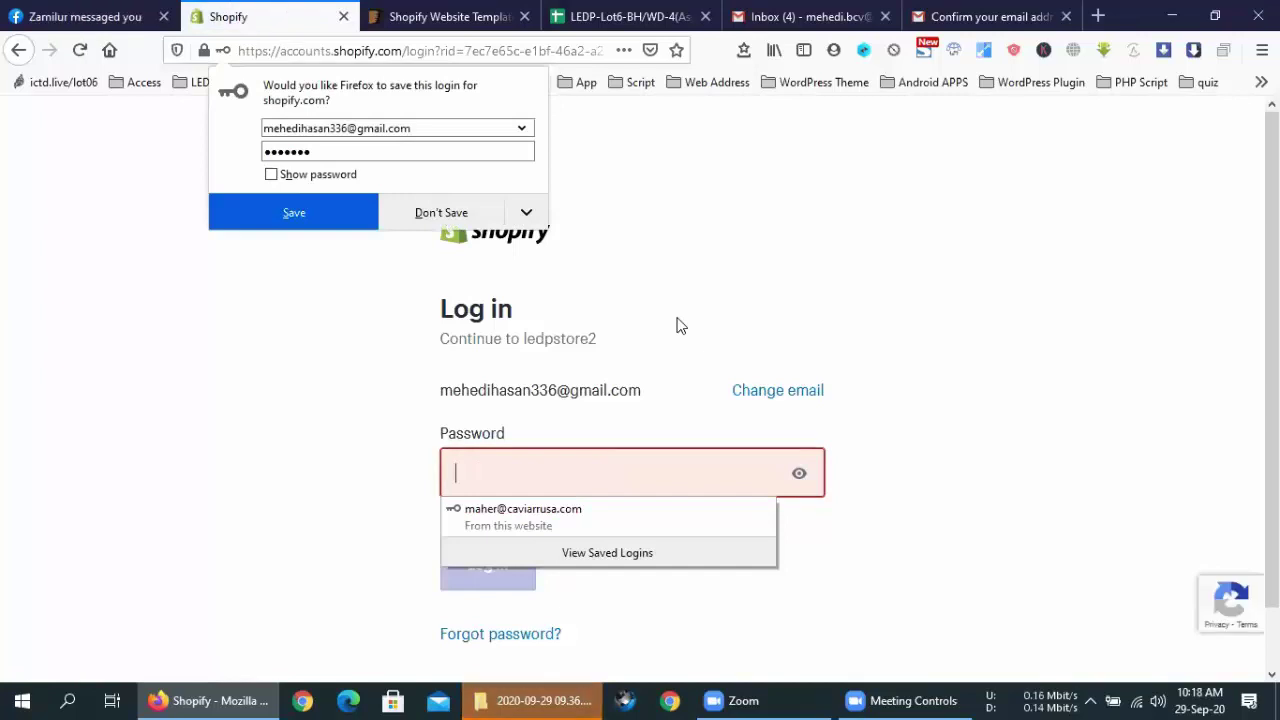
click(1138, 406)
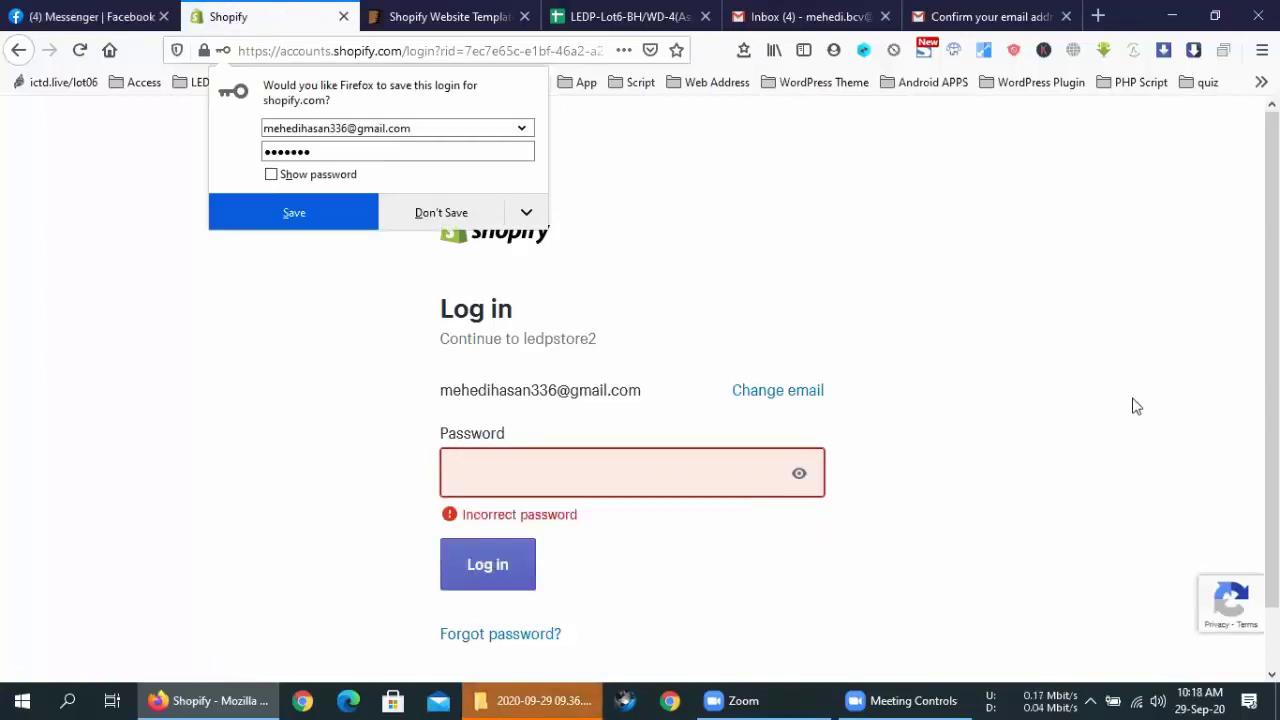
click(492, 637)
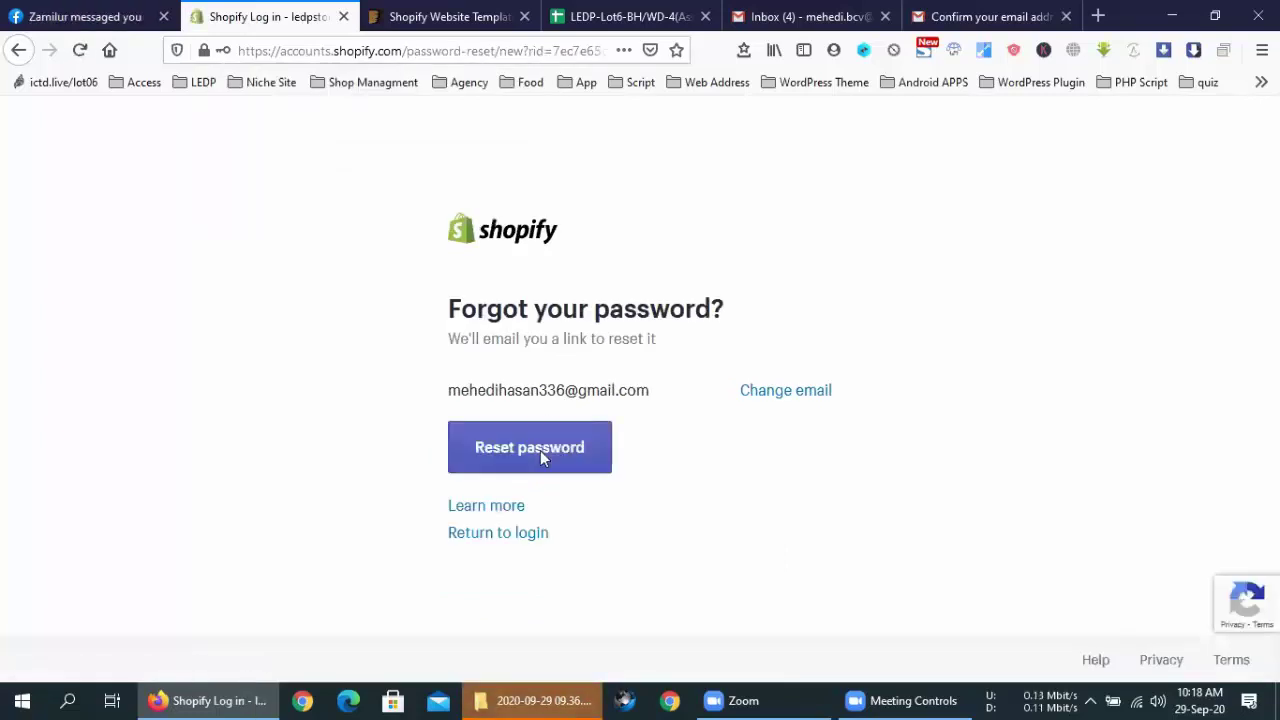
Request a password reset e-mail, then select and copy the account e-mail address
click(540, 452)
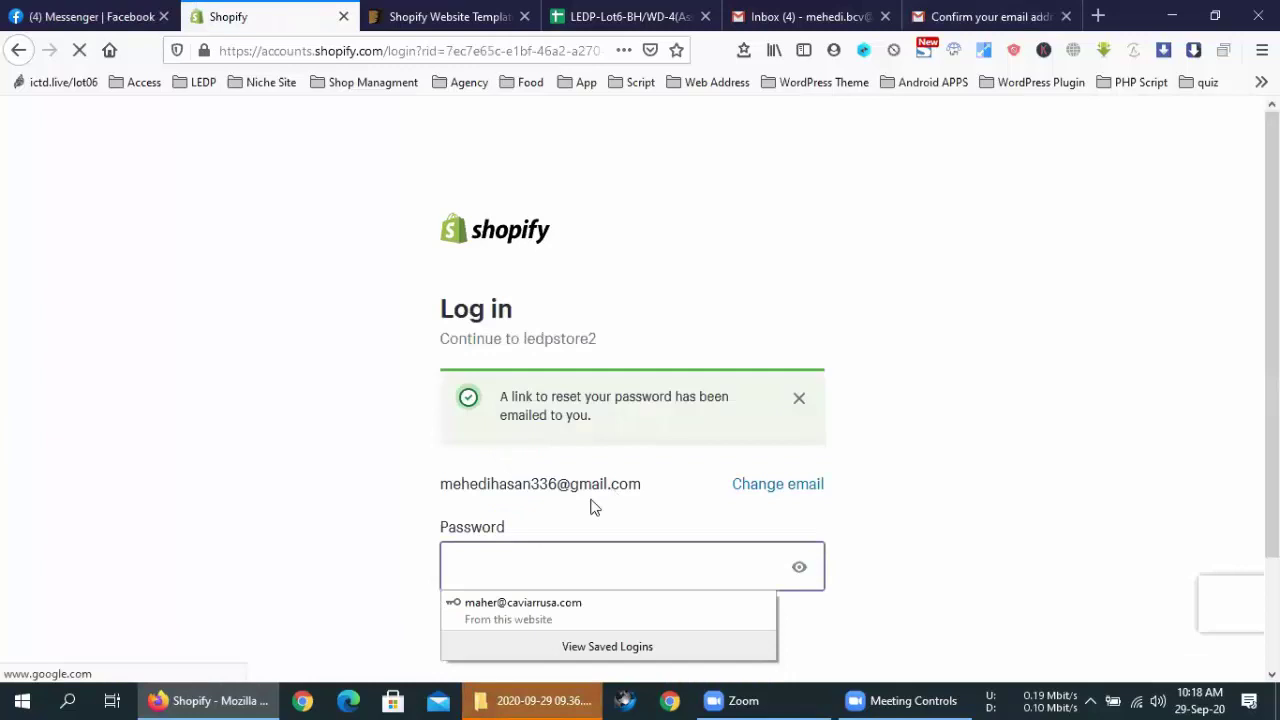
mouse_move(643, 484)
mouse_down()
mouse_move(425, 493)
mouse_move(643, 491)
mouse_up()
right_click(490, 486)
click(615, 497)
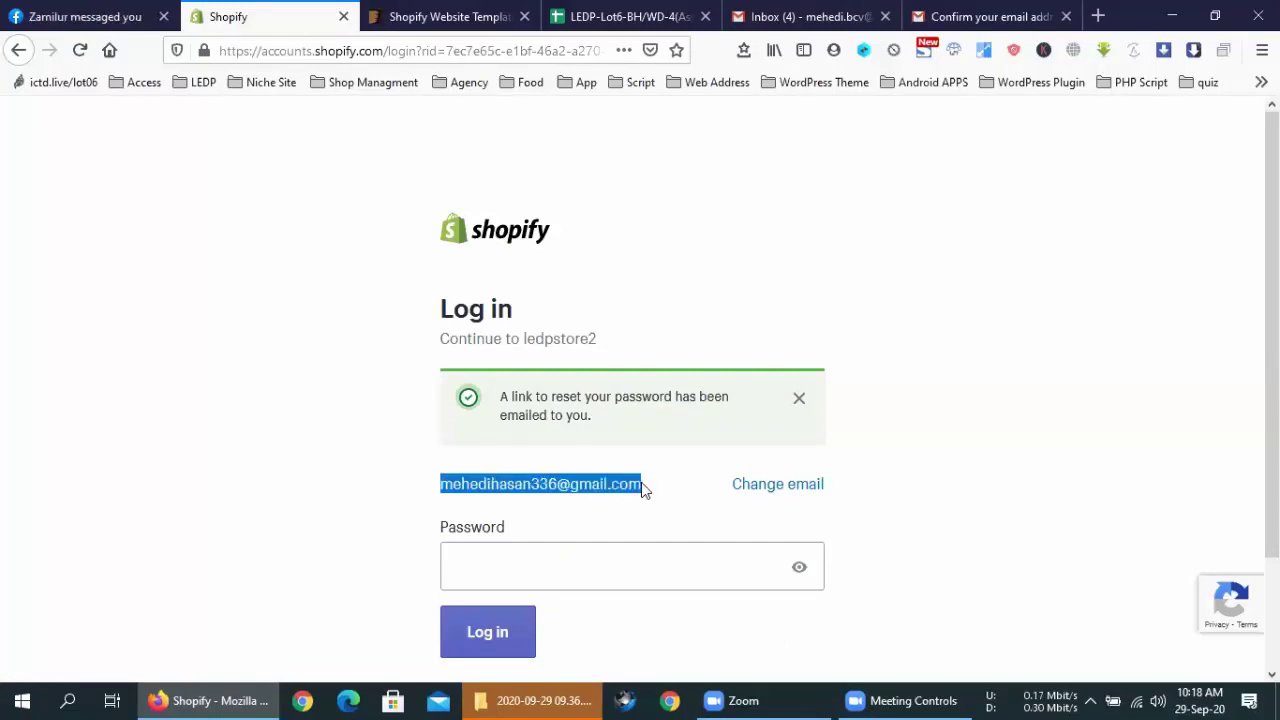
right_click(576, 566)
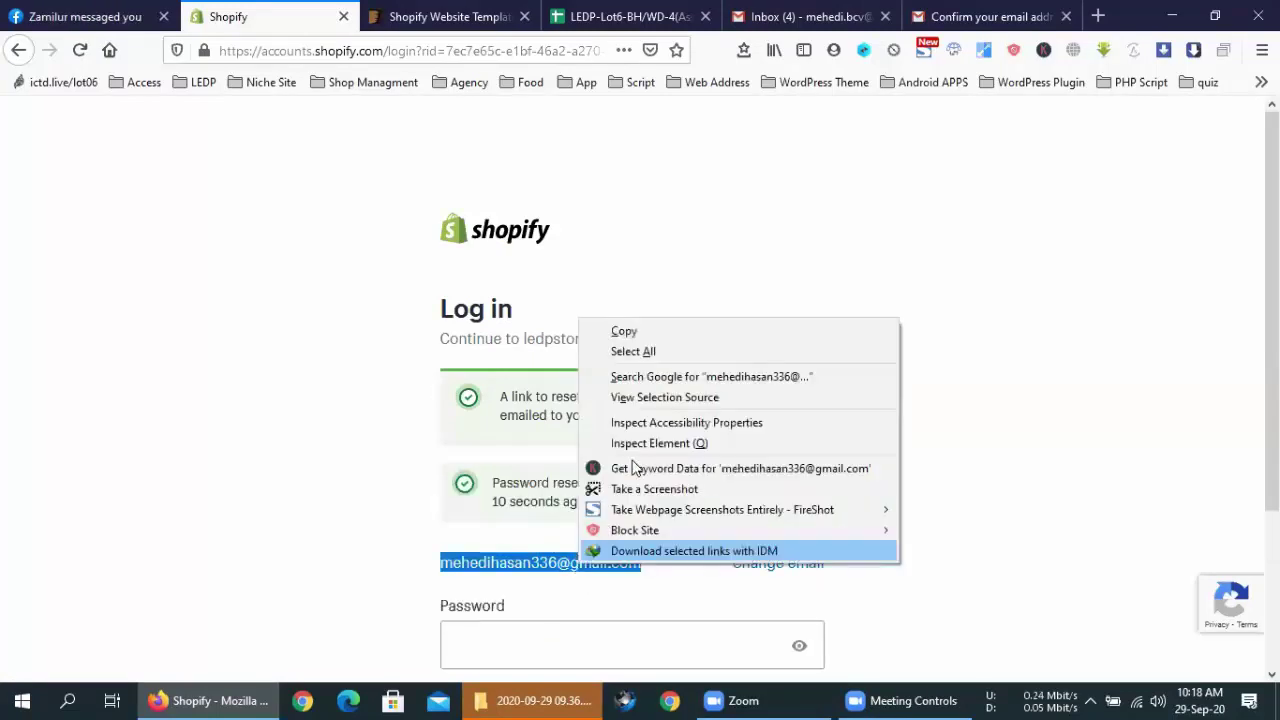
click(636, 333)
Paste the copied credential into Password, log in, and decline saving the login
scroll(637, 342, down, 3)
right_click(569, 440)
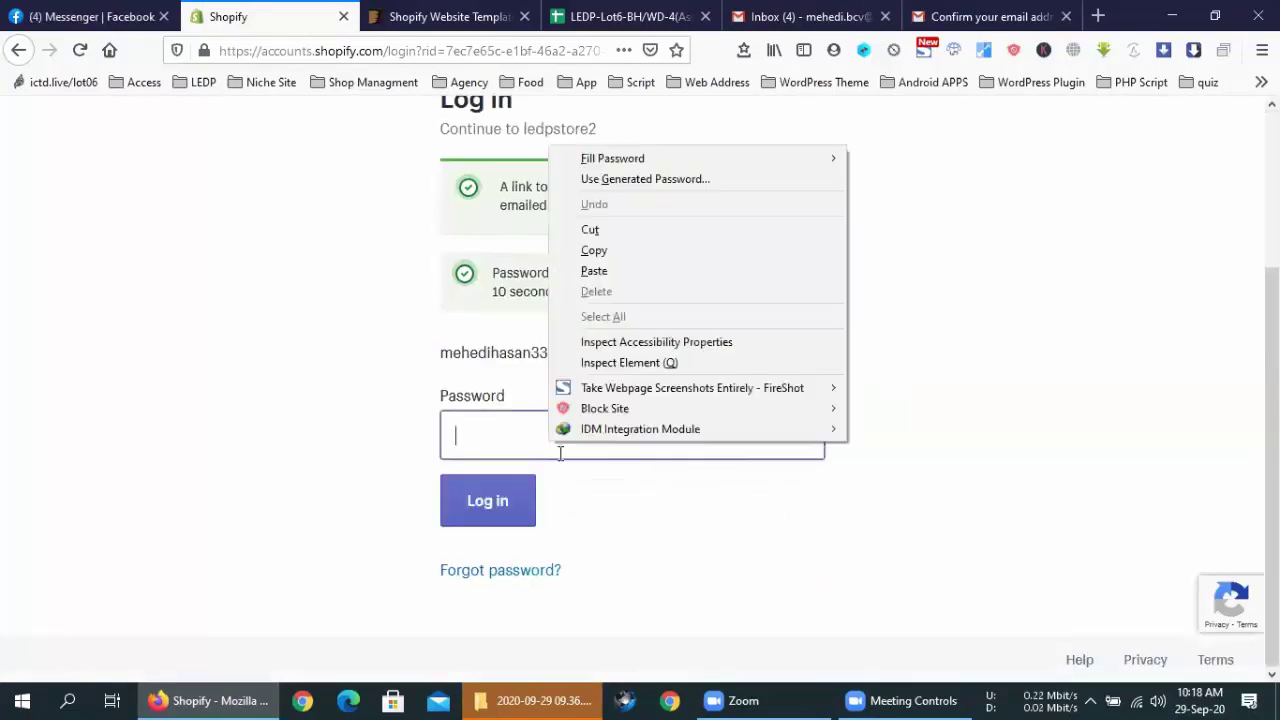
click(595, 269)
click(478, 504)
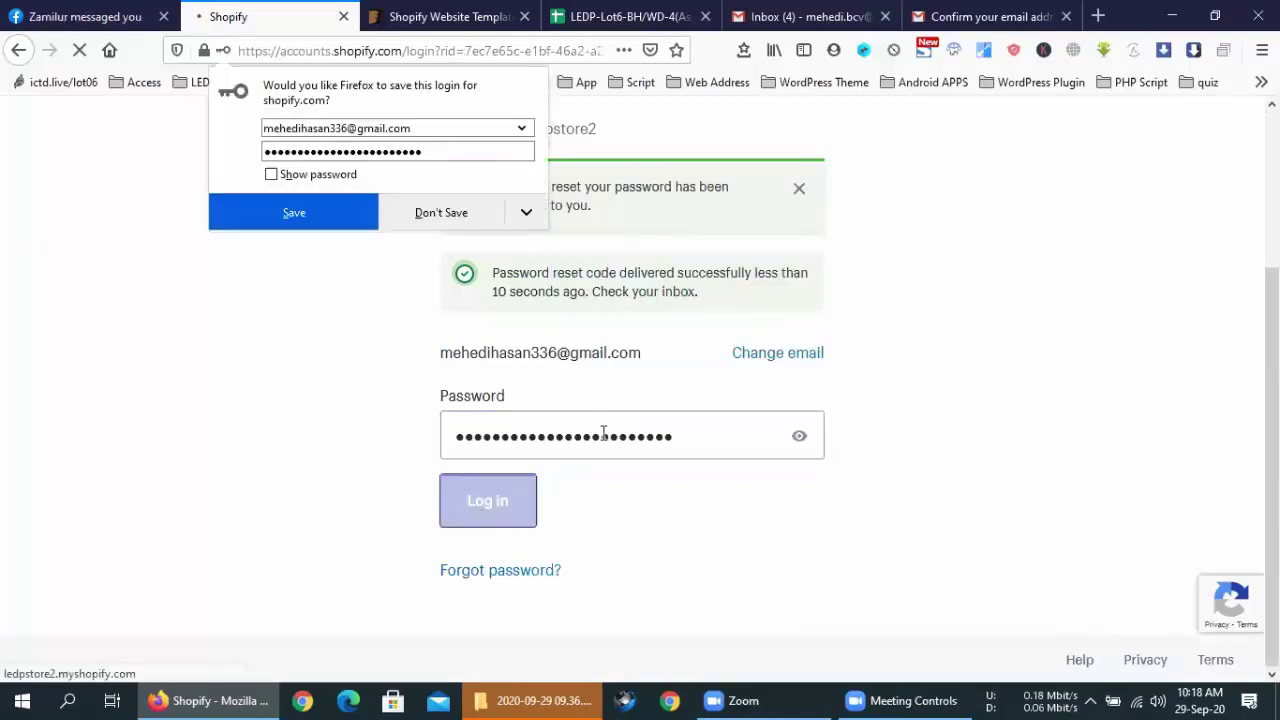
click(907, 244)
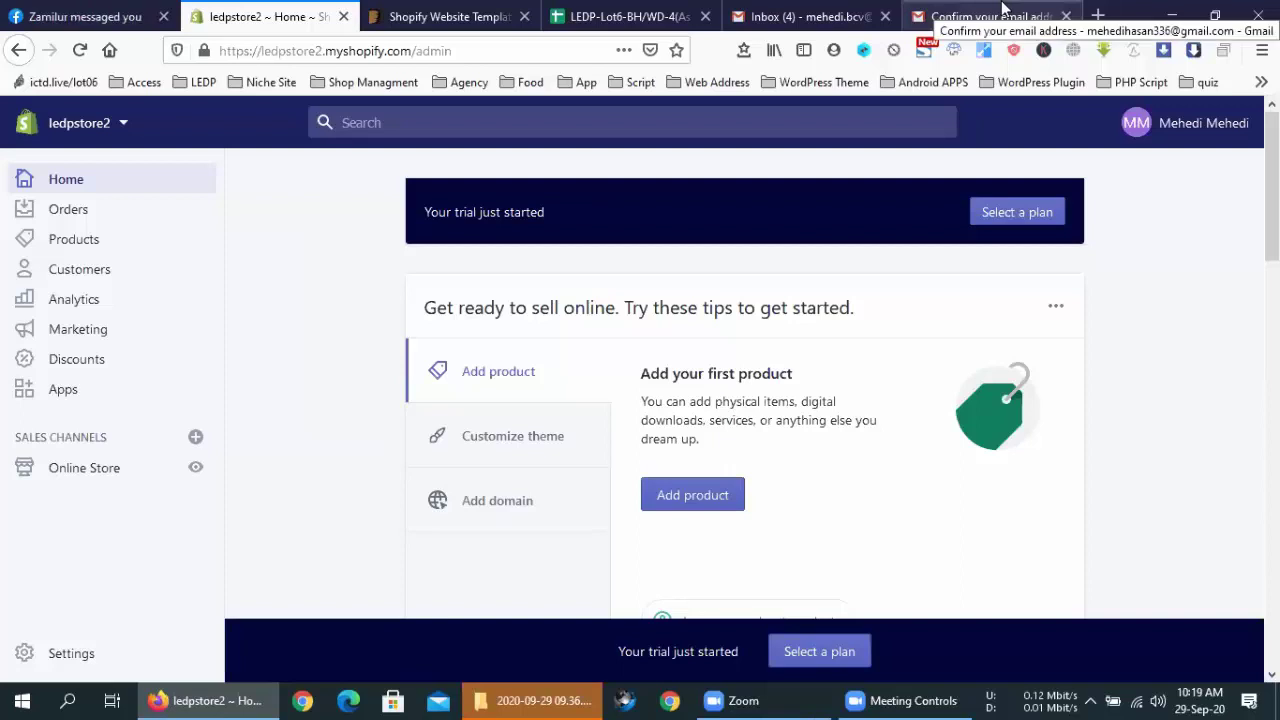
Close the Confirm email tab and the recording folder window, leaving the ledpstore2 admin home
click(1078, 20)
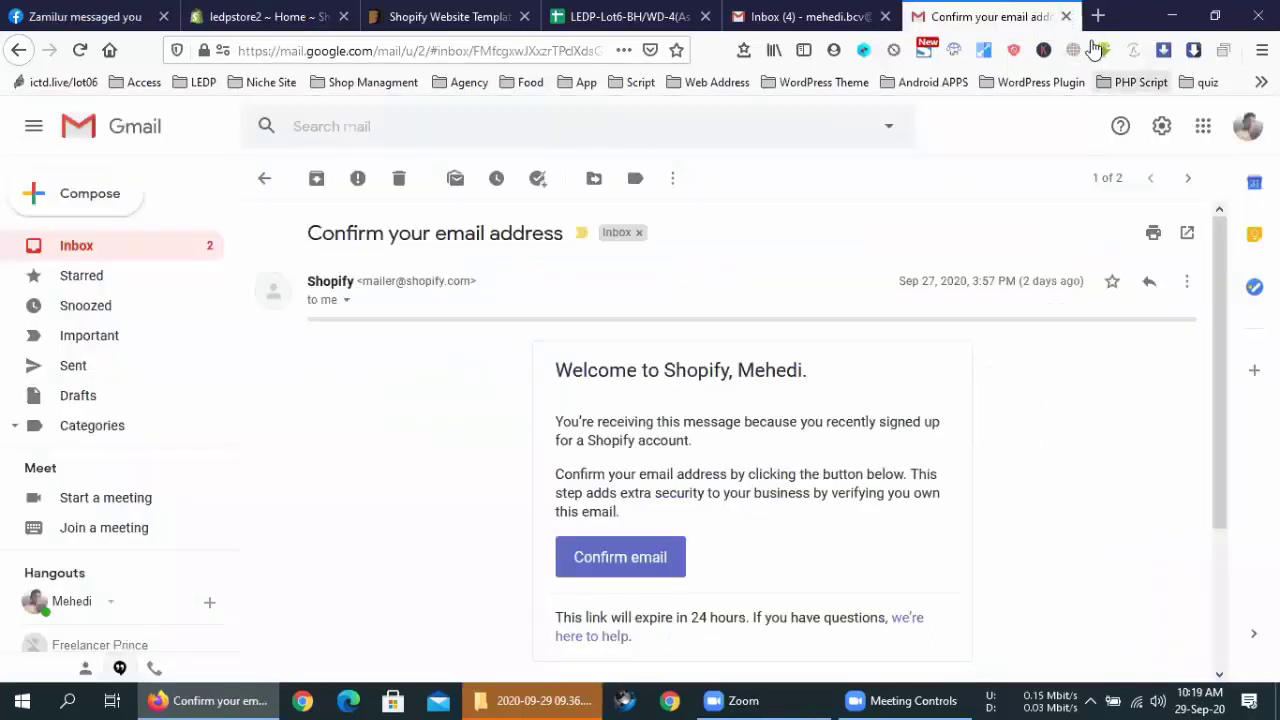
key(ctrl+w)
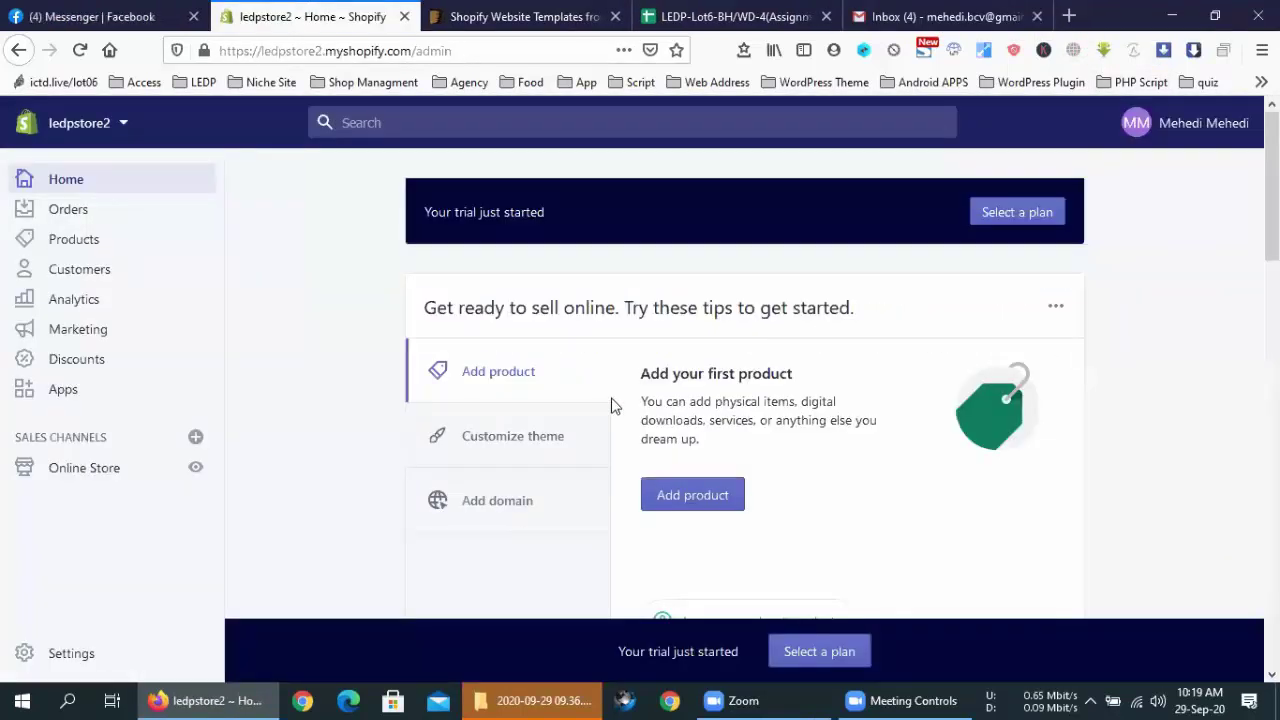
click(520, 699)
click(895, 215)
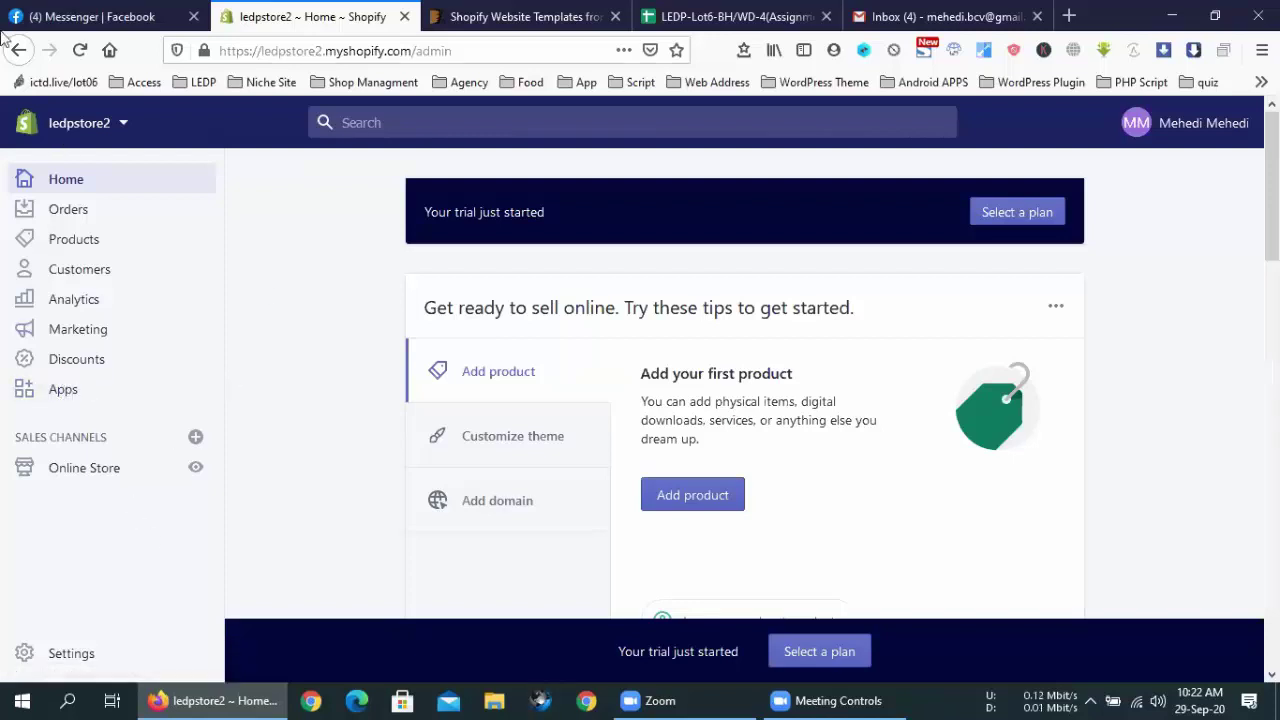
Go to the ledpstore2 admin's Apps page and open the Shopify App Store in a new tab
click(909, 12)
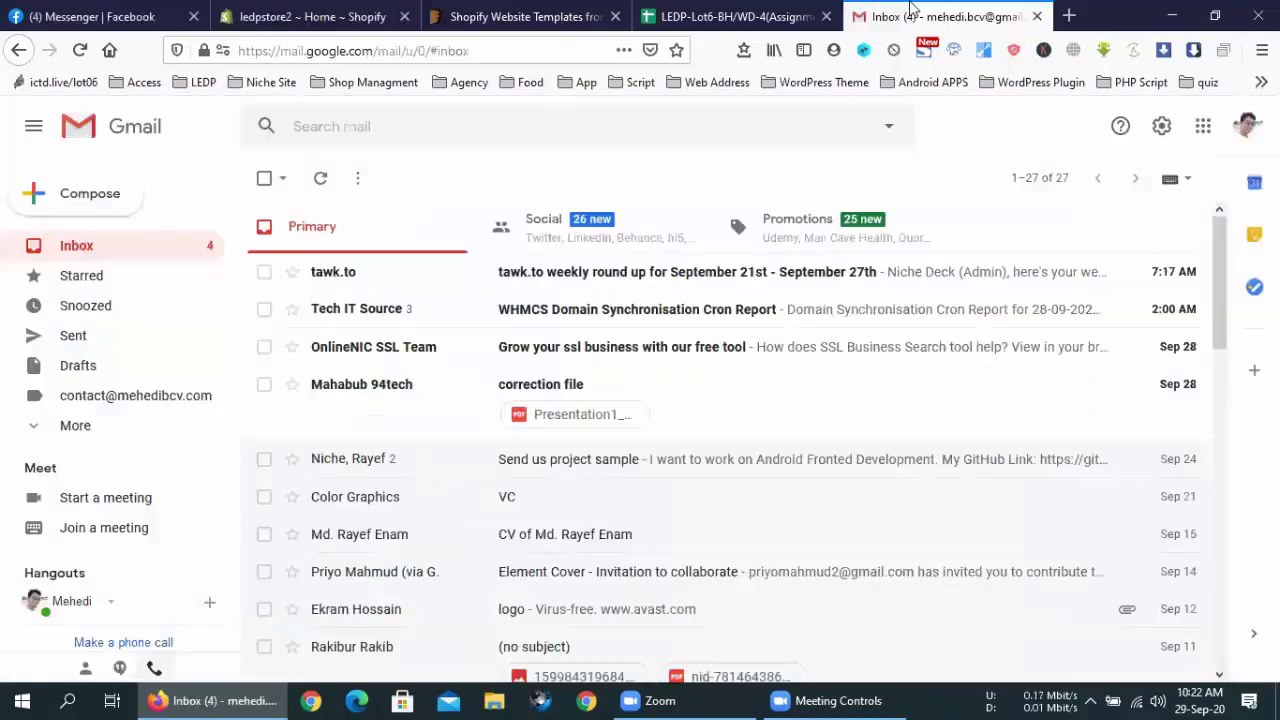
click(310, 16)
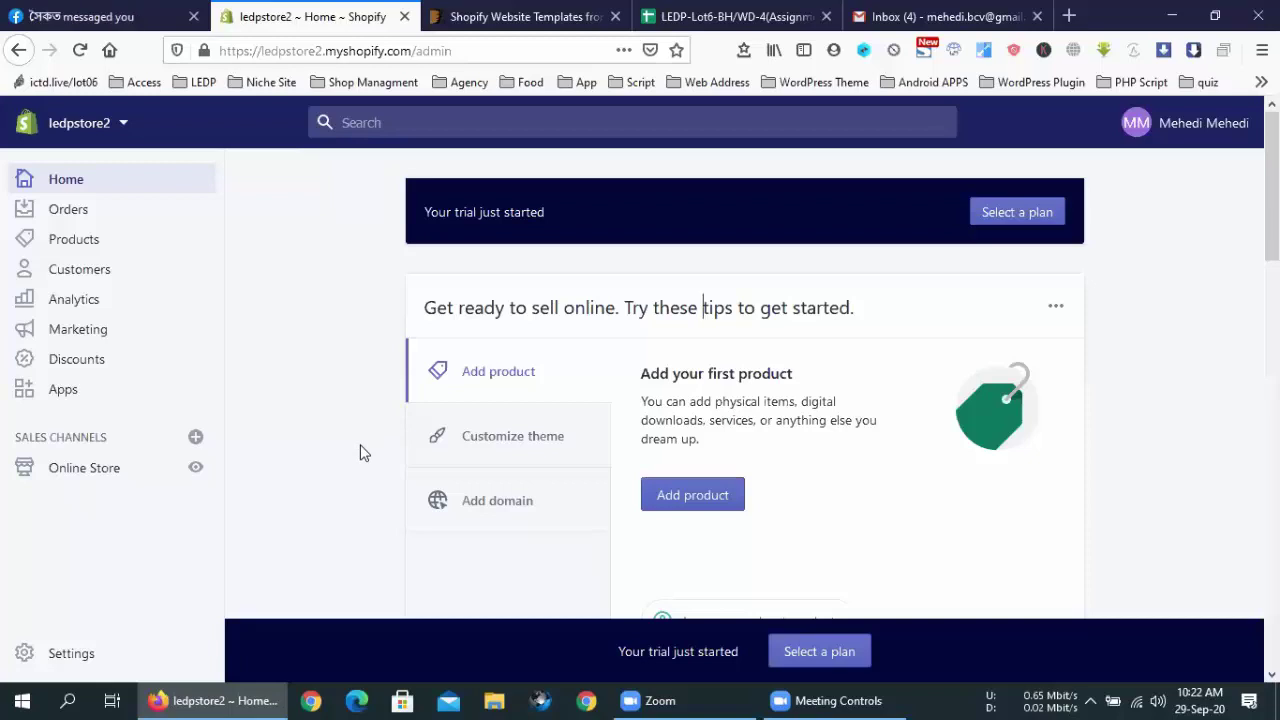
click(63, 400)
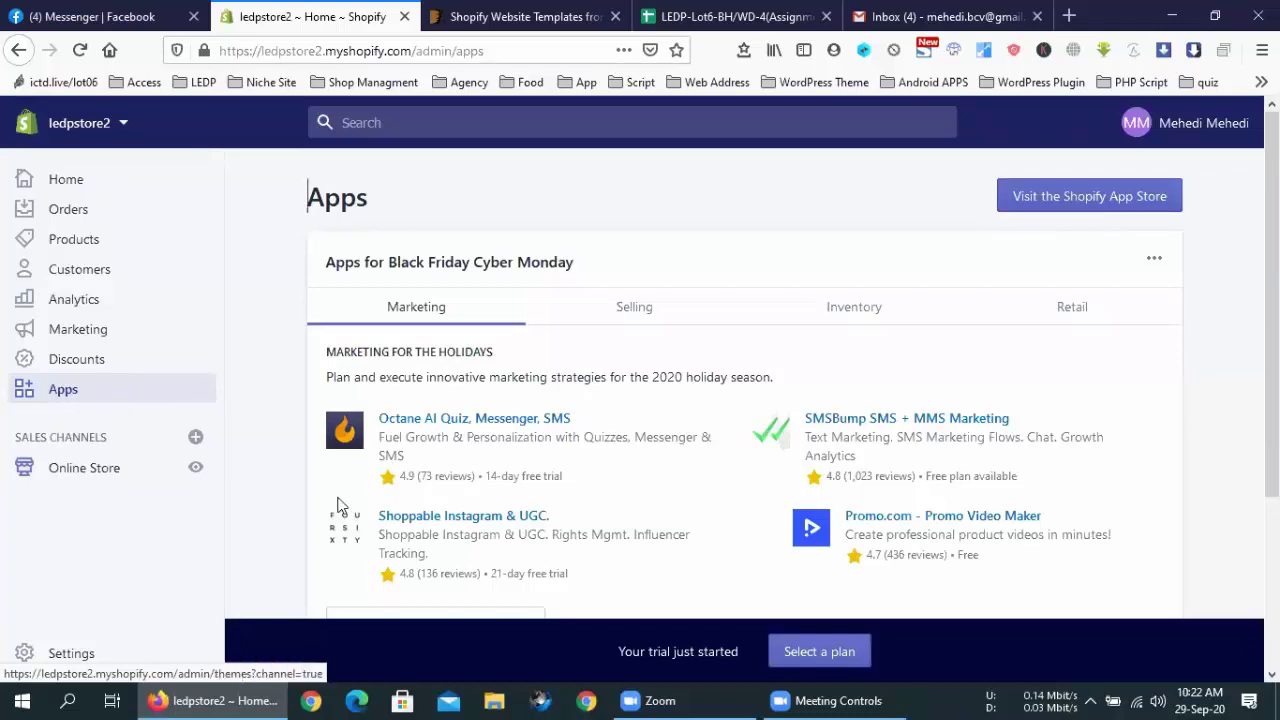
scroll(420, 495, down, 5)
scroll(620, 440, up, 5)
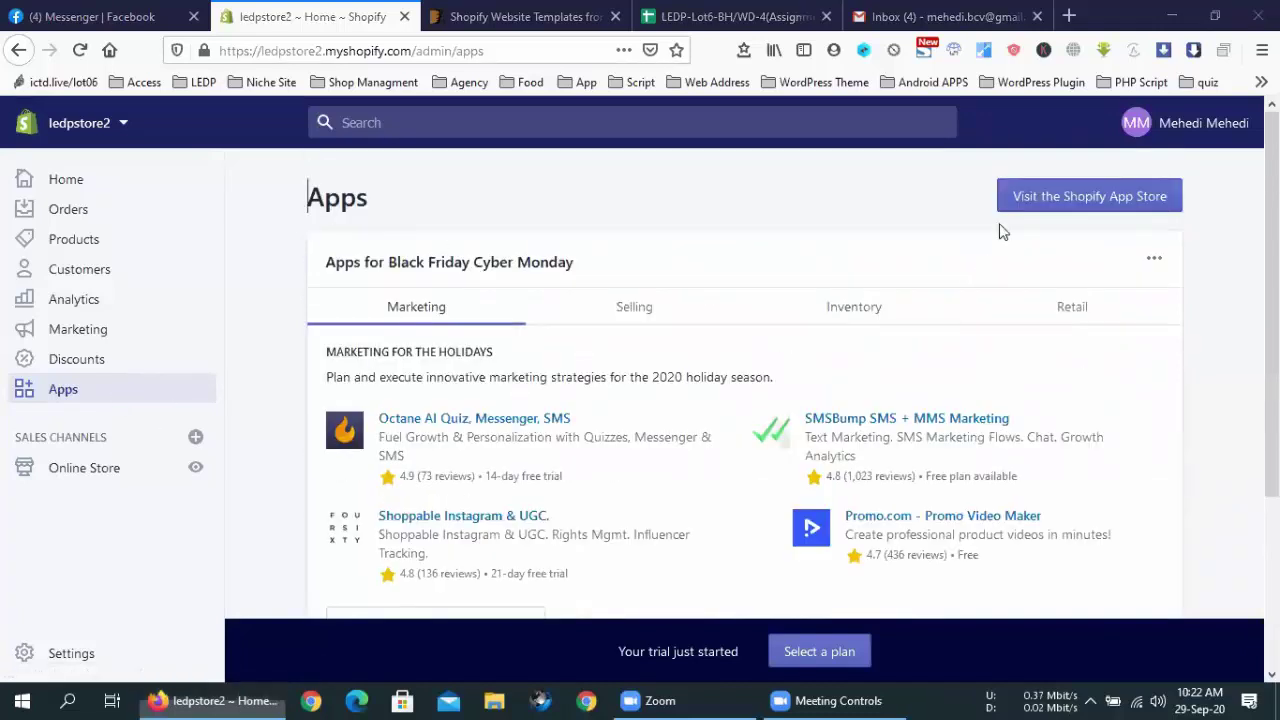
click(270, 16)
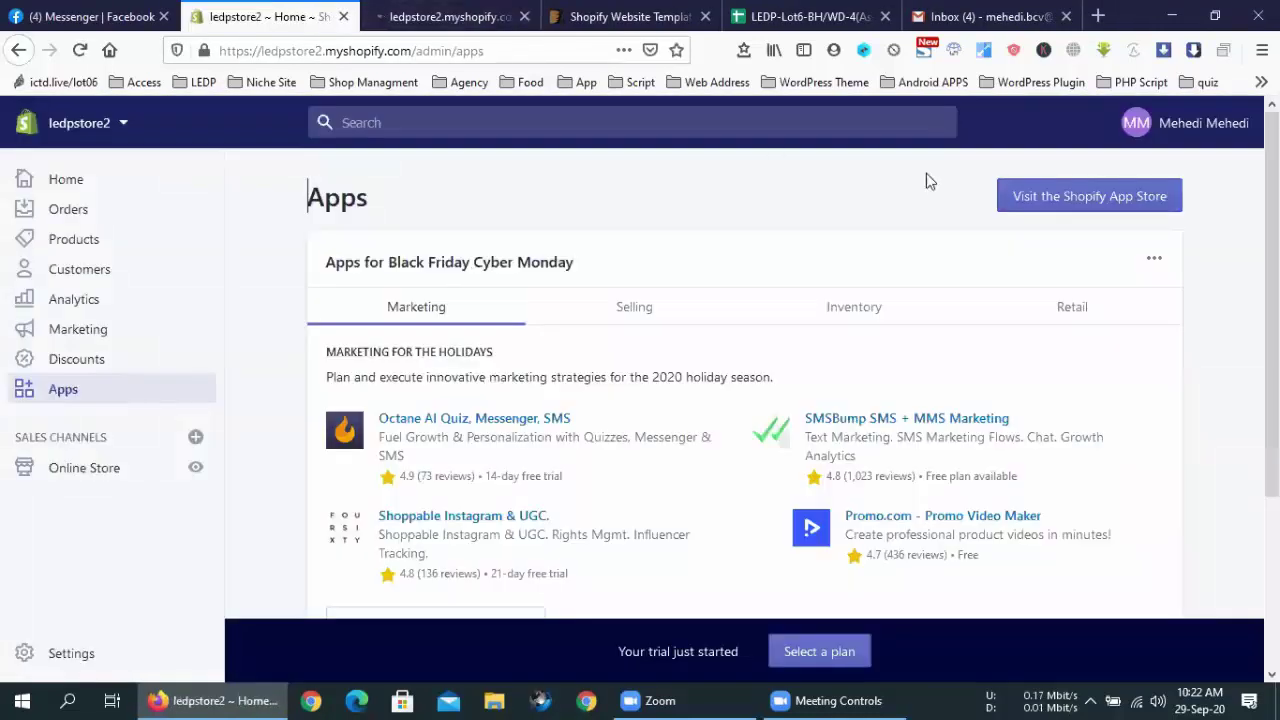
key(shift+Home)
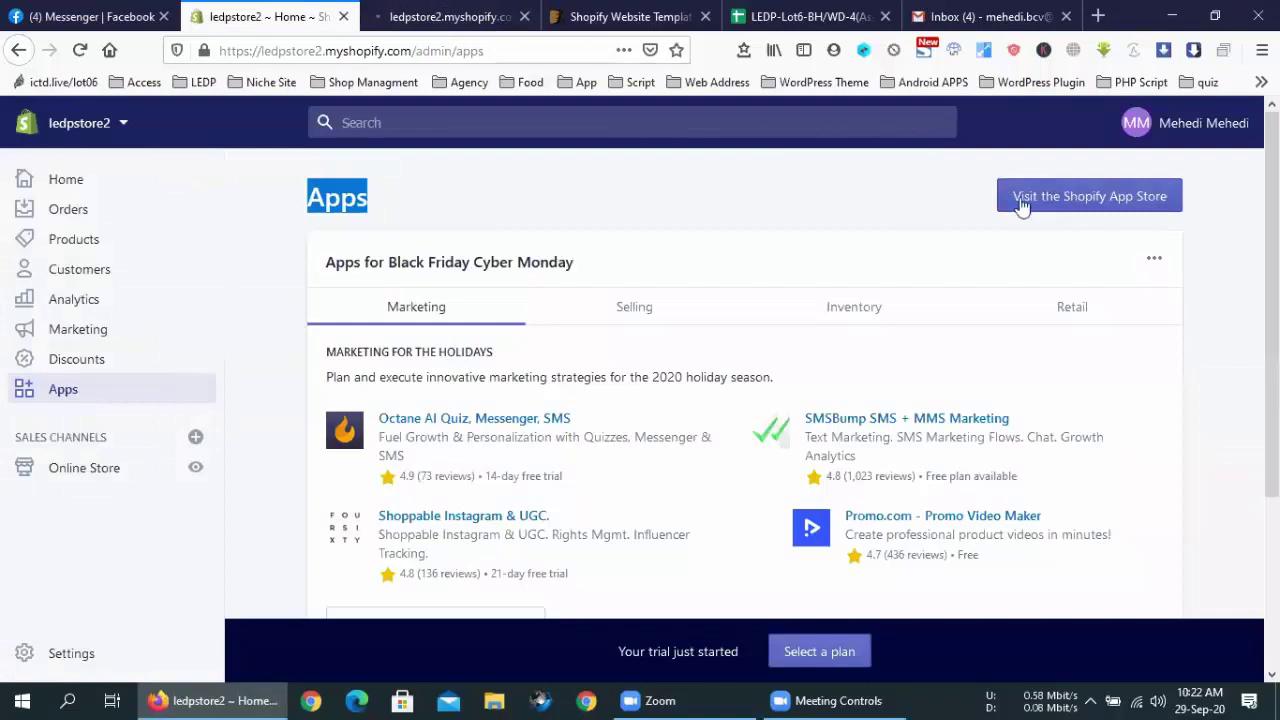
click(430, 16)
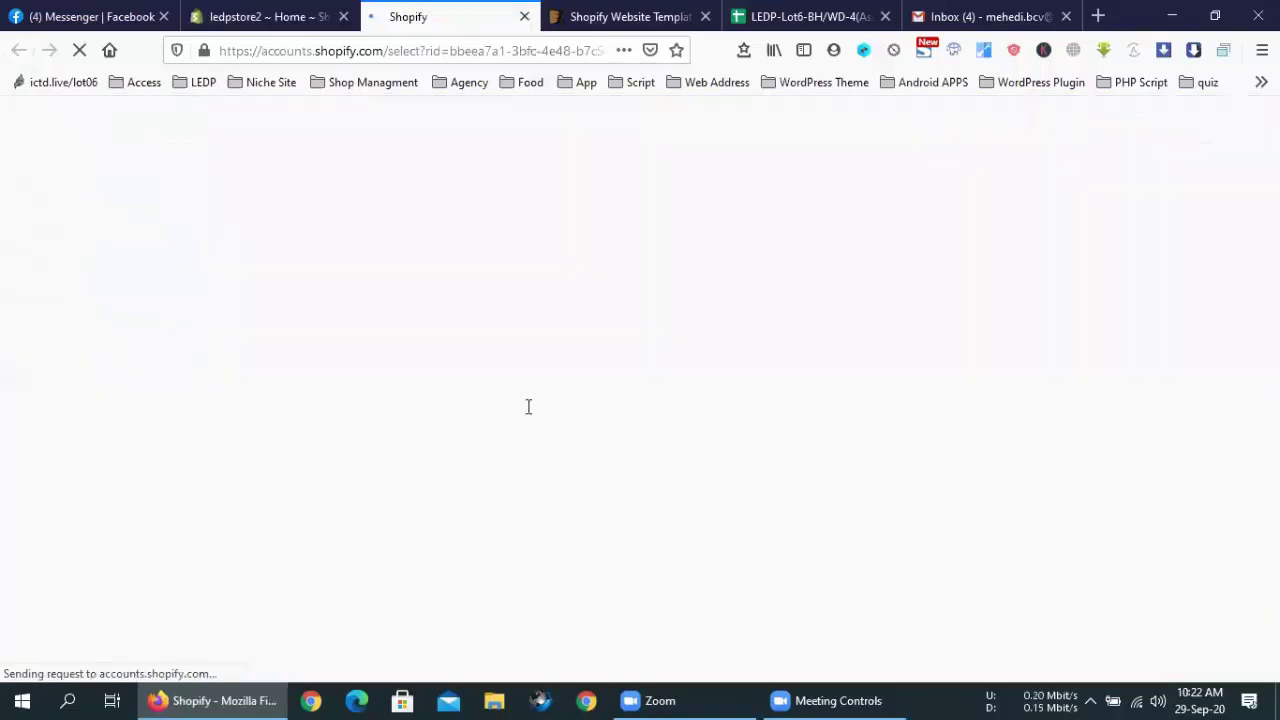
Continue to the App Store with the store account and look over its headline
click(243, 10)
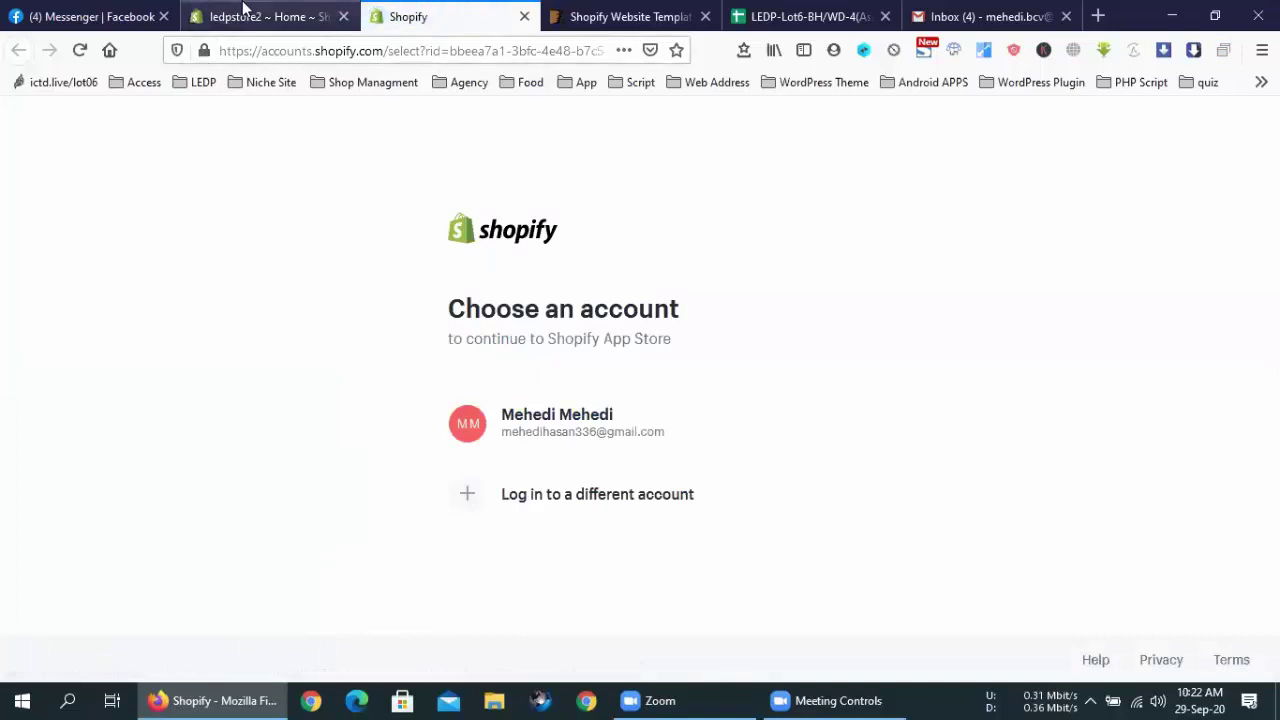
click(430, 16)
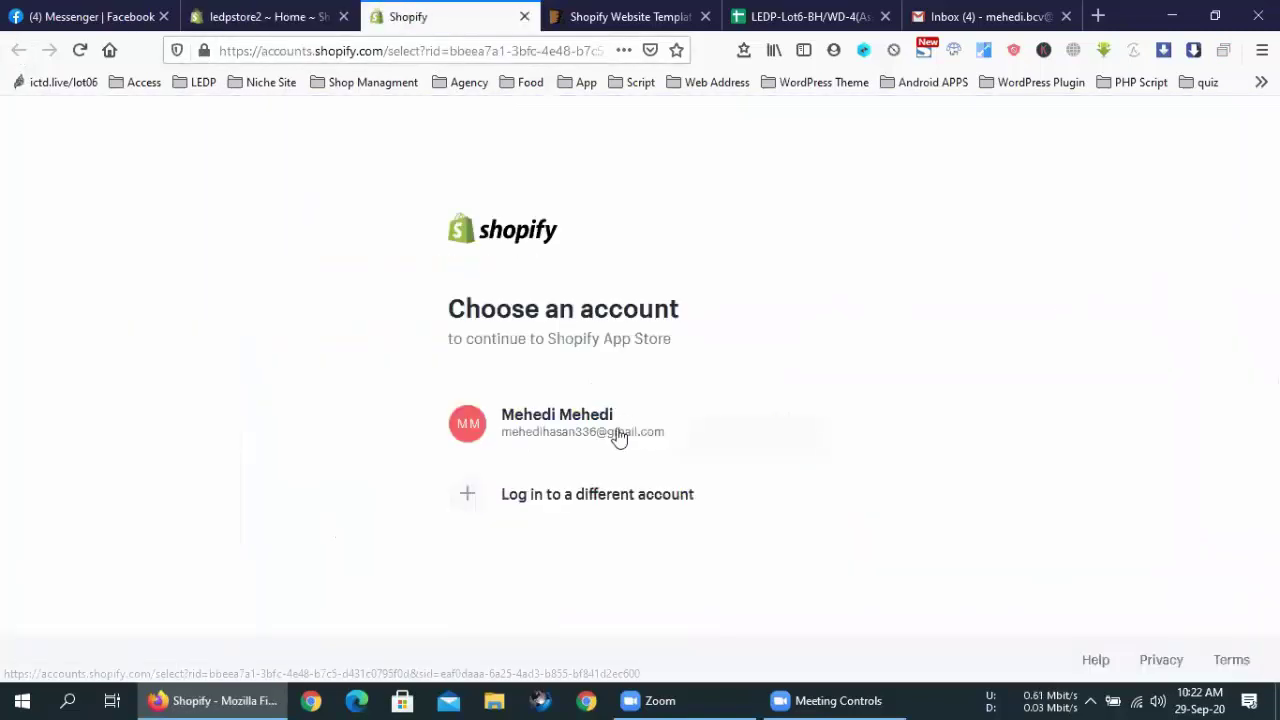
click(611, 440)
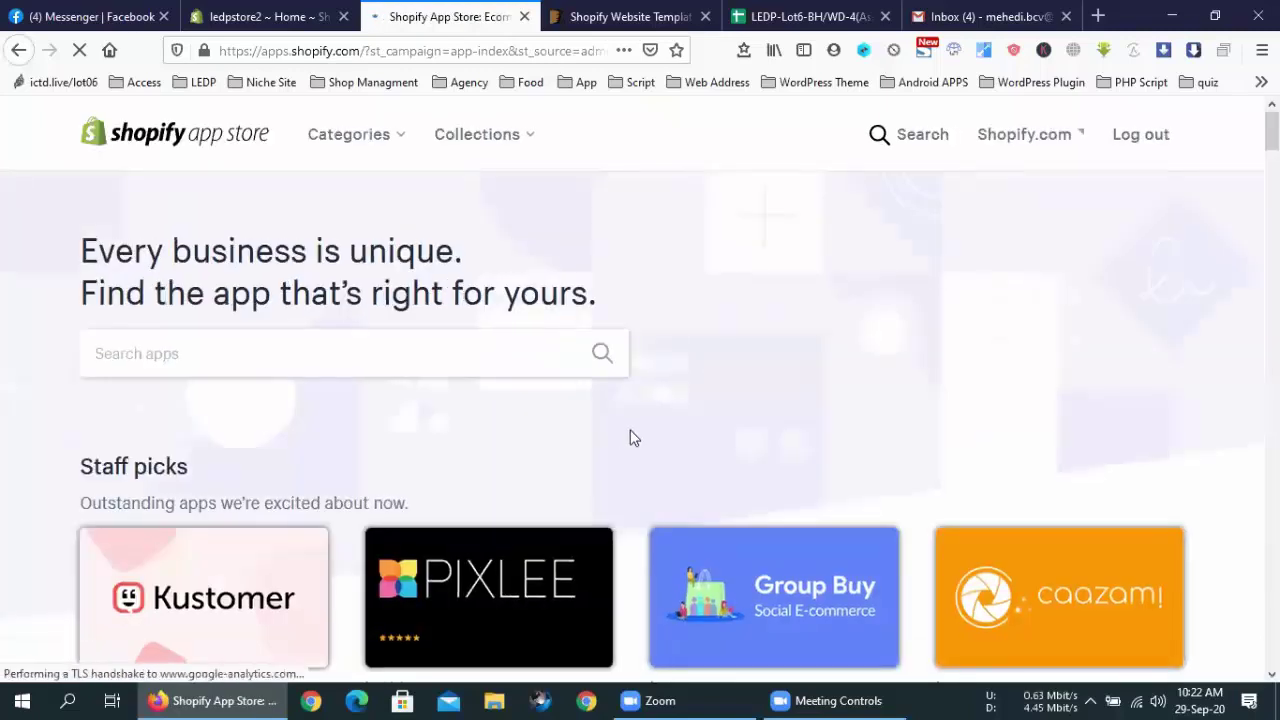
scroll(631, 437, down, 10)
scroll(628, 455, up, 10)
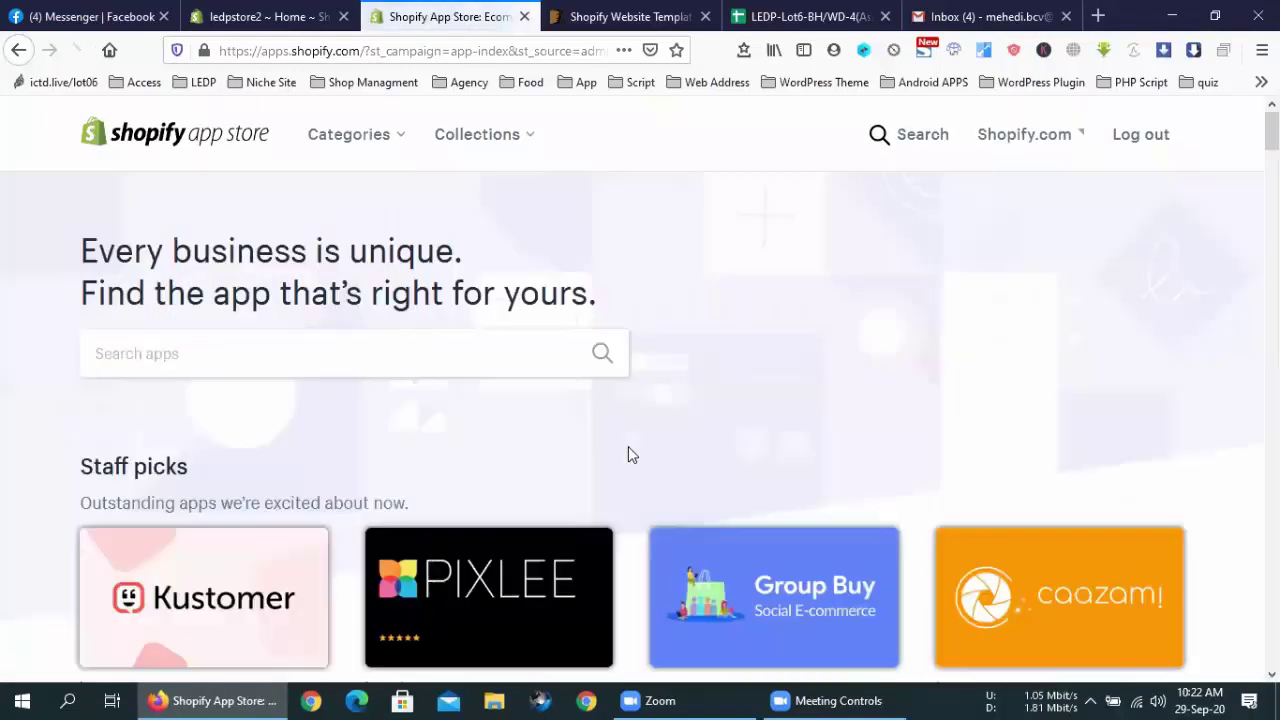
double_click(161, 235)
click(680, 309)
drag(597, 296, 78, 258)
click(80, 260)
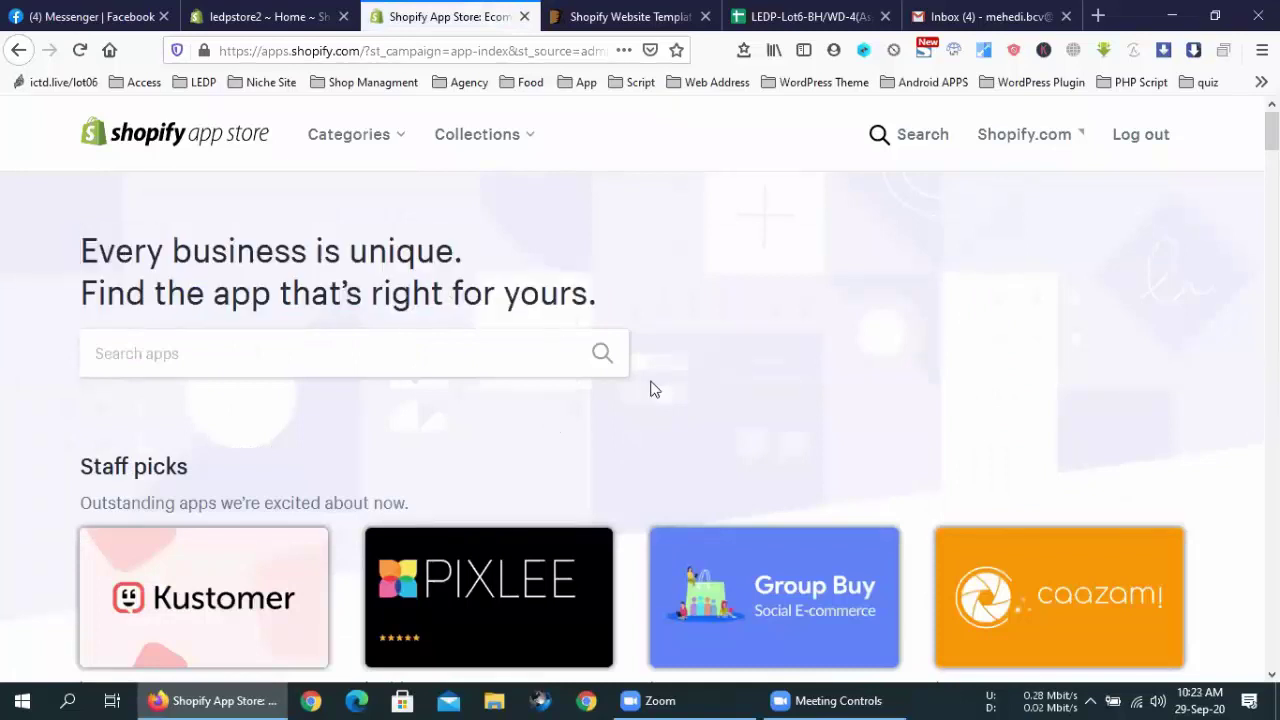
Browse the App Store home, its Categories and Collections menus, then return to the admin tab
scroll(651, 395, down, 10)
scroll(646, 404, down, 5)
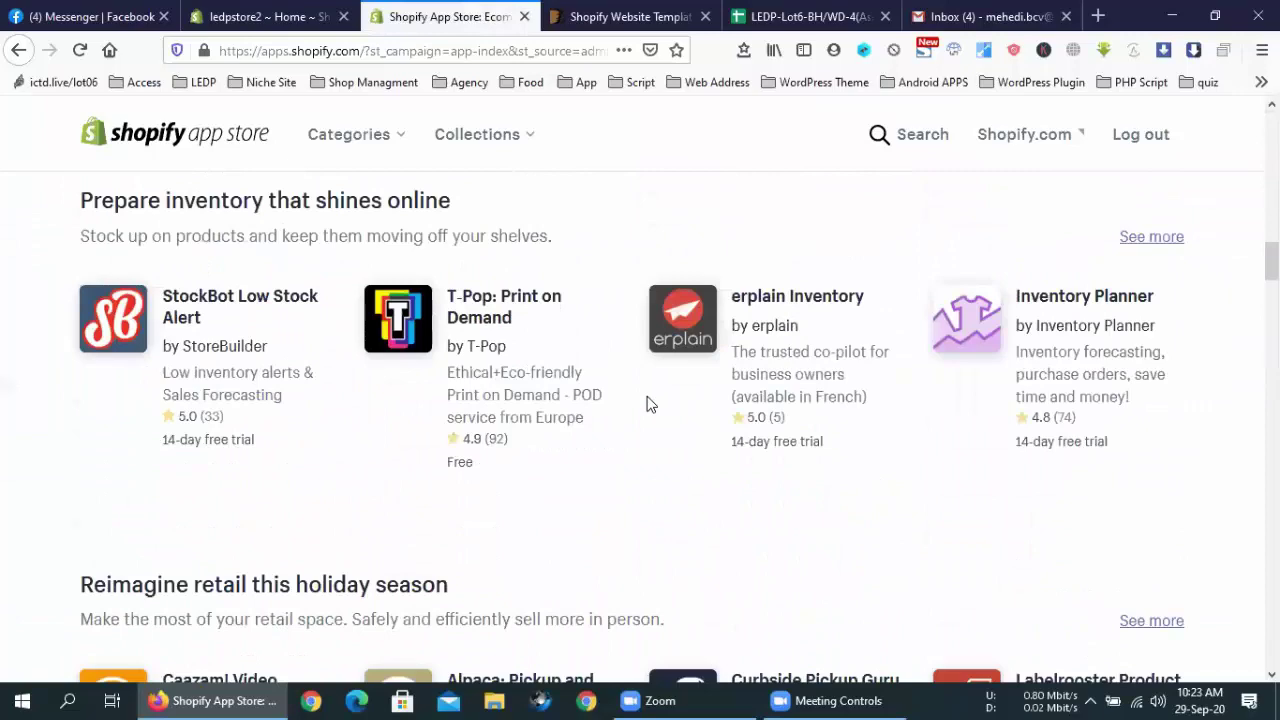
scroll(646, 404, down, 15)
scroll(646, 404, down, 15)
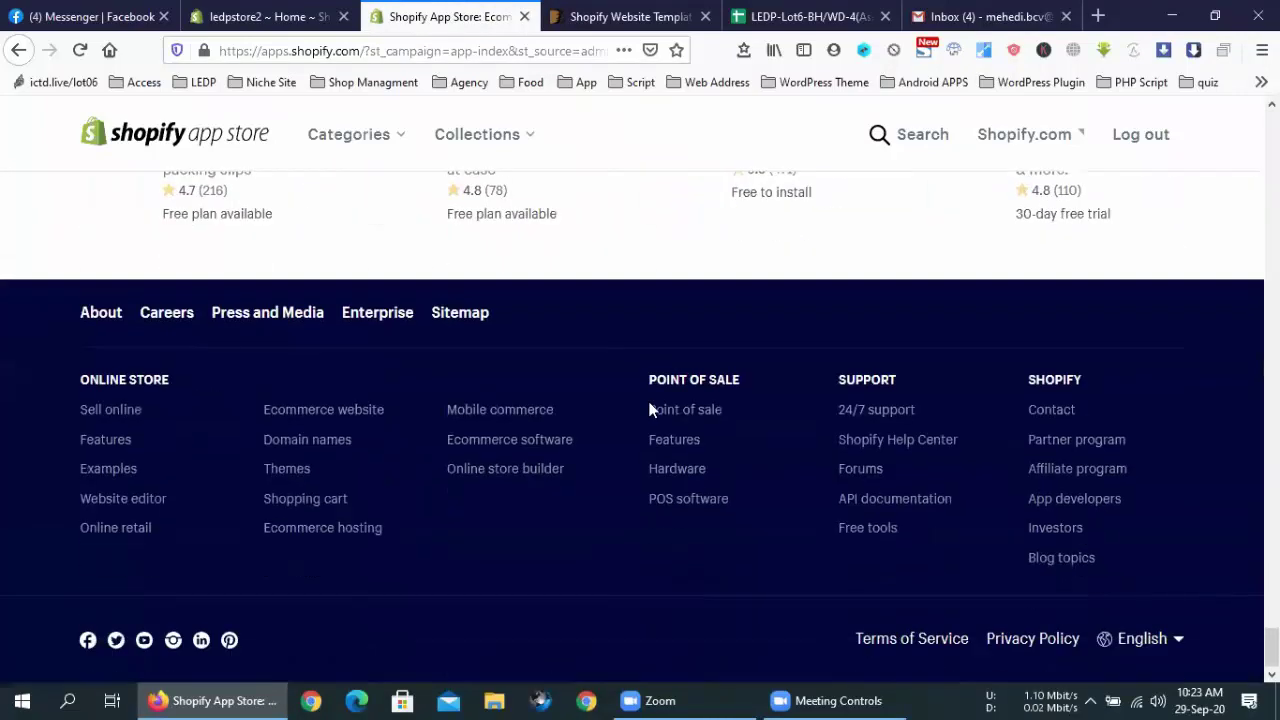
scroll(649, 409, up, 3)
scroll(620, 426, up, 8)
scroll(620, 426, up, 12)
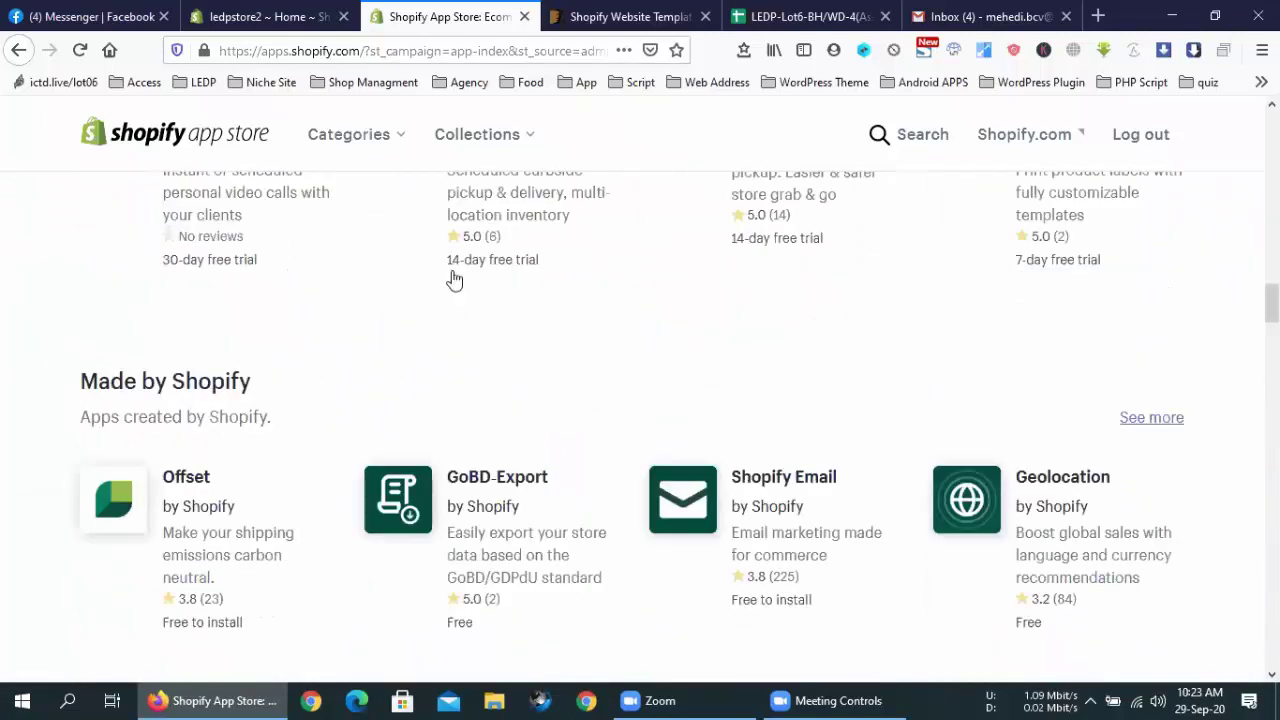
click(391, 137)
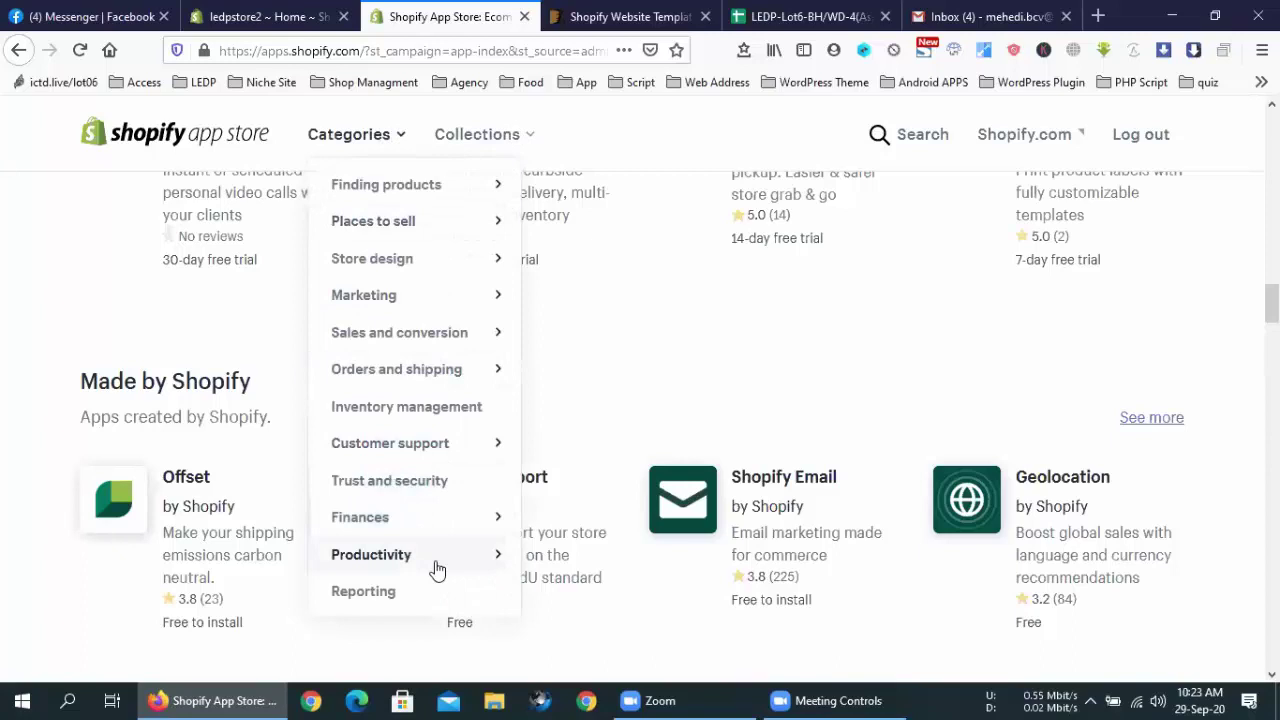
click(524, 133)
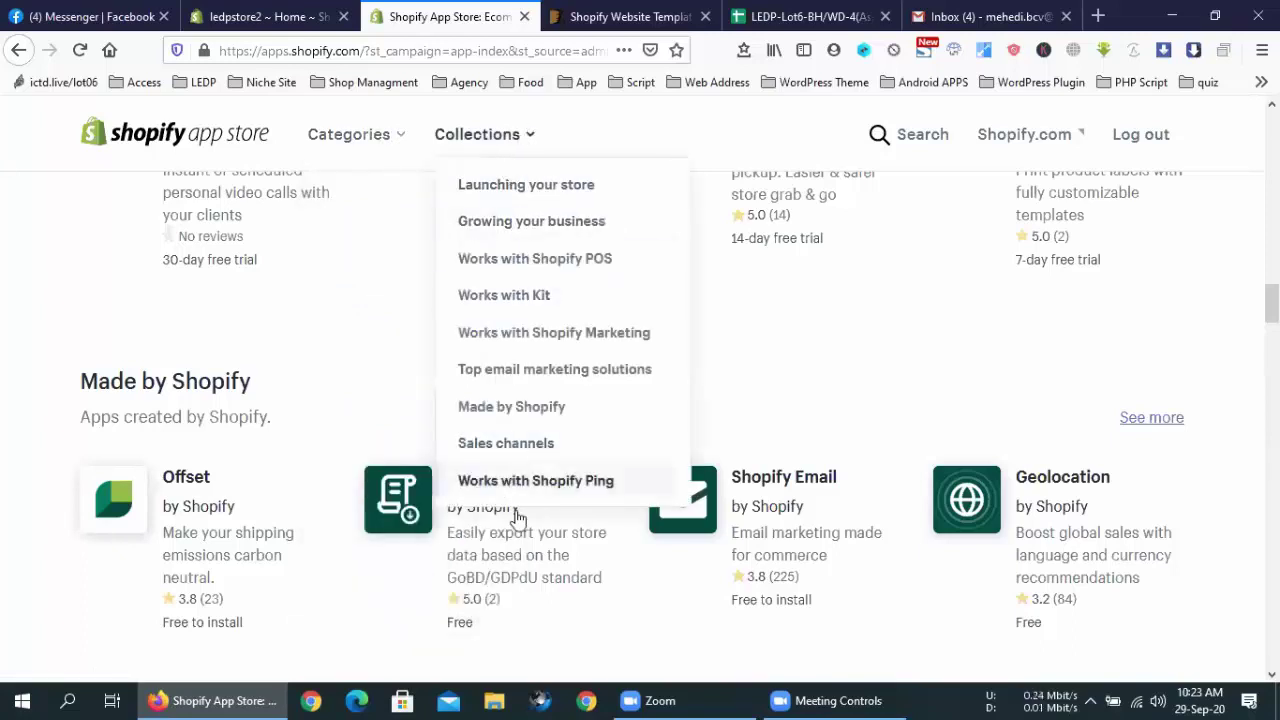
click(364, 318)
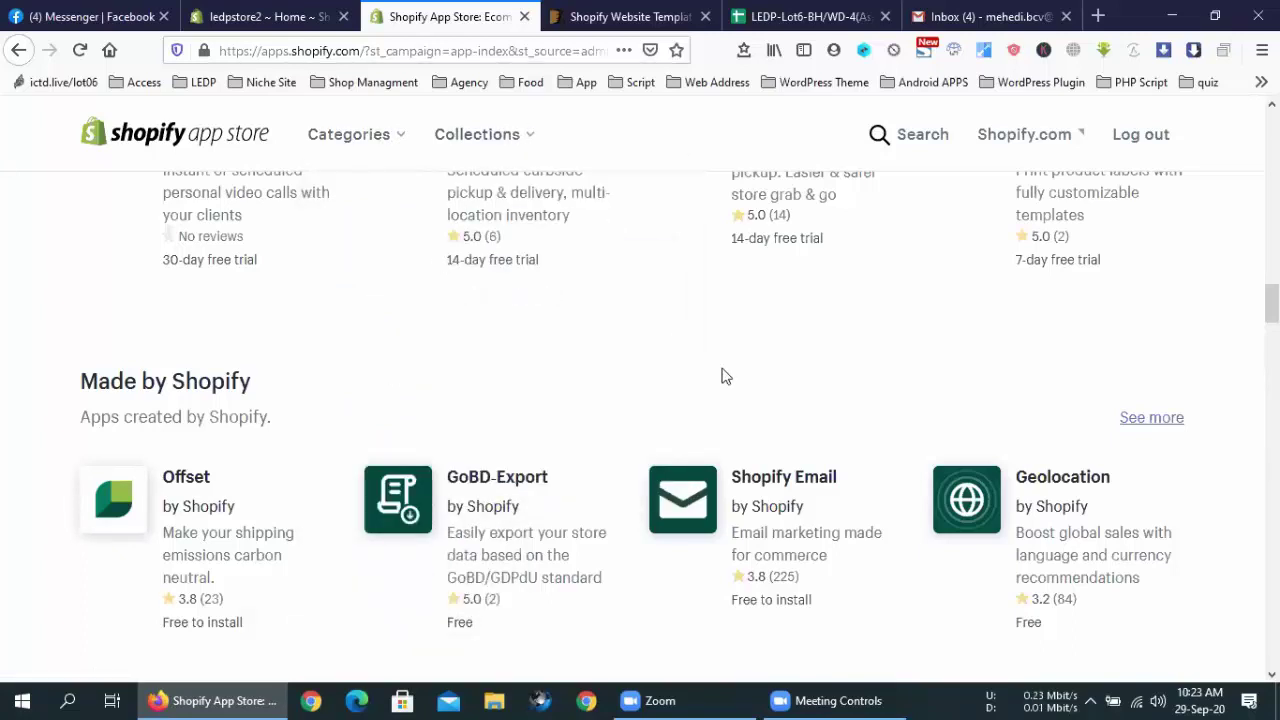
scroll(726, 376, down, 5)
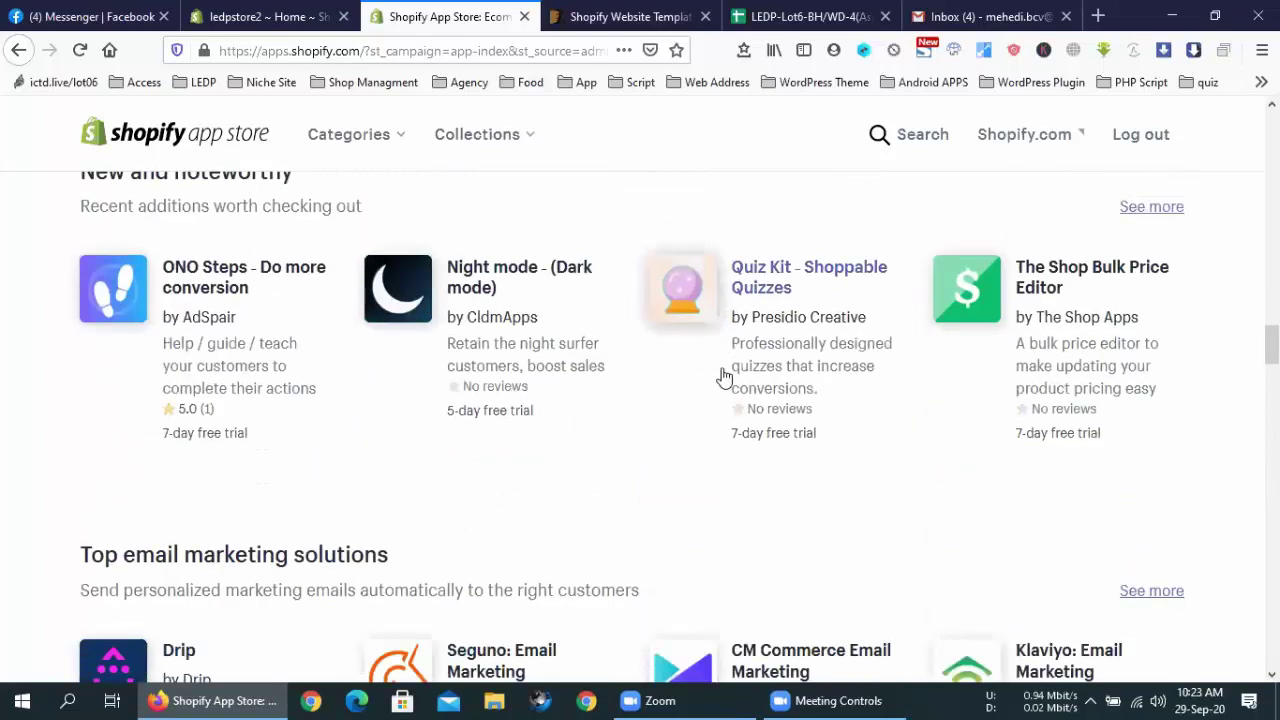
click(330, 14)
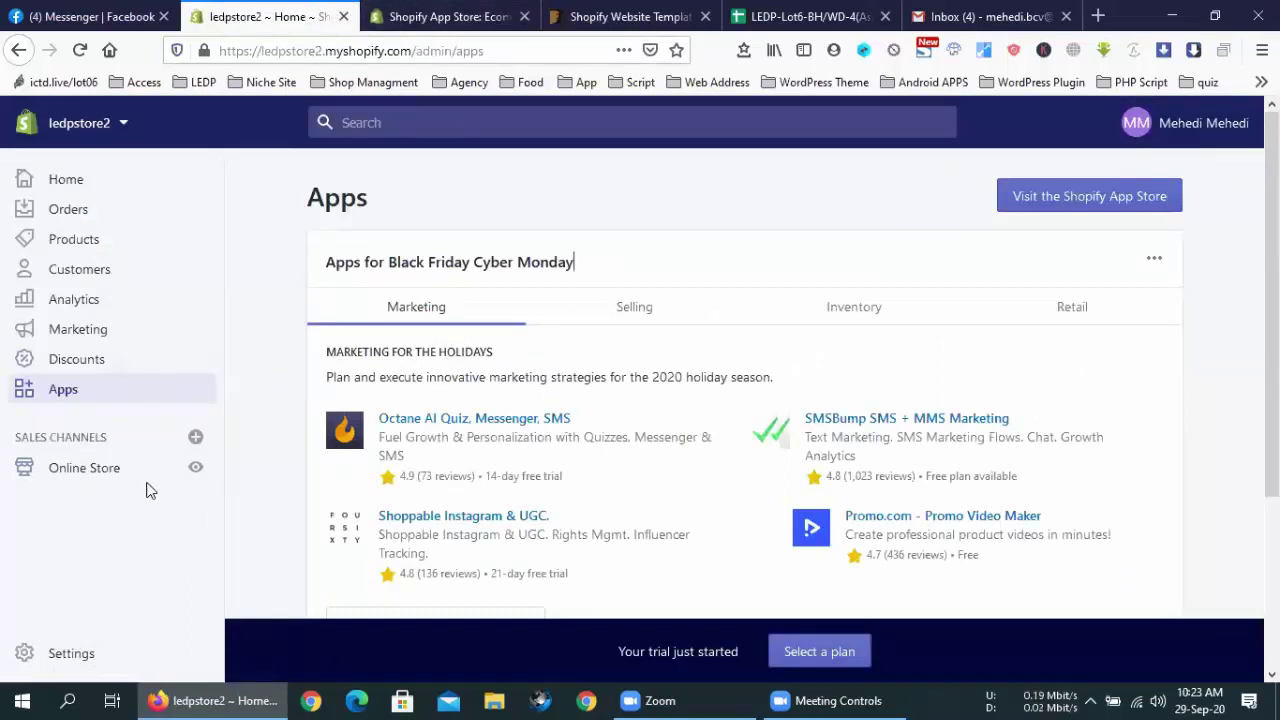
Open Online Store Themes, with Debut current, and scroll down to Theme library
click(84, 468)
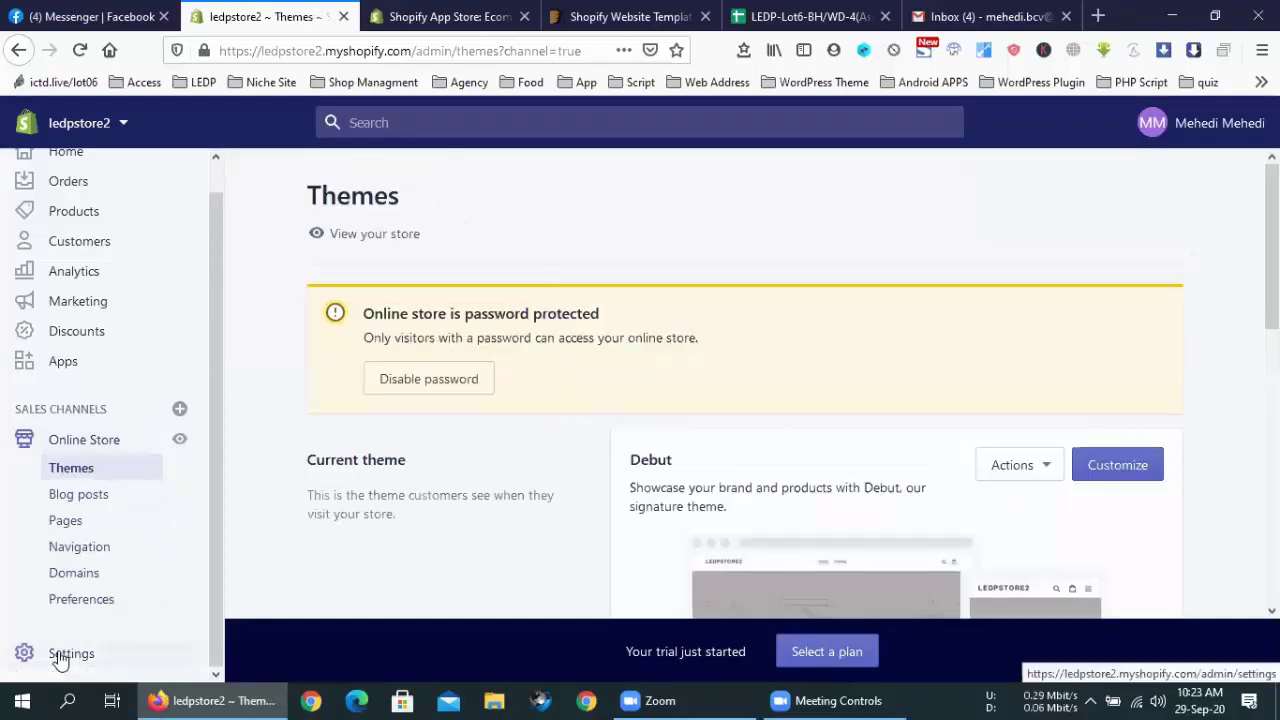
scroll(298, 452, down, 1)
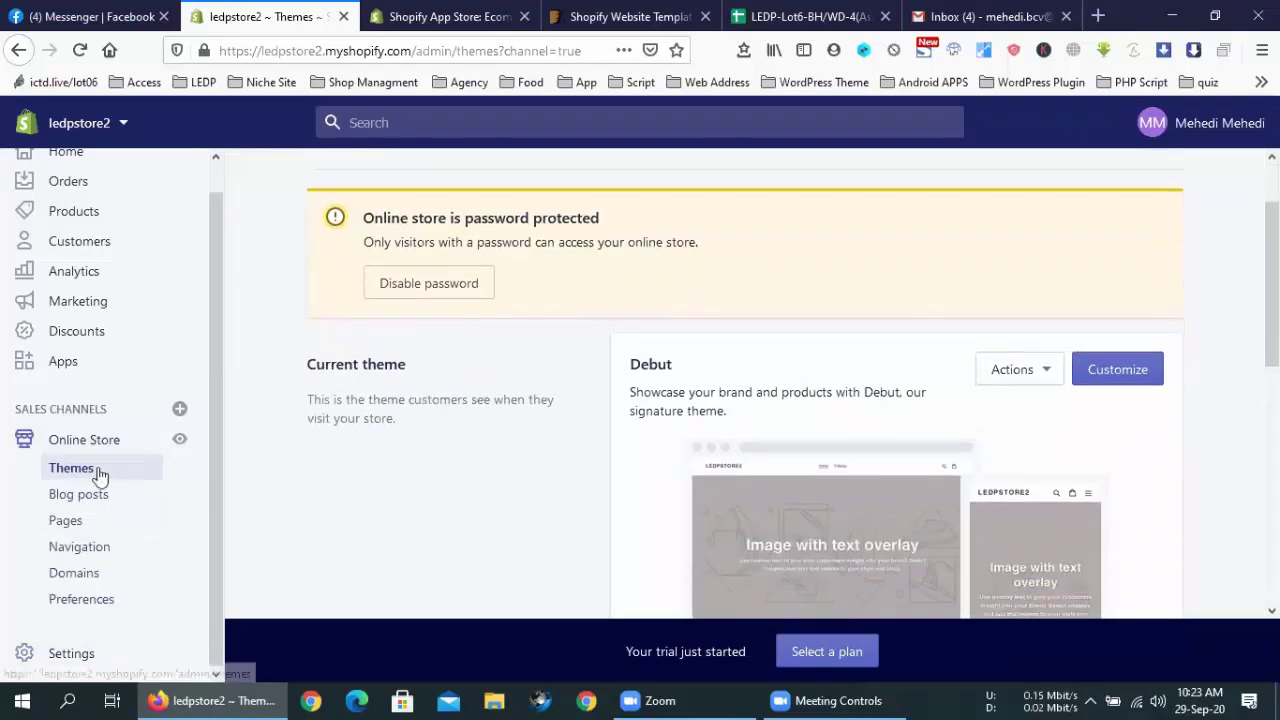
scroll(470, 452, down, 5)
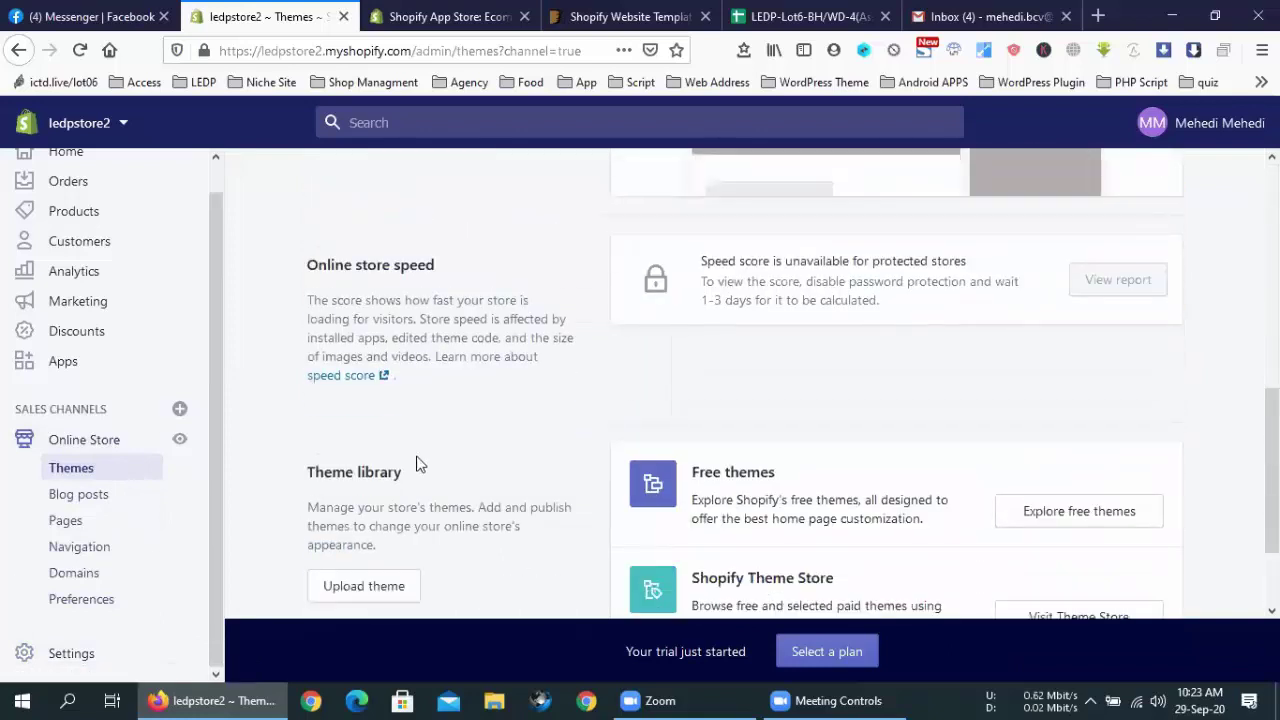
scroll(425, 460, down, 2)
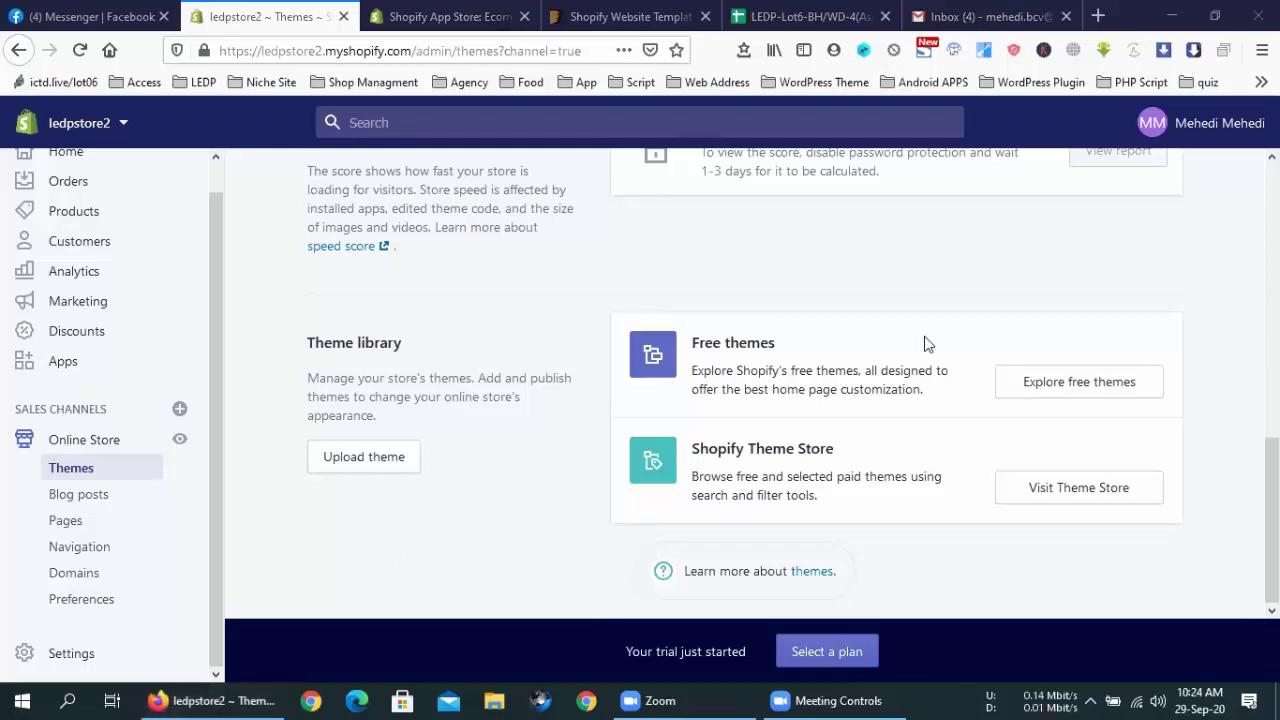
Open the Explore free themes gallery under Theme library
click(1080, 386)
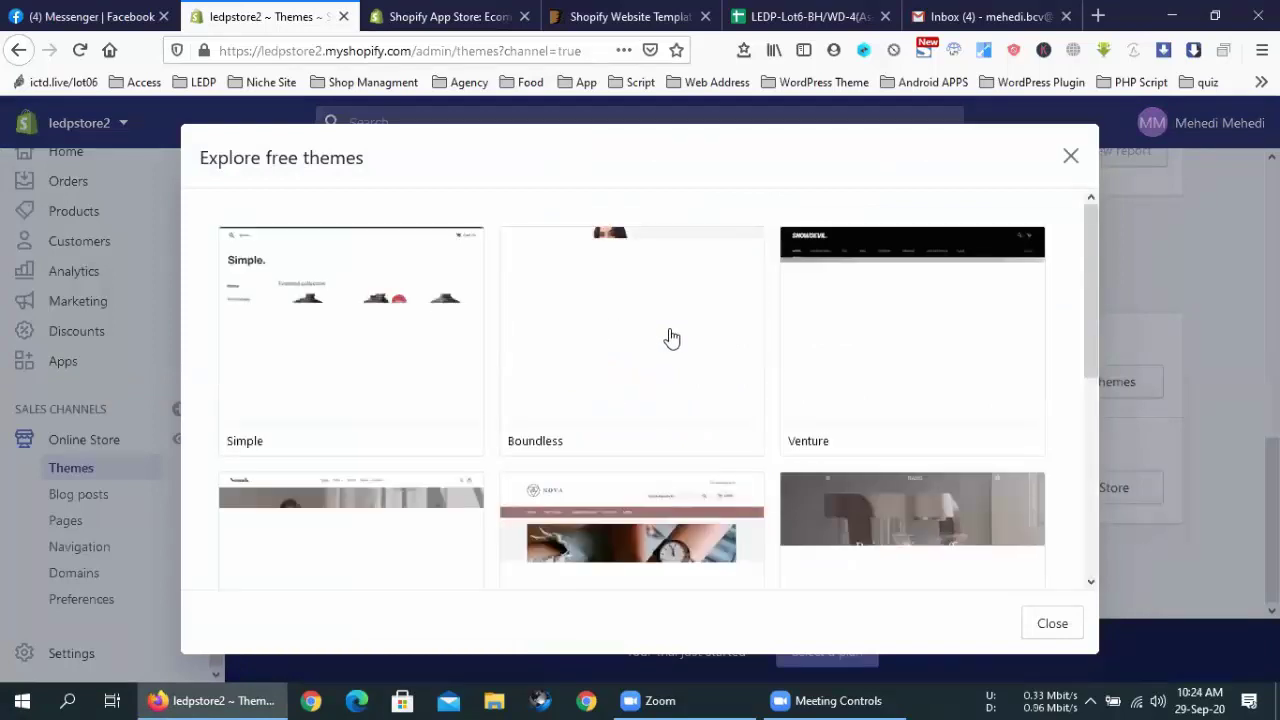
Scroll the free themes gallery, close it, and open the Upload theme dialog
scroll(906, 400, down, 5)
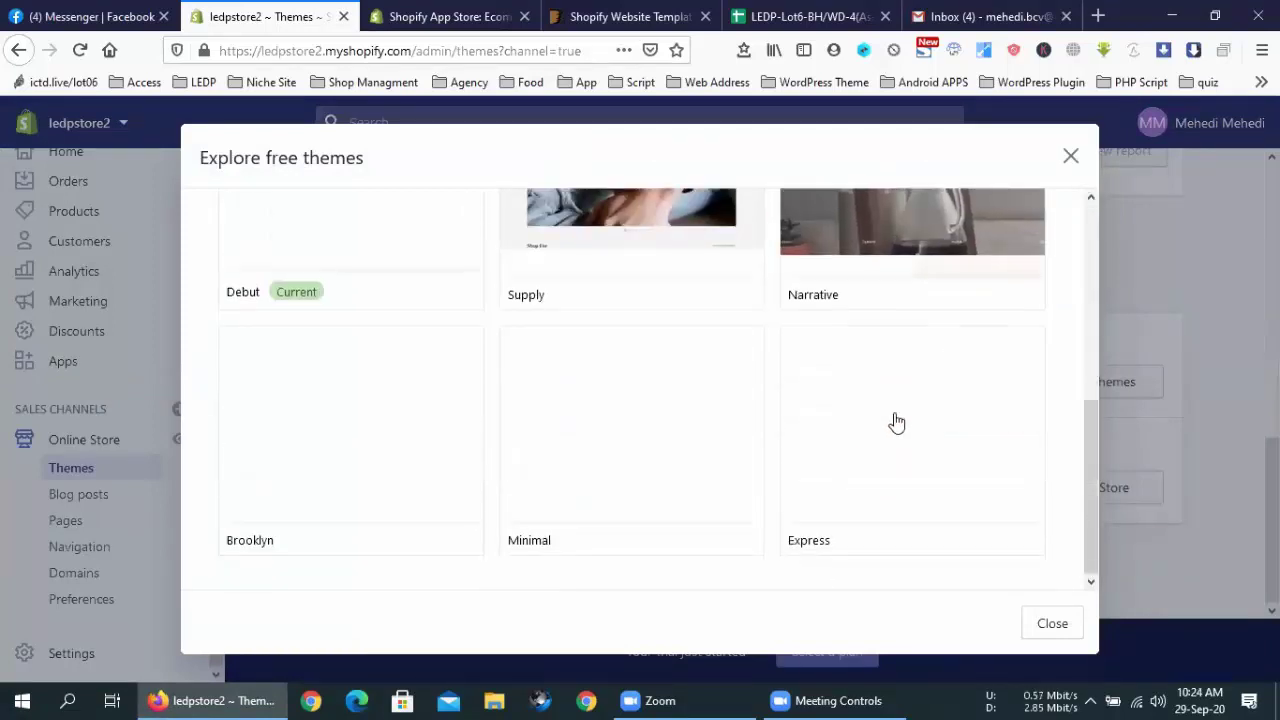
click(1072, 158)
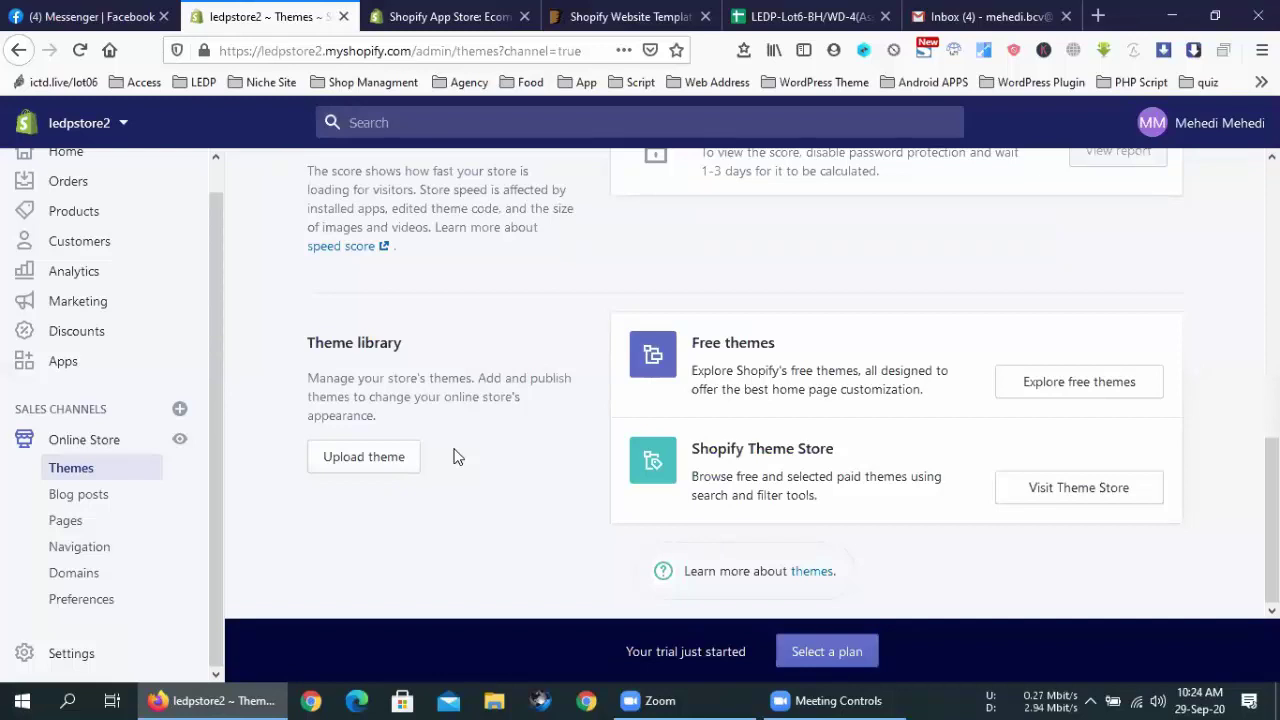
click(316, 460)
Cancel the theme zip file picker and close the Upload theme dialog
click(405, 432)
click(674, 140)
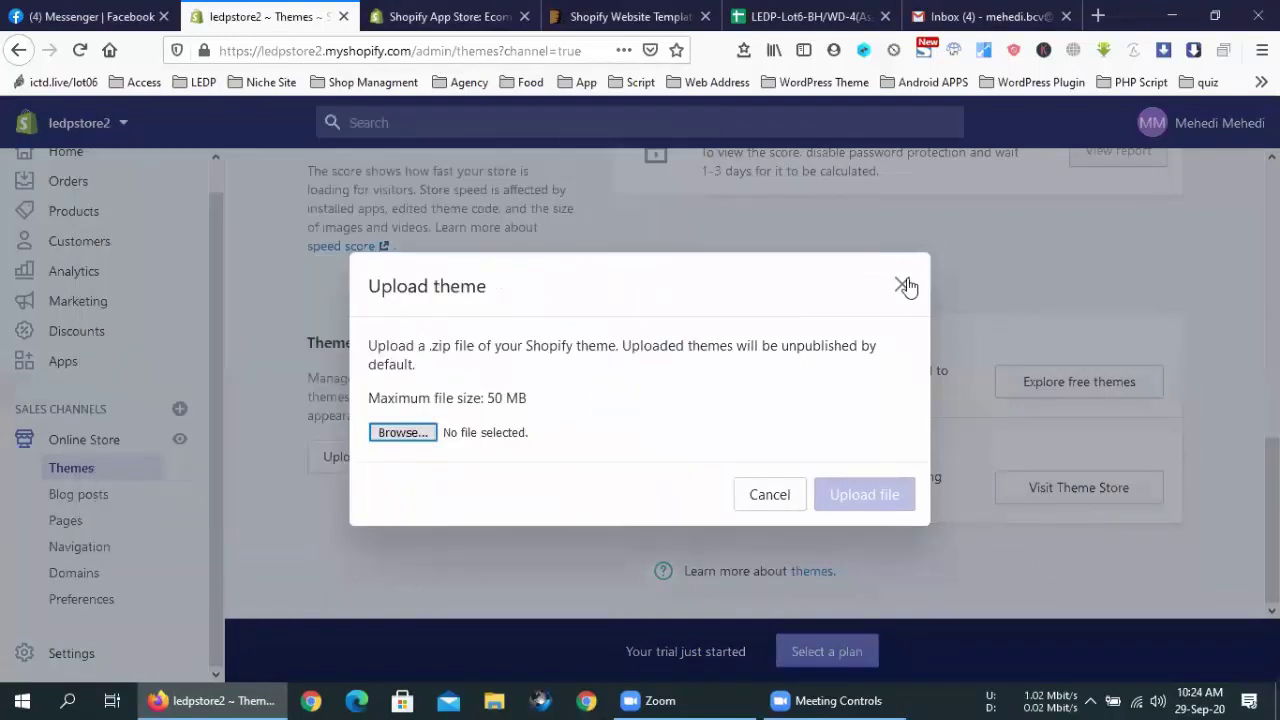
click(903, 286)
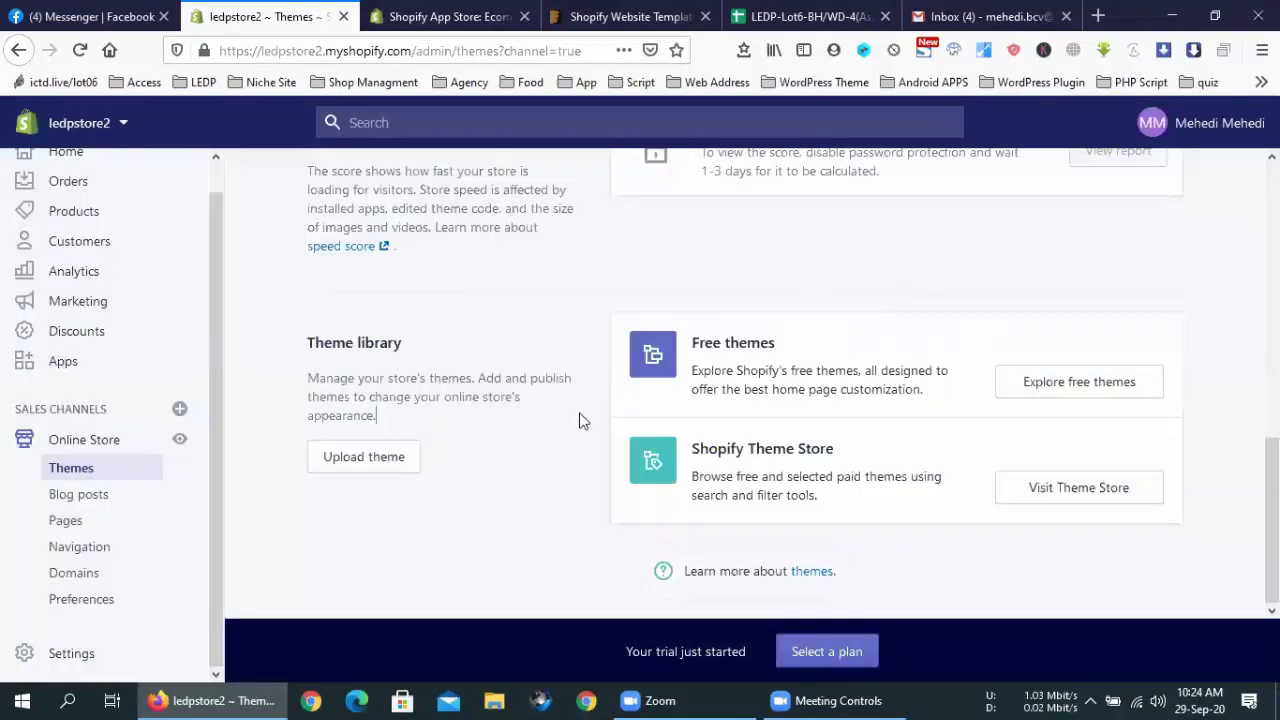
scroll(582, 421, up, 6)
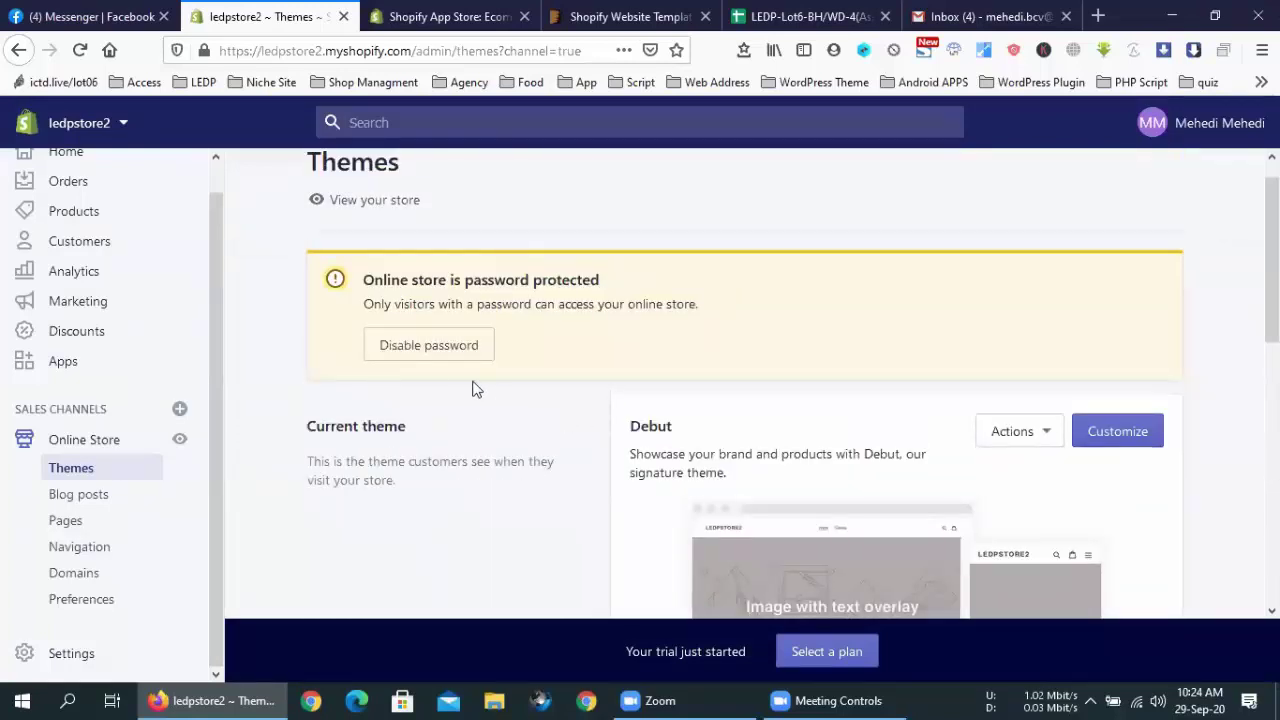
scroll(476, 389, down, 6)
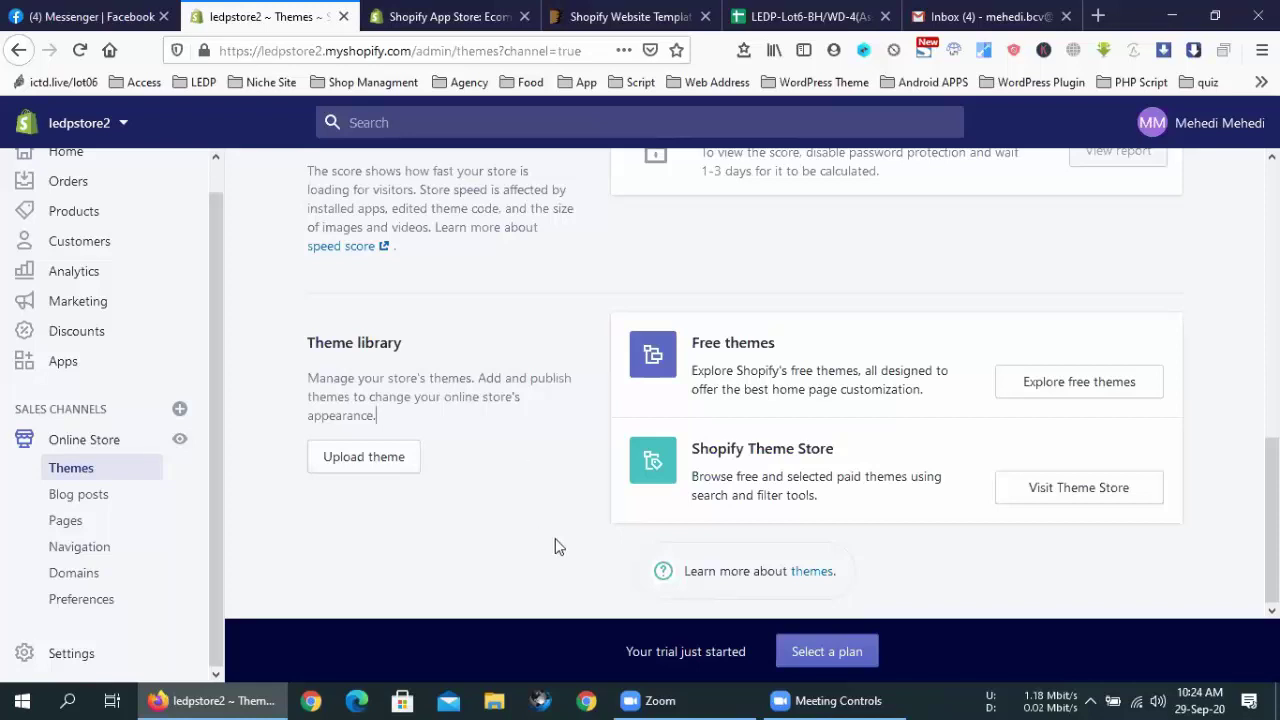
scroll(555, 545, up, 10)
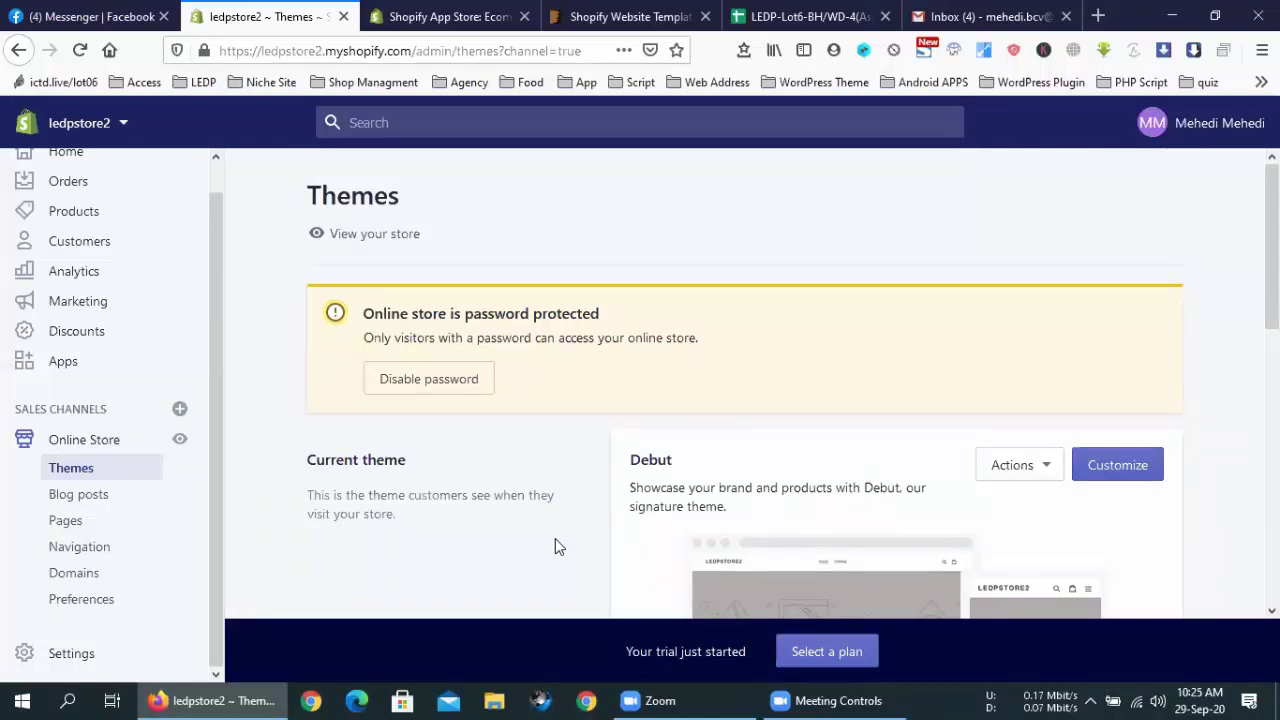
scroll(1069, 346, down, 2)
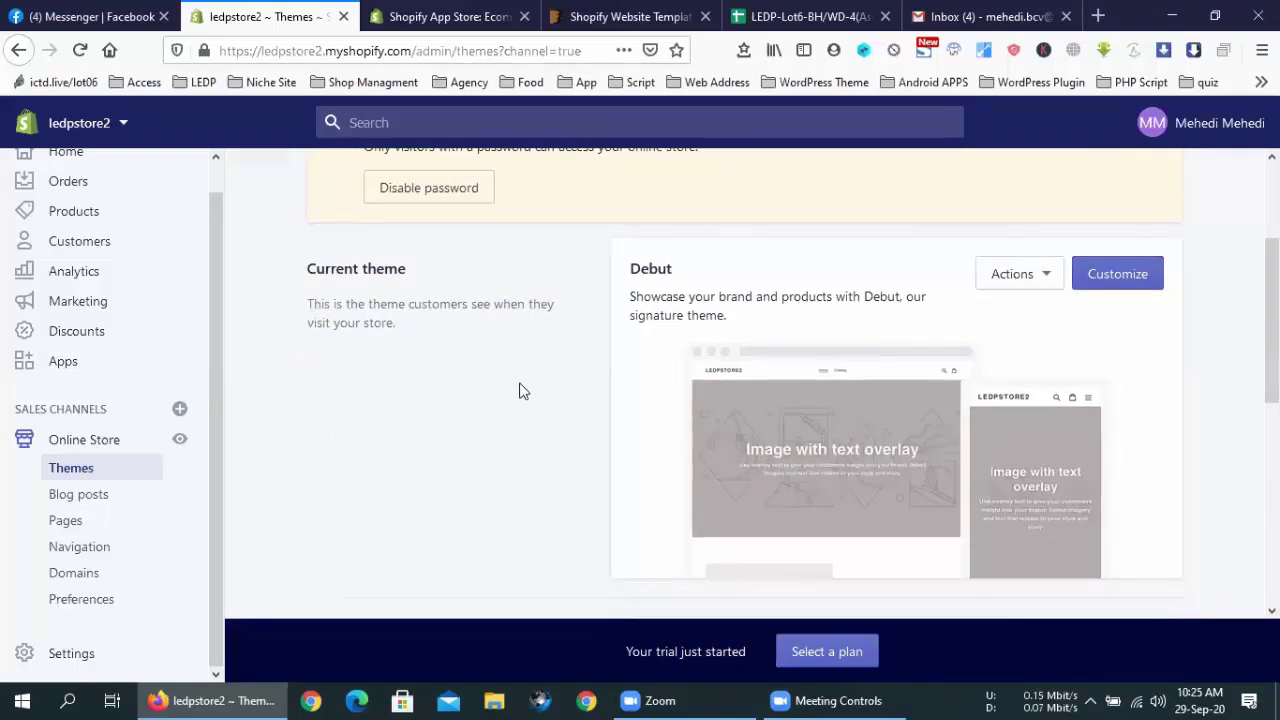
Open Debut's Customize link in a new tab and switch to the theme editor
right_click(1113, 283)
key(Escape)
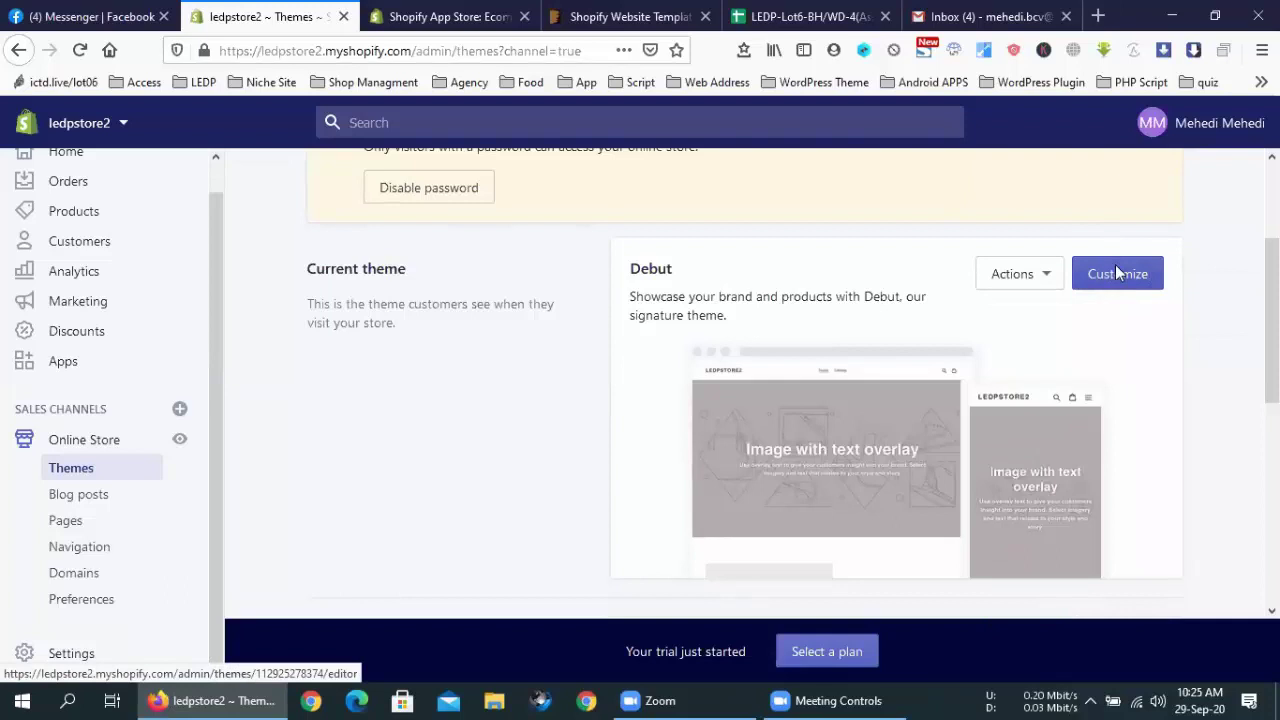
right_click(1117, 277)
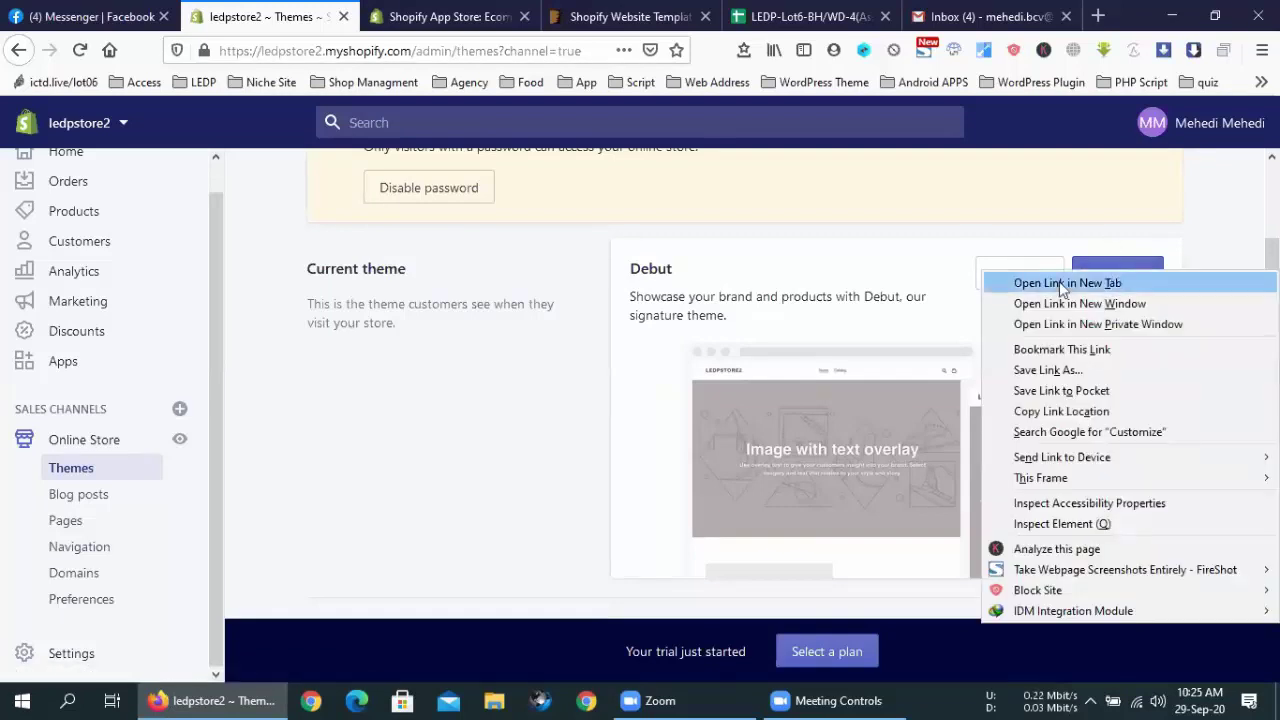
click(1059, 281)
click(405, 12)
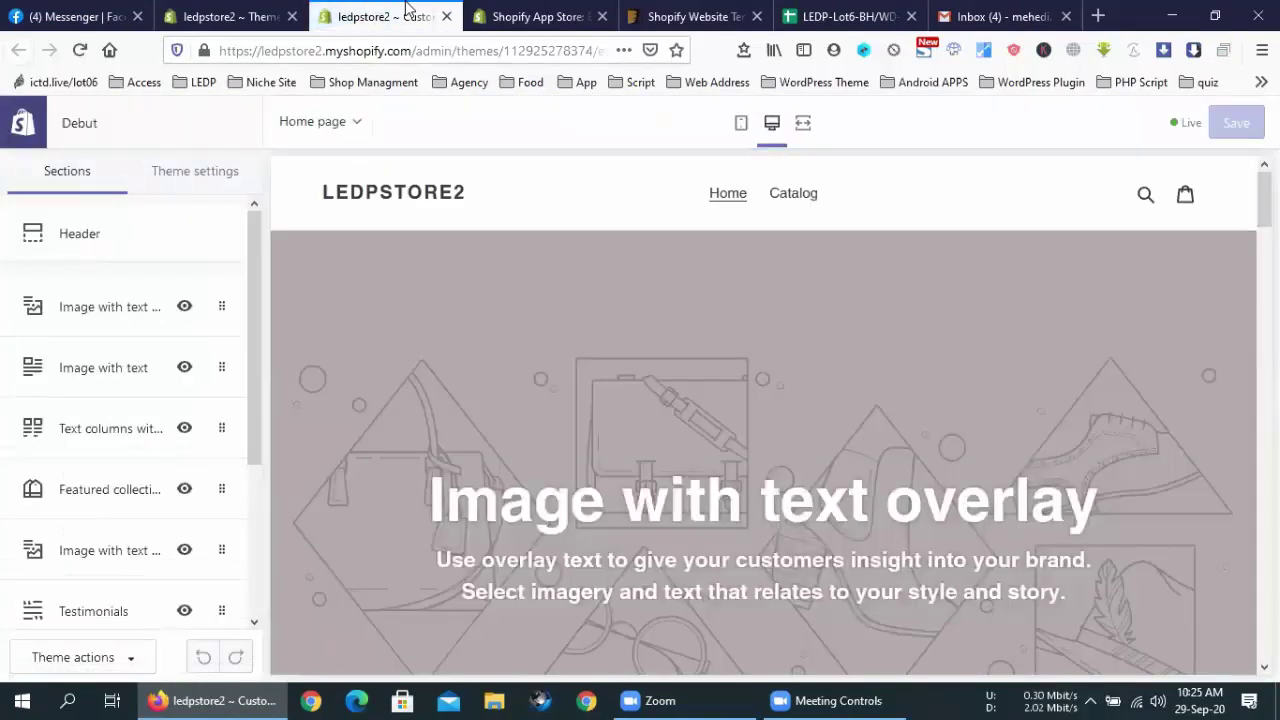
scroll(802, 298, down, 5)
scroll(802, 298, down, 10)
scroll(812, 310, up, 8)
scroll(812, 311, up, 8)
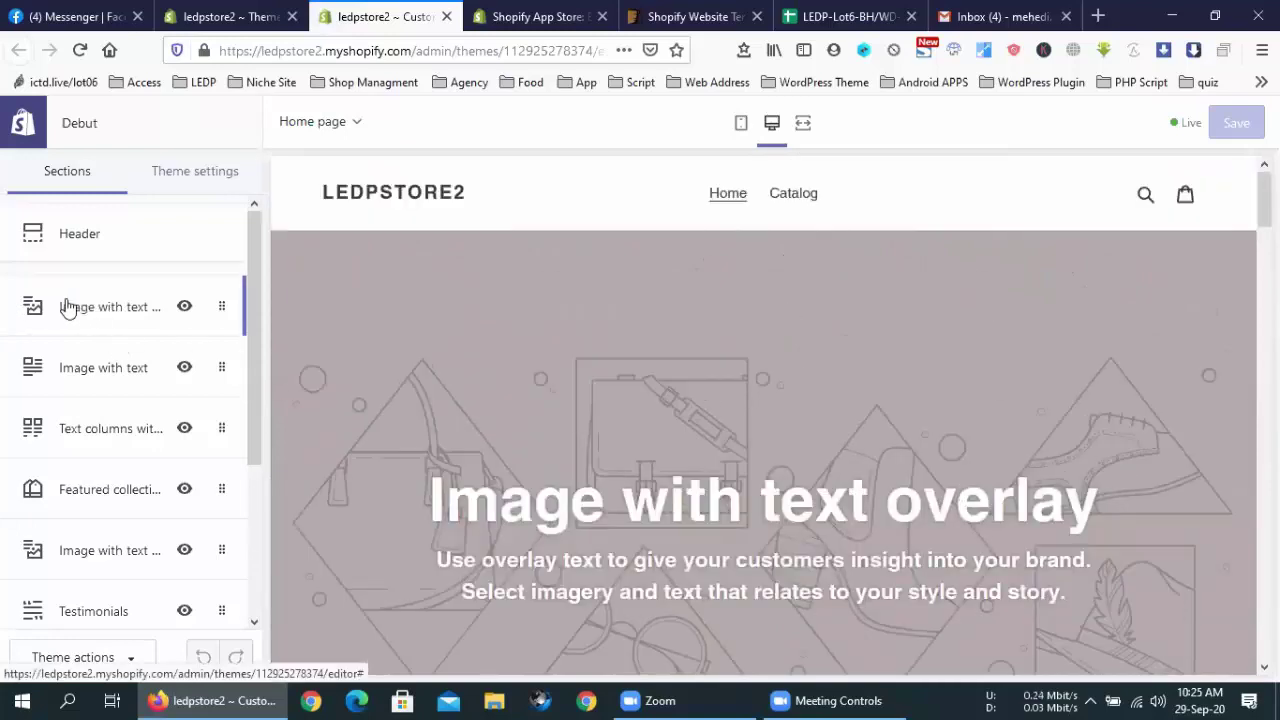
drag(444, 505, 1064, 503)
drag(77, 316, 427, 335)
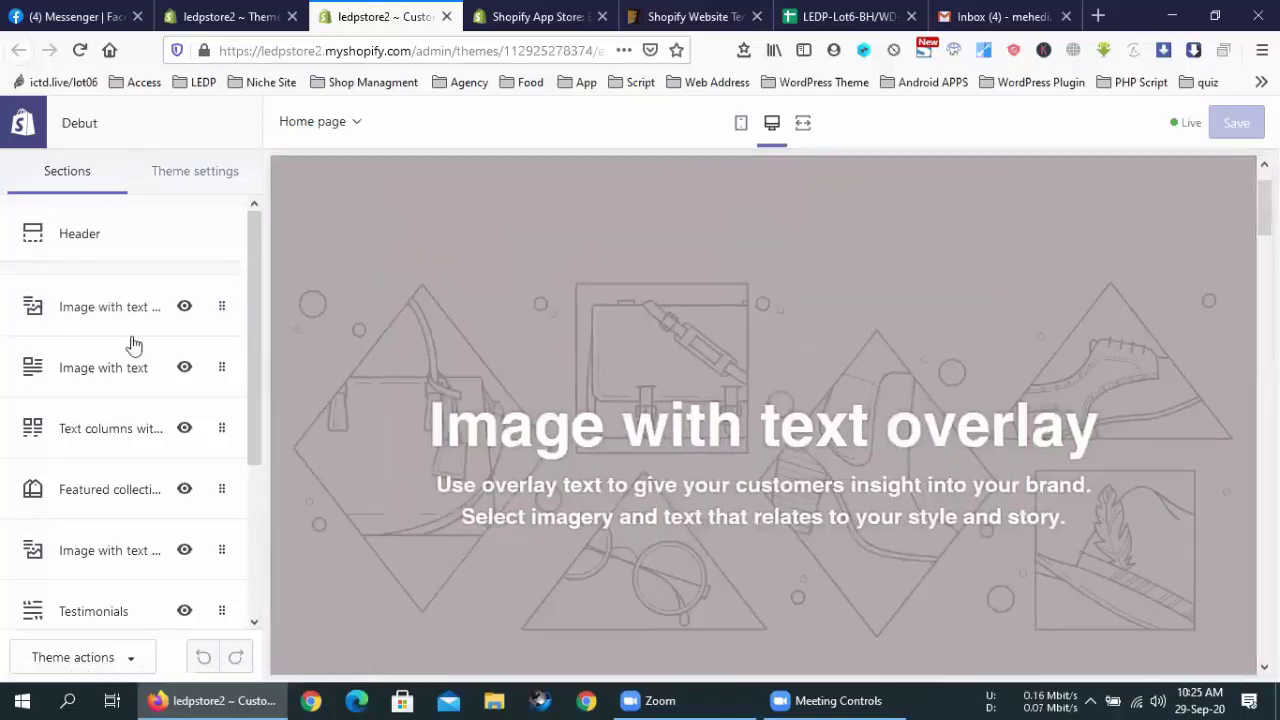
drag(86, 309, 90, 290)
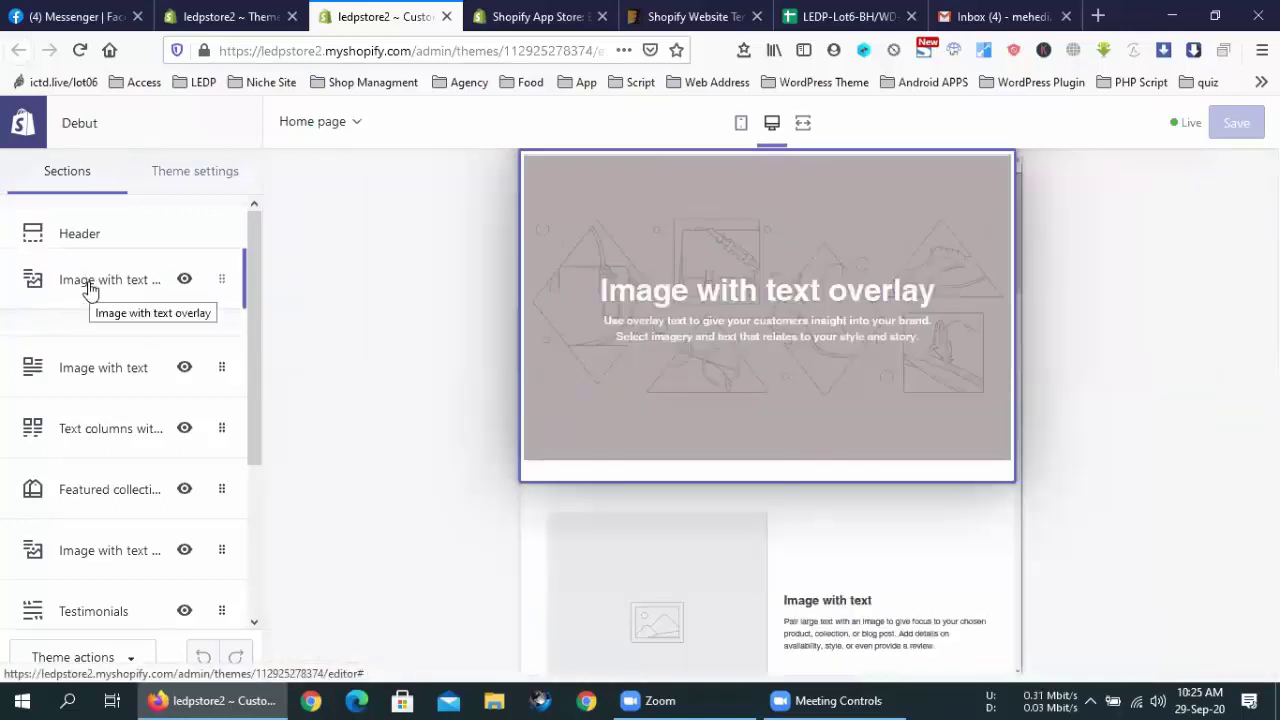
drag(90, 290, 571, 349)
drag(57, 306, 94, 489)
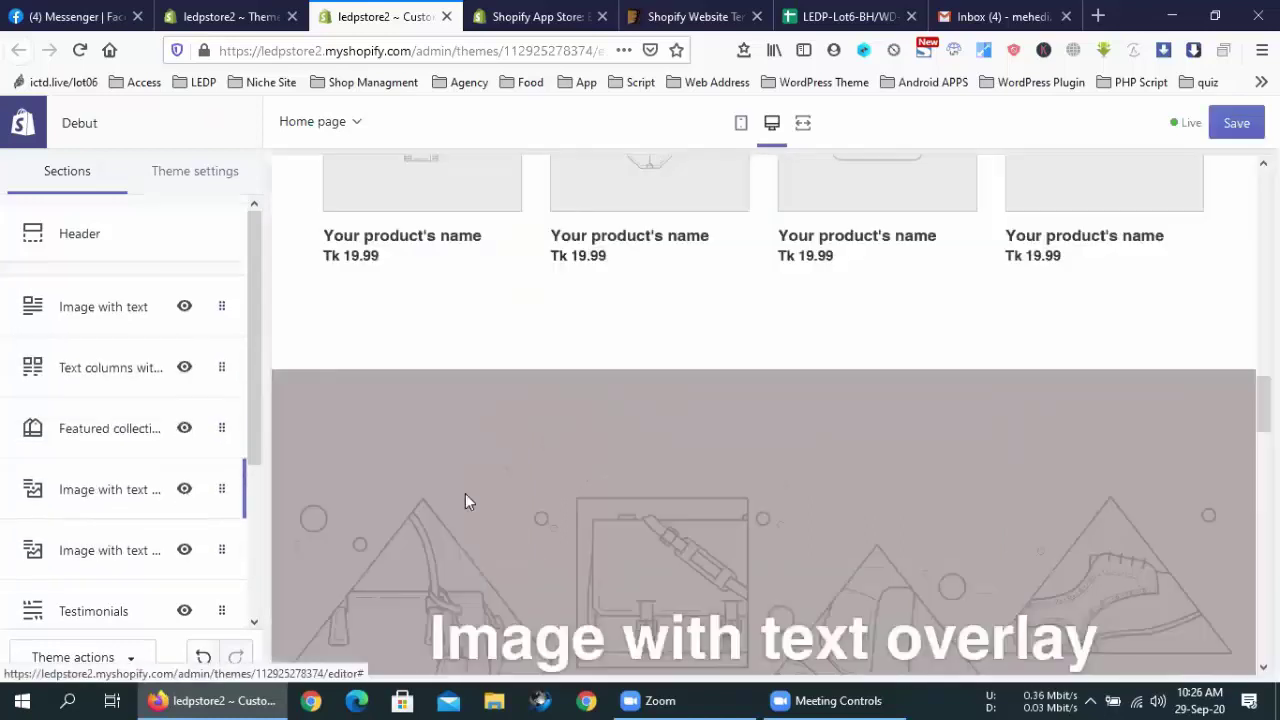
scroll(858, 415, up, 10)
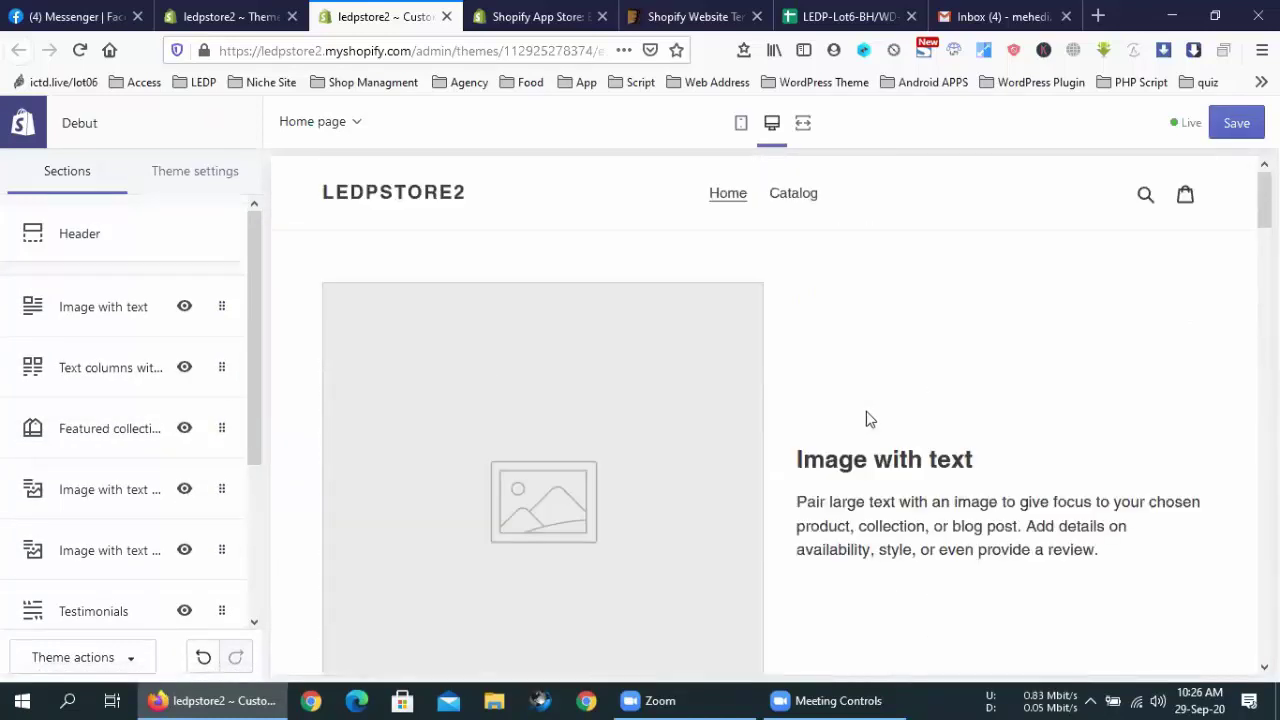
drag(120, 488, 140, 309)
scroll(691, 414, up, 10)
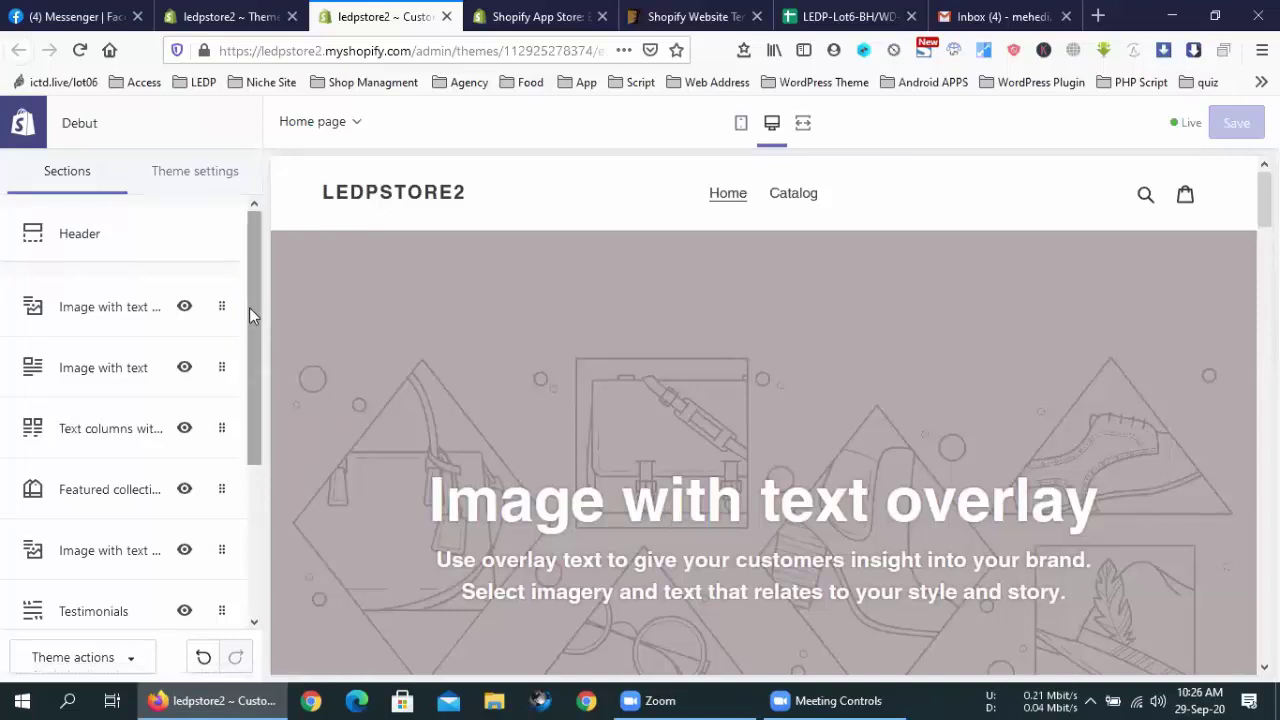
Set the Image with text overlay image to the moon photo from Free images > Staff Favorites
click(220, 300)
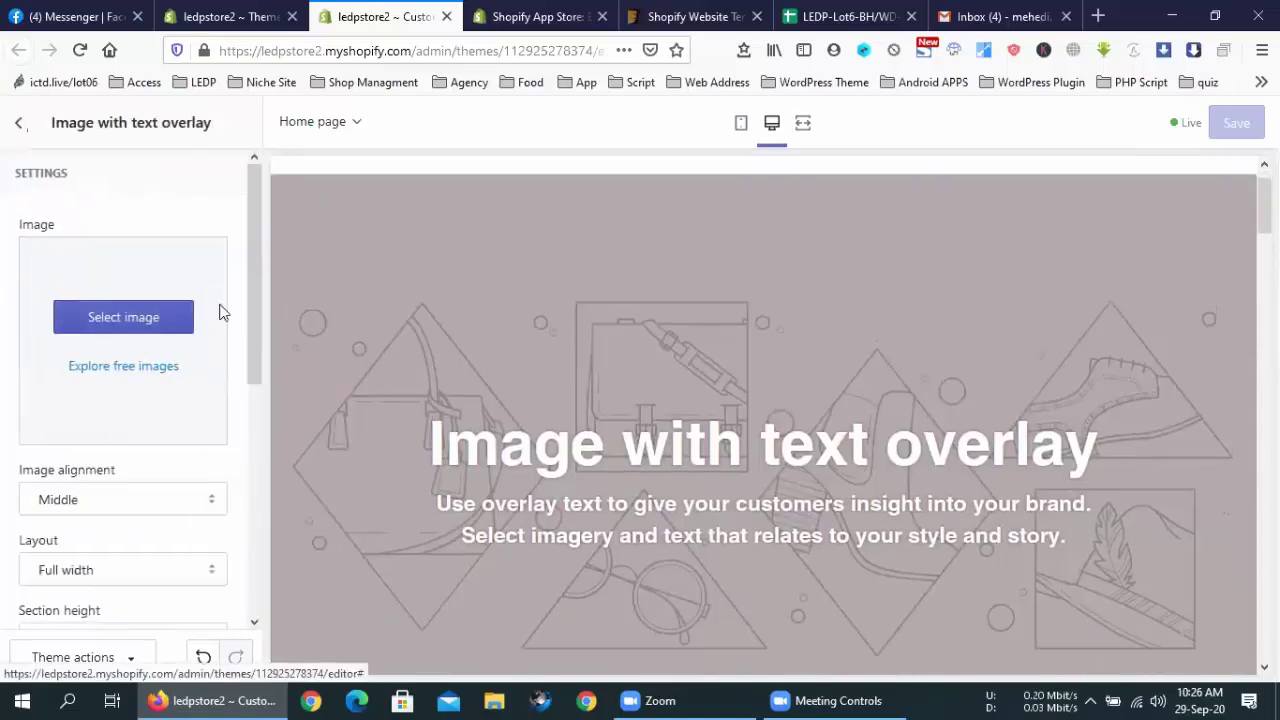
click(113, 316)
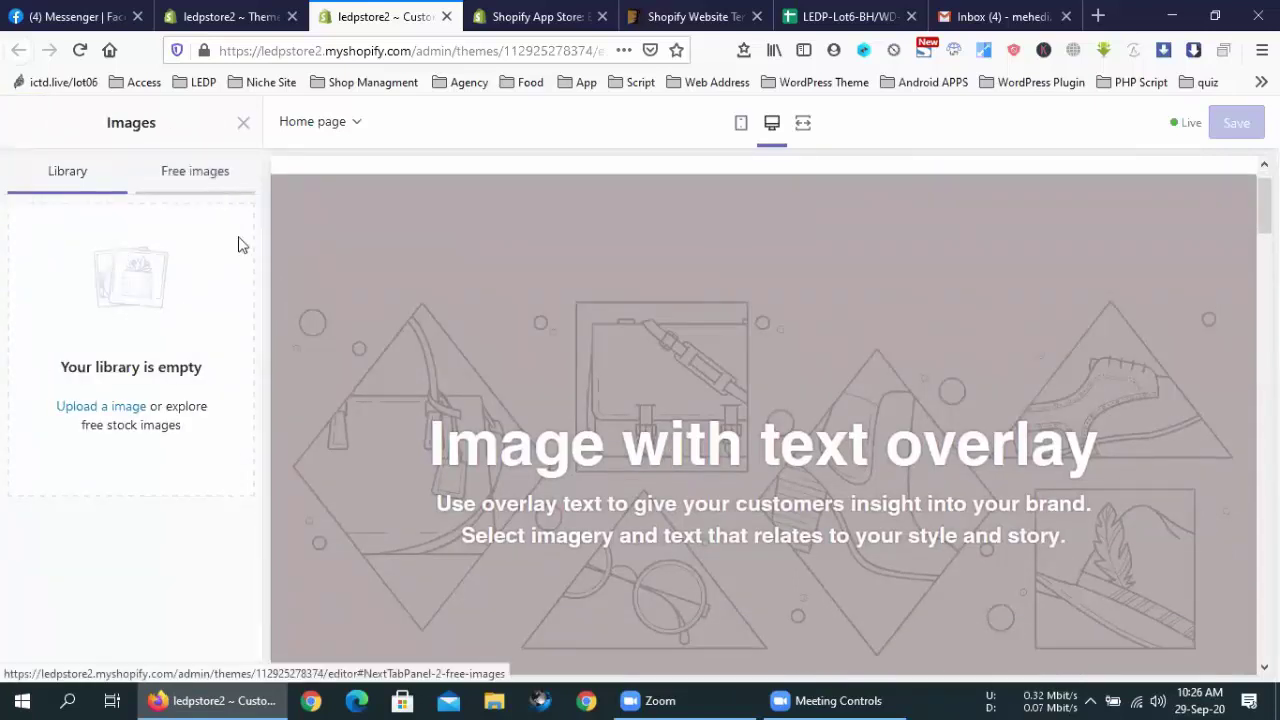
click(195, 171)
click(122, 335)
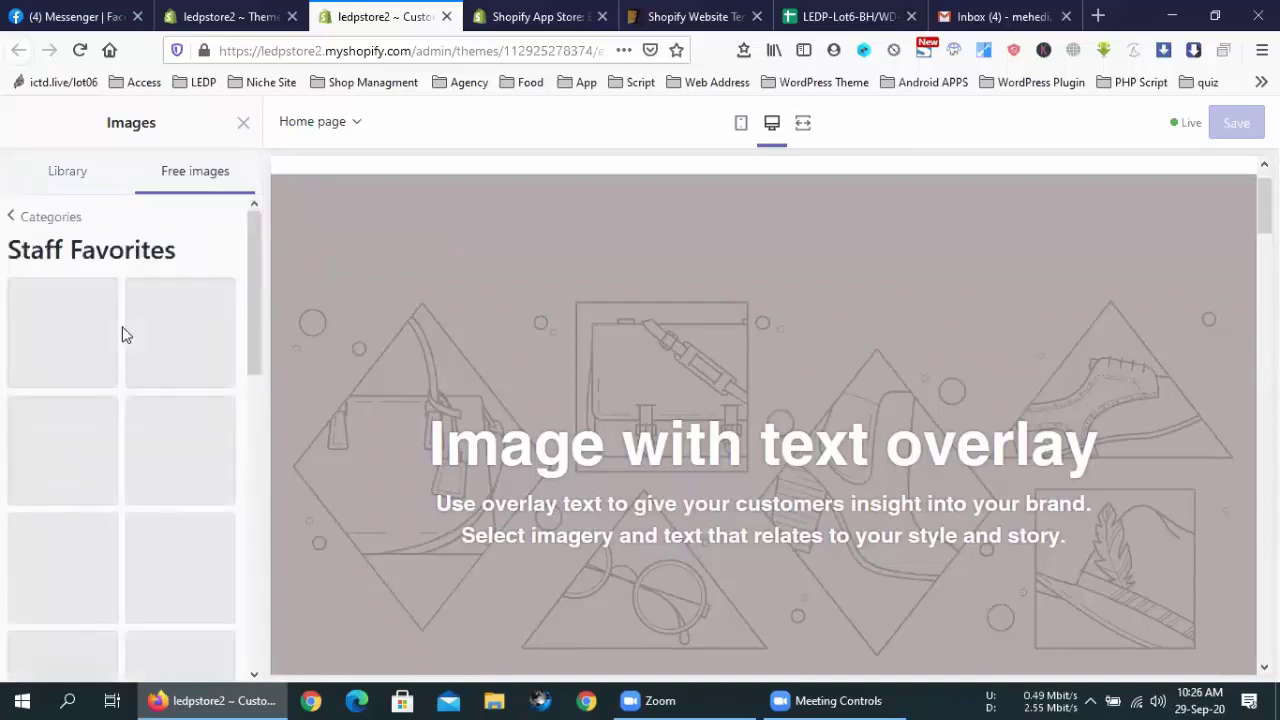
click(90, 355)
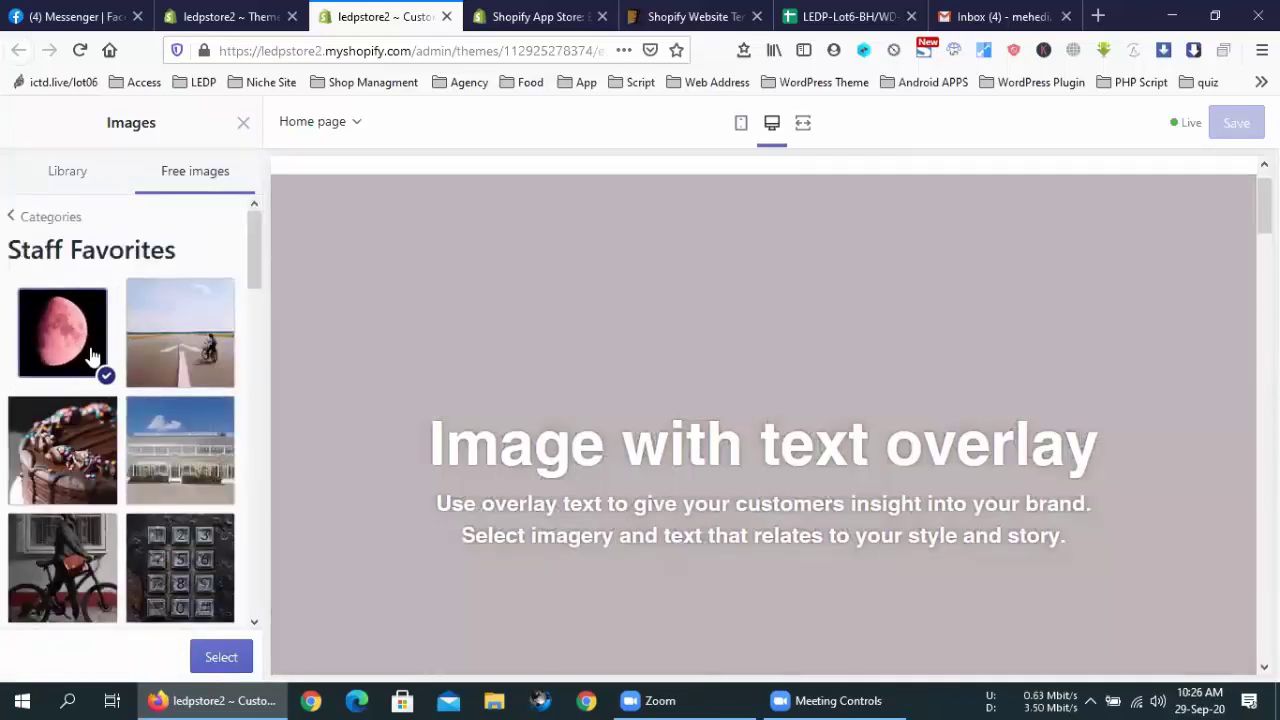
double_click(90, 355)
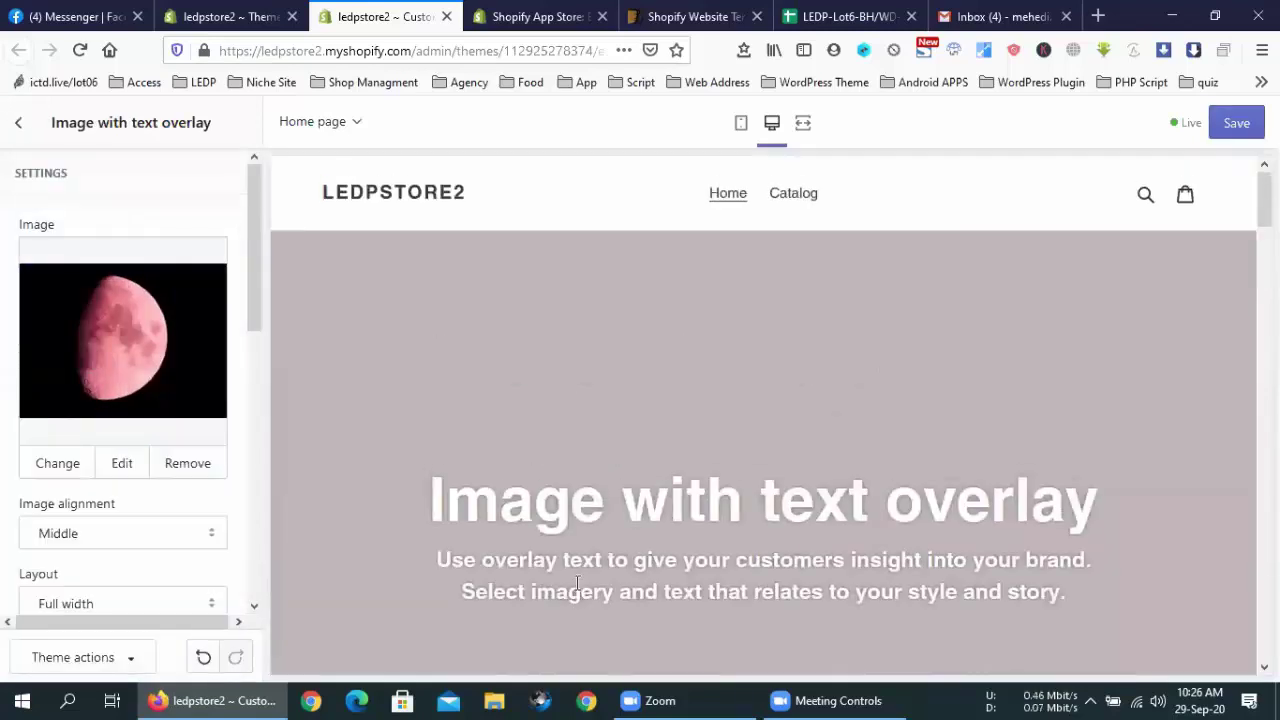
Inspect the section's heading and description text in the preview and settings
scroll(117, 477, down, 4)
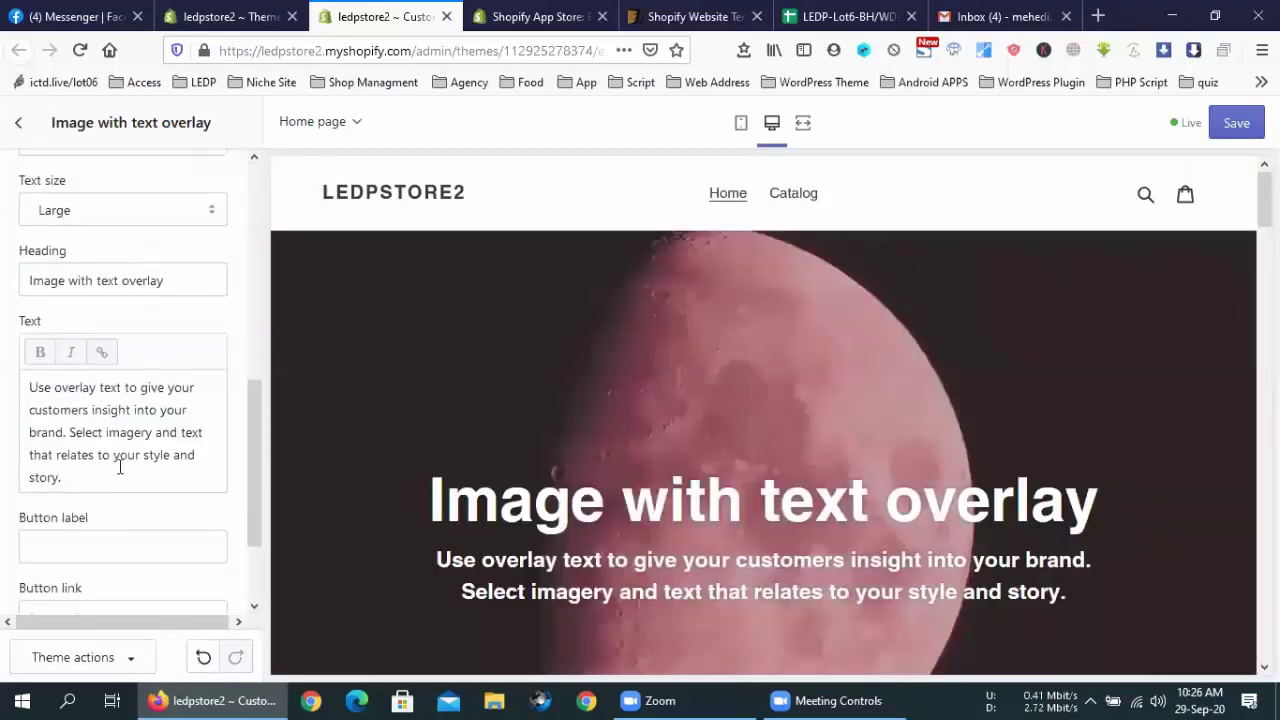
scroll(119, 467, down, 2)
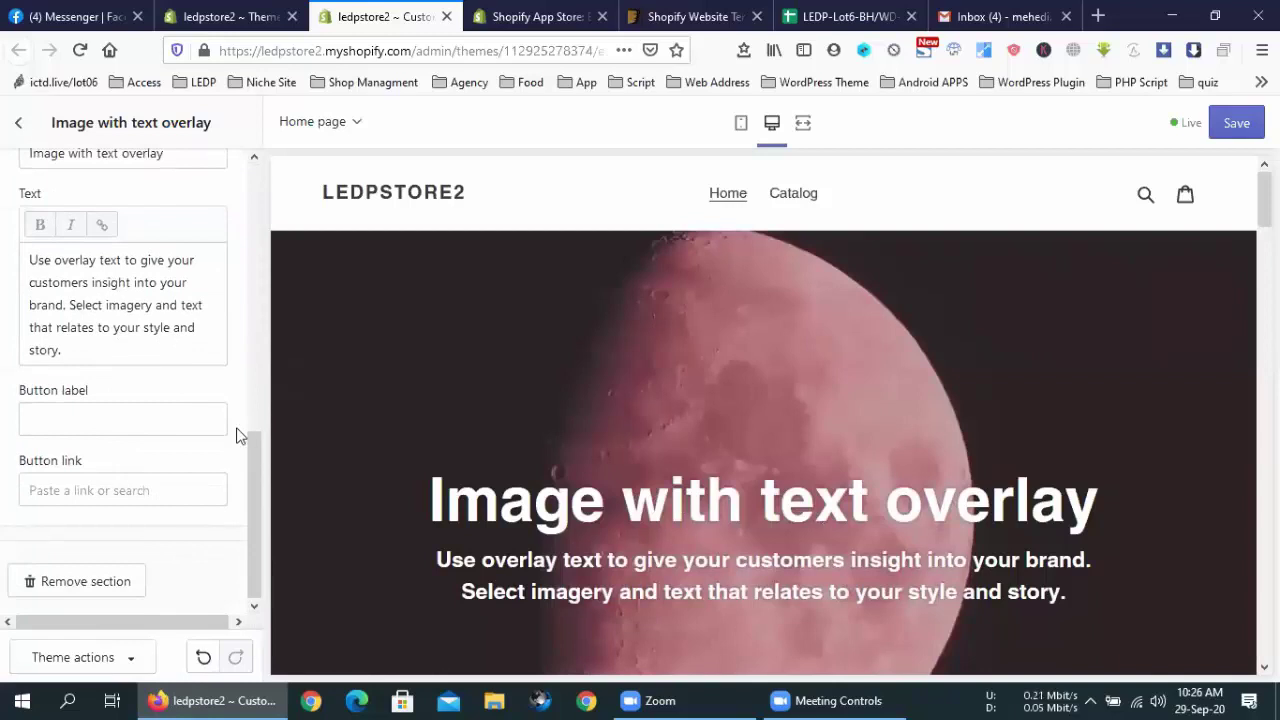
scroll(232, 434, up, 6)
triple_click(710, 512)
click(997, 555)
scroll(347, 516, down, 2)
scroll(175, 515, down, 2)
double_click(647, 368)
click(760, 440)
scroll(70, 470, down, 3)
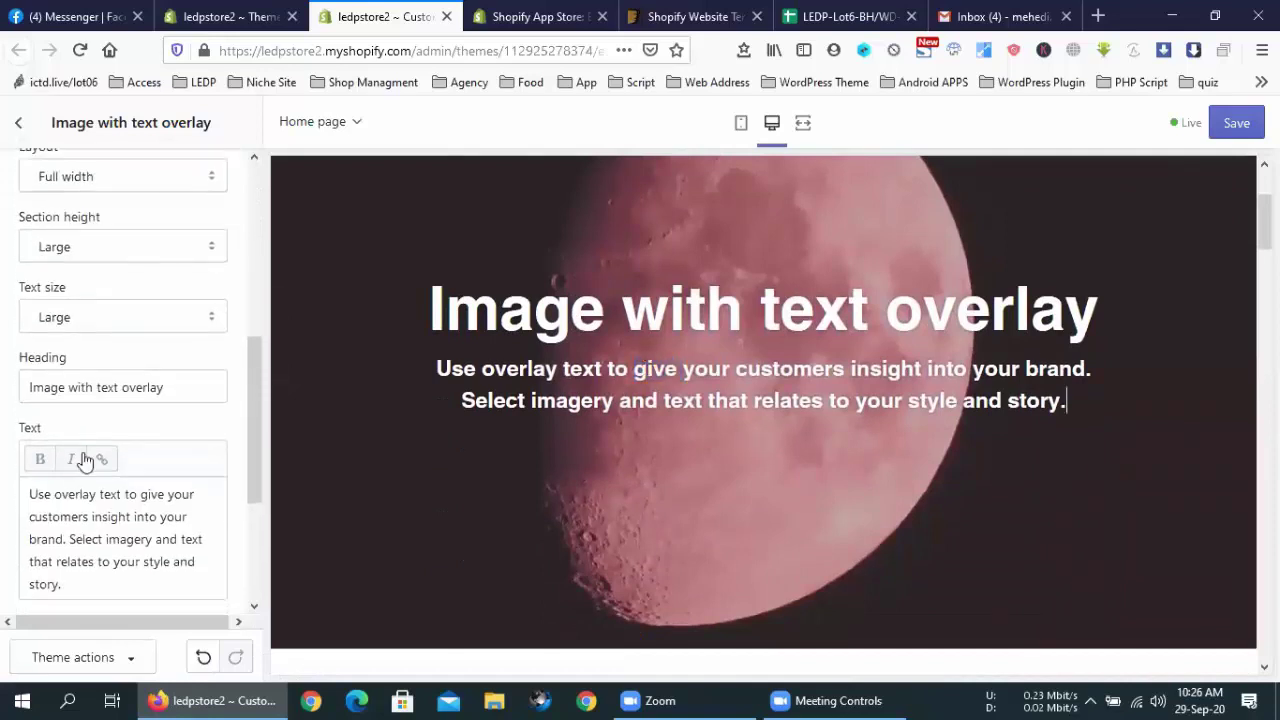
triple_click(191, 385)
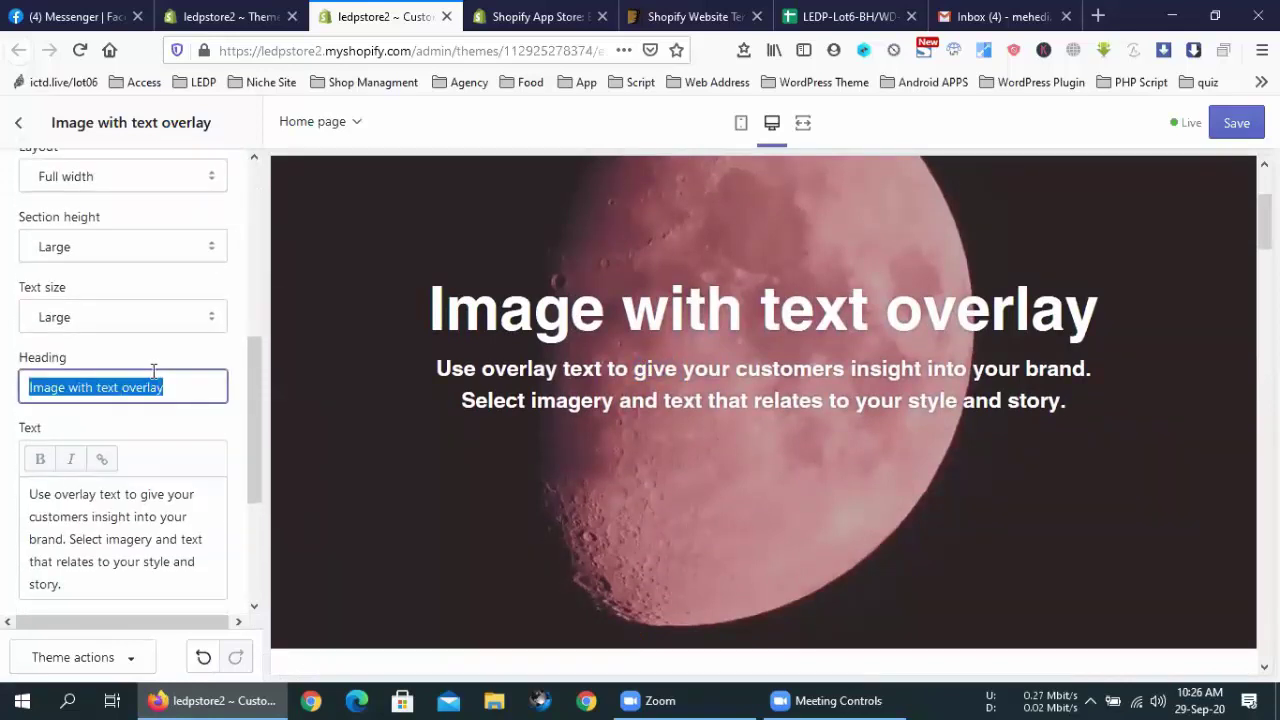
scroll(130, 320, up, 2)
scroll(120, 212, up, 3)
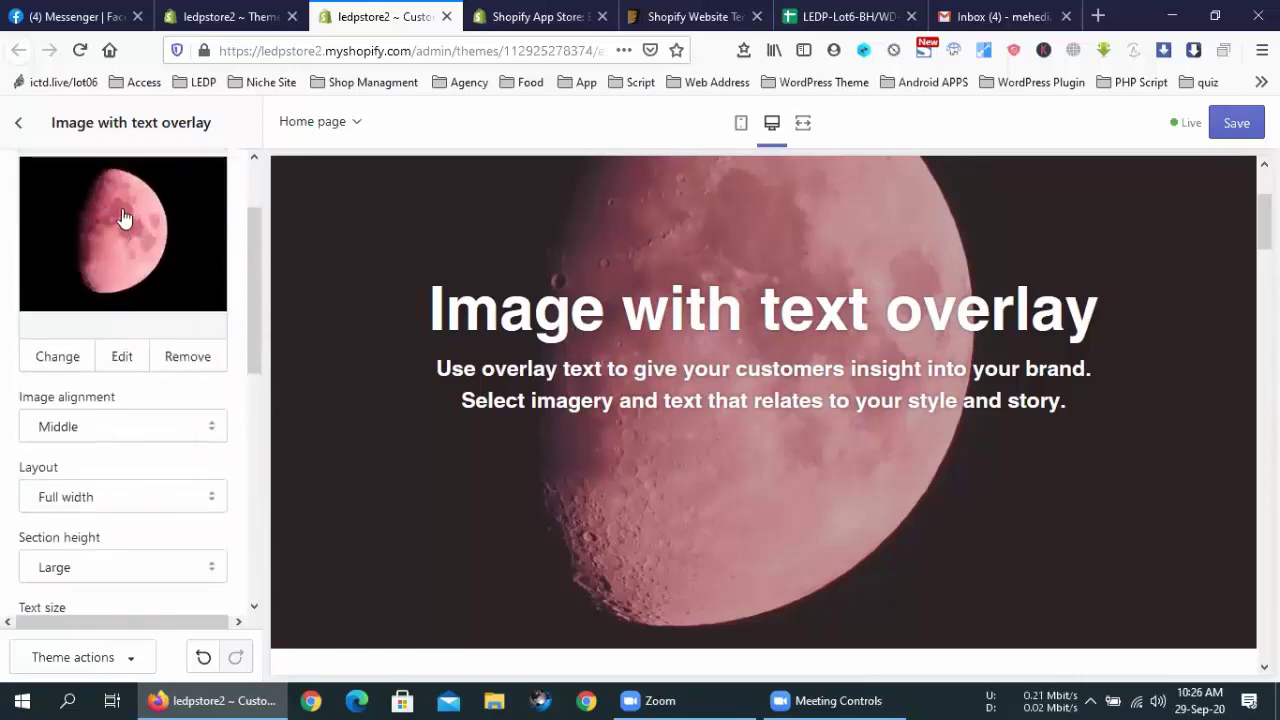
Keep the image alignment at Middle and focus the description text editor
click(163, 421)
click(166, 402)
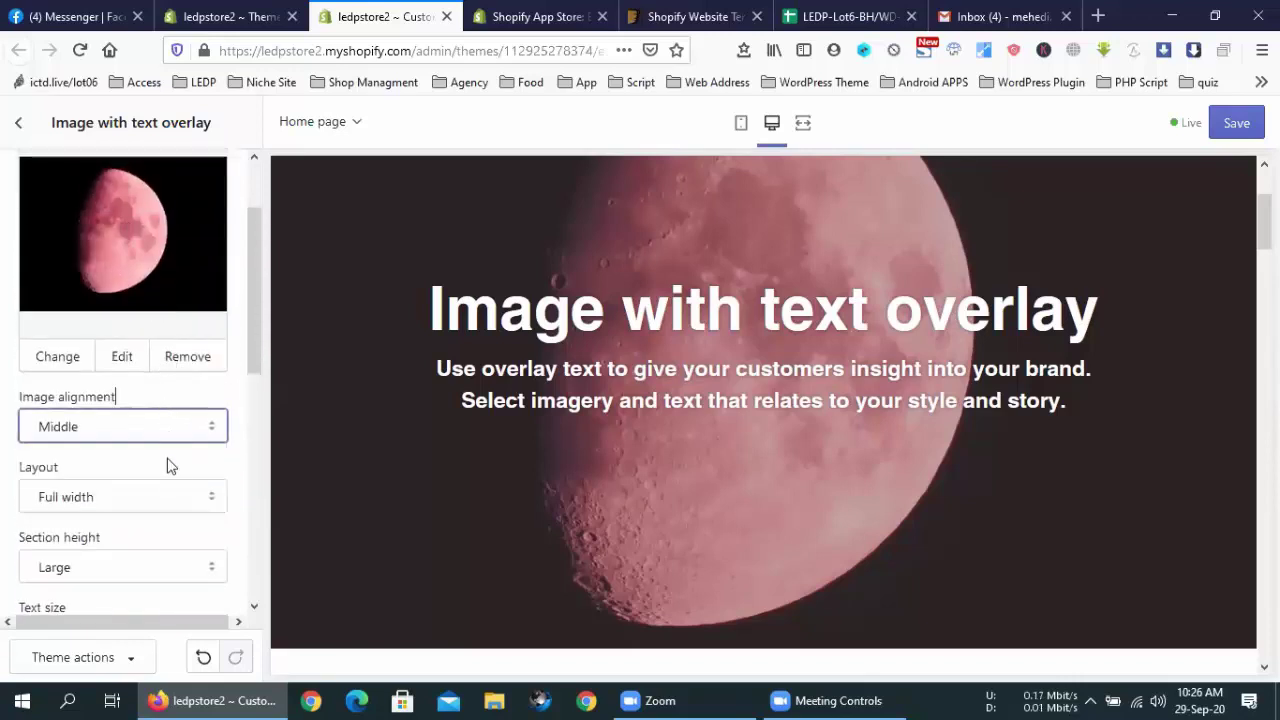
scroll(168, 466, down, 3)
click(138, 402)
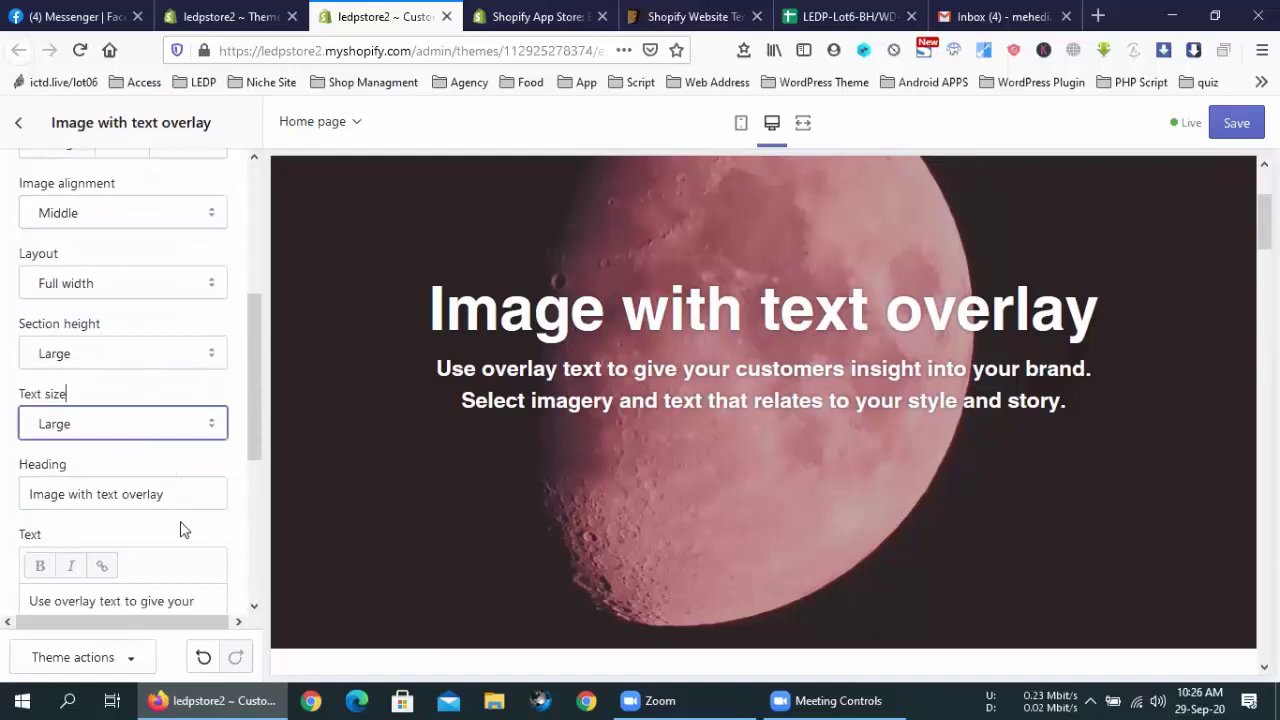
scroll(185, 480, down, 2)
click(177, 428)
scroll(137, 423, down, 1)
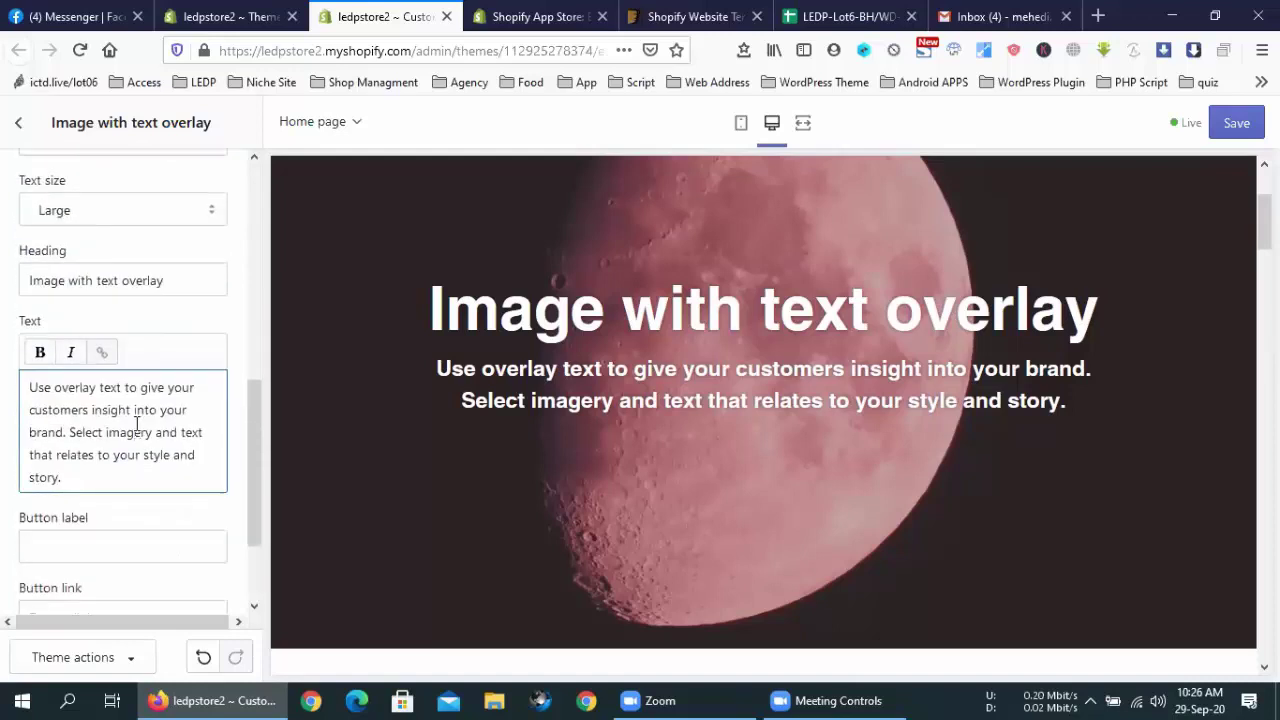
Review the heading and description wording, then focus the empty Button label field
double_click(189, 285)
double_click(180, 455)
scroll(176, 457, down, 1)
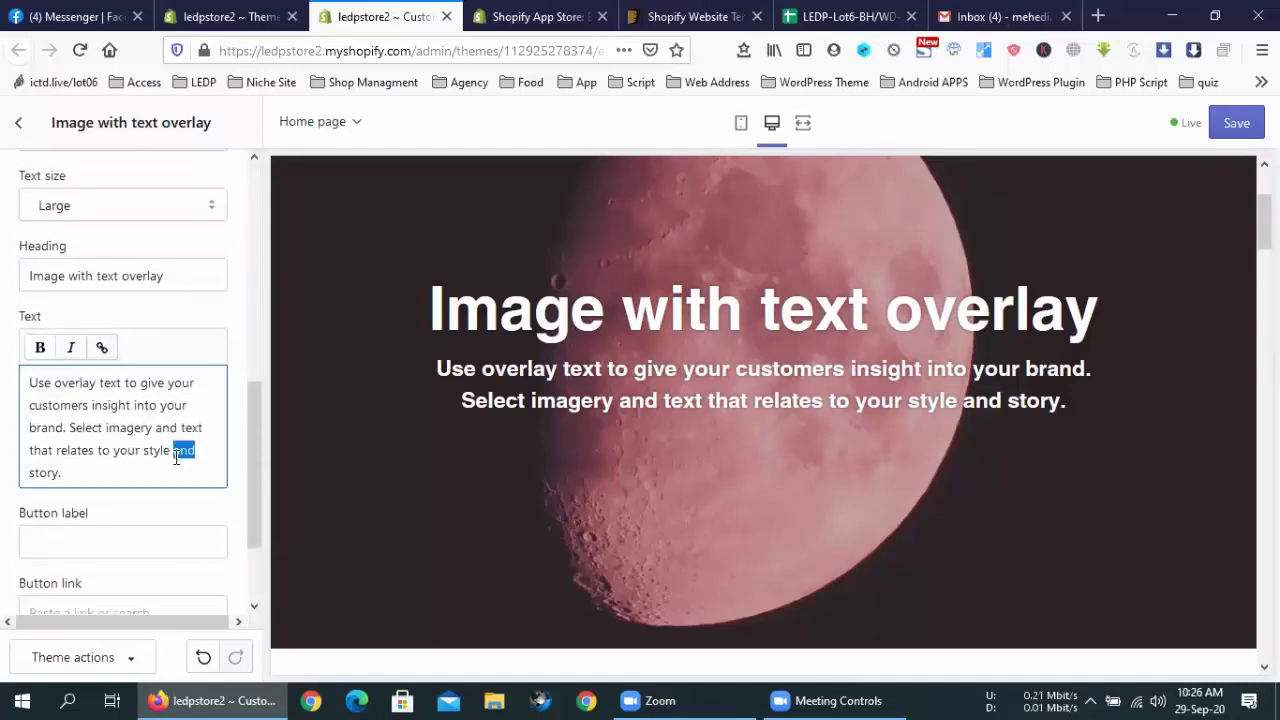
scroll(176, 457, down, 2)
click(149, 415)
click(707, 480)
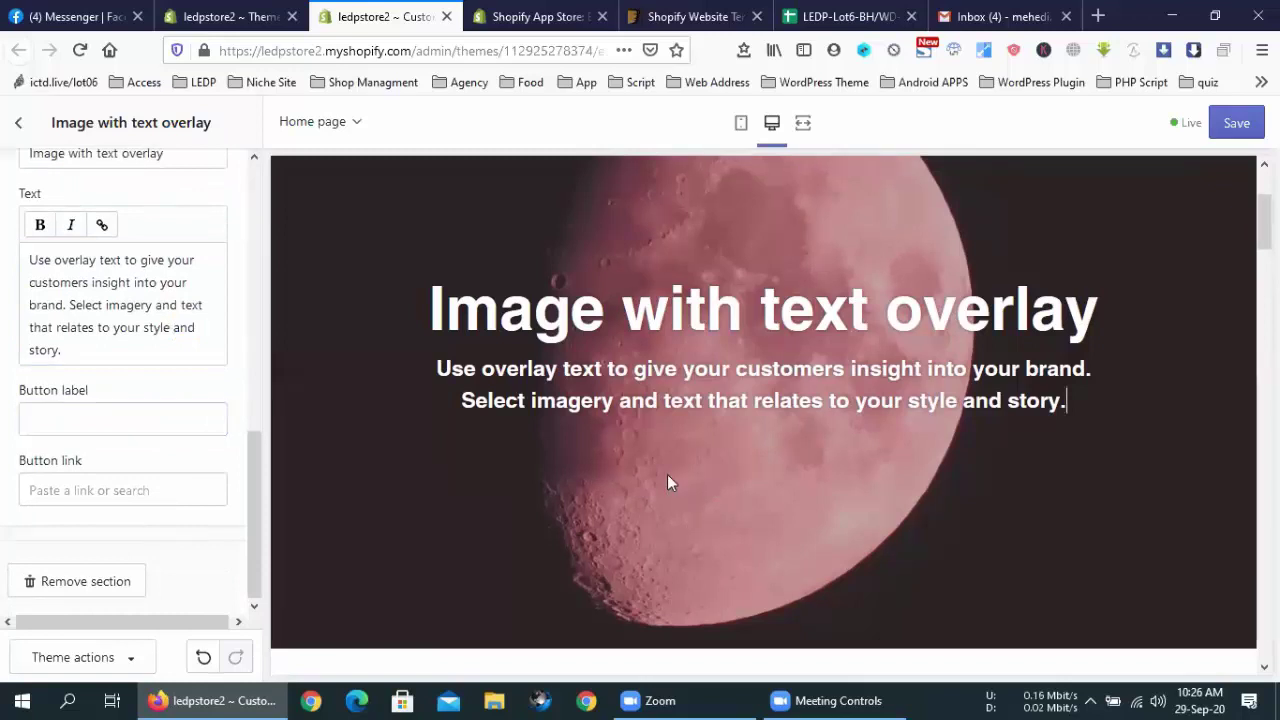
click(125, 412)
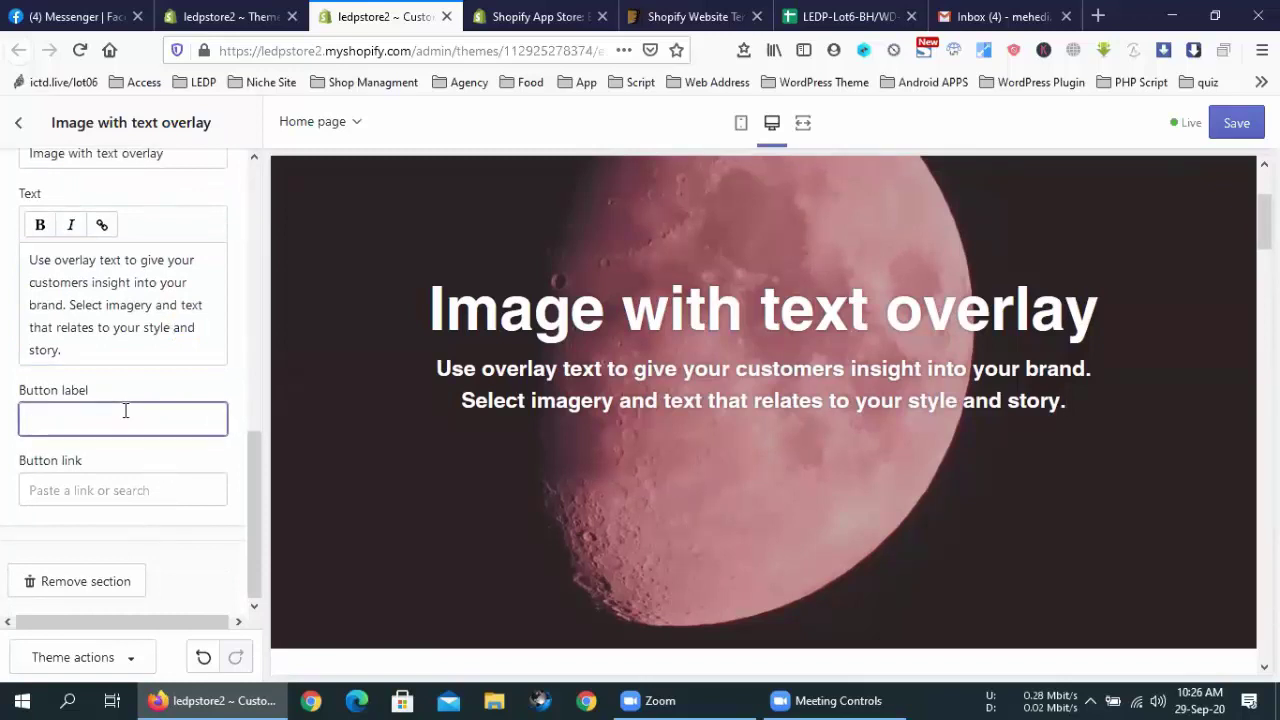
Label the overlay button 'Click me' and focus the Button link search field
text(Click me)
click(112, 488)
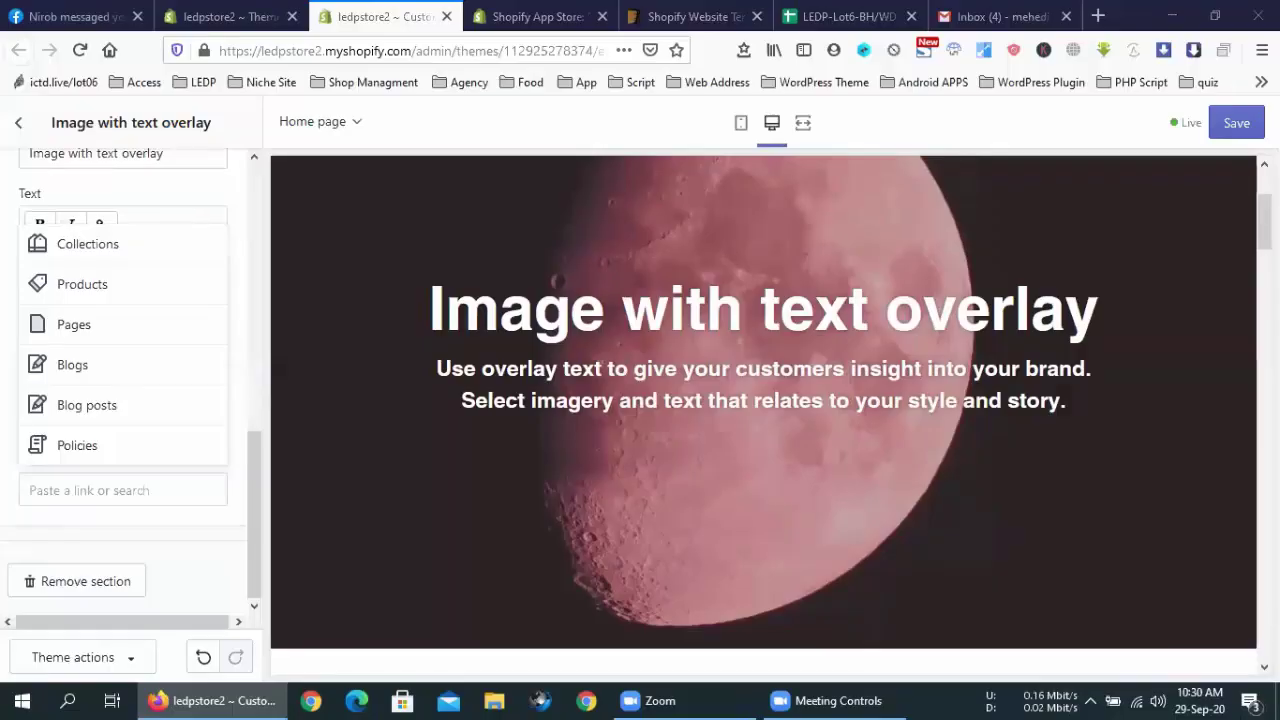
click(40, 498)
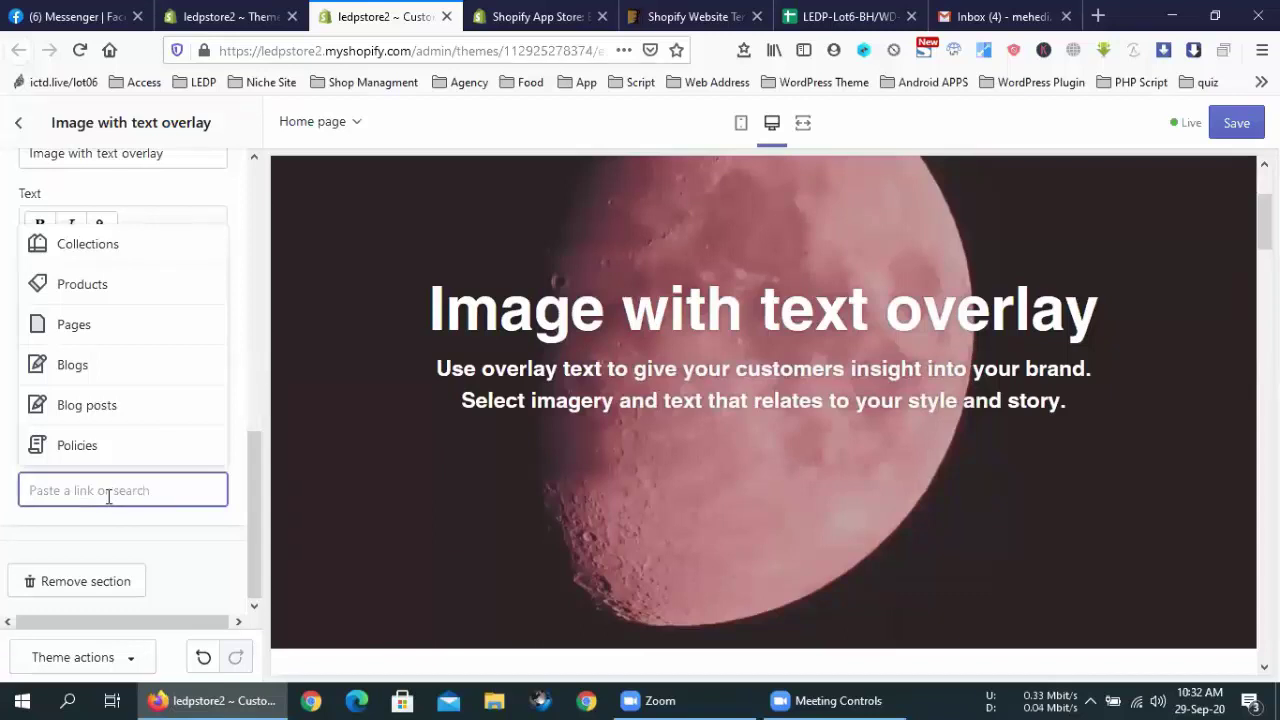
Try a bare facebook.com entry, then browse collections and products as possible button link targets
text(fac)
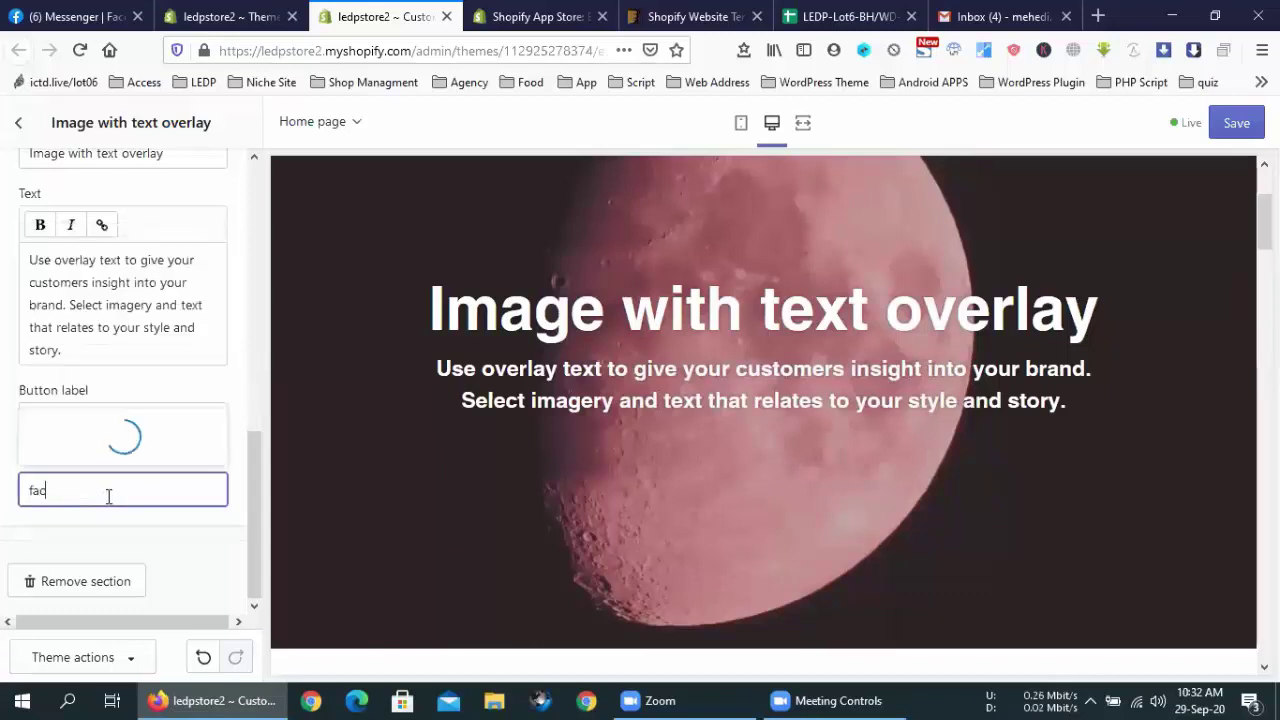
text(ebook.com)
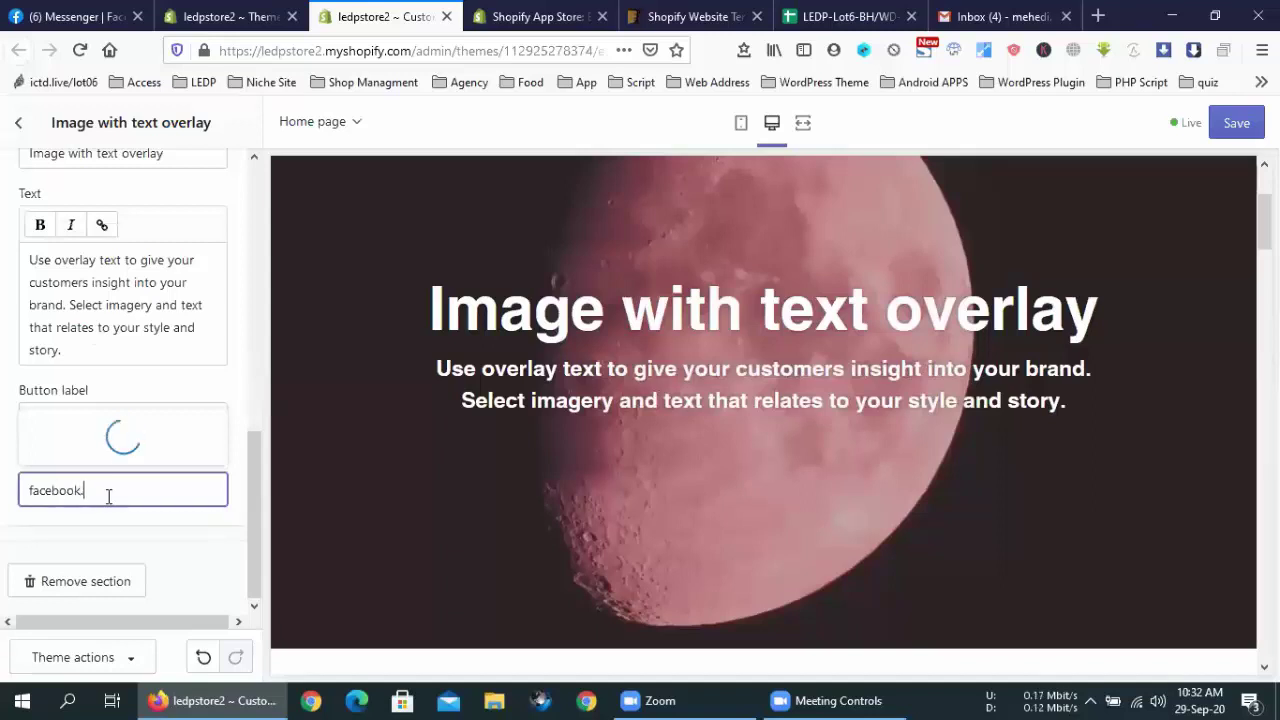
click(240, 497)
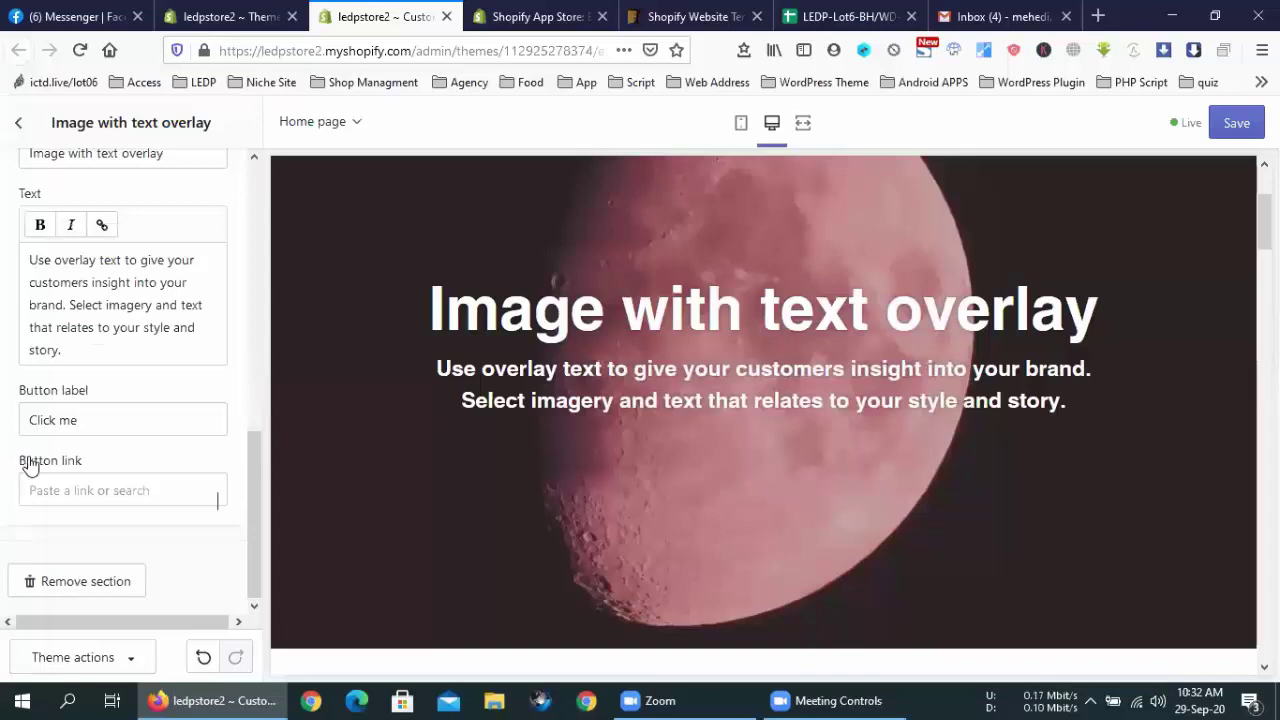
click(183, 490)
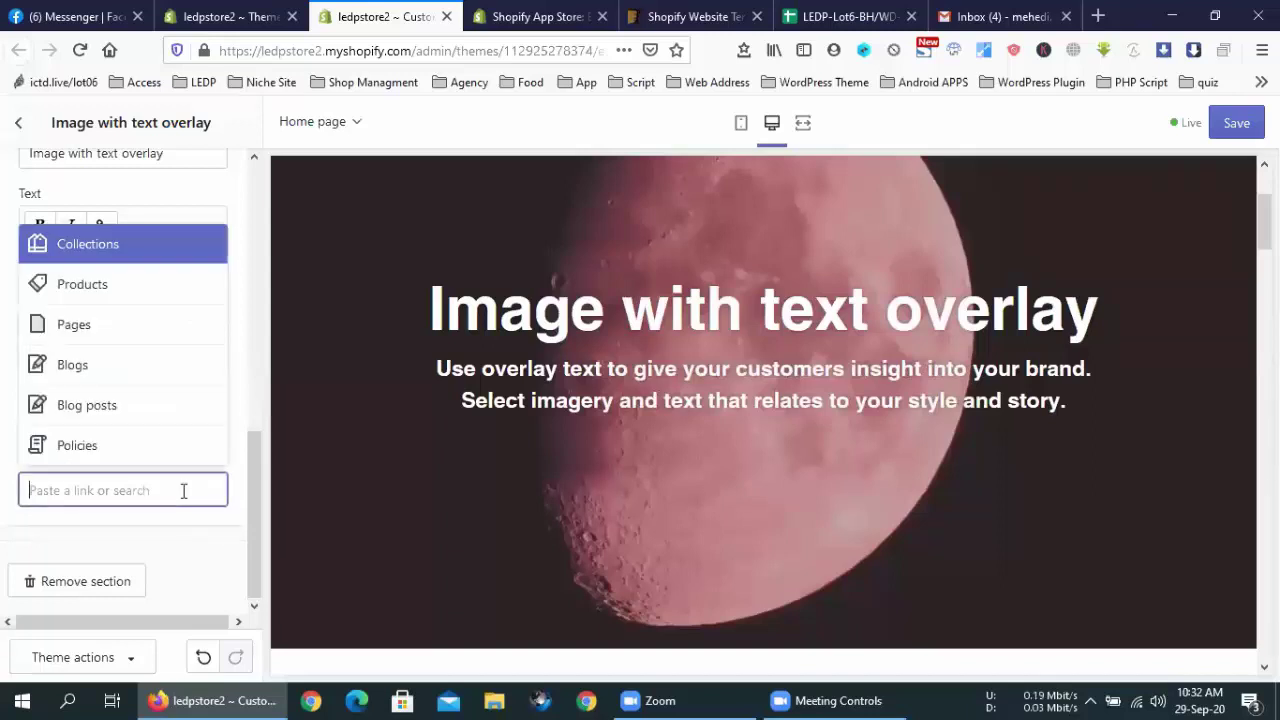
click(106, 248)
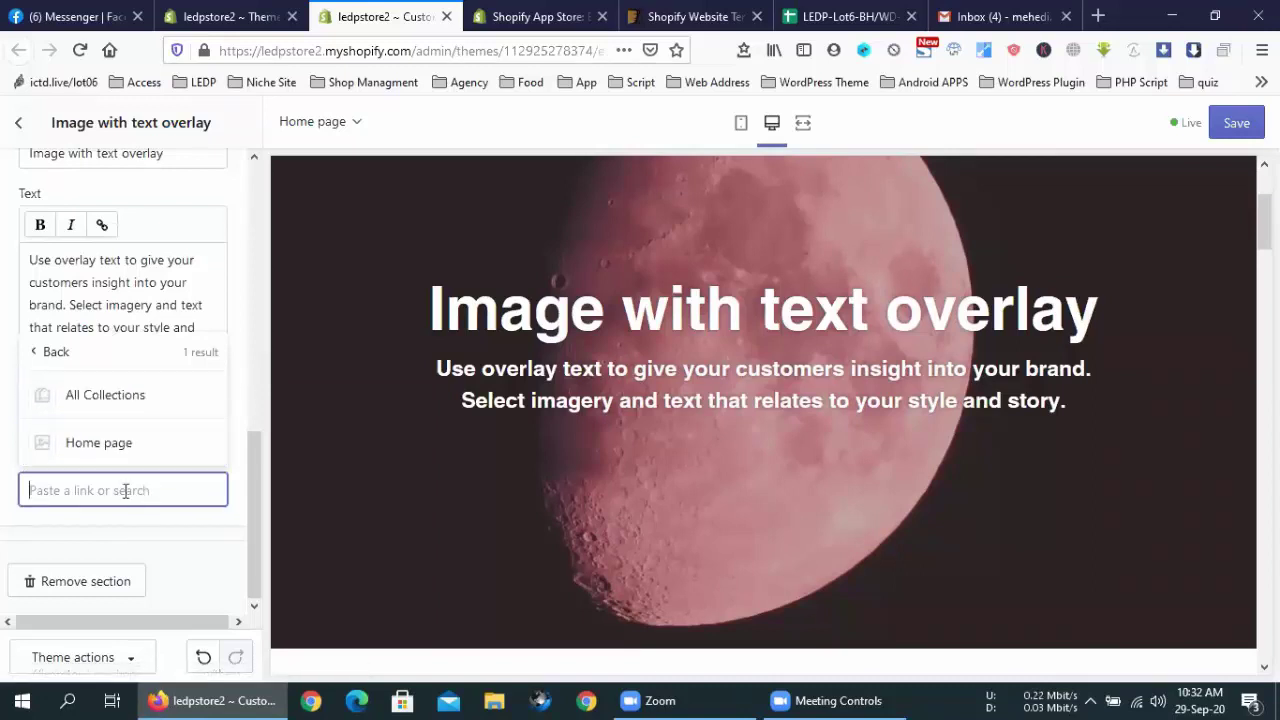
click(45, 352)
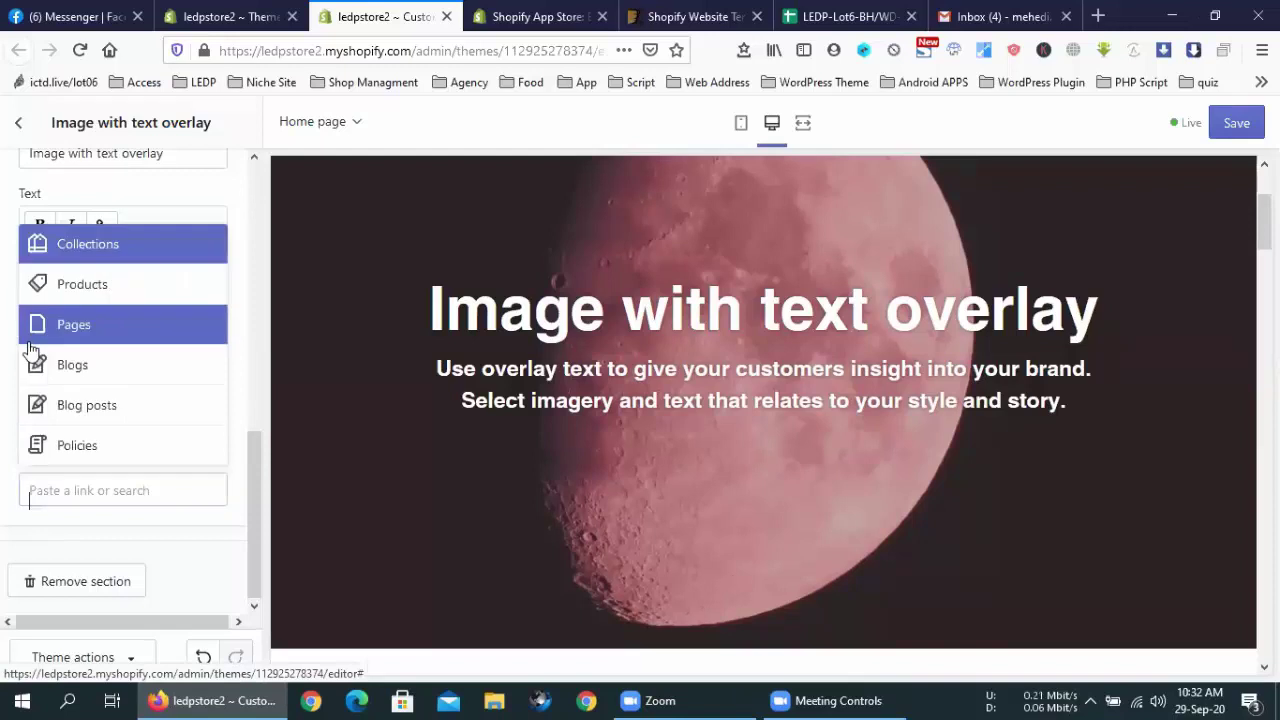
click(87, 290)
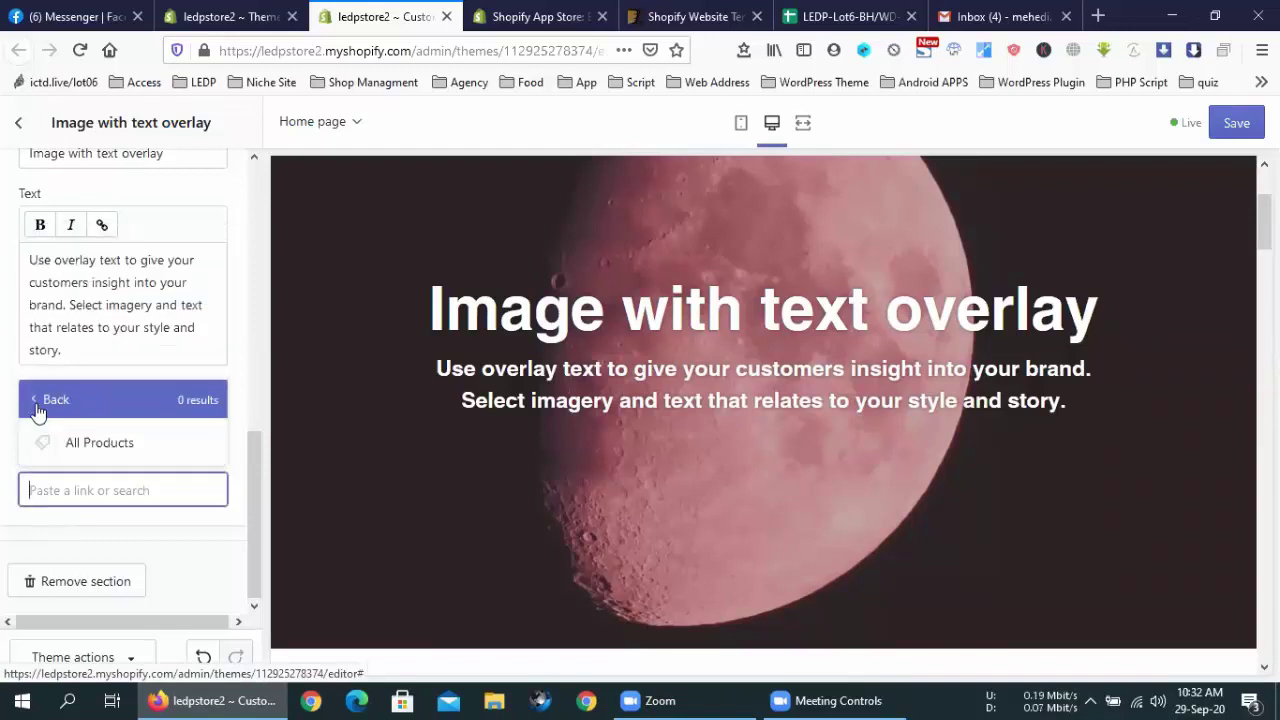
click(42, 400)
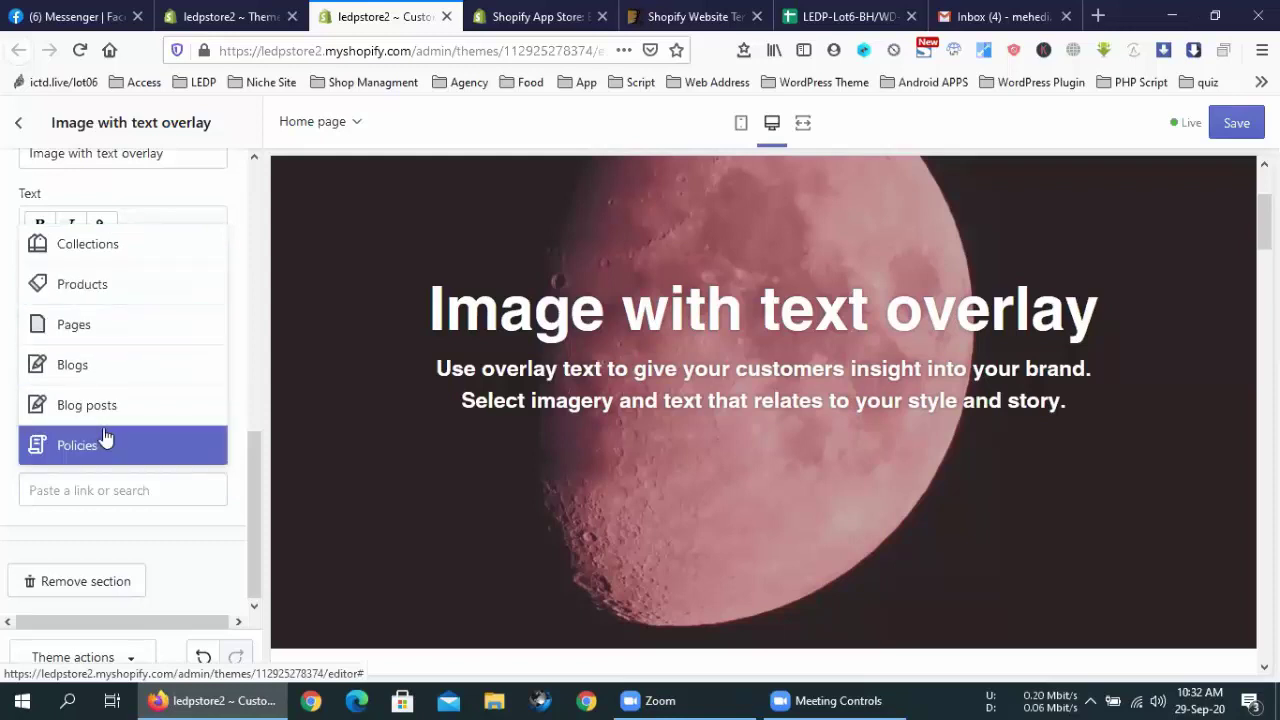
click(208, 491)
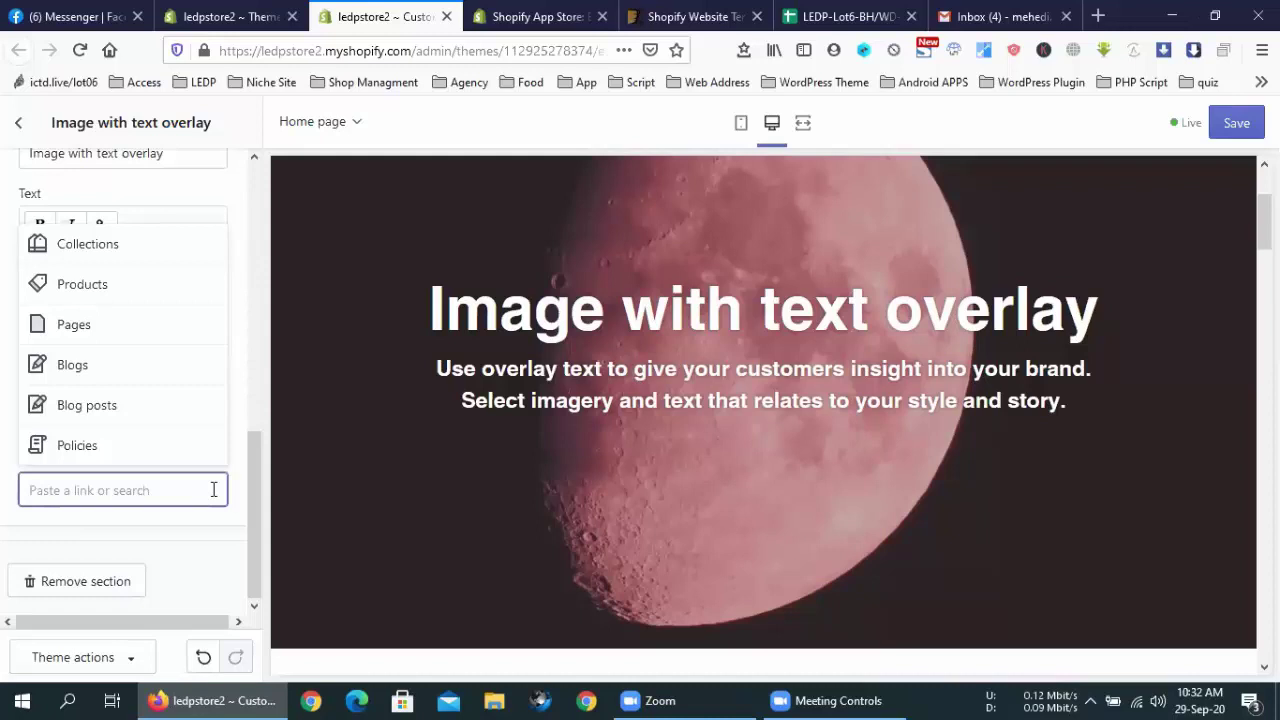
text(https://faceboo)
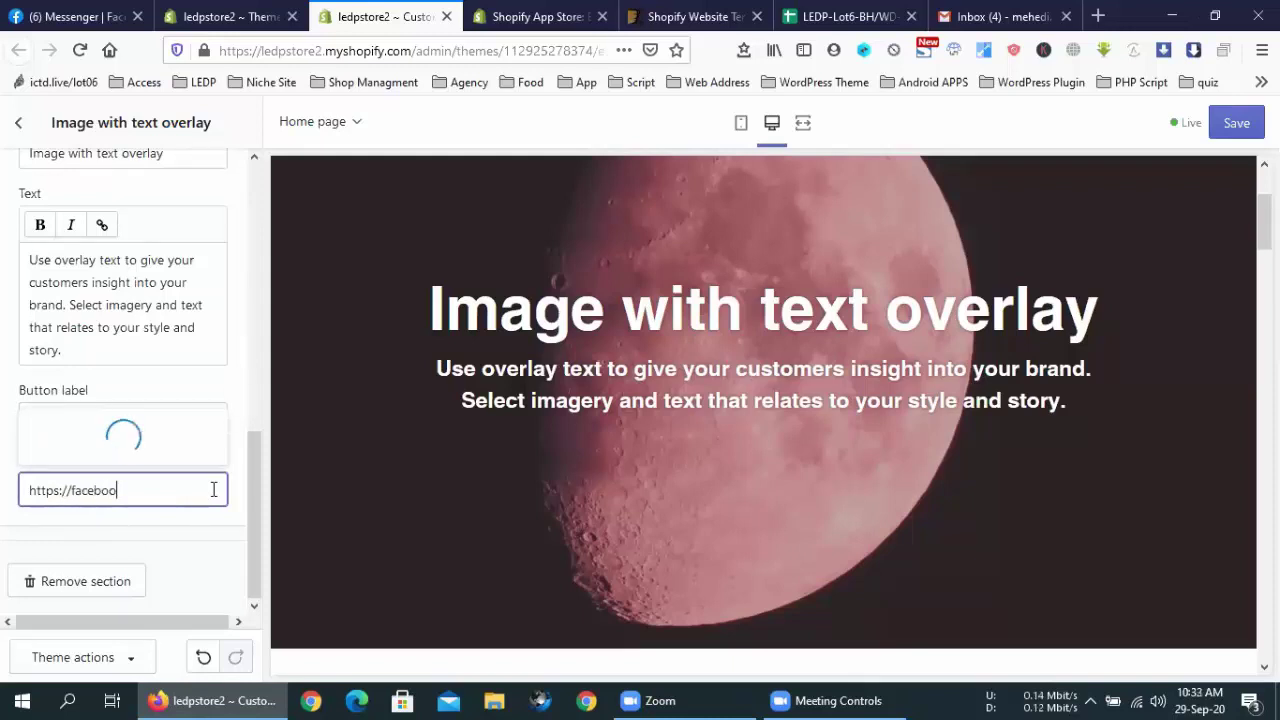
text(k.com)
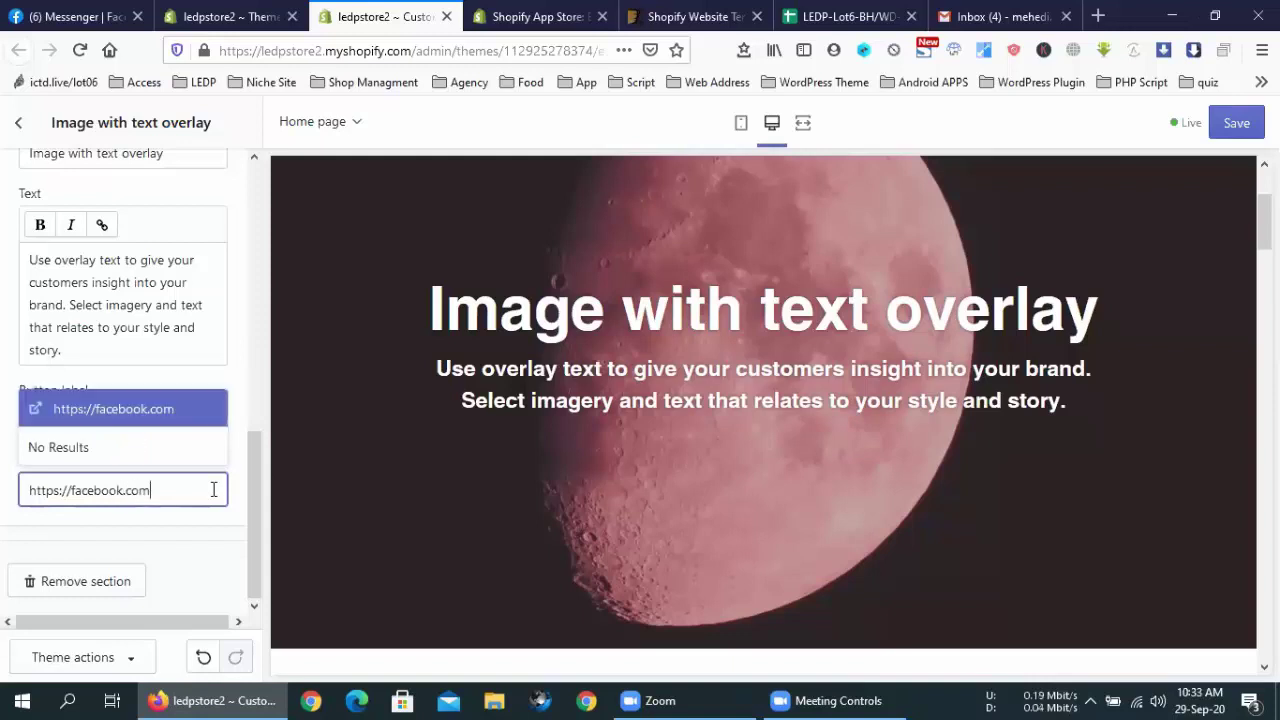
key(Return)
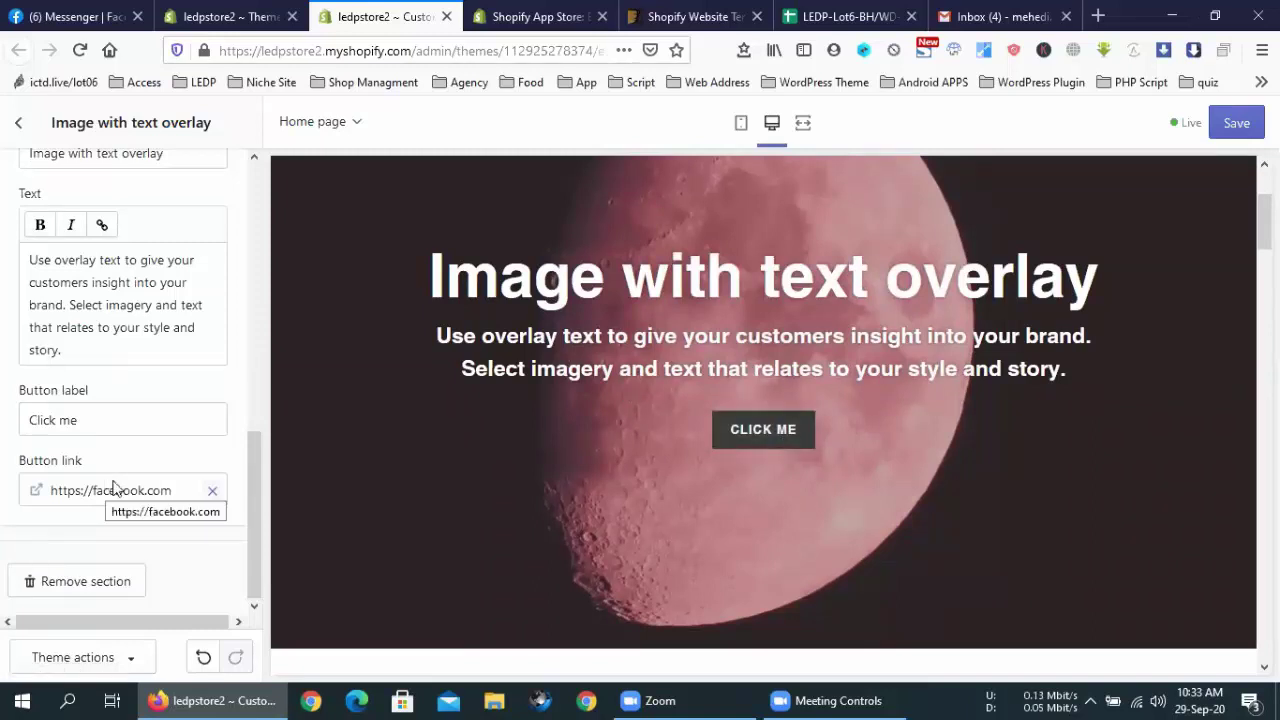
scroll(112, 484, up, 4)
scroll(114, 482, up, 5)
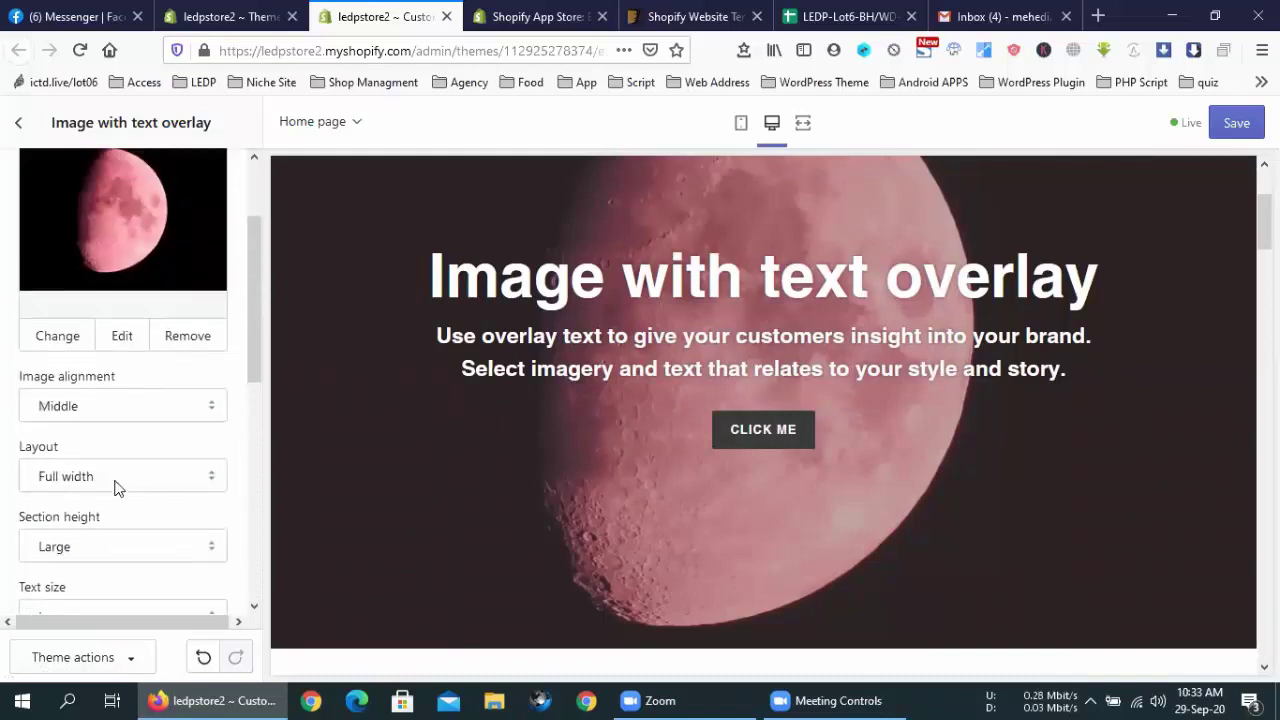
scroll(114, 487, down, 10)
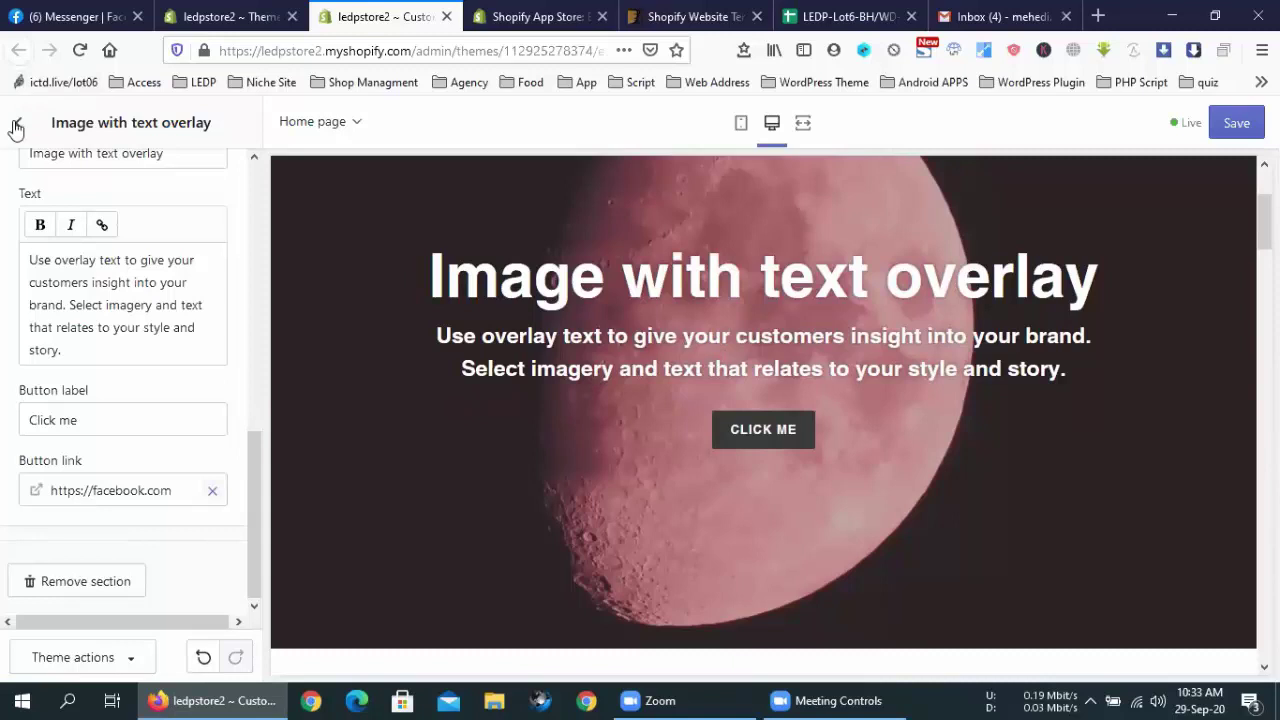
Save the theme changes and copy the store's base web address from the address bar
click(1240, 122)
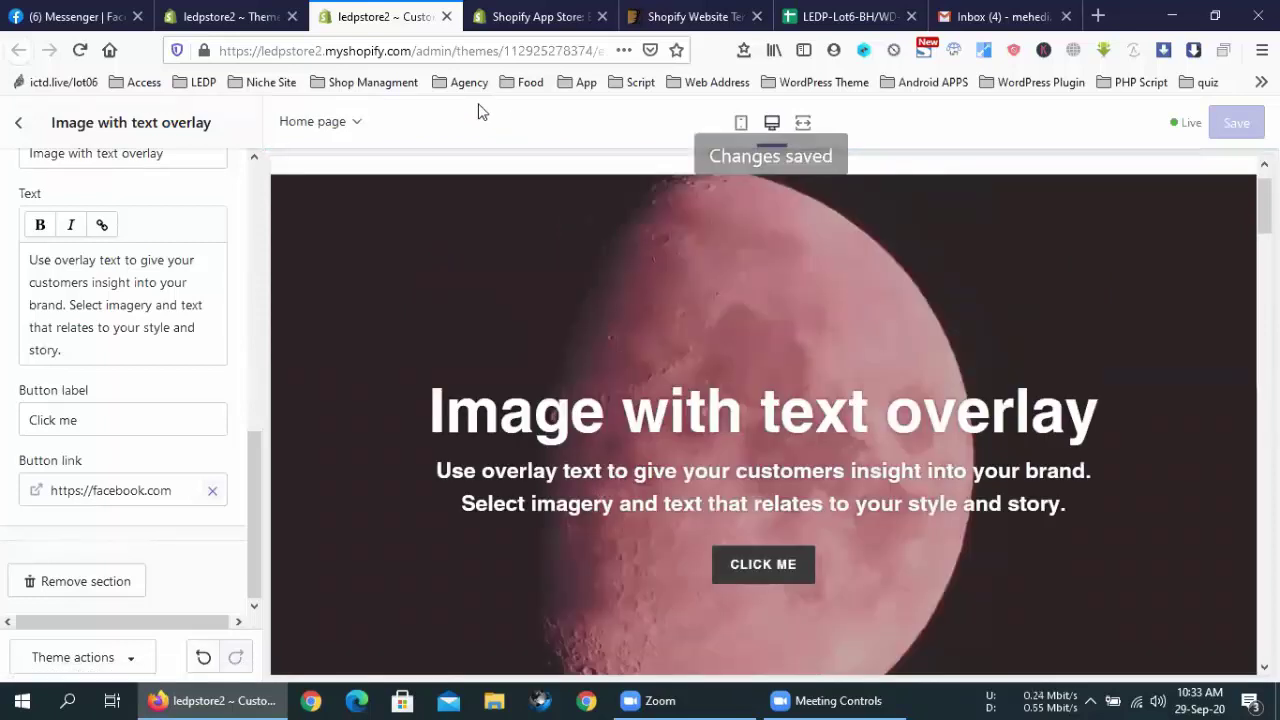
drag(416, 51, 188, 50)
click(297, 50)
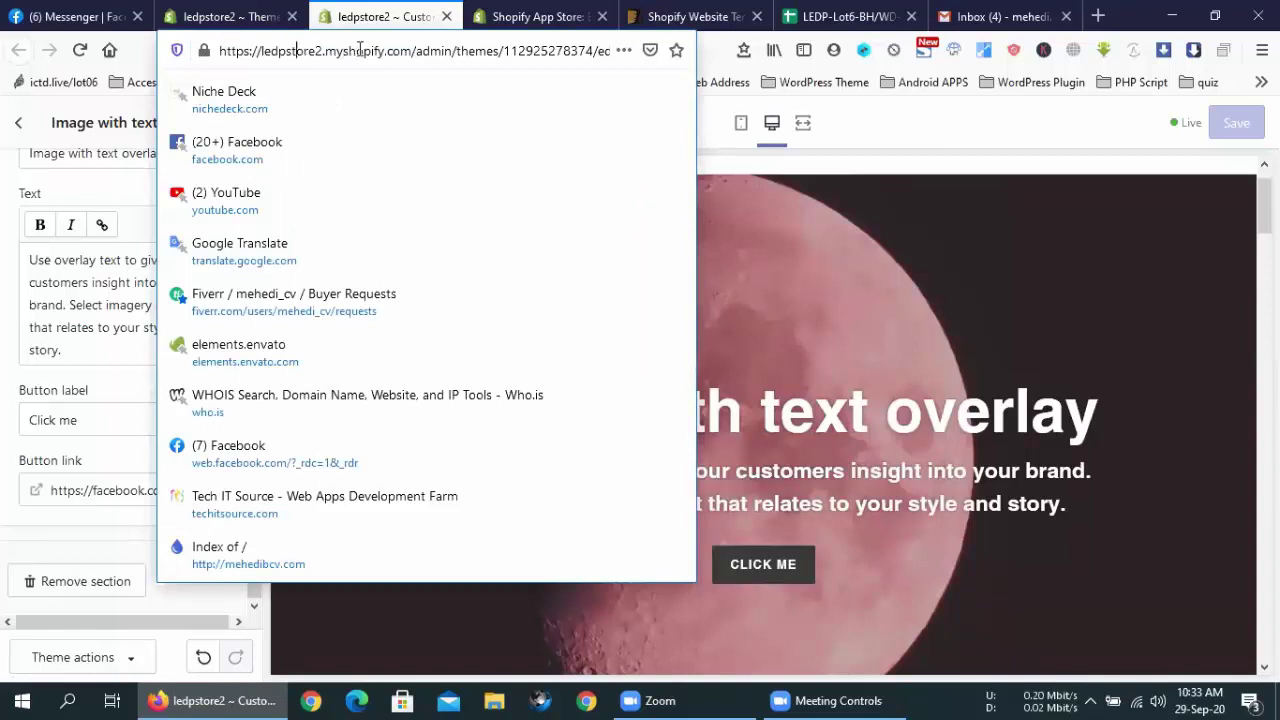
drag(415, 50, 190, 52)
right_click(308, 60)
click(340, 118)
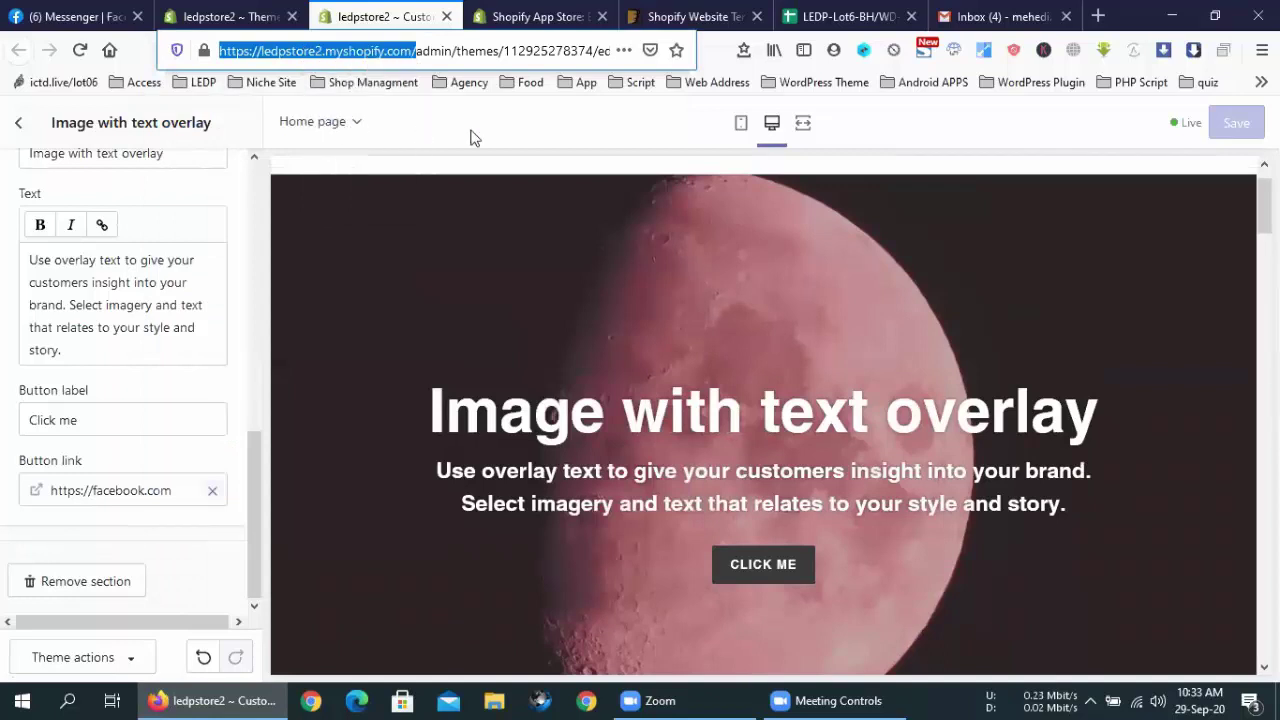
click(547, 136)
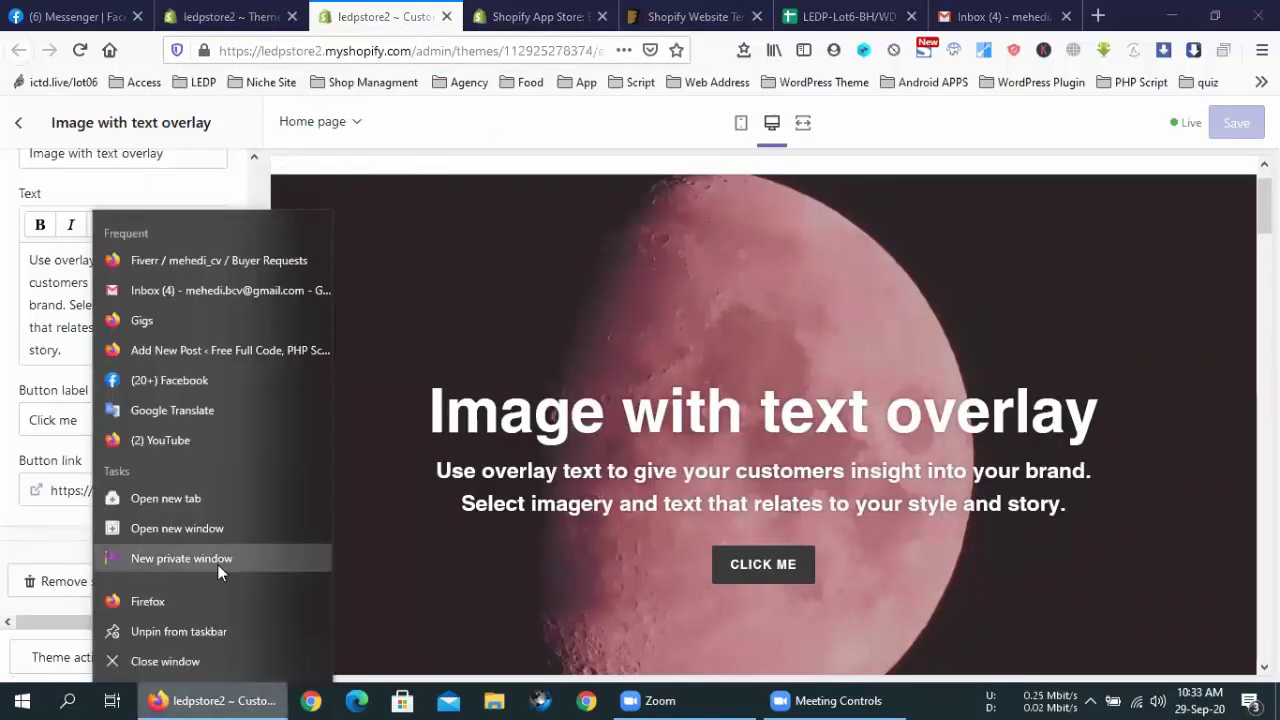
Load the store URL in a new private window, showing the Coming Soon page, then return
click(217, 564)
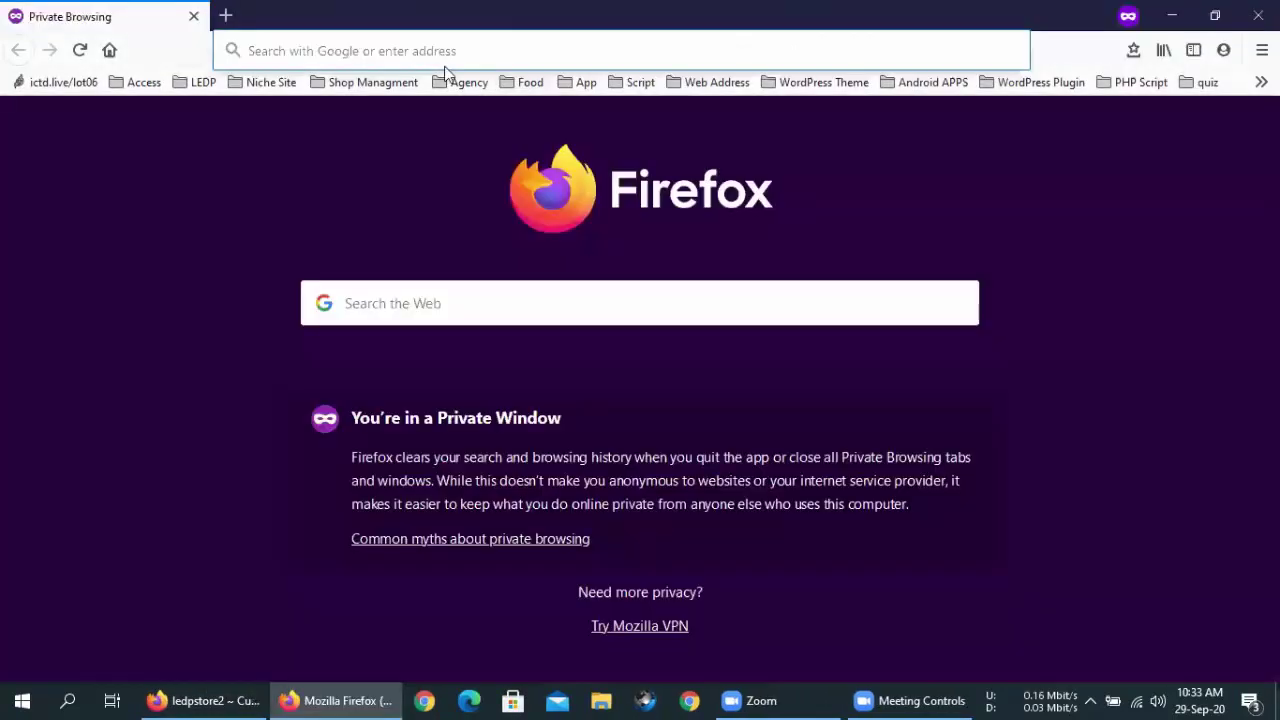
text(led)
key(Return)
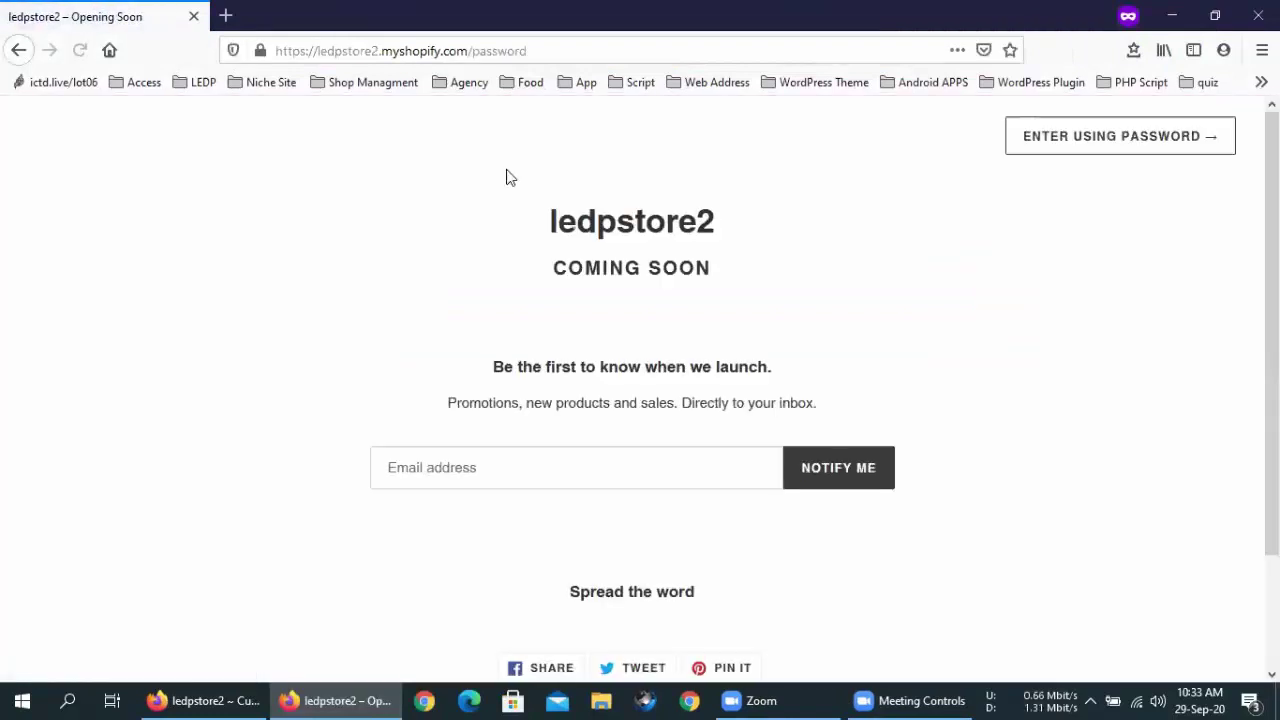
scroll(487, 399, down, 2)
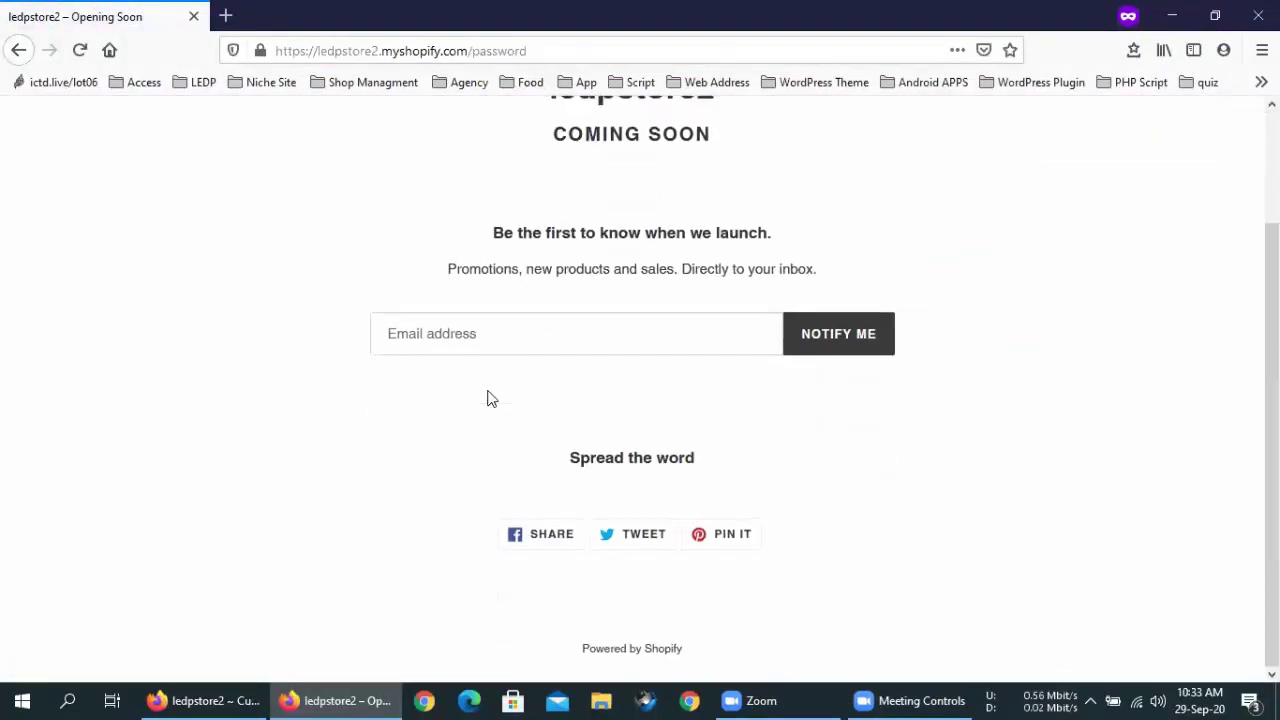
scroll(487, 398, up, 2)
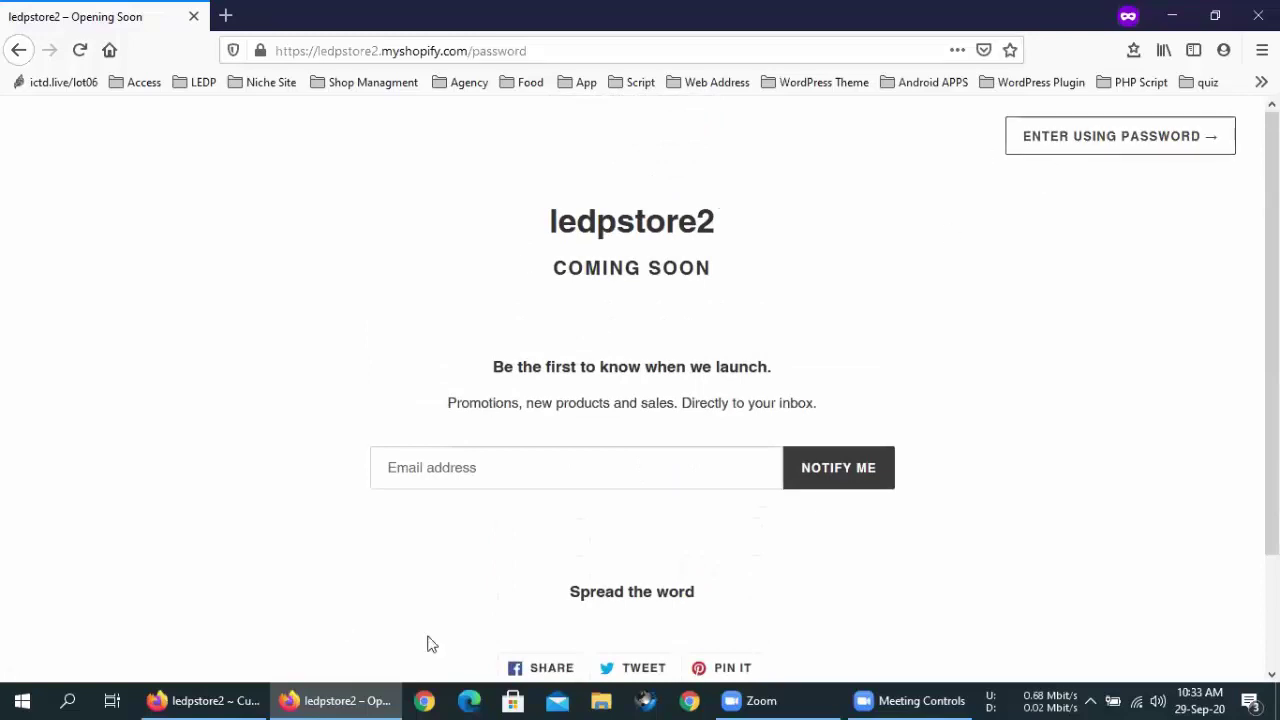
click(195, 698)
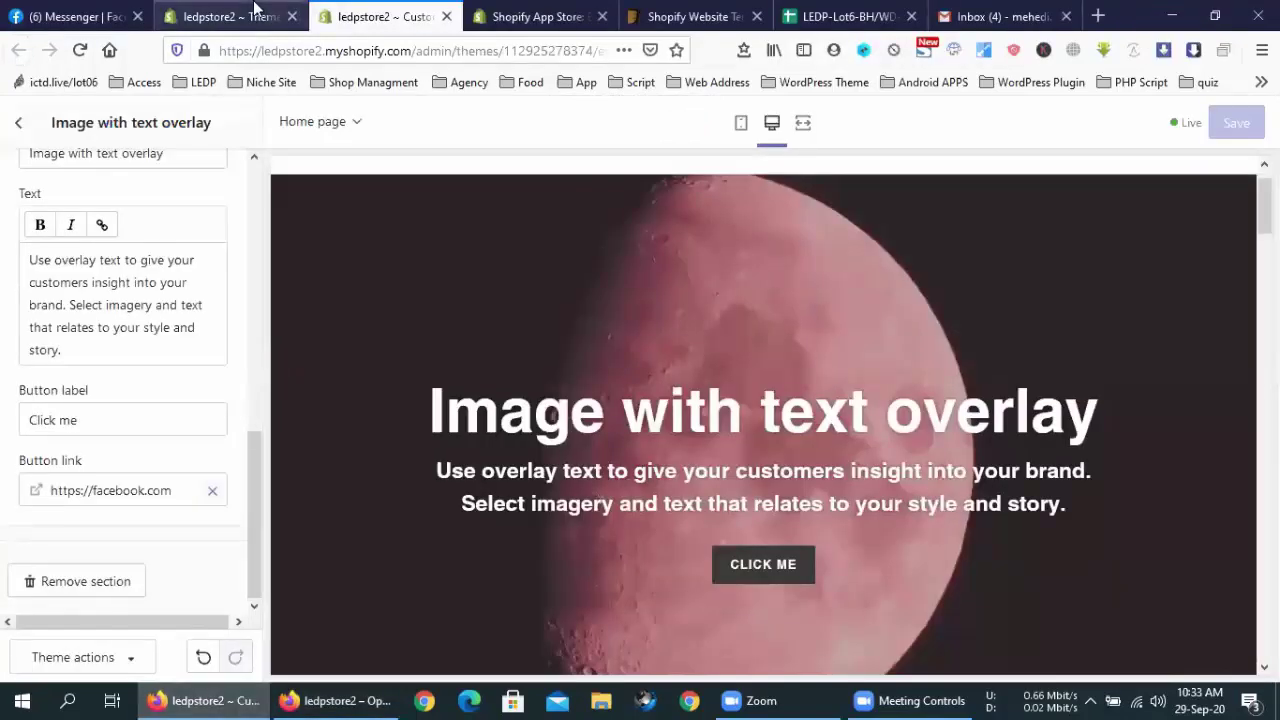
Switch to the Themes admin page and select the password-protected notice title
click(235, 16)
scroll(488, 310, up, 3)
drag(360, 316, 643, 319)
click(643, 319)
triple_click(643, 319)
click(643, 319)
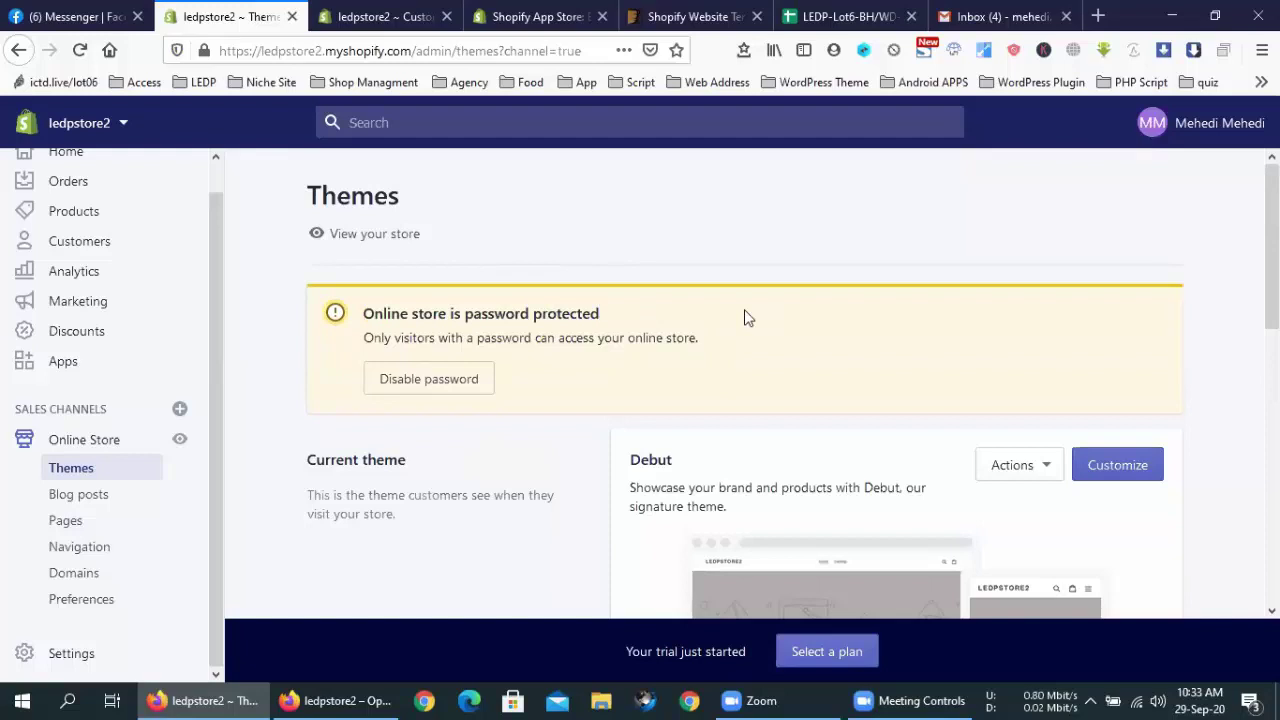
Open Preferences via Disable password and inspect the visitor message and store password fields
click(411, 388)
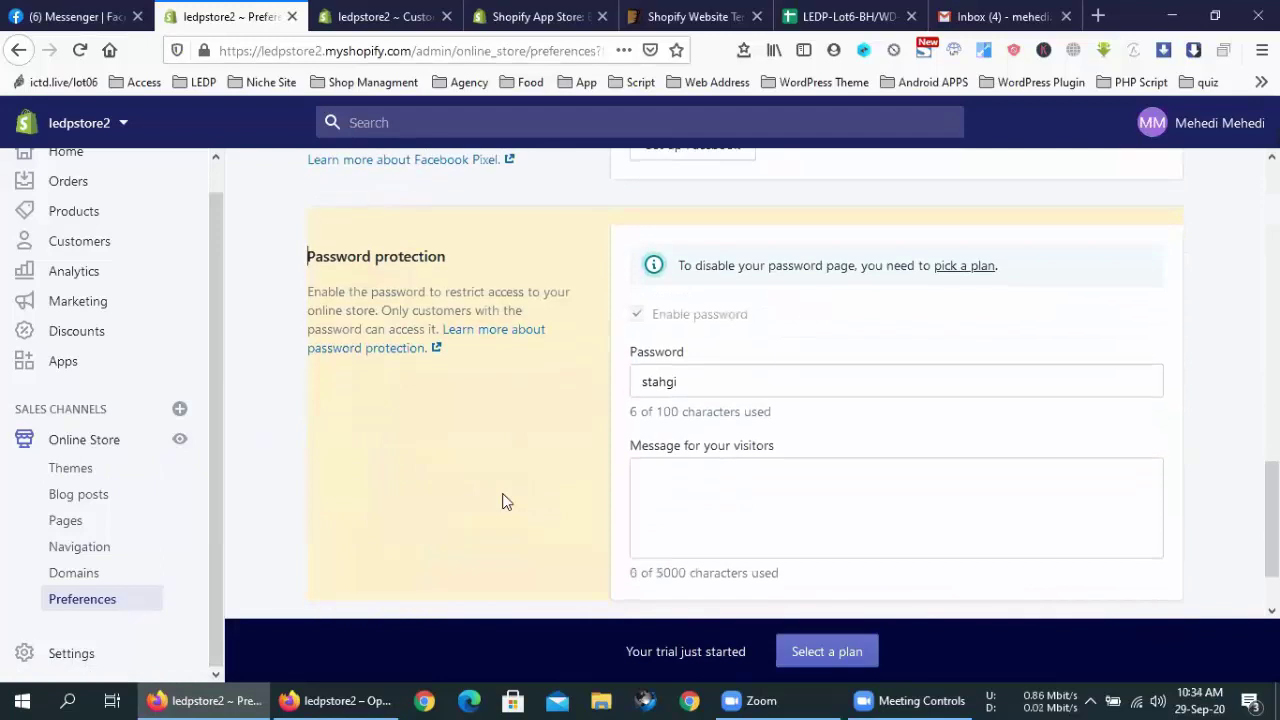
scroll(459, 272, up, 15)
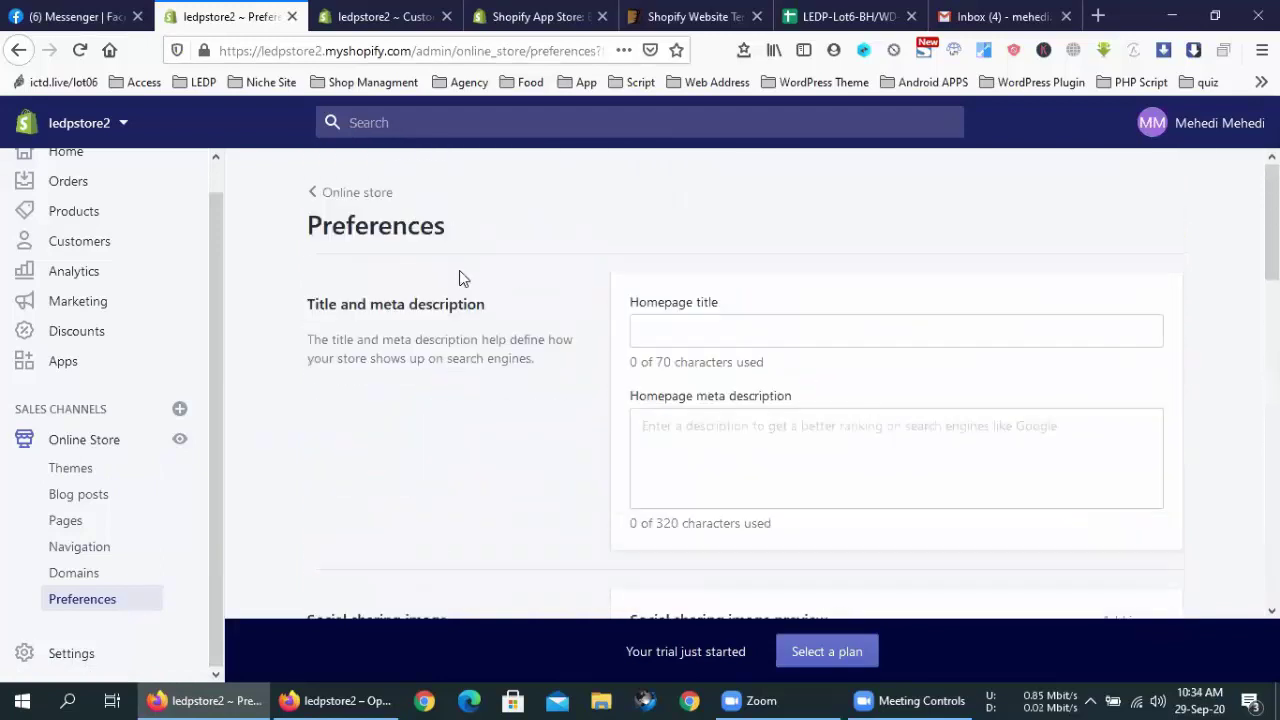
click(70, 466)
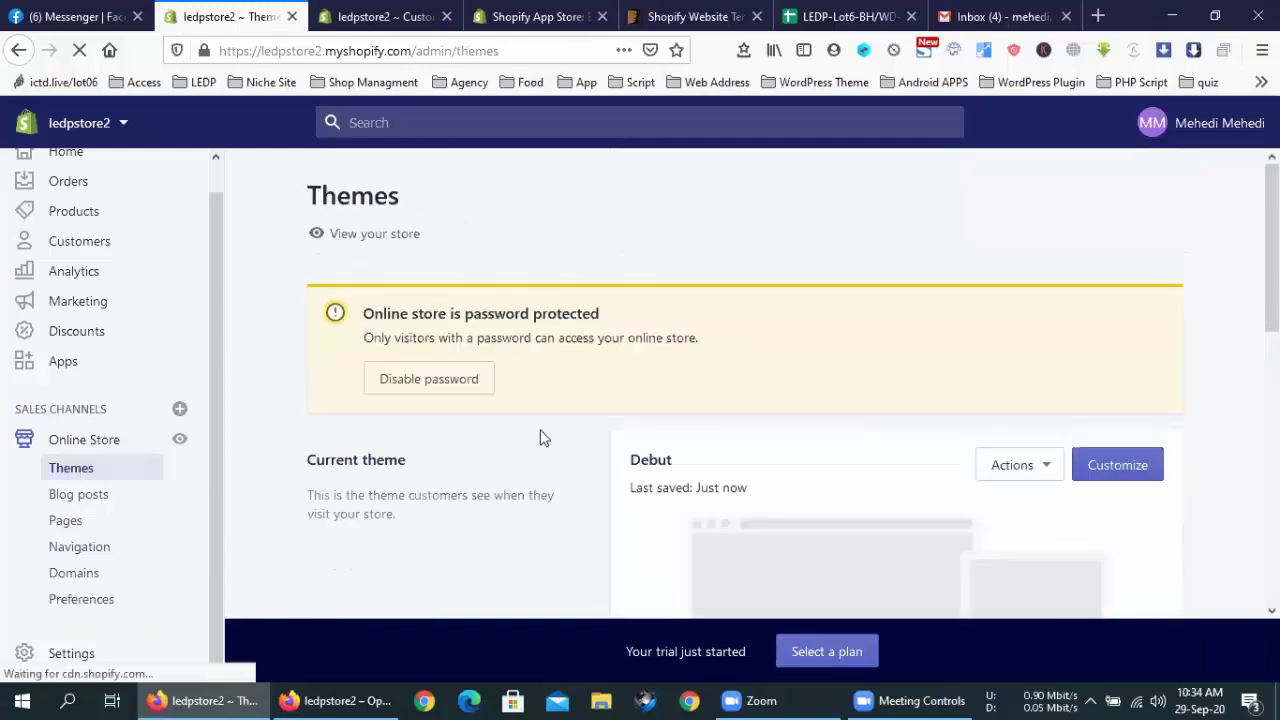
click(451, 390)
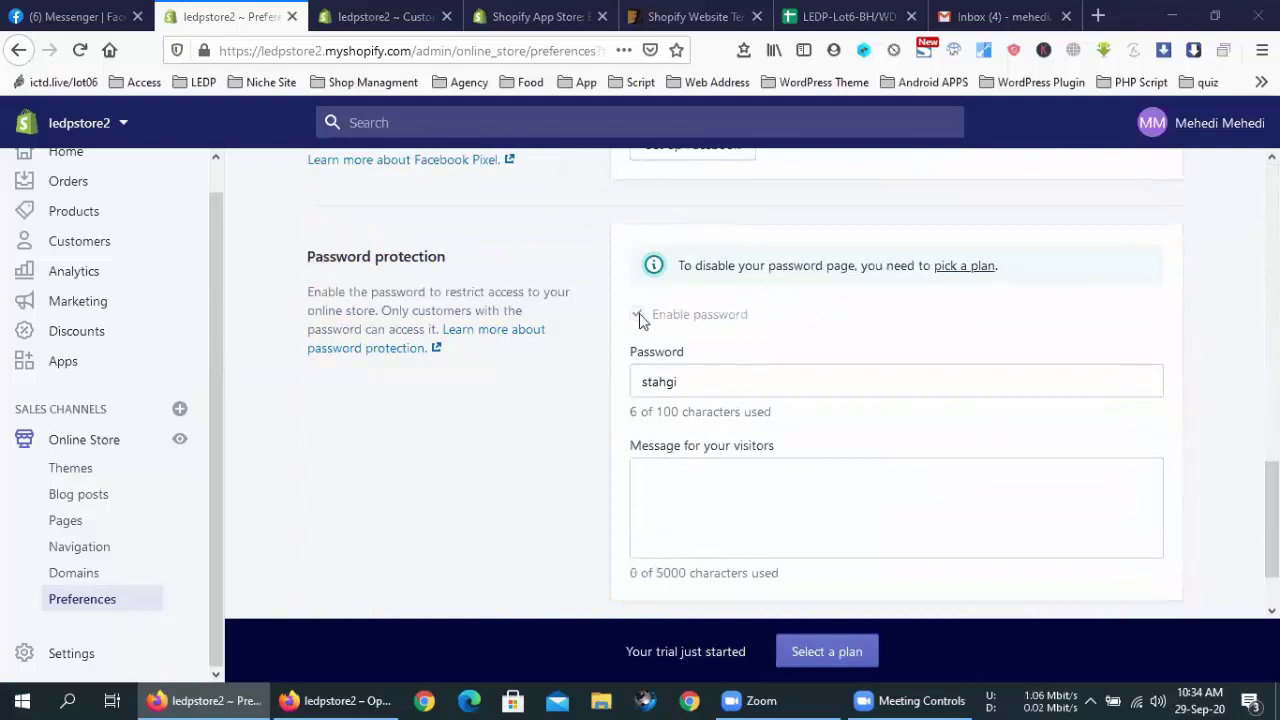
click(680, 471)
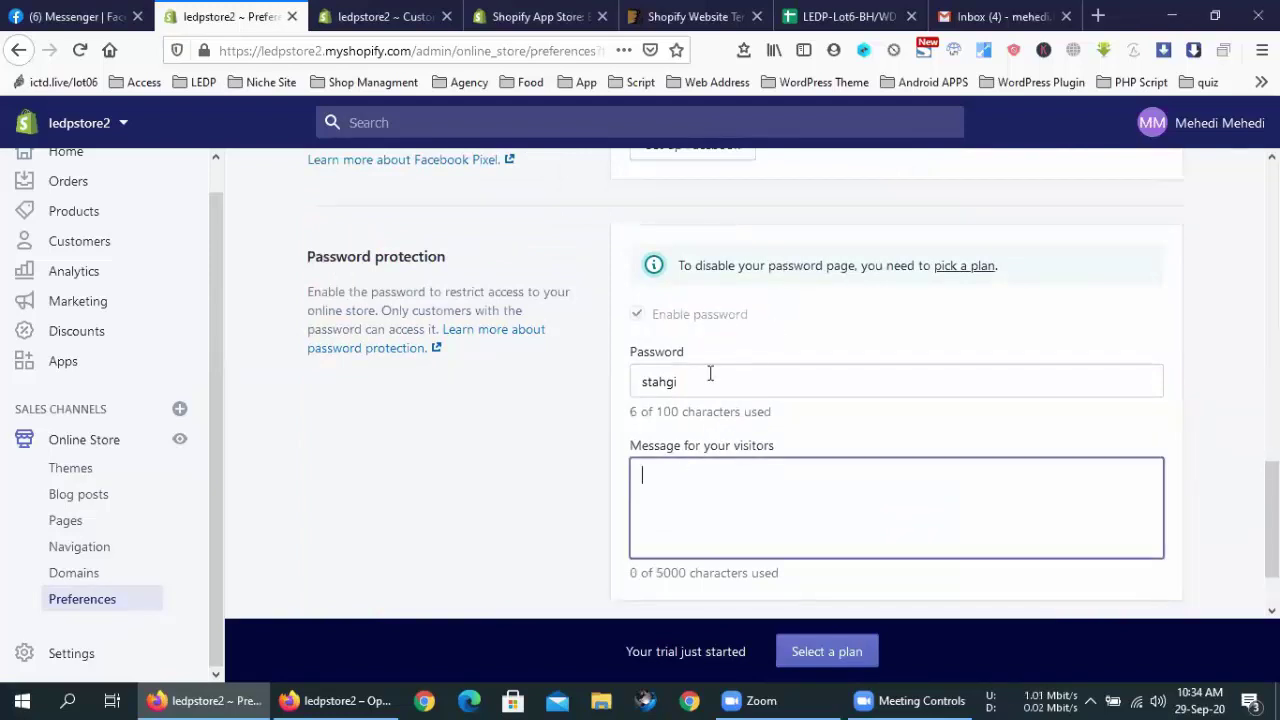
scroll(709, 371, down, 1)
double_click(717, 292)
click(476, 418)
scroll(510, 372, up, 3)
scroll(510, 372, up, 6)
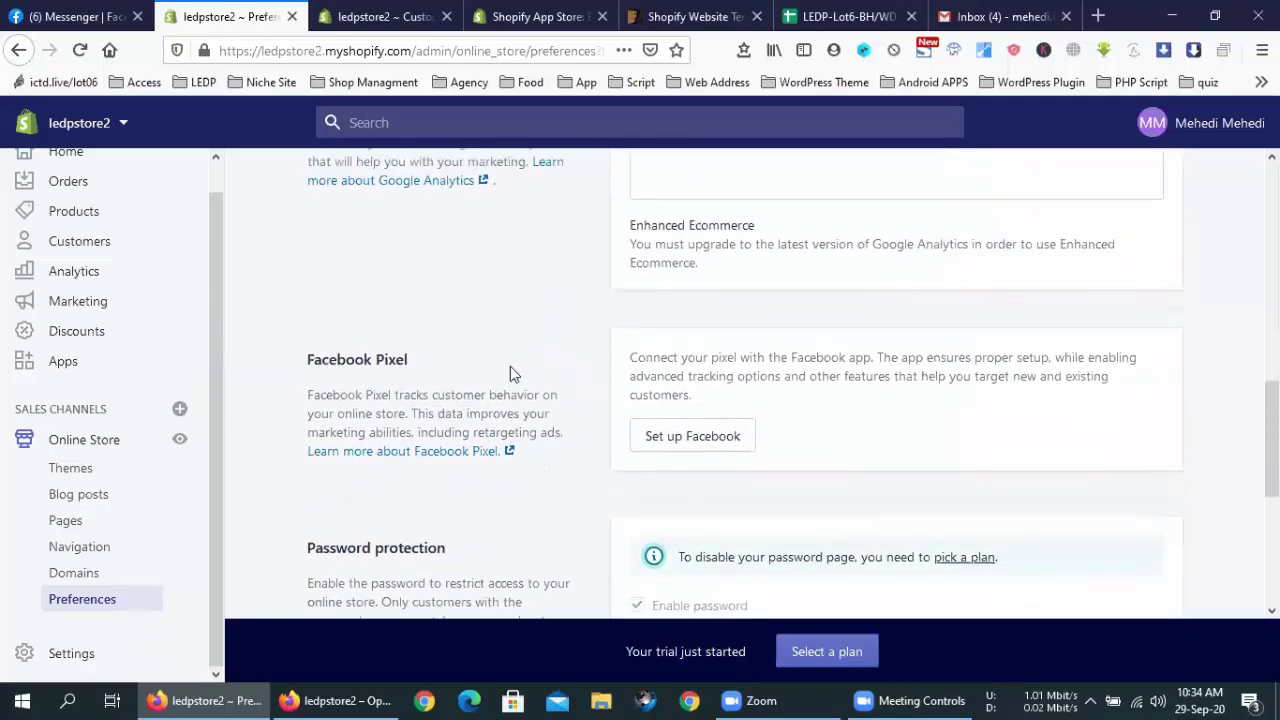
scroll(512, 372, up, 3)
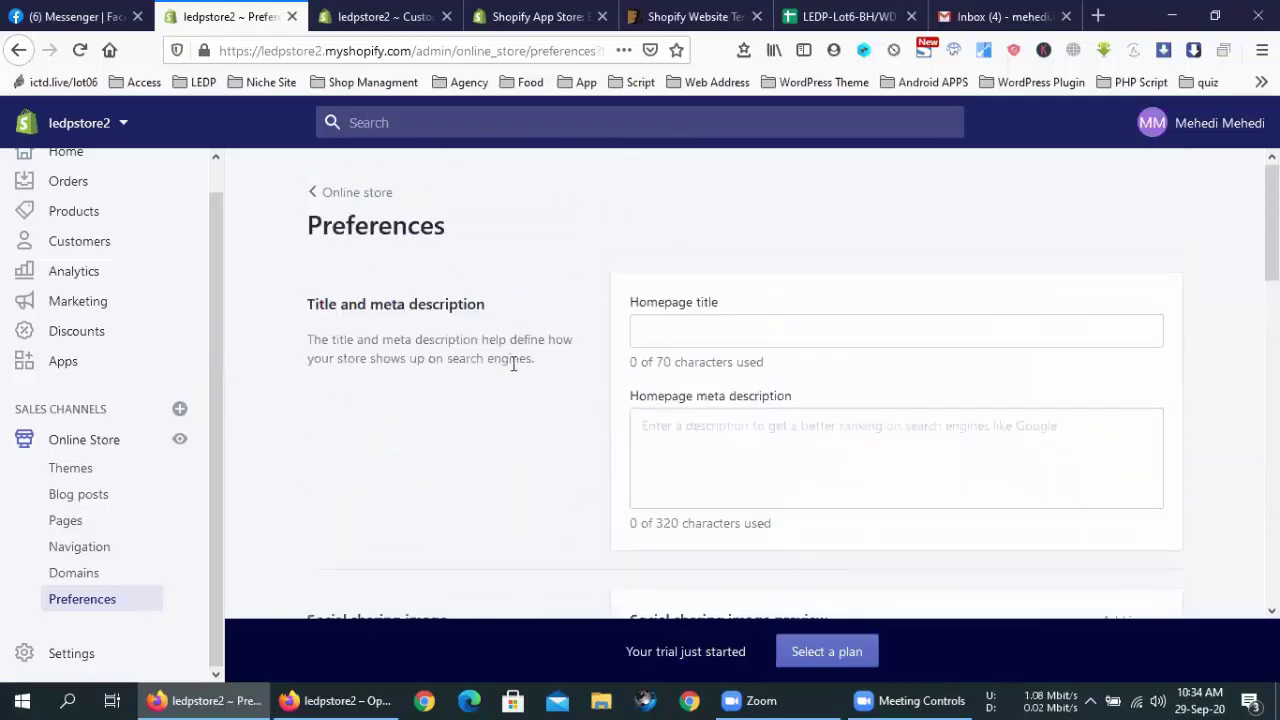
Enter 'LEDP Store' as the homepage title
click(745, 337)
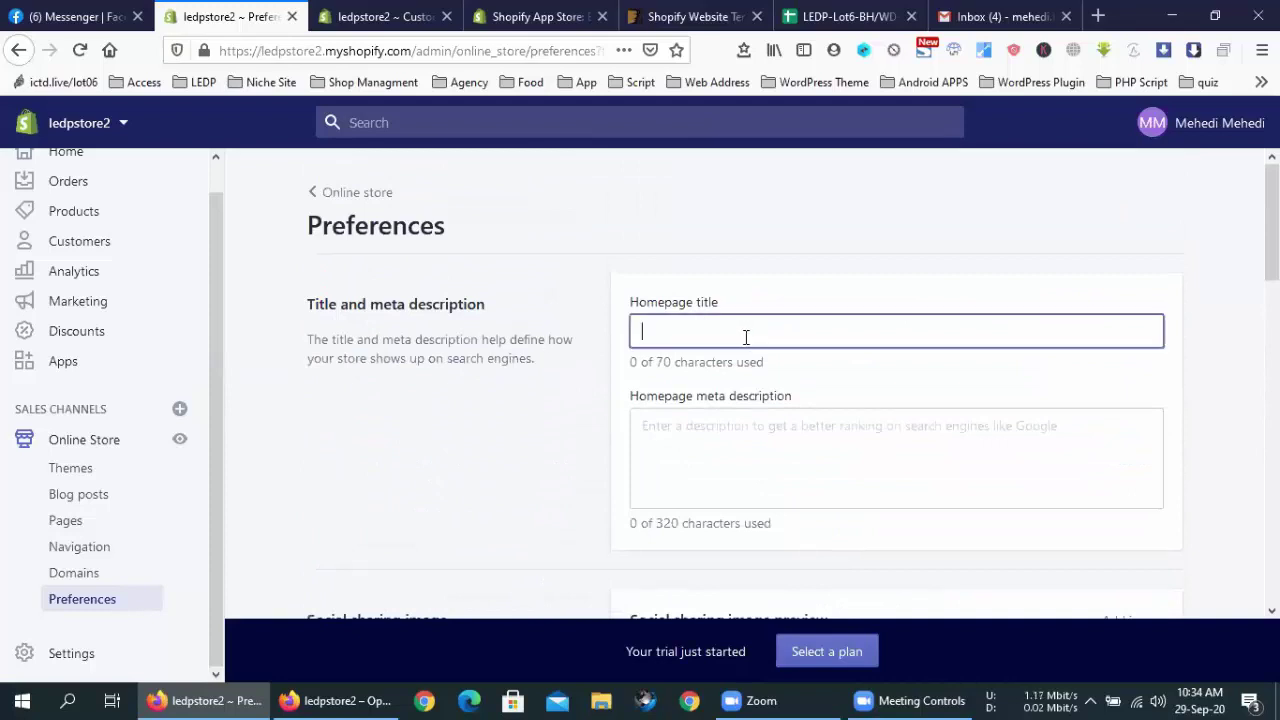
text(LED)
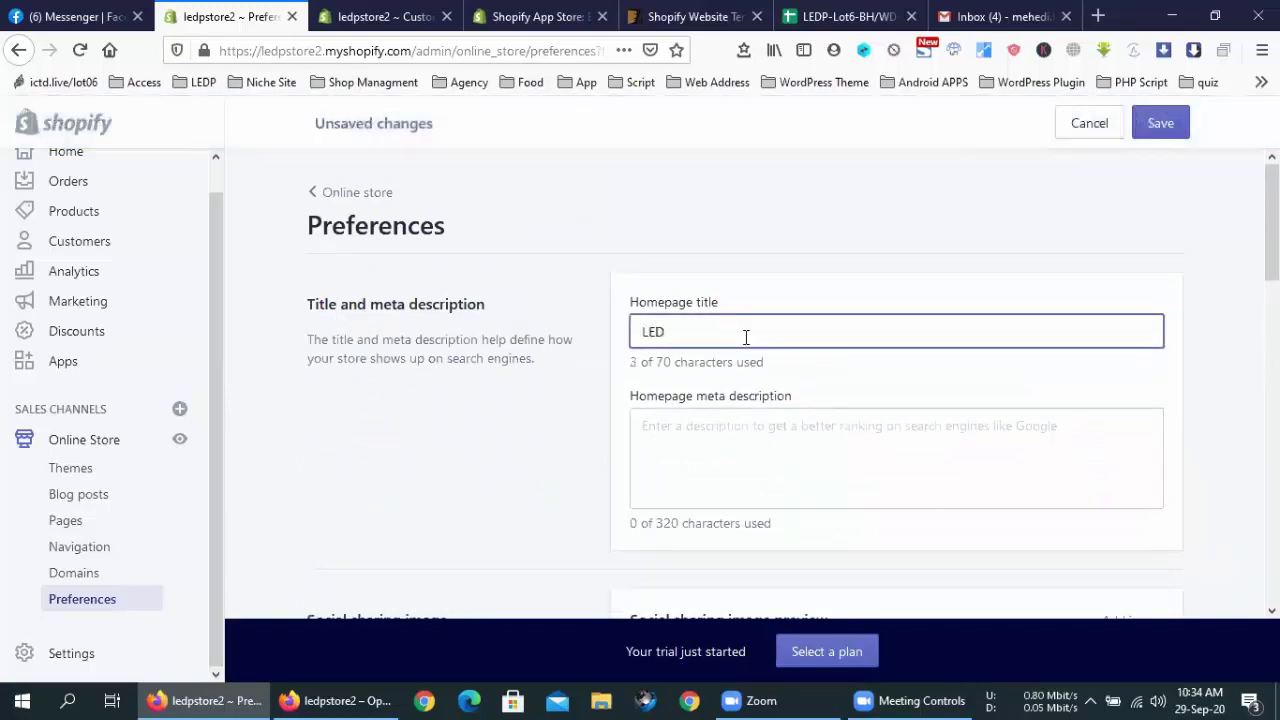
text(P Sto)
key(BackSpace)
text(re)
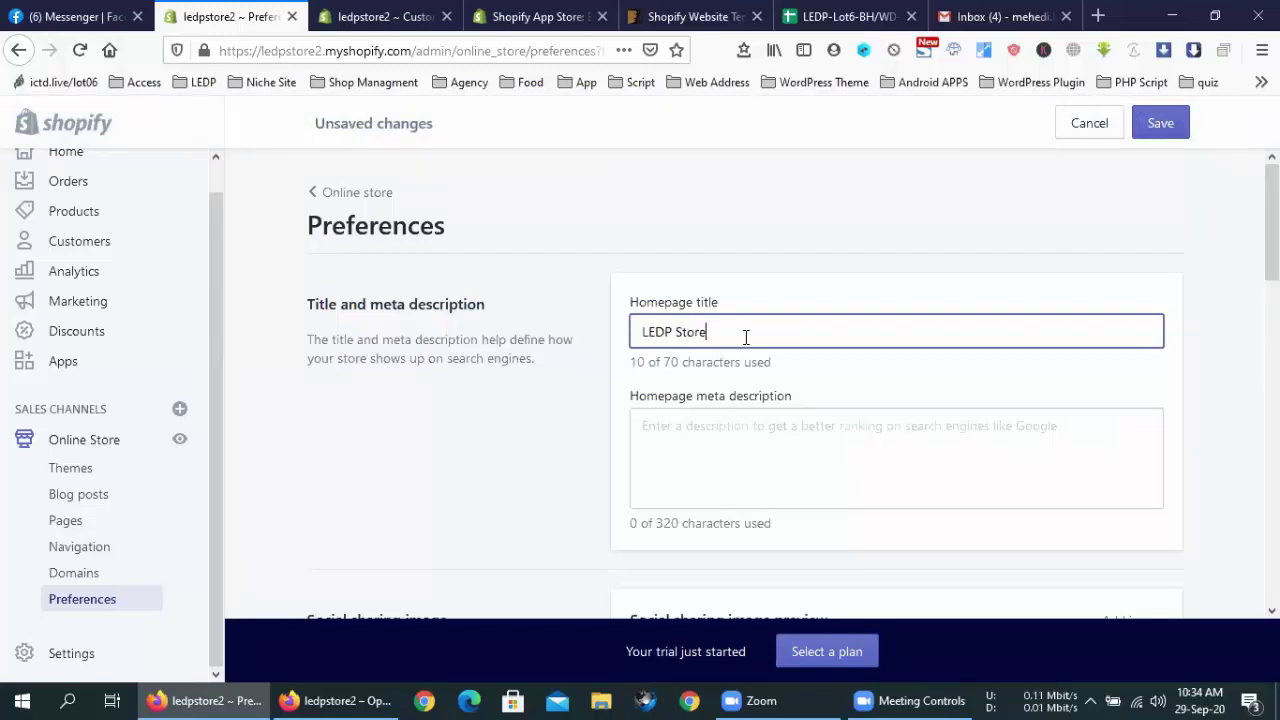
Copy the 'LEDP Store' title and paste it into the homepage meta description
click(818, 442)
triple_click(755, 331)
key(ctrl+c)
click(729, 471)
key(ctrl+v)
key(ctrl+v)
key(ctrl+v)
key(ctrl+v)
key(ctrl+v)
key(ctrl+v)
key(ctrl+v)
key(ctrl+v)
key(ctrl+v)
key(ctrl+v)
key(ctrl+v)
key(ctrl+v)
key(ctrl+v)
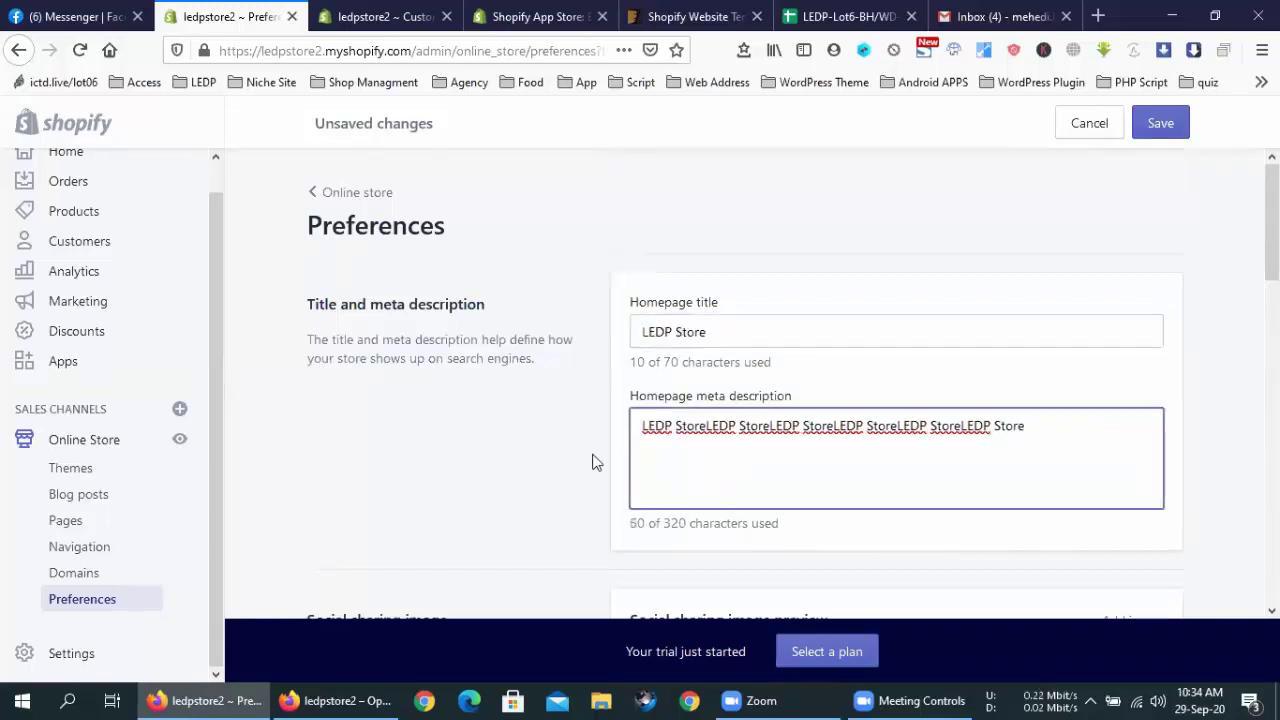
click(519, 458)
Check the store password field and save the online store preferences
scroll(520, 457, down, 3)
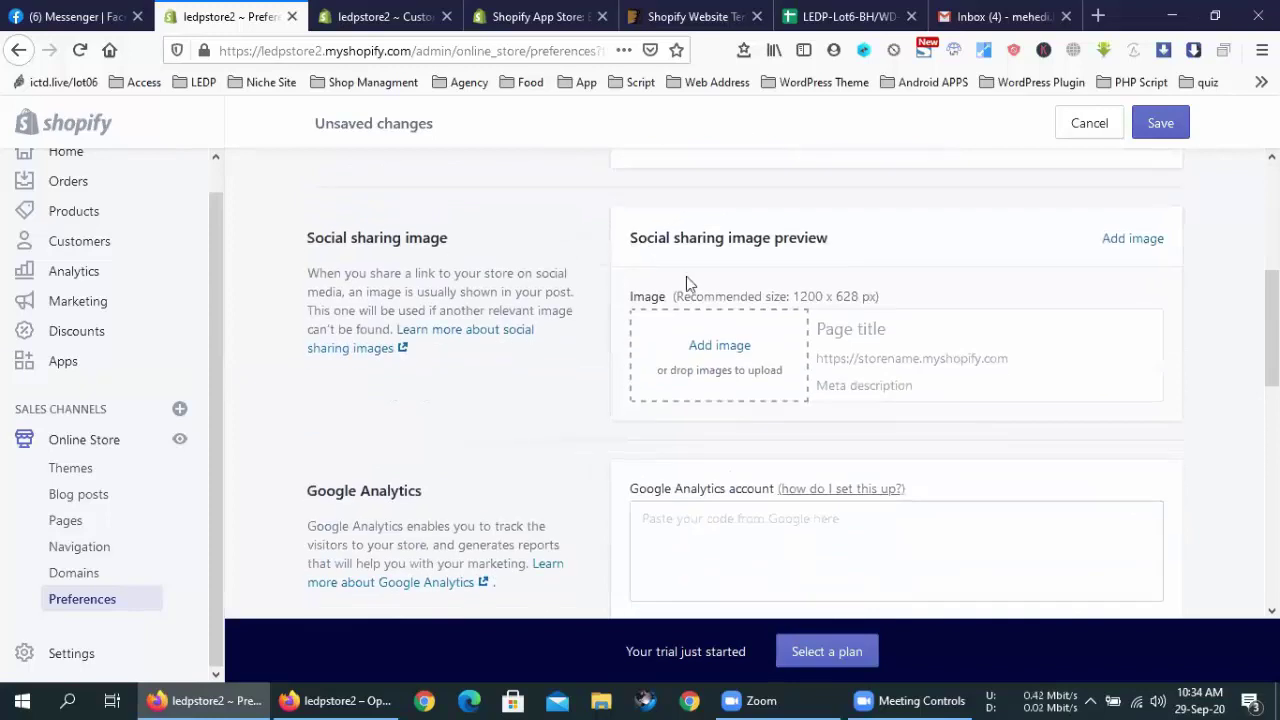
scroll(600, 402, down, 2)
scroll(596, 402, down, 5)
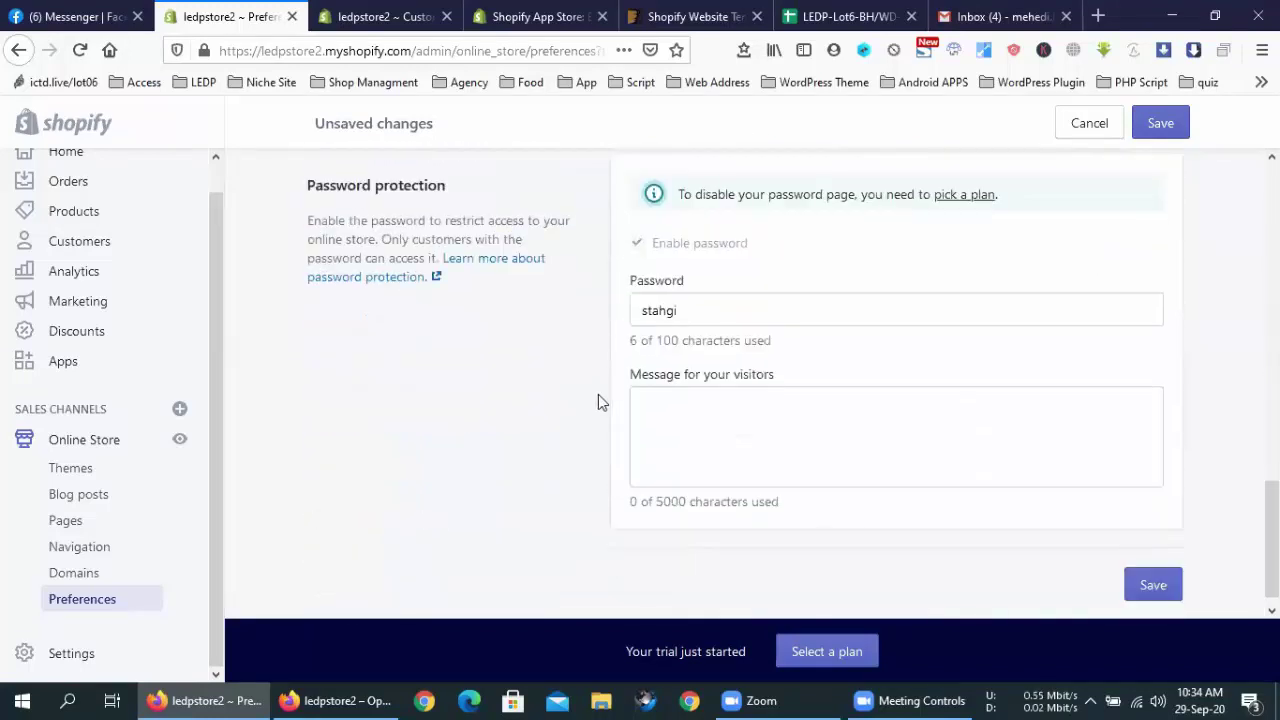
click(726, 291)
double_click(711, 287)
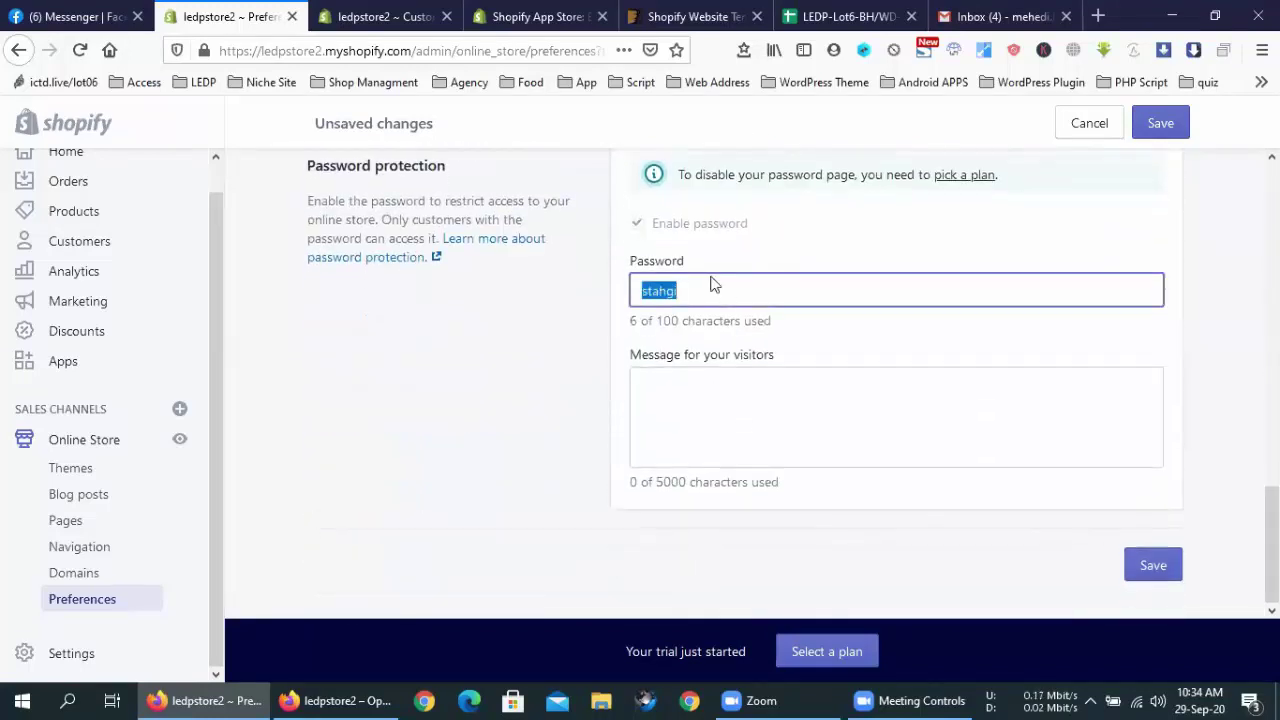
click(636, 229)
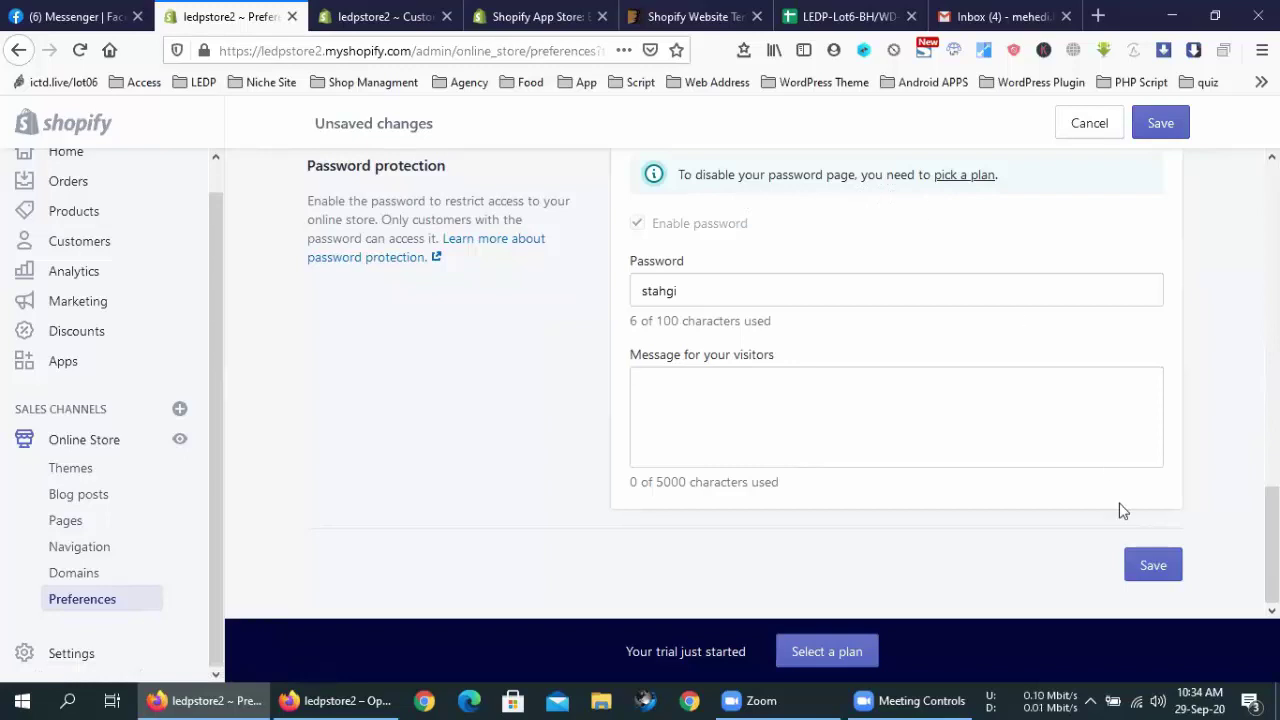
click(1158, 570)
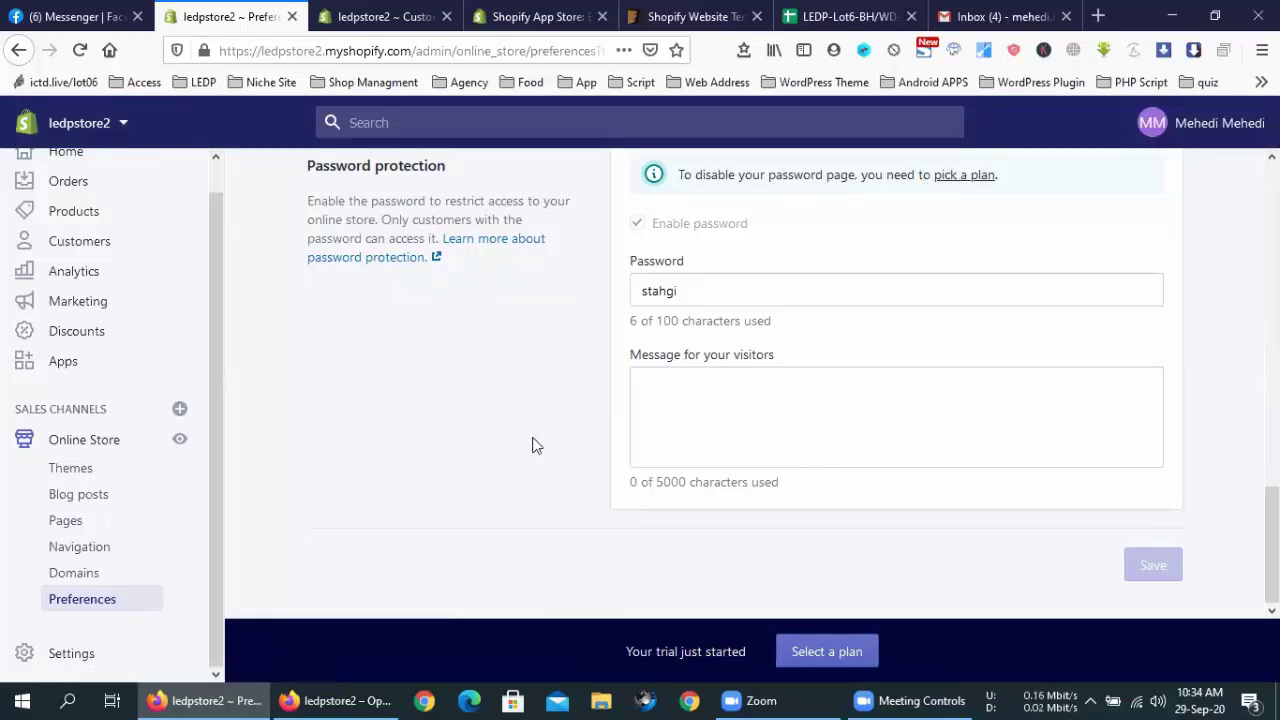
In the private window, reload the storefront and strip the password path to load the home address
click(335, 700)
right_click(280, 230)
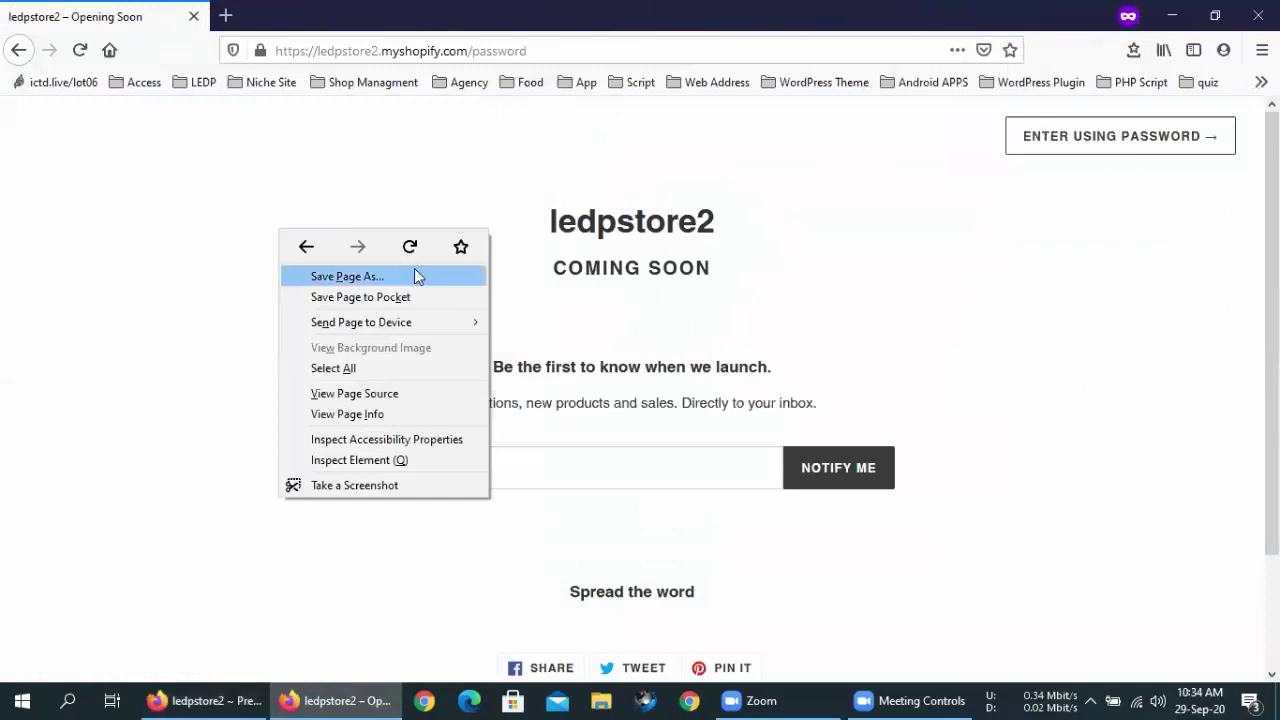
click(420, 252)
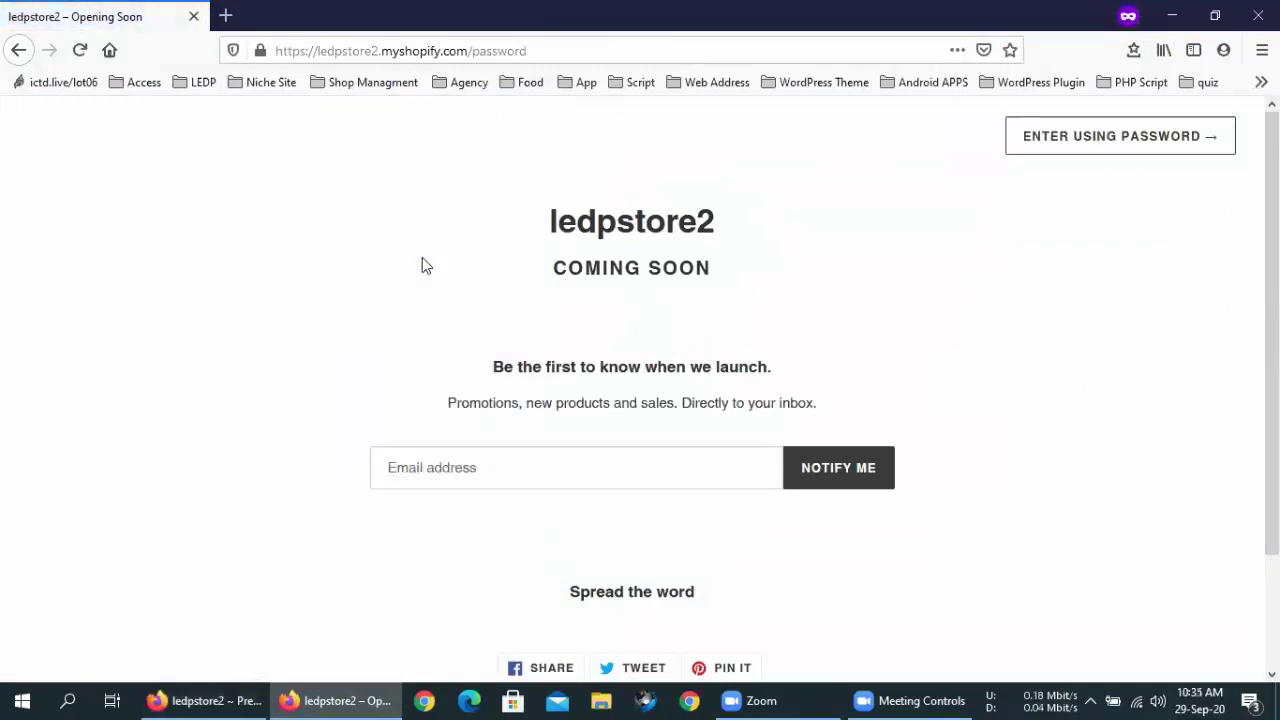
drag(468, 50, 706, 49)
key(BackSpace)
key(Return)
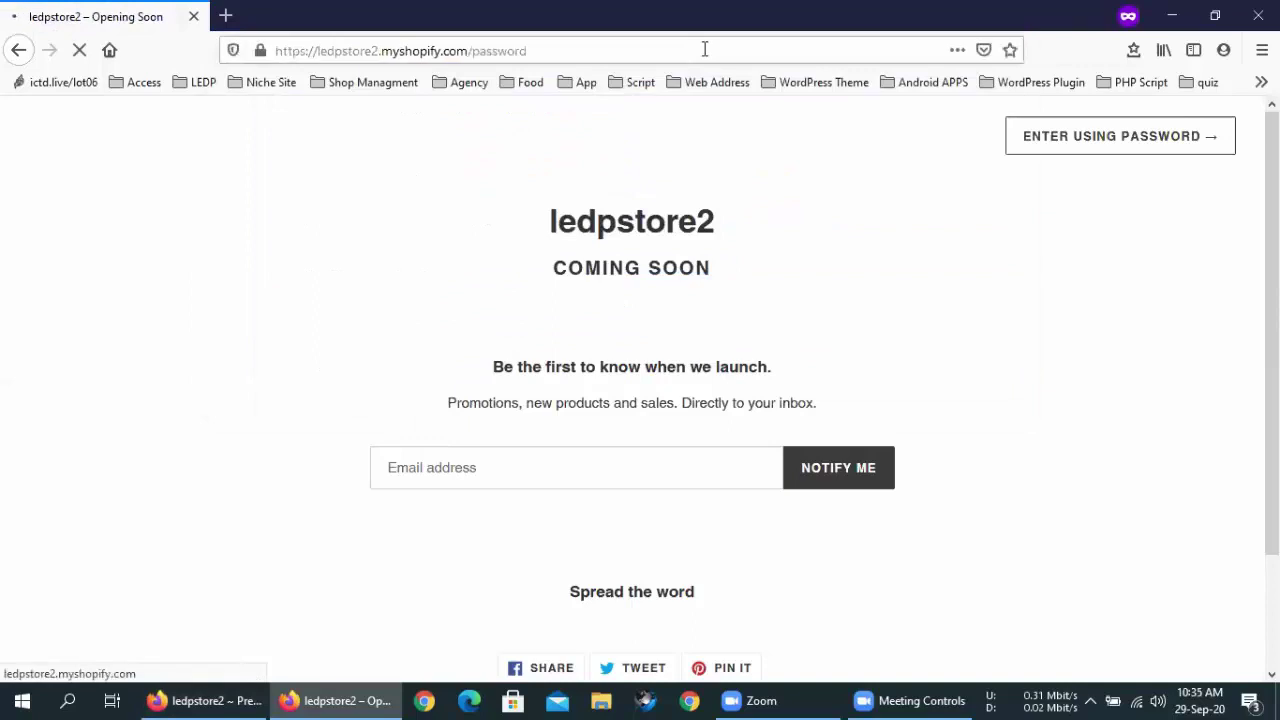
Go from Preferences through the pick-a-plan page to Online Store > Themes and the Customize tab
click(205, 700)
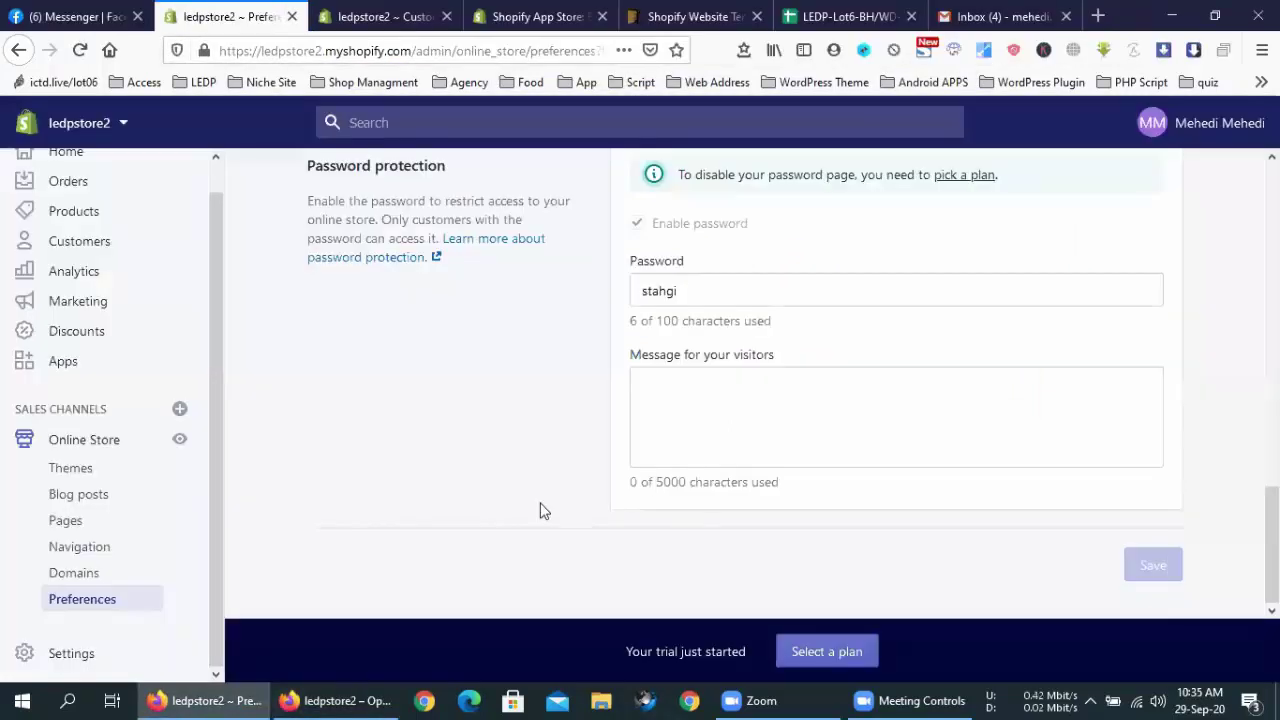
scroll(540, 510, up, 4)
scroll(540, 510, down, 1)
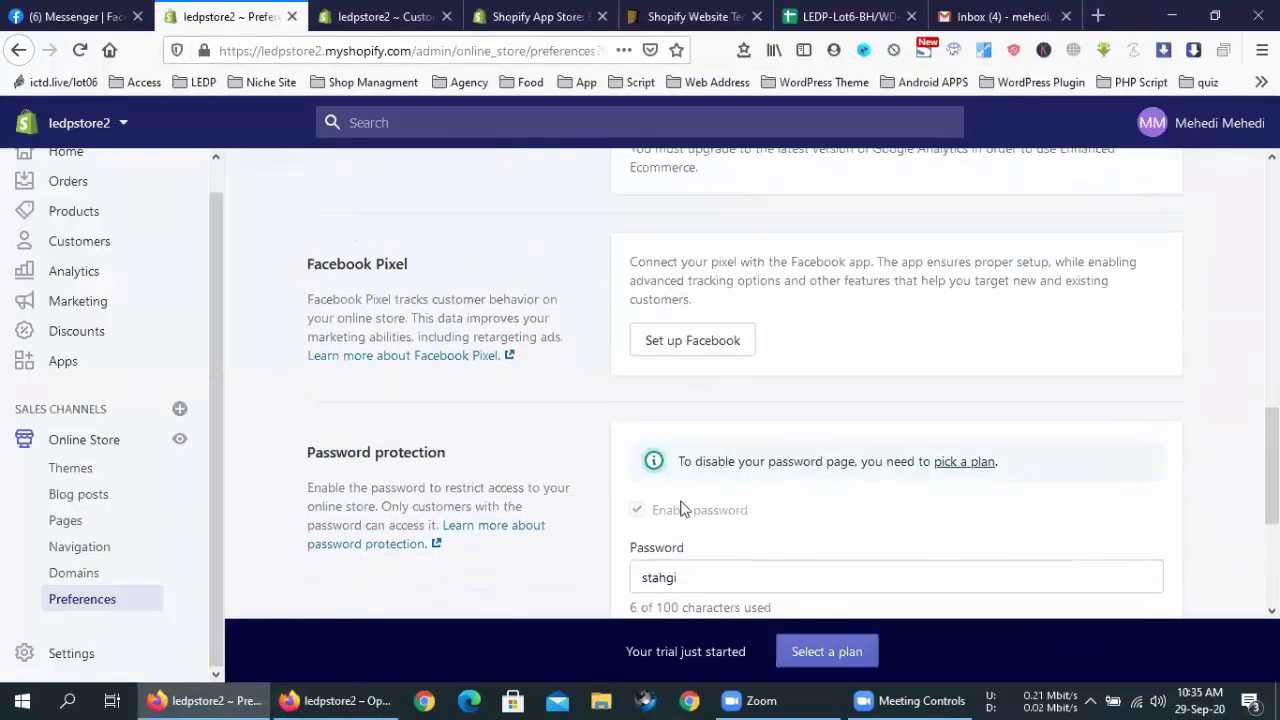
click(964, 472)
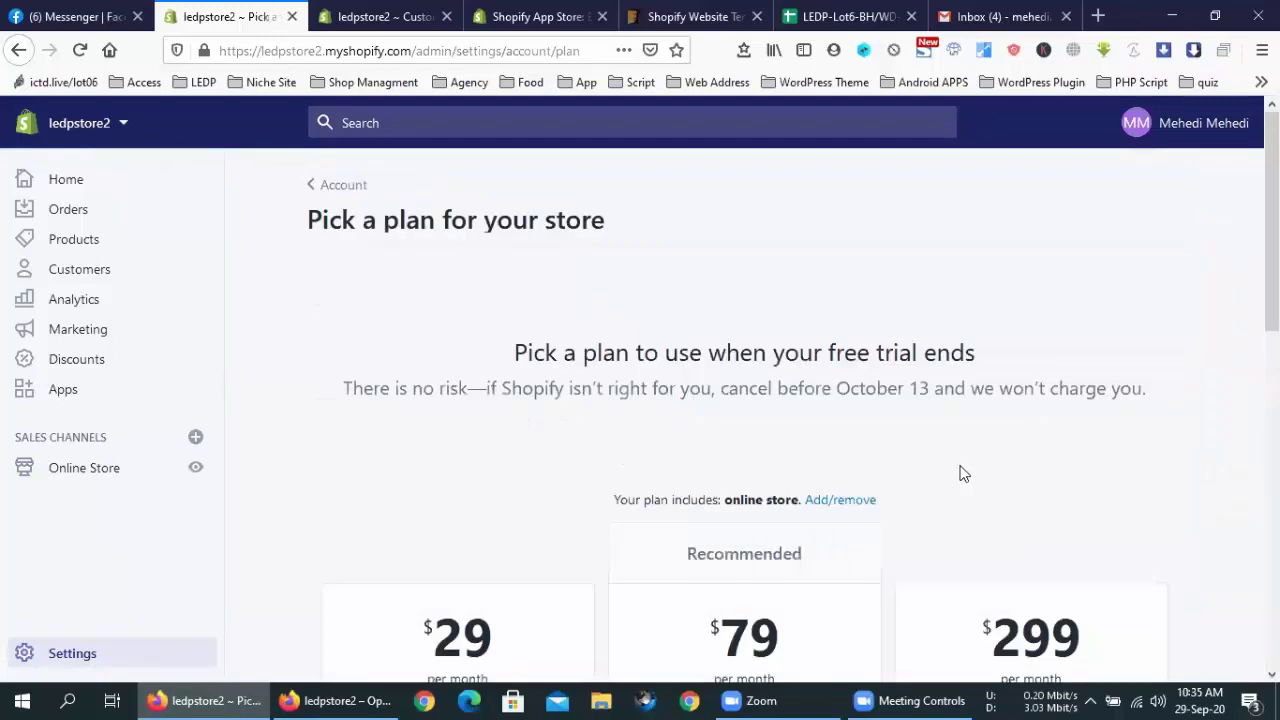
click(110, 470)
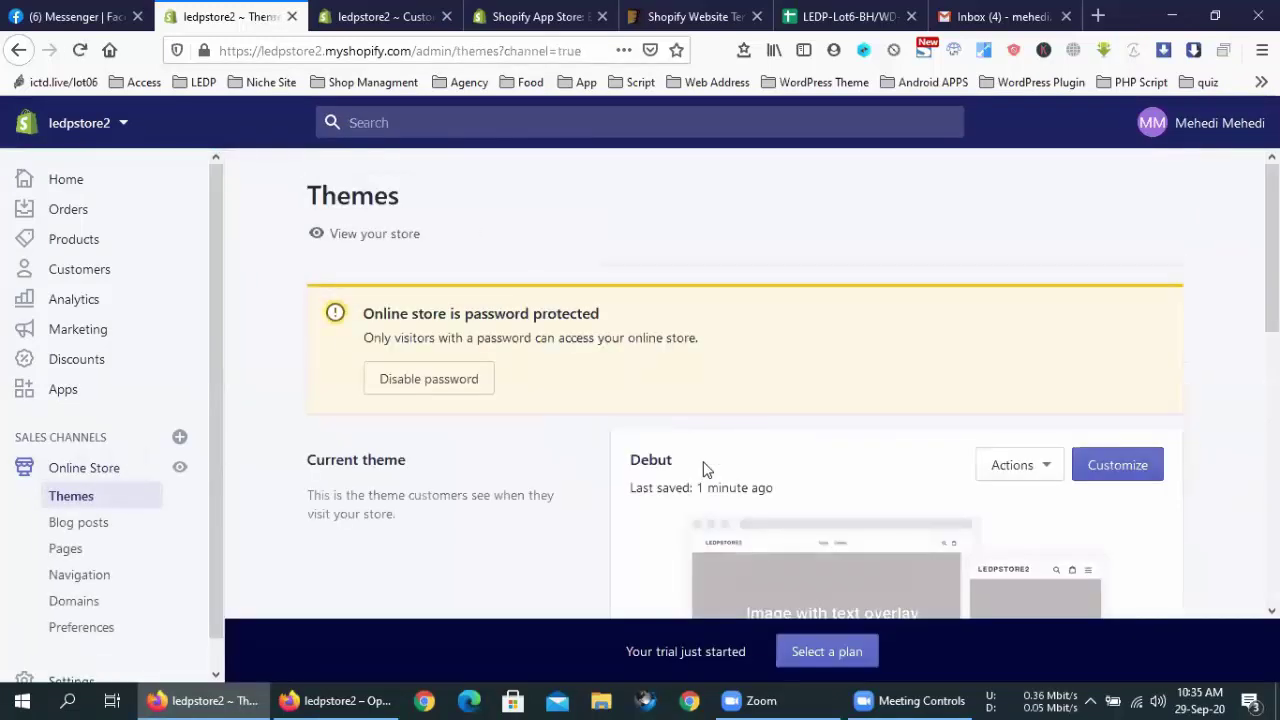
scroll(651, 394, down, 5)
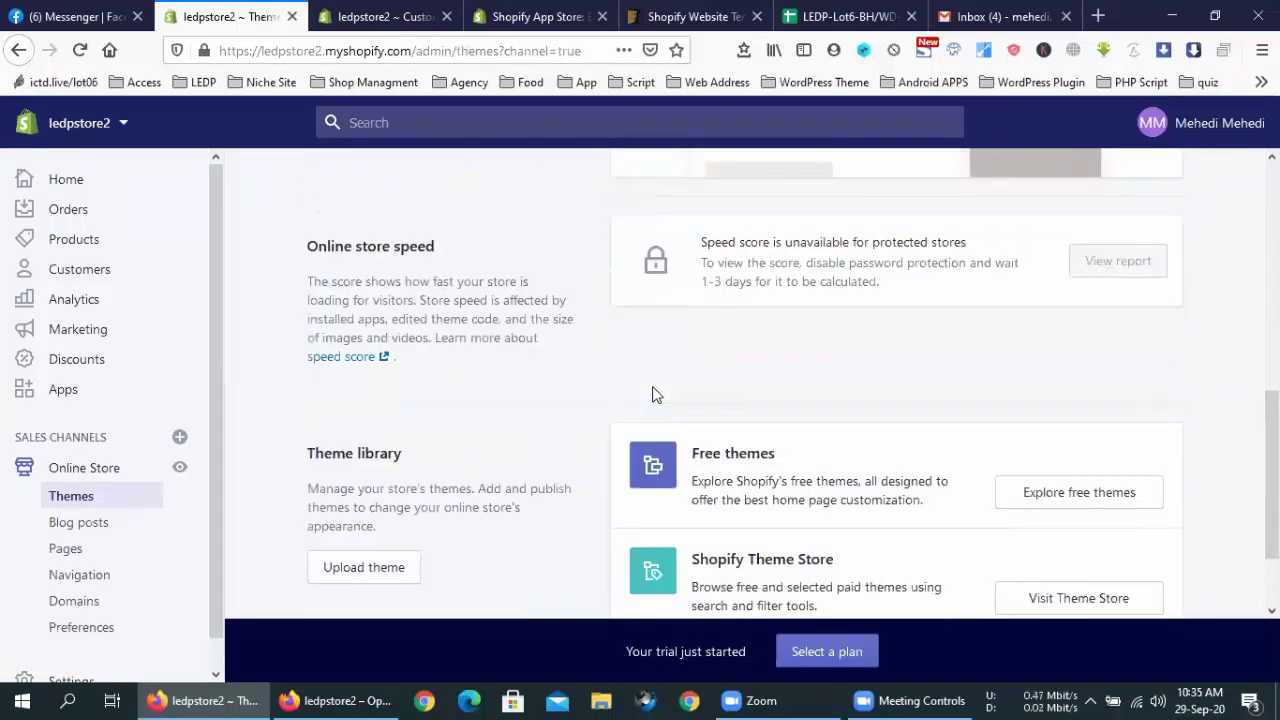
scroll(652, 394, up, 5)
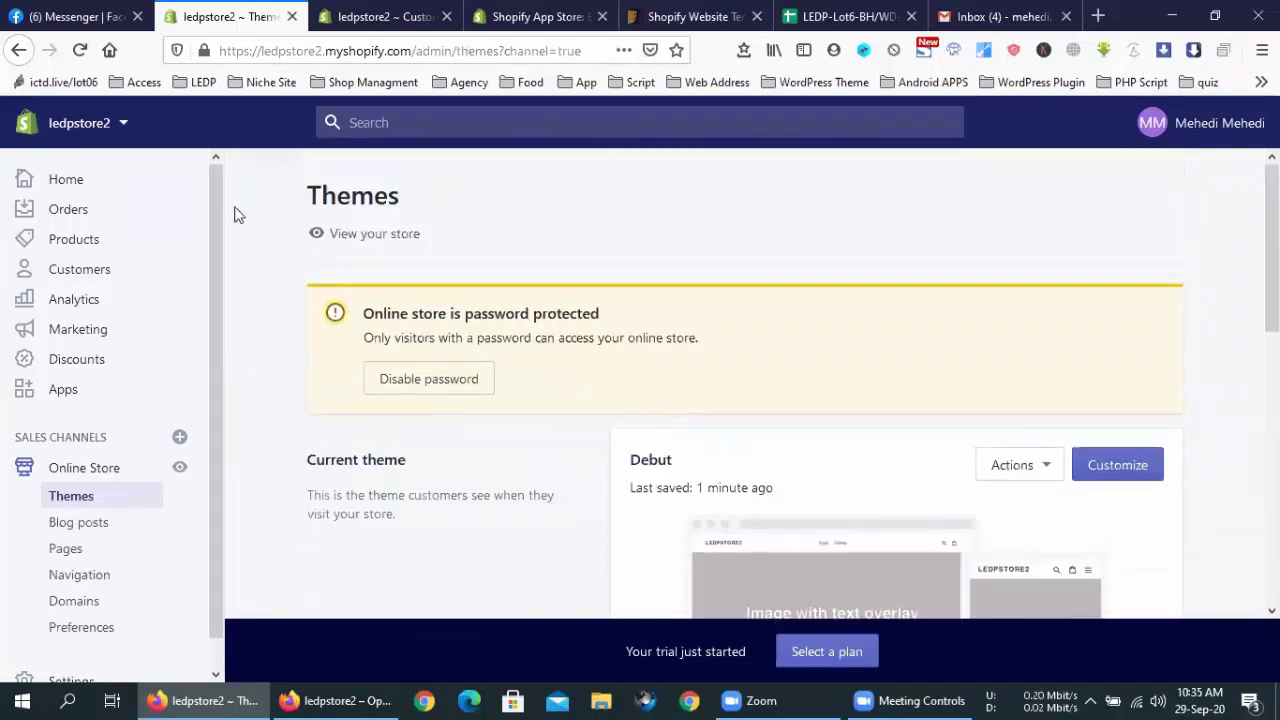
click(390, 17)
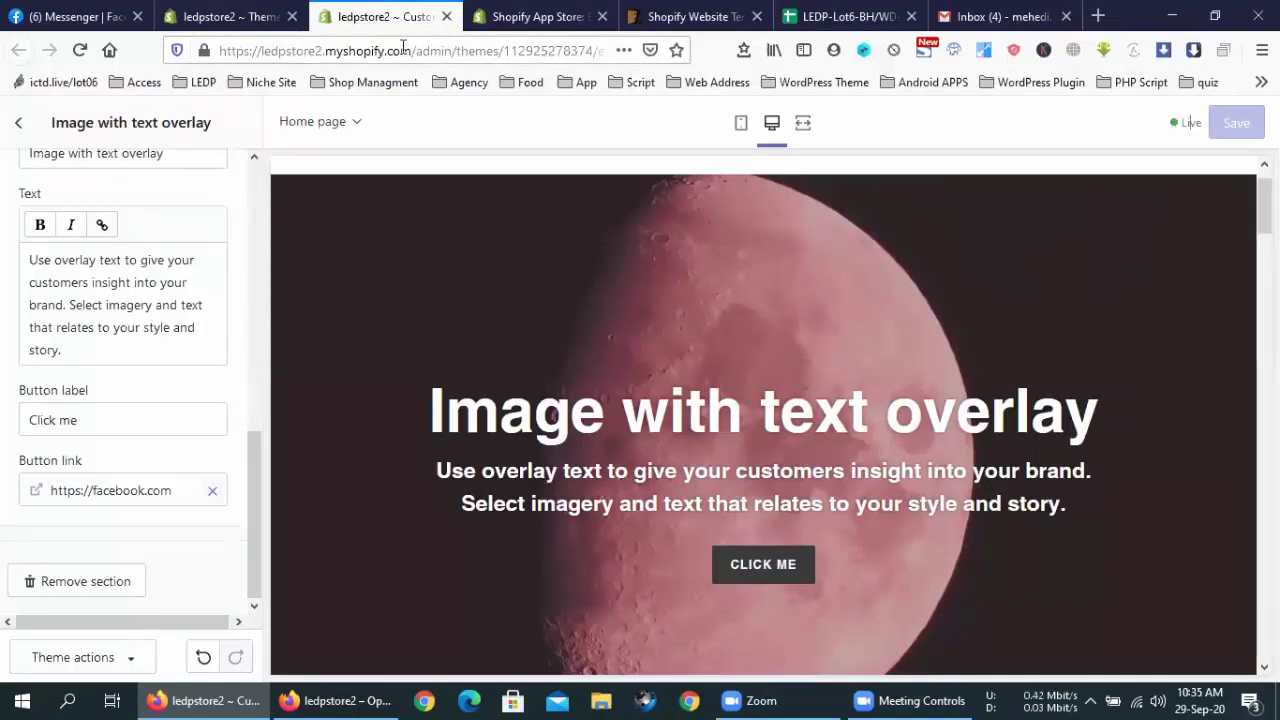
Copy the store's base address, Paste & Go it in the App Store tab, then return
drag(414, 50, 219, 50)
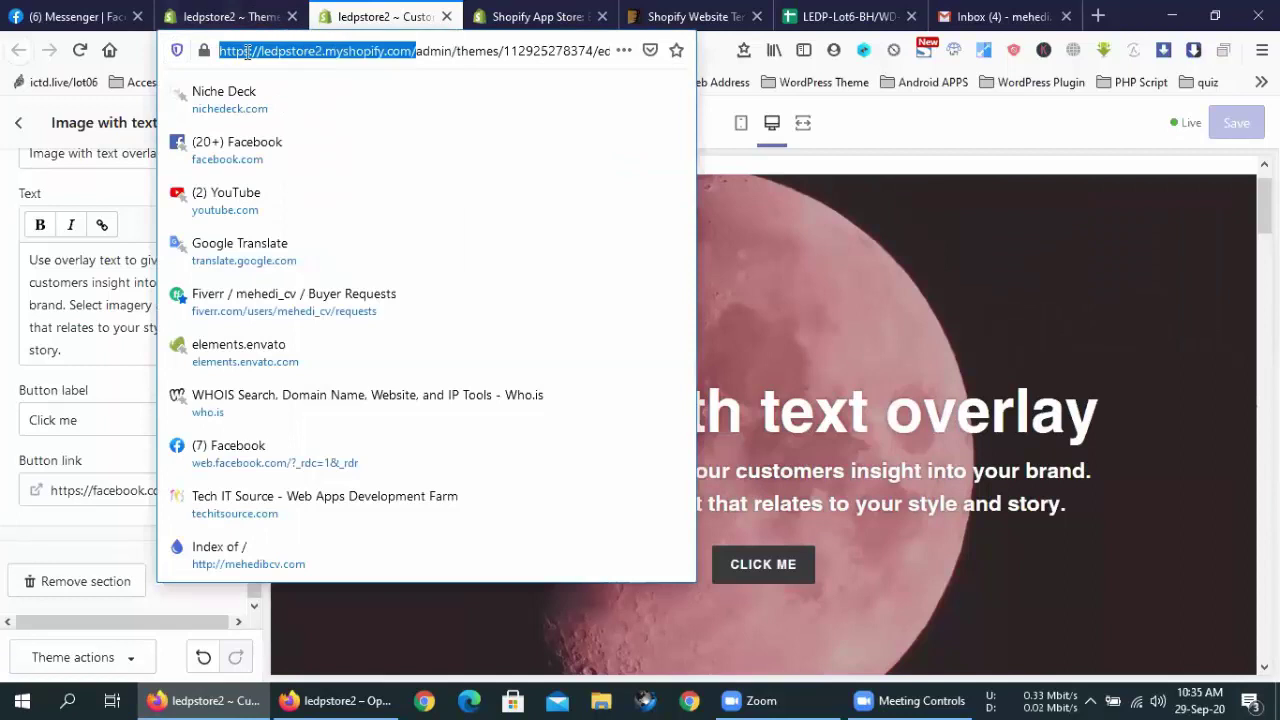
right_click(252, 52)
click(292, 114)
click(535, 16)
click(340, 50)
right_click(340, 50)
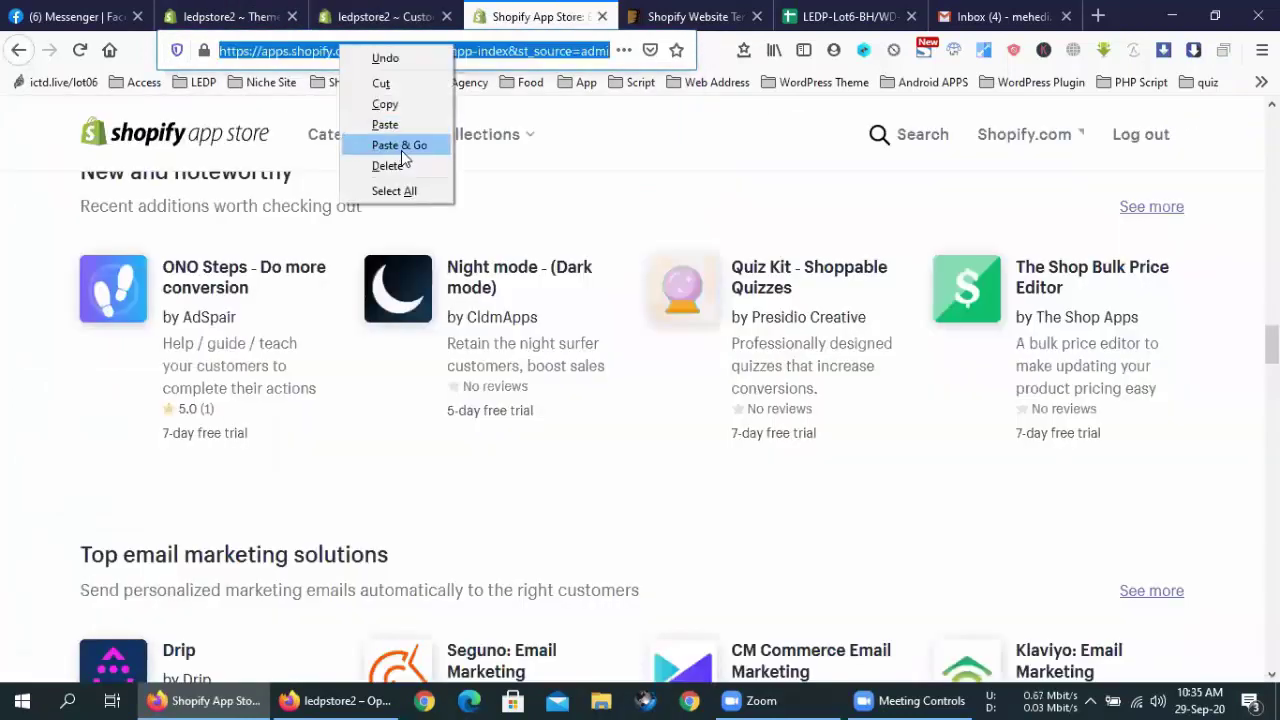
click(399, 145)
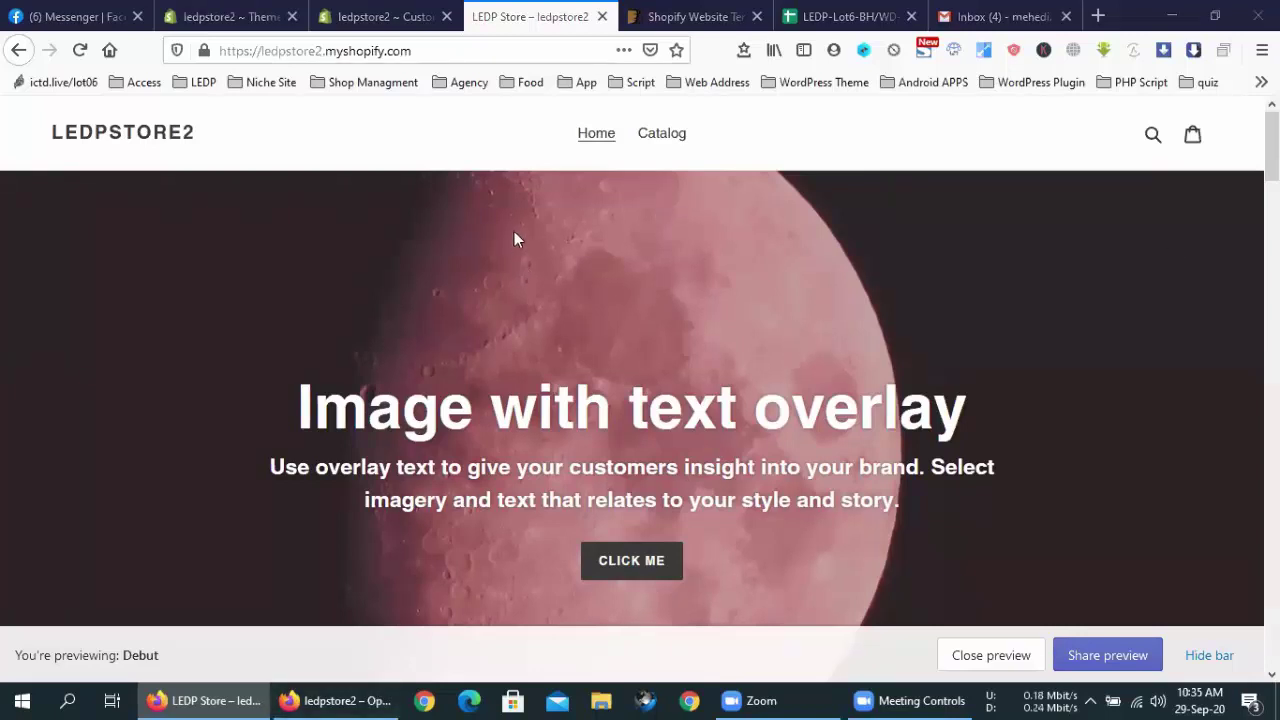
click(385, 16)
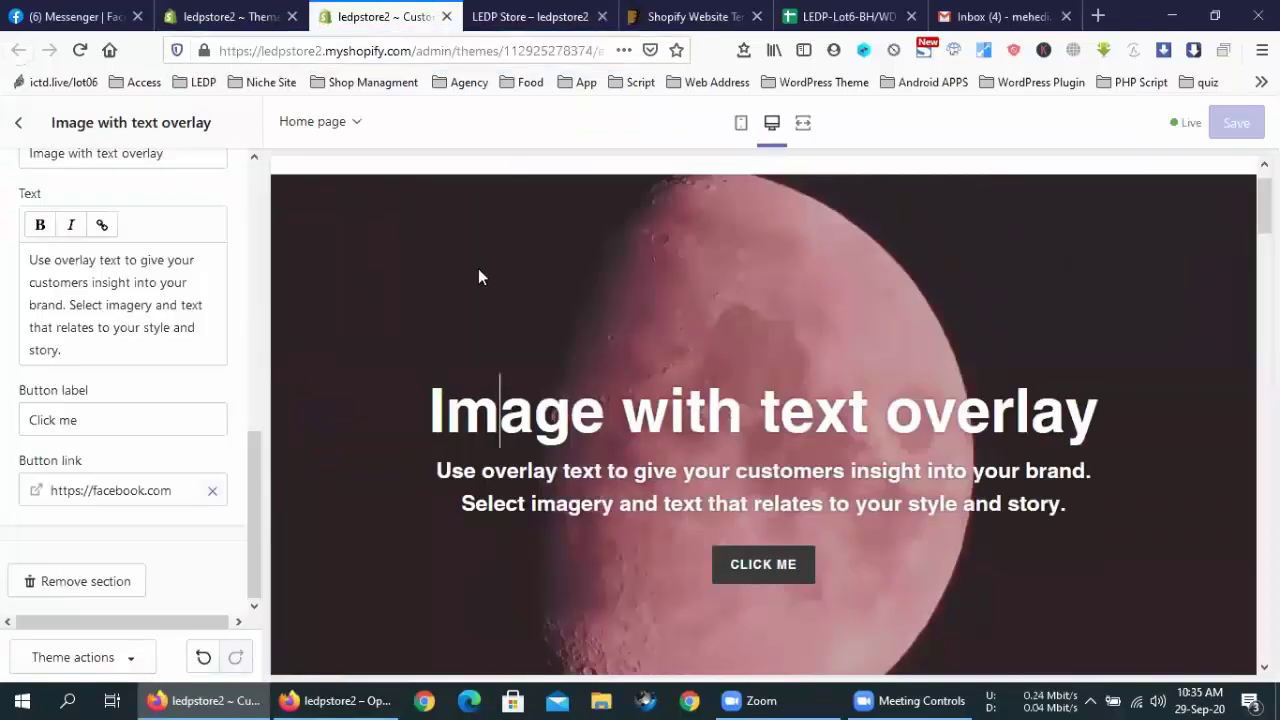
Open the Image with text section's image picker and browse the free Father stock images
scroll(542, 426, down, 5)
scroll(542, 426, up, 6)
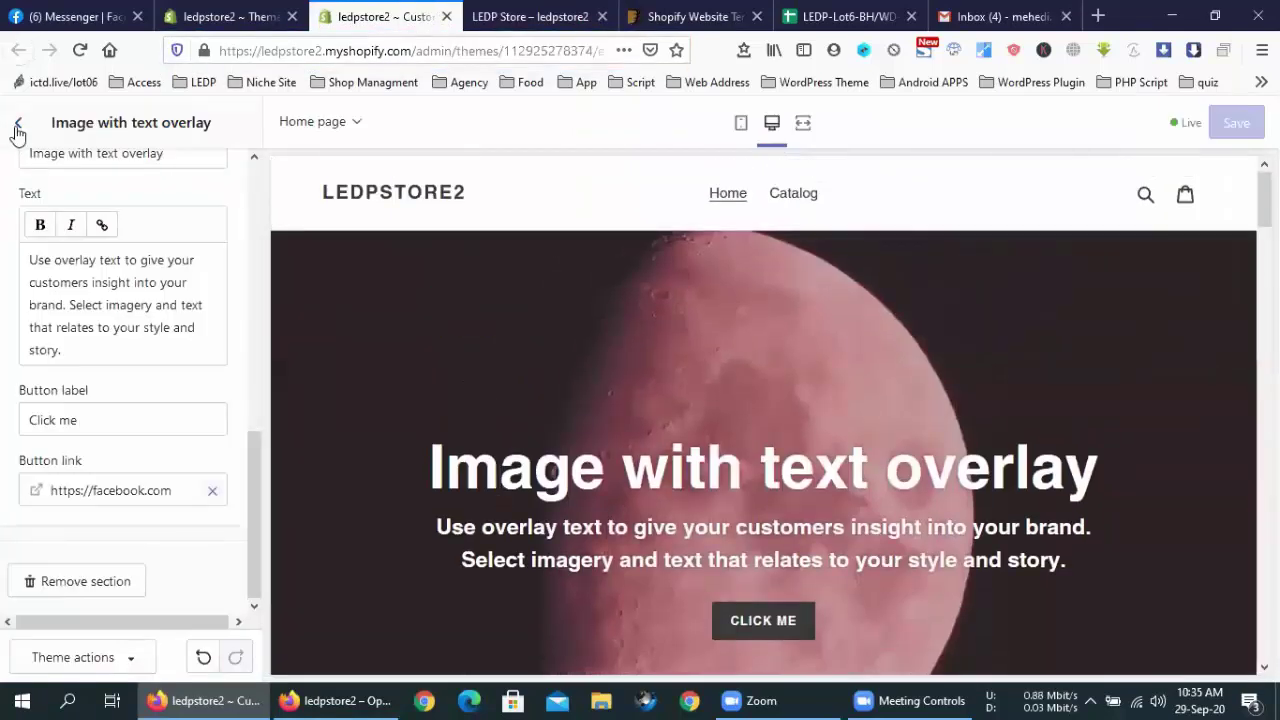
click(18, 122)
scroll(120, 278, down, 1)
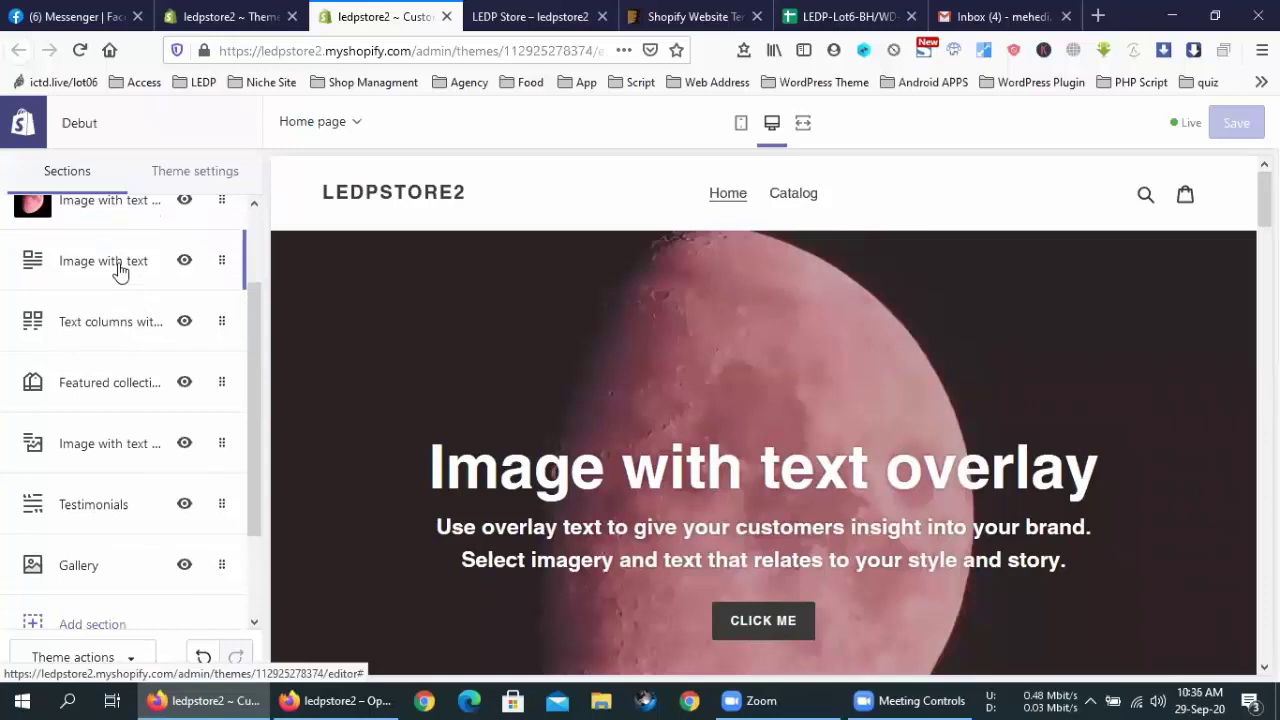
click(118, 270)
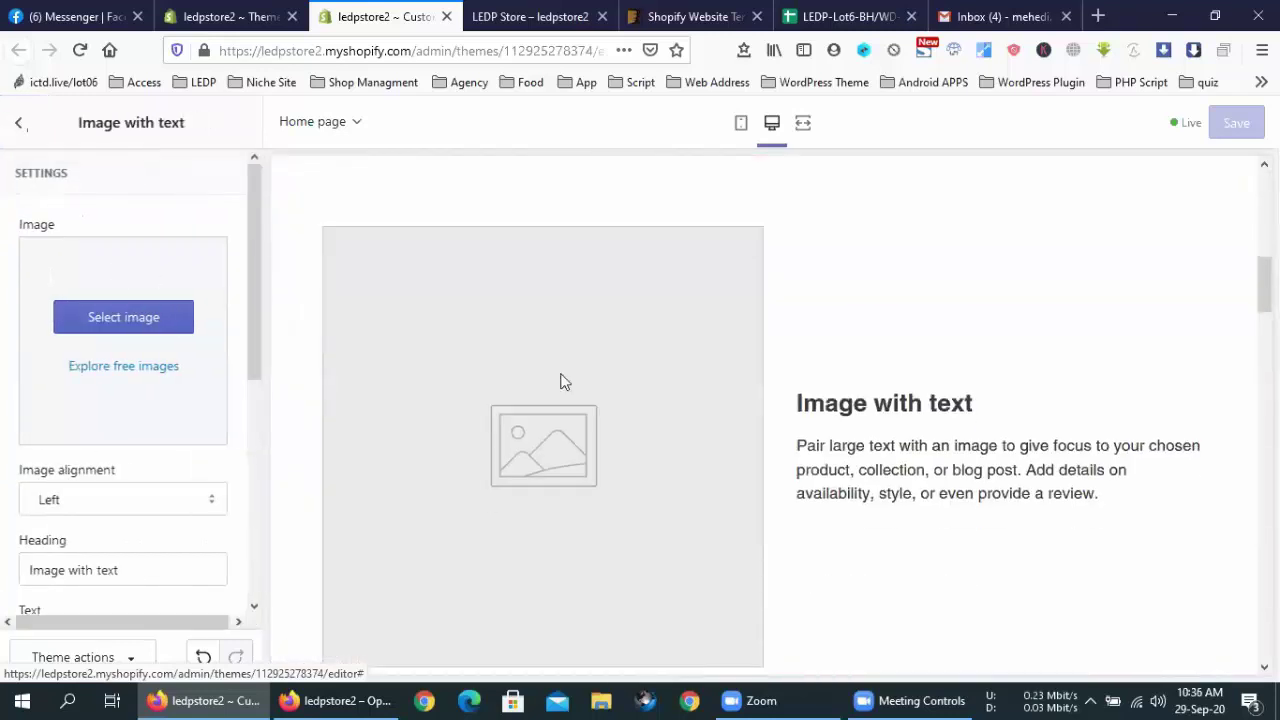
click(154, 323)
click(191, 174)
click(149, 523)
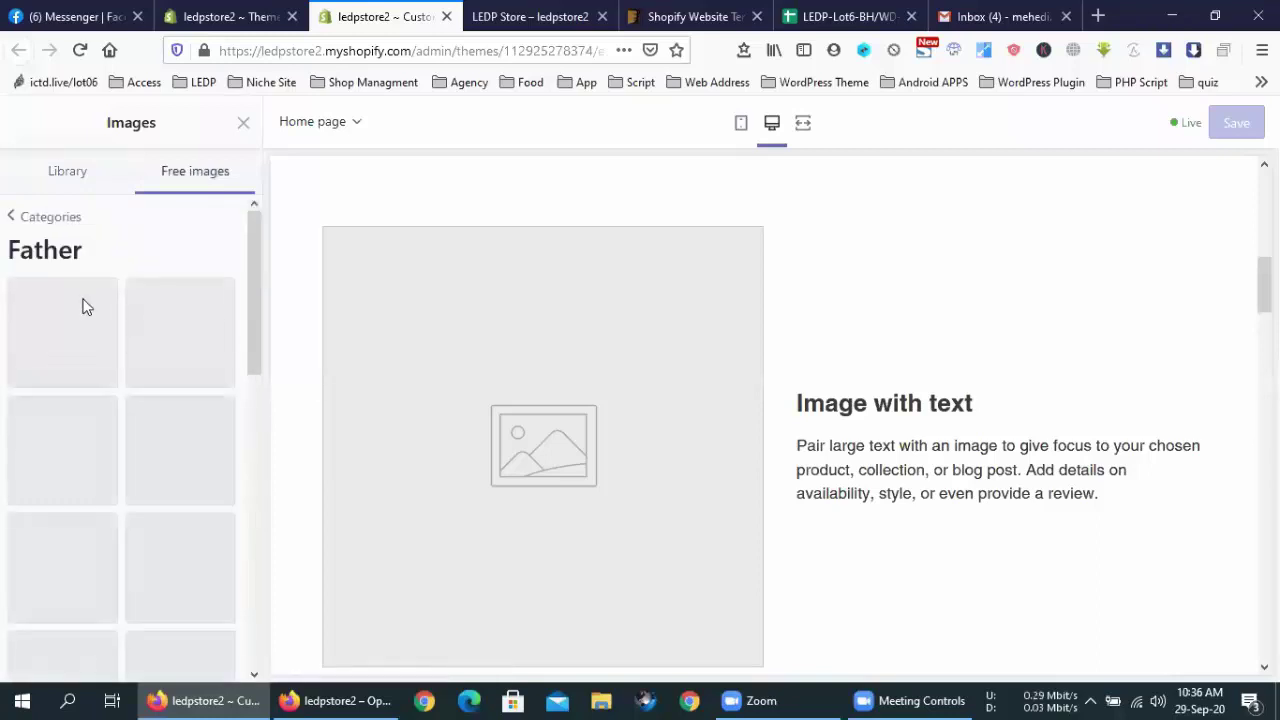
click(68, 175)
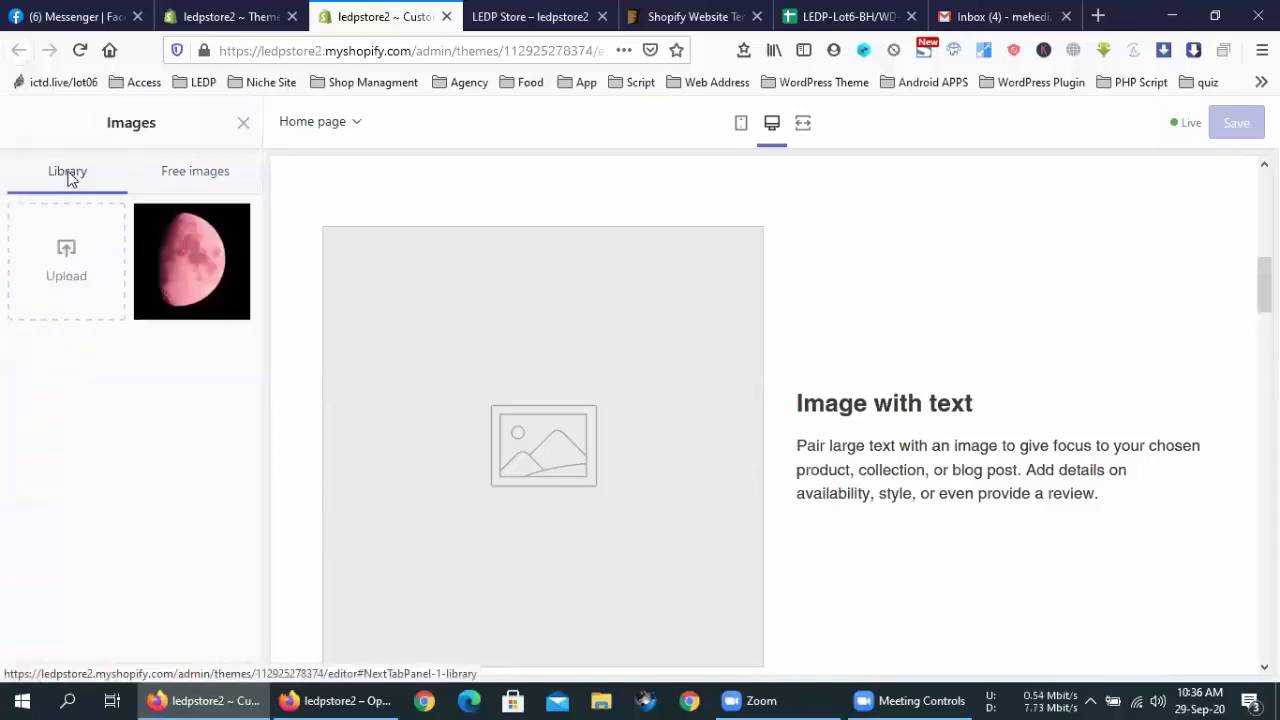
Upload the Backdoor Banner image and select it for the section
click(67, 268)
scroll(420, 380, down, 6)
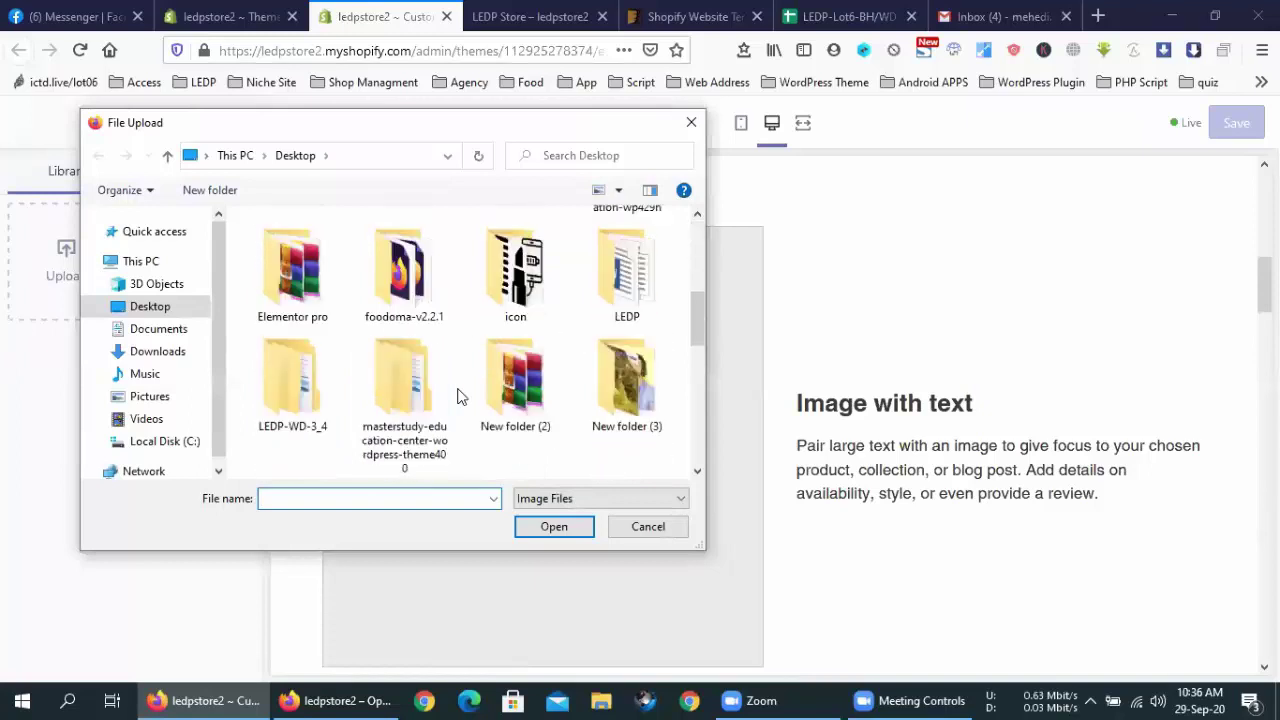
scroll(458, 396, down, 5)
scroll(457, 394, up, 4)
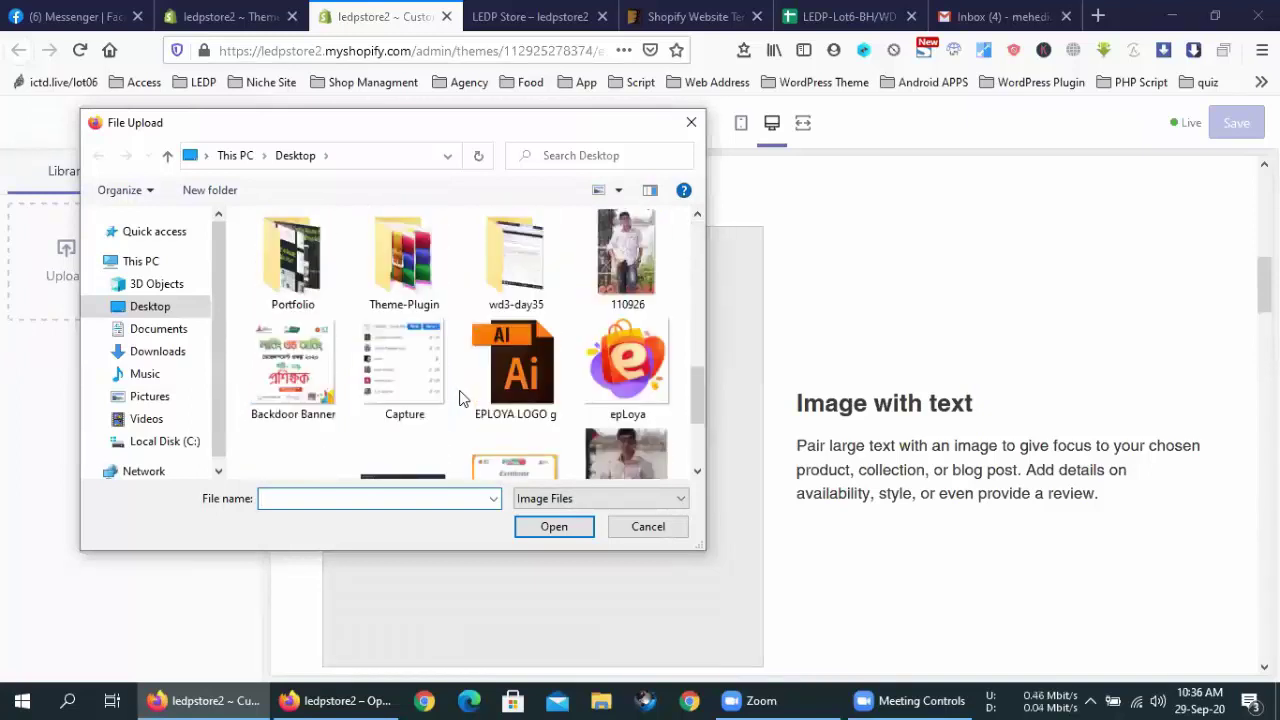
double_click(293, 370)
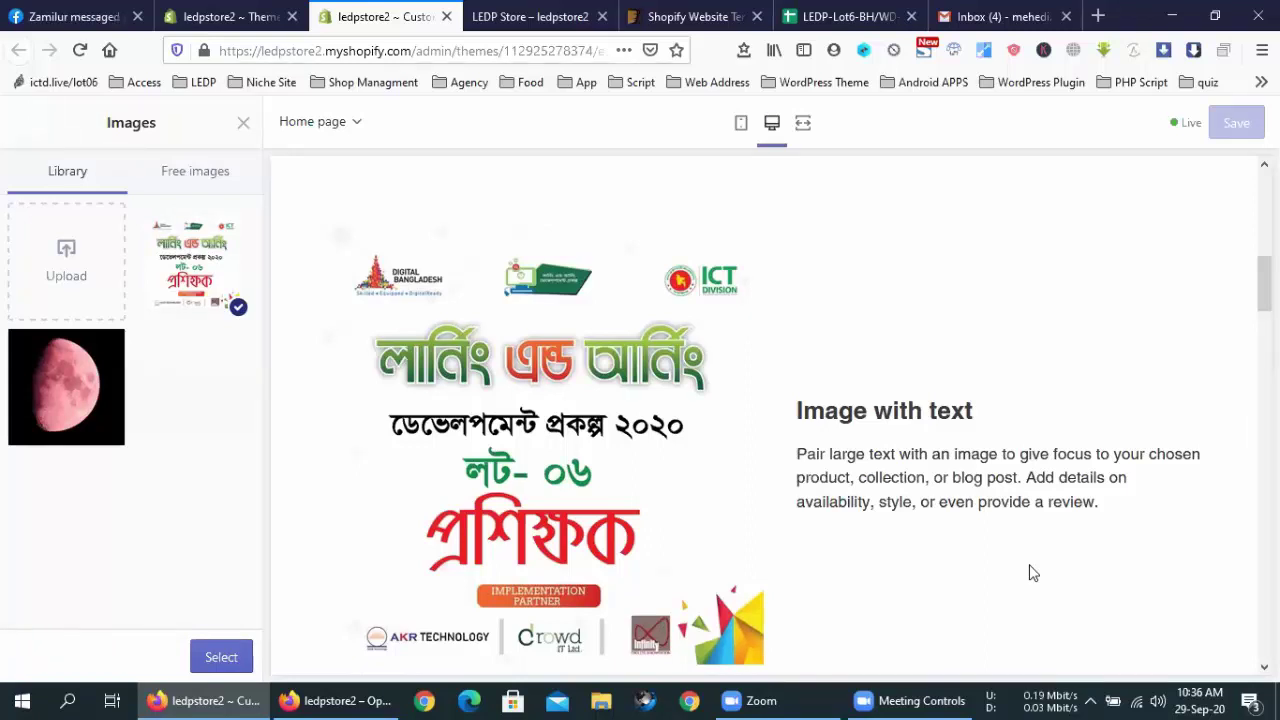
scroll(735, 428, down, 4)
scroll(717, 426, up, 3)
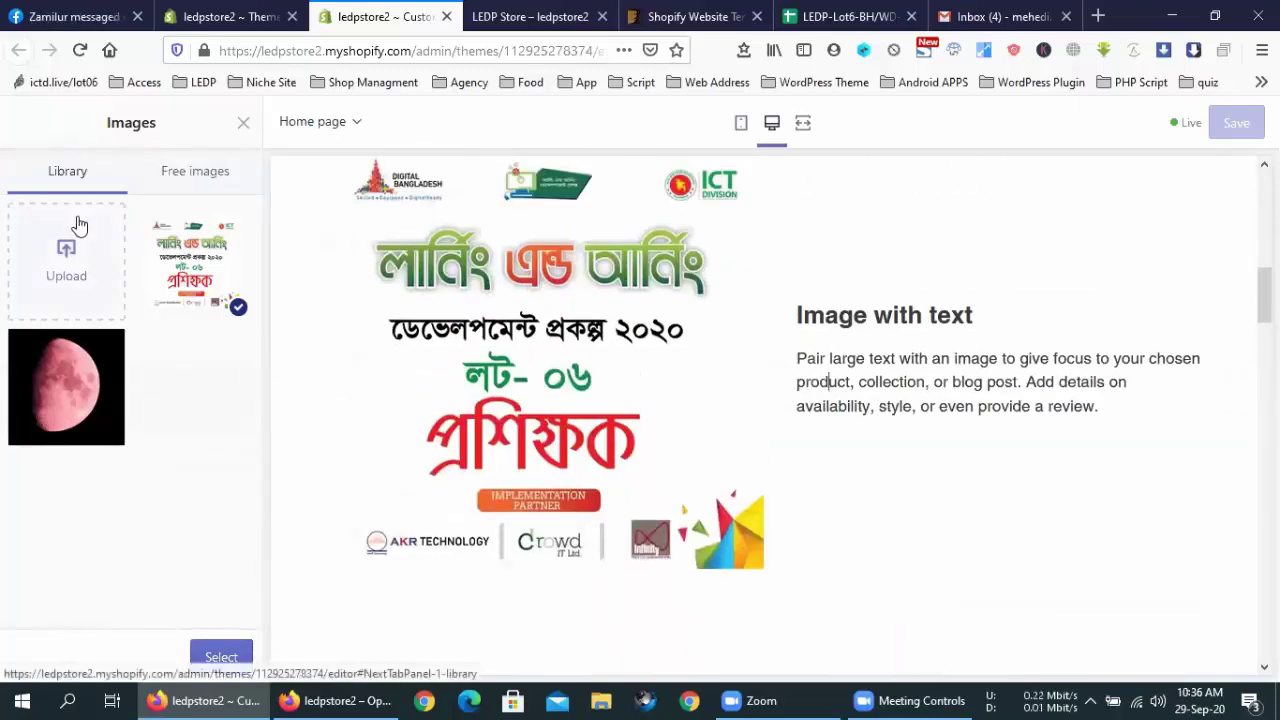
click(210, 655)
Reopen the Image with text section's settings from the home page sections list
click(18, 122)
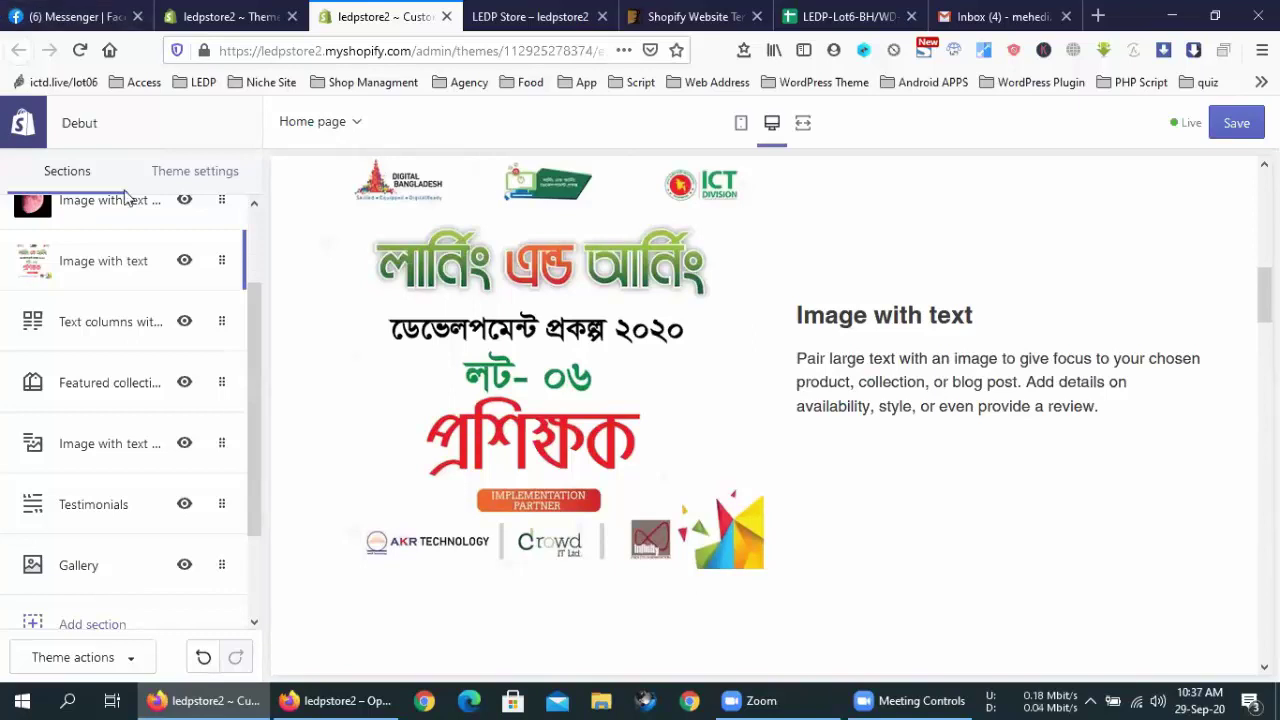
scroll(78, 320, up, 2)
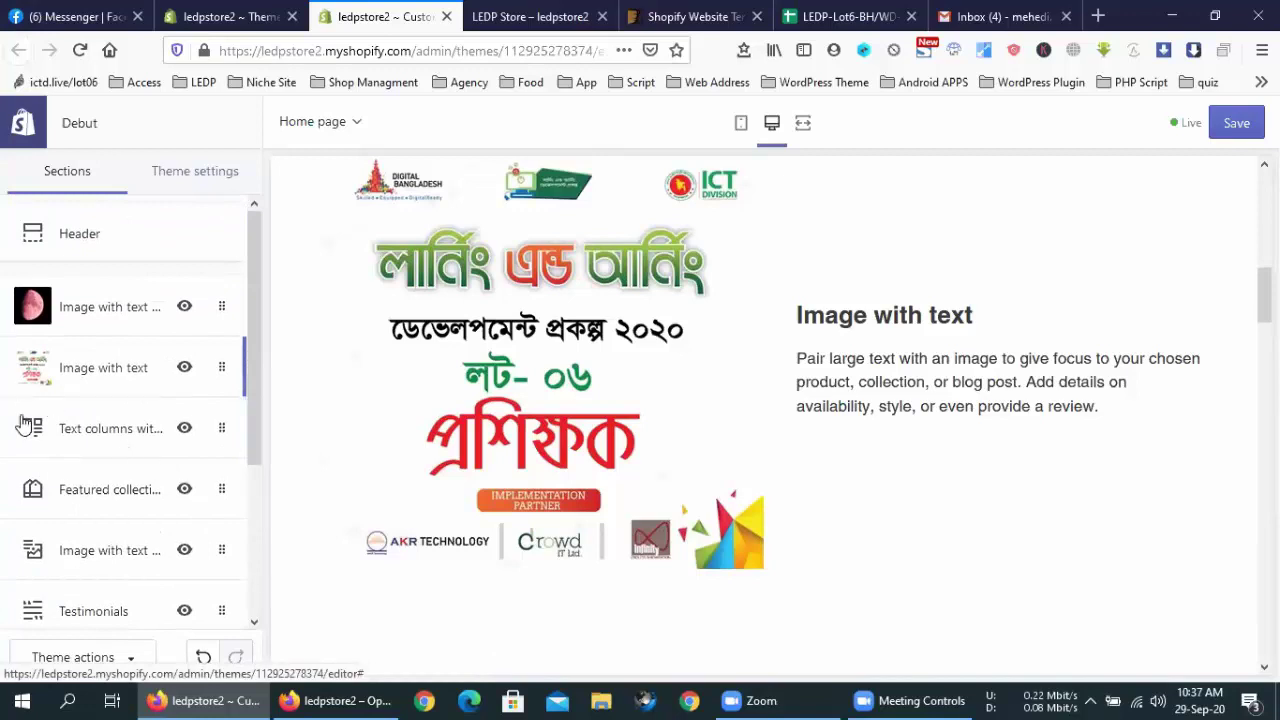
click(104, 370)
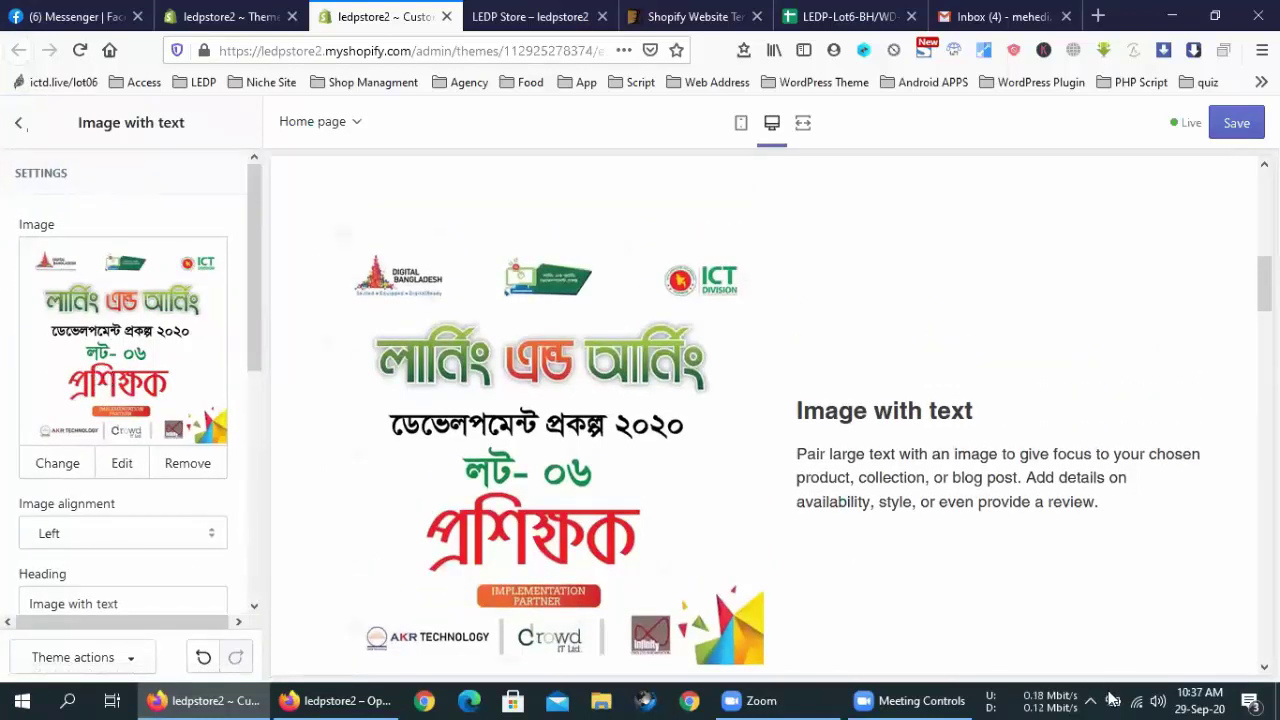
click(1157, 700)
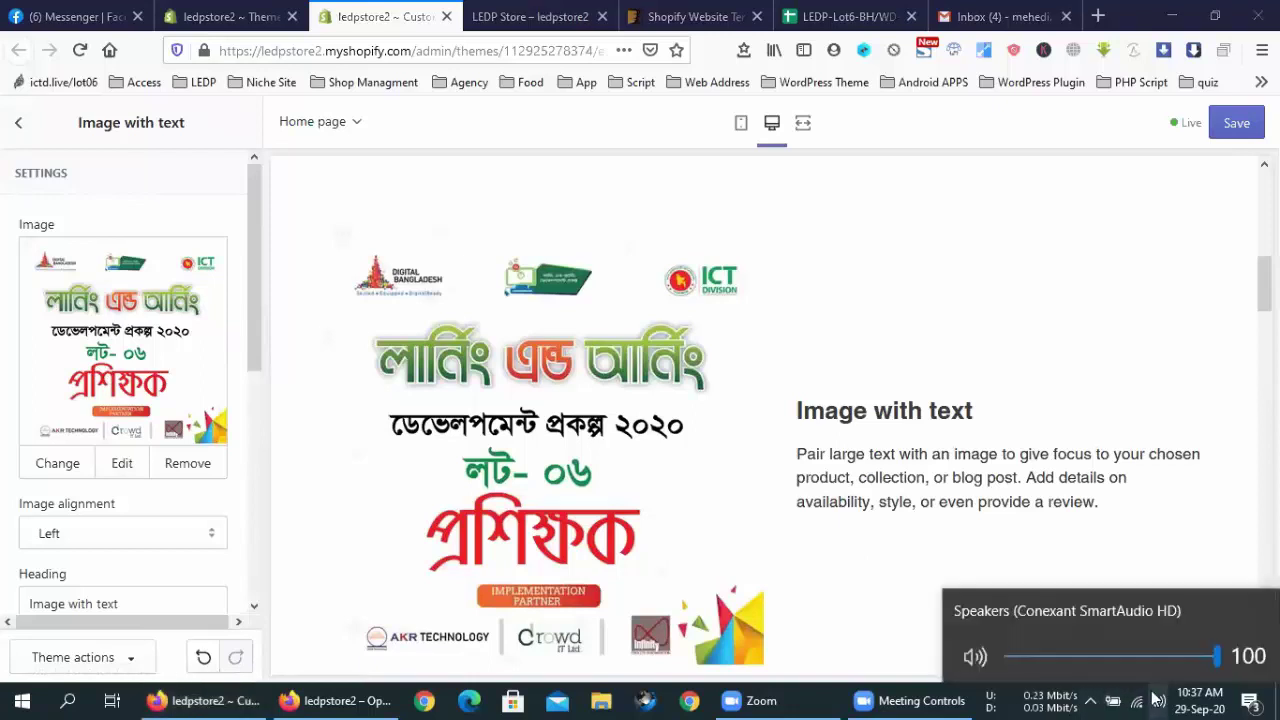
click(133, 395)
scroll(133, 395, down, 3)
scroll(133, 395, down, 2)
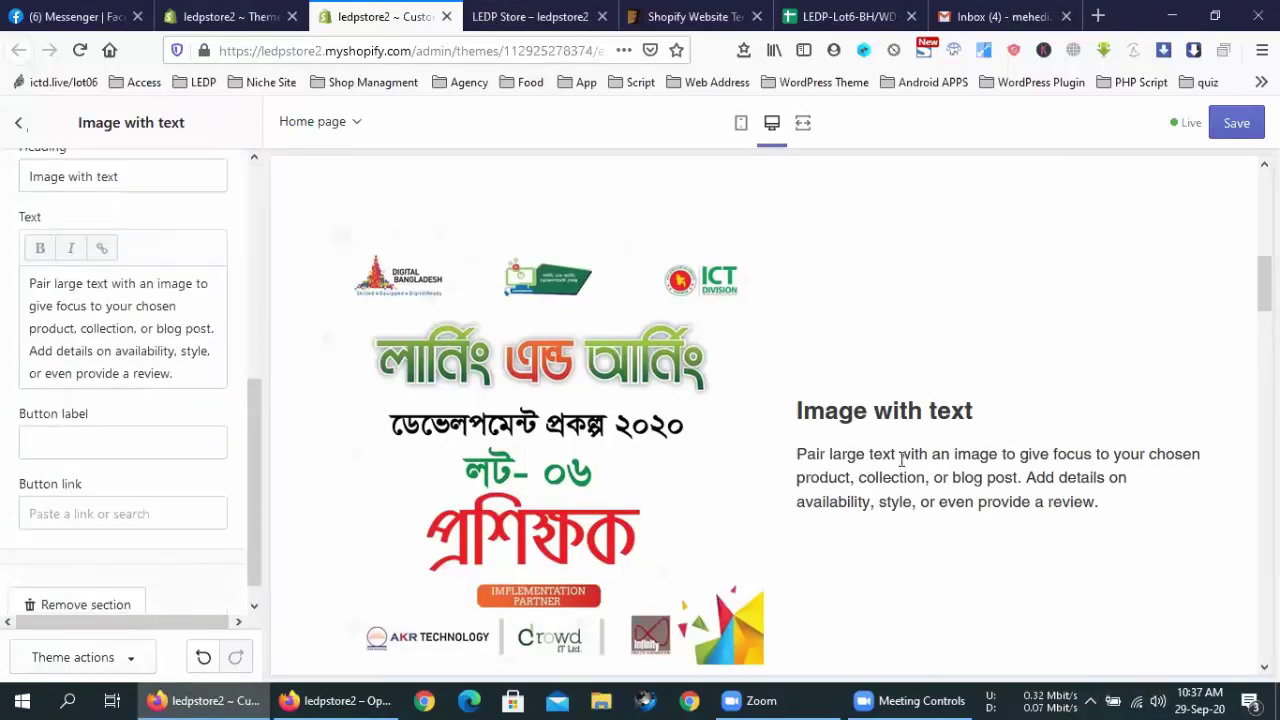
drag(891, 461, 897, 461)
scroll(104, 352, up, 2)
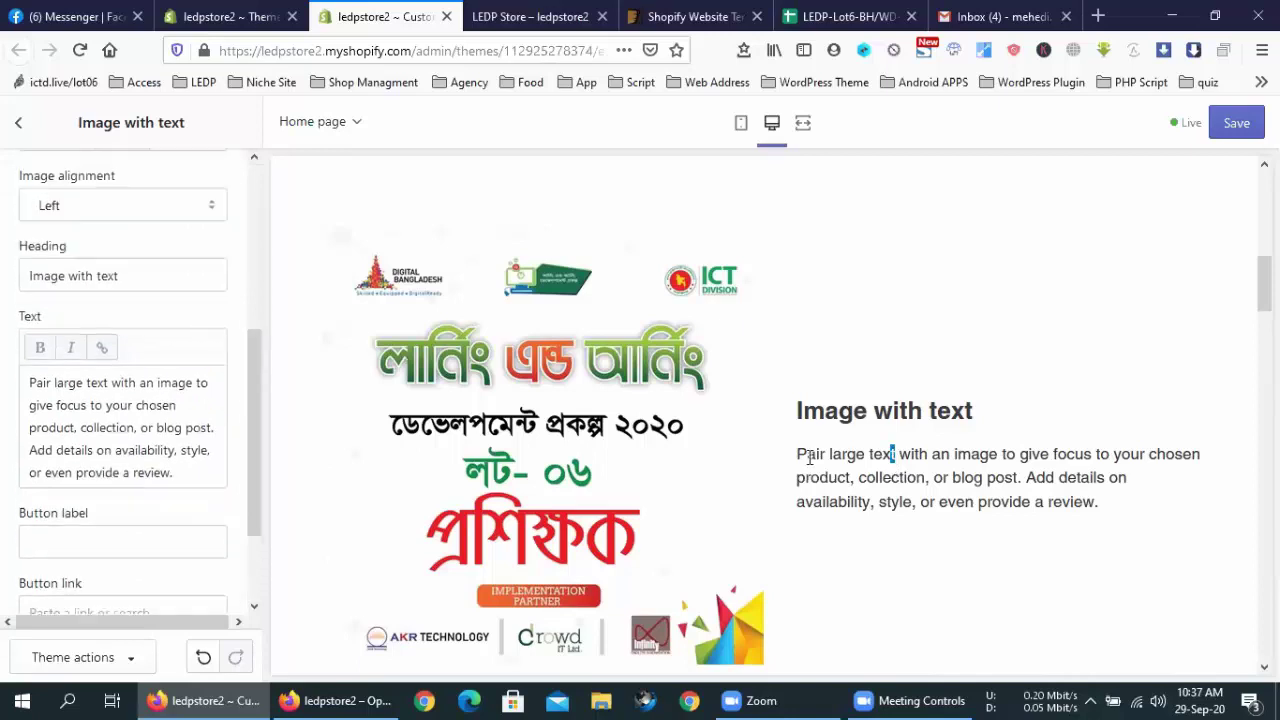
Change the heading to 'dfhfhgfhfghhhh' and paste the copied store address as body text
triple_click(137, 296)
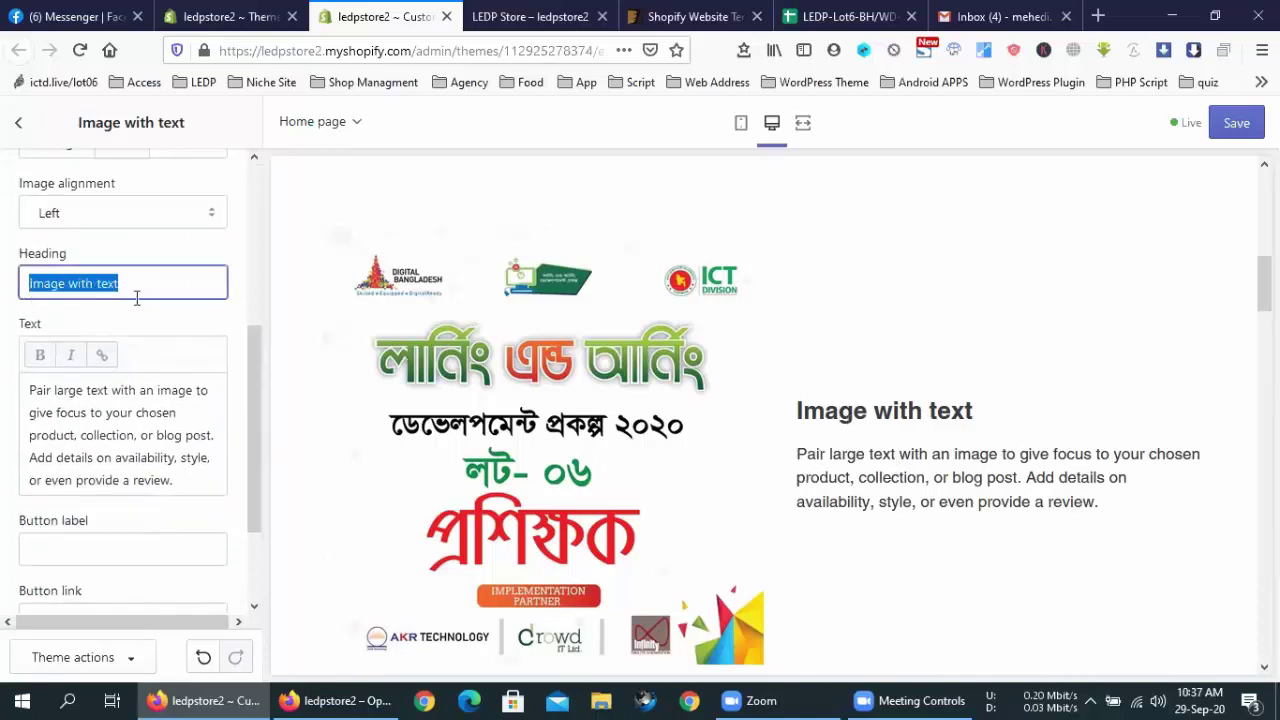
text(dfhfhgfhfghhhh)
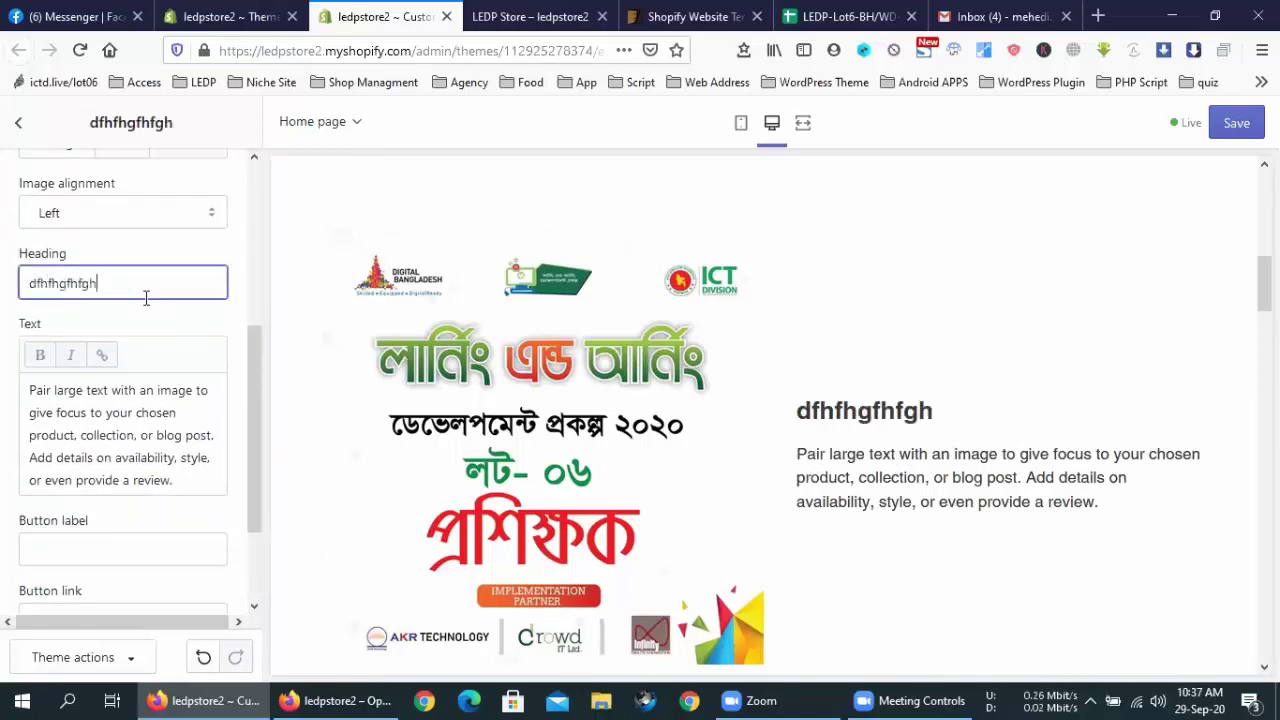
click(953, 478)
triple_click(99, 412)
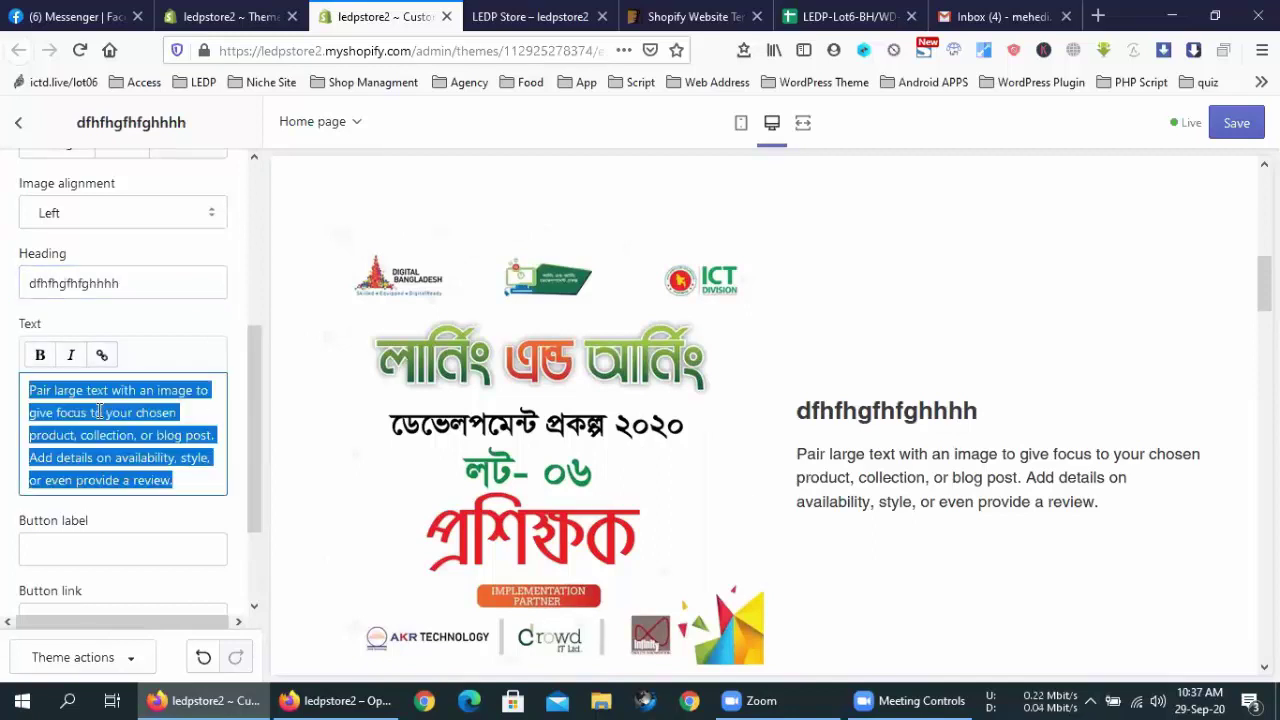
key(ctrl+v)
key(ctrl+v)
key(ctrl+v)
key(ctrl+v)
key(ctrl+v)
key(ctrl+v)
key(ctrl+v)
key(ctrl+v)
key(ctrl+v)
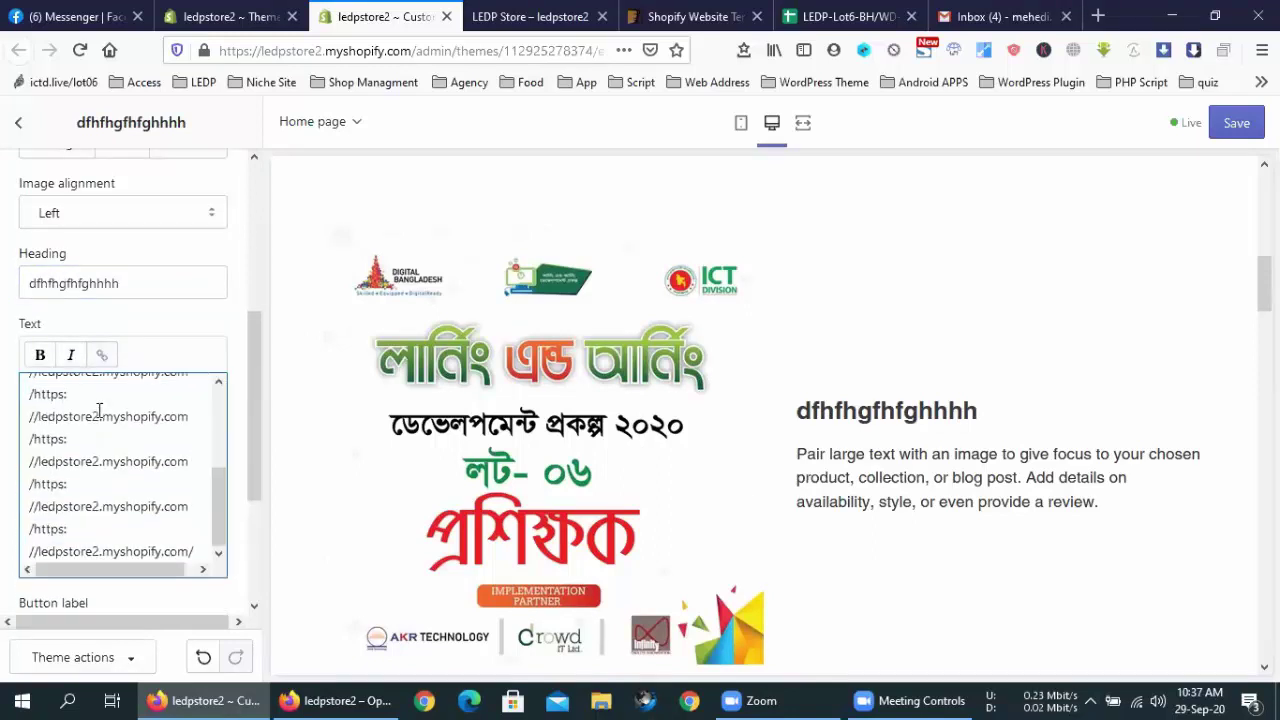
Try the button label, dismiss the invalid text error, and remove the Image with text section
scroll(180, 523, down, 3)
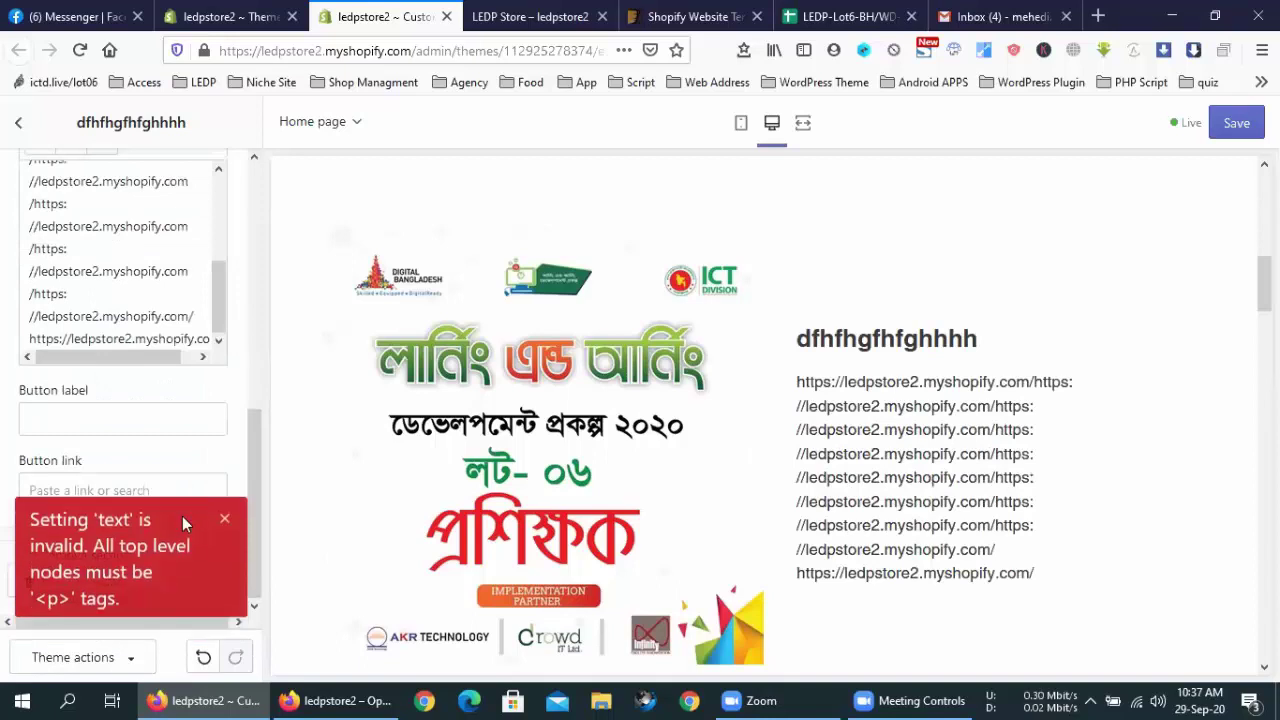
scroll(700, 482, down, 4)
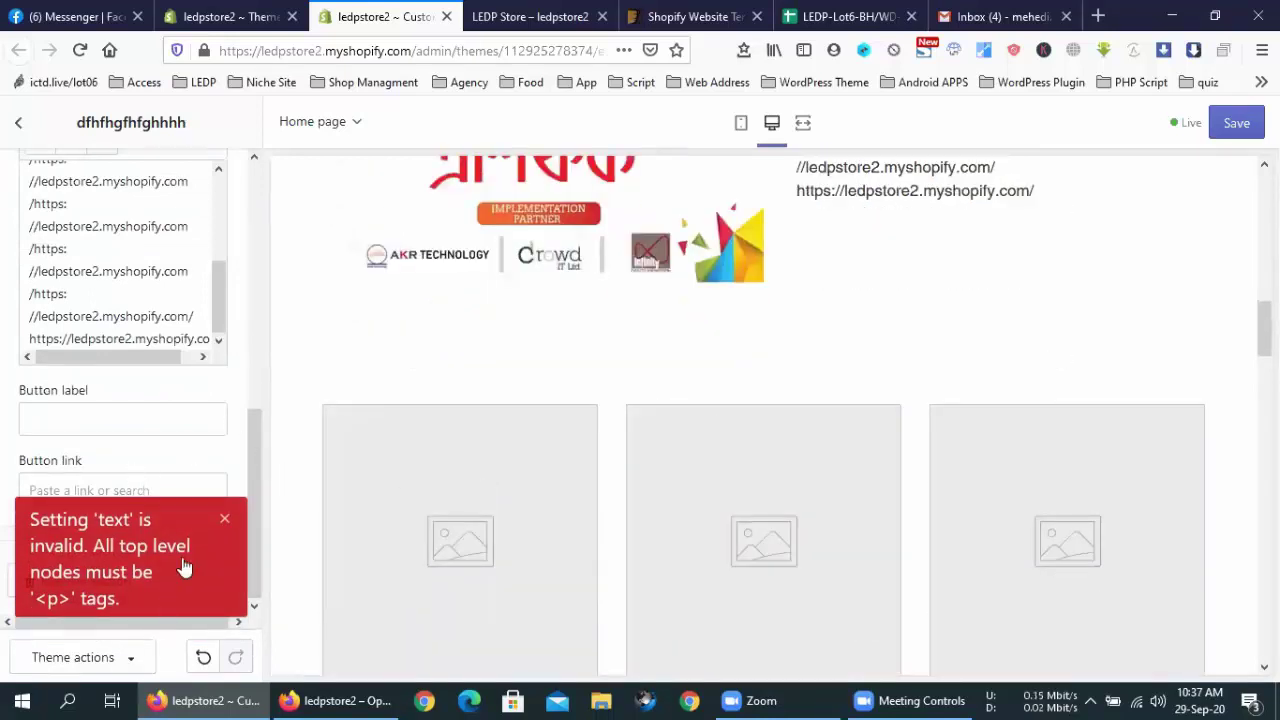
scroll(148, 424, up, 3)
scroll(148, 424, down, 3)
click(103, 420)
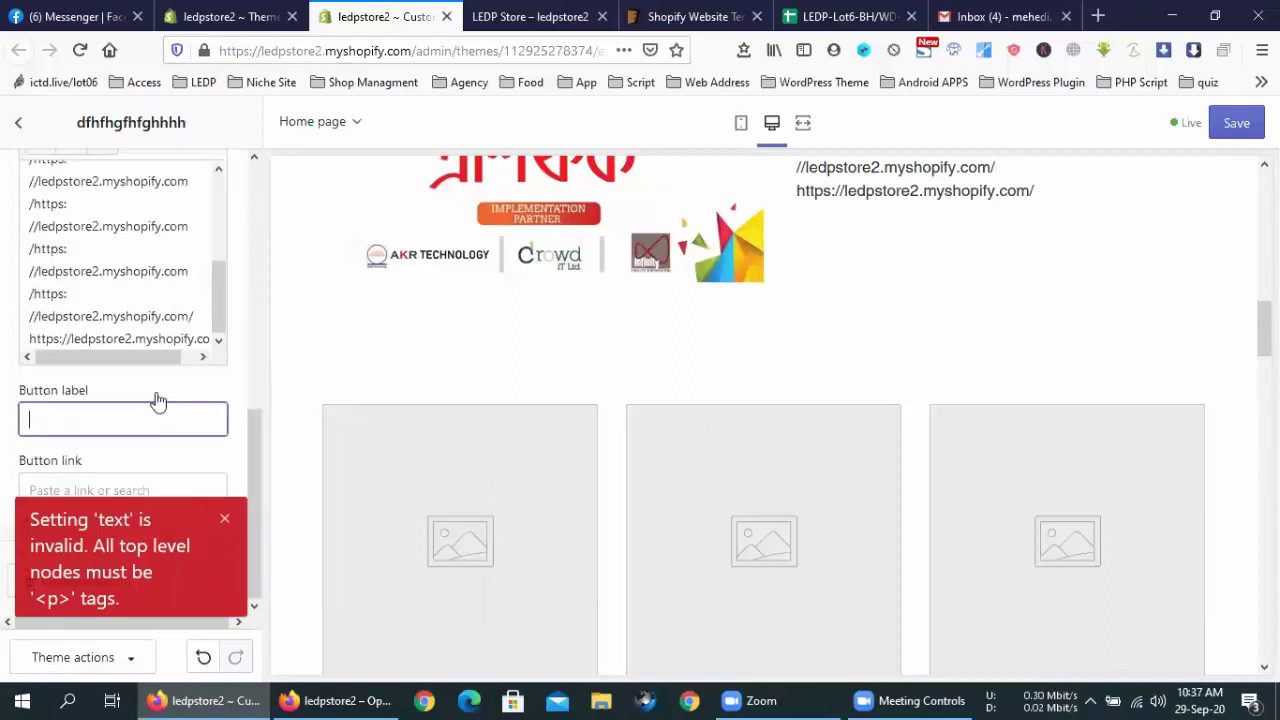
click(222, 519)
scroll(192, 457, up, 5)
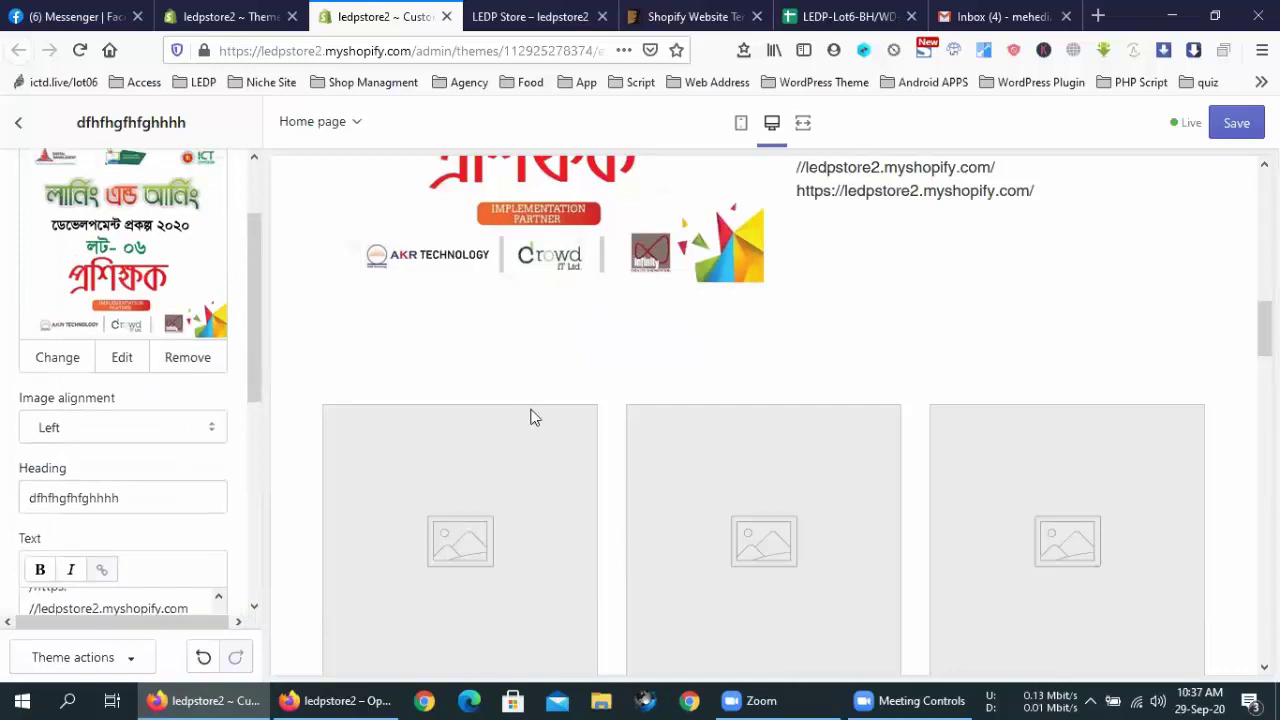
scroll(529, 414, up, 3)
scroll(102, 448, down, 6)
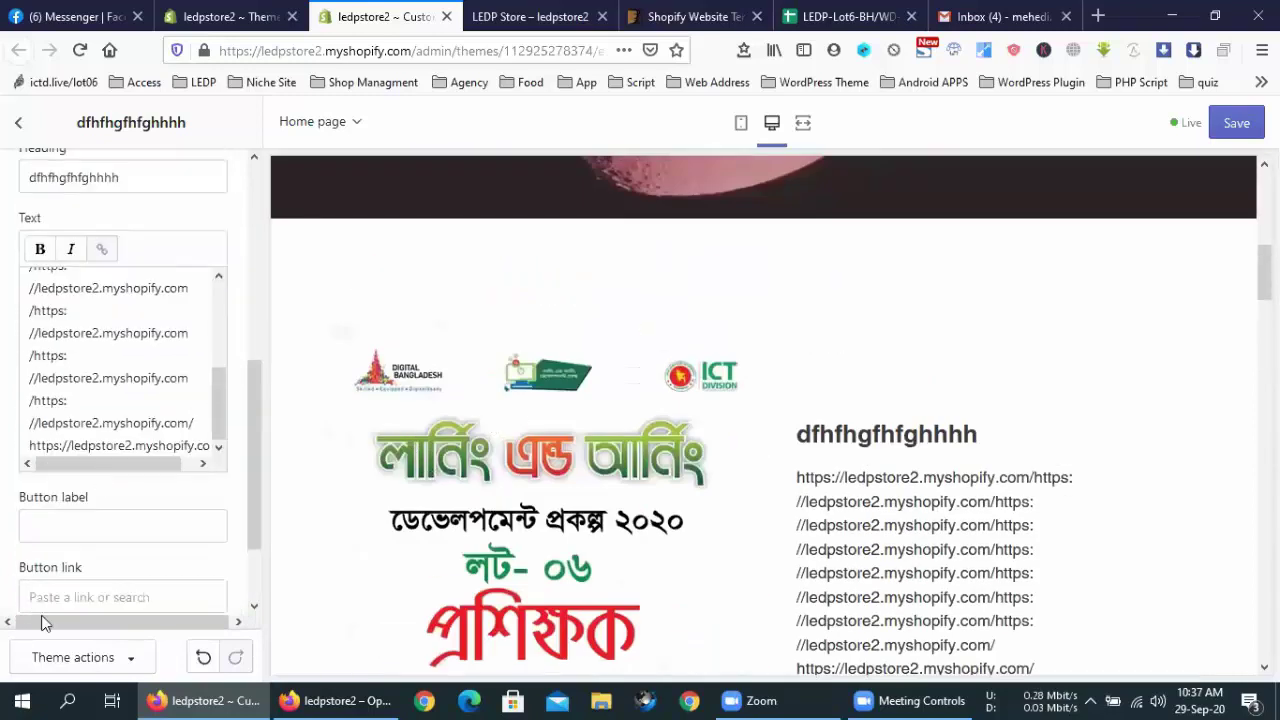
click(72, 590)
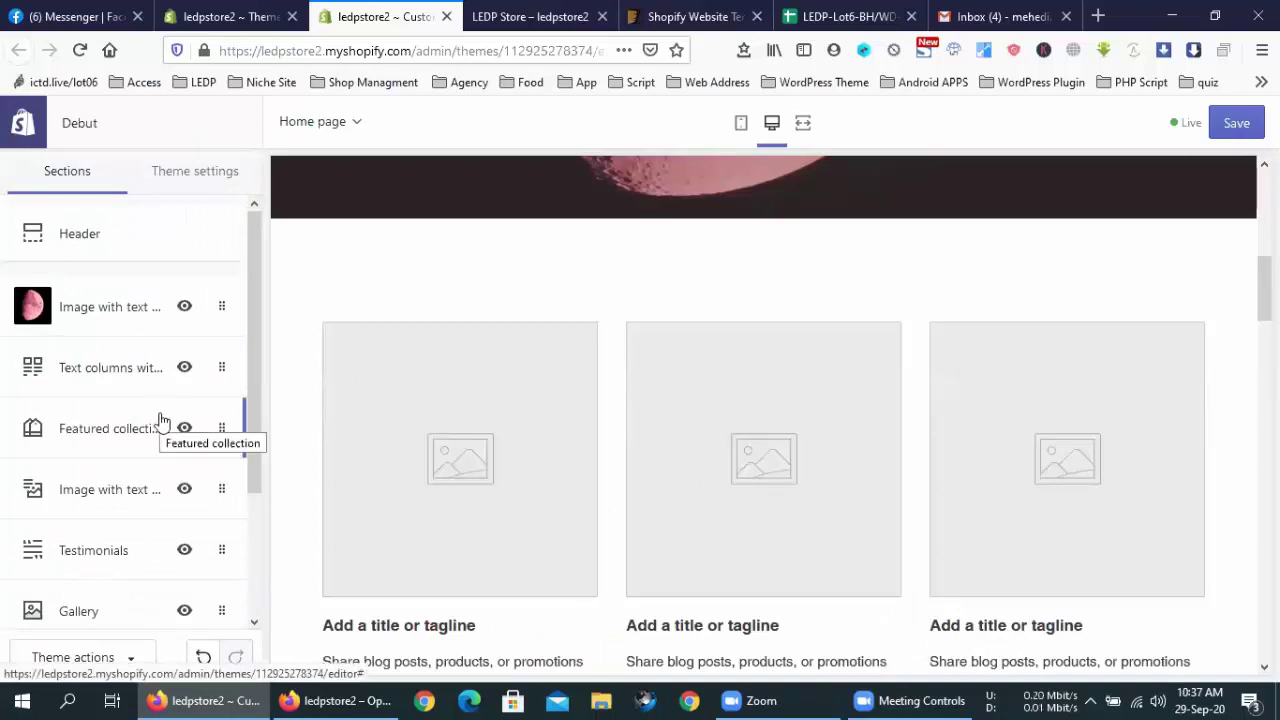
Test the hero's CLICK ME button, cancel the facebook.com new-window notice, and switch to the storefront
scroll(162, 420, down, 3)
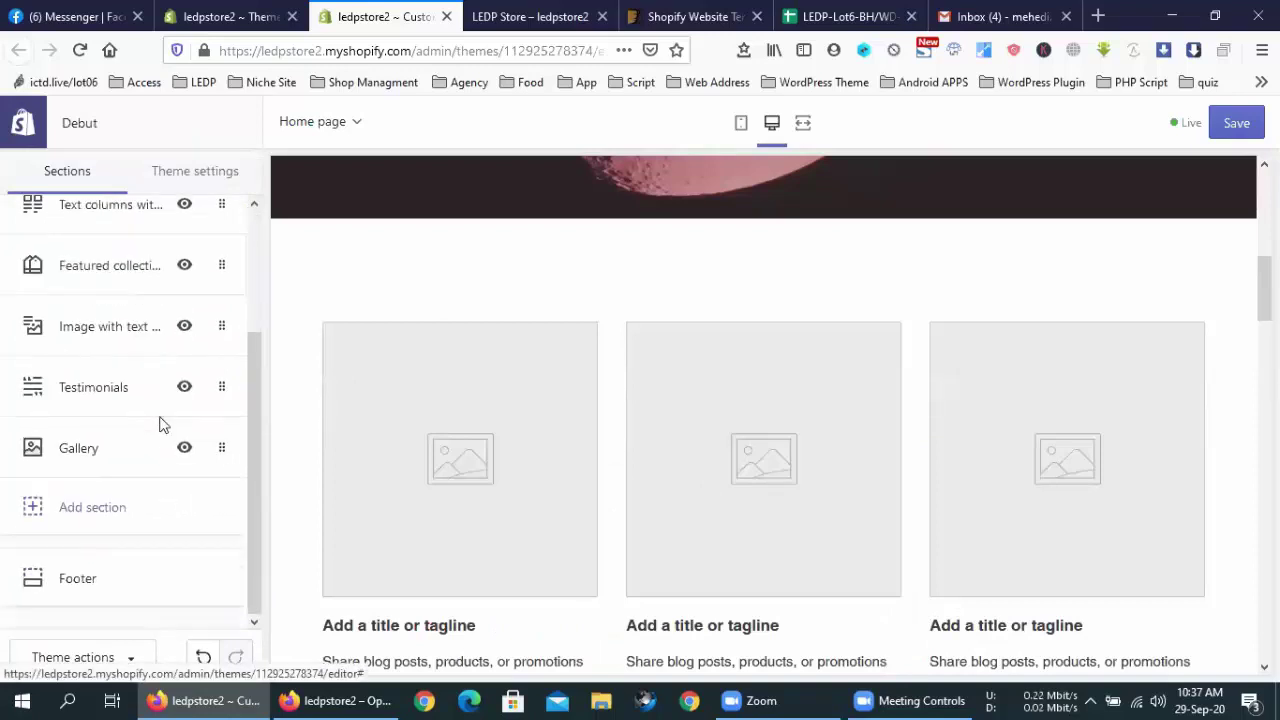
click(82, 508)
scroll(84, 420, down, 5)
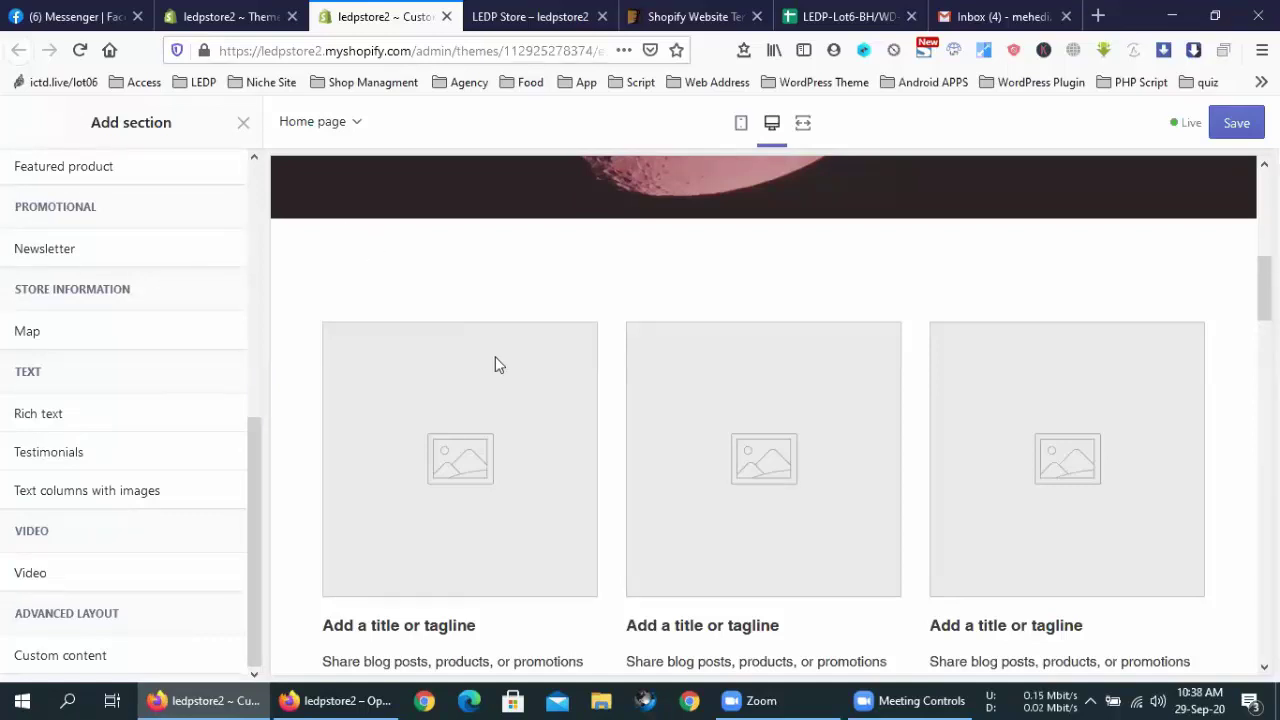
scroll(714, 613, up, 5)
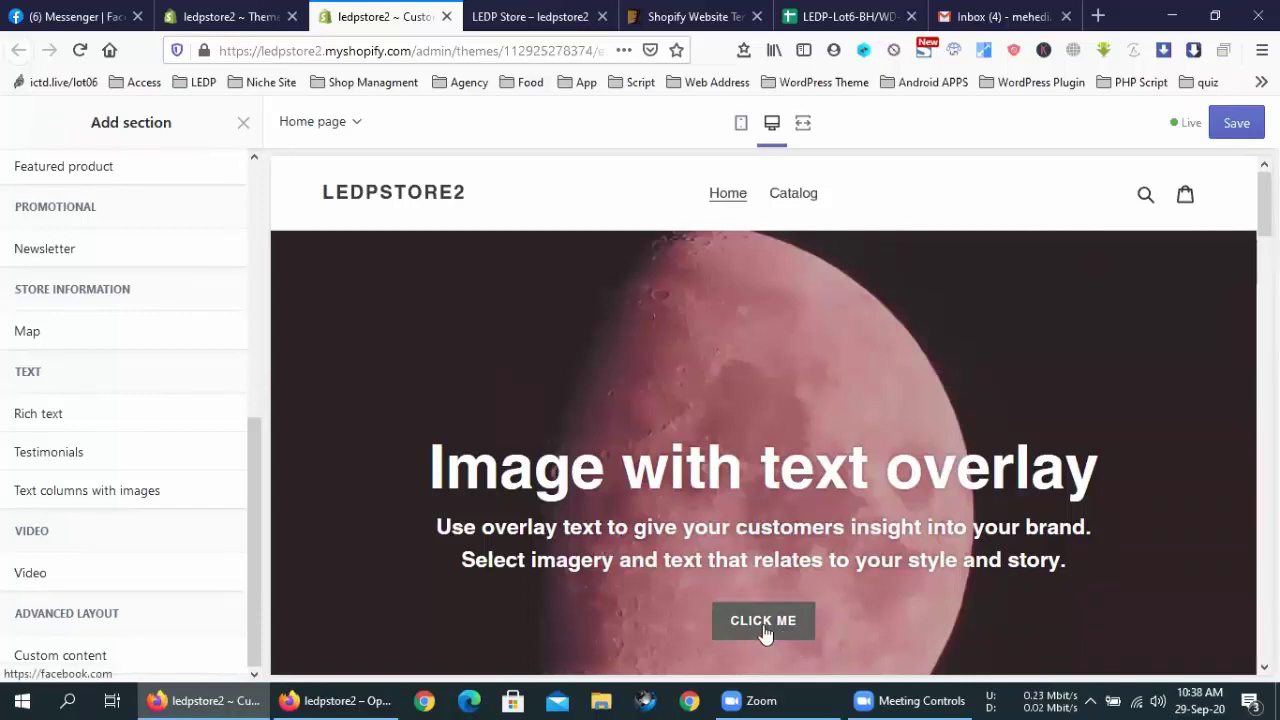
click(763, 624)
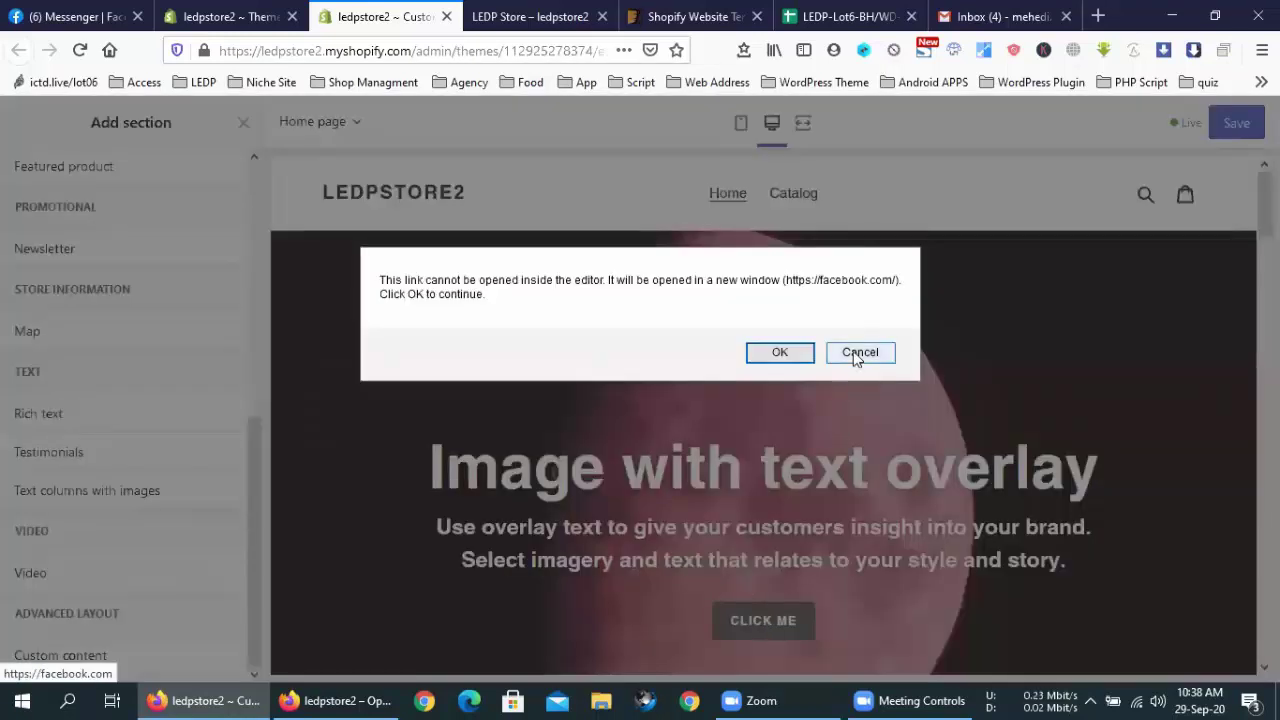
click(861, 352)
click(543, 14)
Confirm the storefront's CLICK ME button opens Facebook, then scroll the home page toward the footer
click(655, 570)
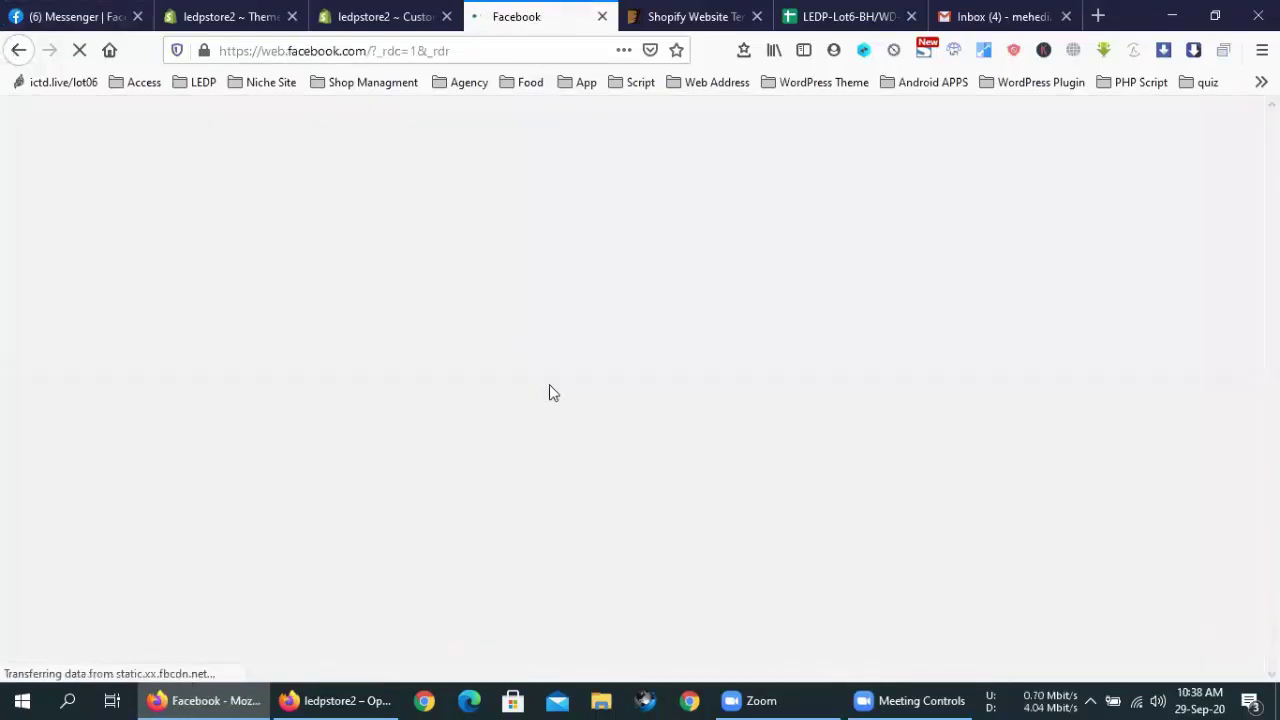
key(alt+Left)
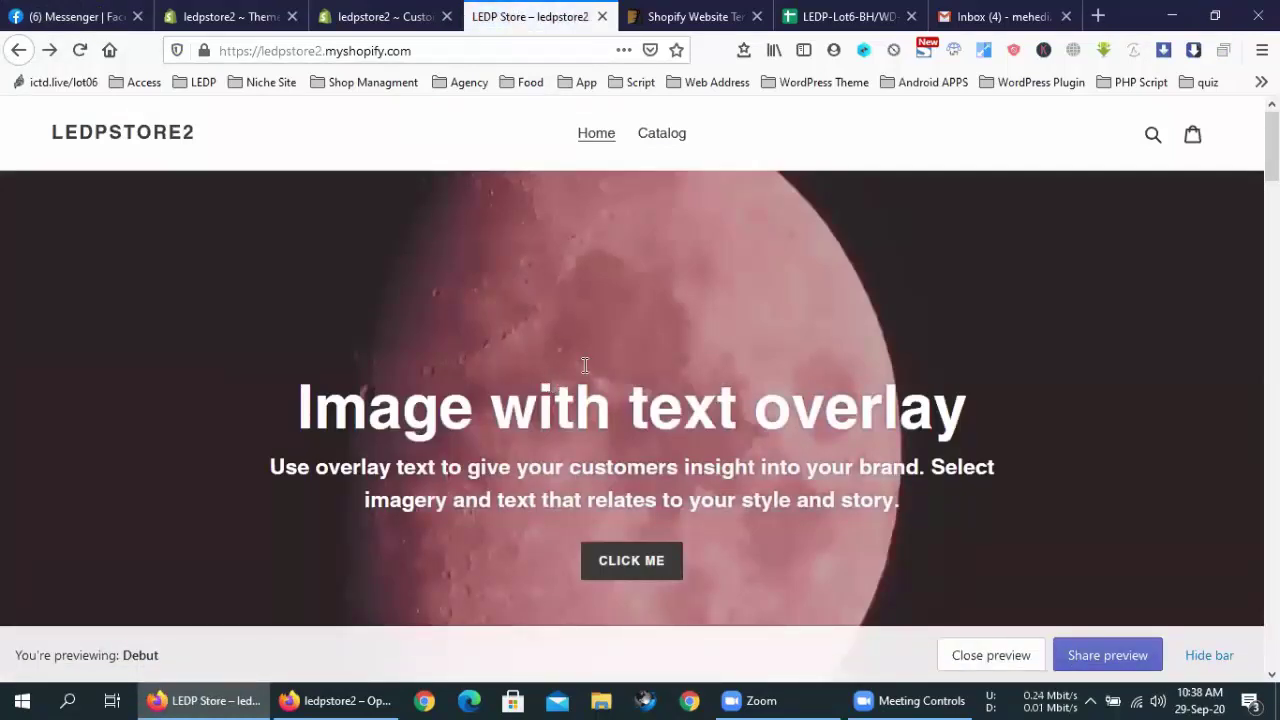
scroll(568, 390, down, 20)
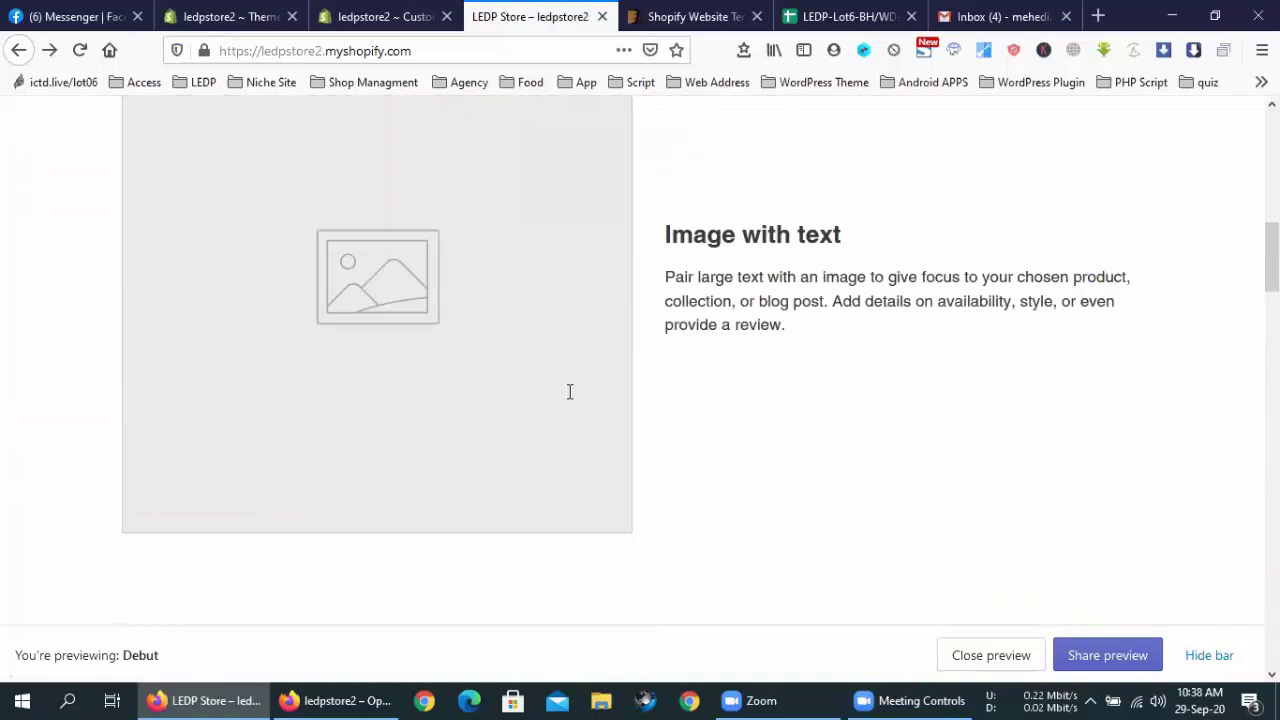
scroll(570, 398, down, 5)
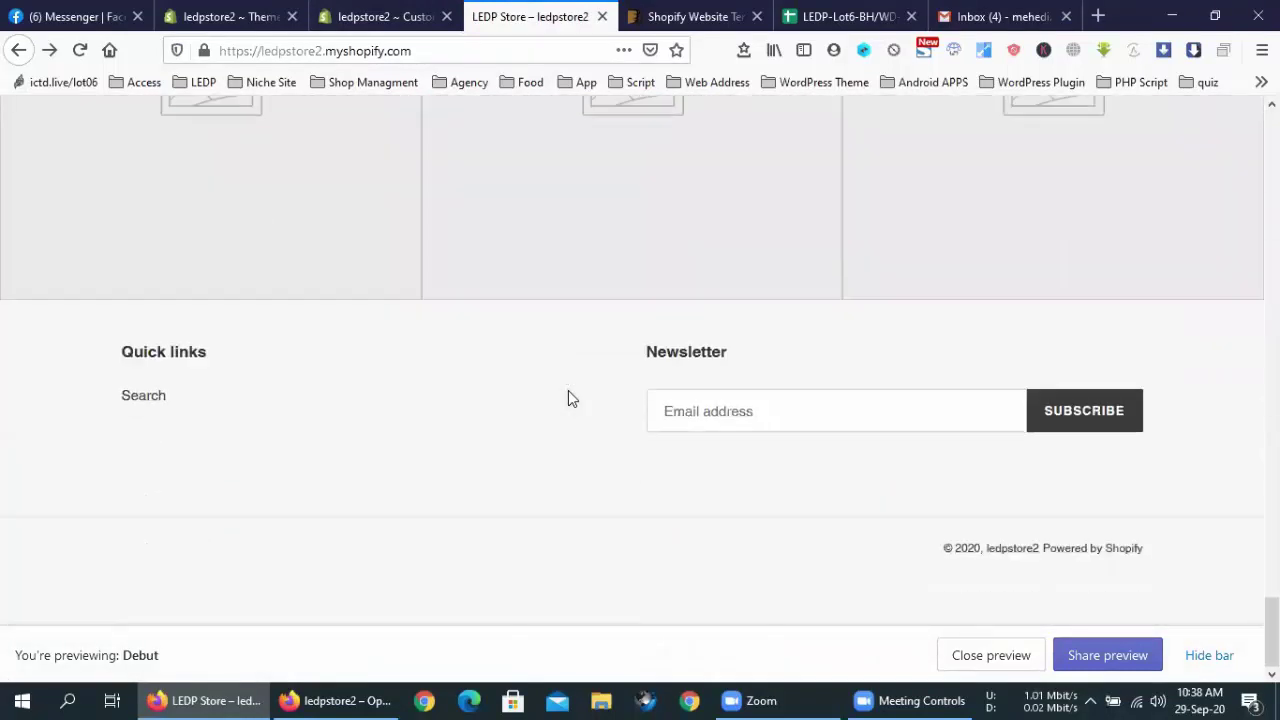
Return to the Debut theme editor and bring up the list of section types to add
click(685, 16)
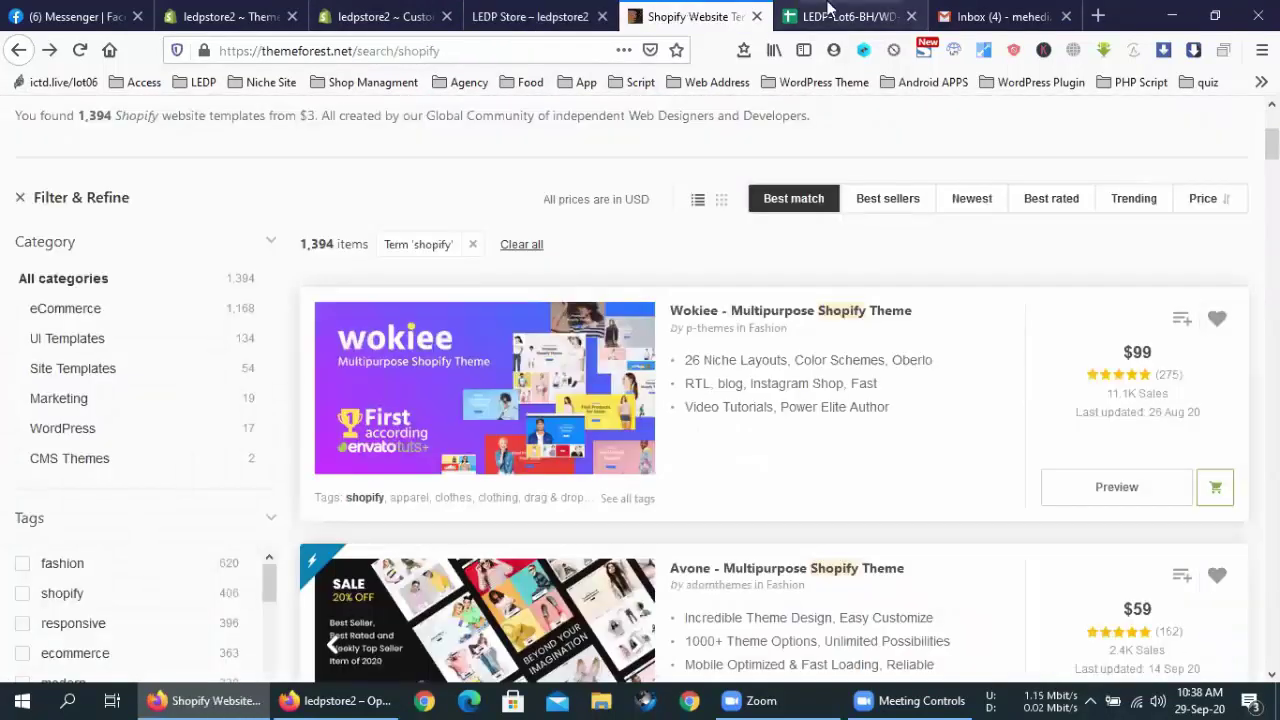
click(385, 16)
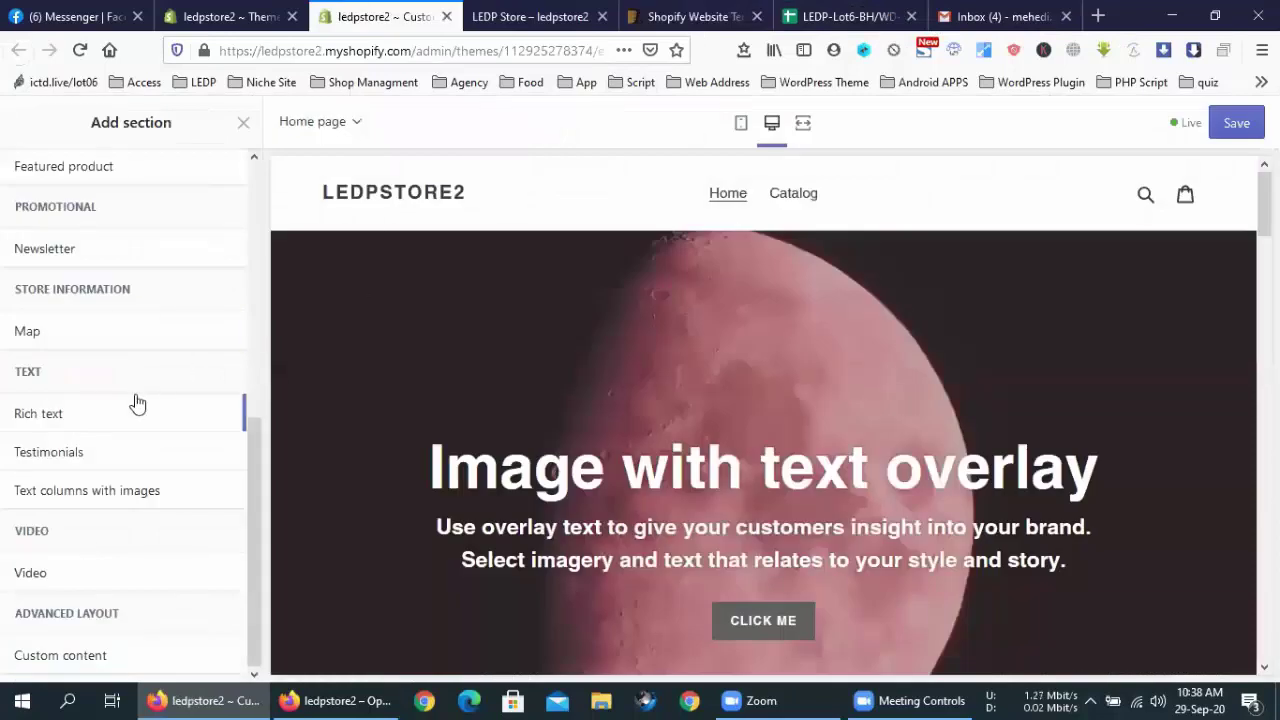
scroll(140, 400, up, 5)
click(246, 591)
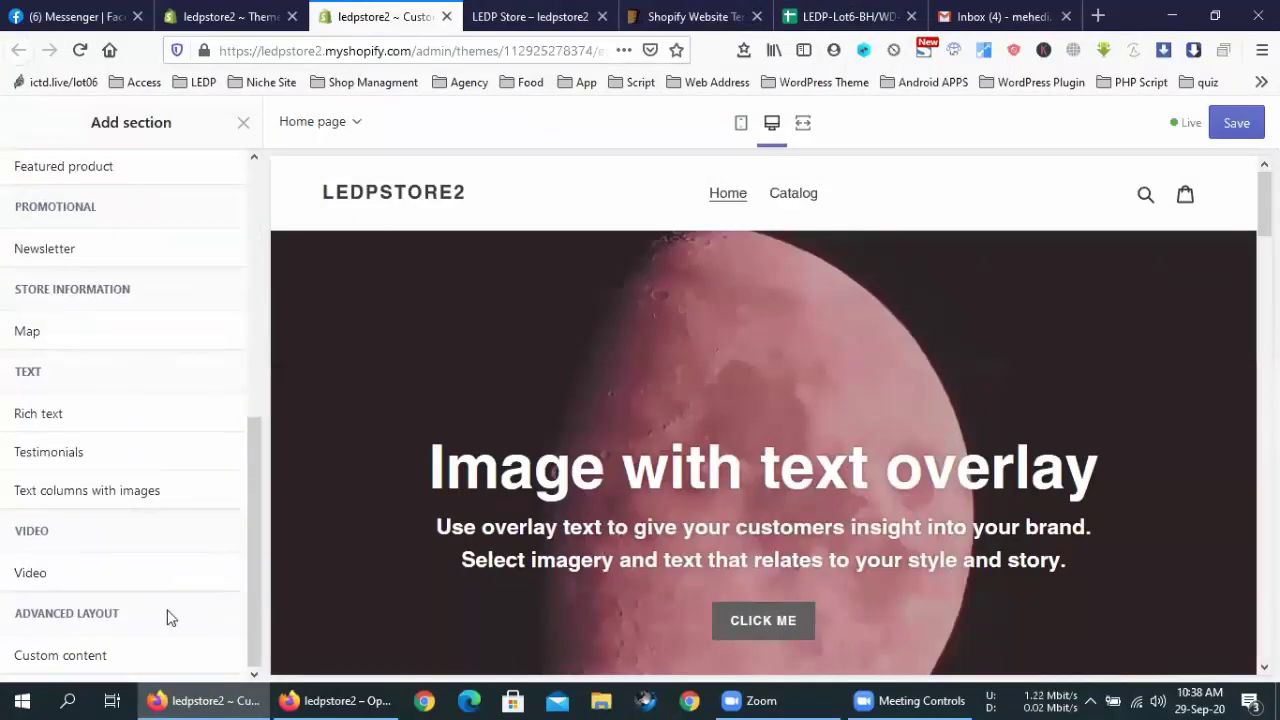
scroll(180, 477, up, 5)
From the Themes admin page, review the store's Payments provider settings
click(214, 17)
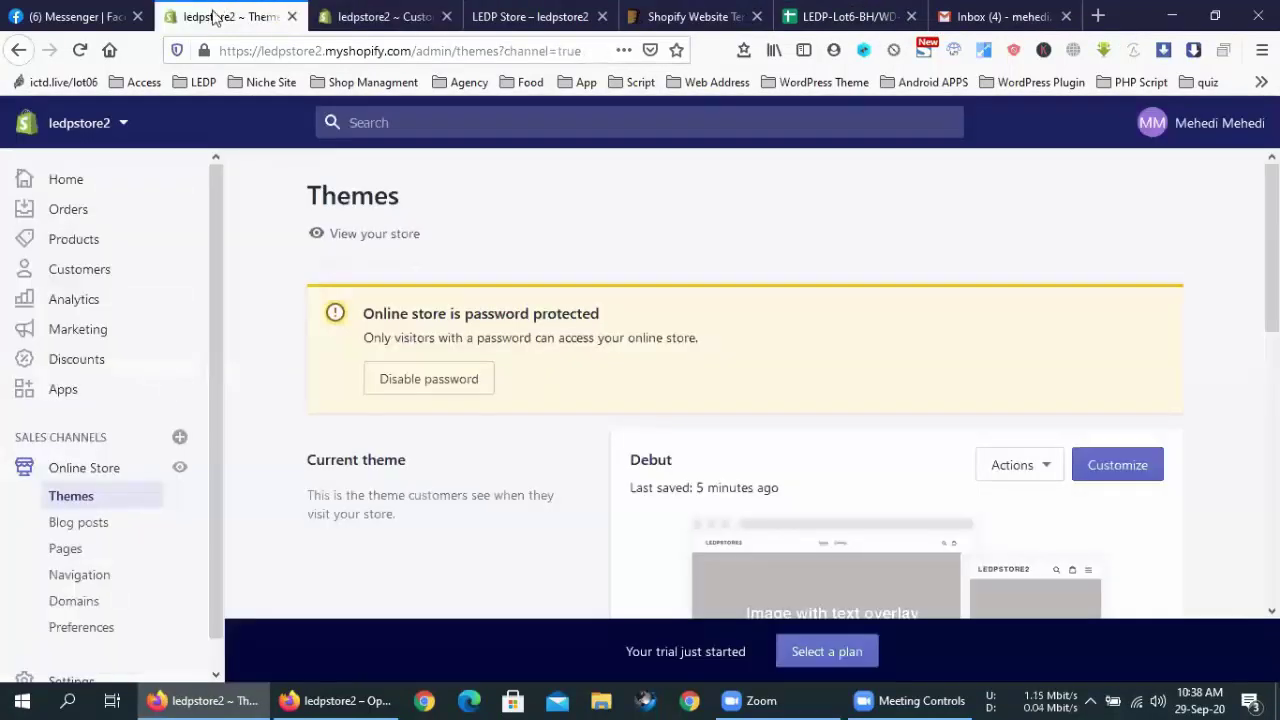
scroll(129, 500, down, 1)
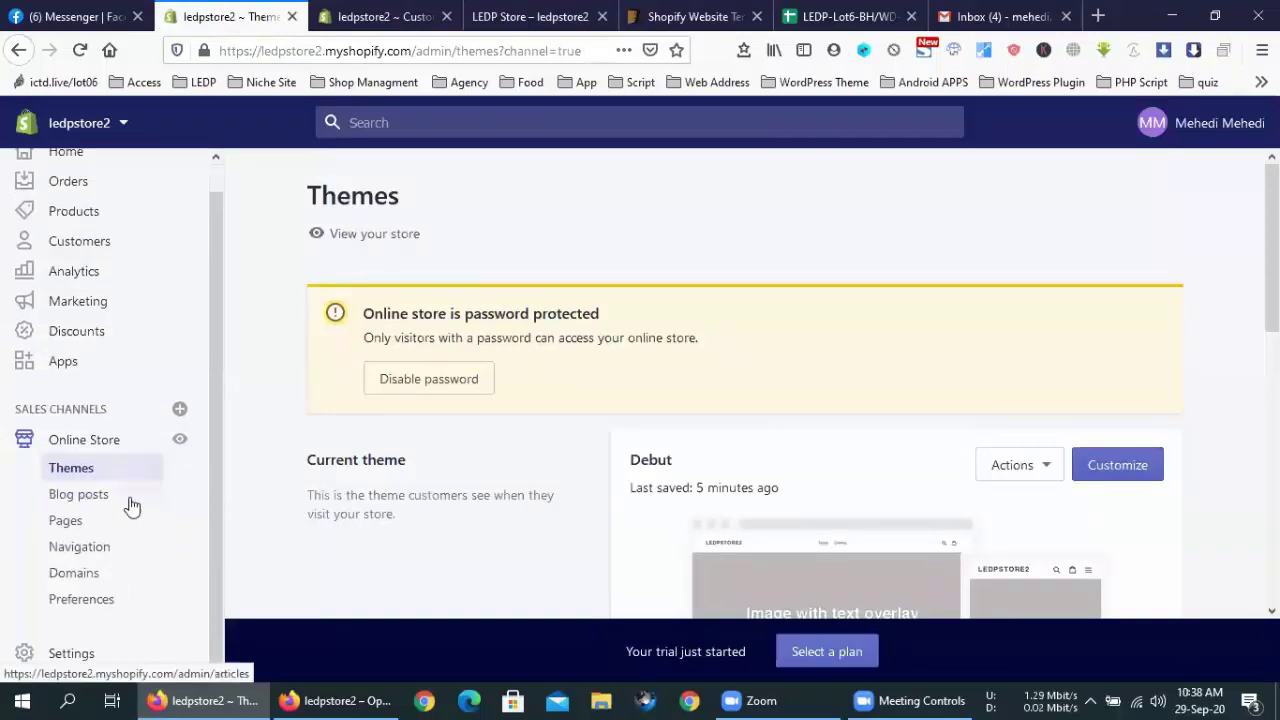
click(70, 654)
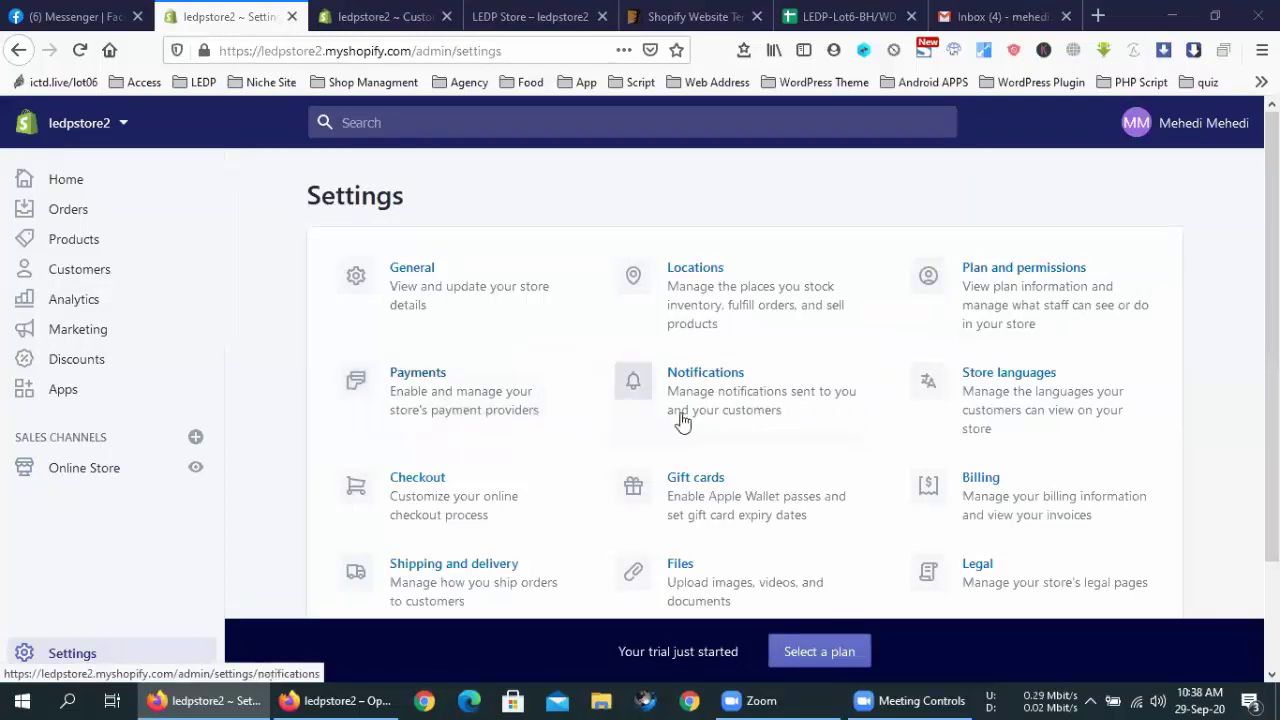
click(468, 400)
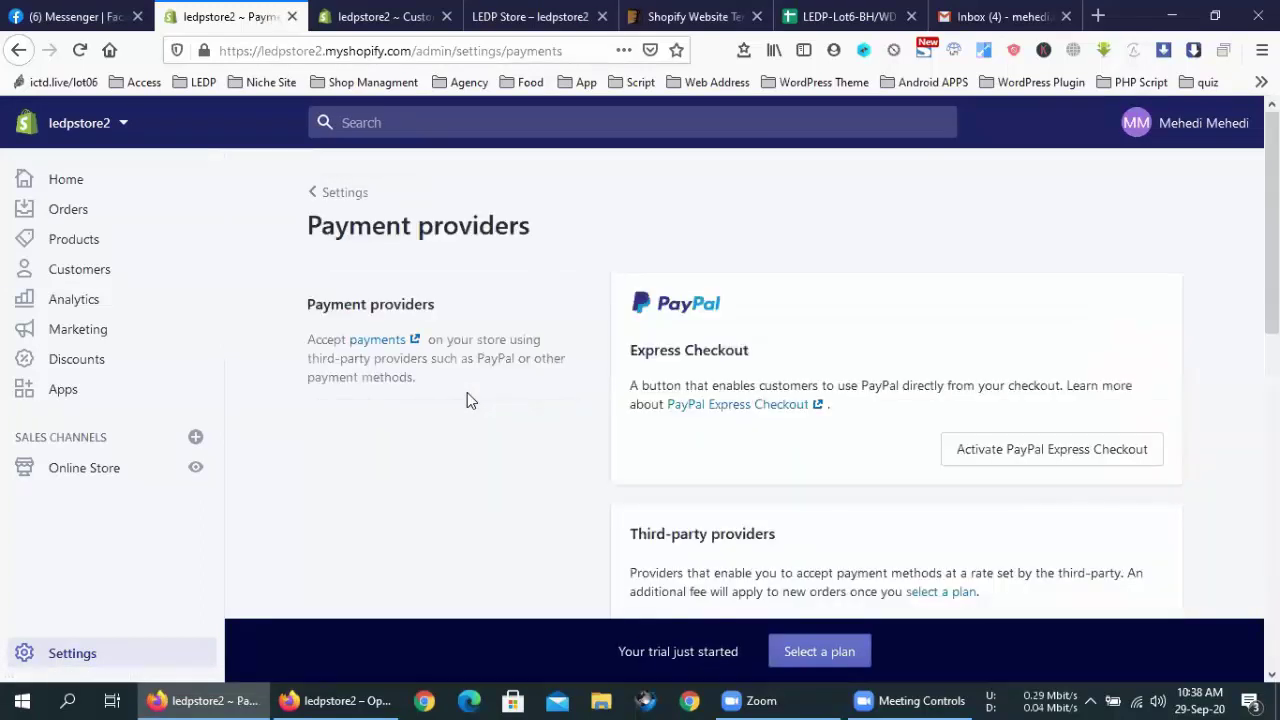
scroll(551, 406, down, 3)
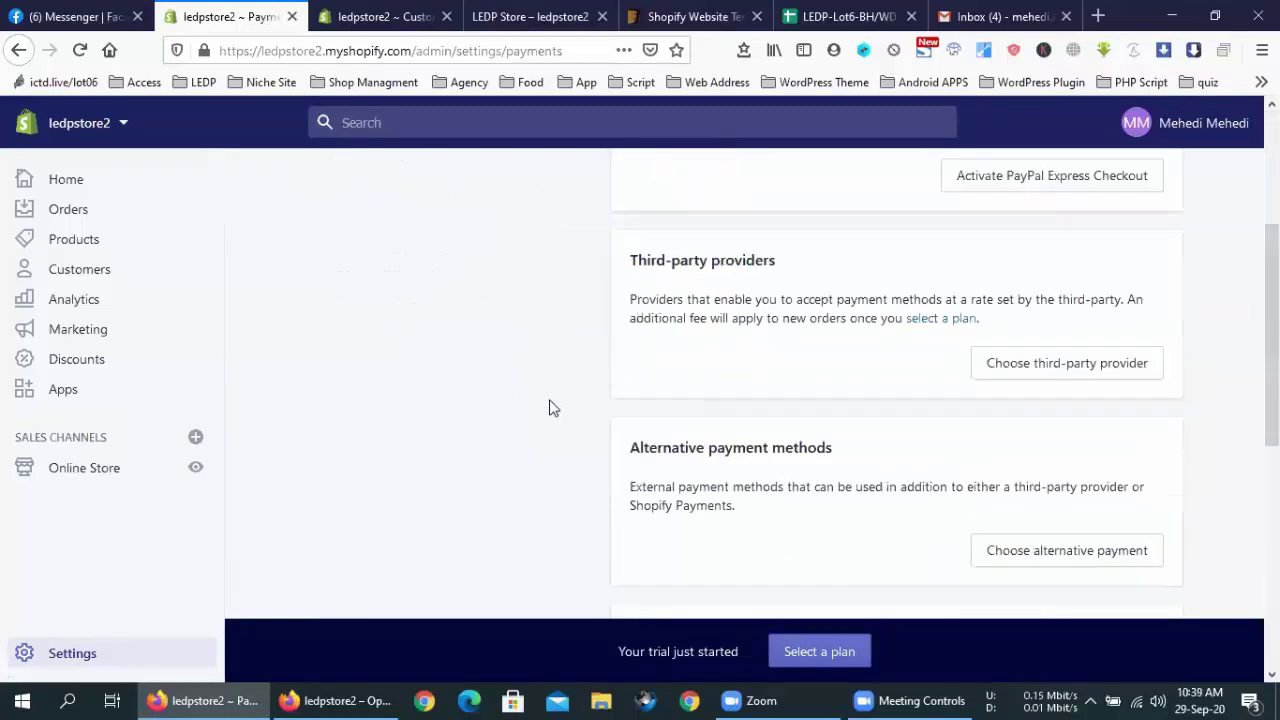
scroll(551, 406, down, 3)
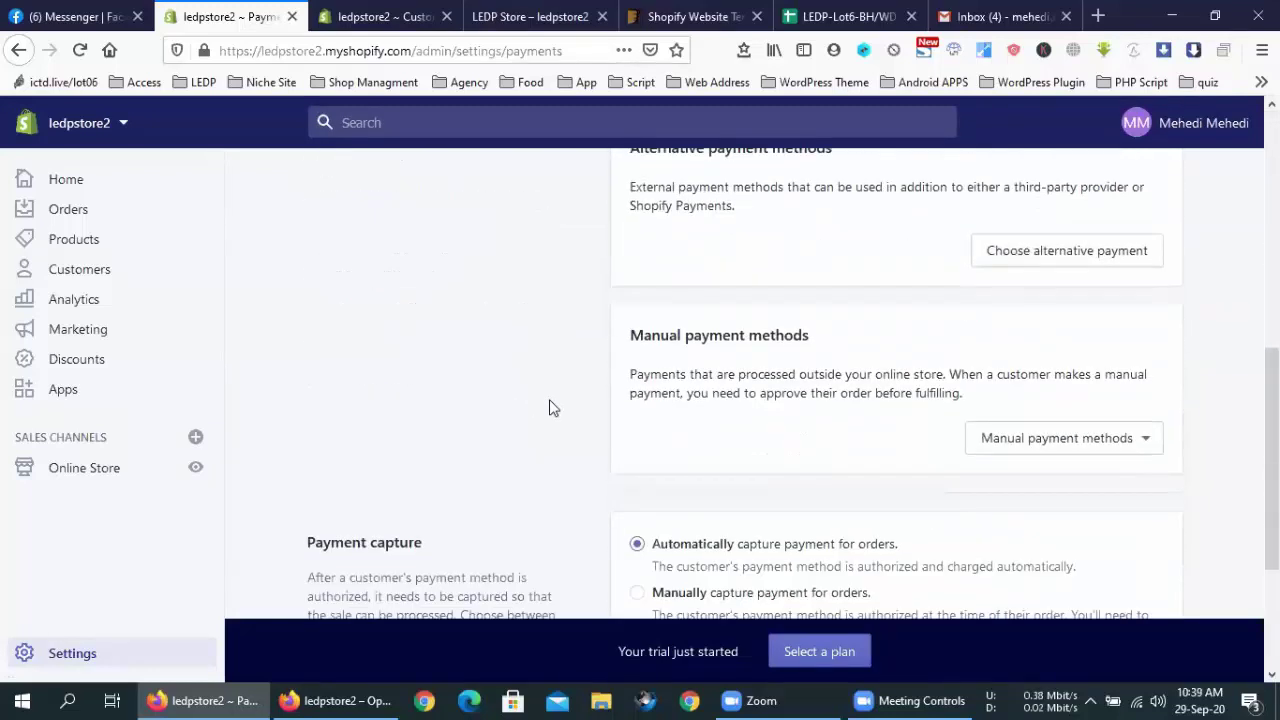
scroll(551, 406, down, 3)
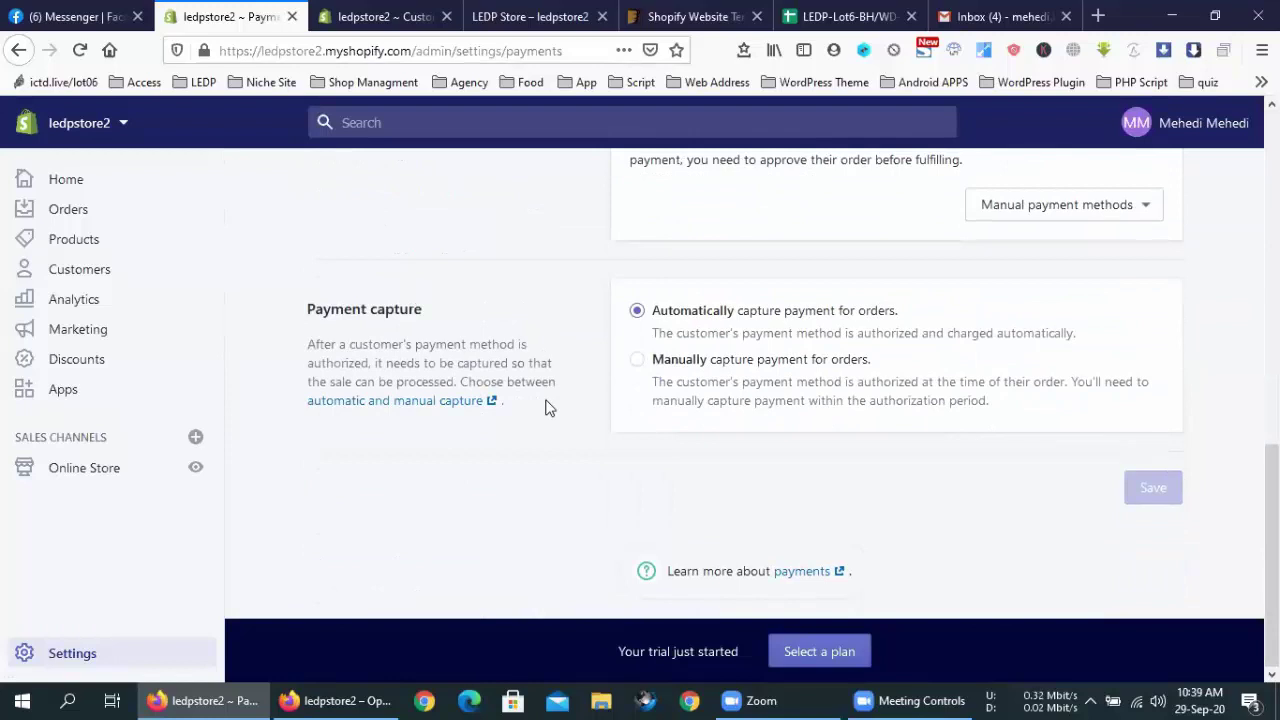
Go via Online Store to the Domains page listing ledpstore2.myshopify.com as primary domain
click(177, 651)
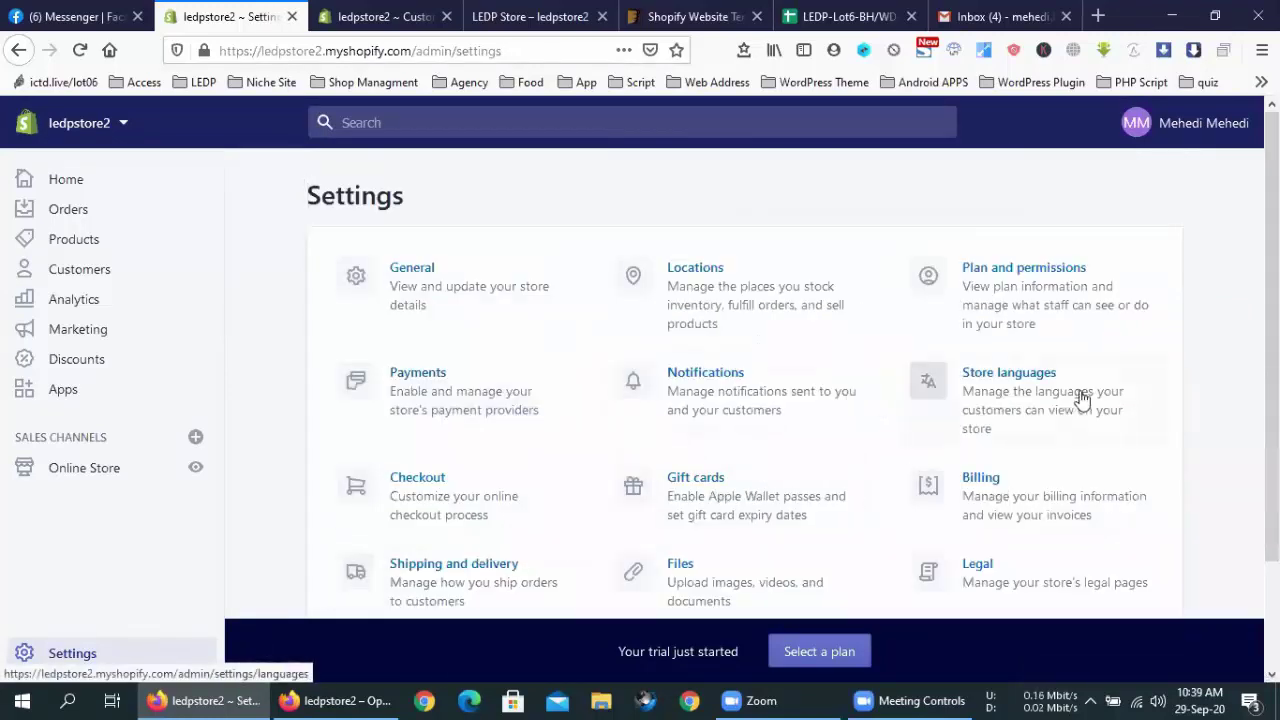
scroll(1086, 343, down, 2)
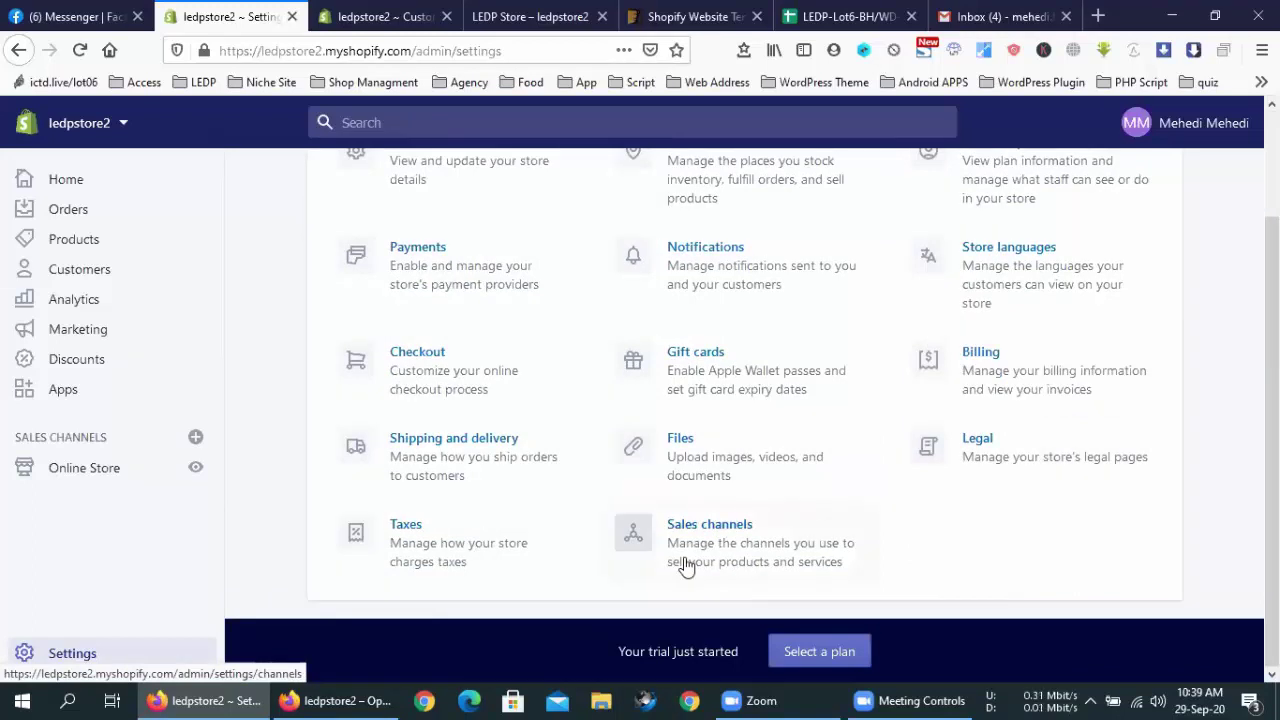
scroll(686, 563, up, 3)
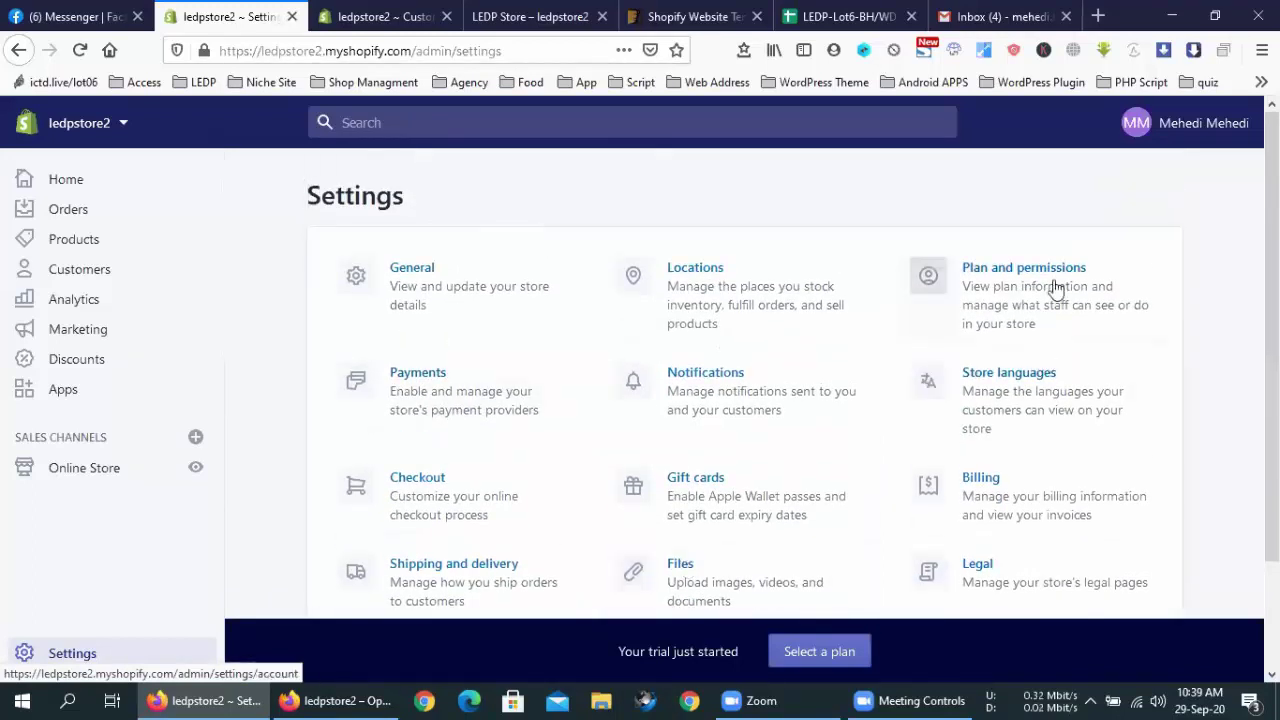
click(117, 467)
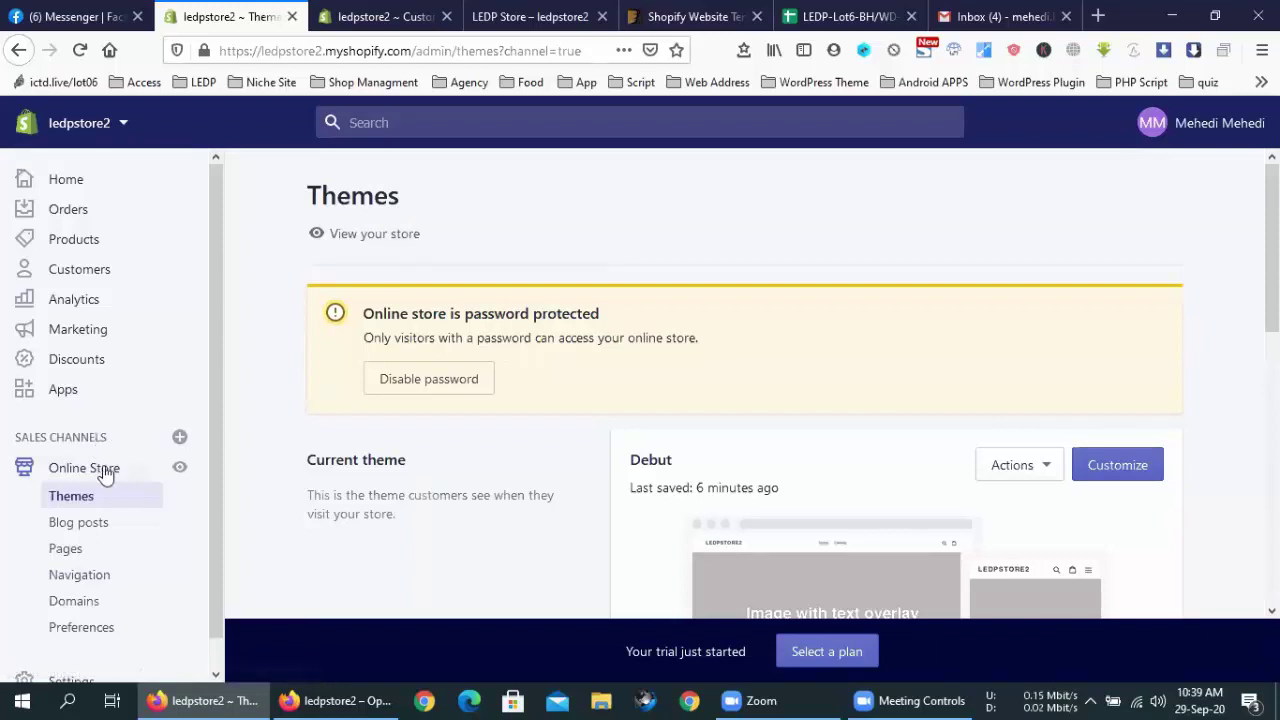
click(90, 600)
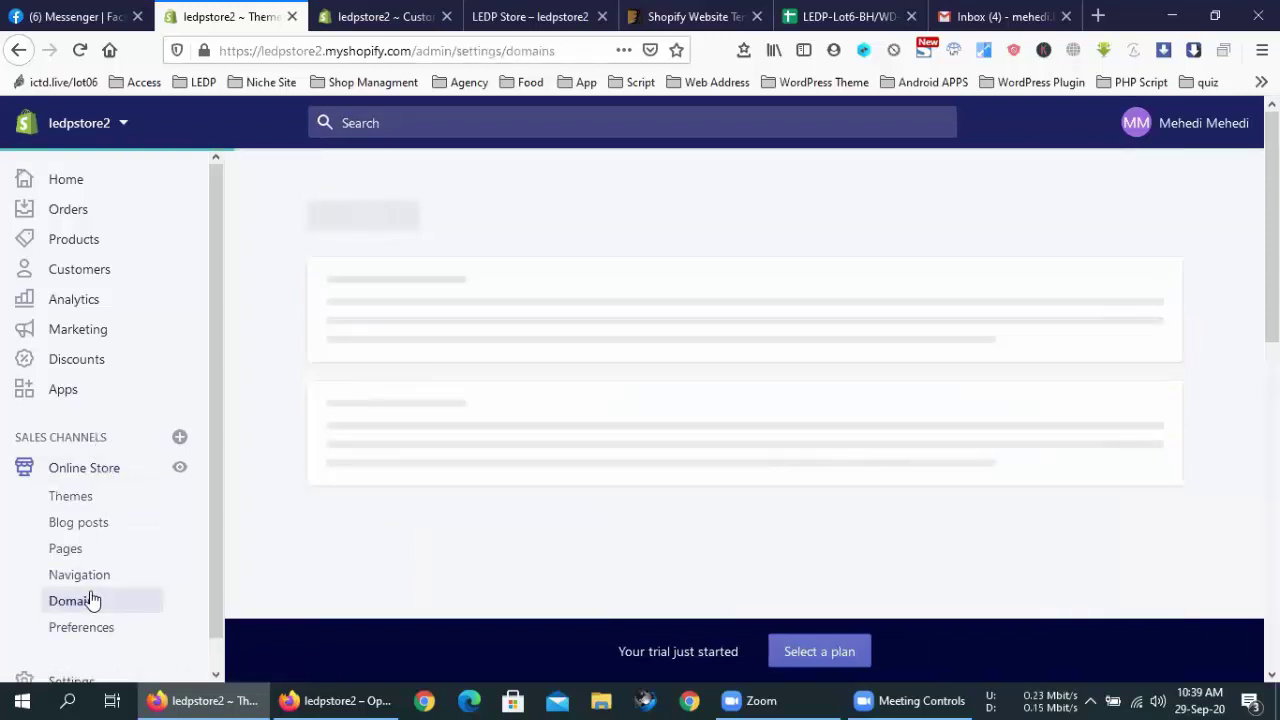
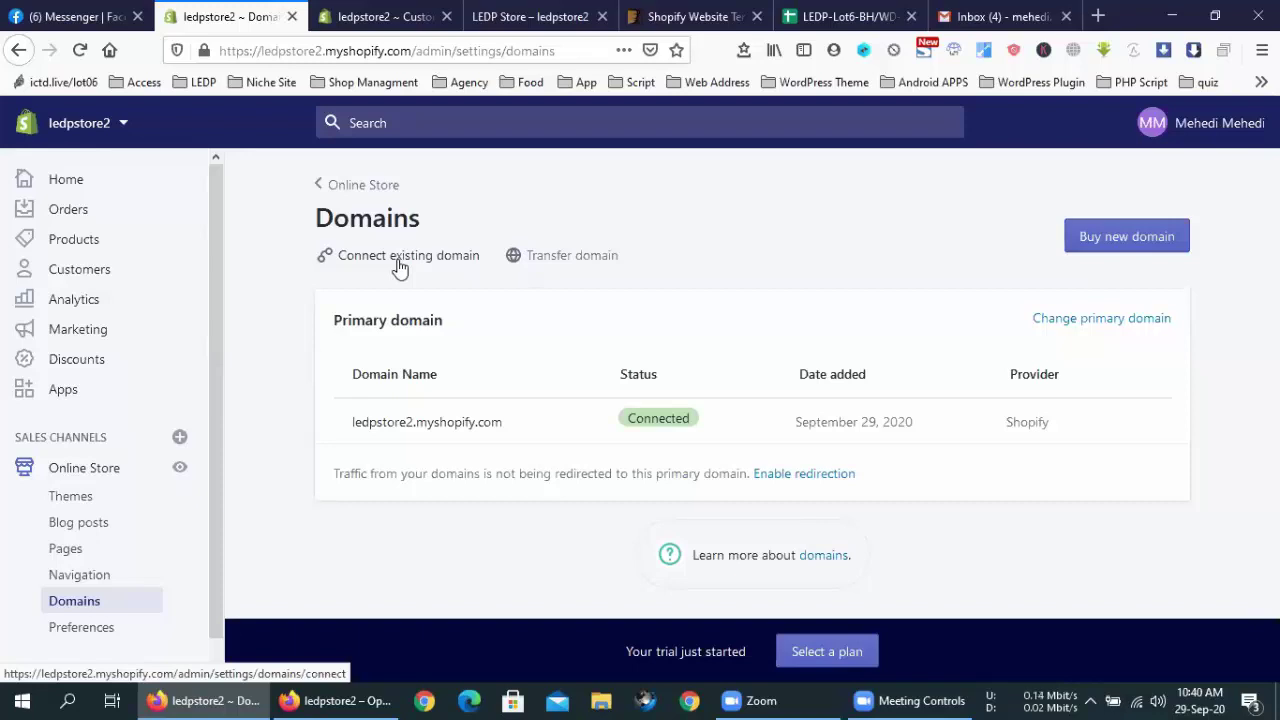
Enter mehedibcv.xyz as the existing domain to connect and submit it
click(430, 258)
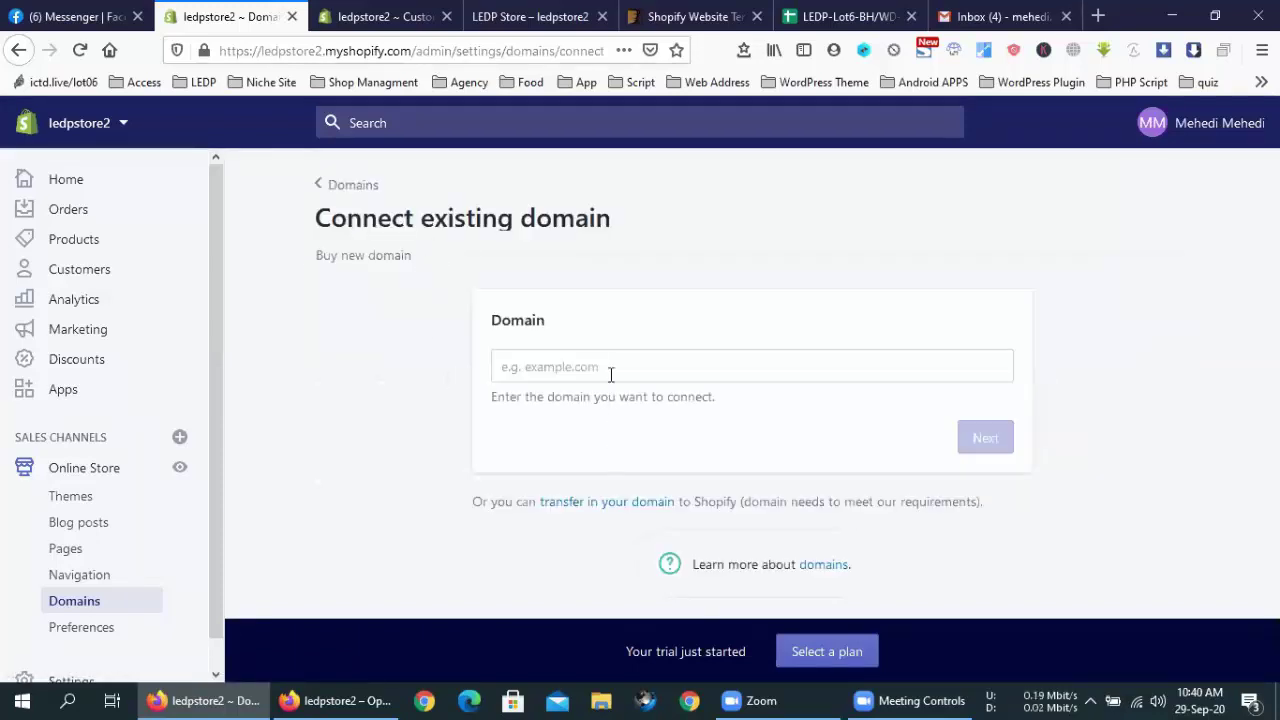
click(611, 374)
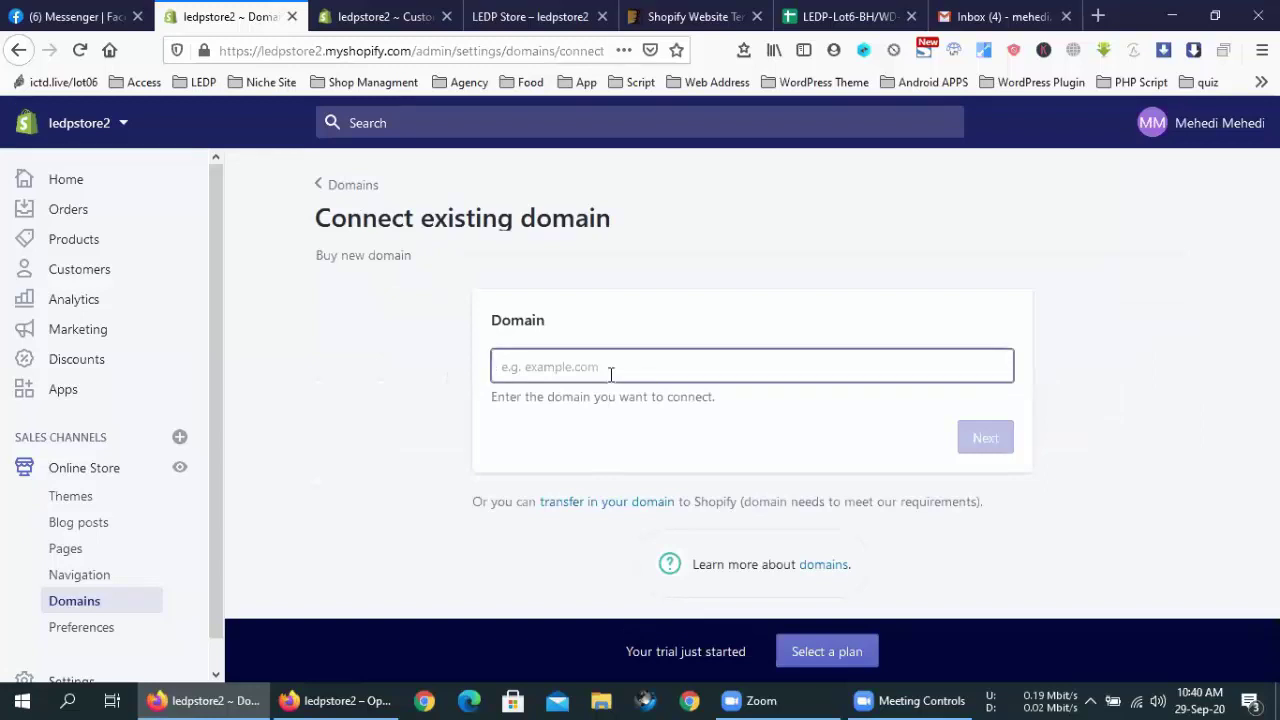
text(mehedi)
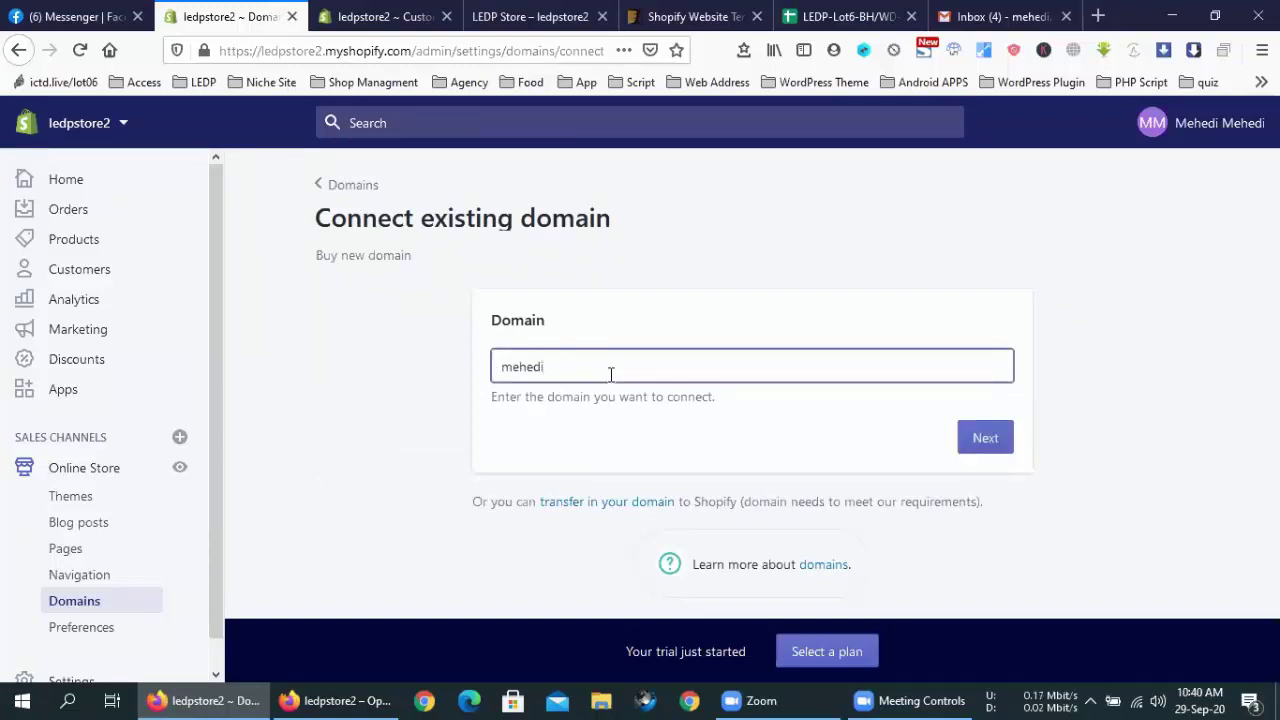
text(bcv.xyz)
click(984, 438)
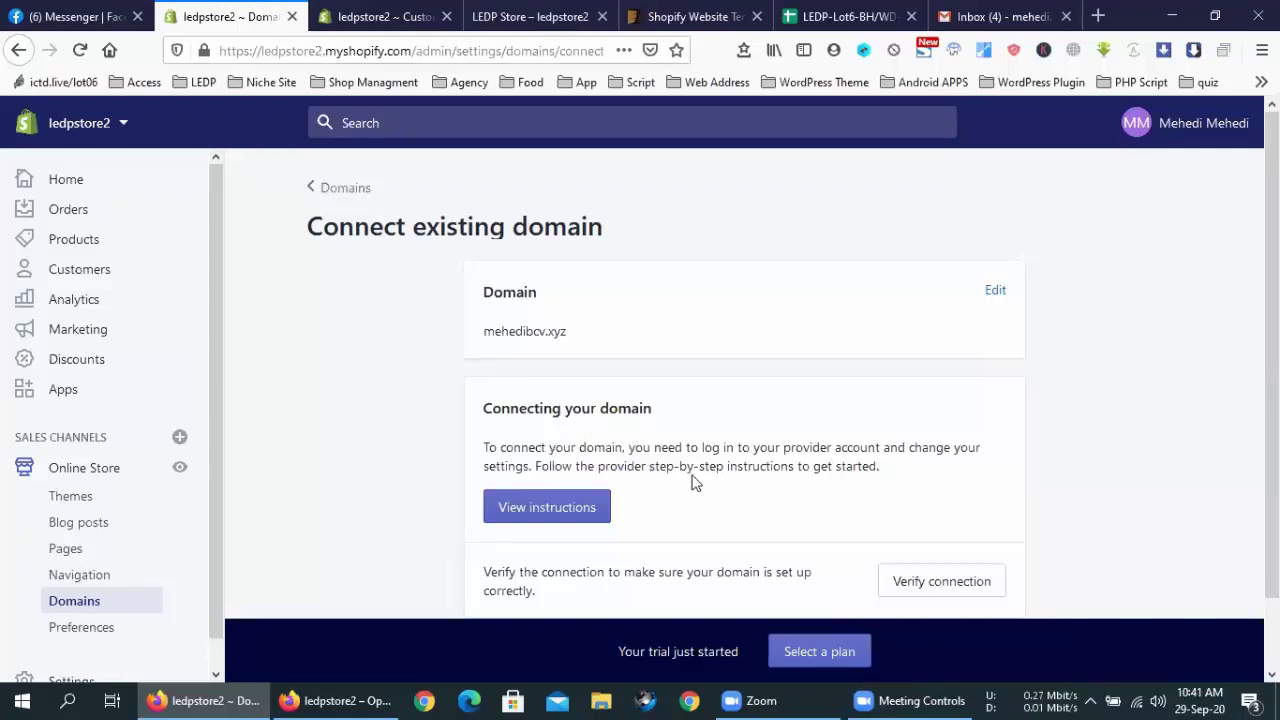
scroll(700, 465, down, 2)
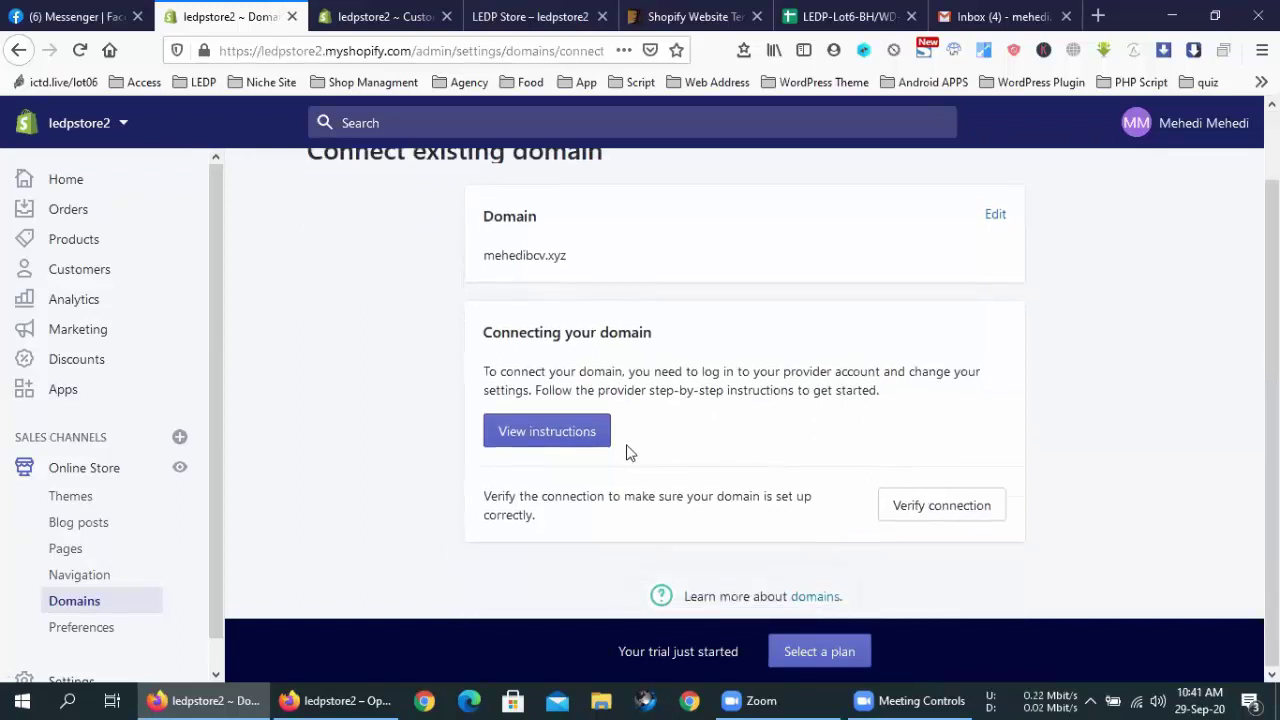
Open the help article on connecting a third-party domain and scroll to the manual CNAME steps
click(545, 440)
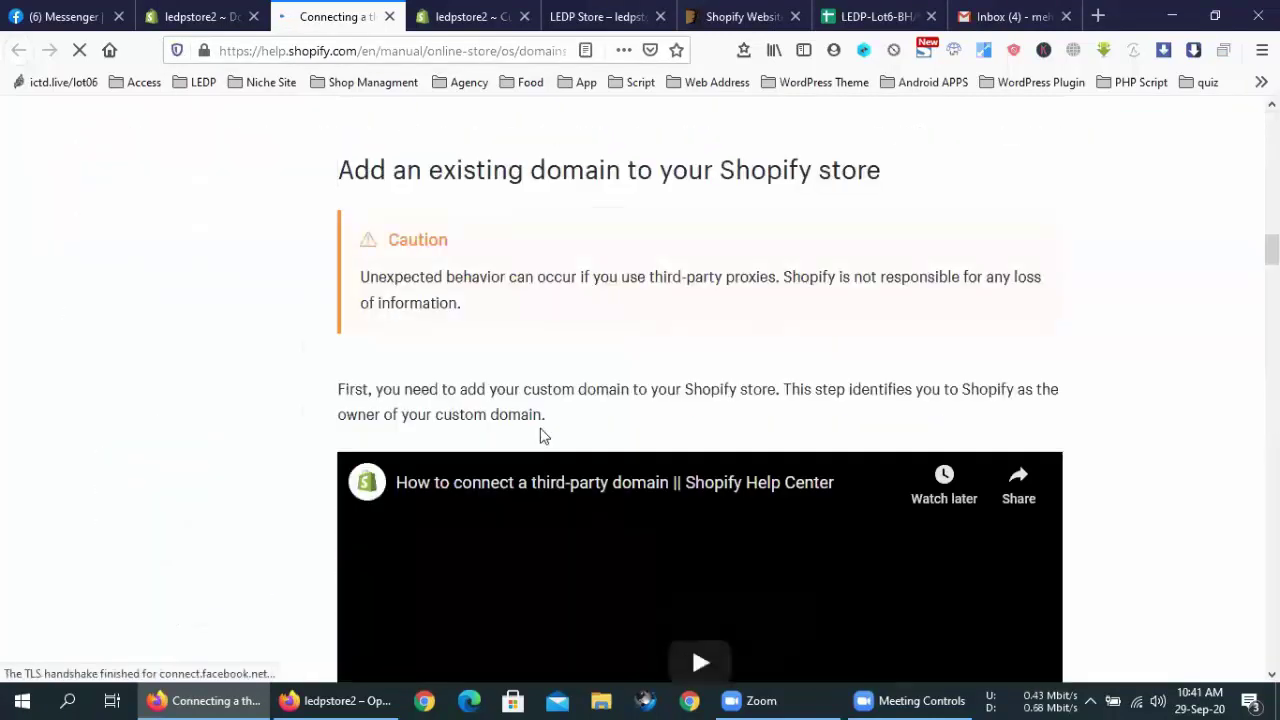
scroll(503, 251, down, 7)
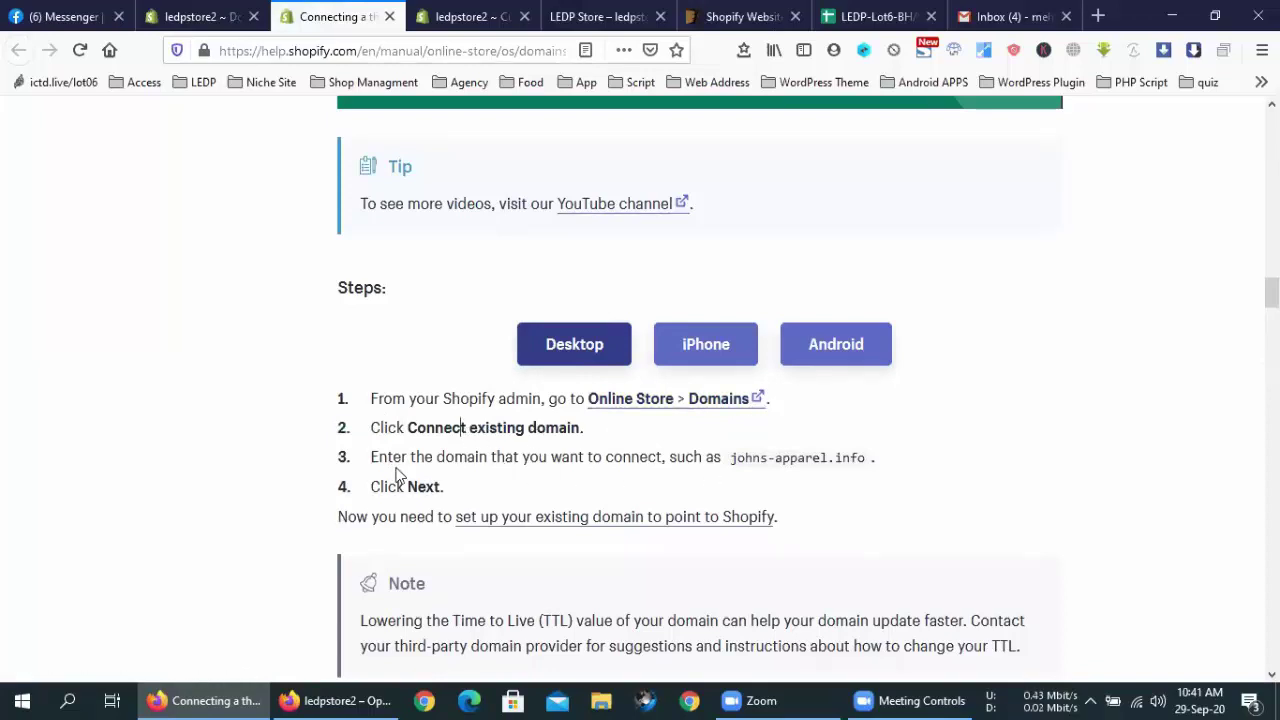
drag(760, 458, 832, 458)
click(568, 465)
scroll(461, 482, down, 3)
drag(465, 347, 402, 330)
scroll(489, 437, down, 3)
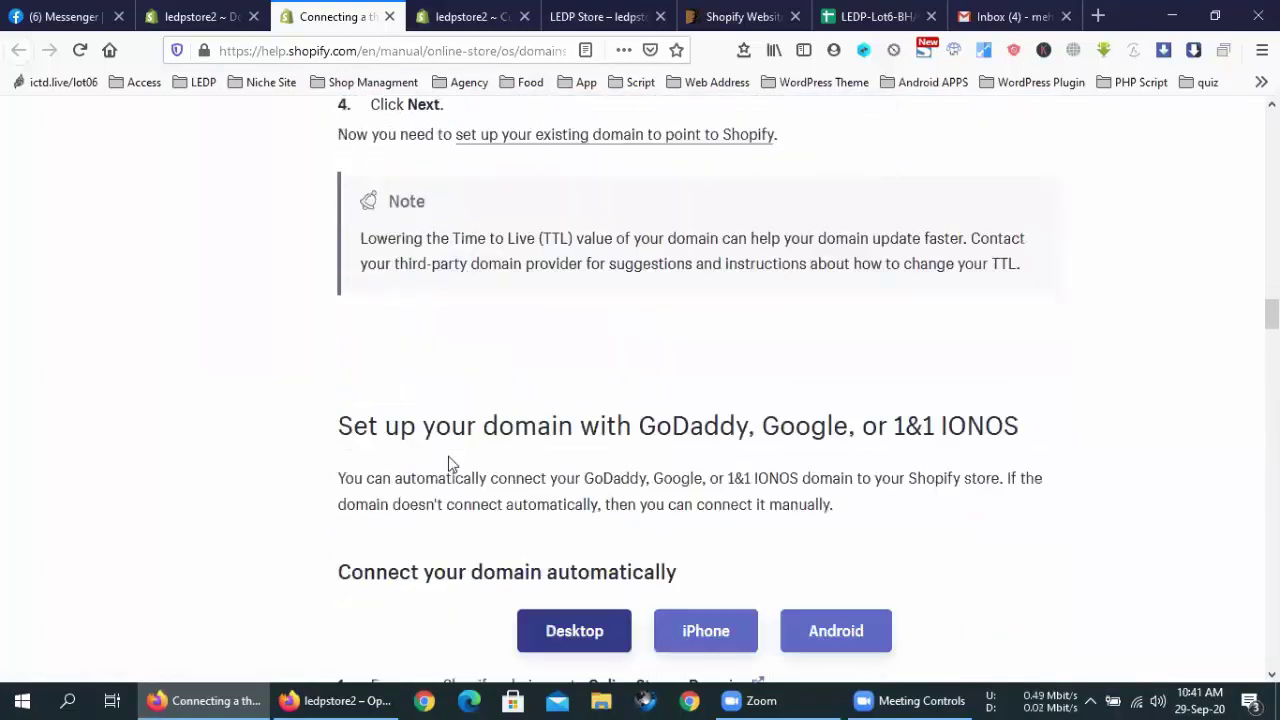
scroll(449, 456, down, 7)
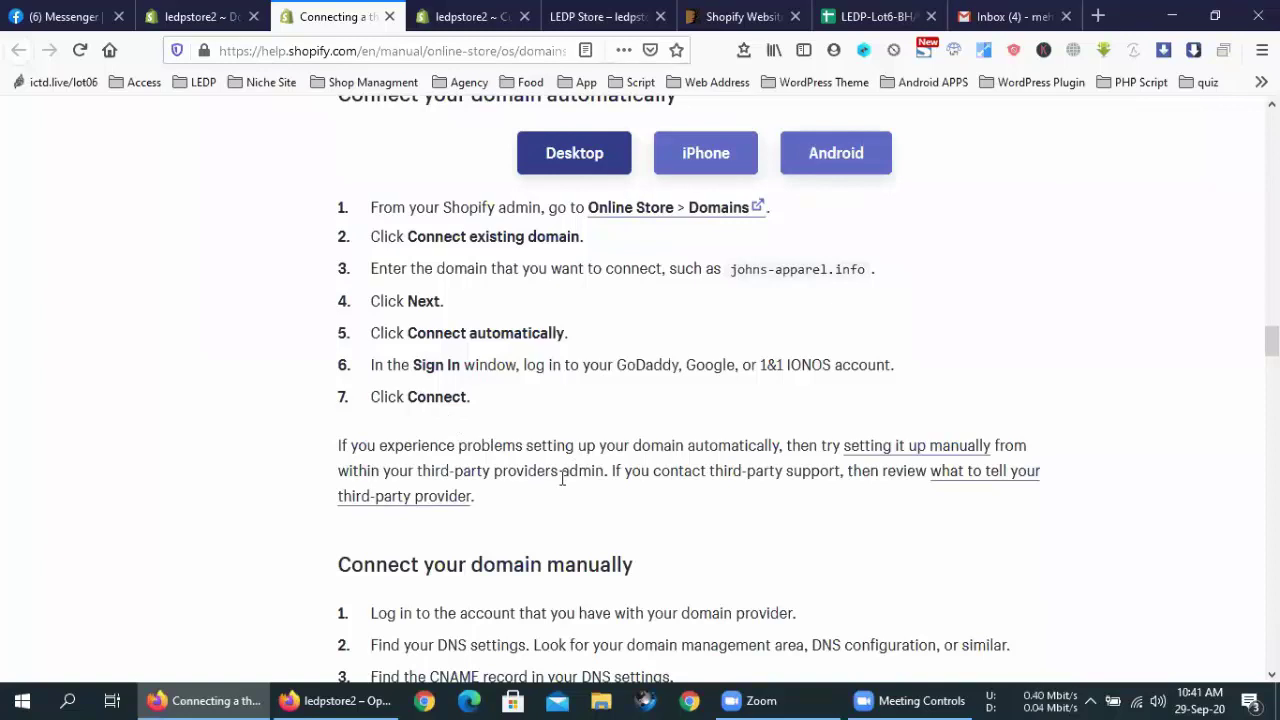
scroll(563, 477, down, 7)
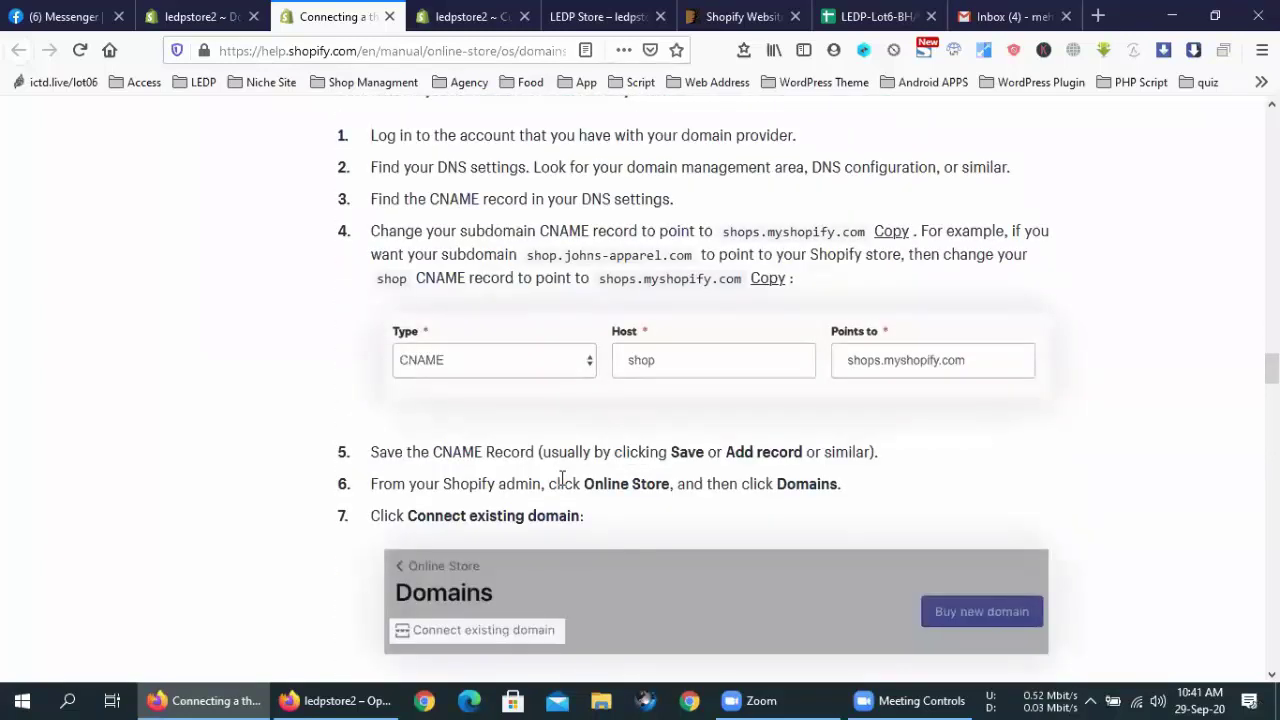
scroll(563, 477, up, 5)
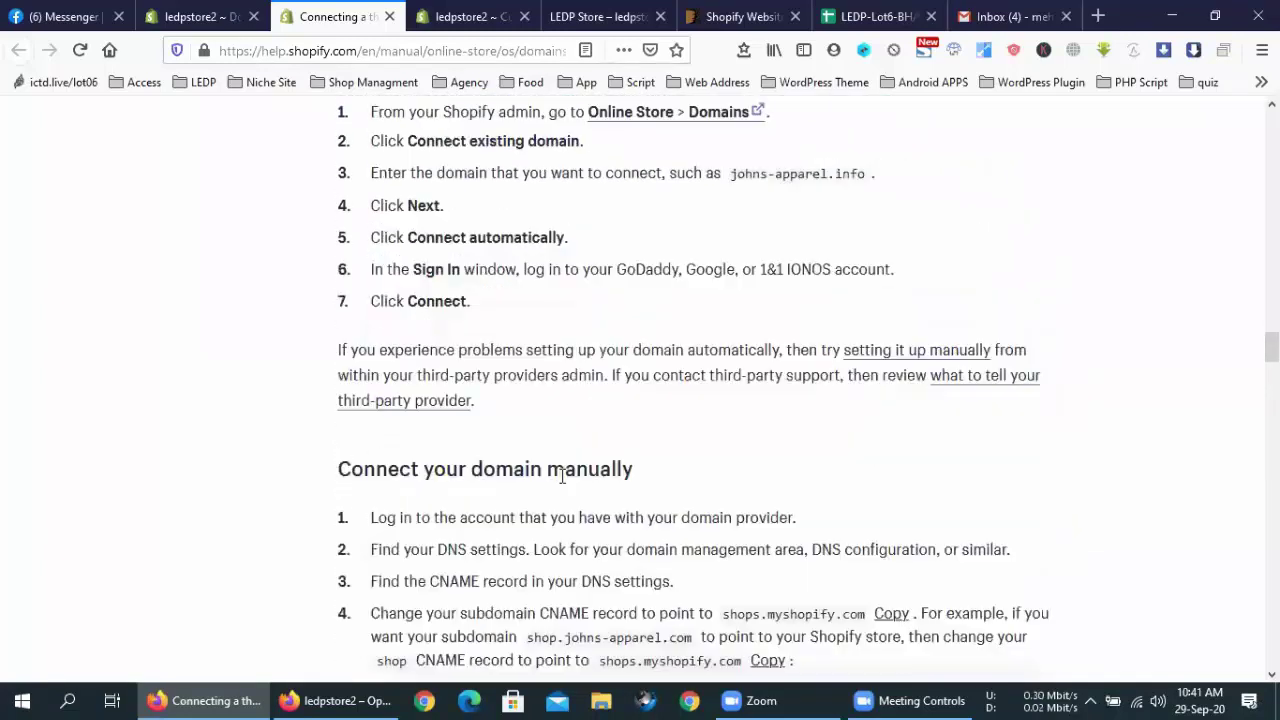
scroll(563, 477, down, 3)
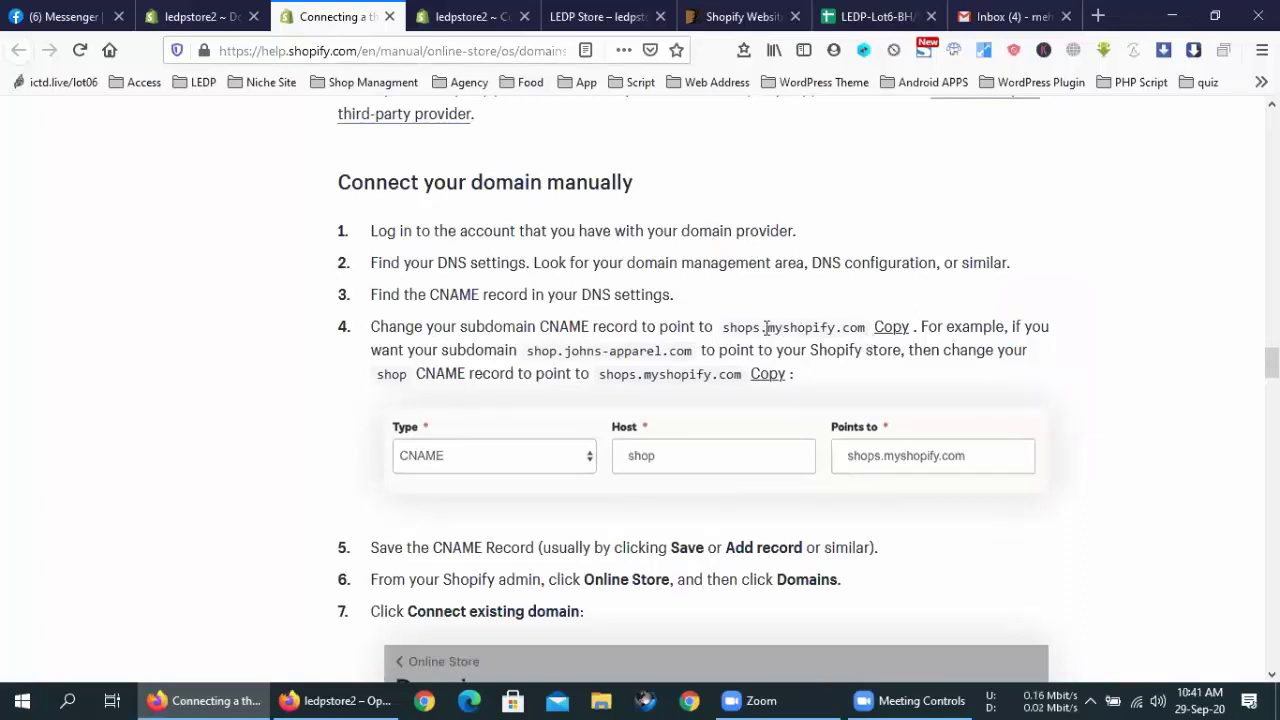
drag(722, 327, 866, 327)
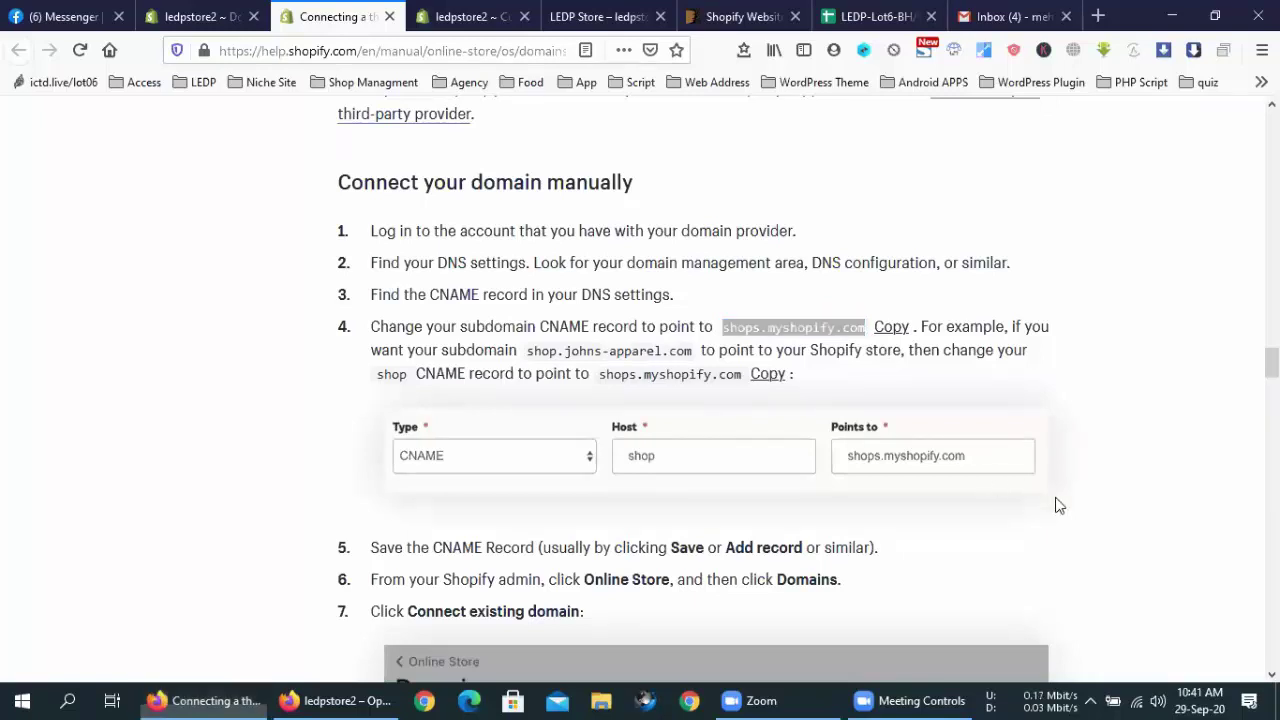
click(547, 321)
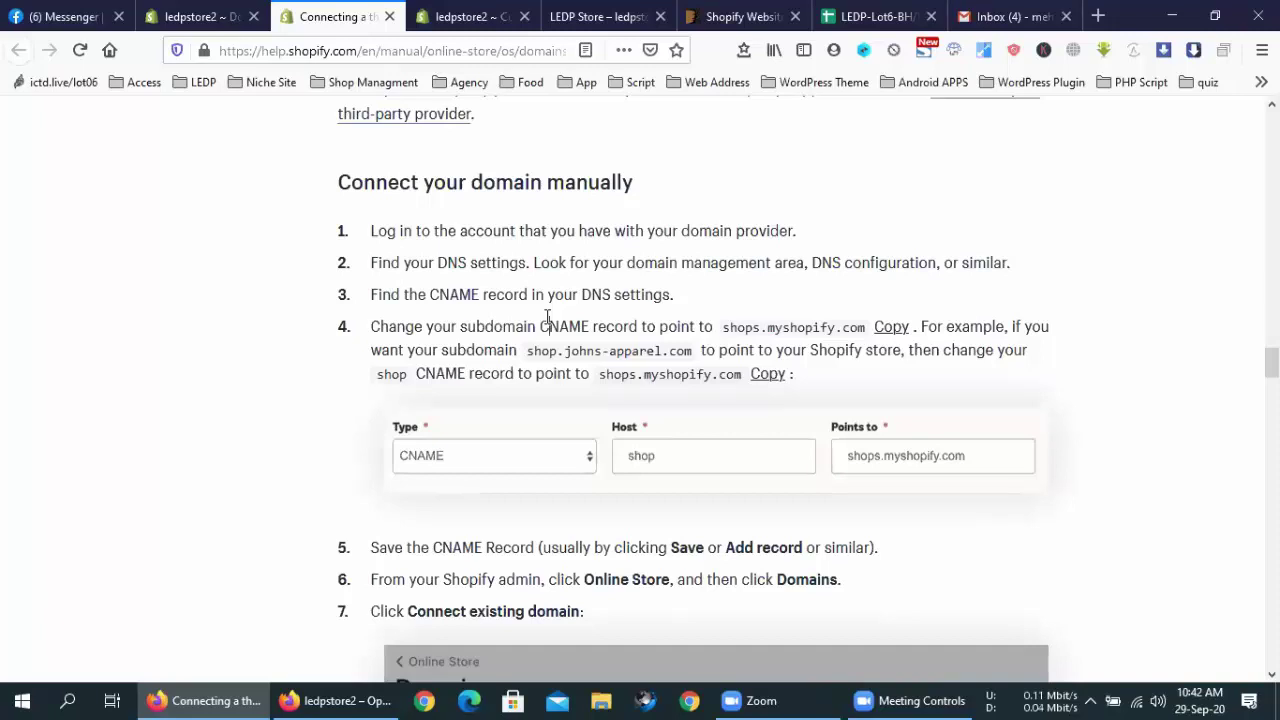
click(549, 326)
drag(802, 386, 377, 326)
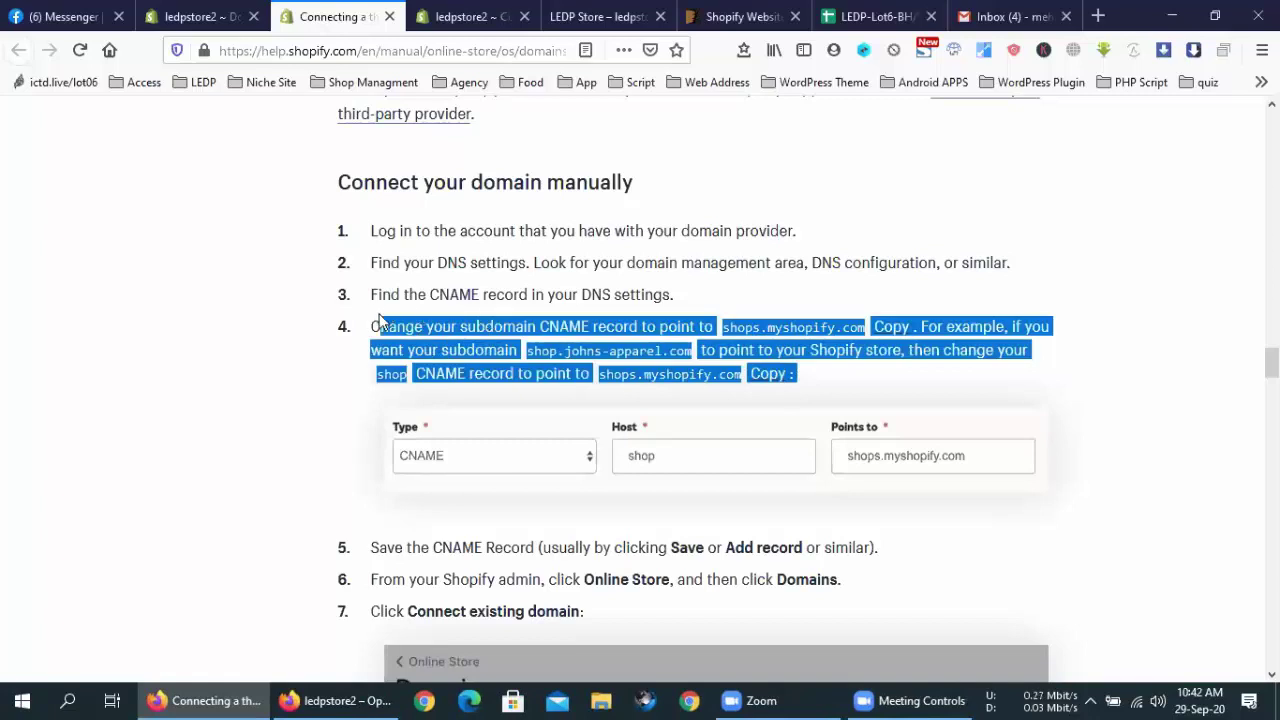
click(375, 322)
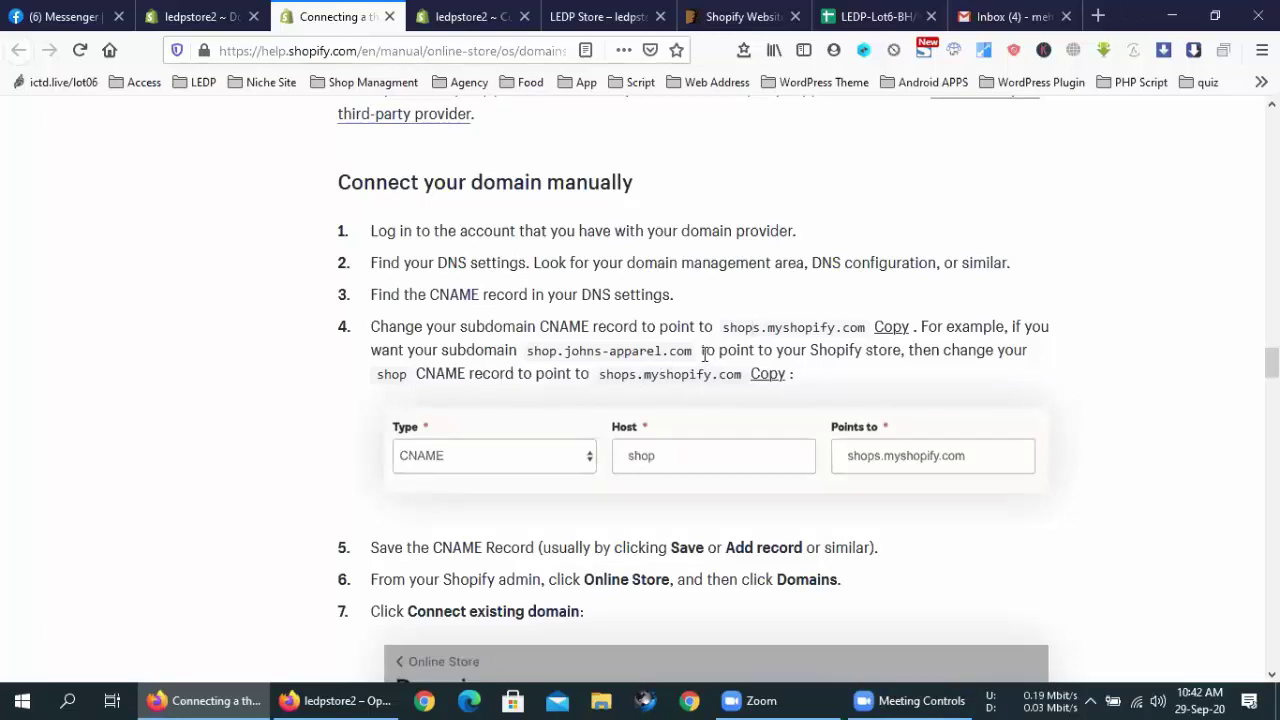
drag(702, 351, 594, 351)
click(594, 351)
drag(528, 349, 697, 366)
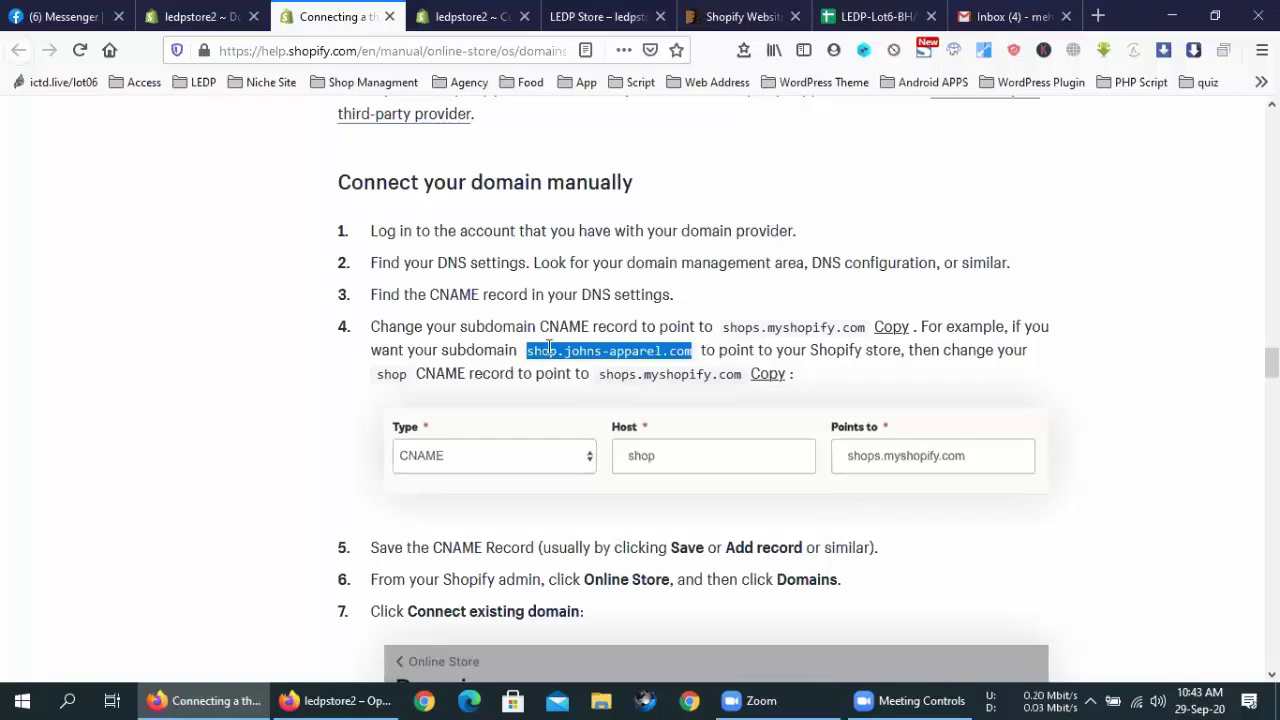
click(795, 352)
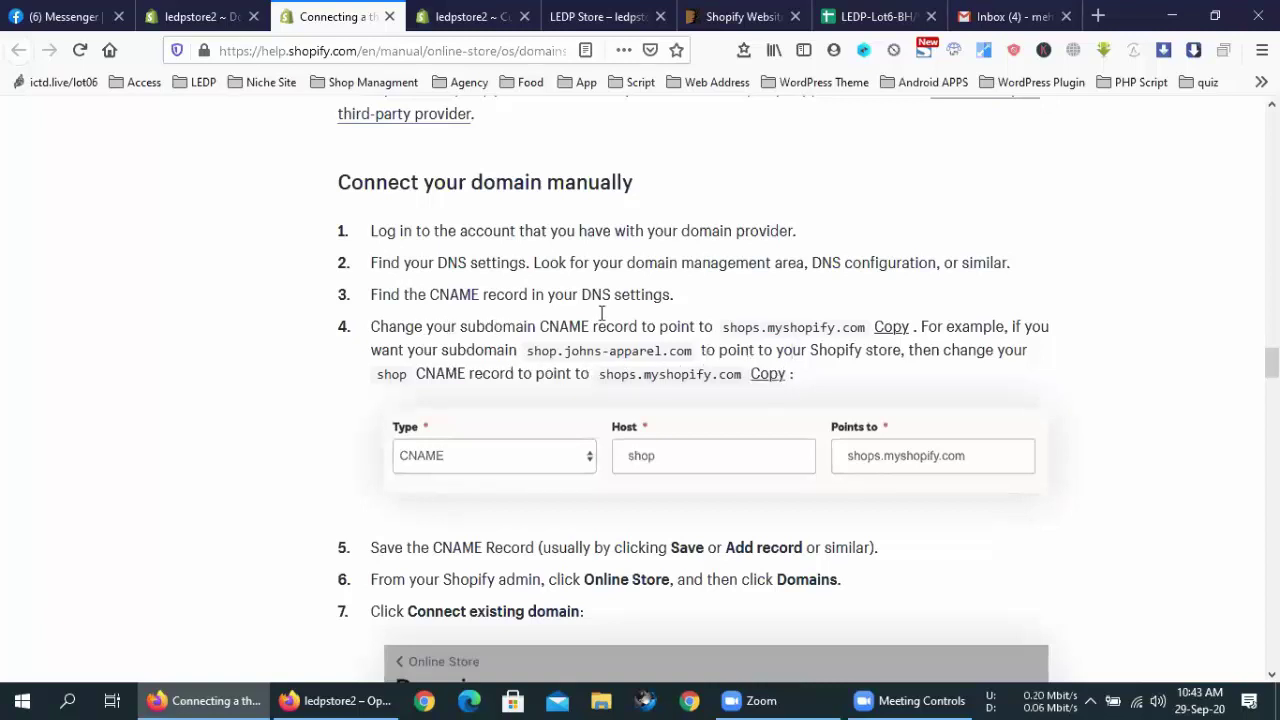
Load mehedibcv.xyz in the Gmail tab, then reload it as mehedibcv.xyz:2083
click(1012, 16)
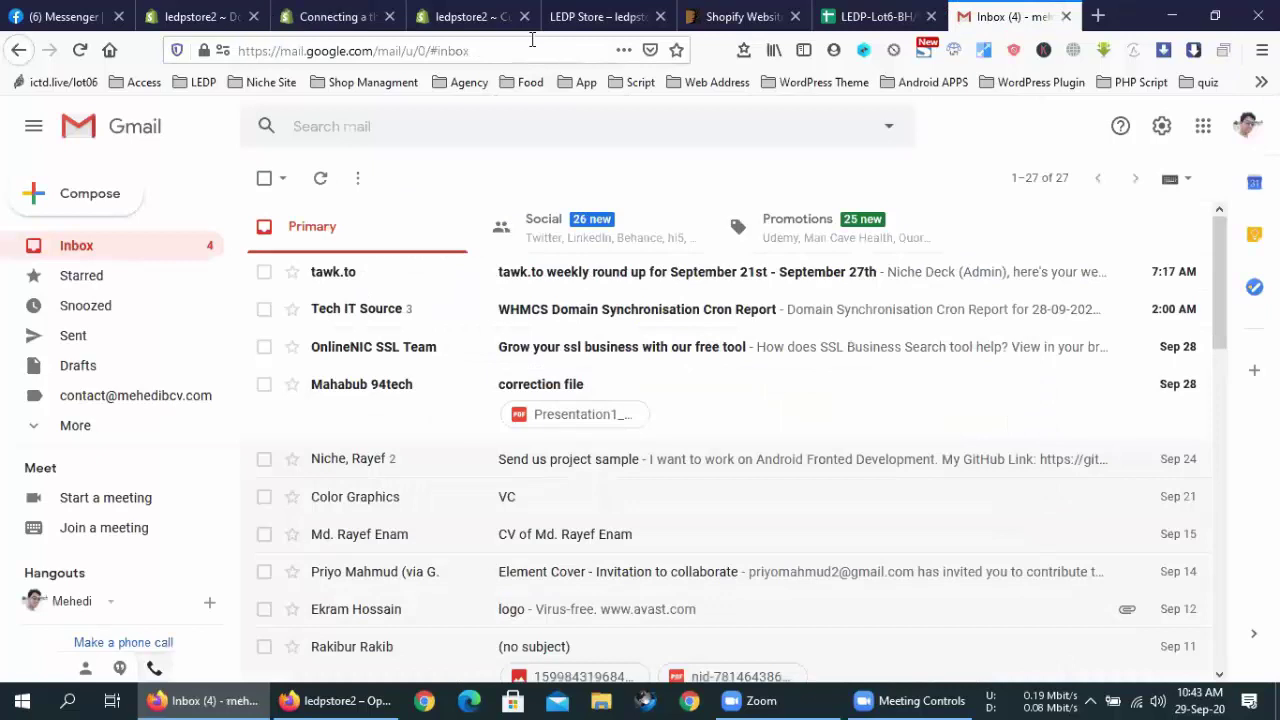
click(528, 39)
text(mehed)
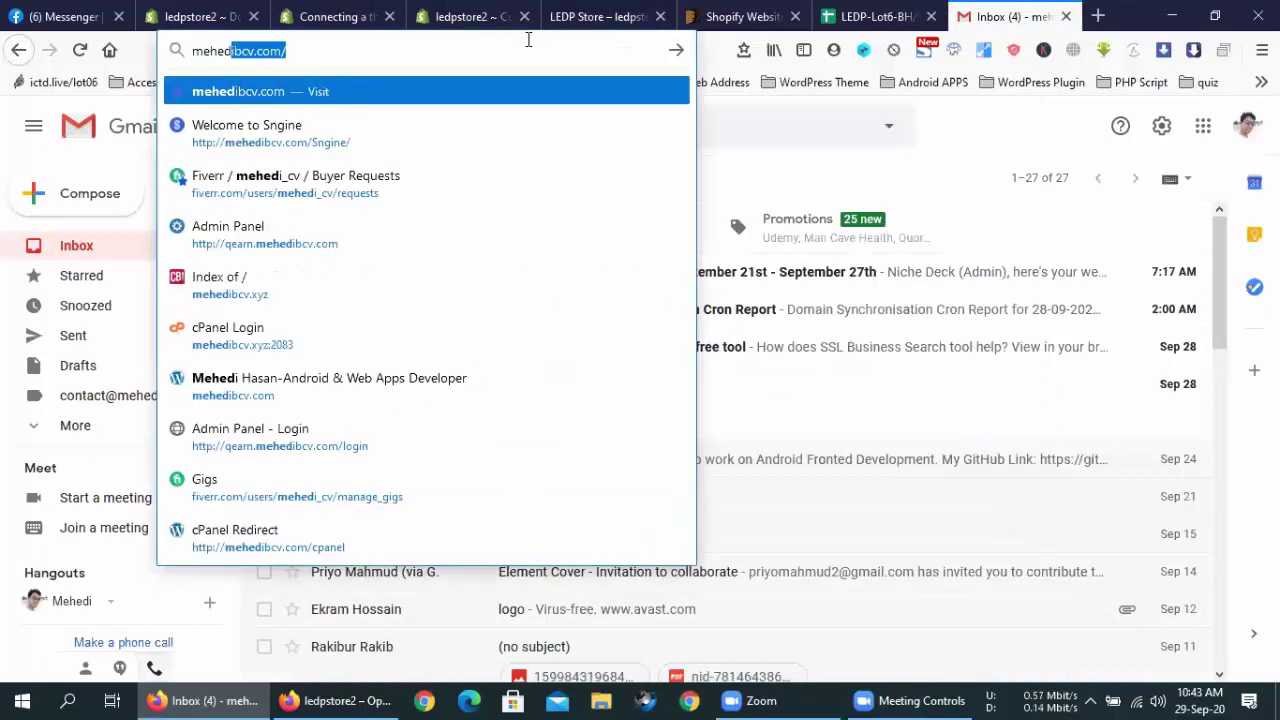
key(End)
key(BackSpace)
key(BackSpace)
key(BackSpace)
key(BackSpace)
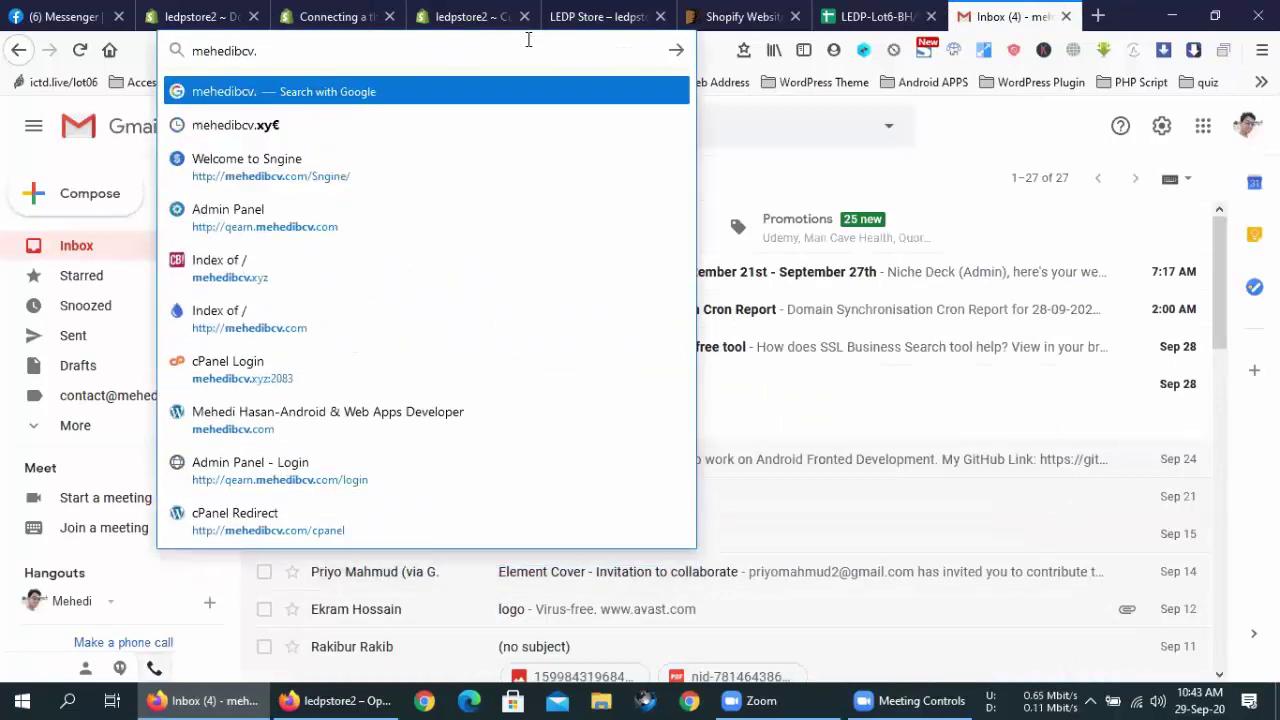
text(xyz)
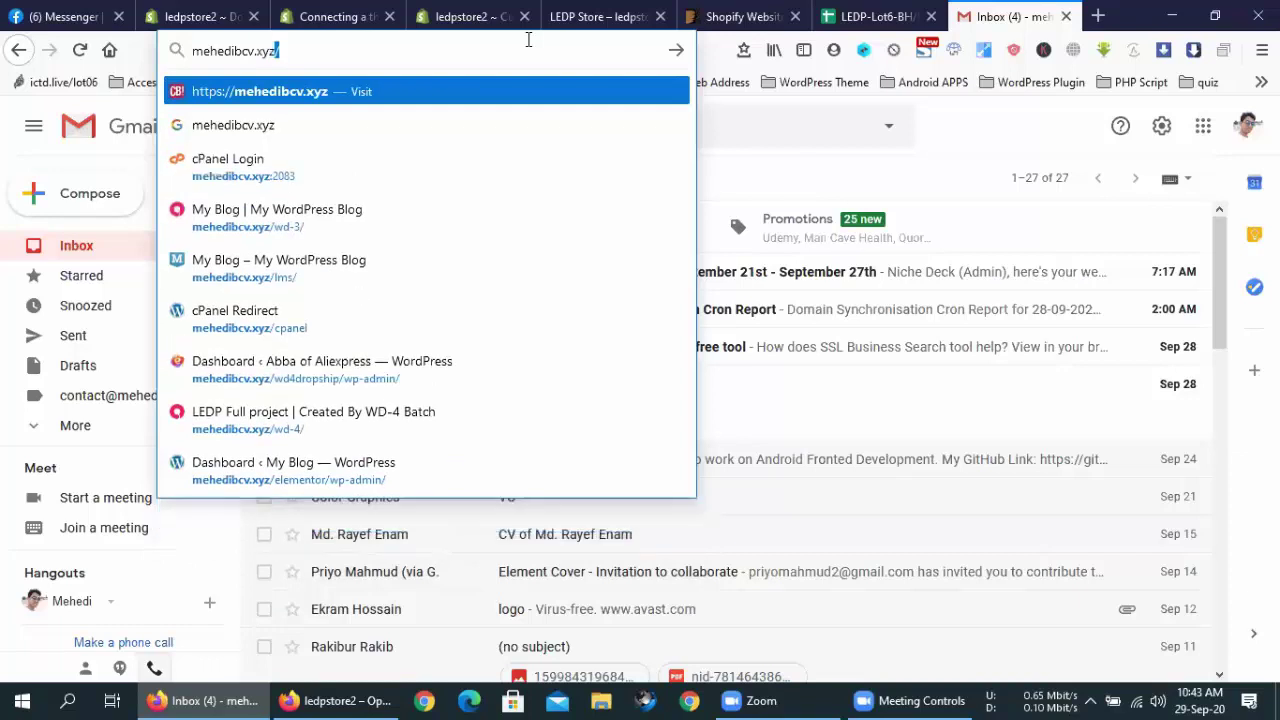
key(Return)
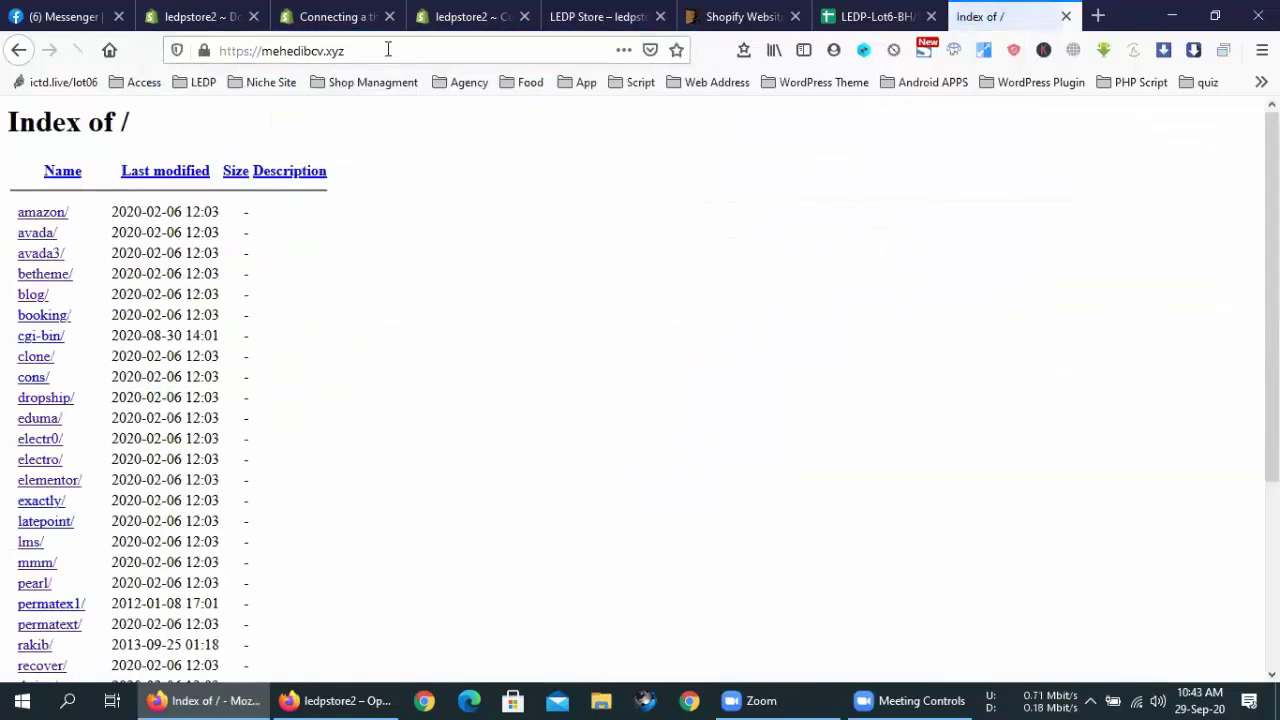
click(388, 49)
text(:2083)
key(Return)
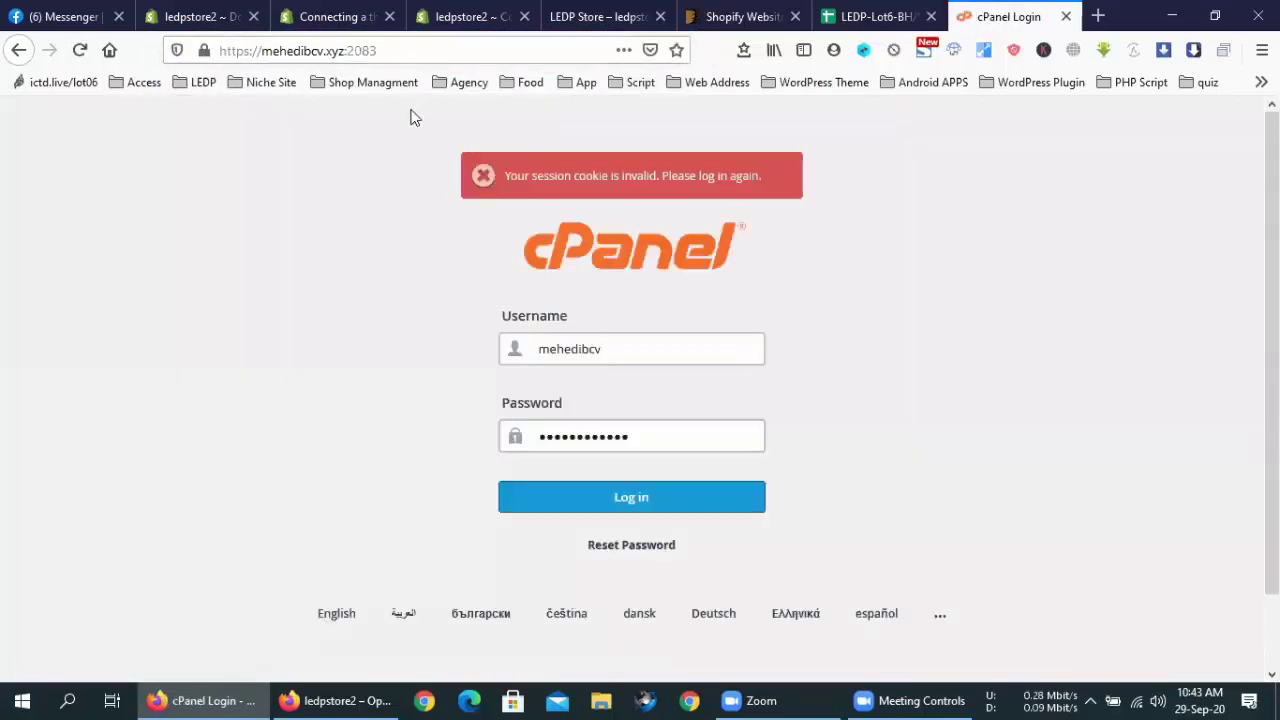
Log in to cPanel and search the tools for 'zo' to show the zone tools
click(685, 492)
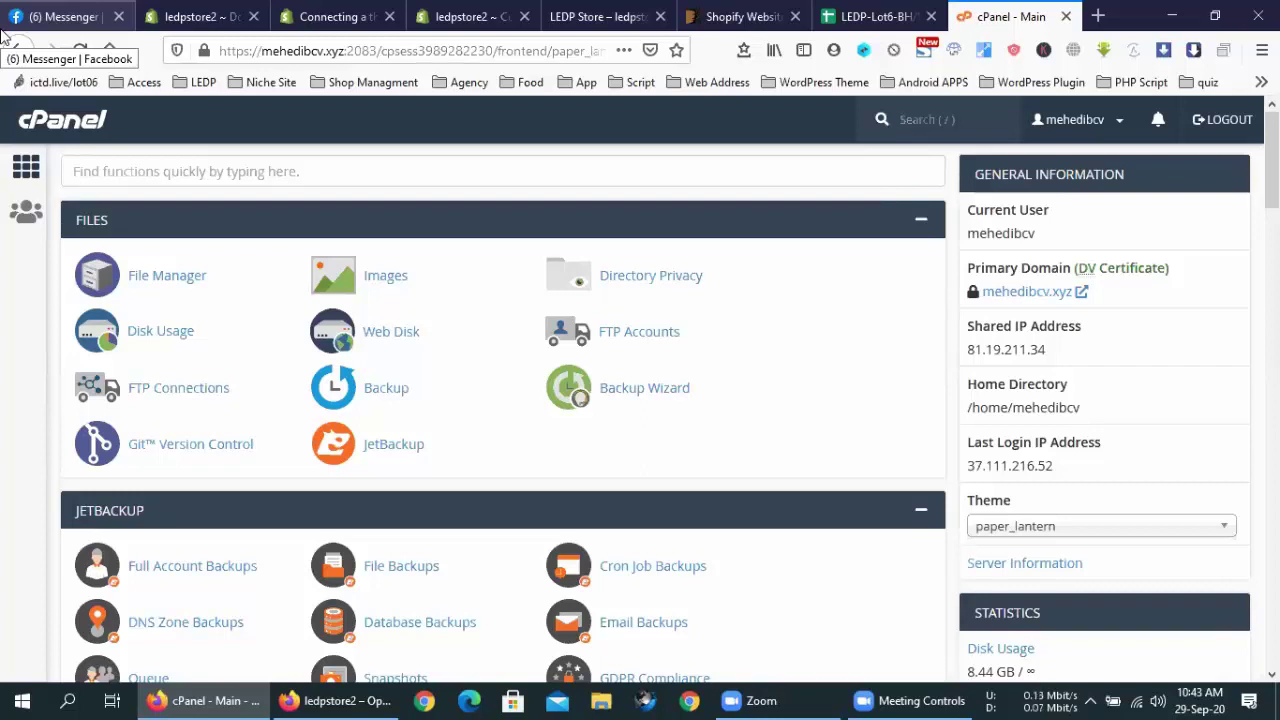
scroll(353, 375, down, 10)
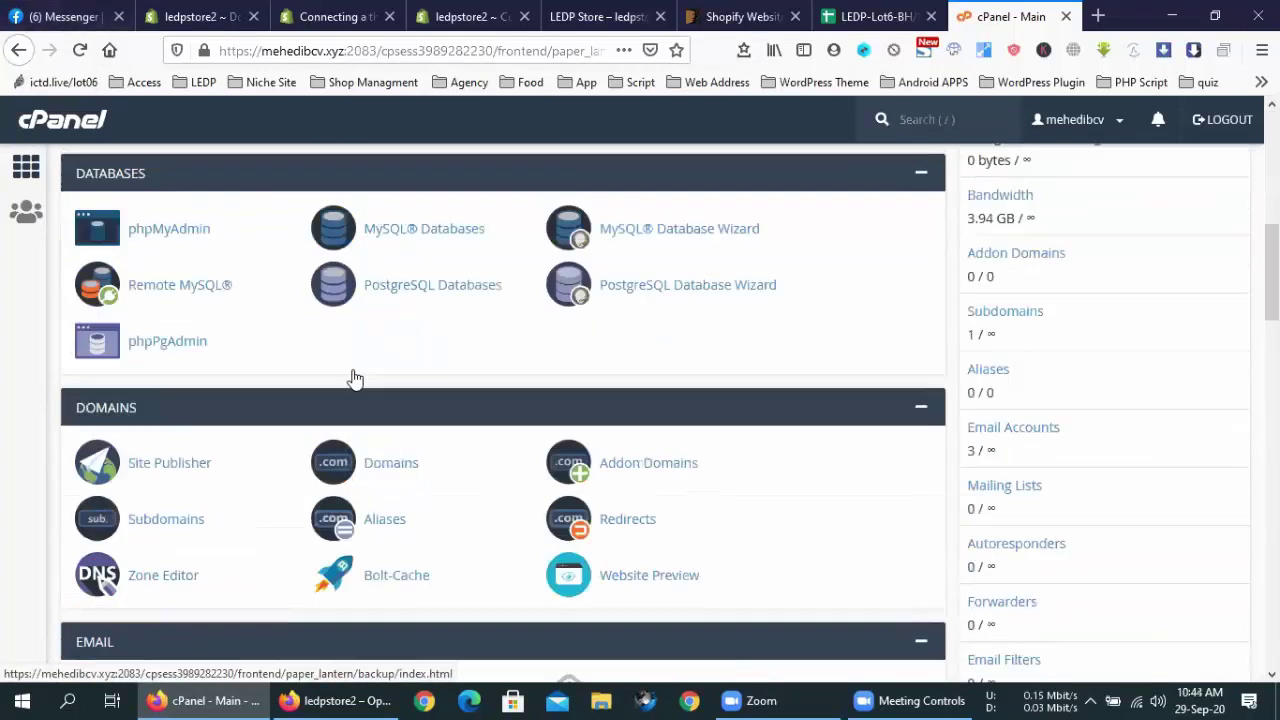
scroll(353, 375, down, 10)
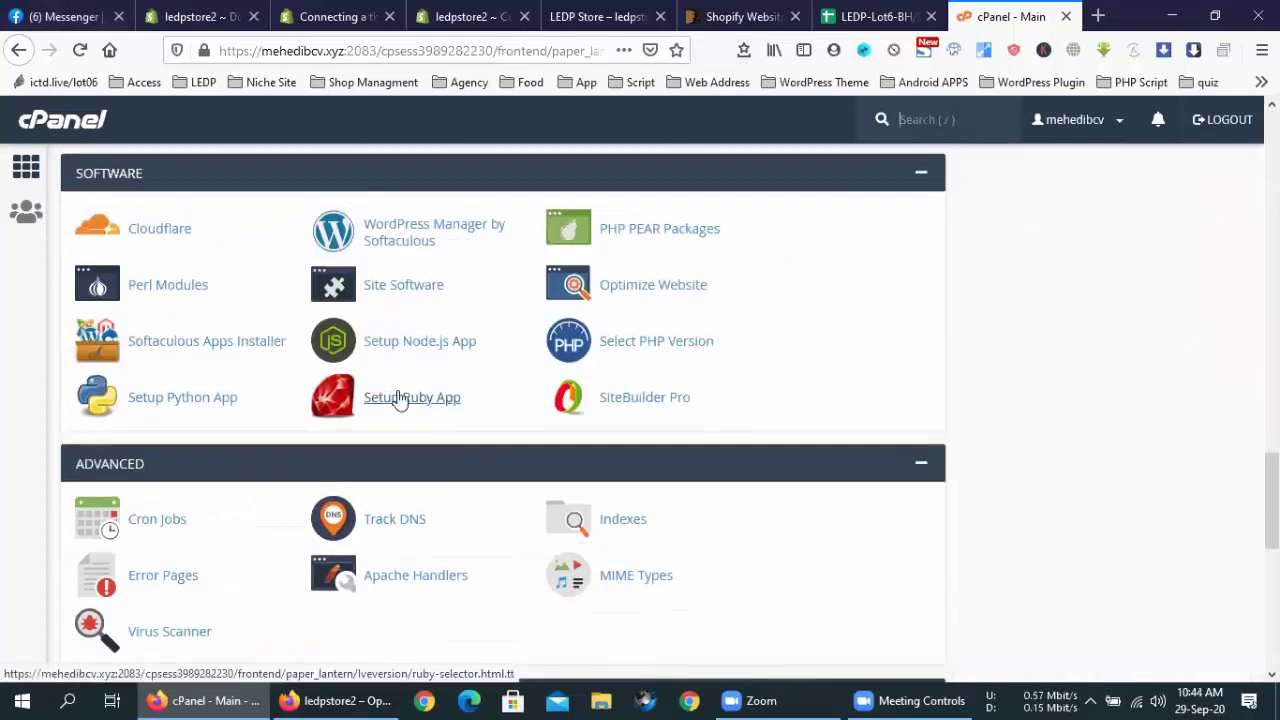
scroll(719, 481, up, 15)
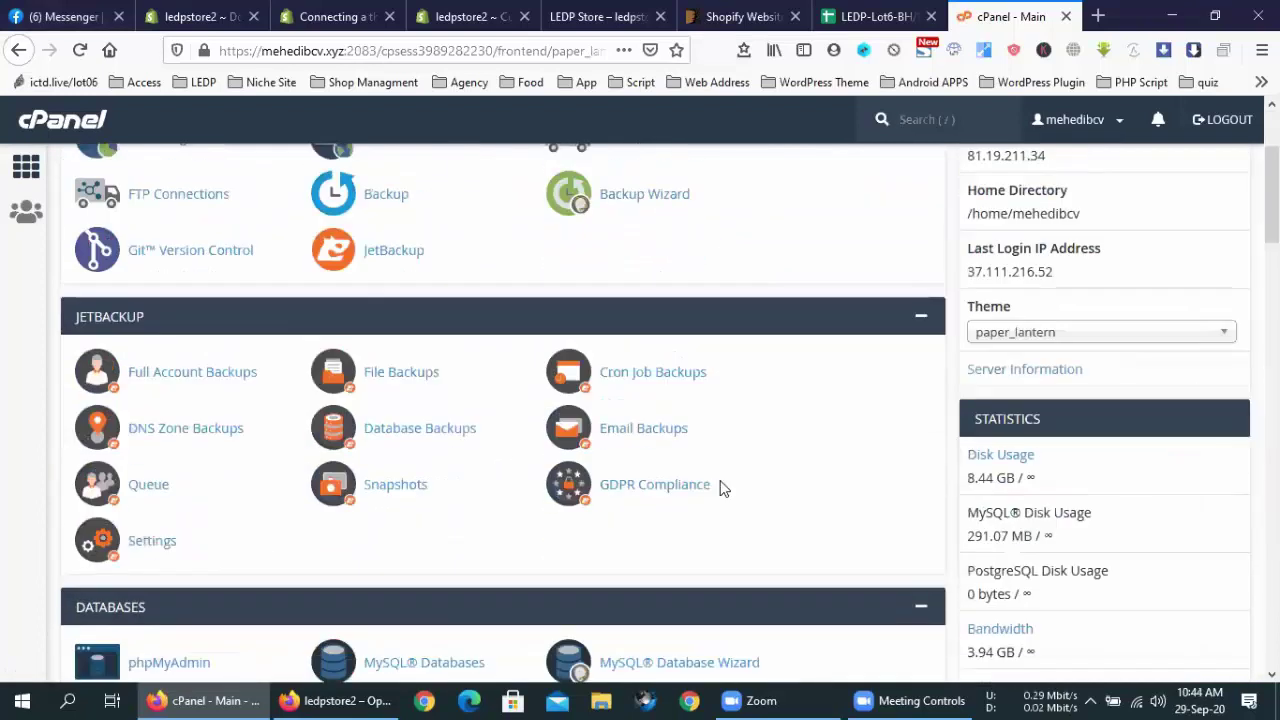
scroll(500, 203, up, 3)
click(496, 183)
text(z)
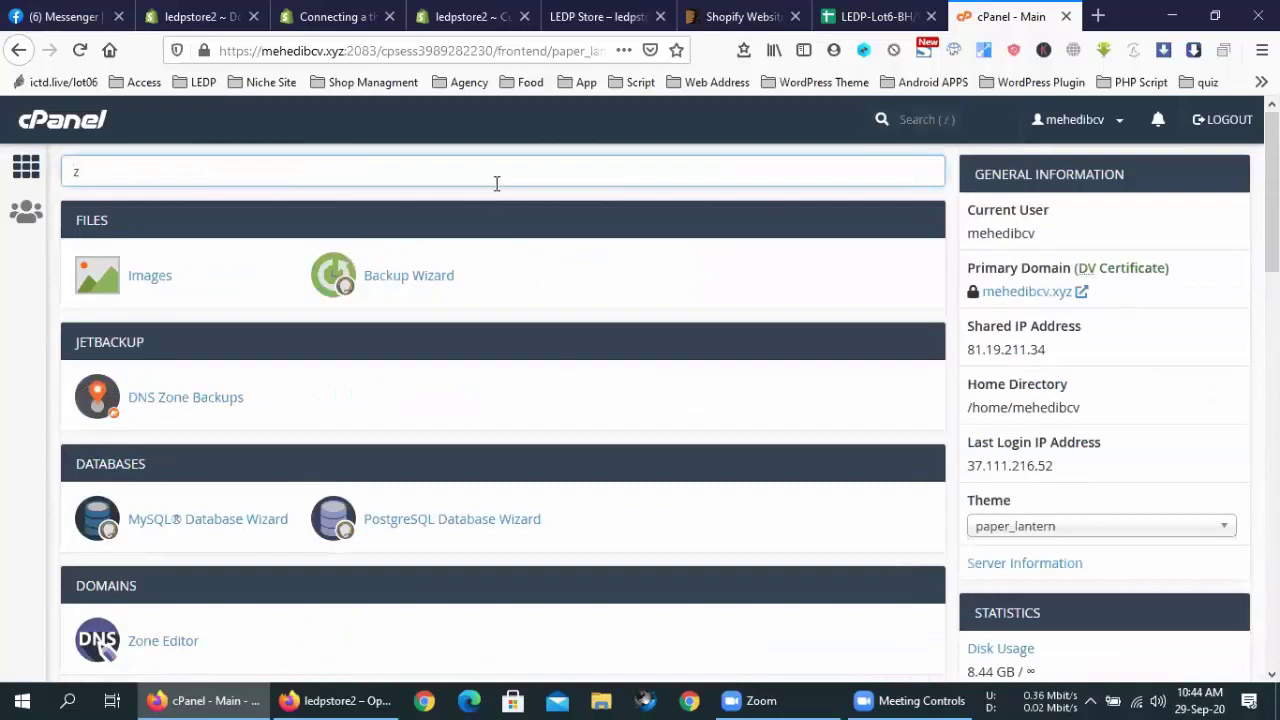
text(o)
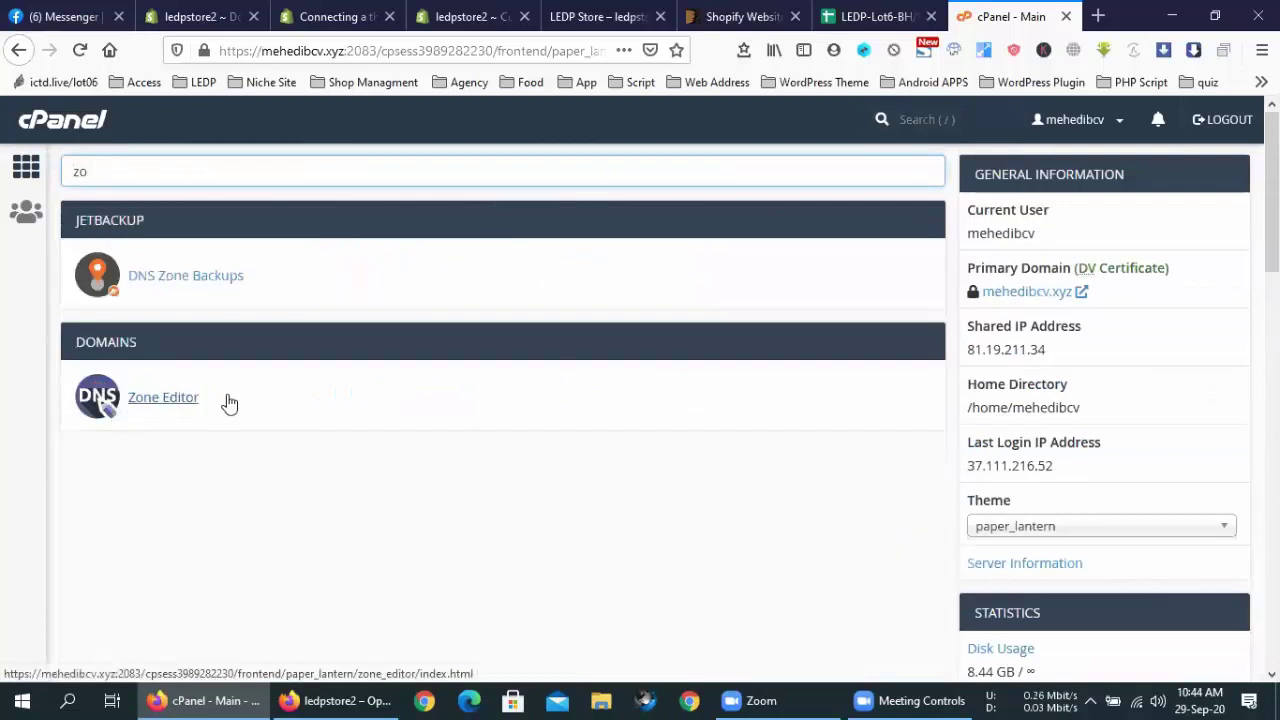
Open Zone Editor from the filtered Domains tools
click(186, 397)
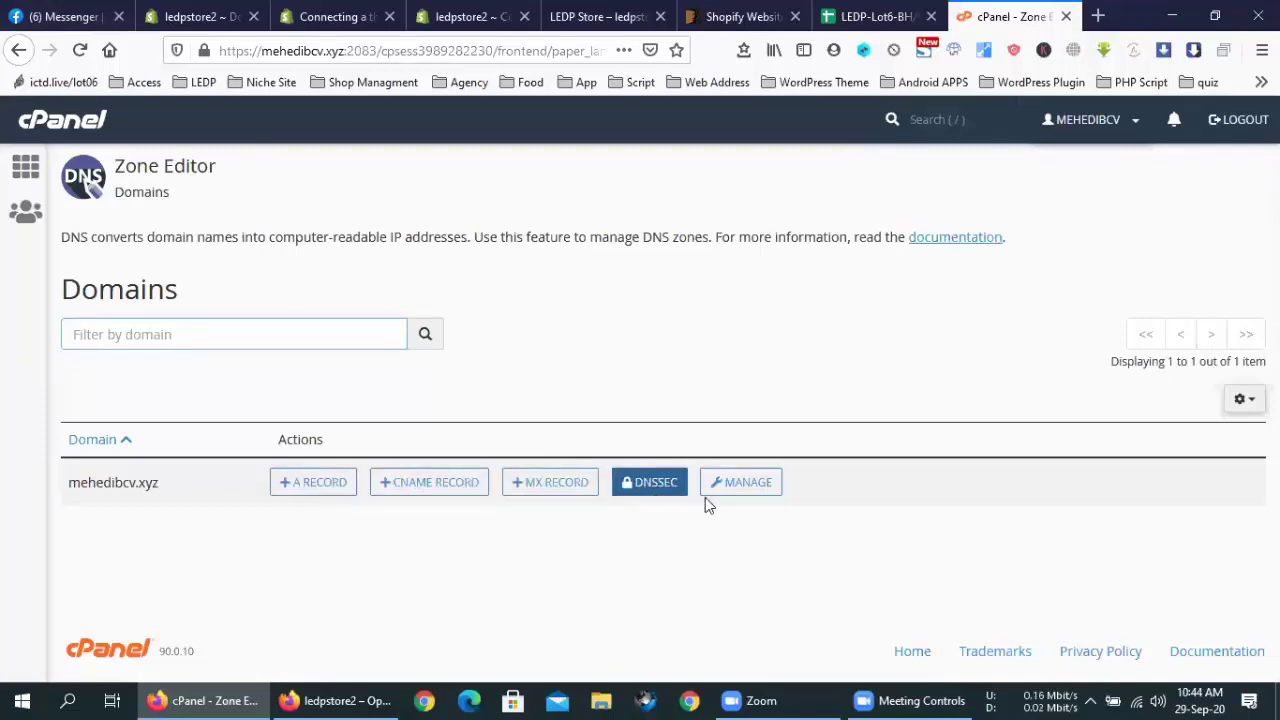
click(598, 16)
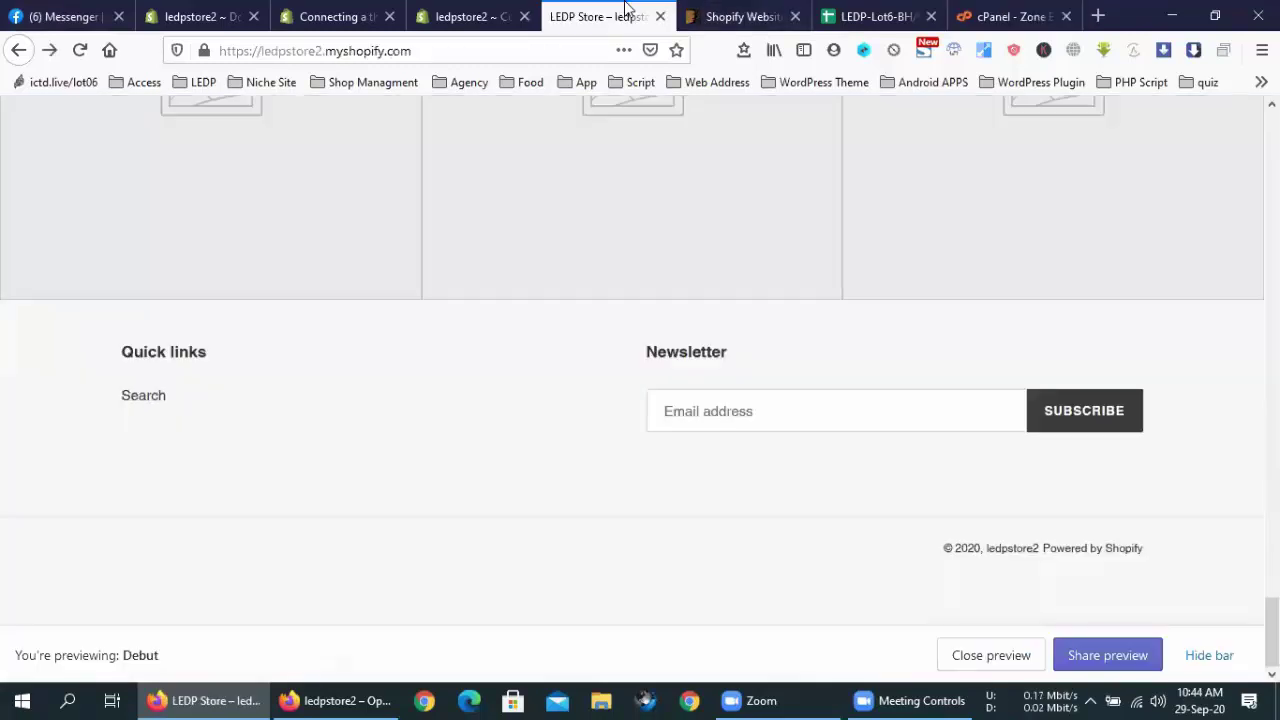
click(503, 10)
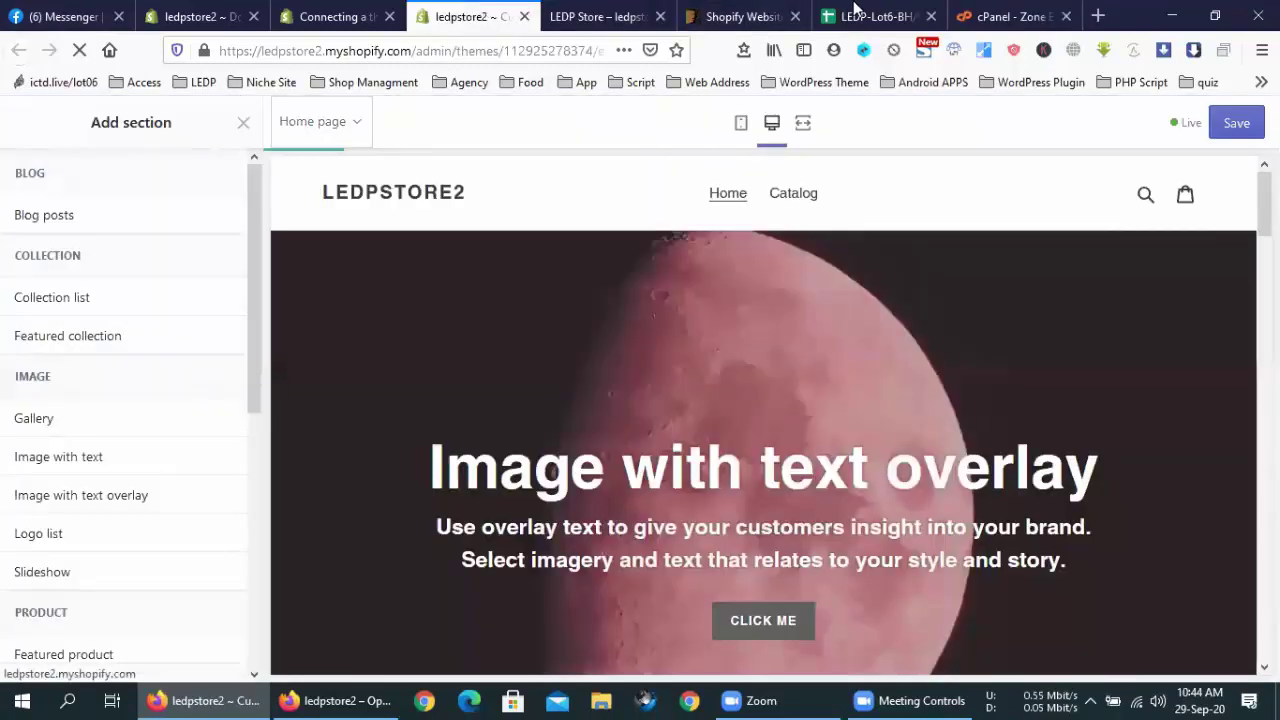
click(808, 12)
click(335, 10)
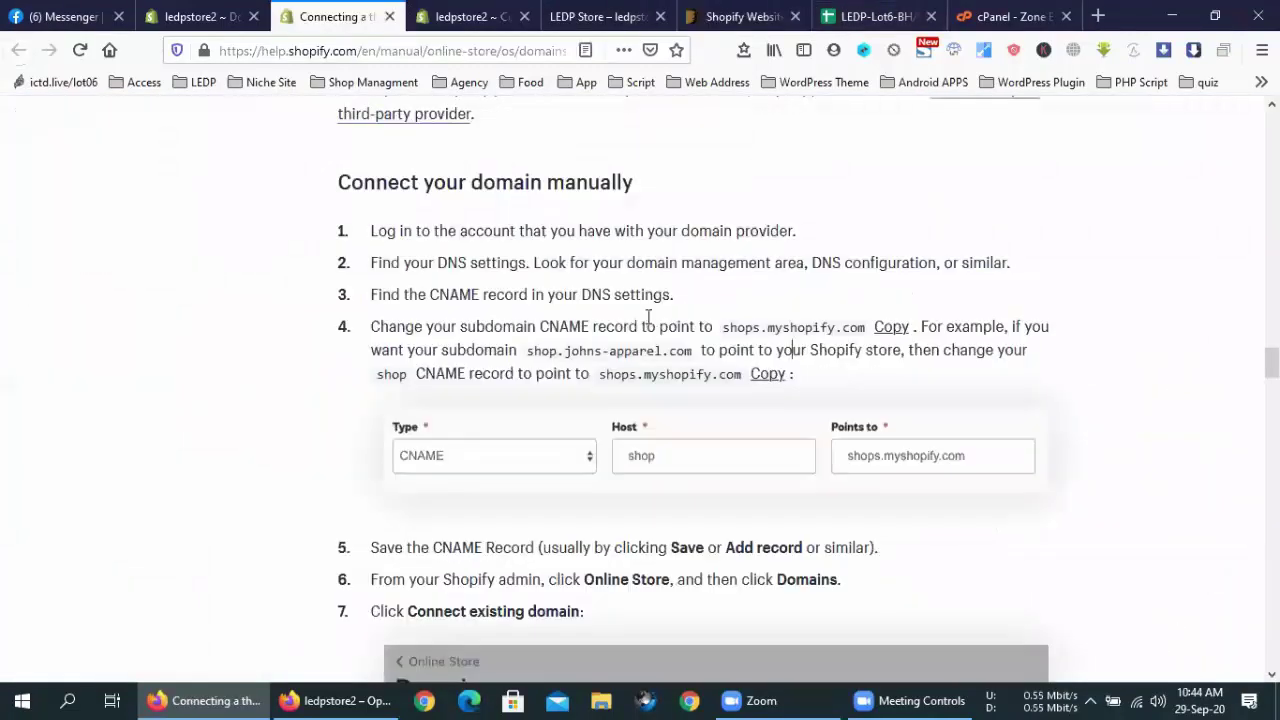
double_click(437, 376)
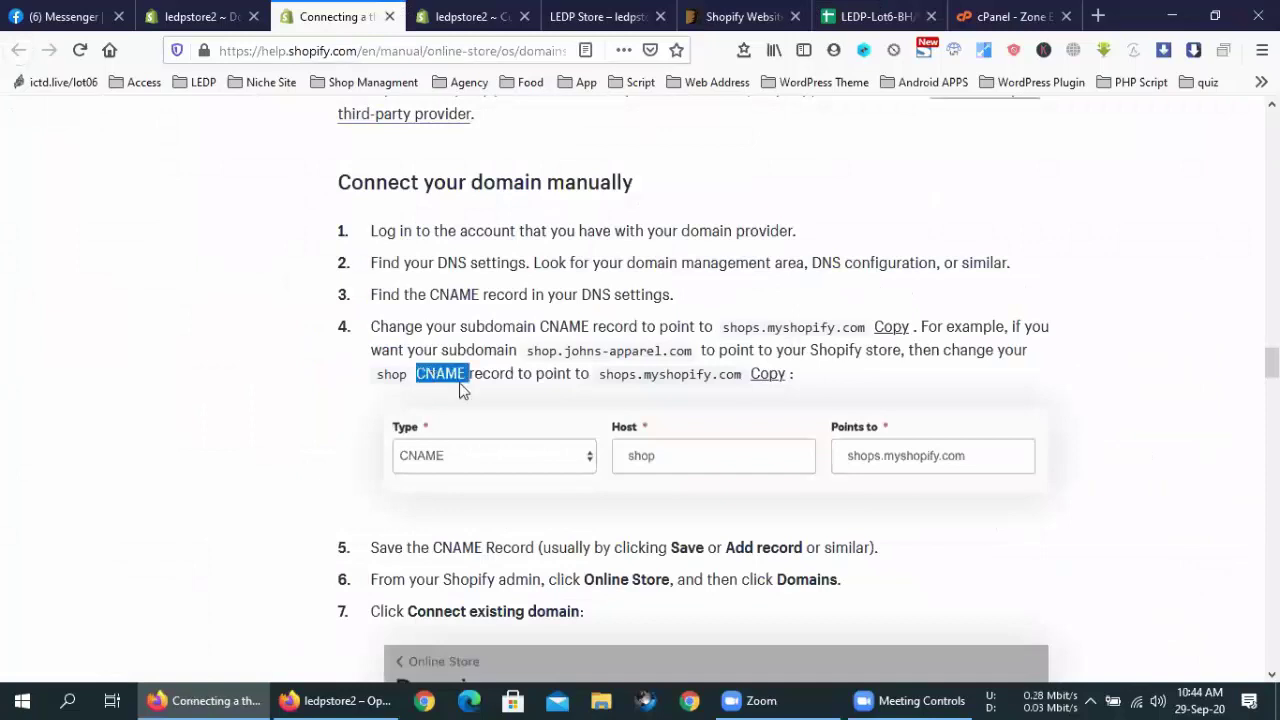
double_click(566, 327)
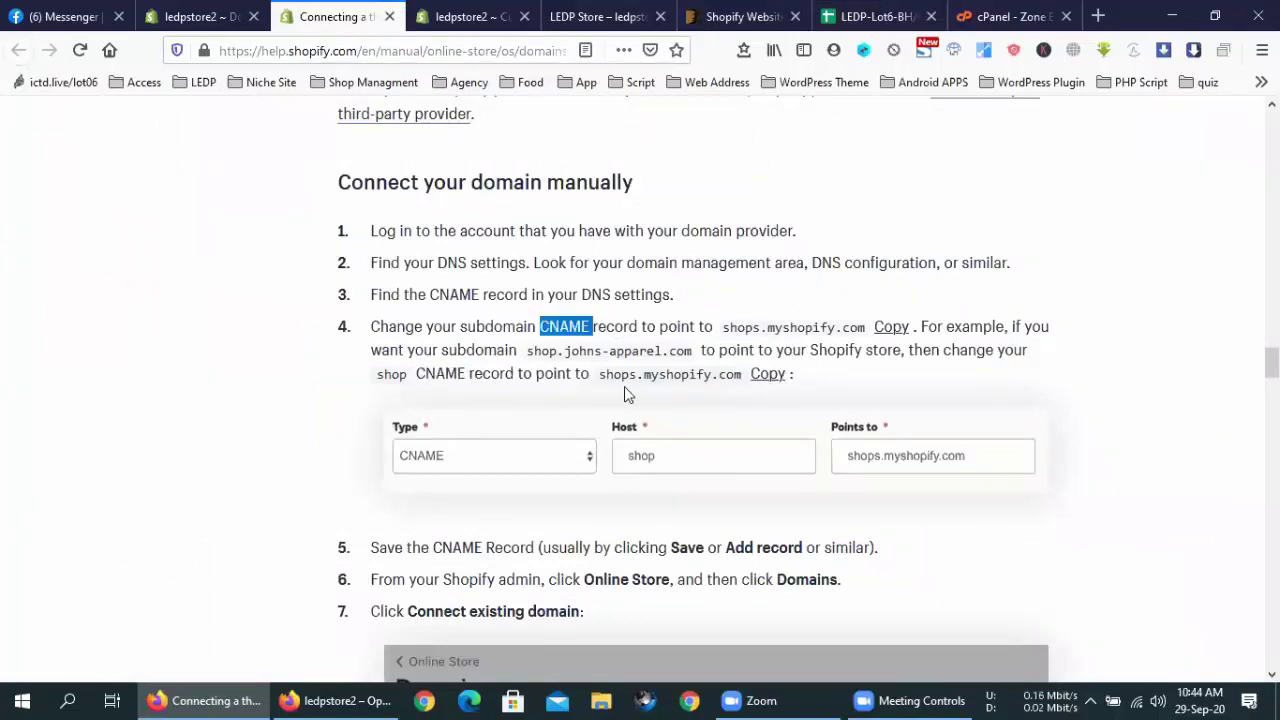
click(998, 12)
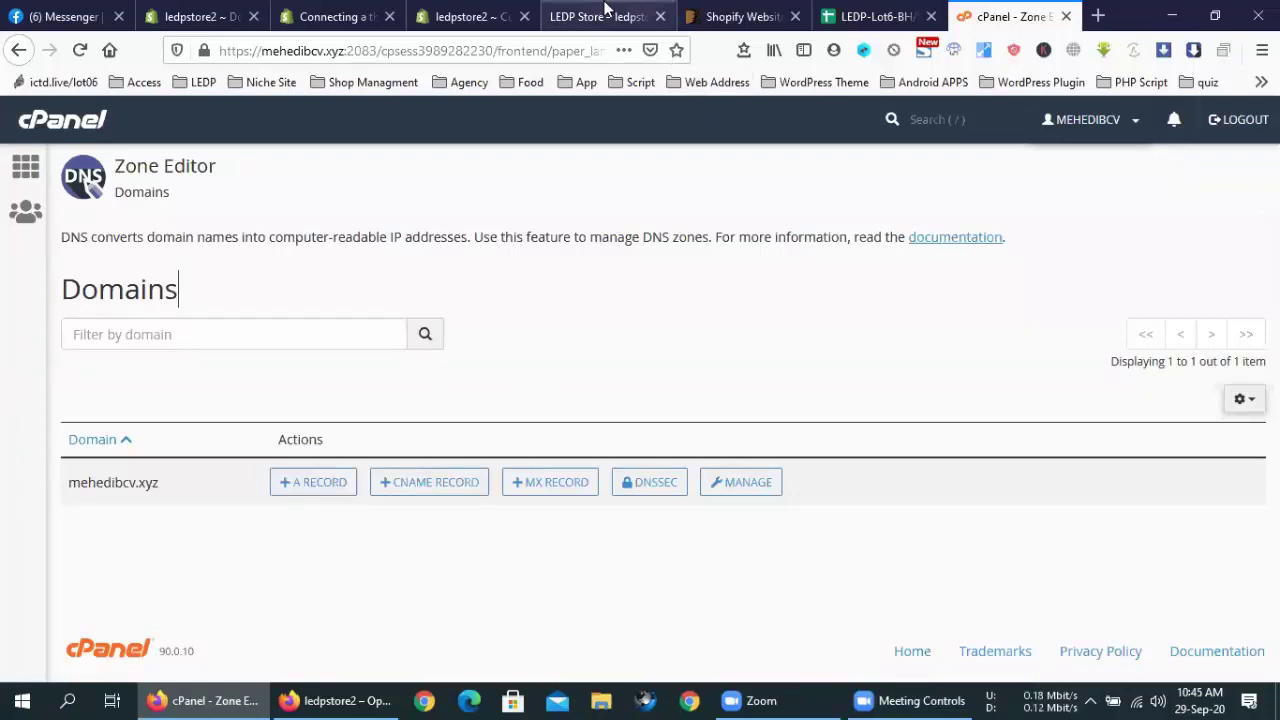
Return to the help article and reread step 4's CNAME target address
click(465, 16)
click(596, 14)
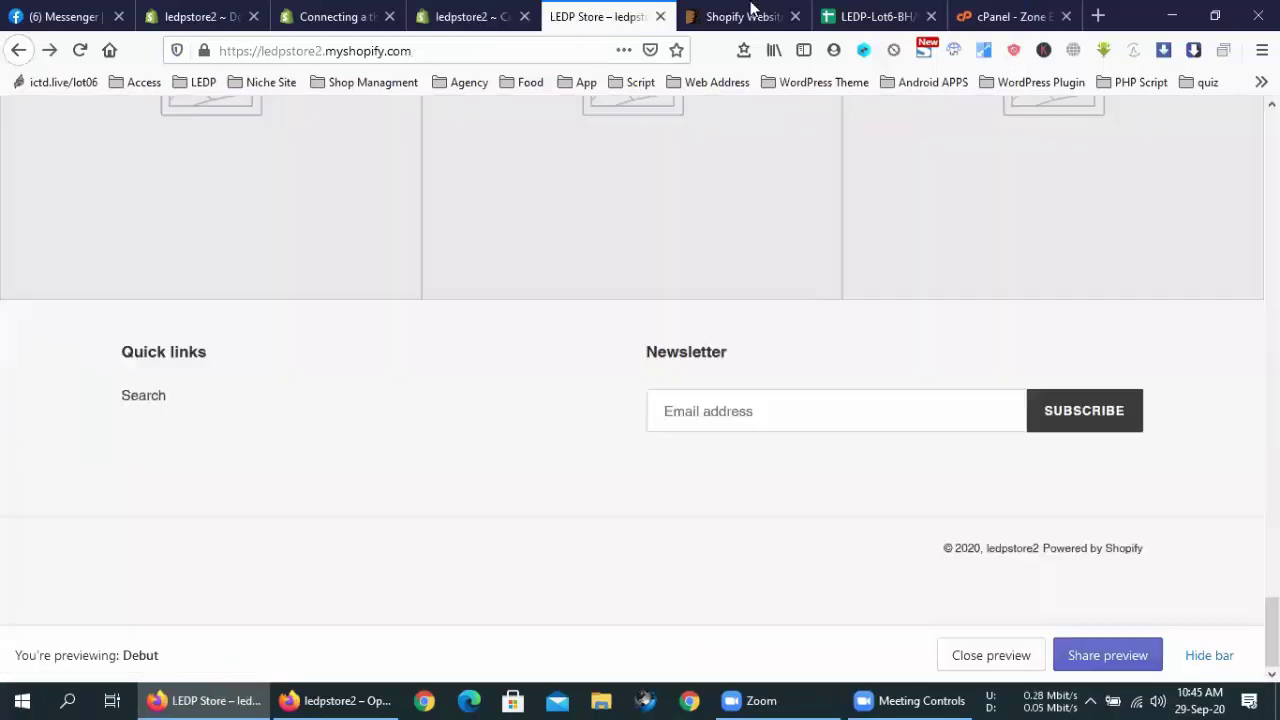
click(752, 14)
click(340, 14)
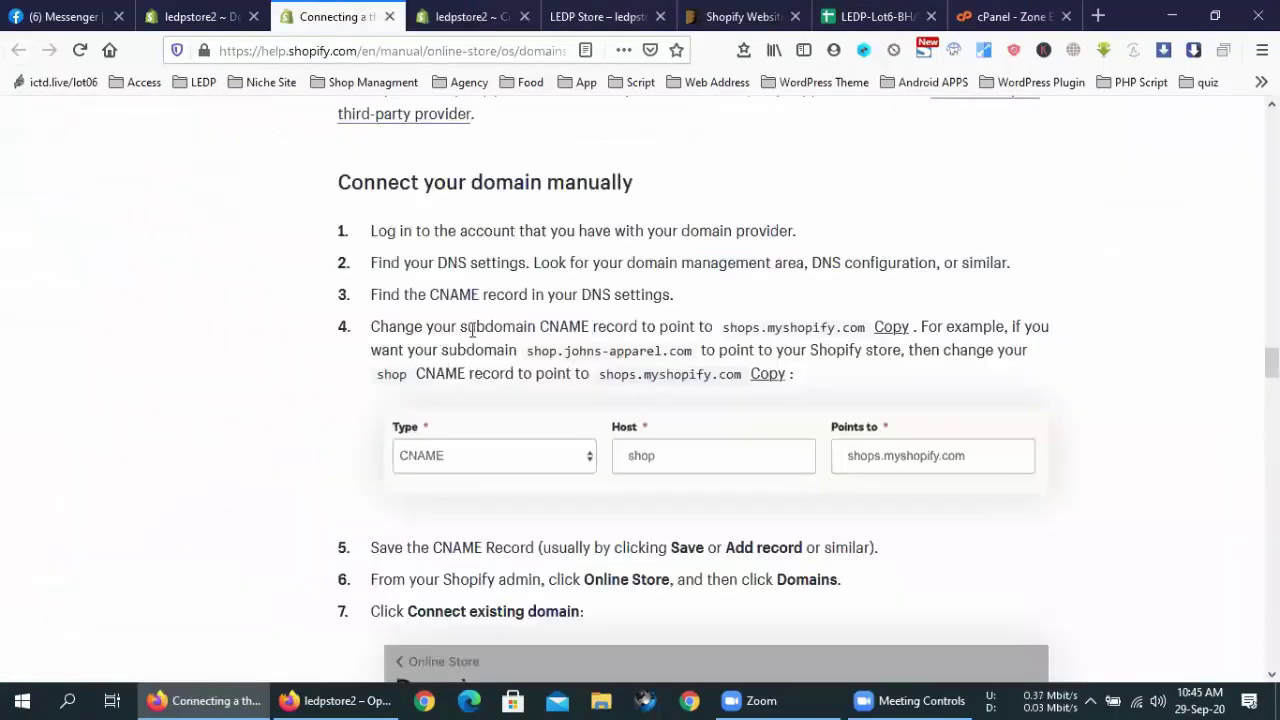
mouse_move(548, 324)
mouse_down()
mouse_move(578, 323)
mouse_move(540, 326)
mouse_up()
click(645, 324)
click(730, 322)
double_click(730, 322)
click(708, 322)
Check the cPanel Zone Editor tab, then read further down the article's manual steps
click(1010, 16)
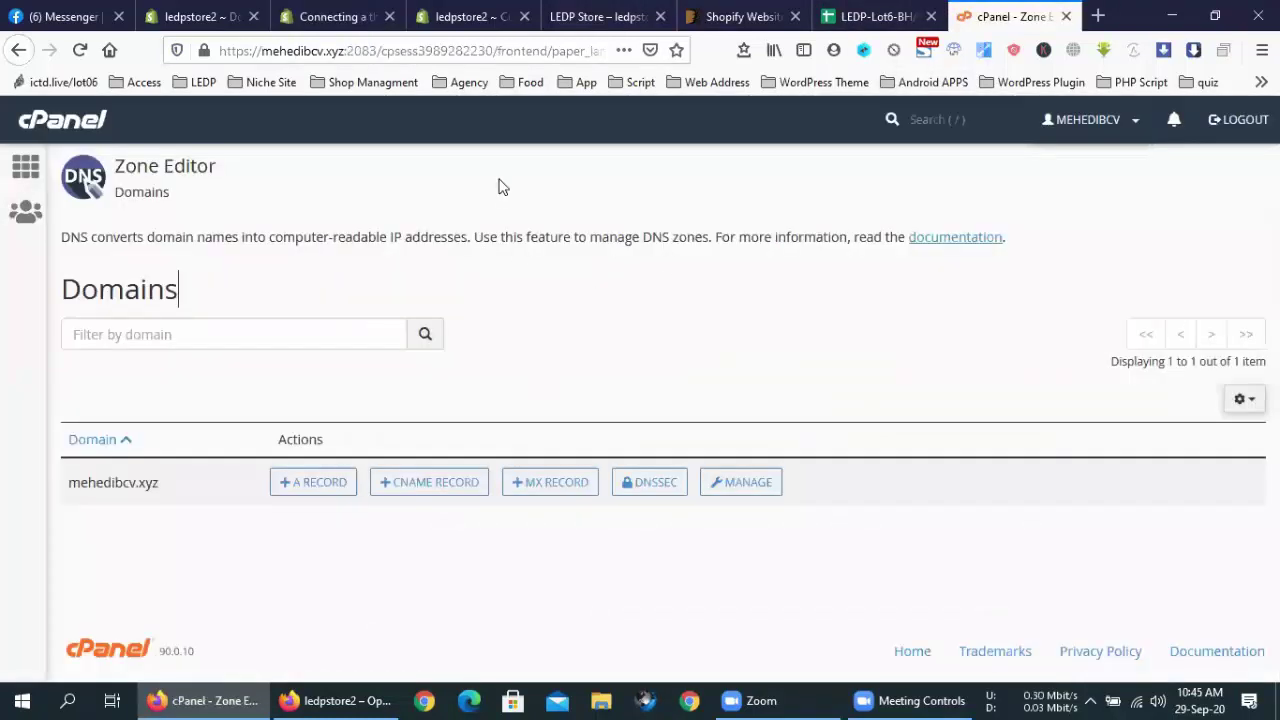
click(462, 12)
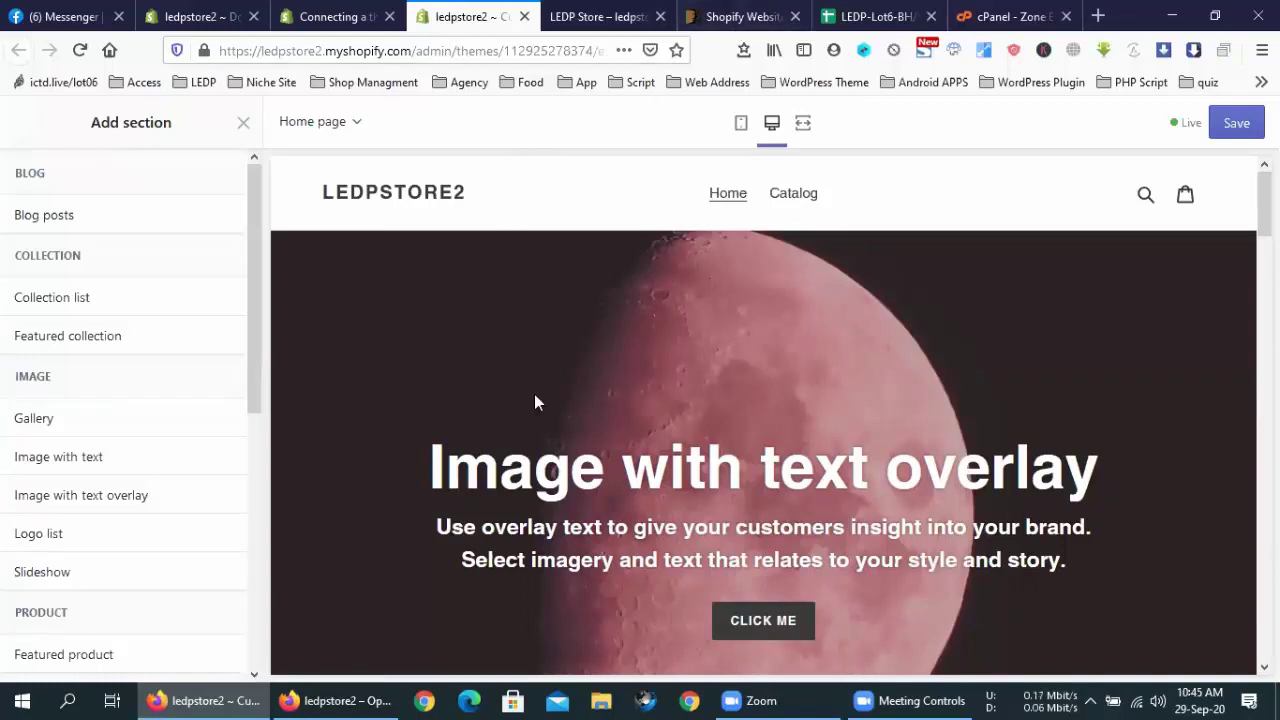
click(740, 16)
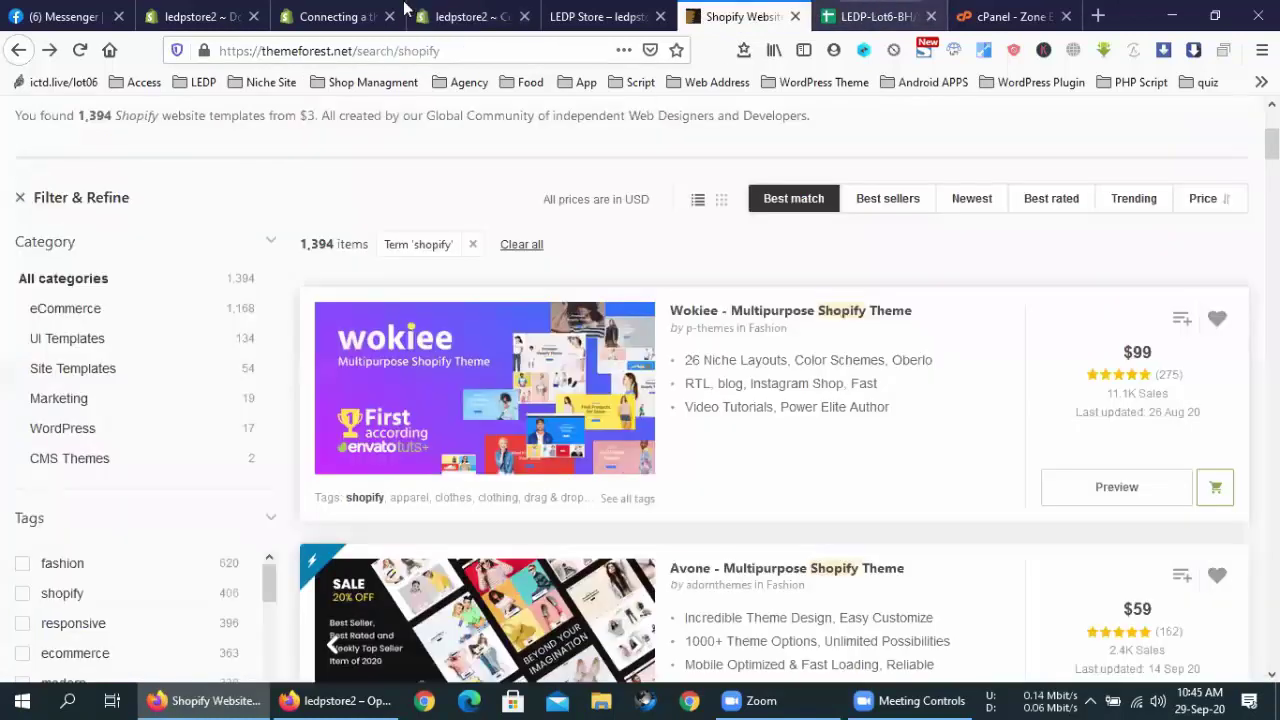
click(405, 8)
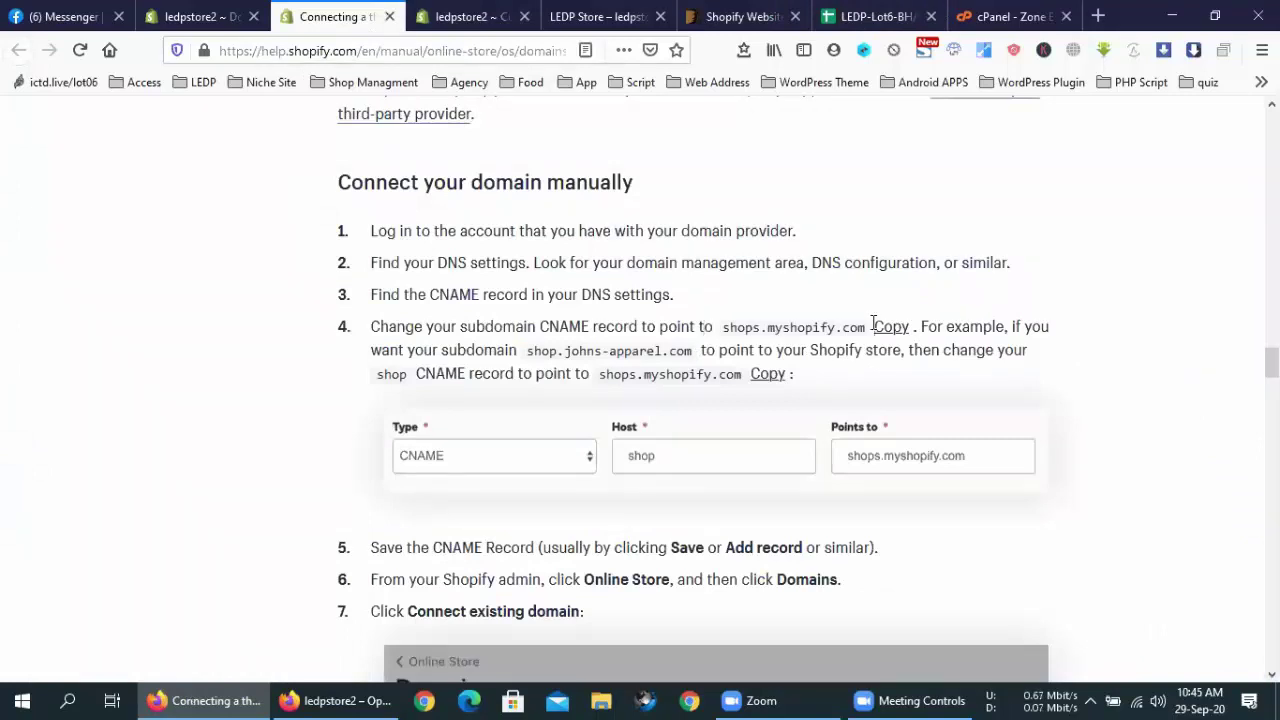
scroll(860, 325, down, 4)
scroll(725, 452, down, 2)
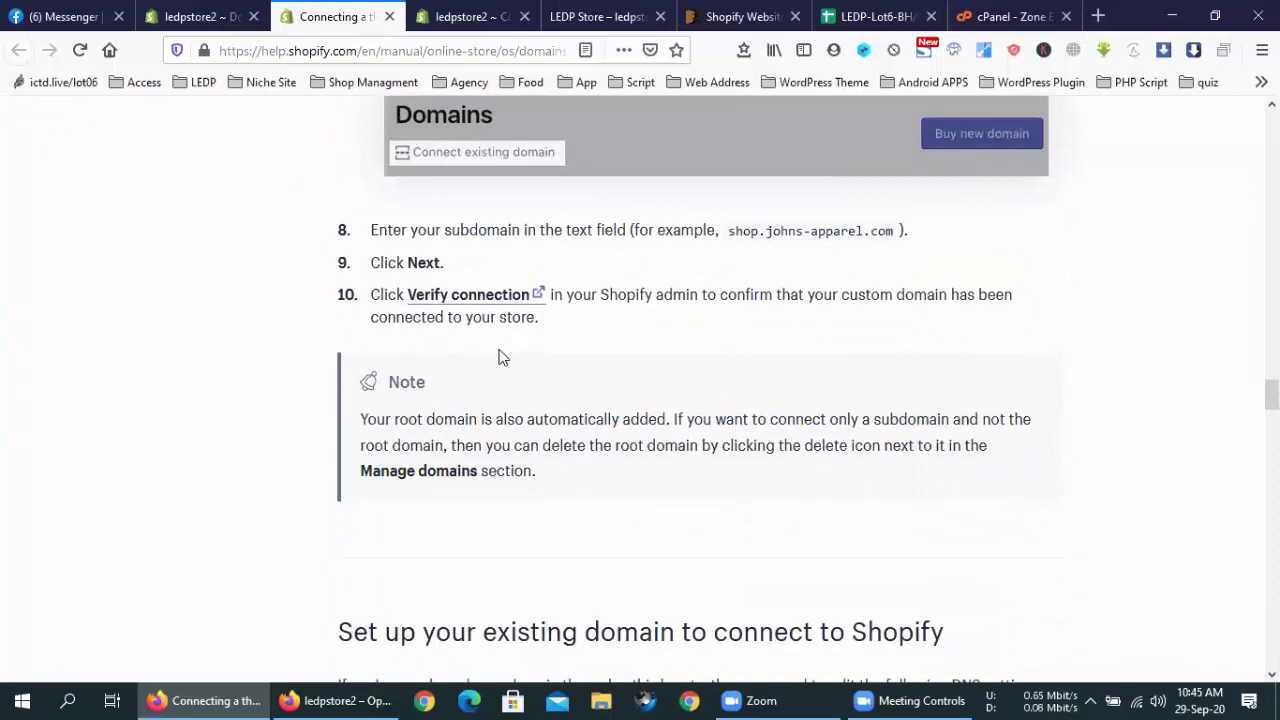
scroll(512, 347, down, 5)
Cycle through the store tabs to the admin's Connect existing domain page for mehedibcv.xyz
click(735, 12)
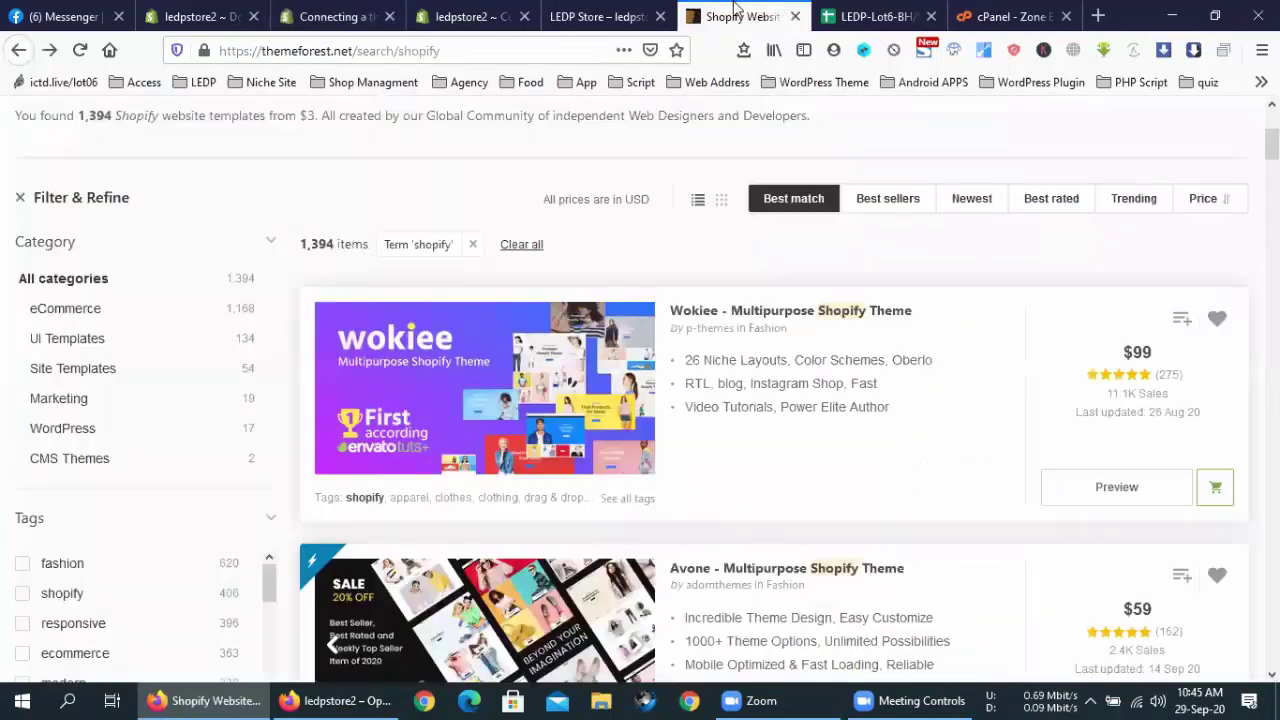
click(648, 14)
scroll(500, 380, up, 5)
scroll(500, 378, up, 10)
click(471, 14)
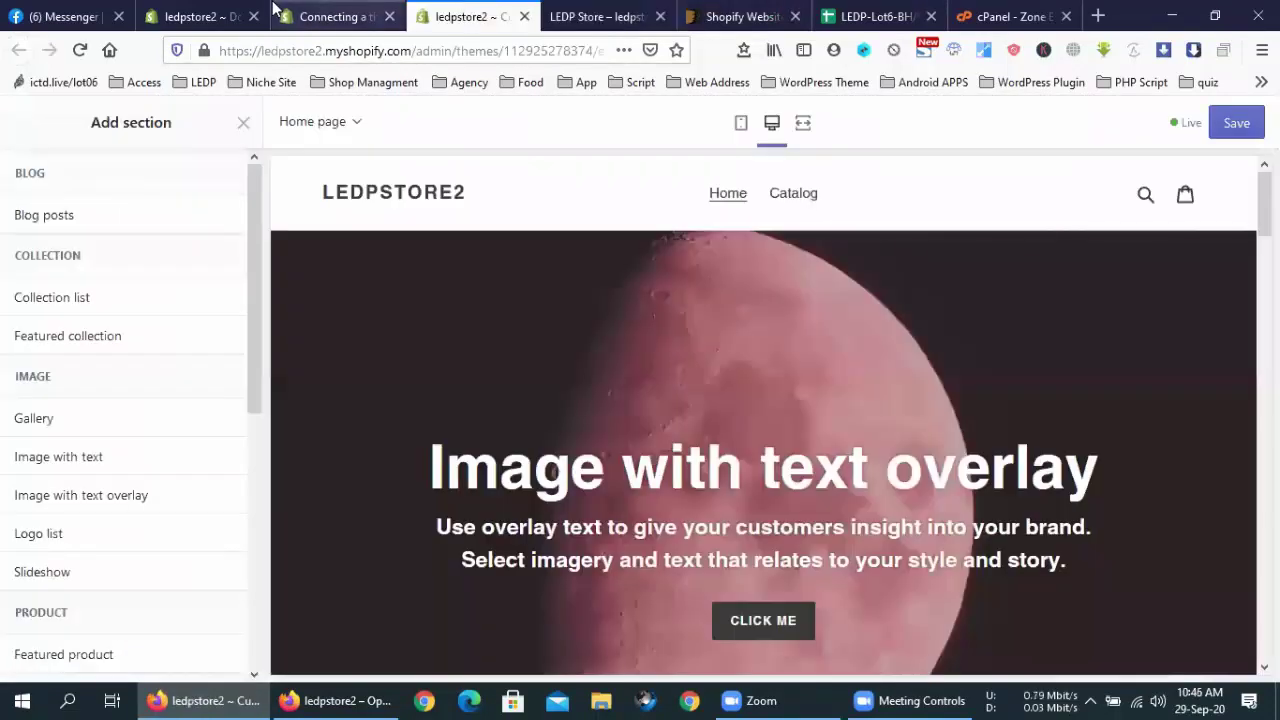
click(275, 12)
click(200, 14)
scroll(660, 440, up, 3)
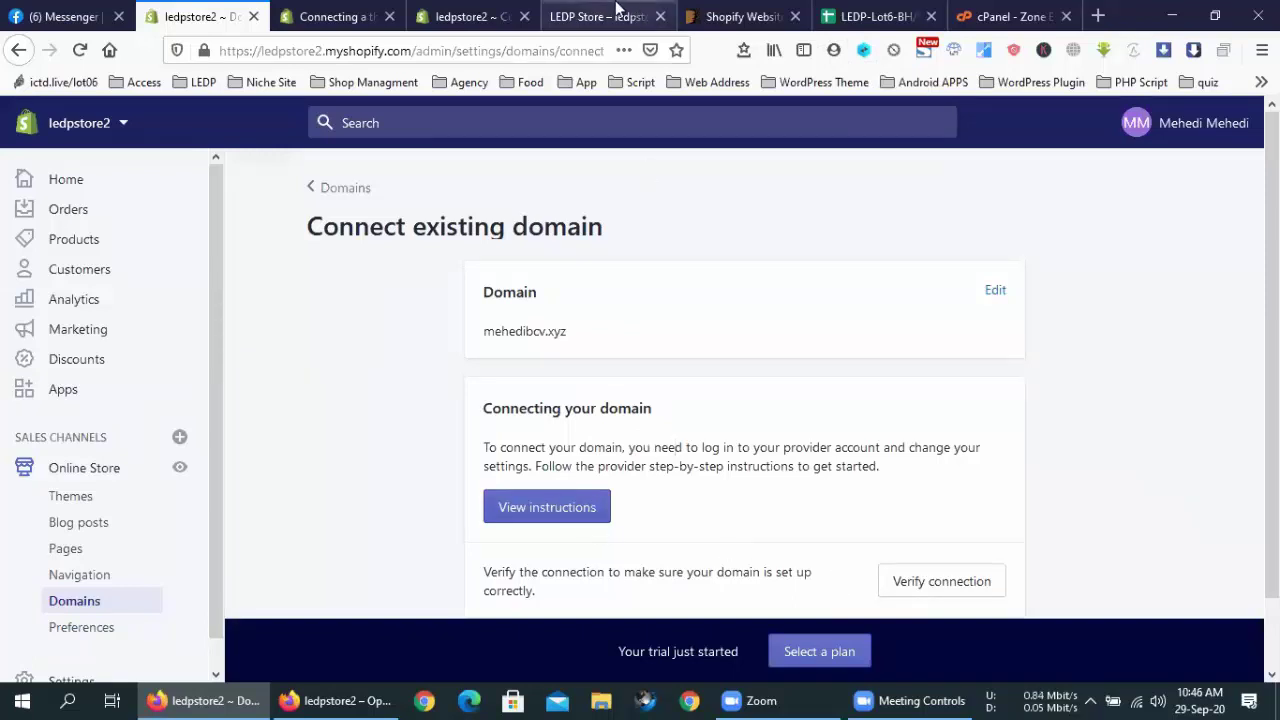
Select shops.myshopify.com in step 4; it opens as a page, so go back
click(618, 14)
click(470, 16)
click(335, 16)
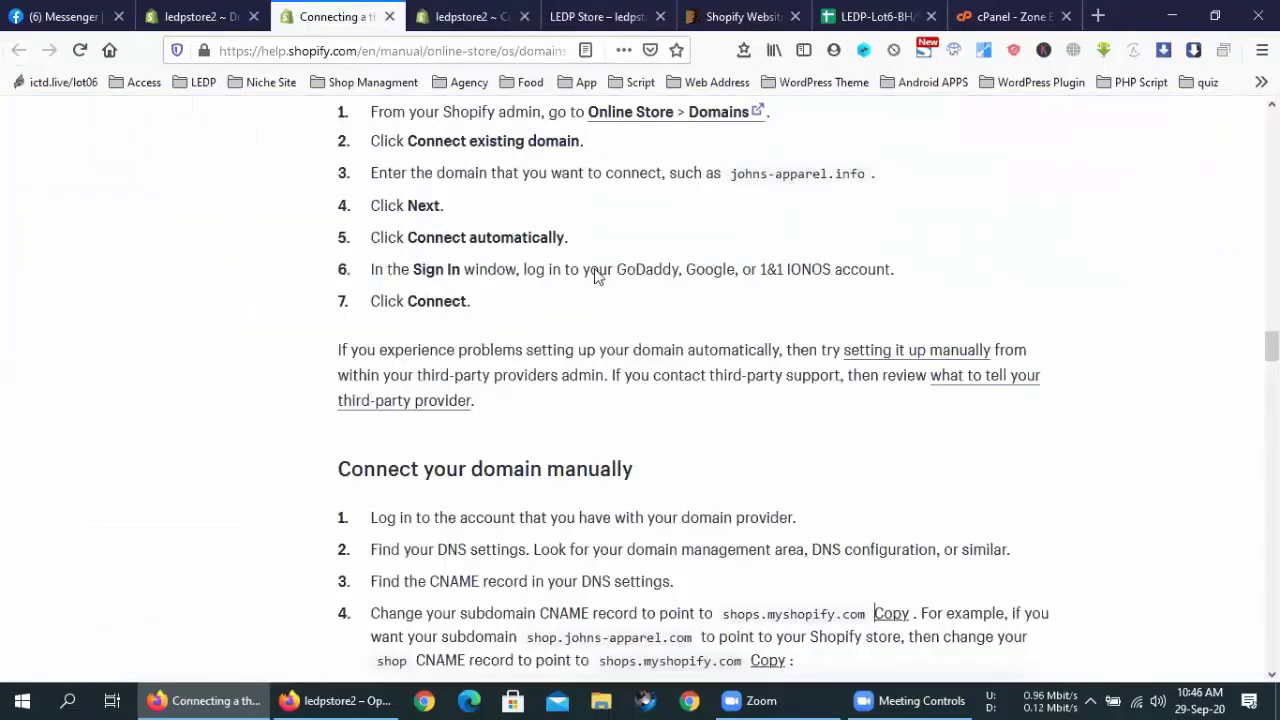
scroll(703, 306, up, 1)
scroll(703, 306, down, 4)
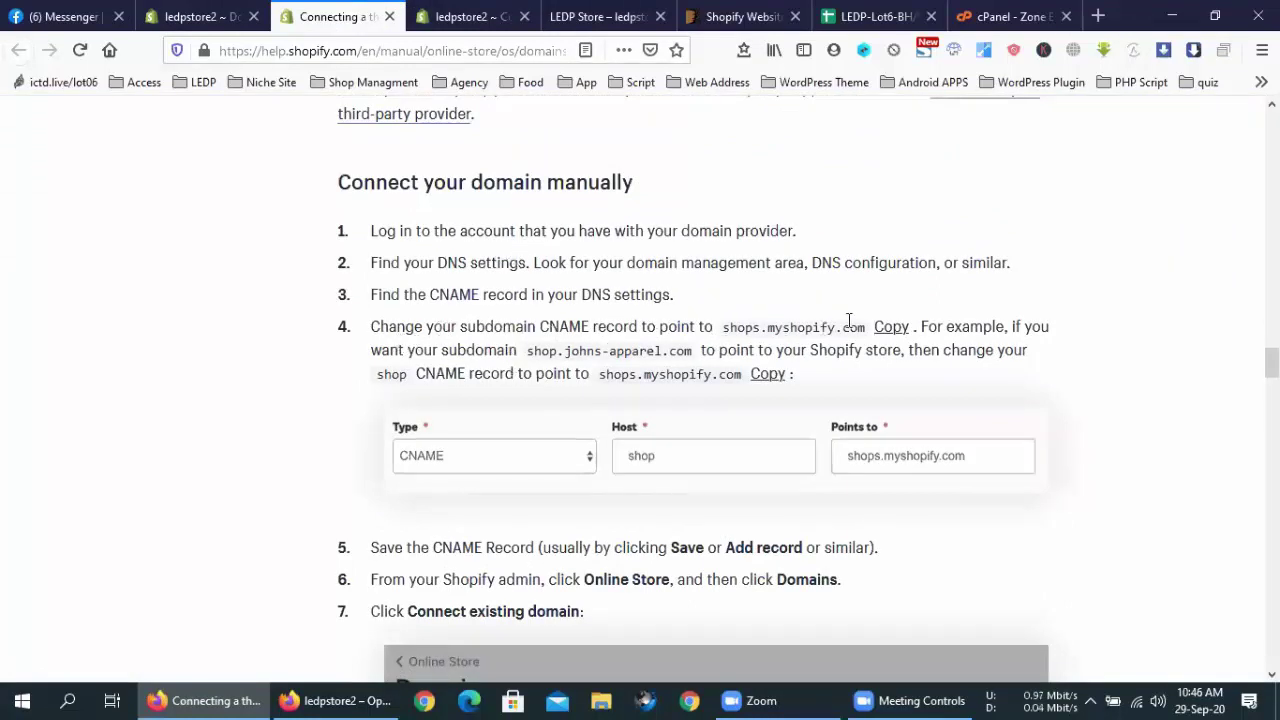
drag(866, 327, 722, 327)
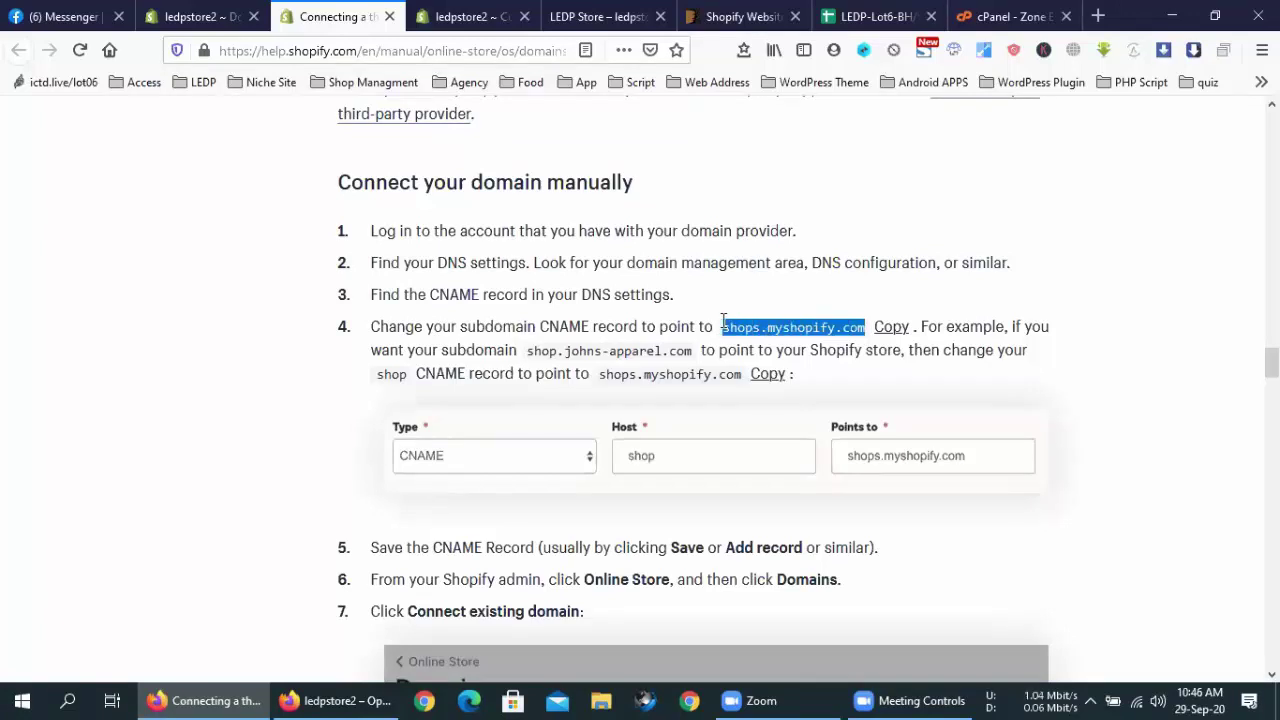
right_click(757, 329)
click(757, 329)
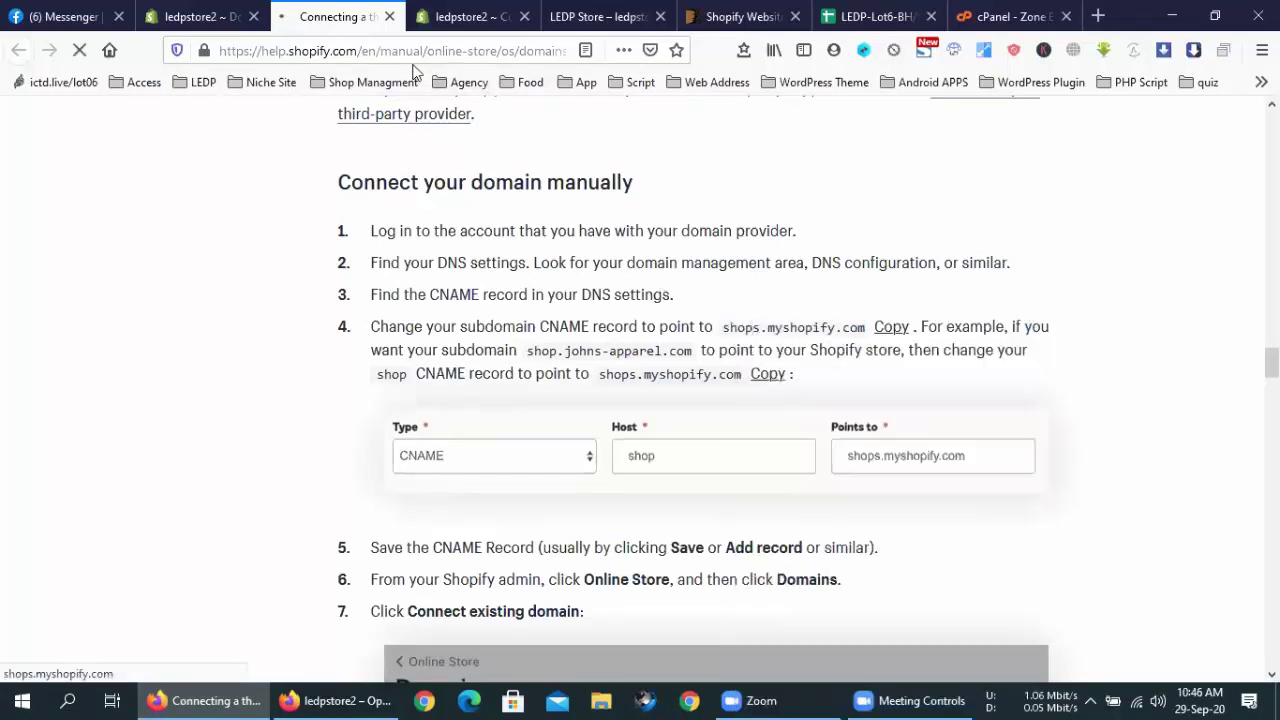
click(19, 50)
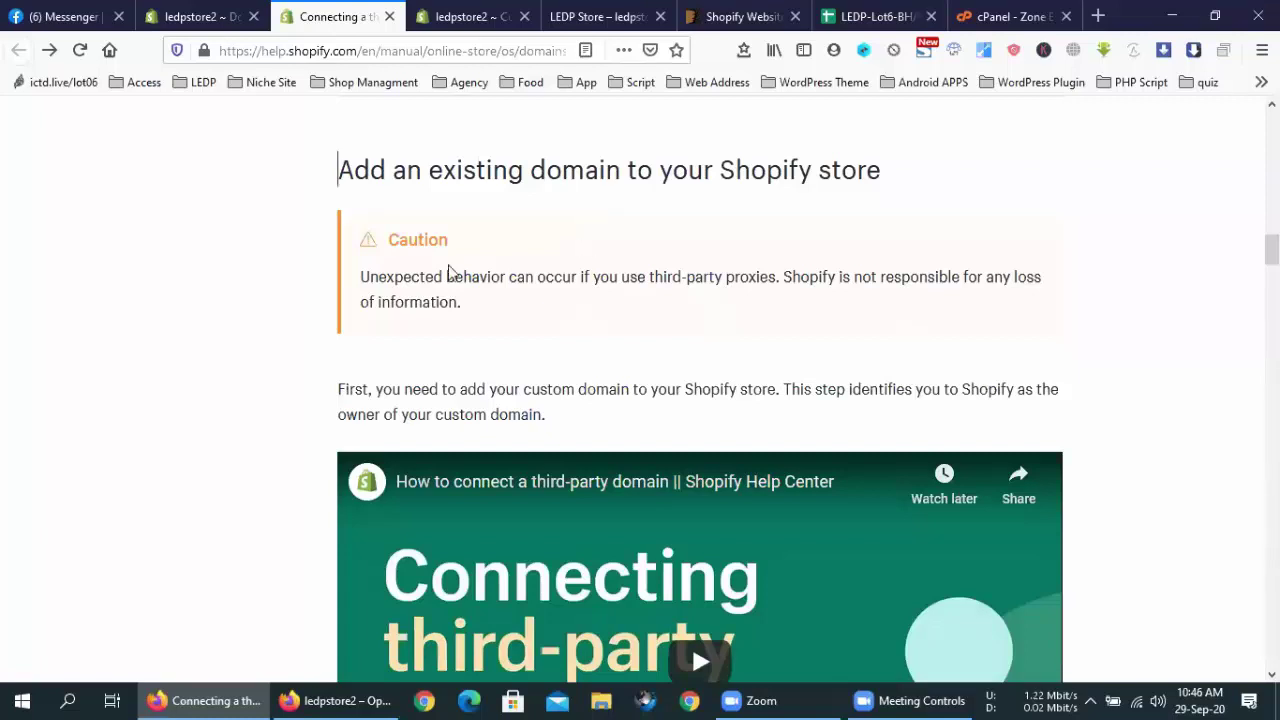
Reselect and copy the CNAME target shops.myshopify.com, then return to cPanel's Zone Editor
scroll(449, 277, down, 10)
scroll(806, 297, down, 4)
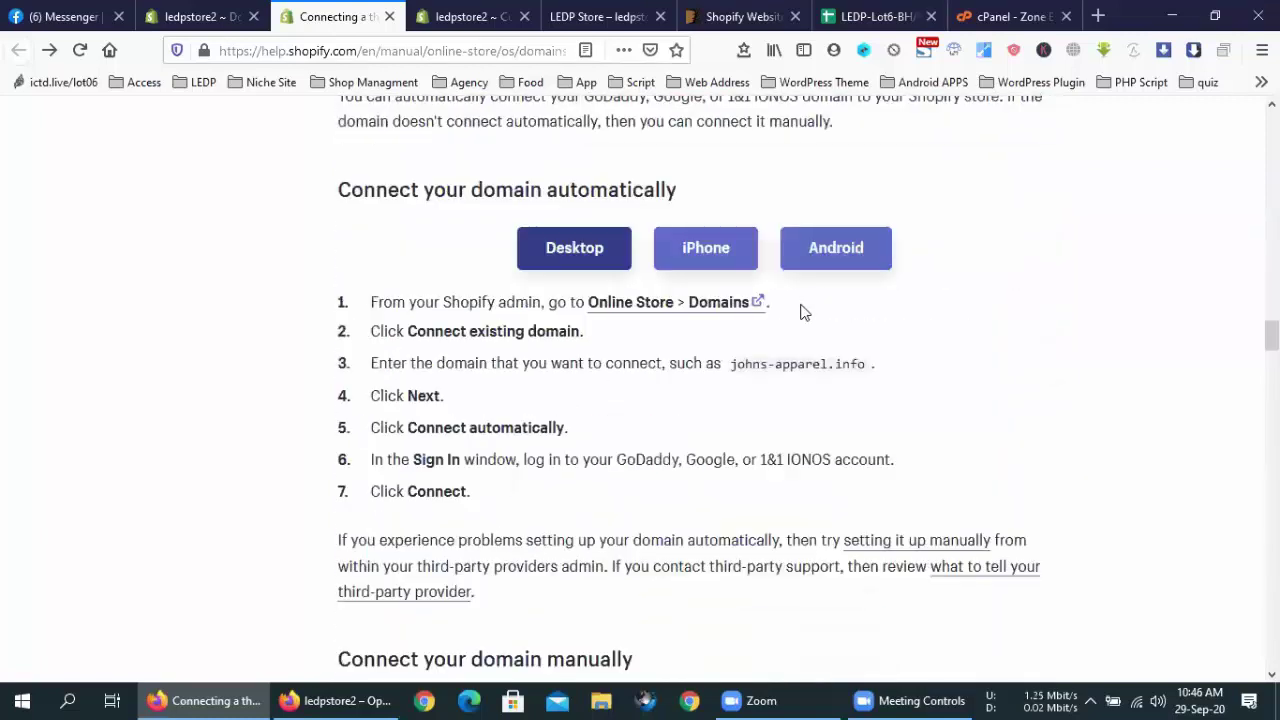
scroll(749, 370, down, 4)
scroll(753, 377, down, 3)
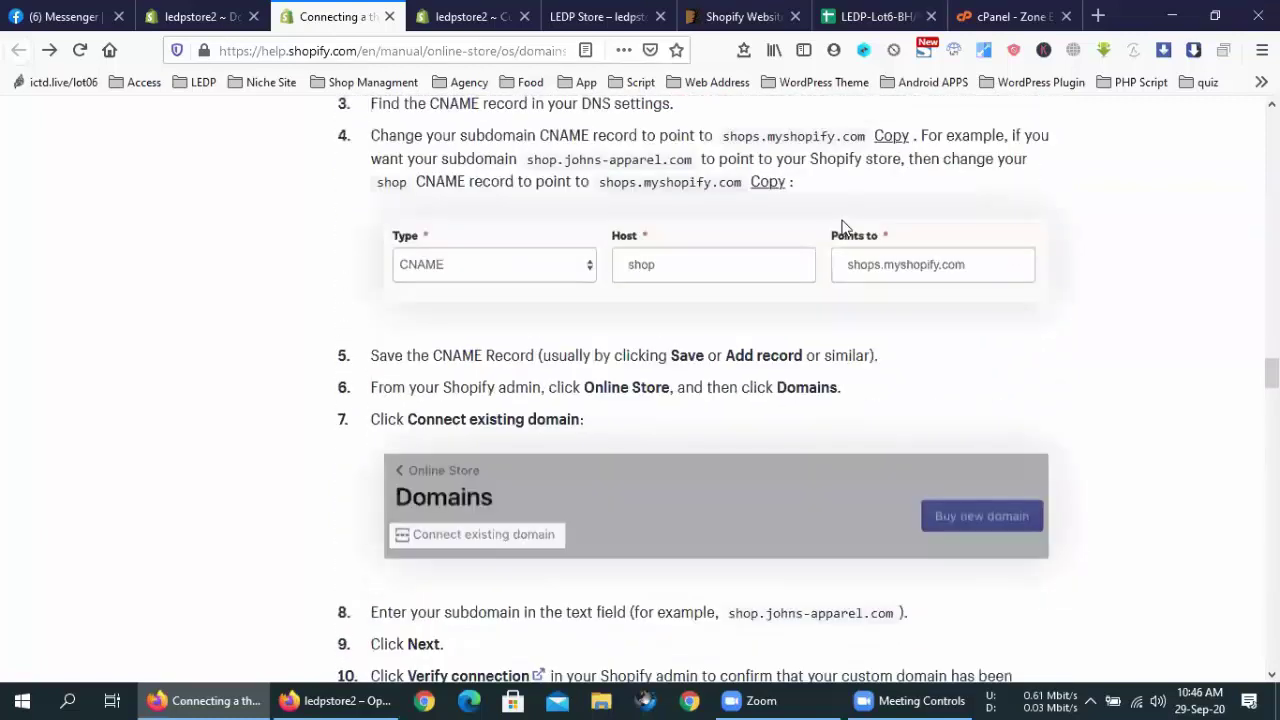
scroll(846, 229, up, 1)
drag(866, 232, 722, 233)
right_click(732, 238)
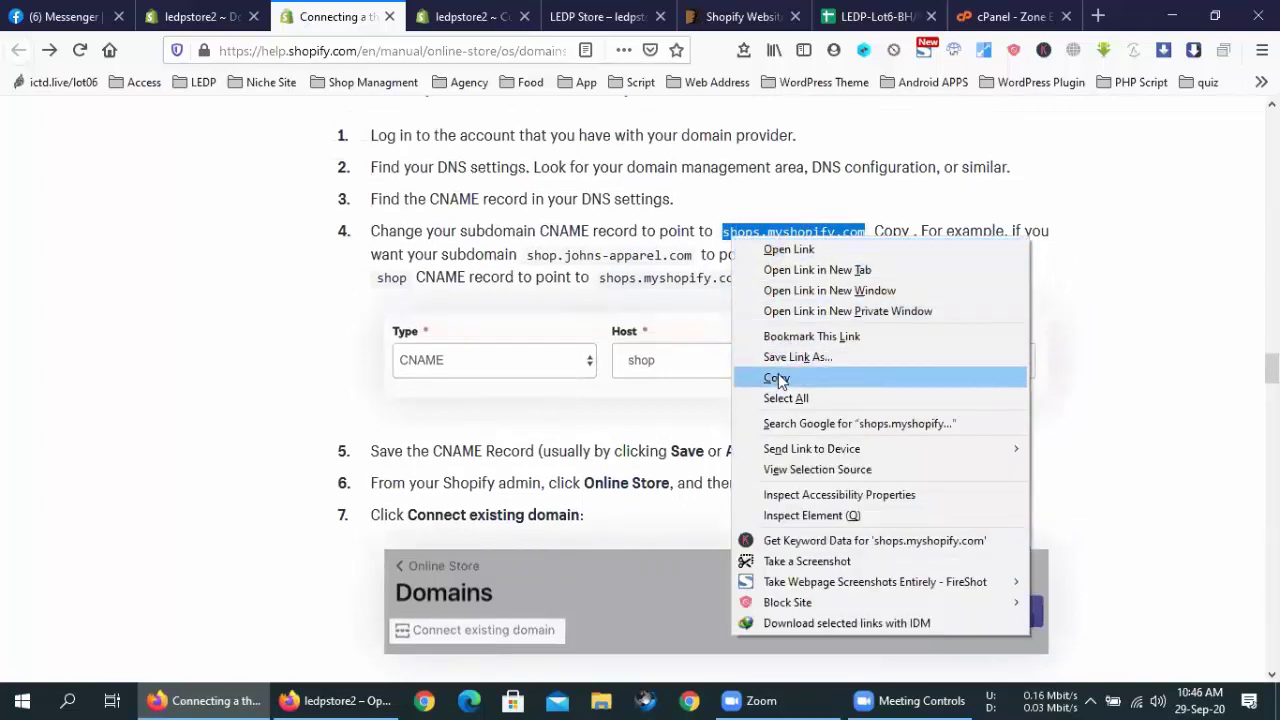
click(776, 378)
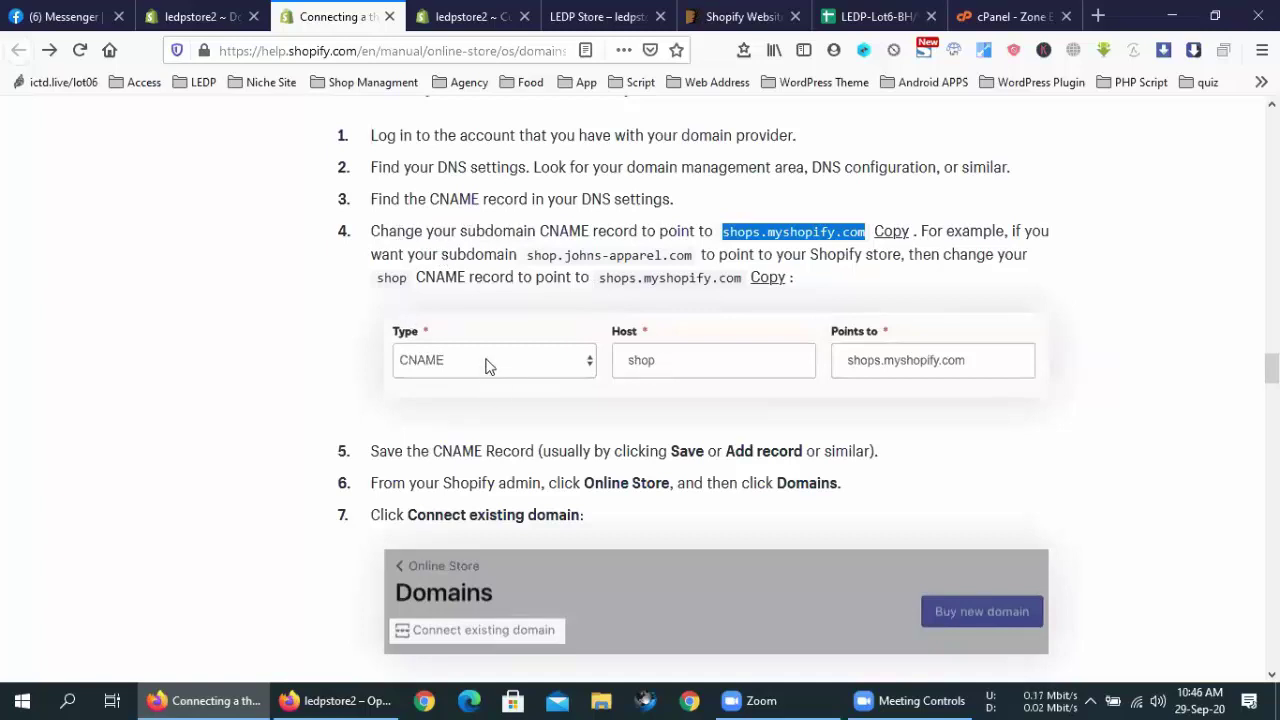
click(975, 16)
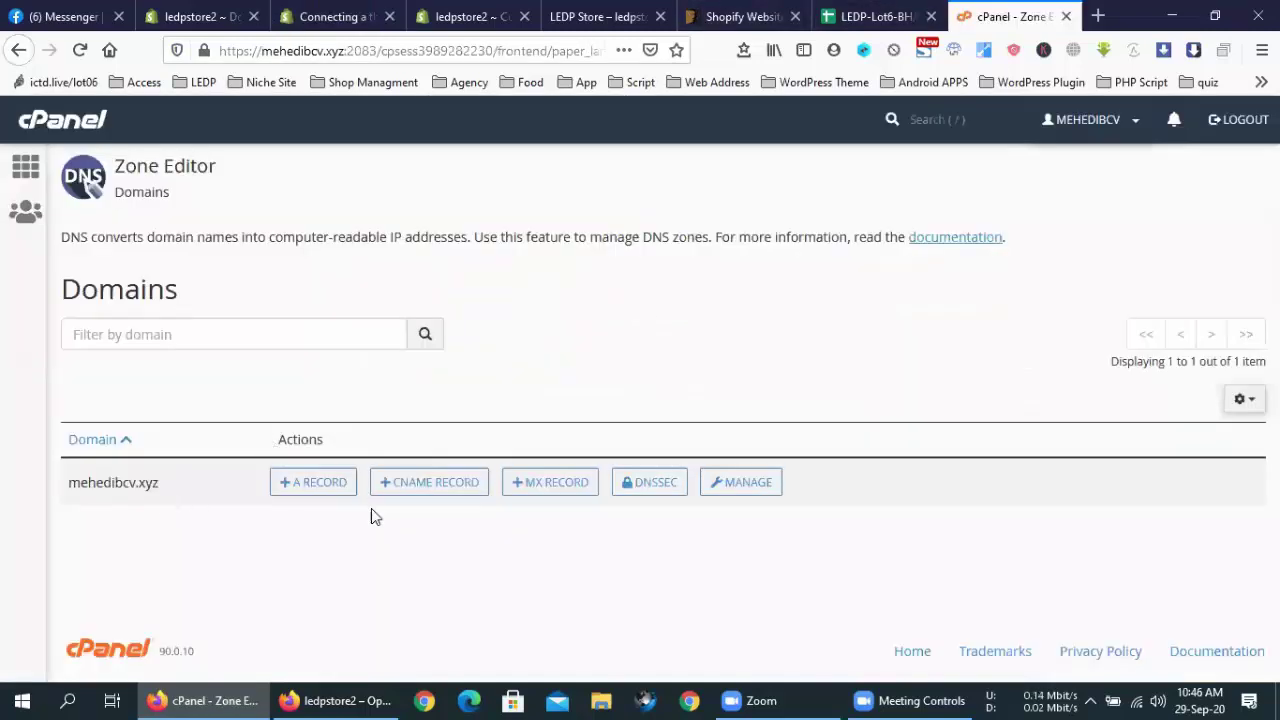
Open and cancel the A Record and CNAME Record forms for mehedibcv.xyz
click(315, 482)
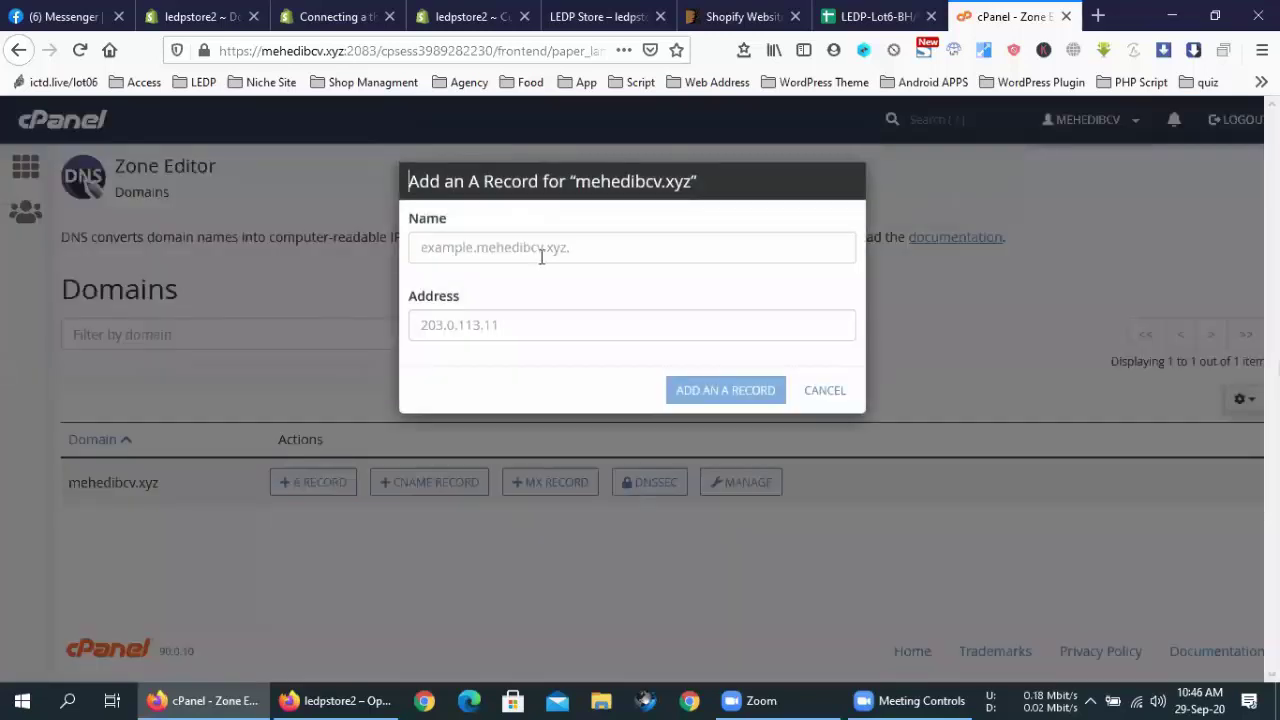
click(824, 390)
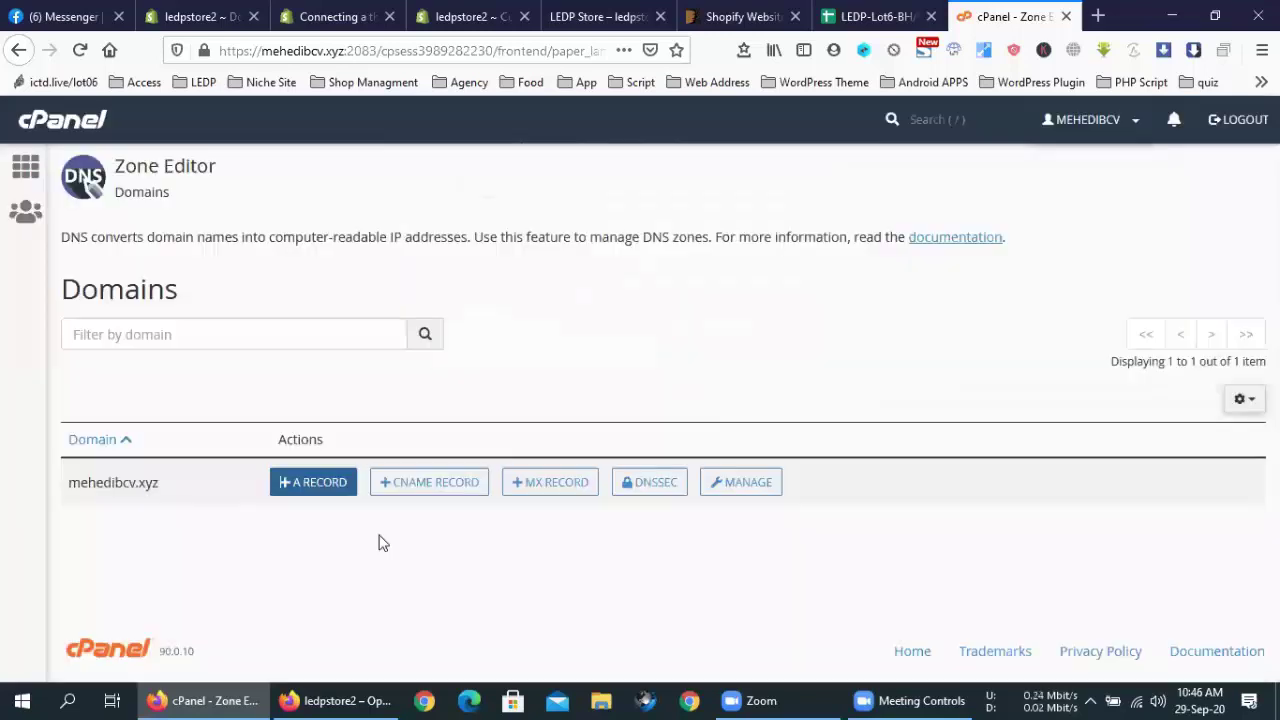
click(428, 484)
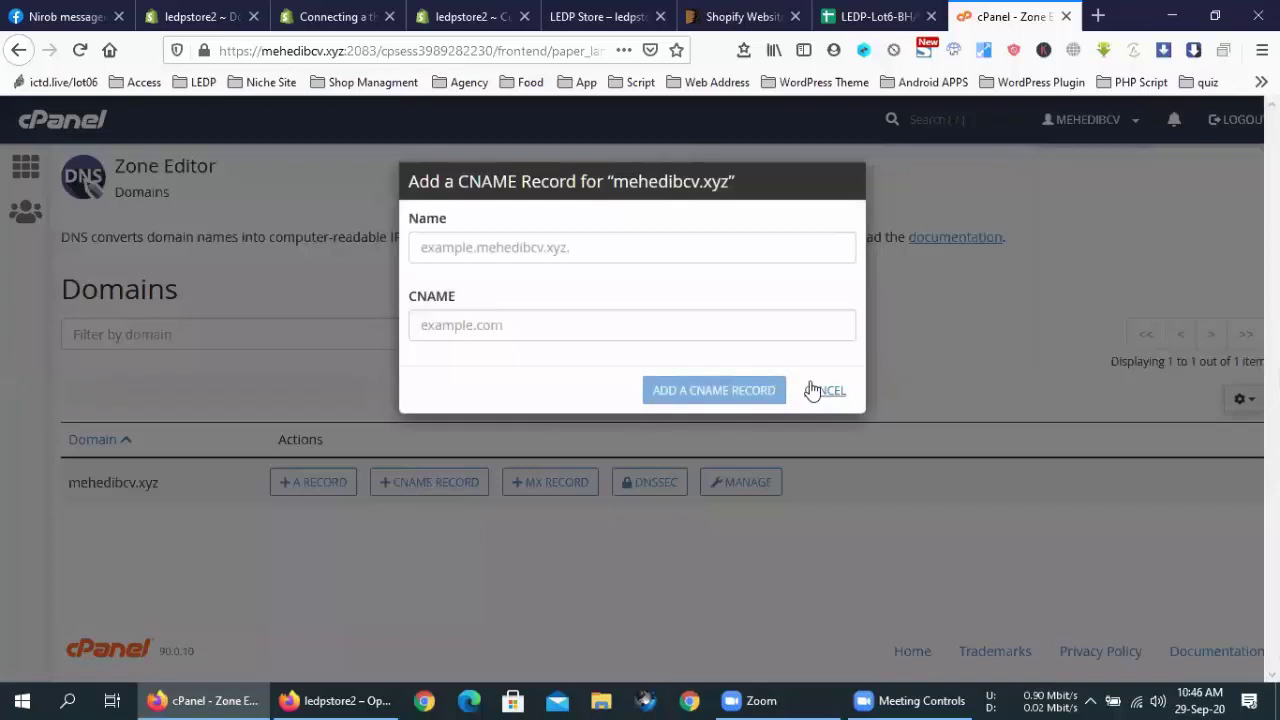
click(816, 393)
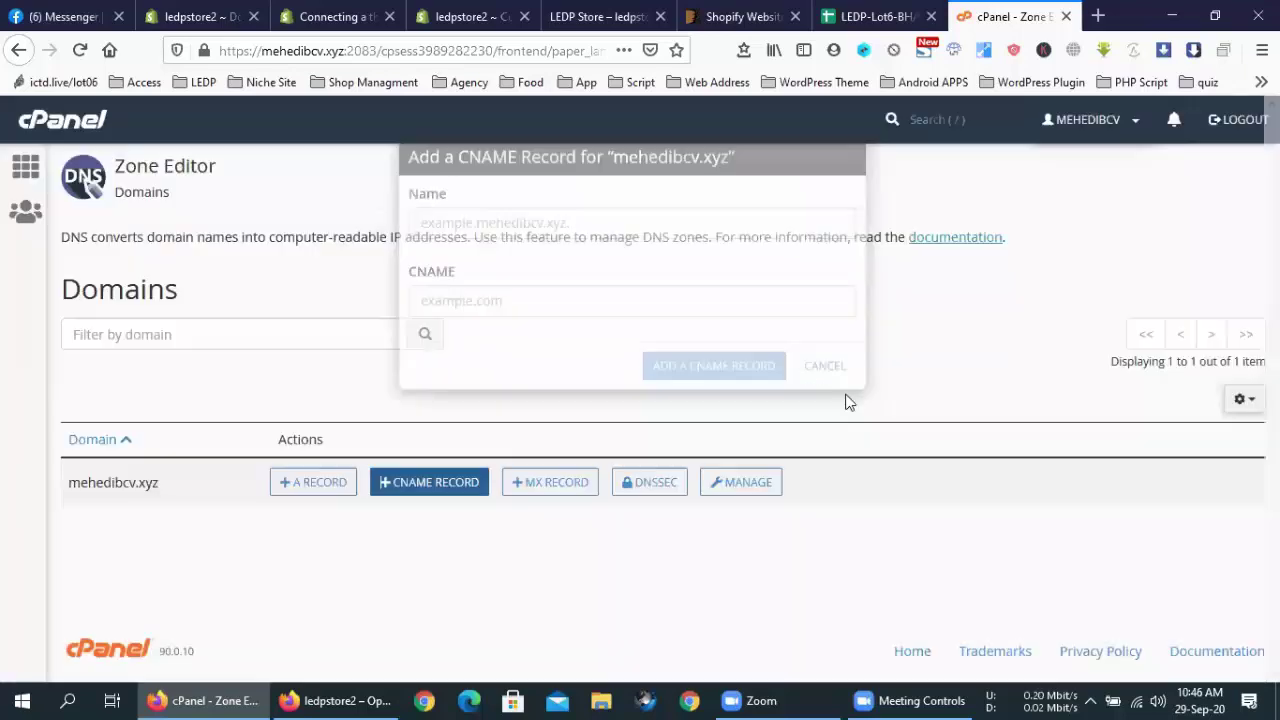
Manage mehedibcv.xyz's zone records and add a blank new record row
click(740, 484)
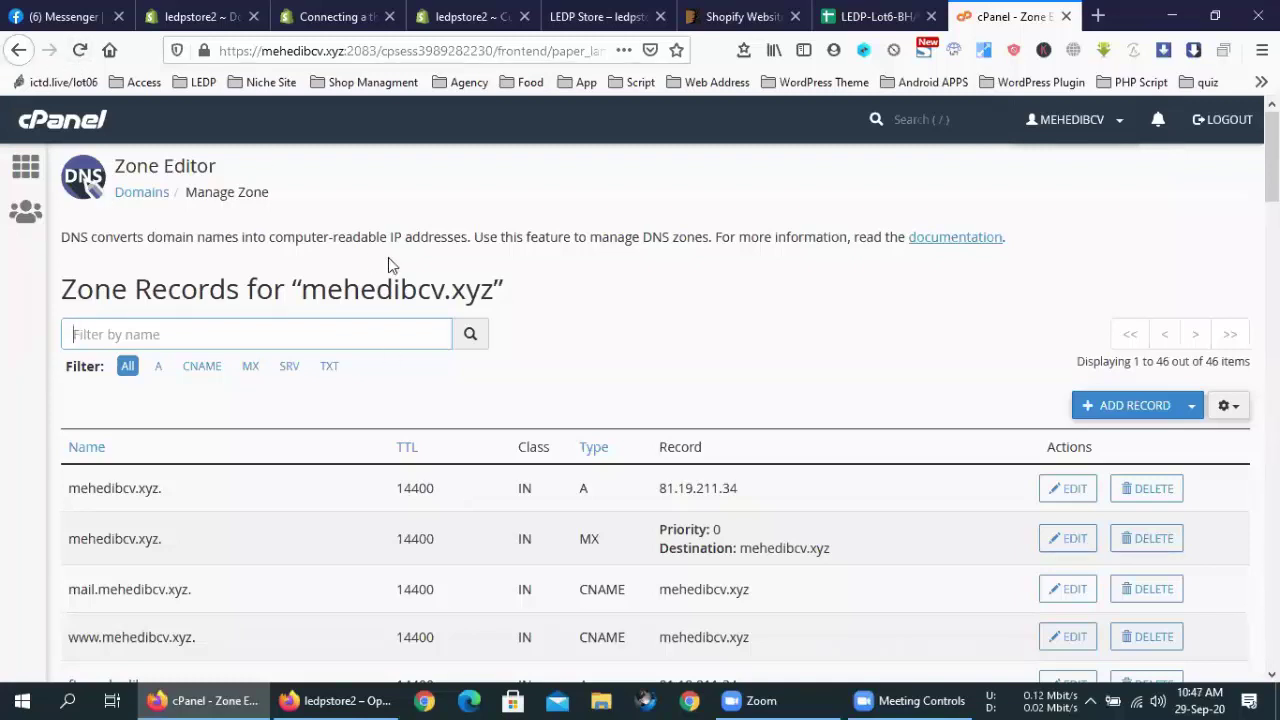
scroll(560, 395, down, 5)
scroll(490, 380, up, 4)
scroll(731, 310, down, 1)
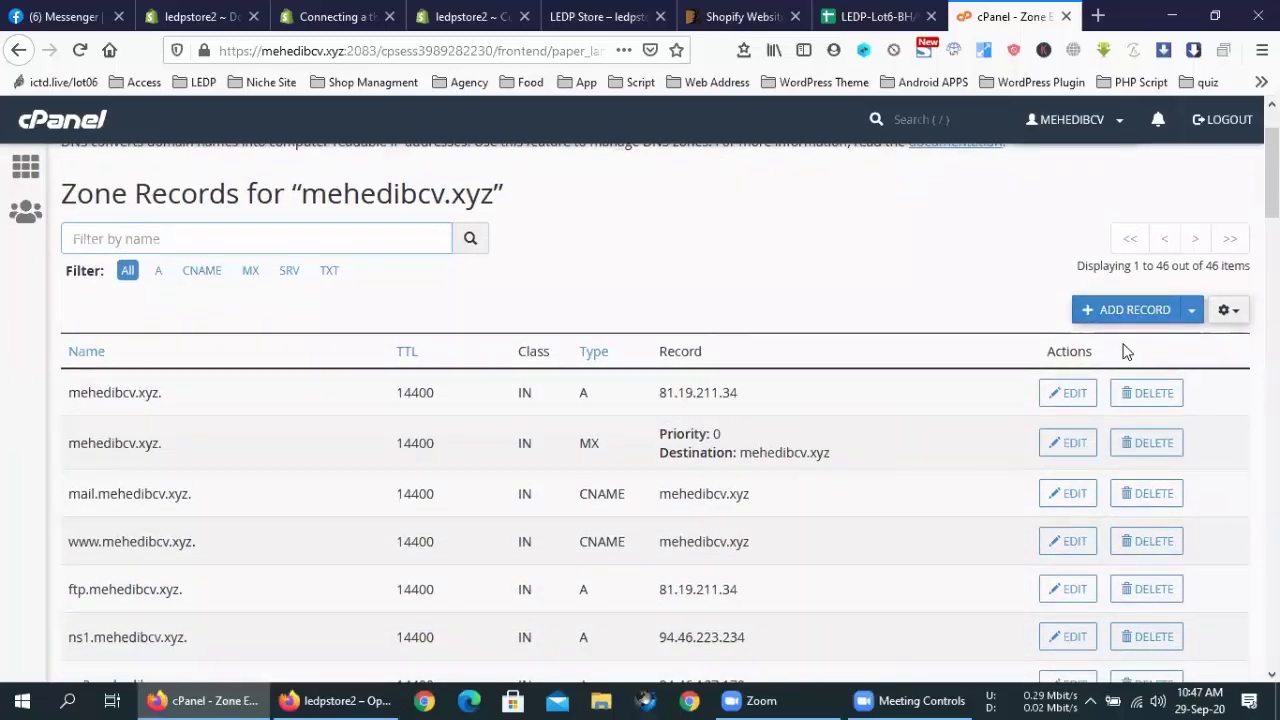
click(1140, 312)
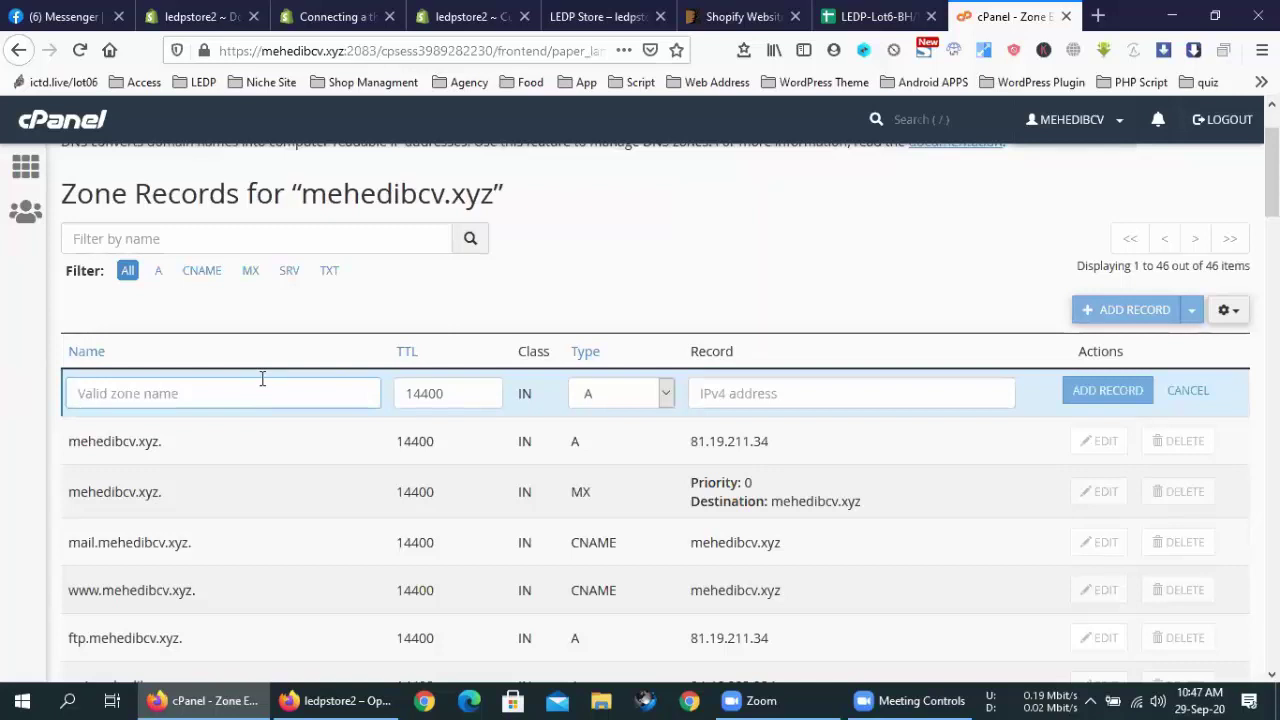
Compare against the Shopify CNAME instructions and set the new record's type to CNAME
click(598, 16)
click(436, 10)
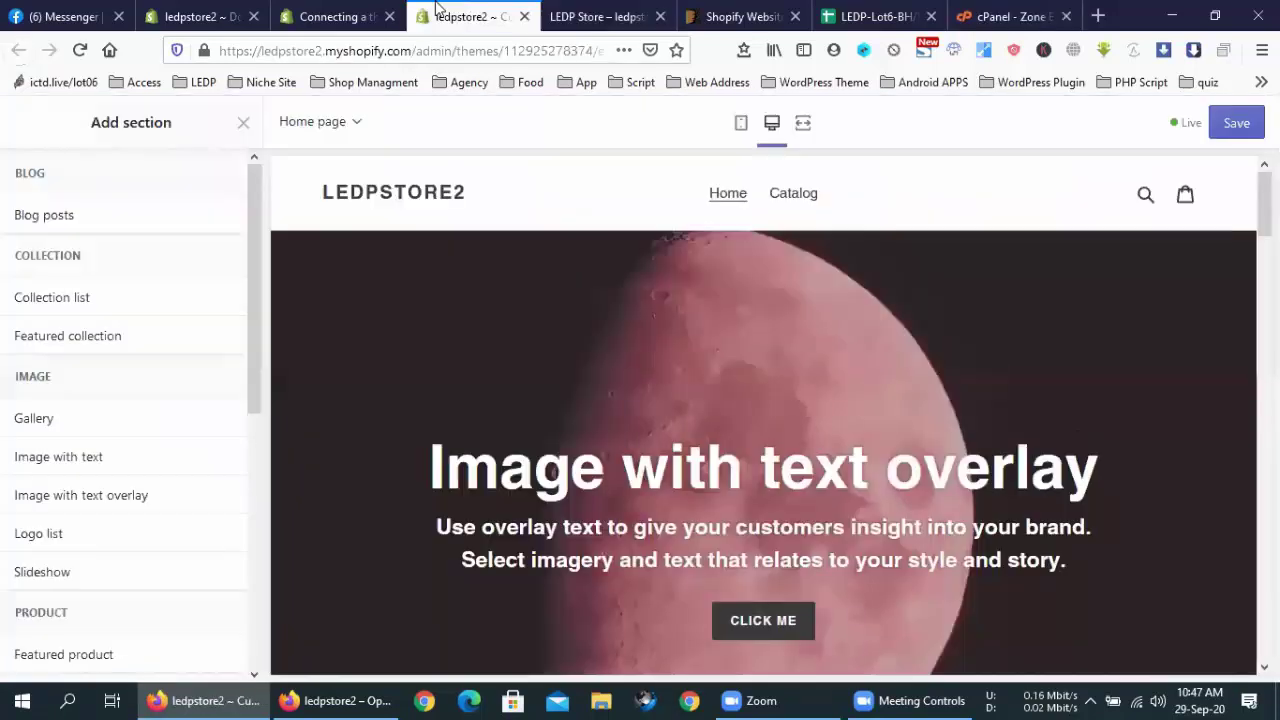
click(335, 16)
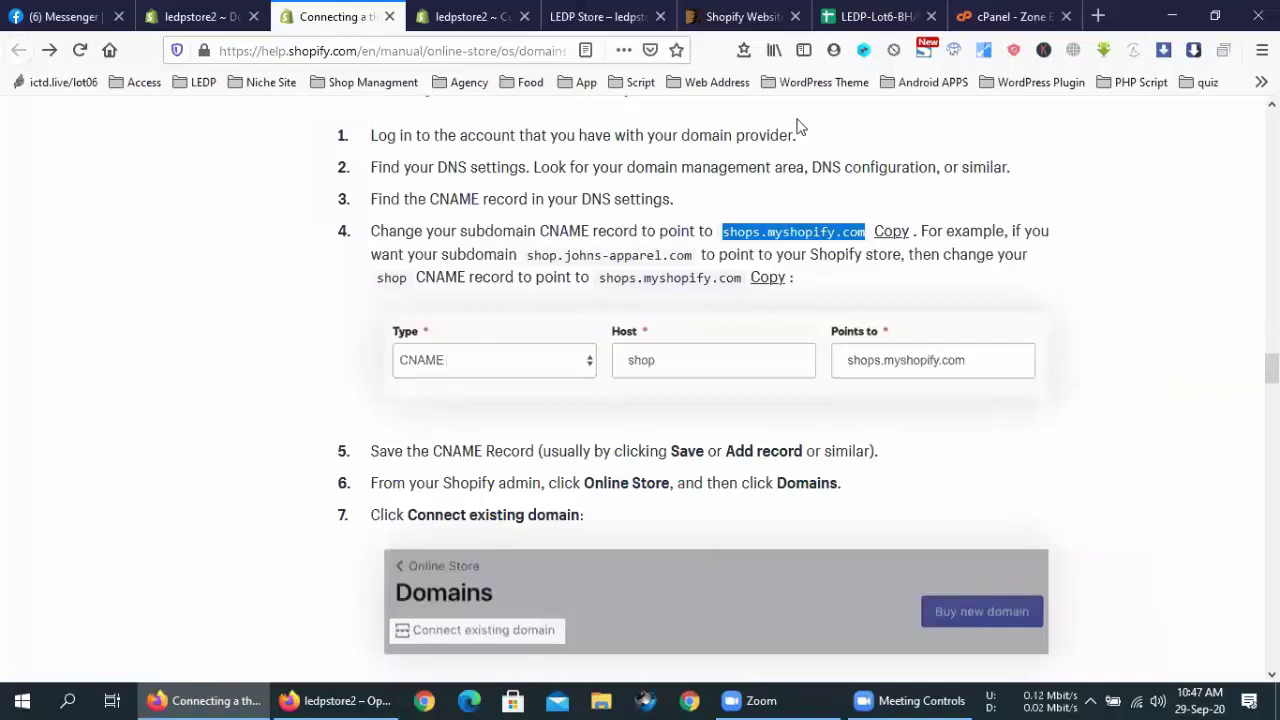
click(1044, 14)
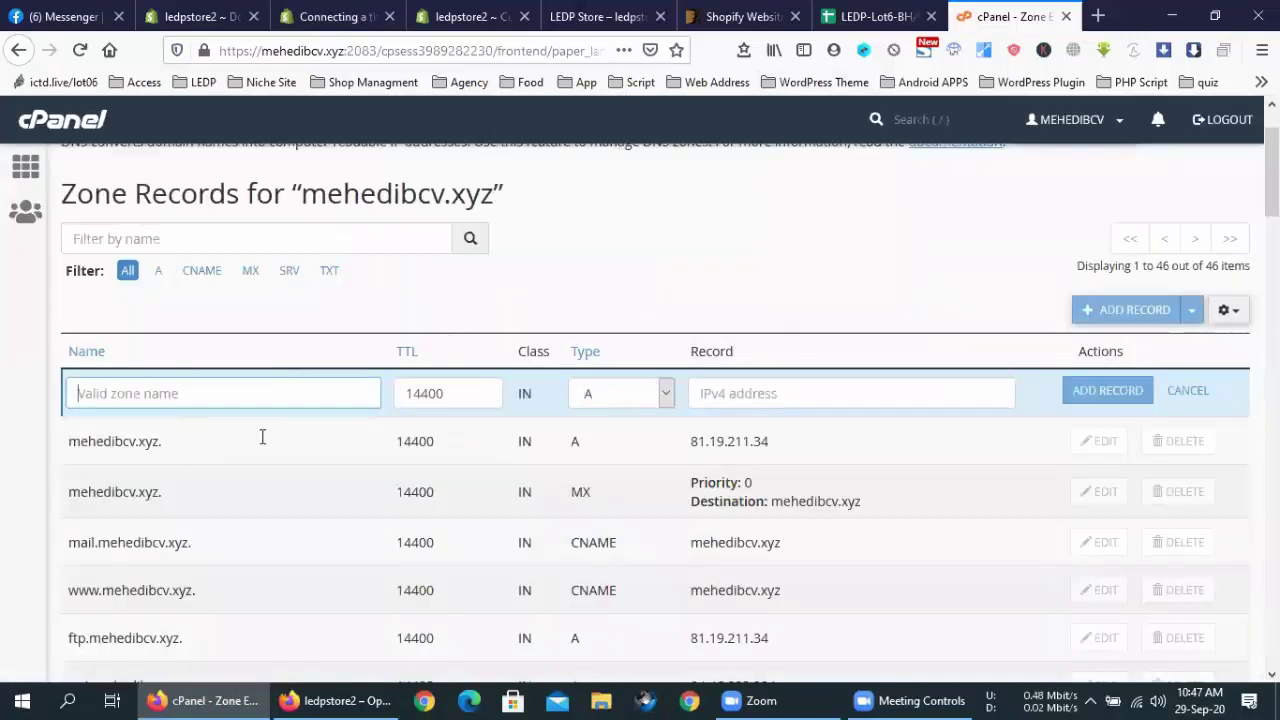
click(617, 407)
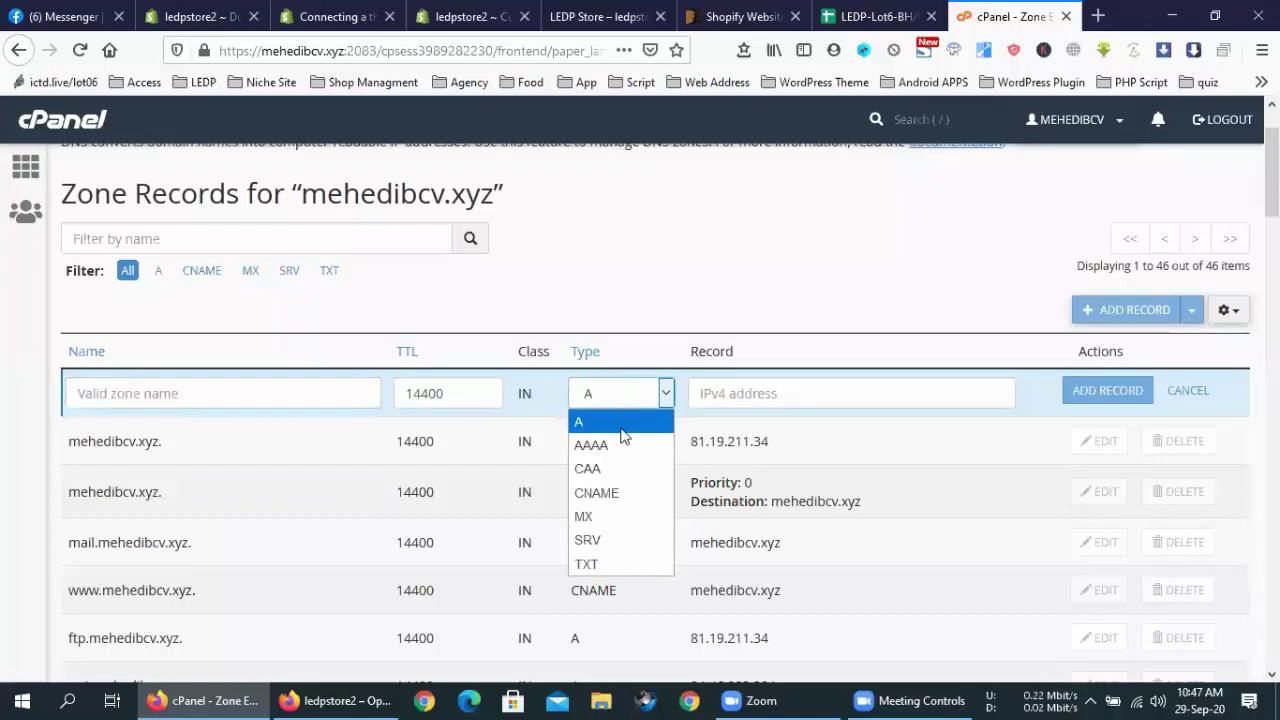
click(445, 10)
click(370, 14)
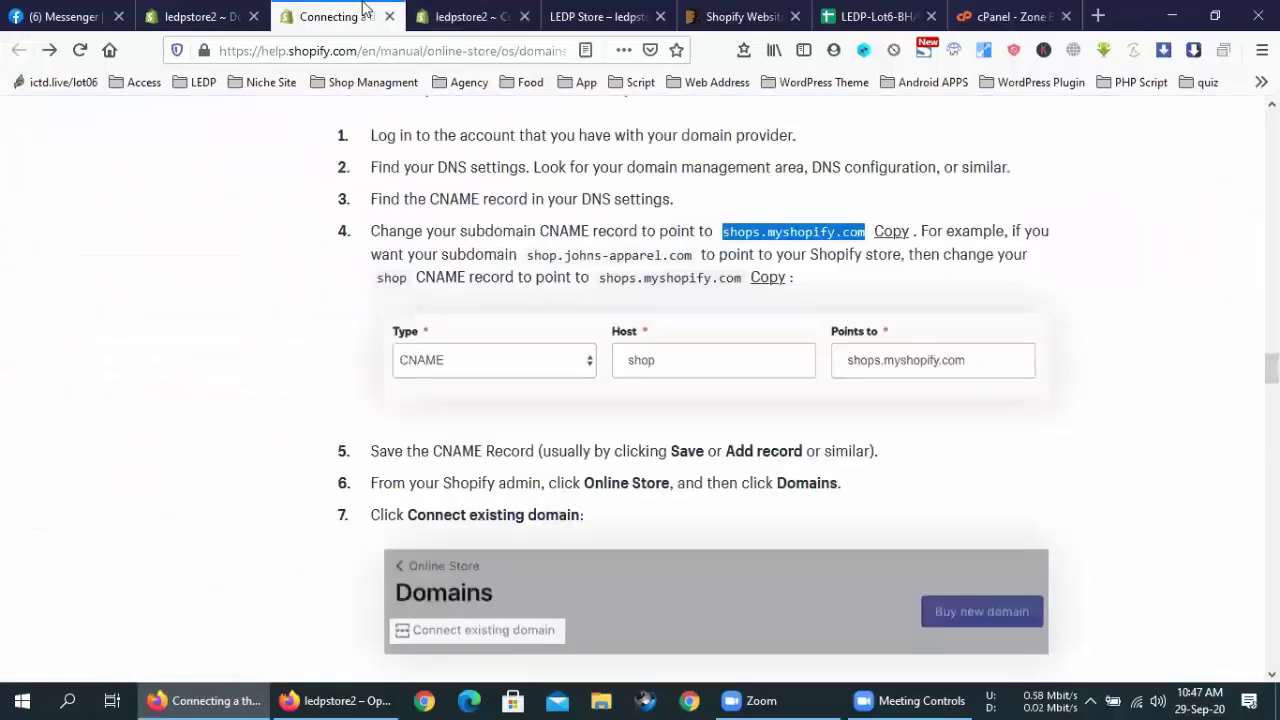
click(985, 16)
click(618, 493)
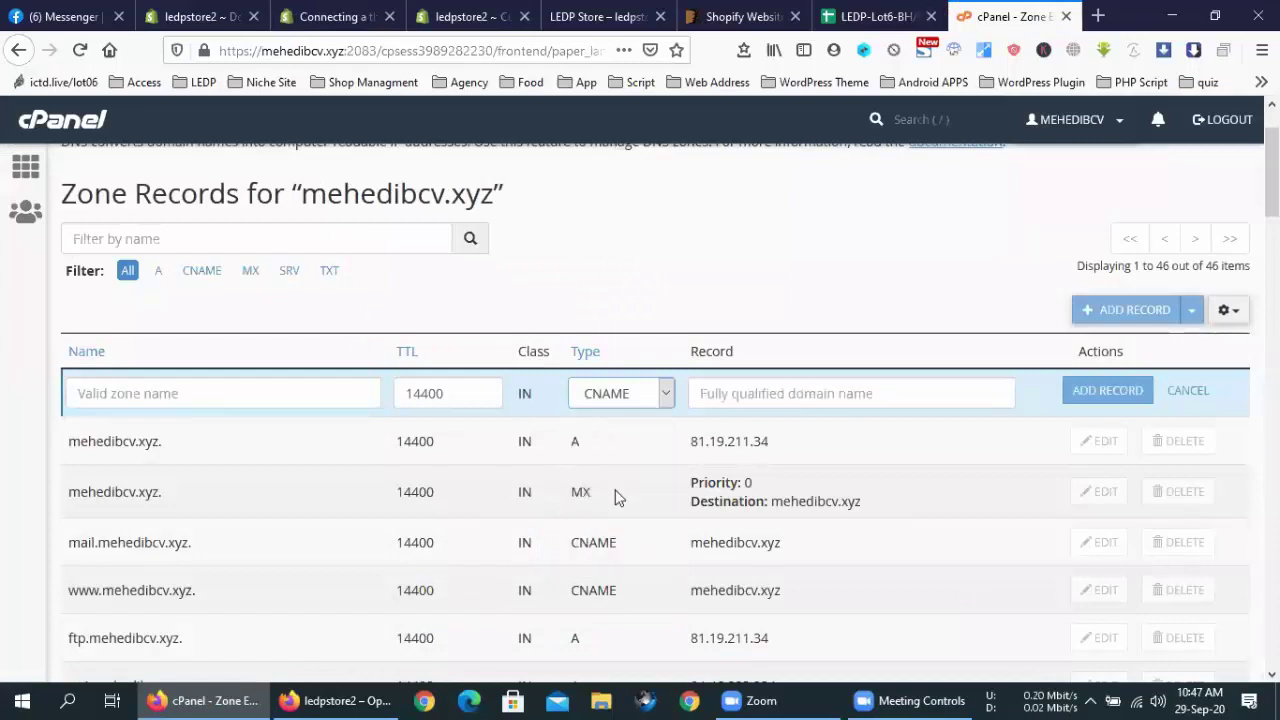
Recheck the Shopify connect page and CNAME instructions against the new record
click(205, 16)
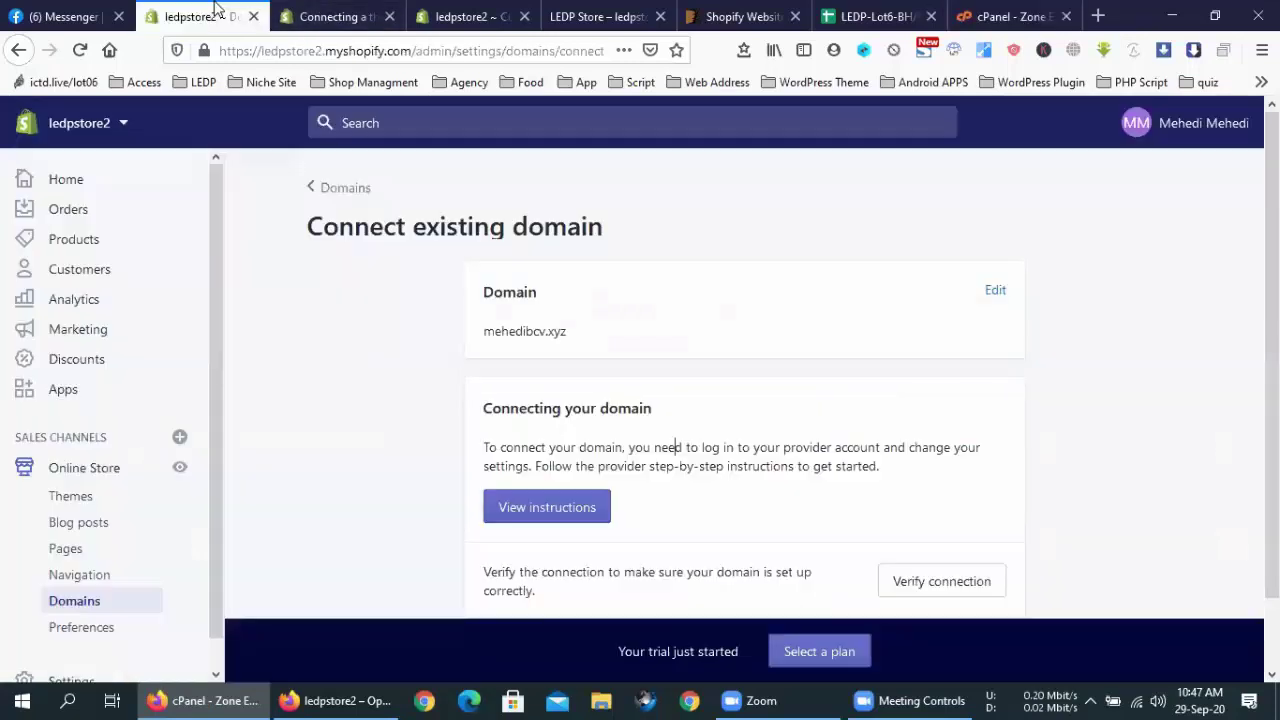
click(335, 16)
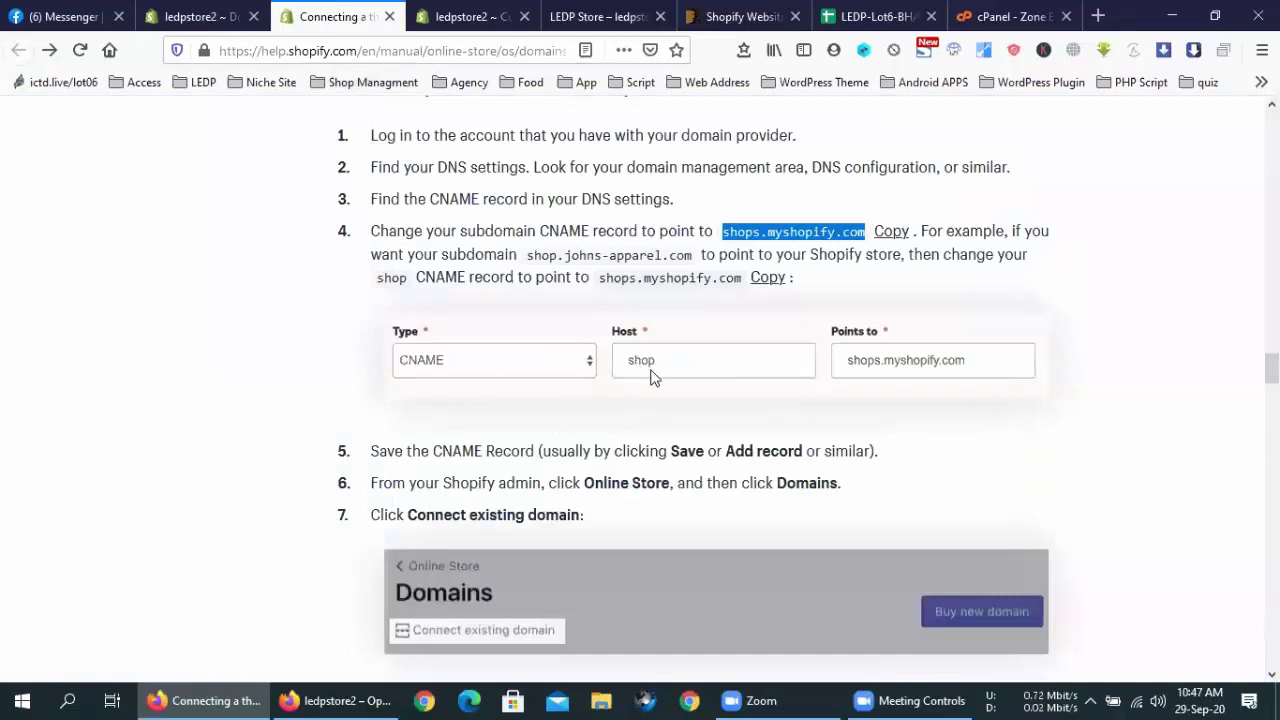
click(988, 8)
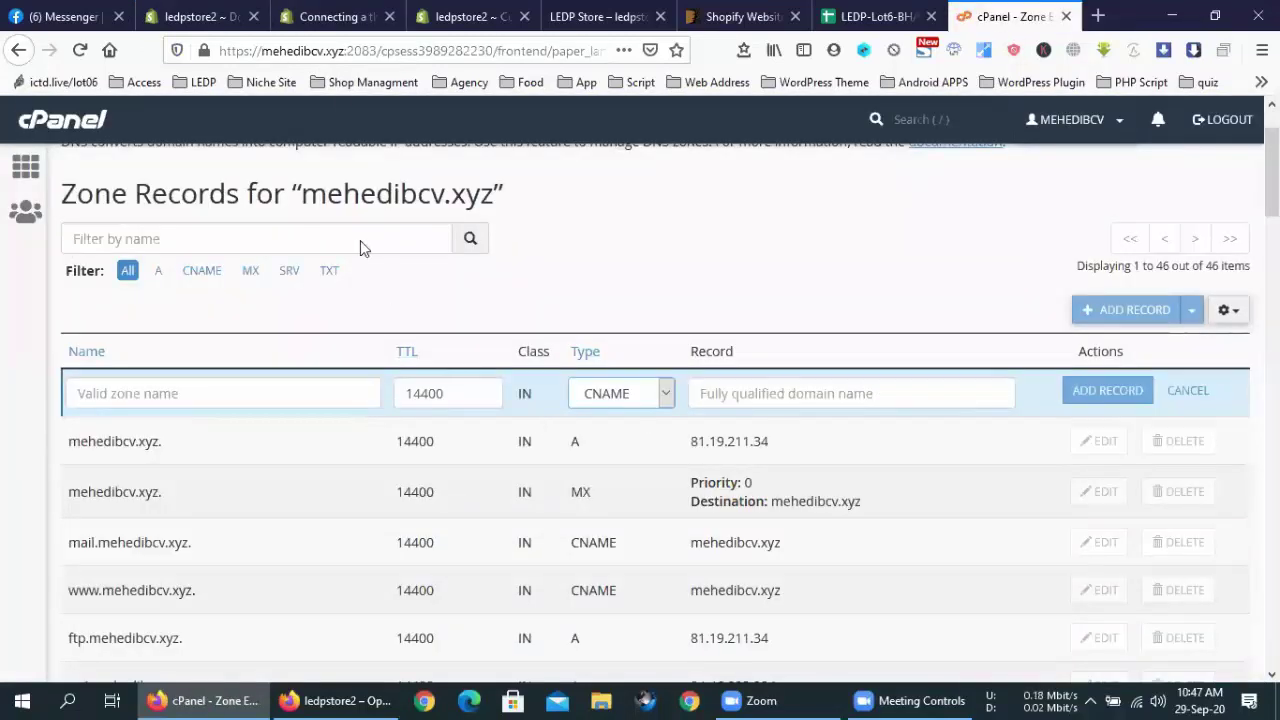
click(340, 12)
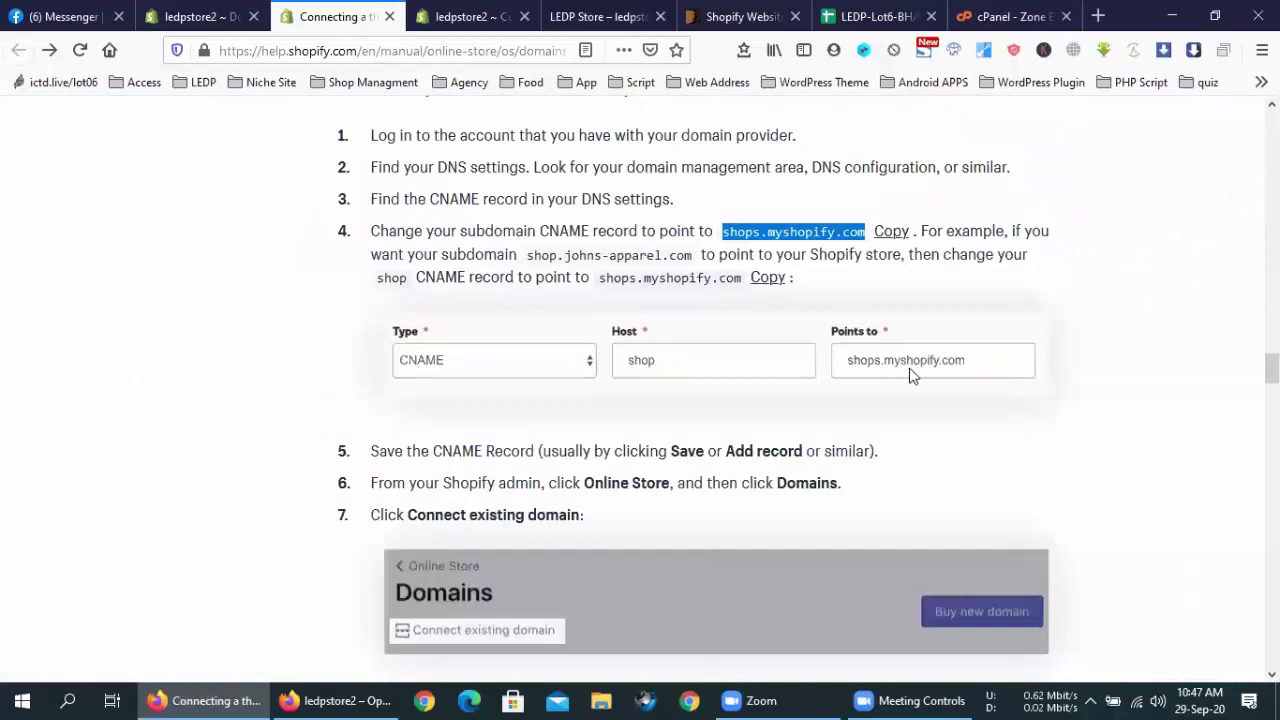
click(988, 12)
Save a CNAME named mehedibcv.xyz pointing to shops.myshopify.com; cPanel rejects it over the SOA record
click(768, 400)
text(shops.myshopify.com)
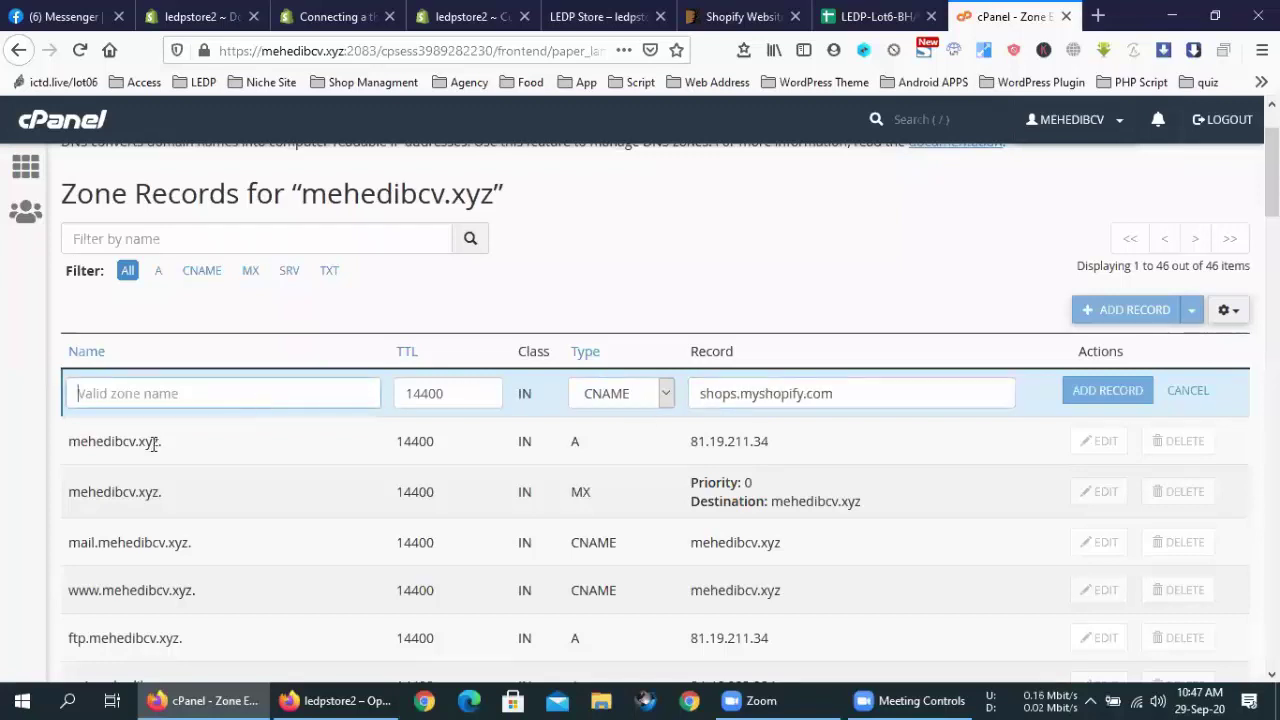
drag(160, 441, 72, 448)
key(ctrl+c)
click(163, 392)
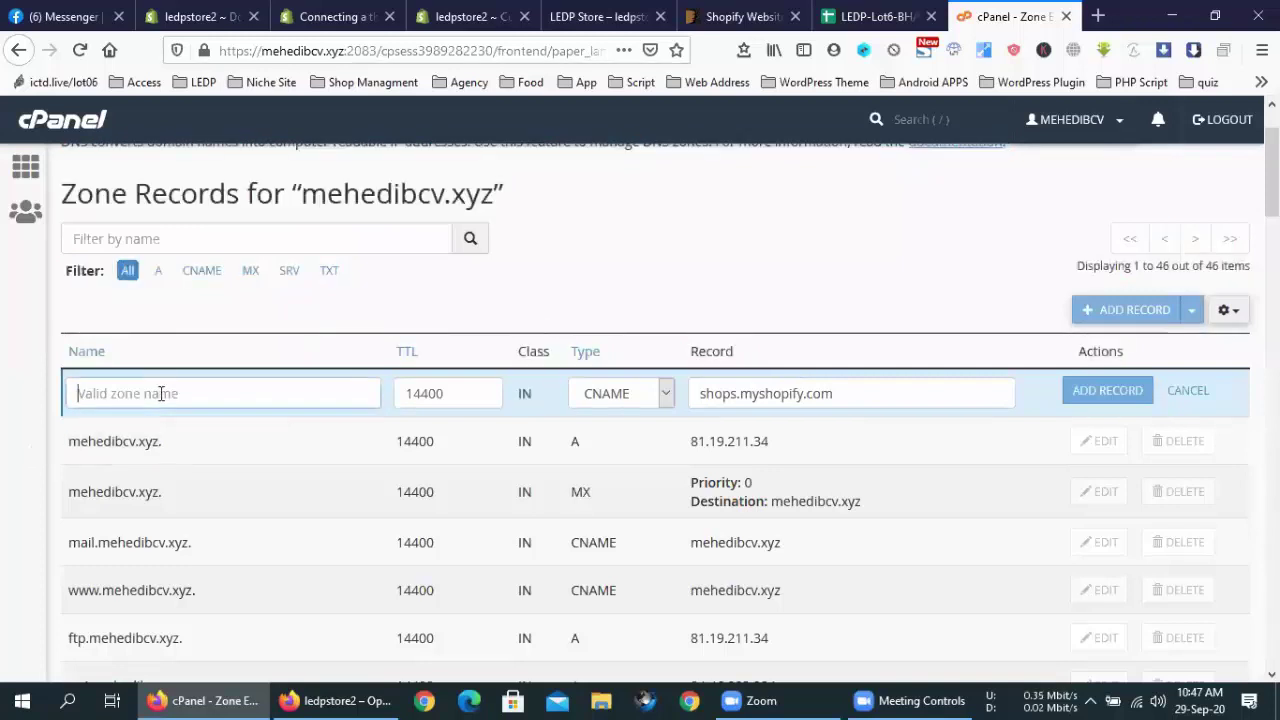
key(ctrl+v)
click(1110, 390)
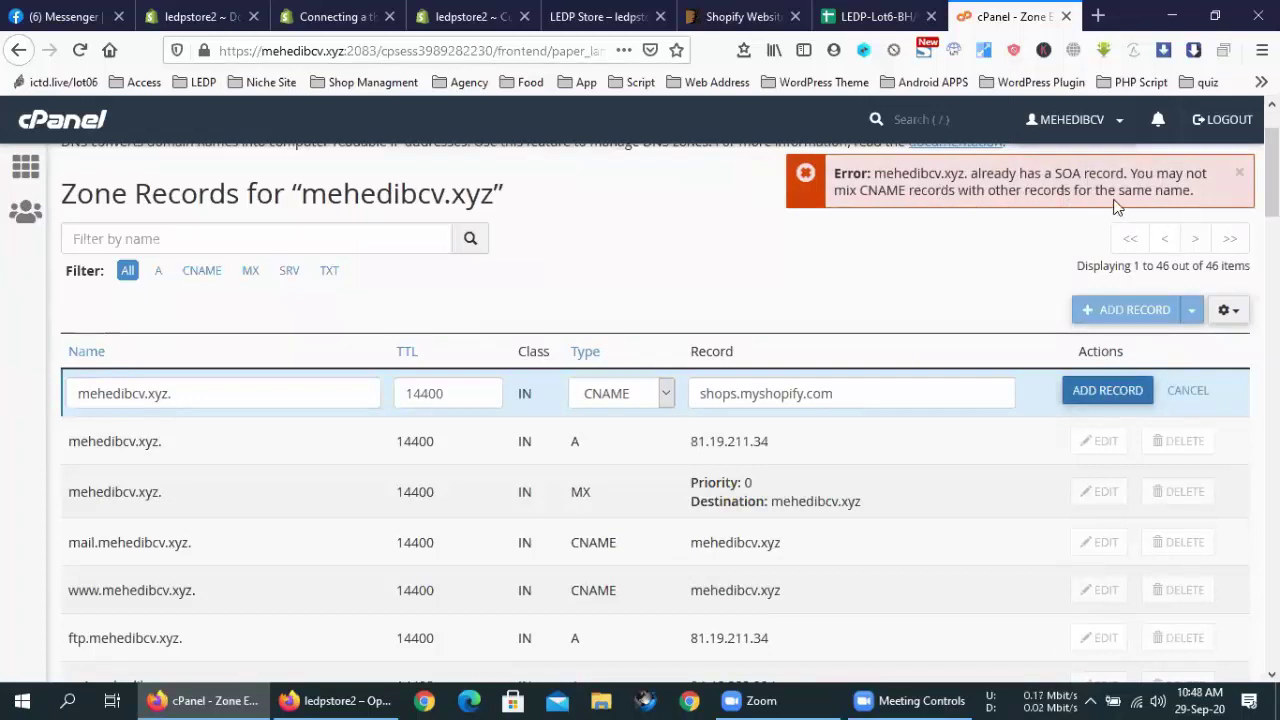
Rename the CNAME record to shop.mehedibcv.xyz, save it, and check the Success message
click(169, 393)
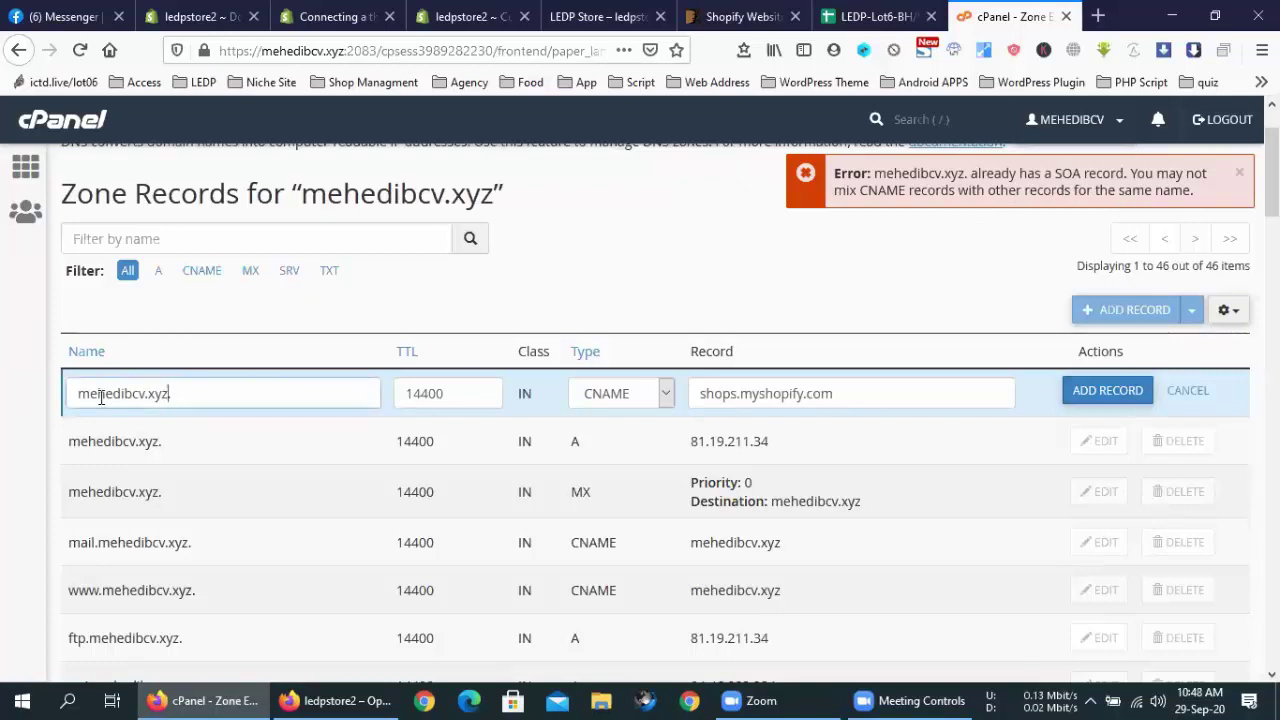
click(84, 393)
text(sh)
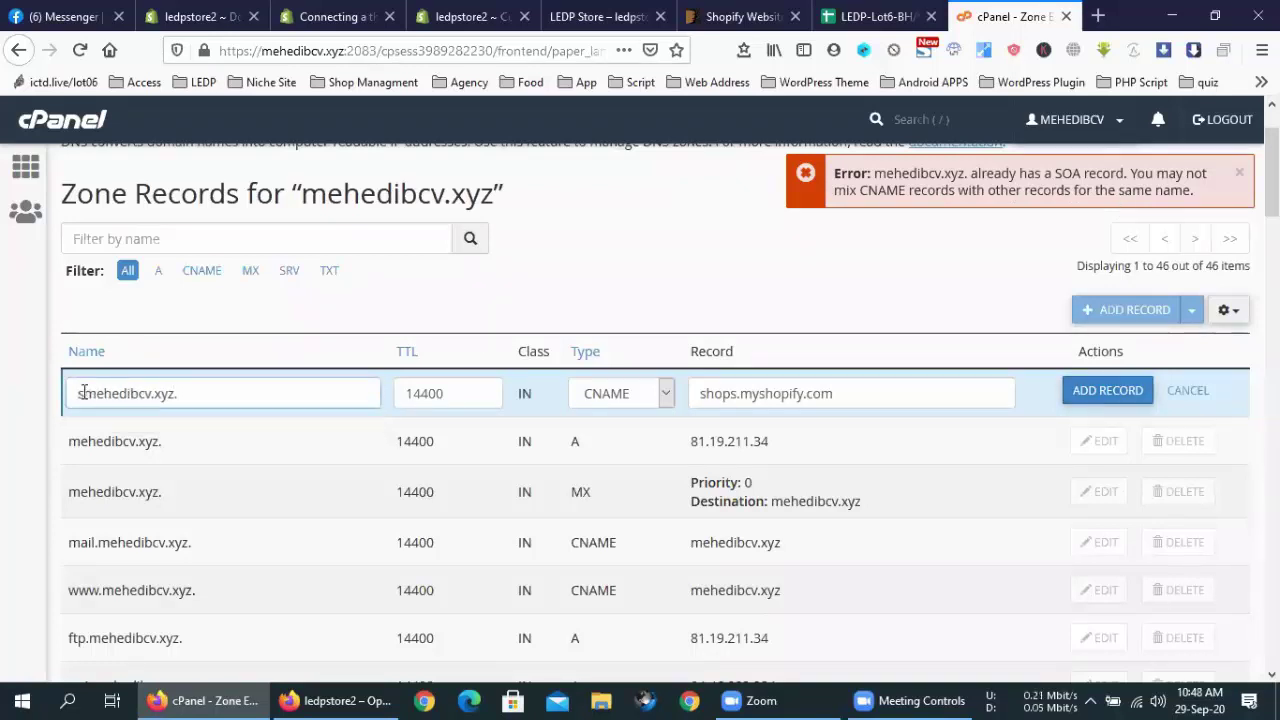
text(op.)
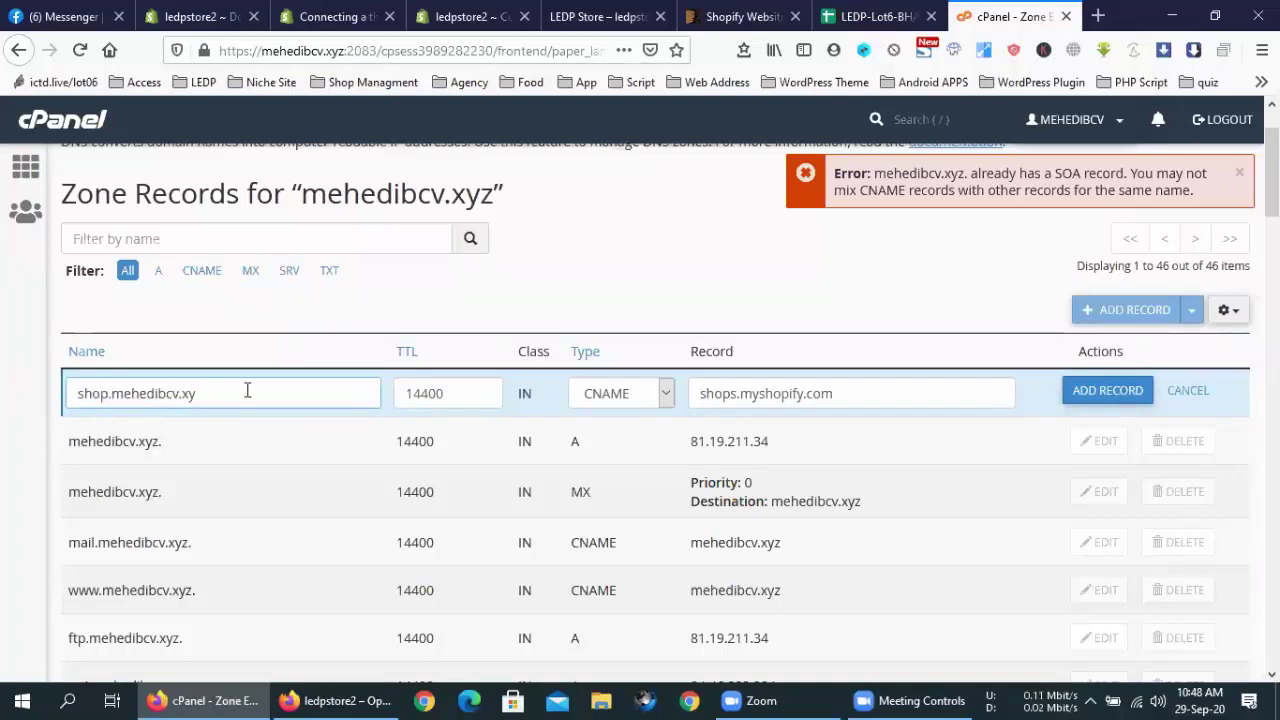
text(z)
click(1108, 391)
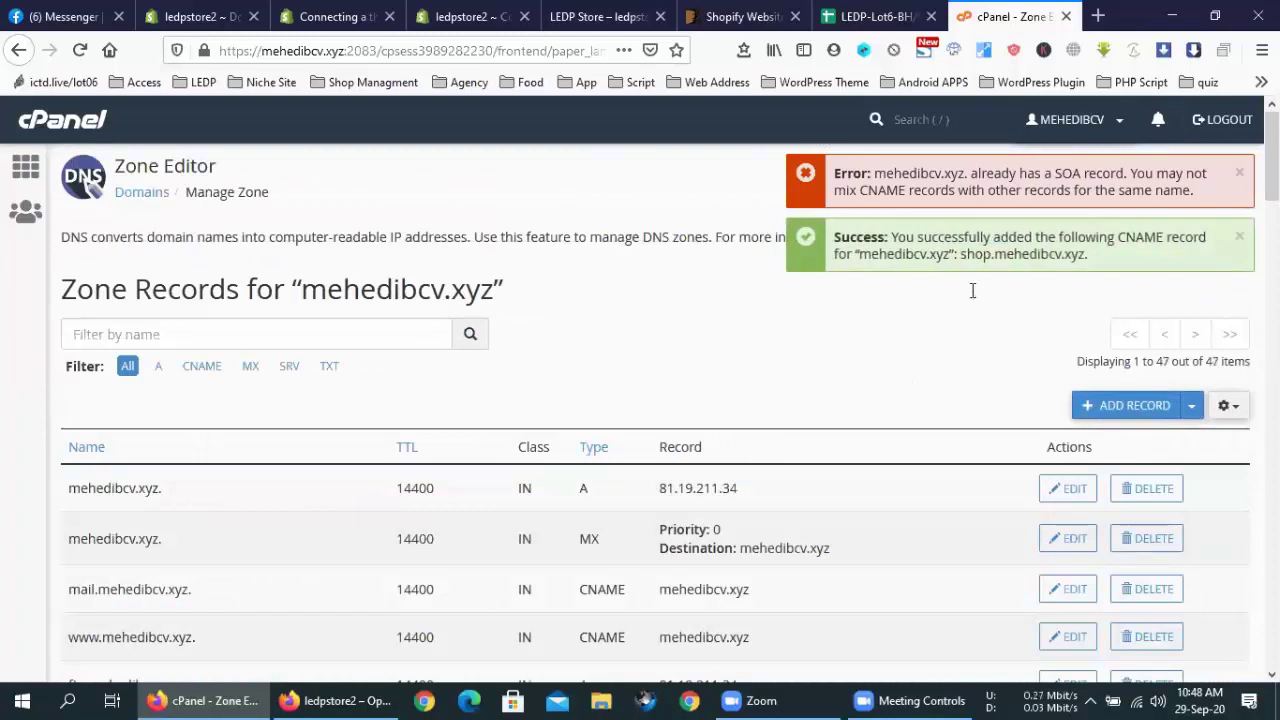
triple_click(1005, 237)
click(1010, 256)
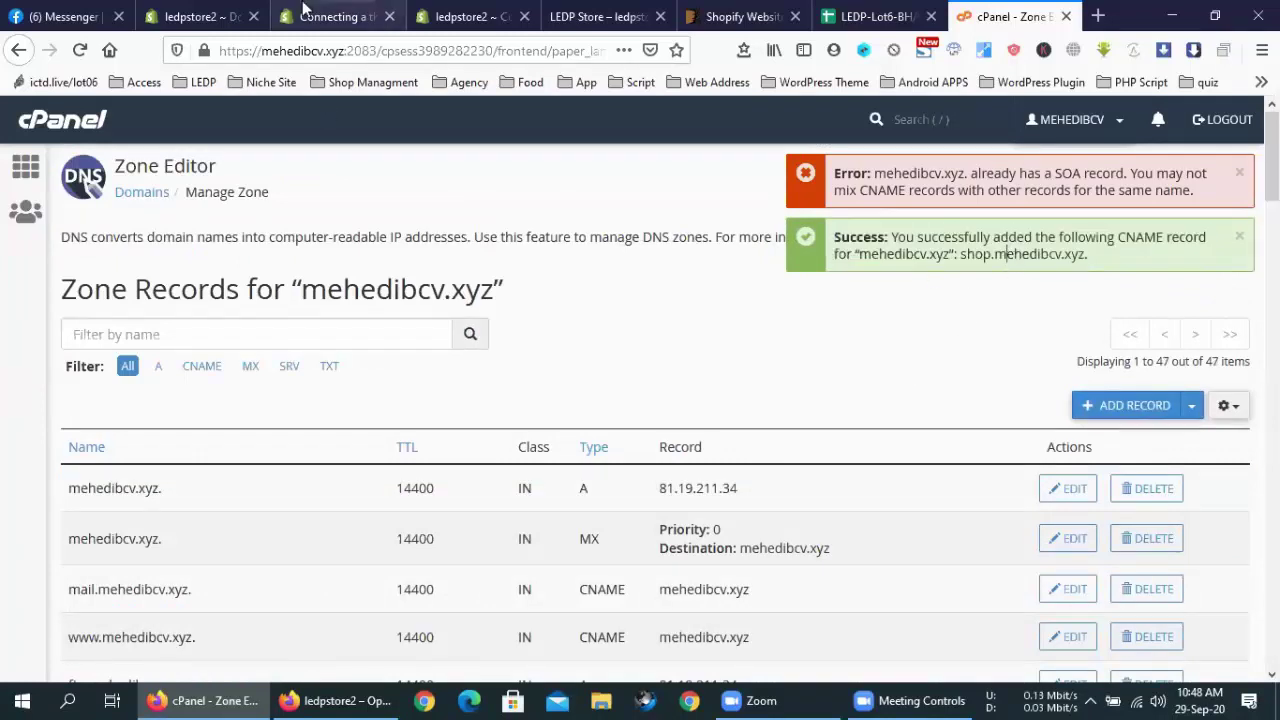
Edit the domain to shop.mehedibcv.xyz, submit it, and bring up the CNAME setup instructions
click(226, 20)
drag(549, 335, 573, 337)
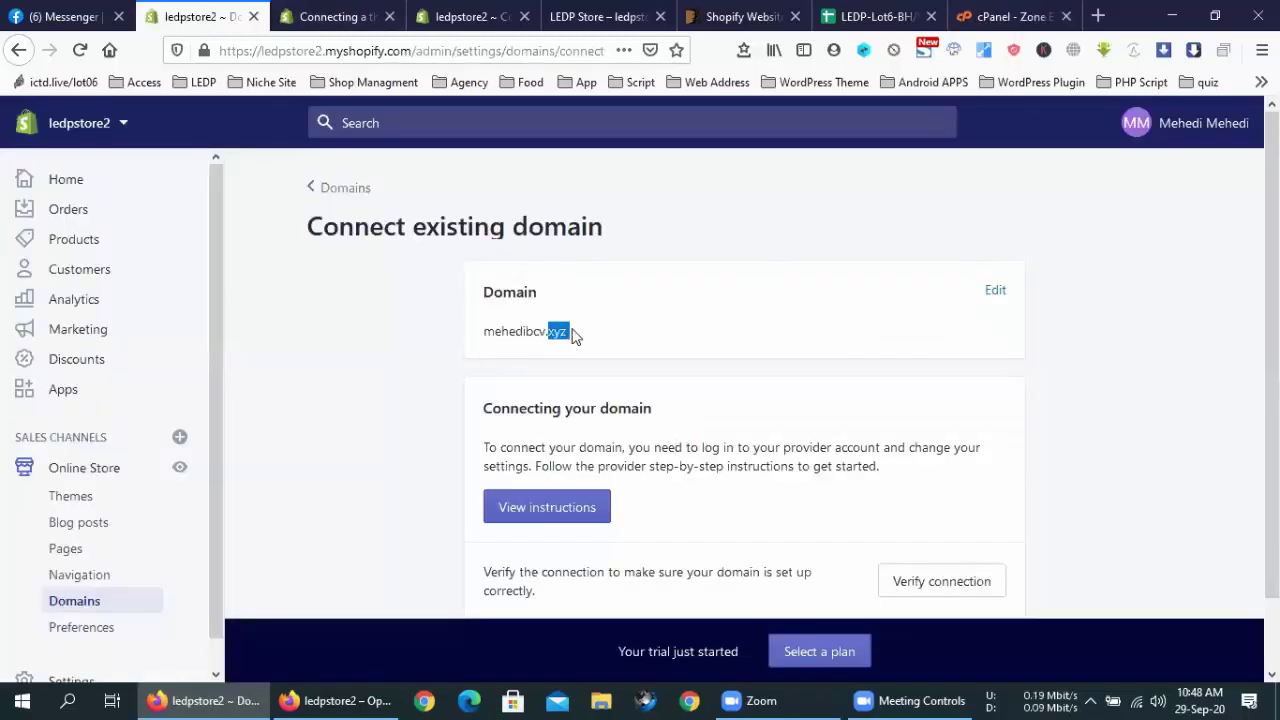
click(528, 330)
click(996, 293)
click(502, 366)
text(shop)
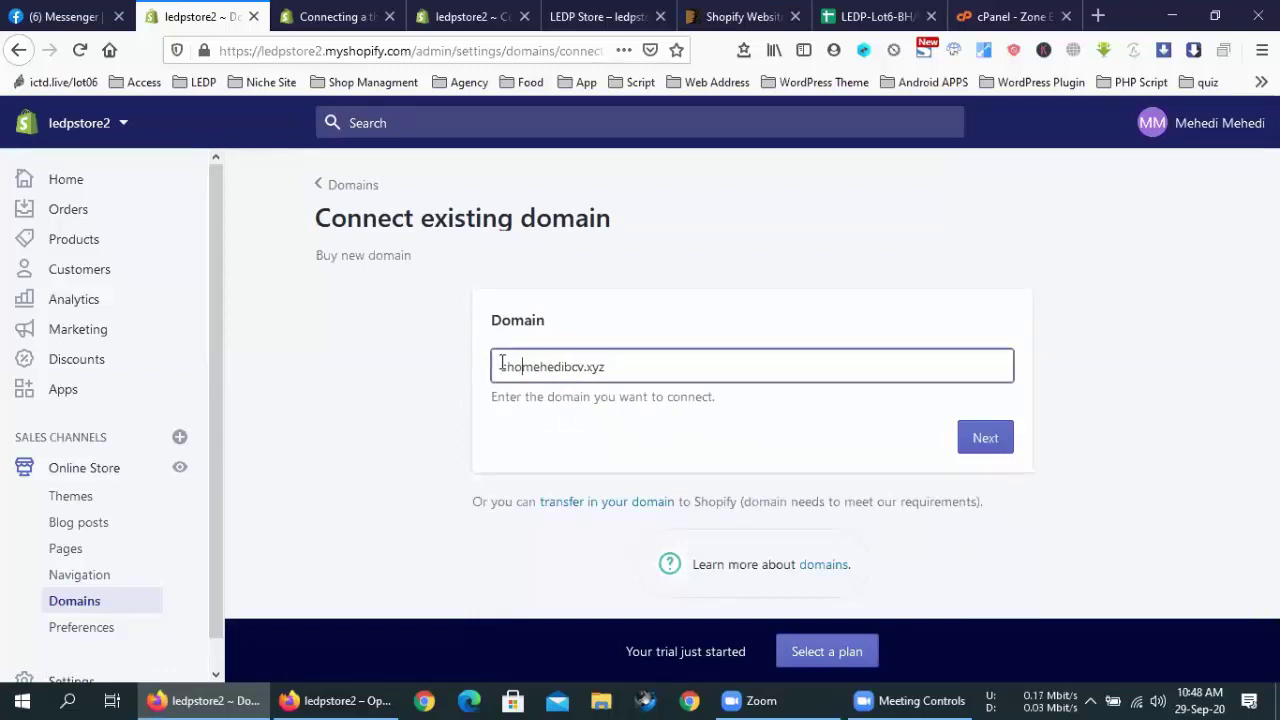
text(.)
click(966, 445)
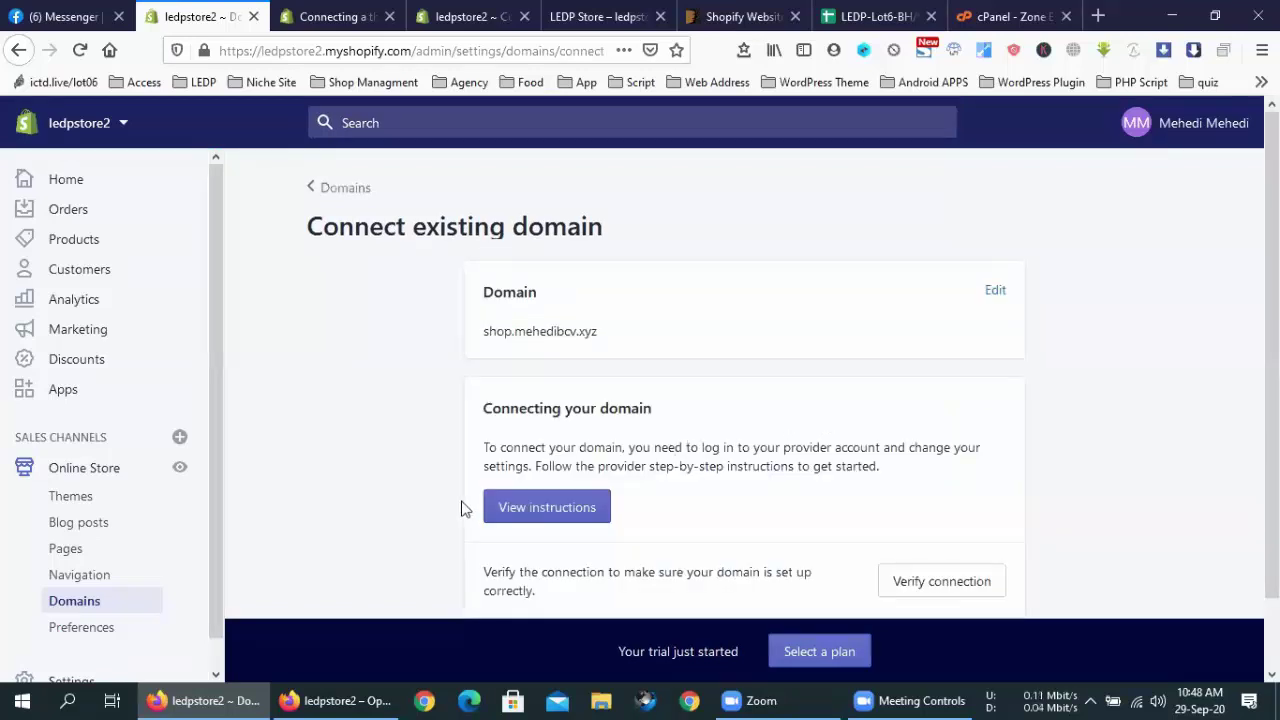
click(530, 507)
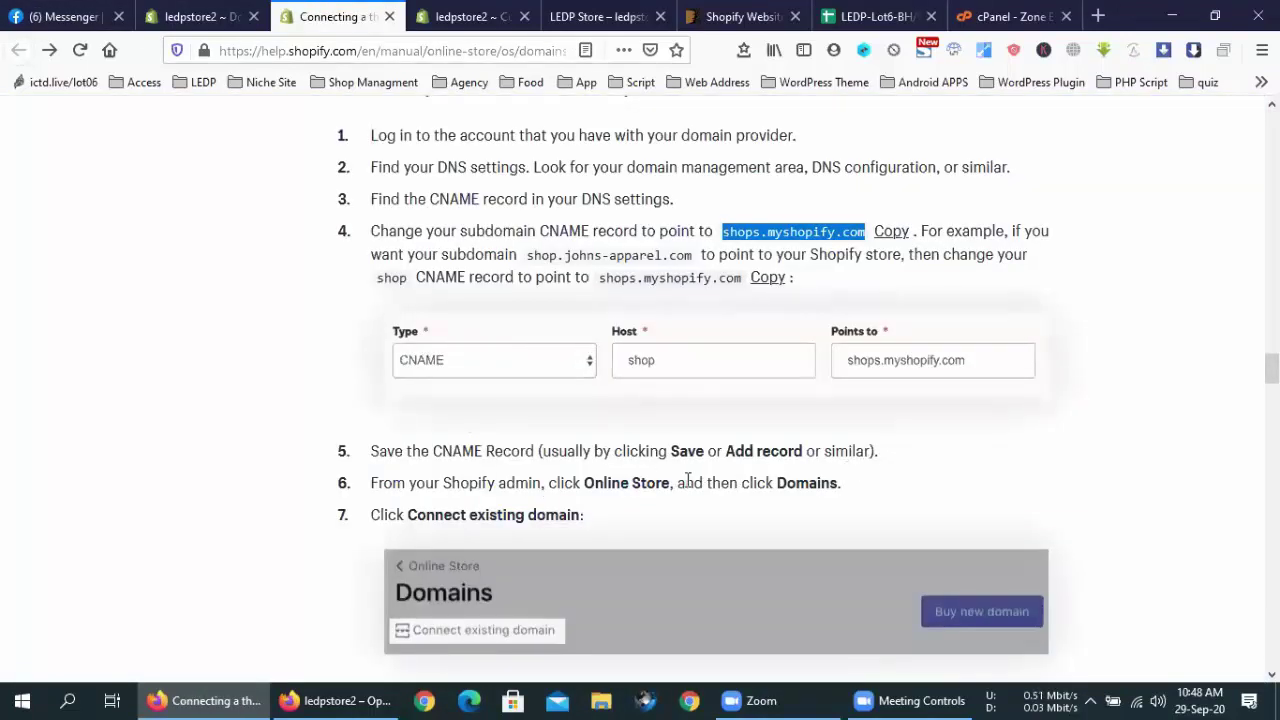
Read the Online Store CNAME steps in the help article, then go back to the ledpstore2 admin tab
drag(590, 484, 730, 484)
click(769, 489)
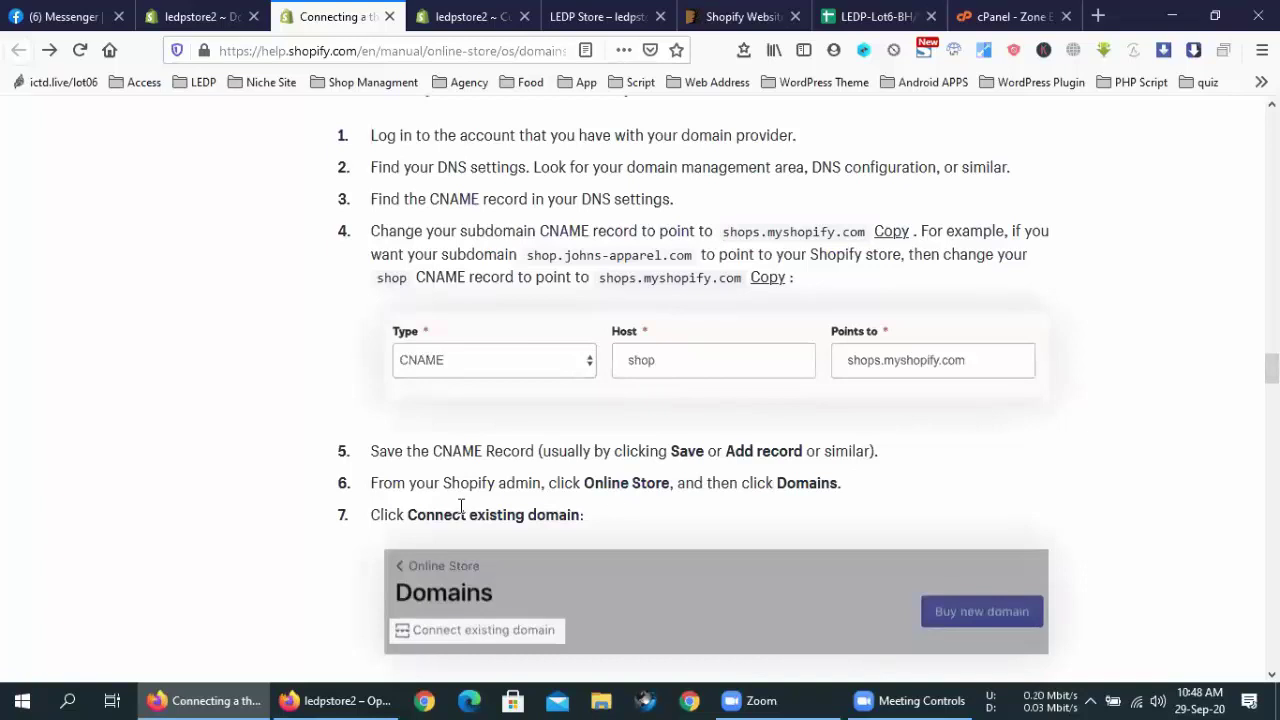
drag(462, 507, 530, 514)
click(543, 511)
scroll(543, 511, down, 2)
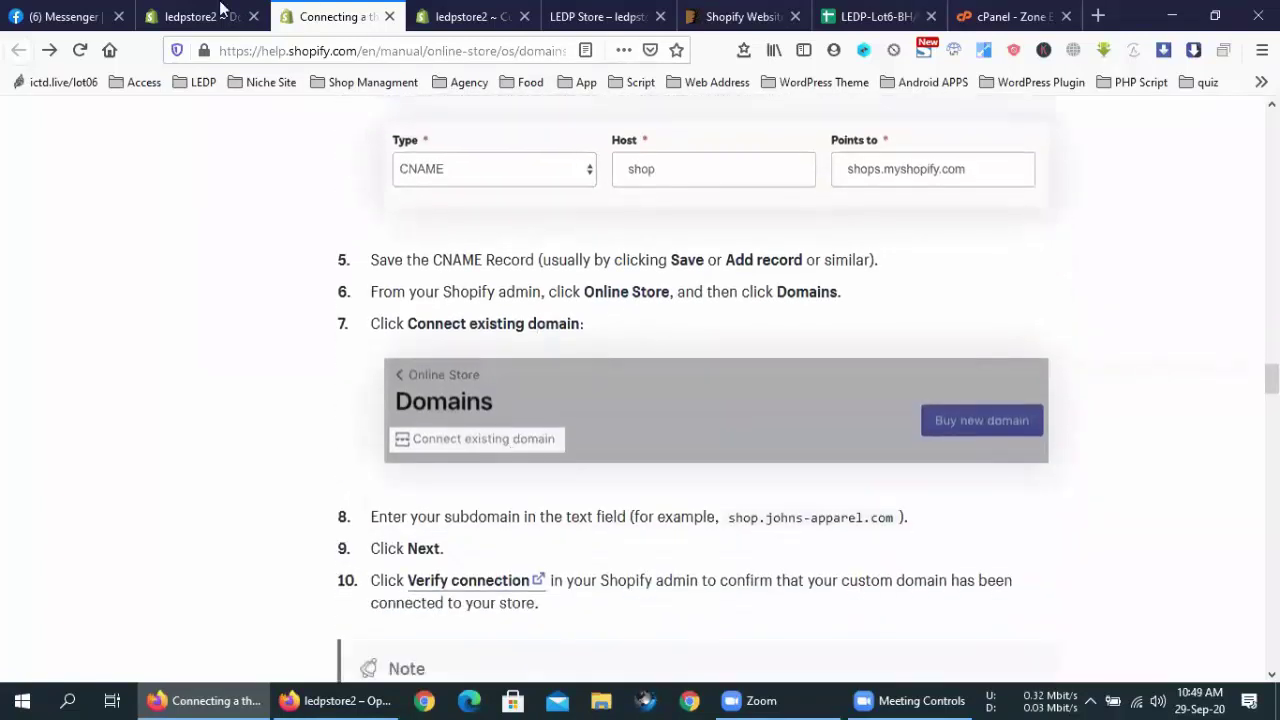
click(205, 16)
click(335, 16)
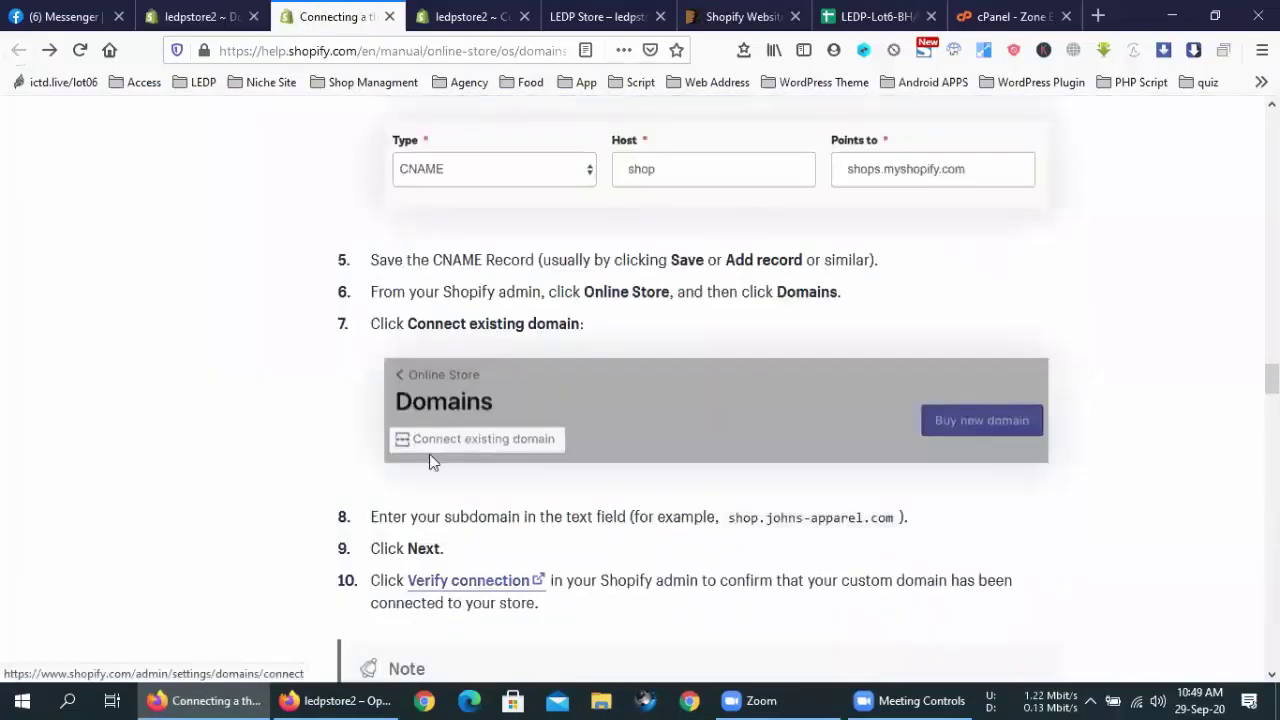
key(ctrl+shift+Tab)
scroll(700, 445, down, 1)
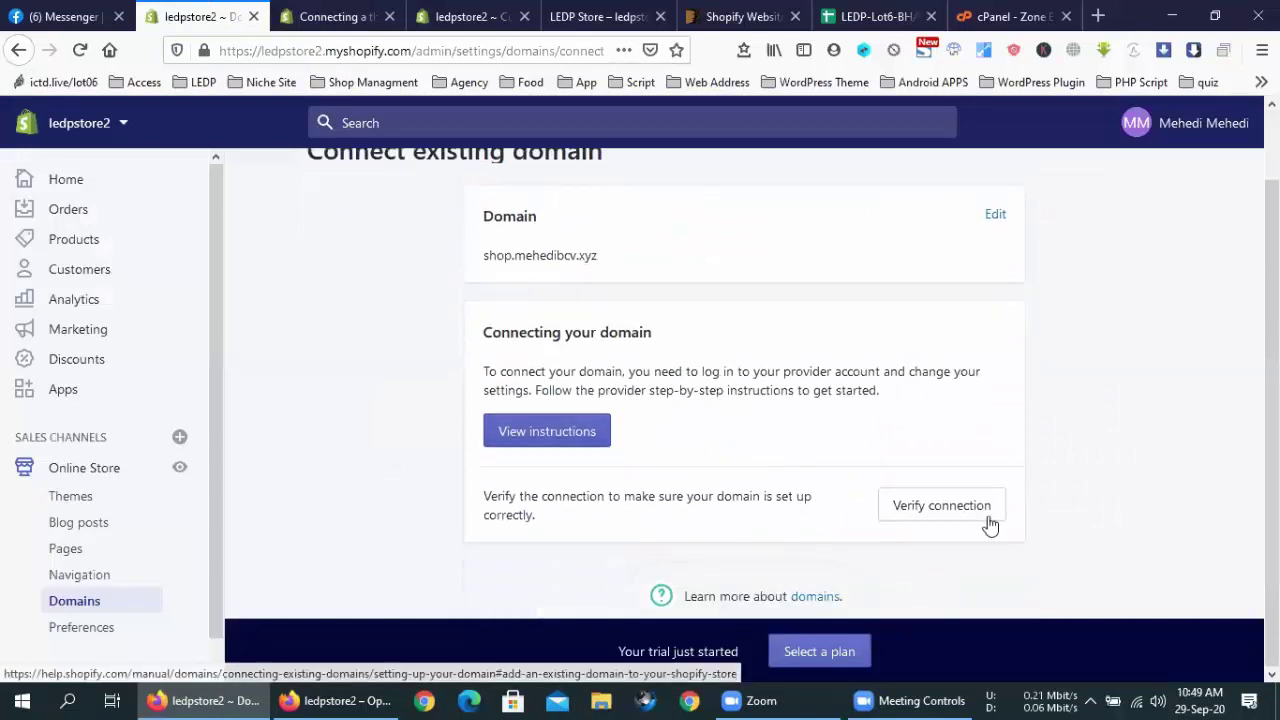
Verify the shop.mehedibcv.xyz connection so it shows as Connected with SSL pending
click(950, 507)
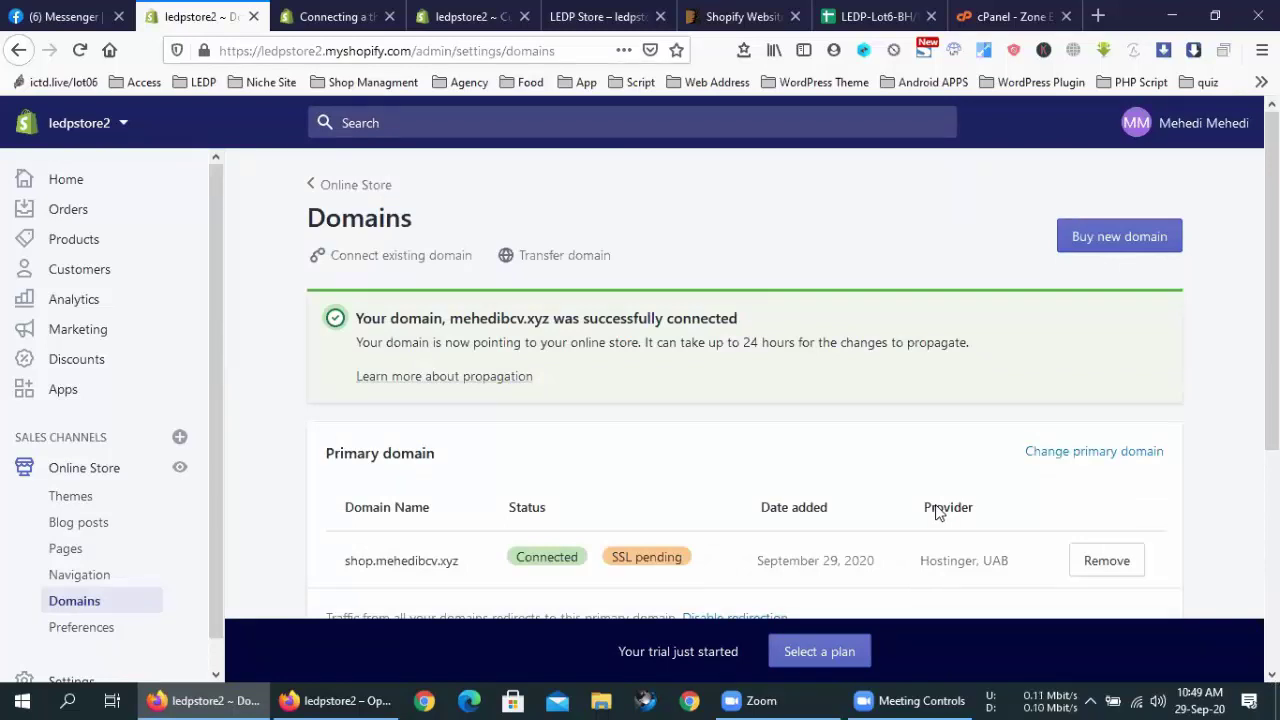
Copy the primary domain shop.mehedibcv.xyz from the Domains page
scroll(700, 486, down, 4)
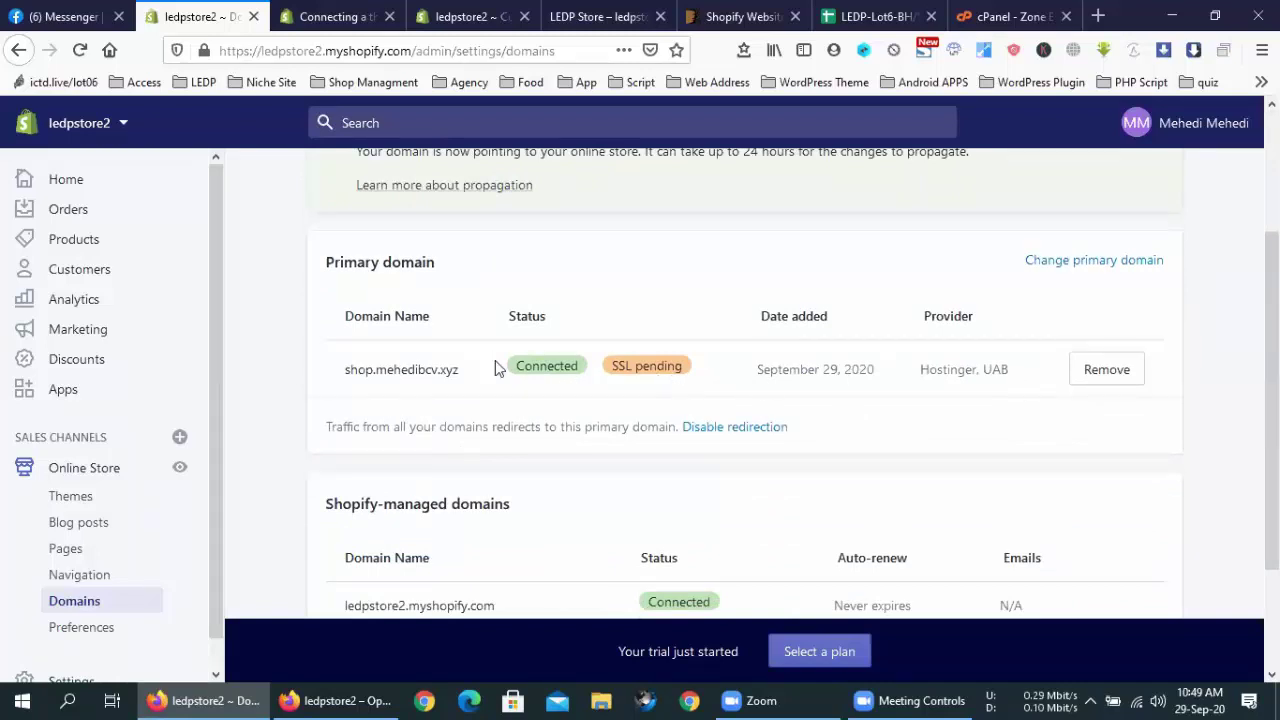
scroll(564, 371, down, 3)
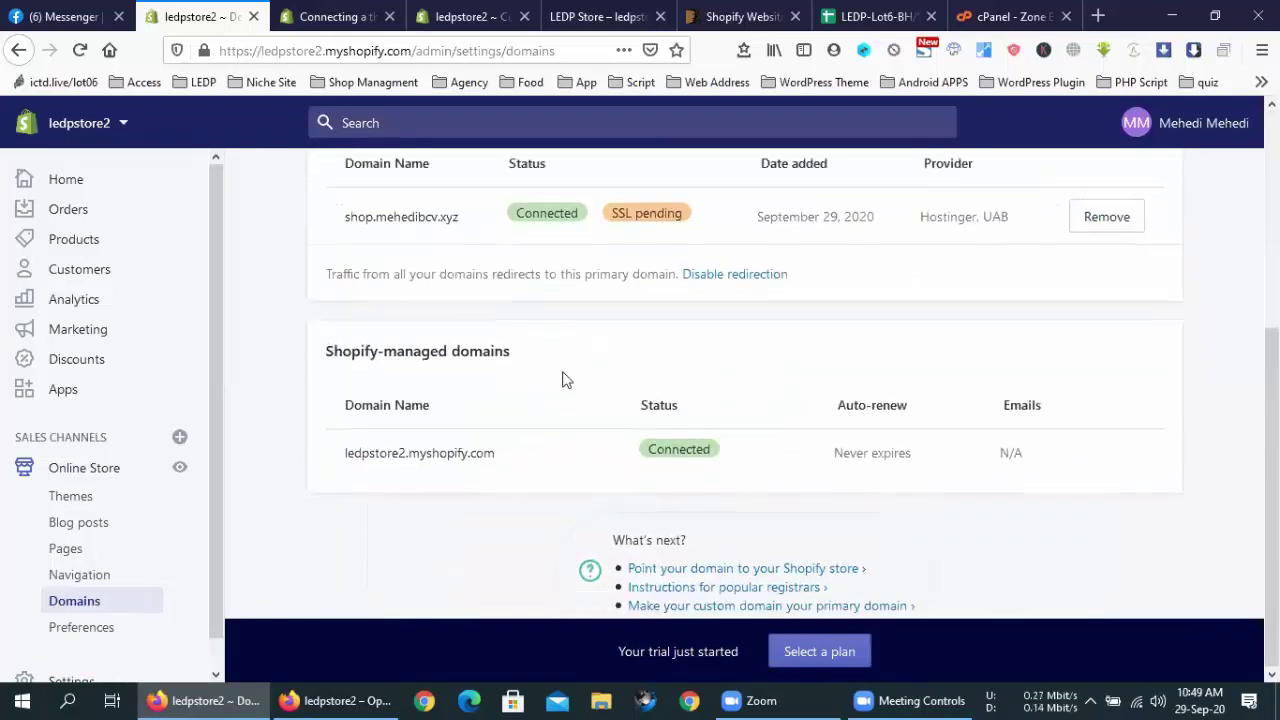
scroll(563, 379, up, 2)
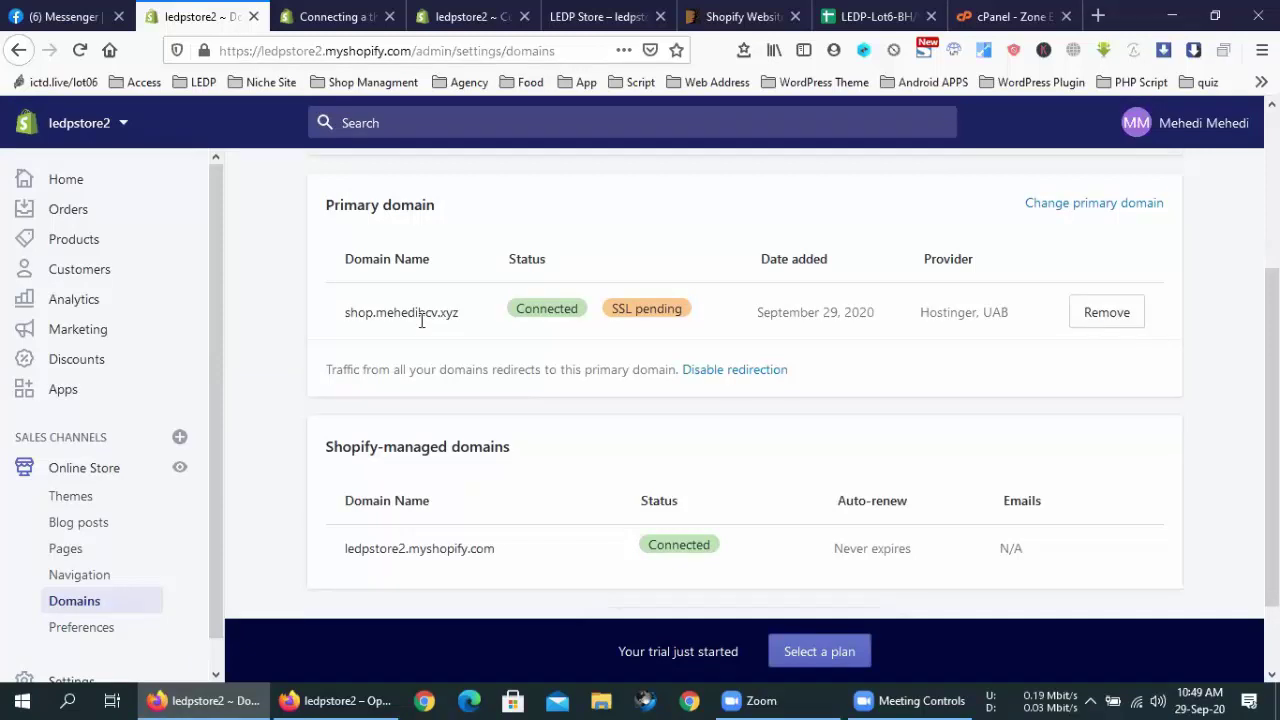
drag(462, 313, 346, 320)
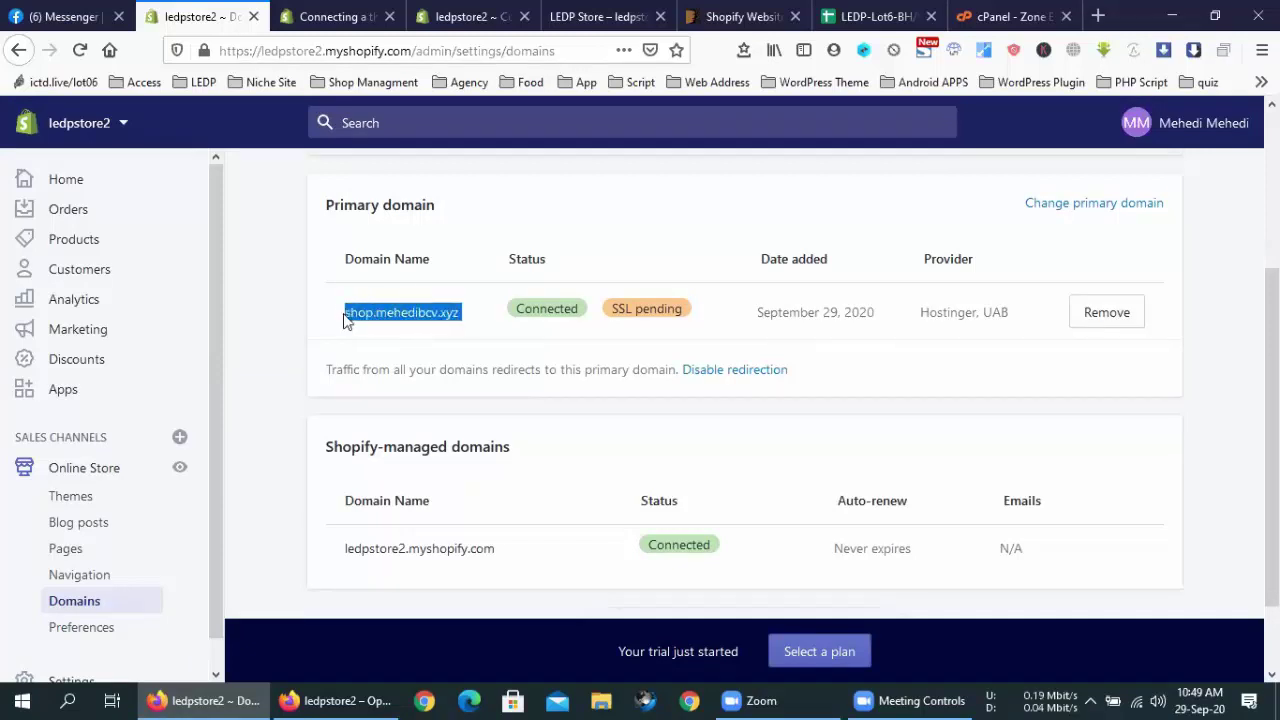
right_click(356, 313)
click(410, 458)
Load shop.mehedibcv.xyz in a new private Firefox tab, showing the Coming Soon page
click(330, 700)
click(226, 16)
right_click(334, 50)
click(384, 135)
key(Return)
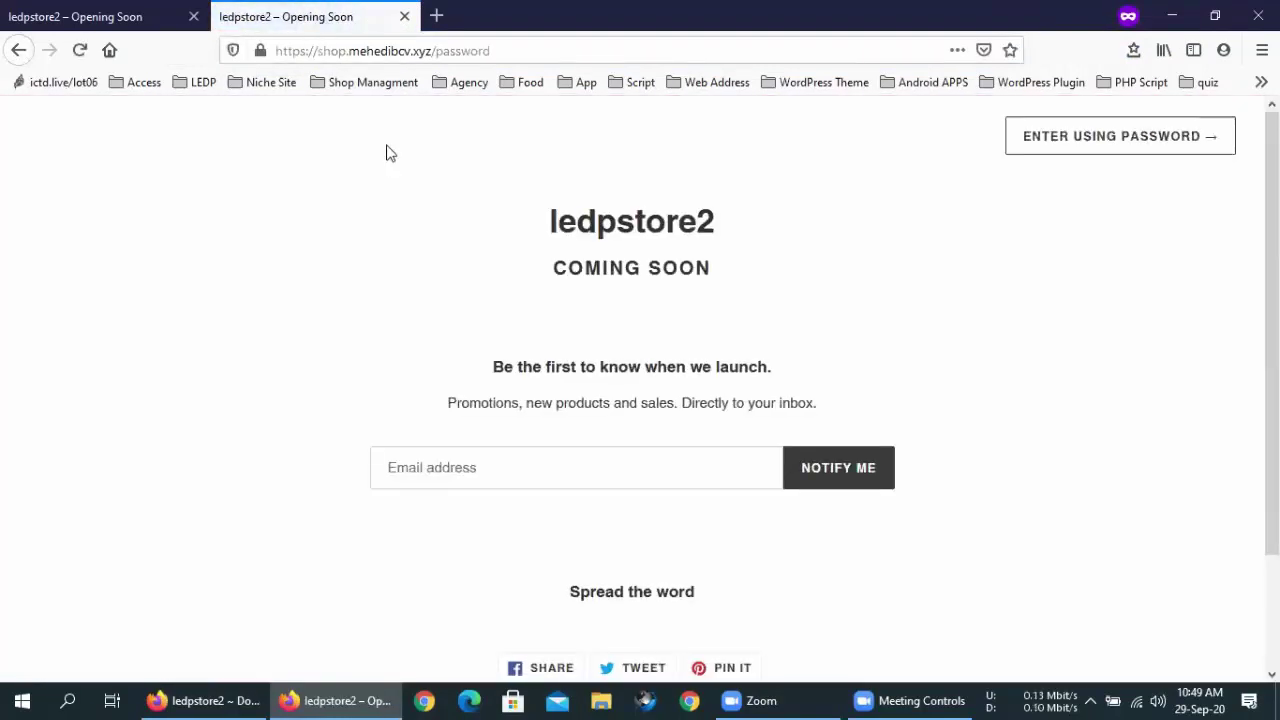
Copy mehedibcv.xyz from the success banner on the Domains page
click(208, 698)
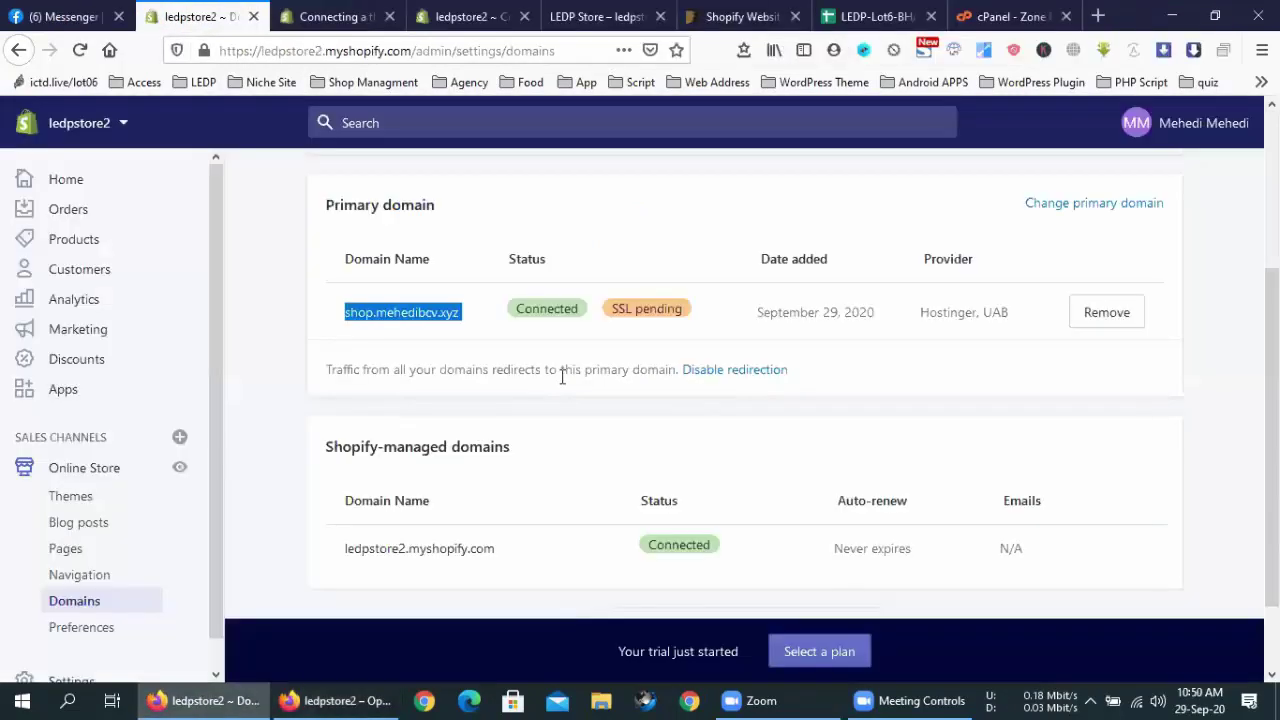
click(562, 377)
scroll(766, 320, up, 3)
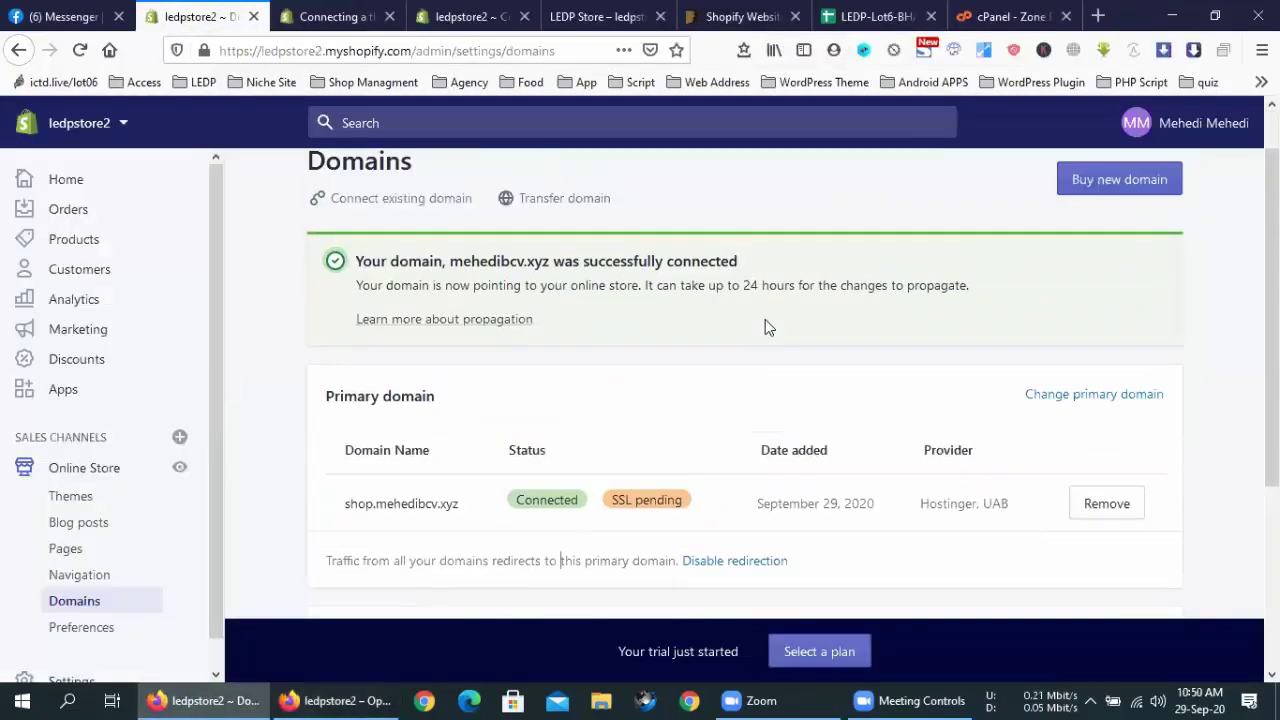
drag(549, 260, 450, 261)
right_click(478, 283)
click(470, 403)
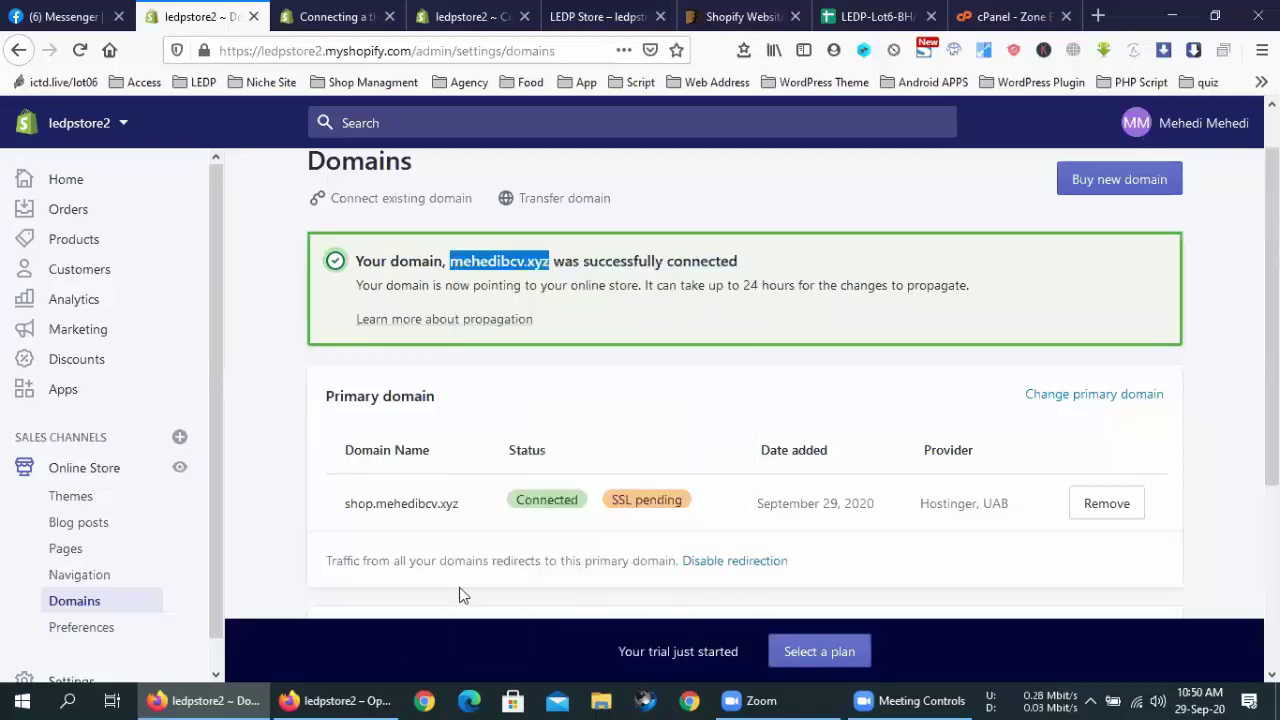
Paste and go to mehedibcv.xyz in the private window, which shows an Index of / listing
click(340, 697)
right_click(370, 50)
click(418, 152)
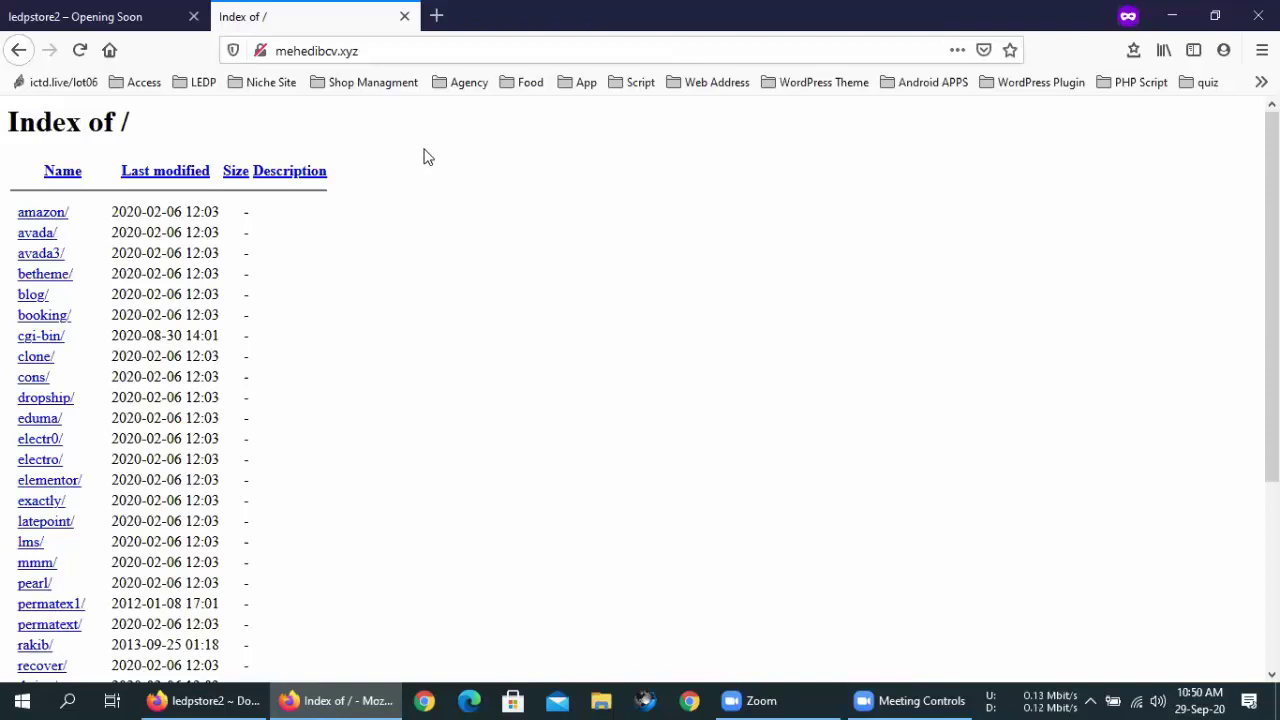
Copy shop.mehedibcv.xyz from the admin and load it in the coming-soon page window
click(140, 16)
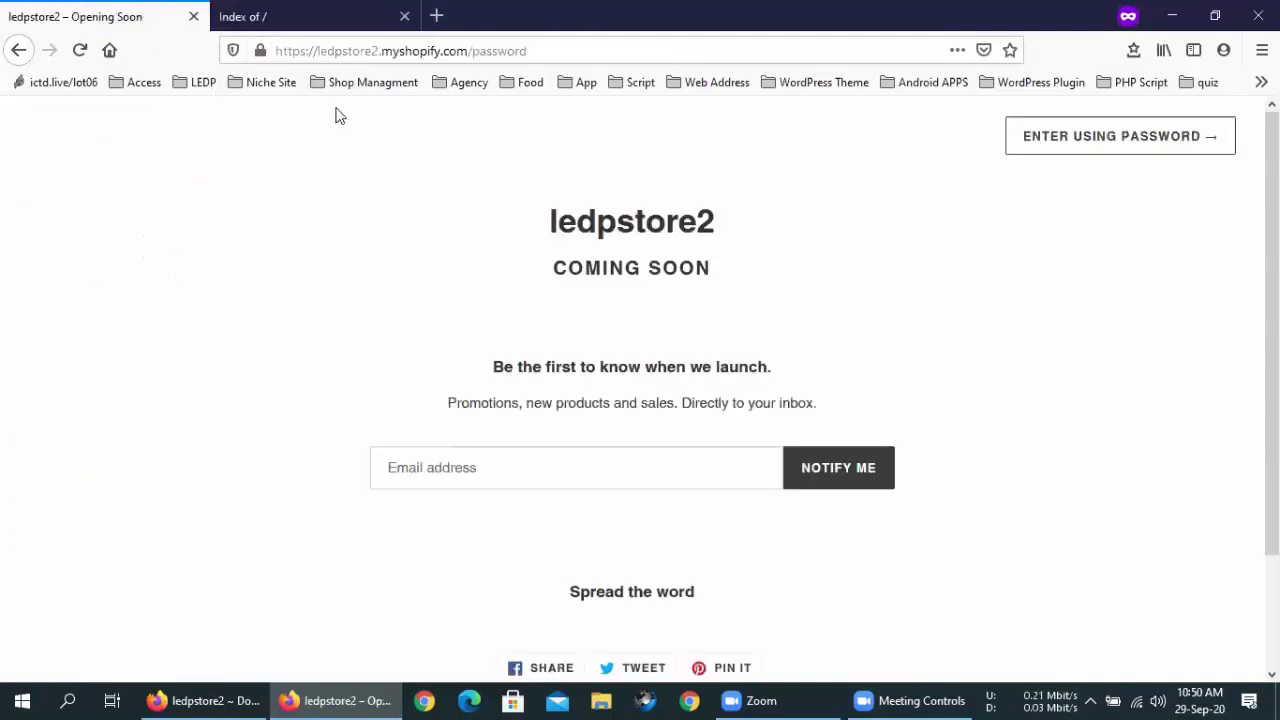
click(240, 699)
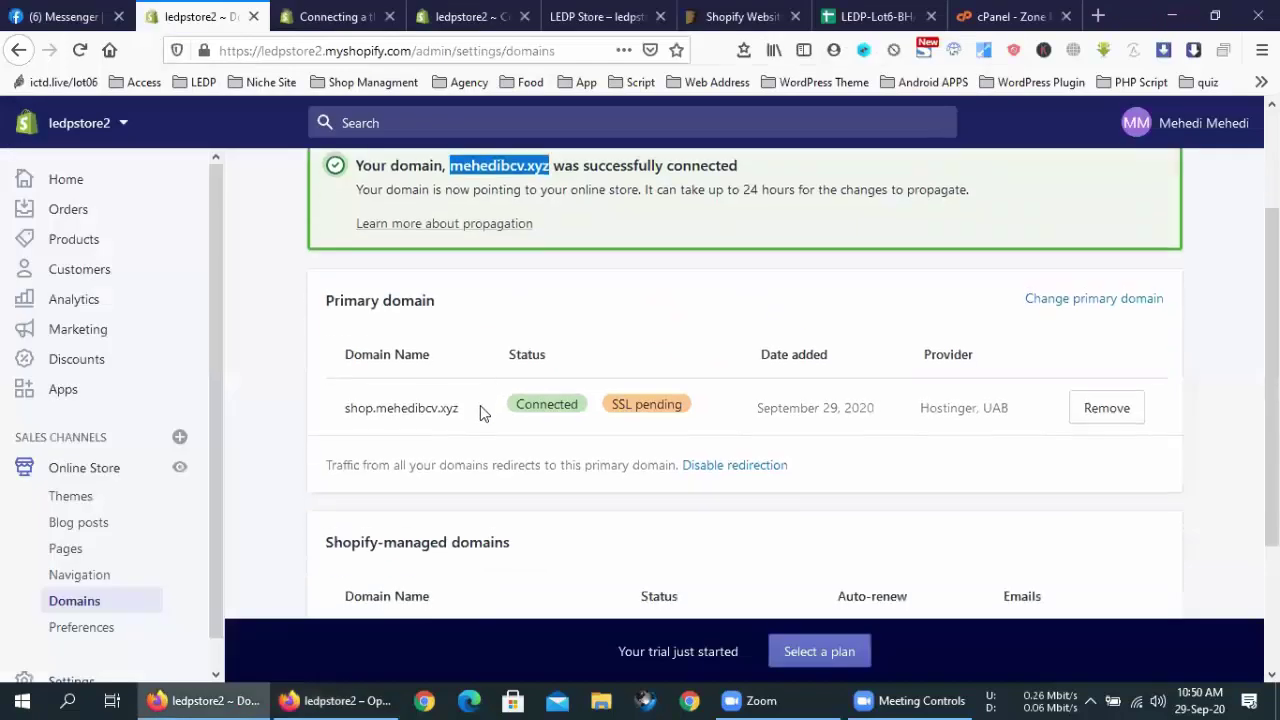
drag(470, 410, 348, 408)
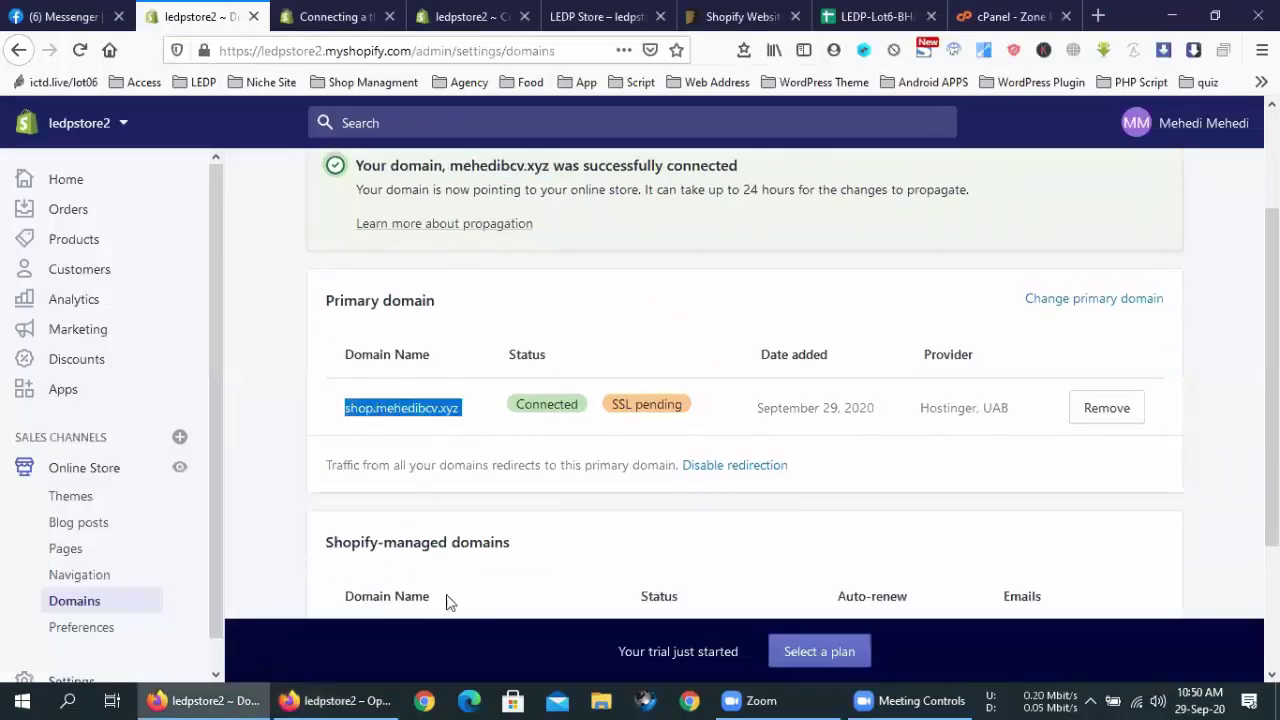
click(335, 700)
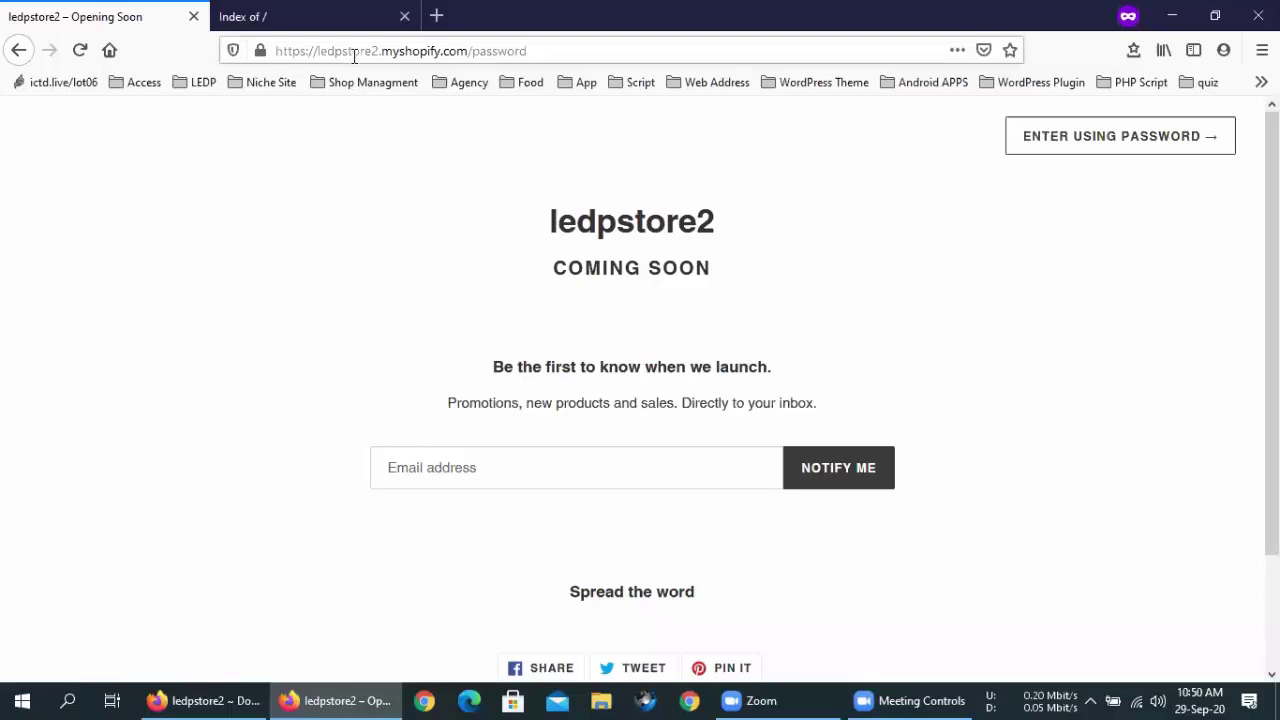
click(353, 51)
key(ctrl+v)
key(Return)
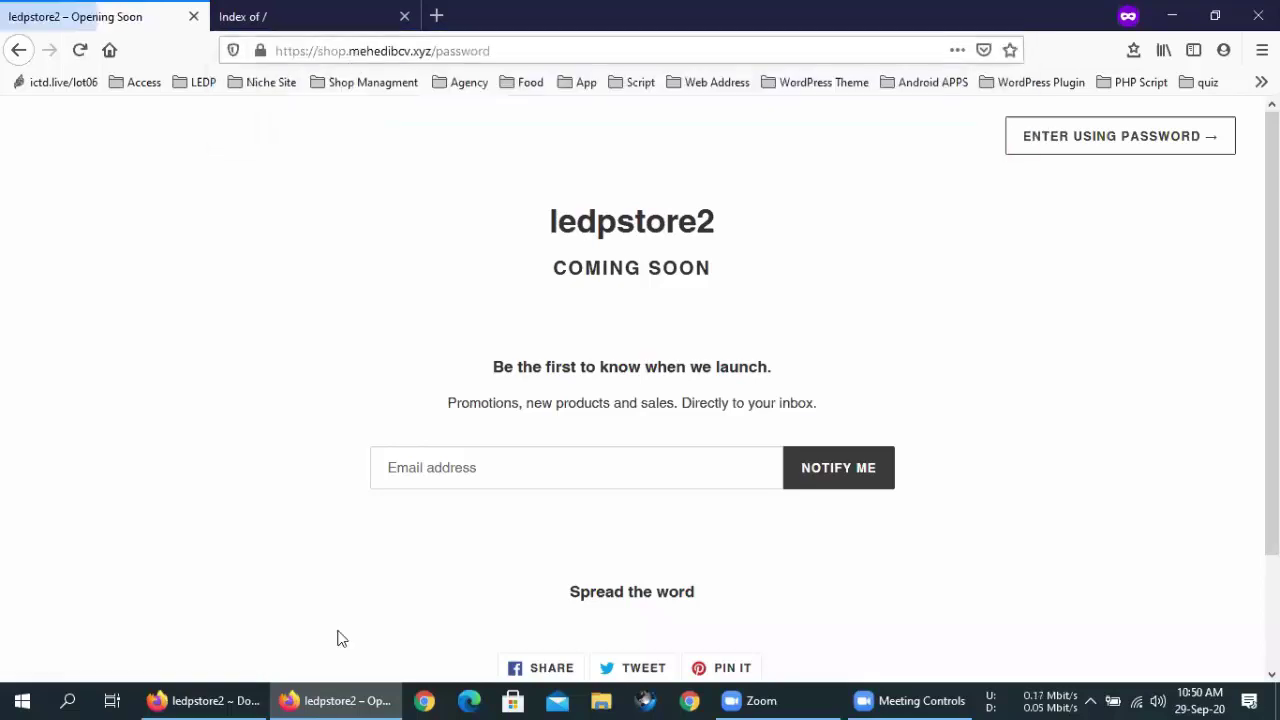
Load shop.mehedibcv.xyz in the LEDP Store preview tab of the admin window
click(205, 700)
click(449, 8)
click(524, 48)
click(598, 16)
click(524, 41)
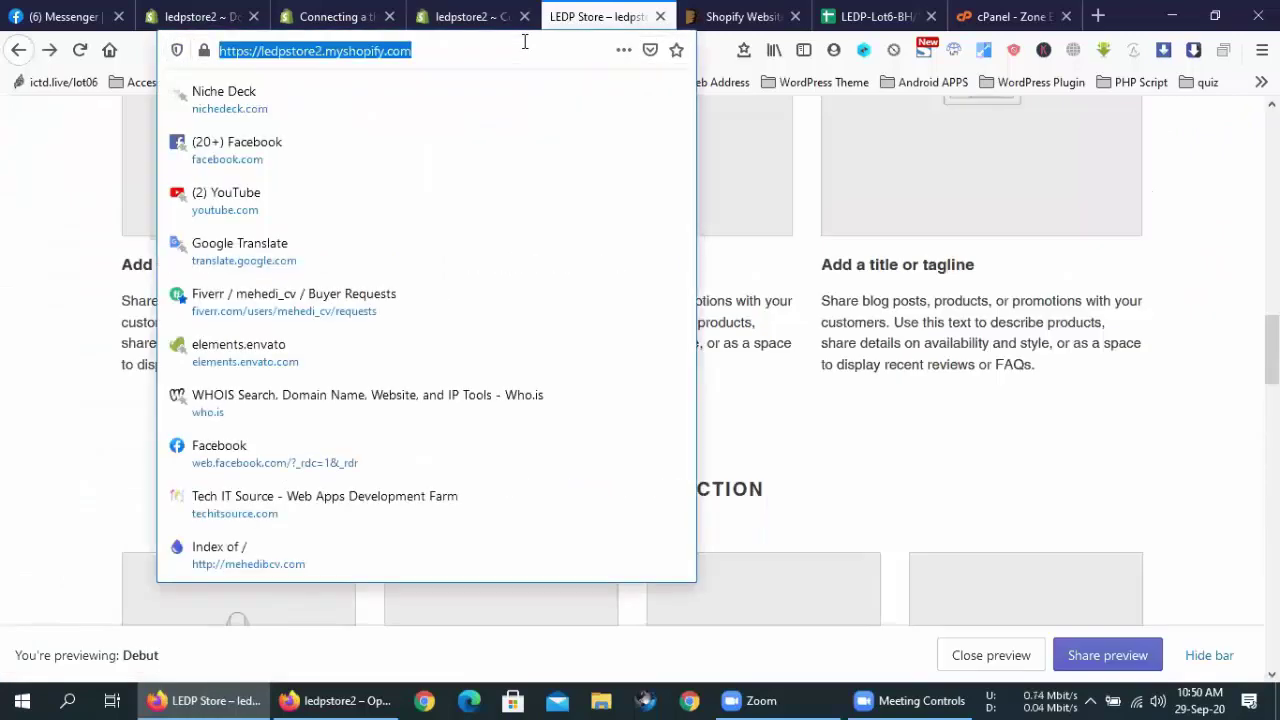
key(ctrl+v)
key(Return)
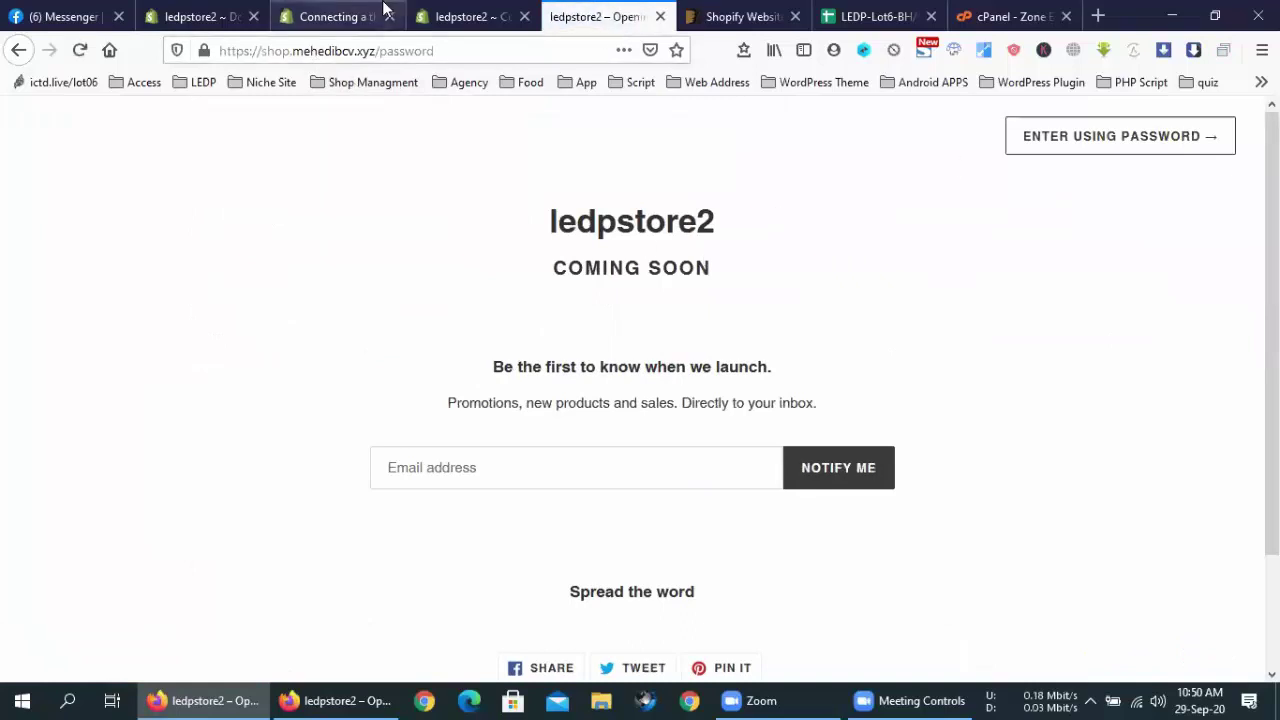
Reload the Domains settings page to refresh the shop.mehedibcv.xyz status
click(200, 16)
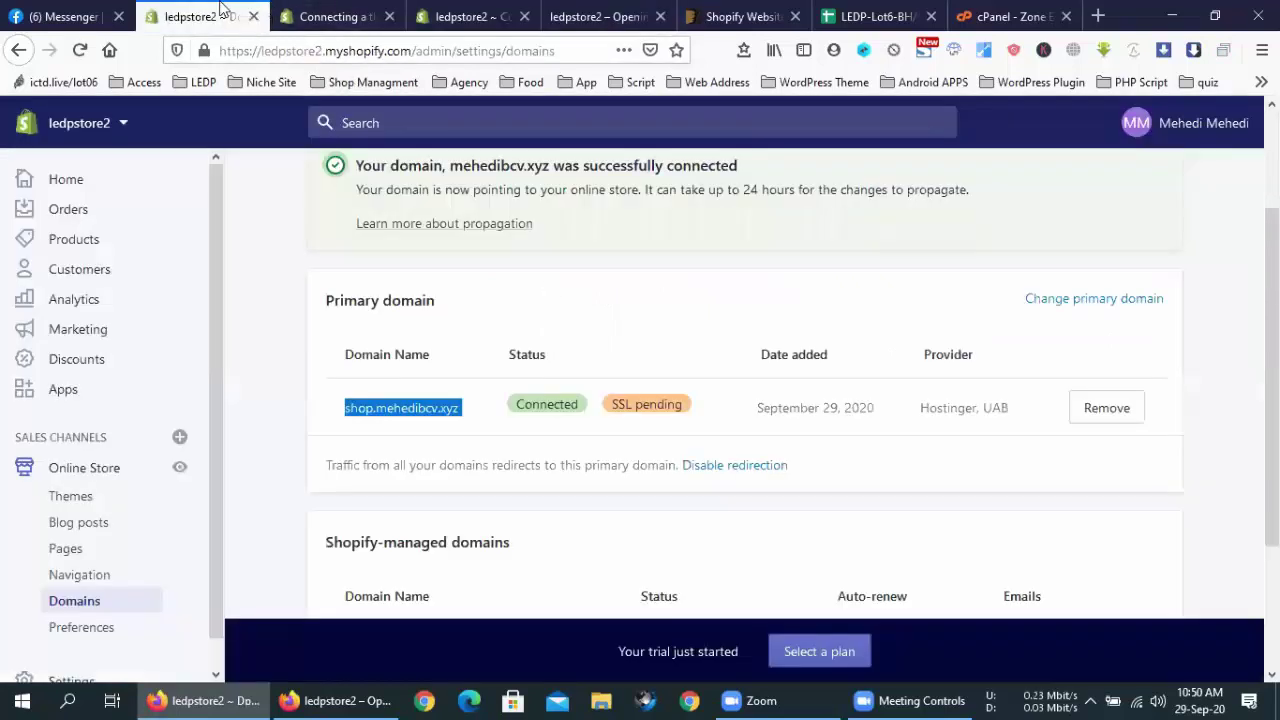
right_click(613, 305)
click(546, 297)
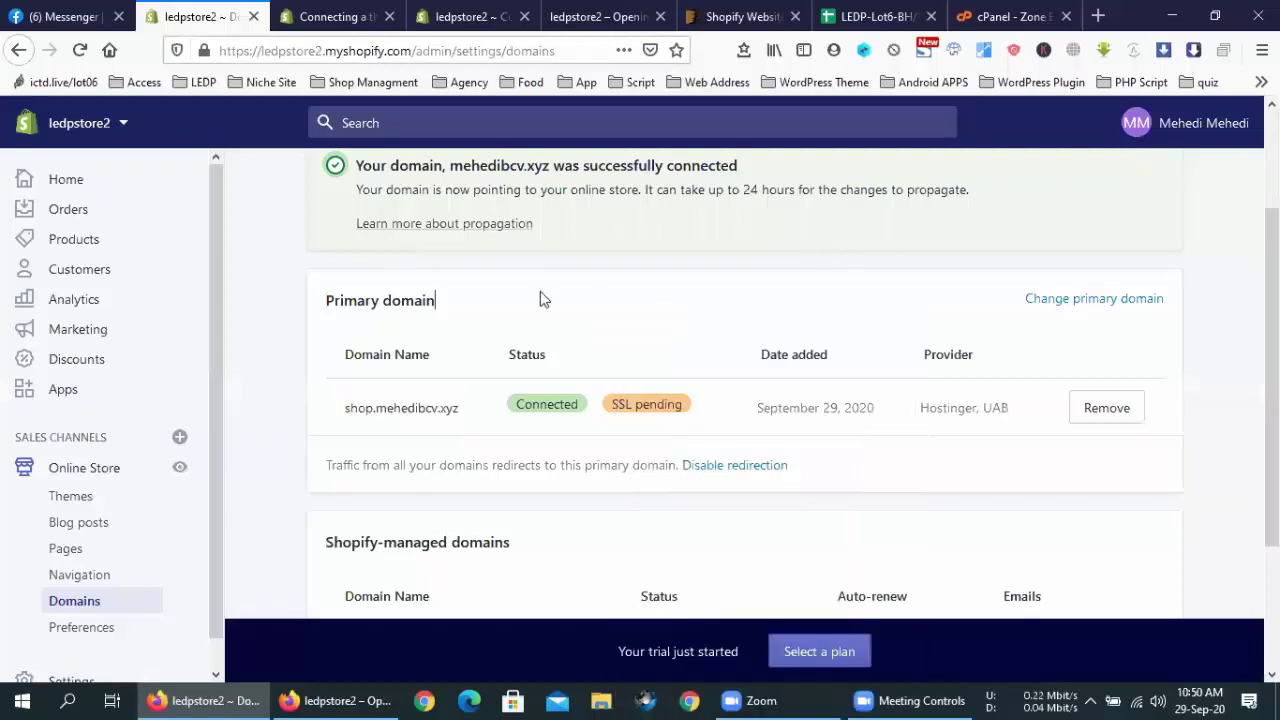
right_click(604, 291)
click(778, 316)
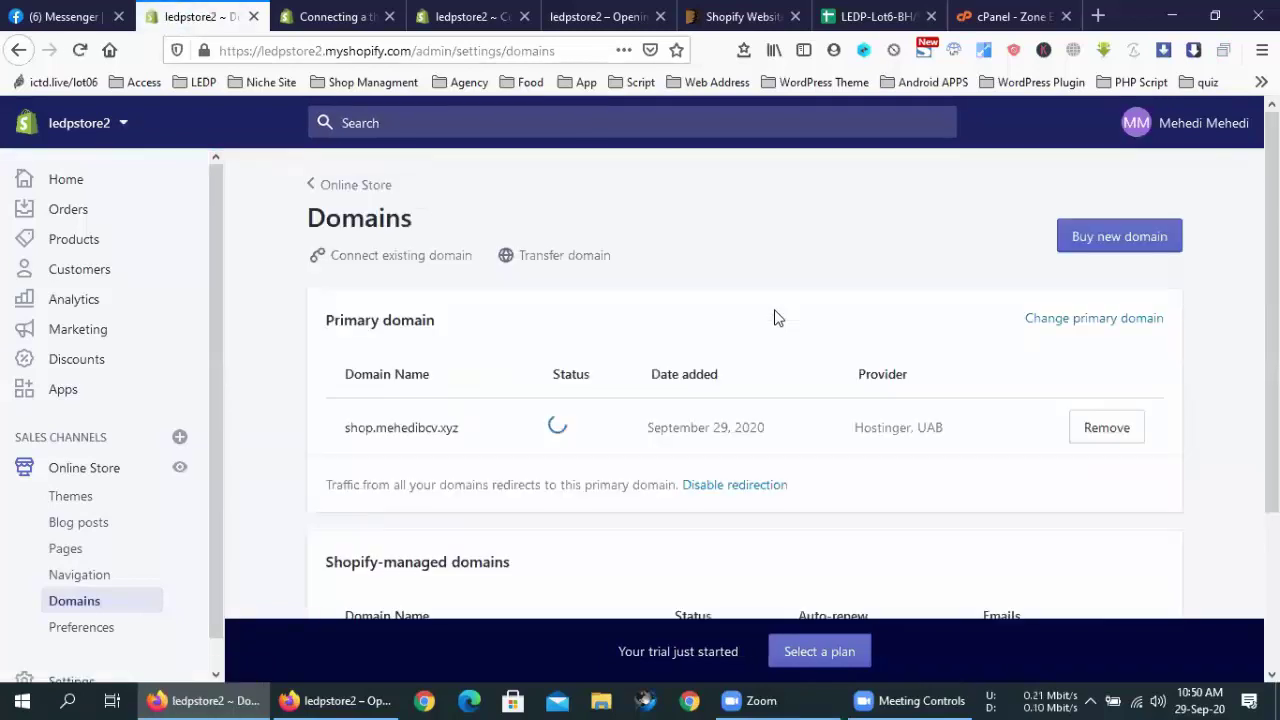
Check the ledpstore2 Opening Soon page served at shop.mehedibcv.xyz
click(598, 16)
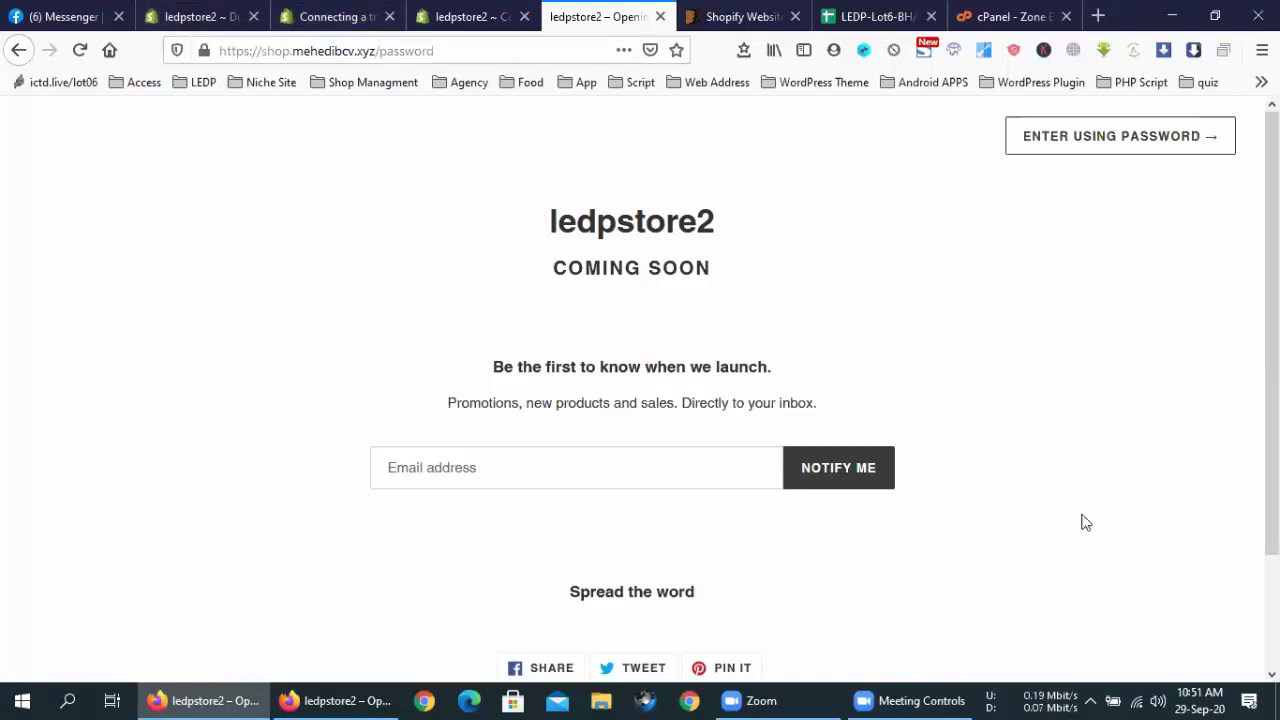
click(363, 203)
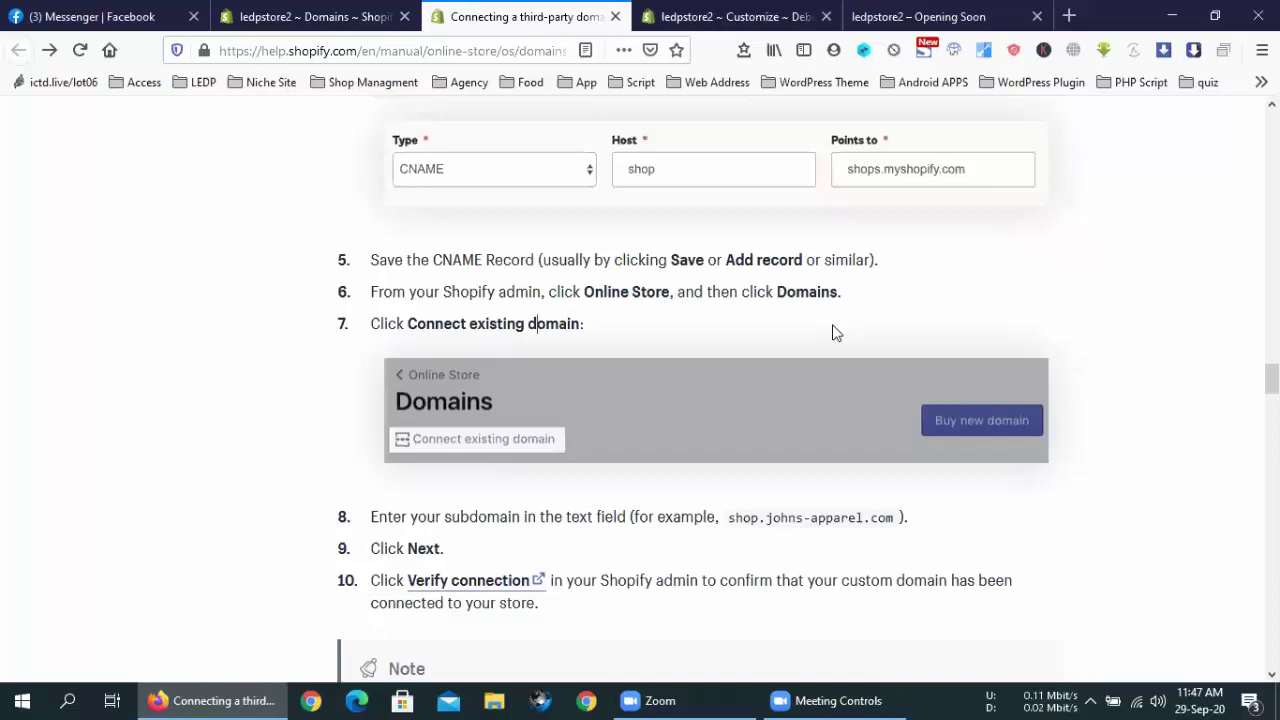
Go through the open tabs back to the store's Domains settings page
click(38, 10)
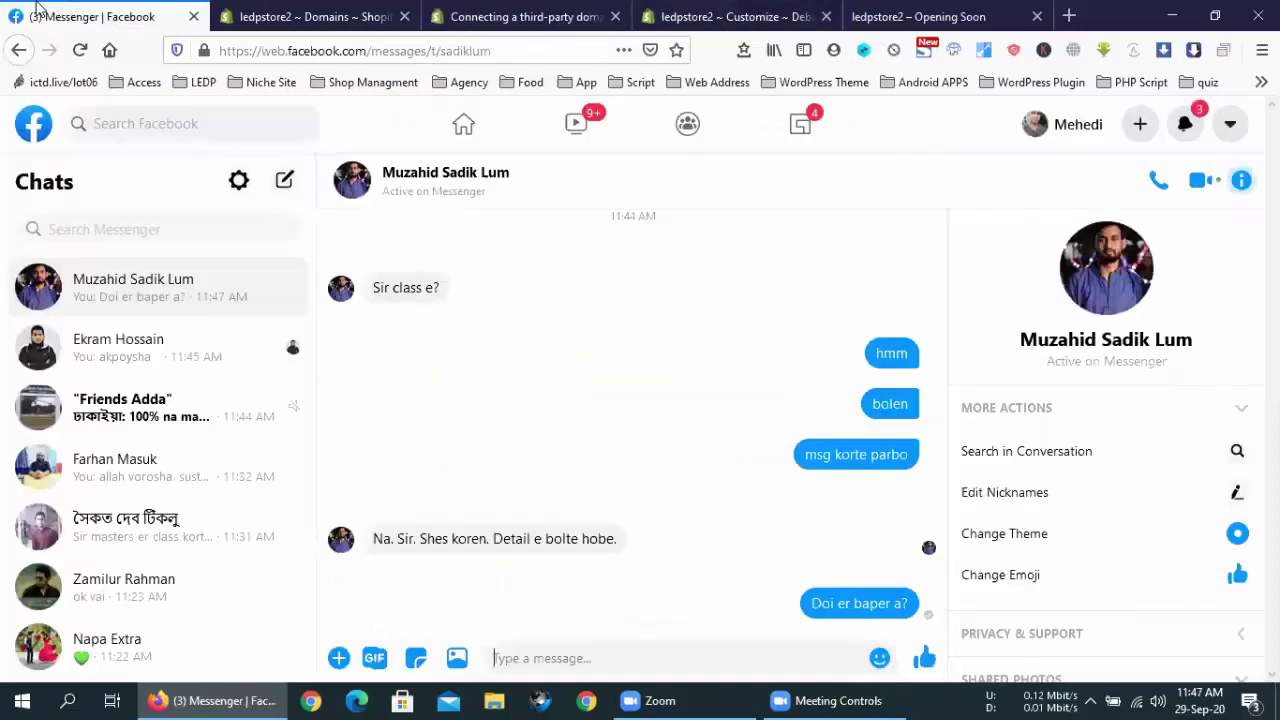
click(905, 12)
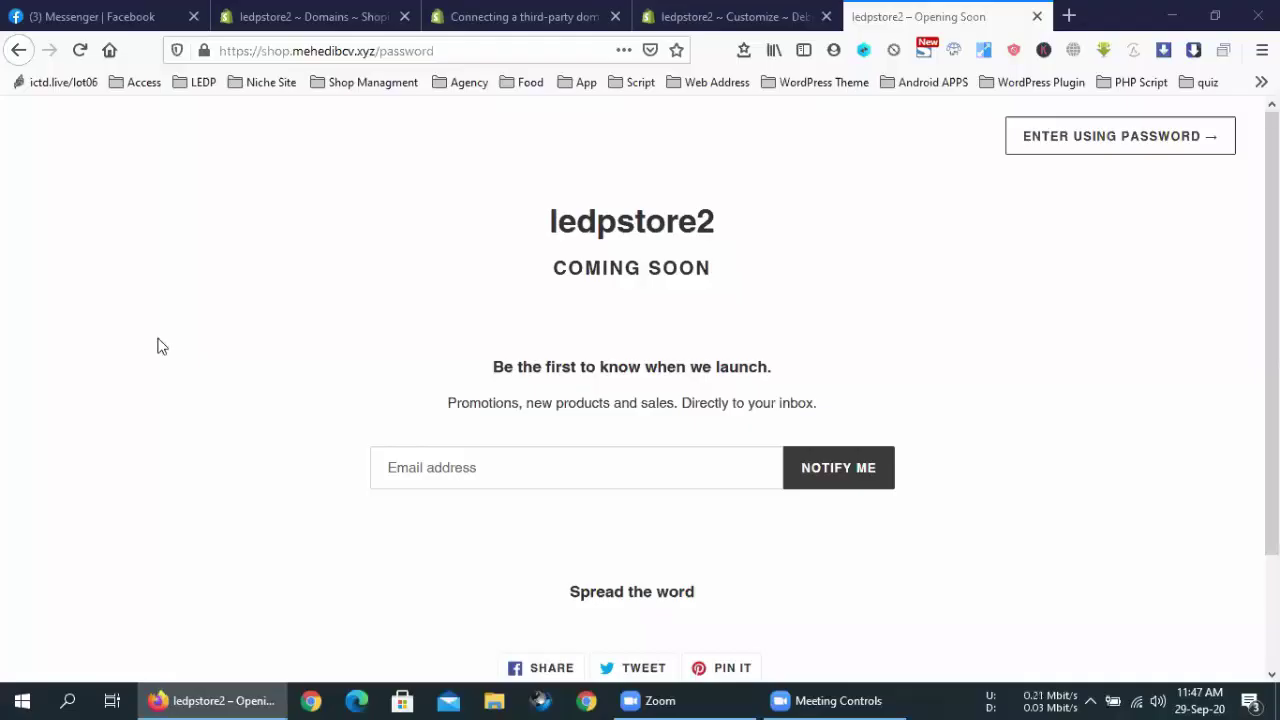
click(580, 16)
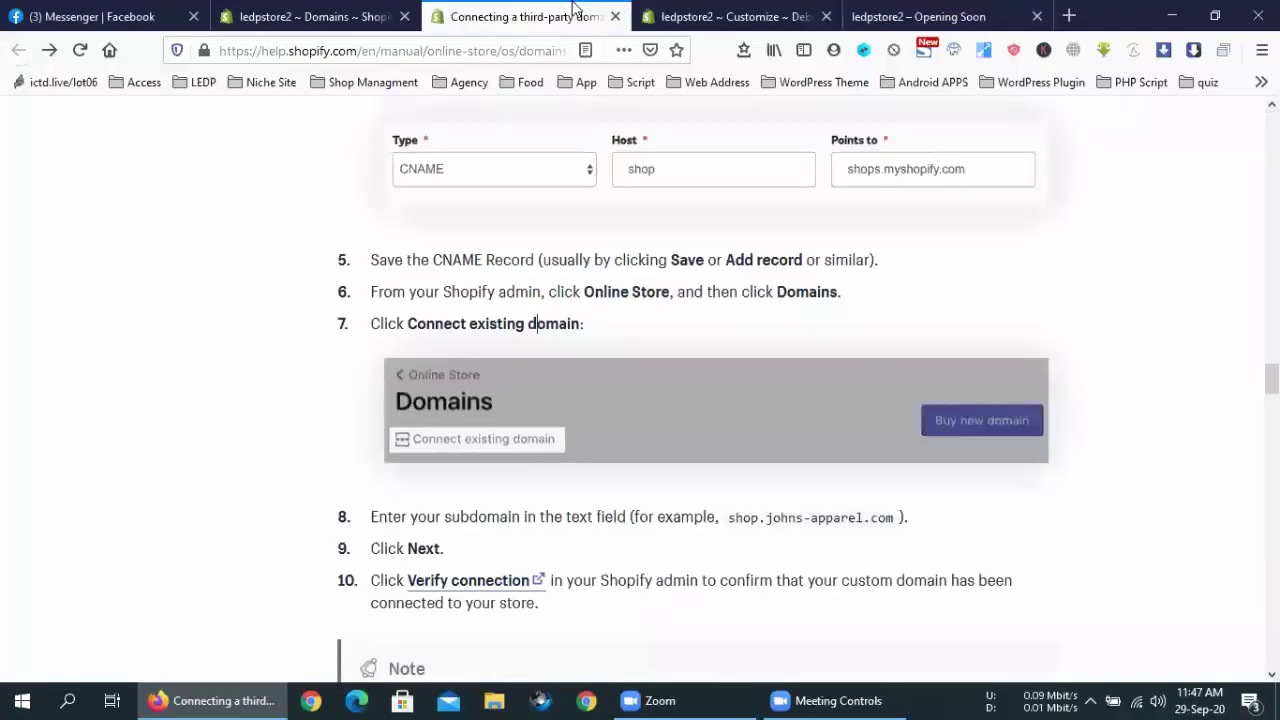
click(385, 10)
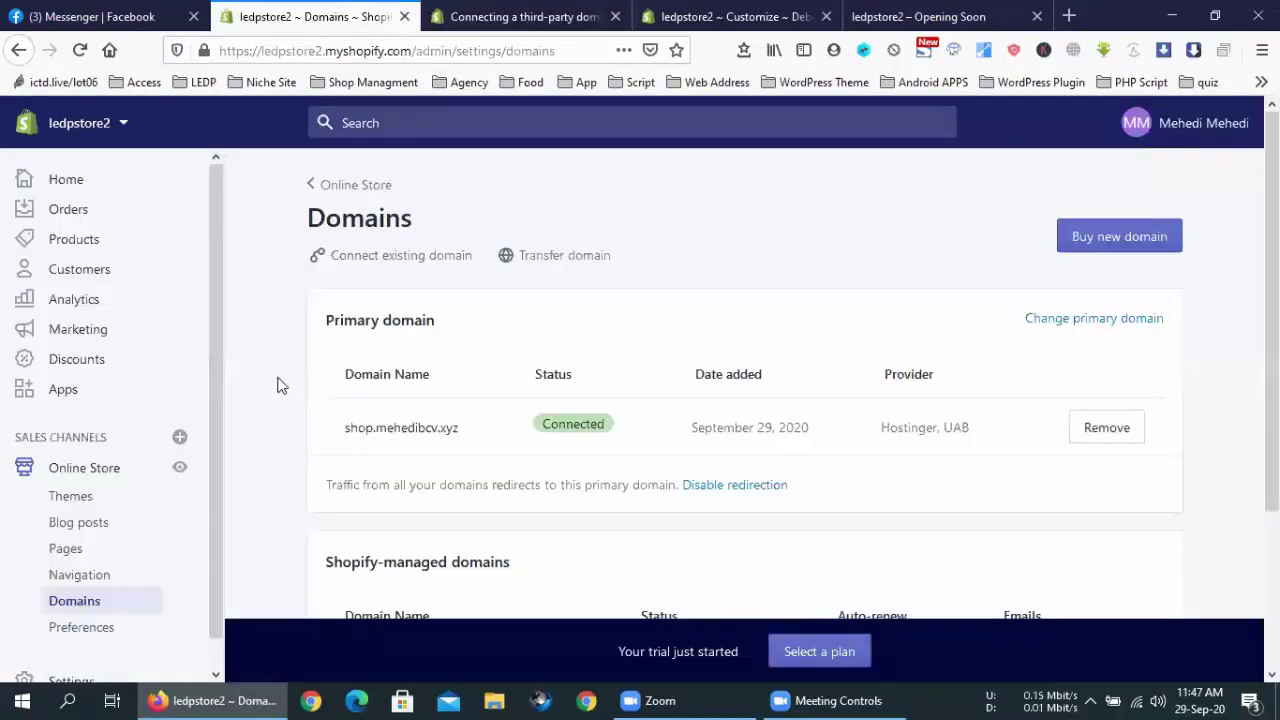
Open shop.mehedibcv.xyz in a new tab, then close the resulting Server Not Found tab
drag(461, 428, 349, 427)
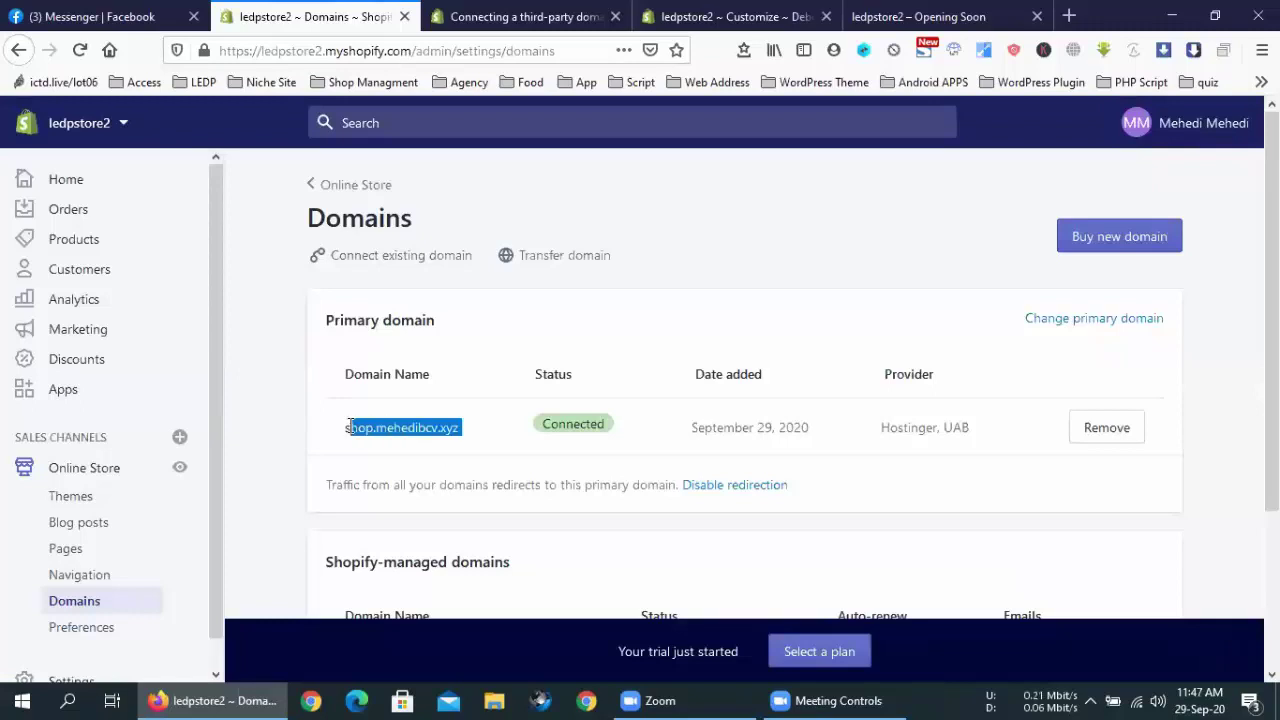
right_click(349, 427)
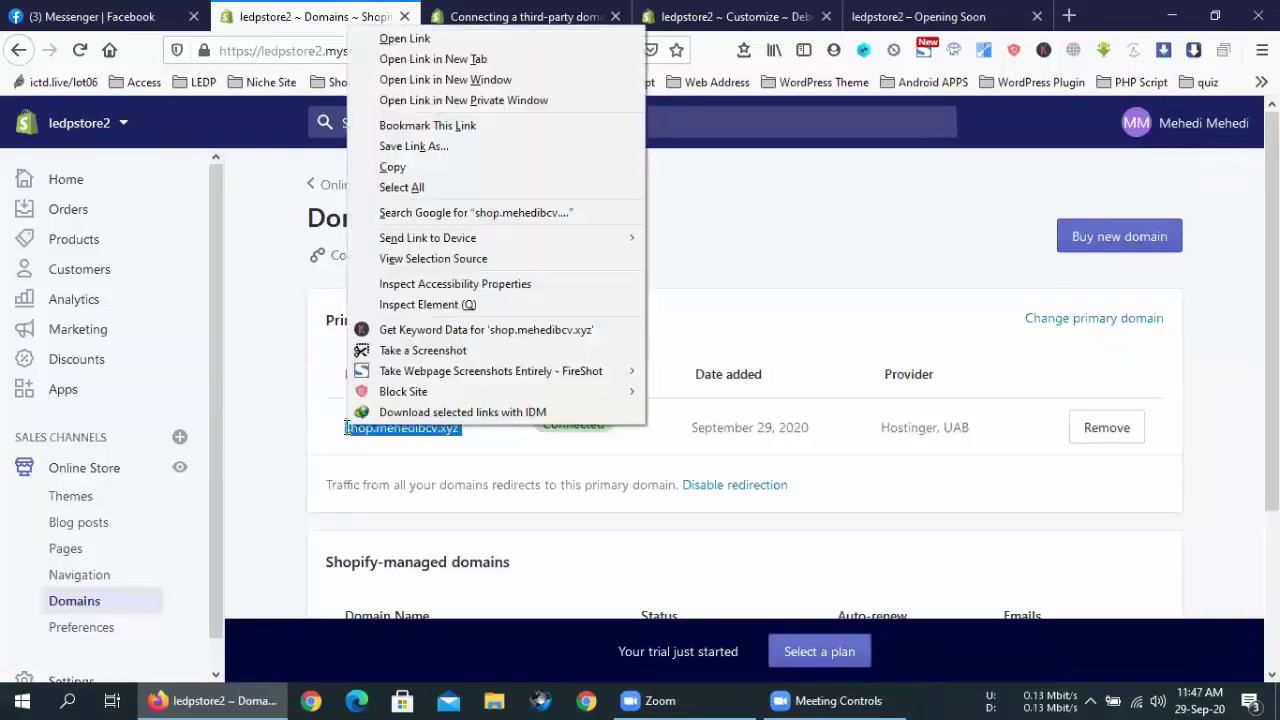
click(421, 59)
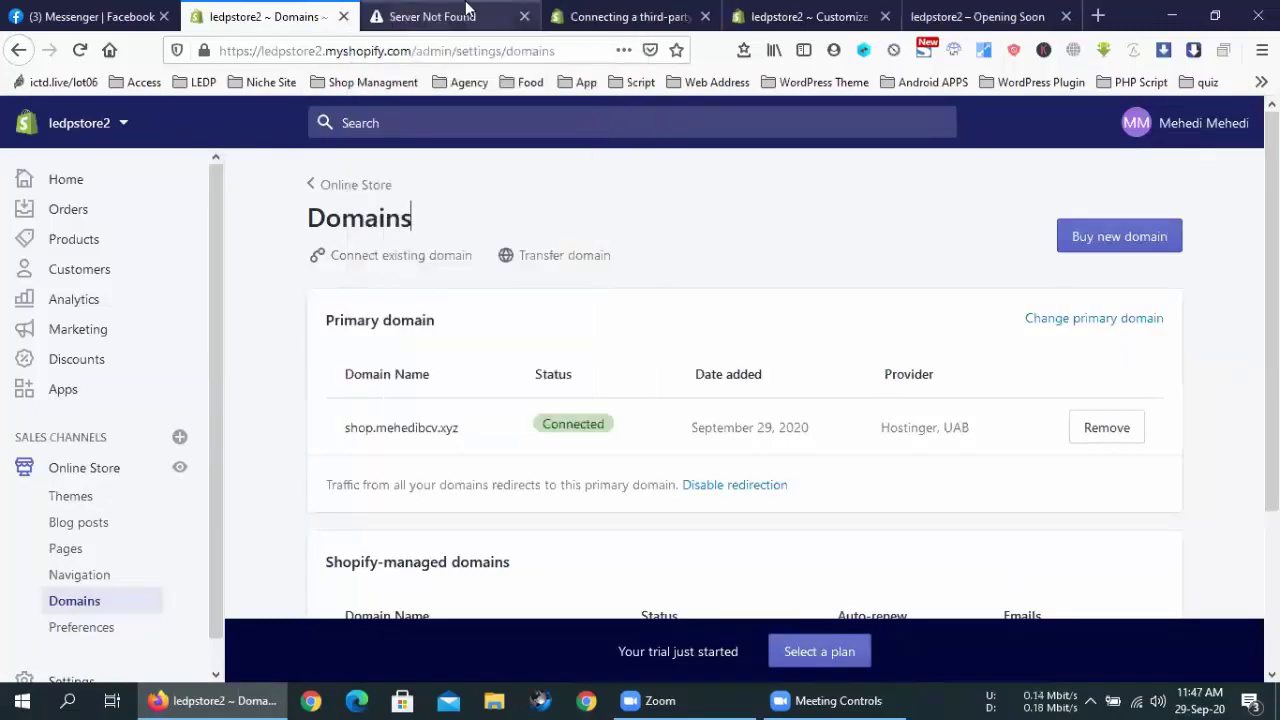
click(524, 16)
key(Down)
key(End)
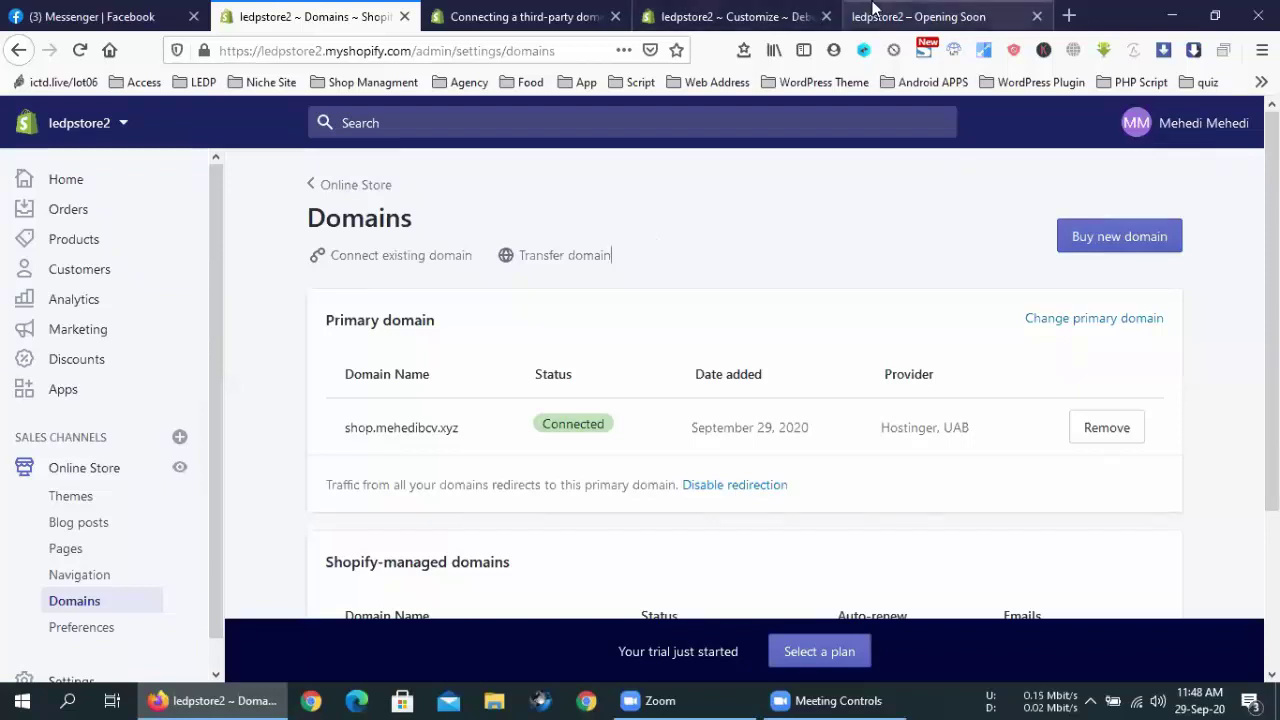
Search the Theme-Plugin folder for 'sopify', then close the folder window
click(1171, 12)
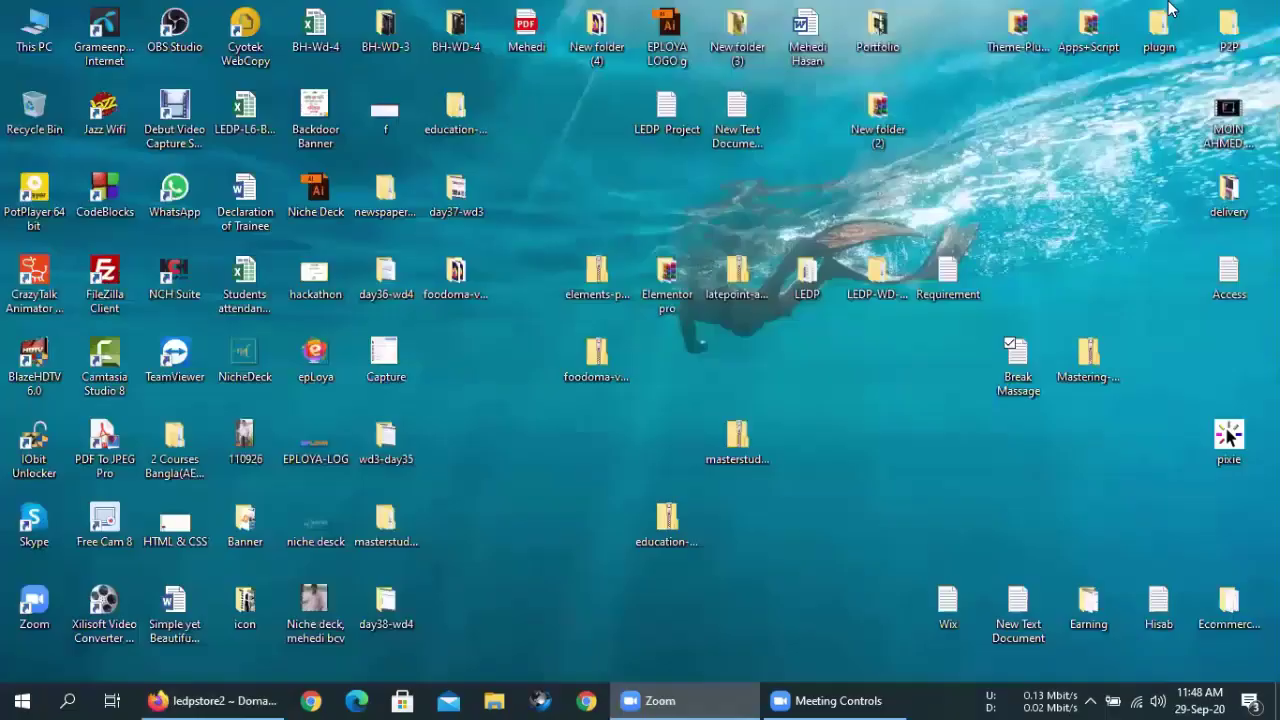
double_click(1014, 42)
click(551, 370)
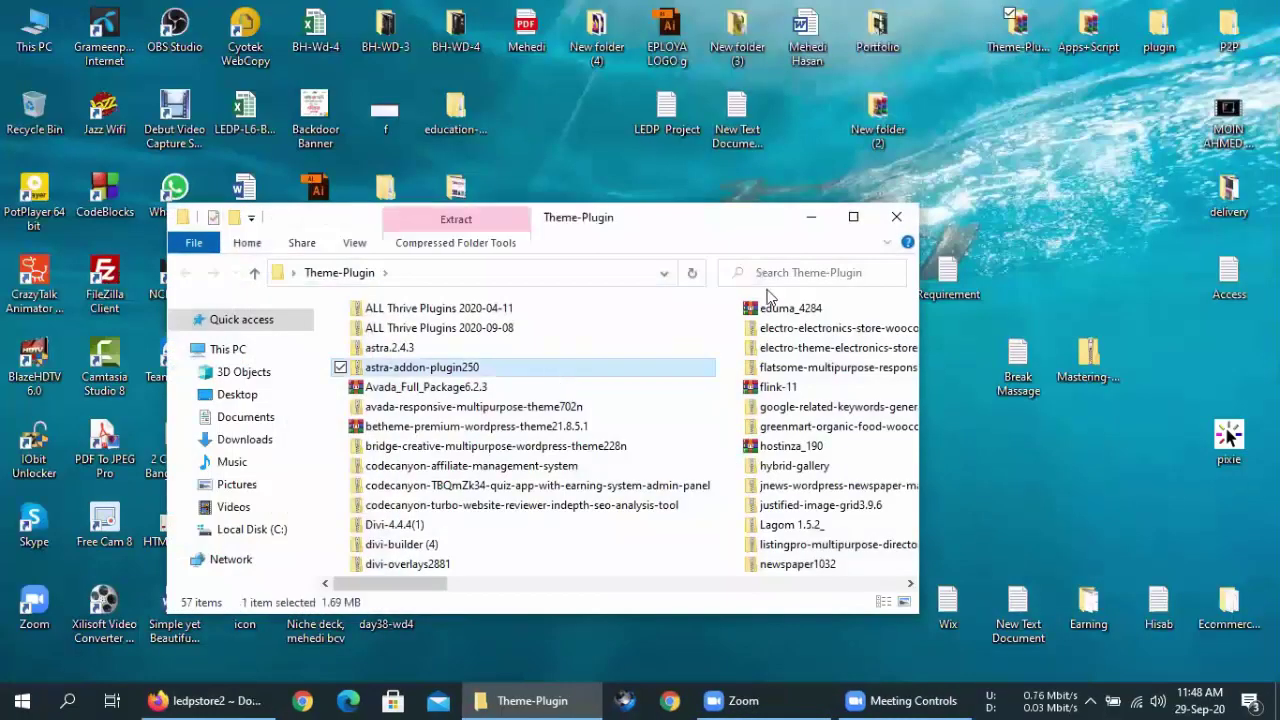
click(808, 276)
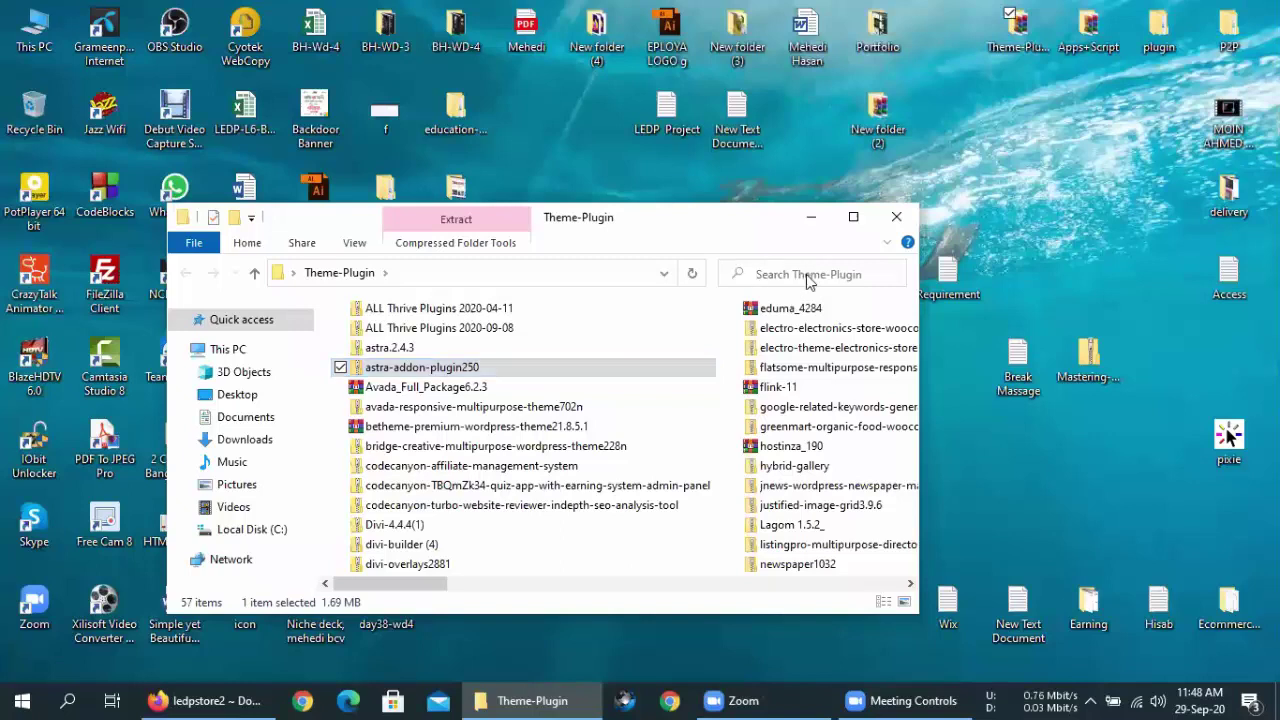
text(so)
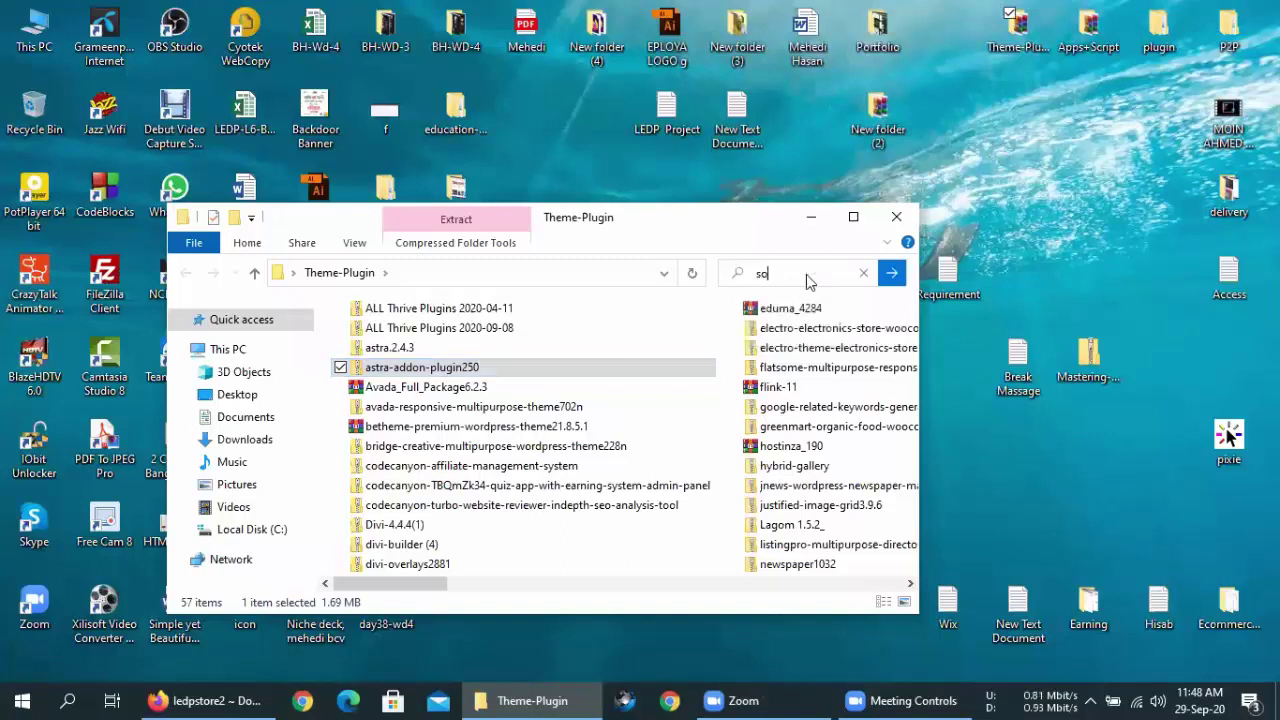
text(pify)
click(896, 216)
Open and close This PC, then close the Shopify help article tab in Firefox
double_click(34, 30)
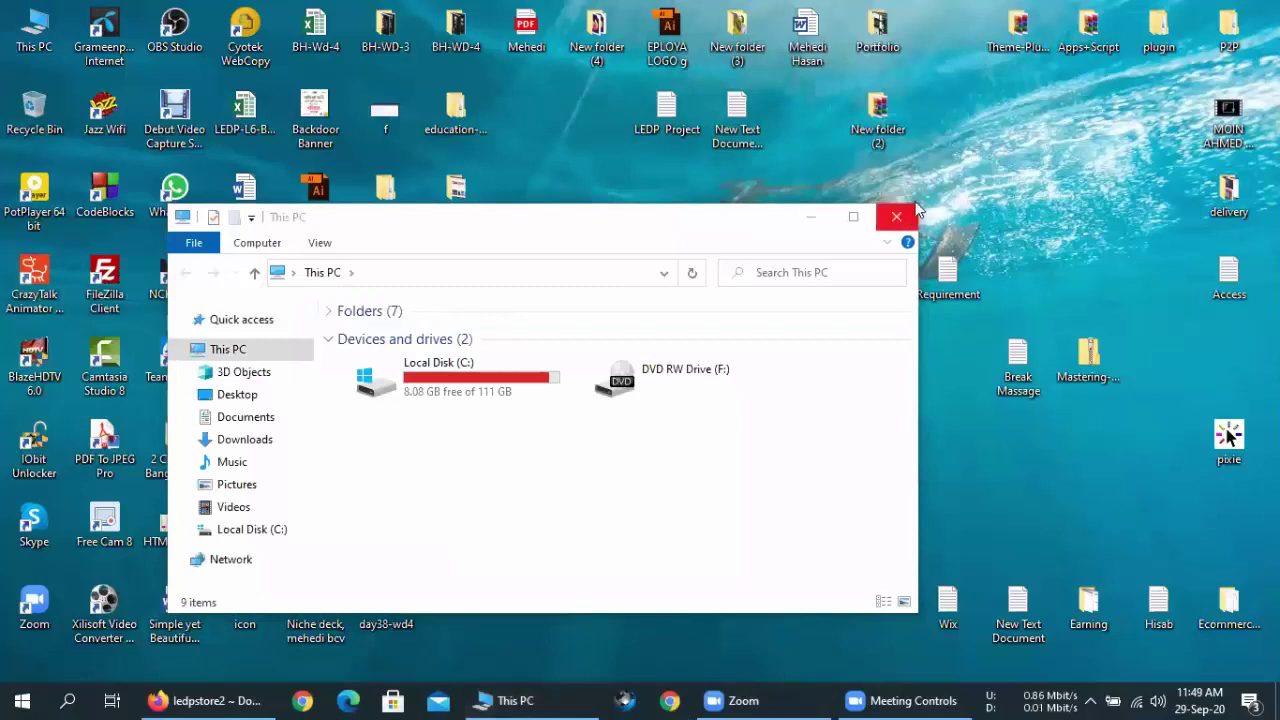
right_click(994, 104)
click(894, 217)
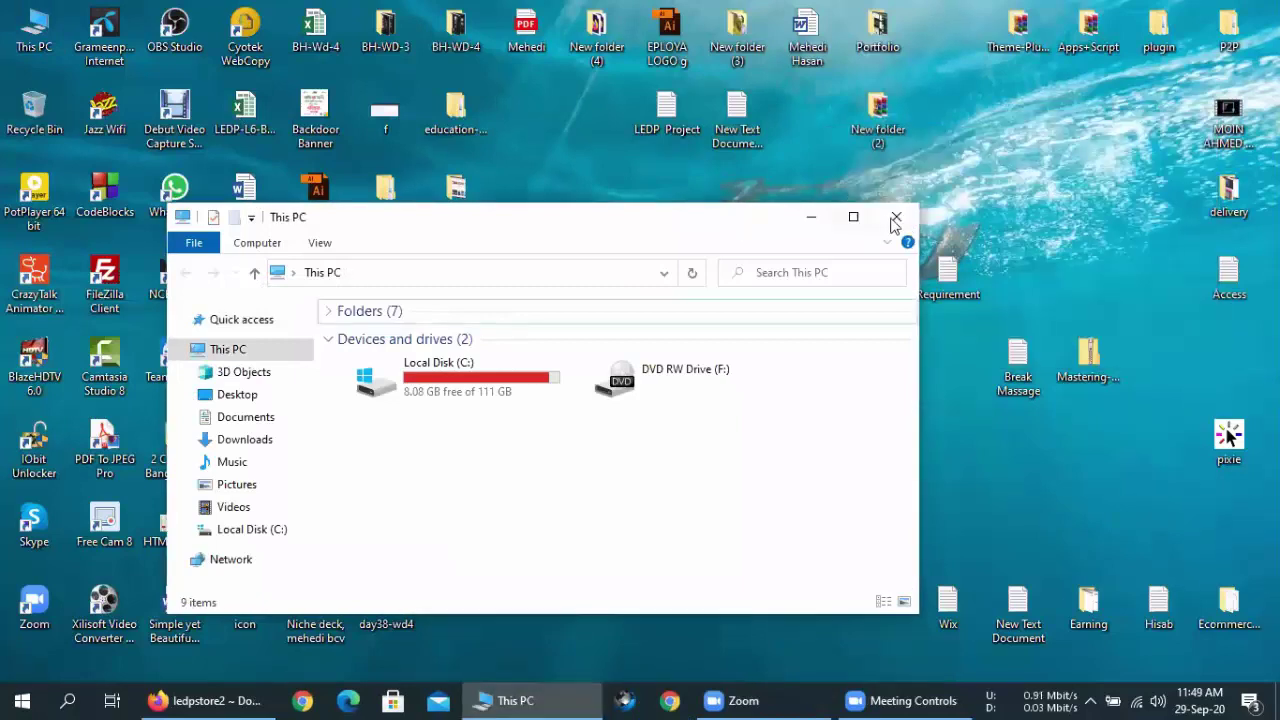
click(894, 217)
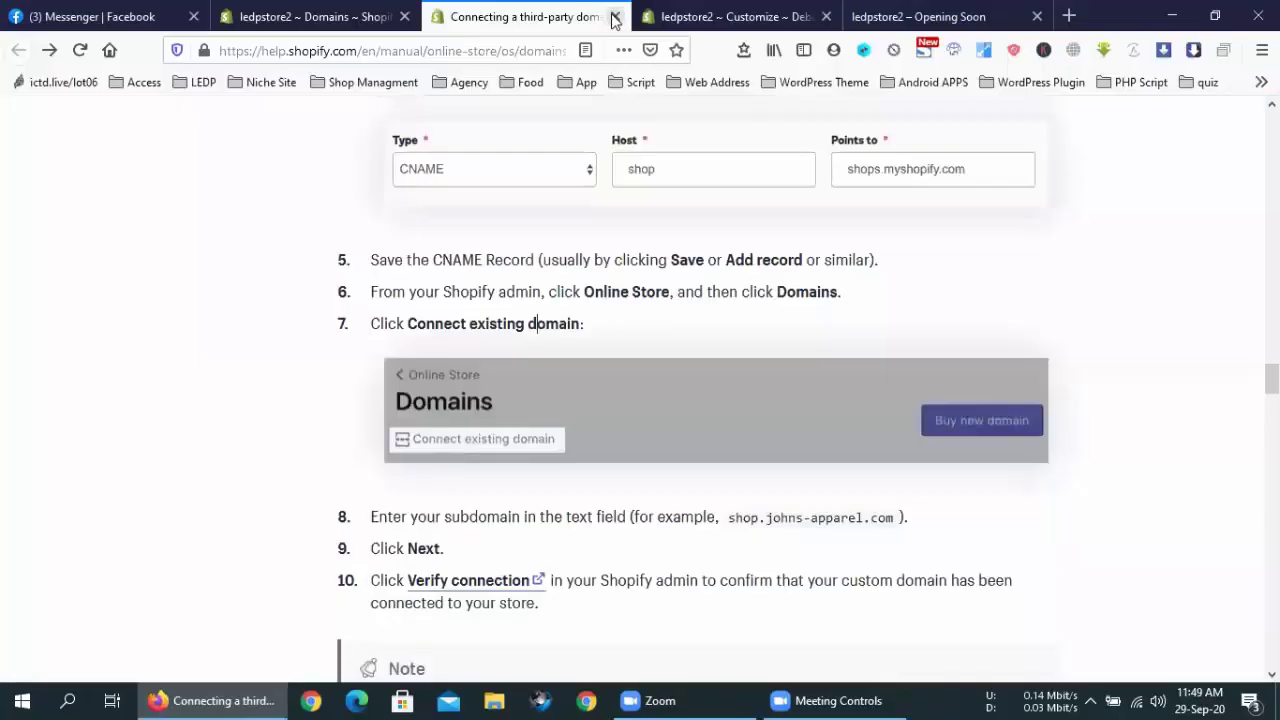
click(613, 17)
Close the theme customizer tab without saving, then close the Coming Soon page tab
click(614, 17)
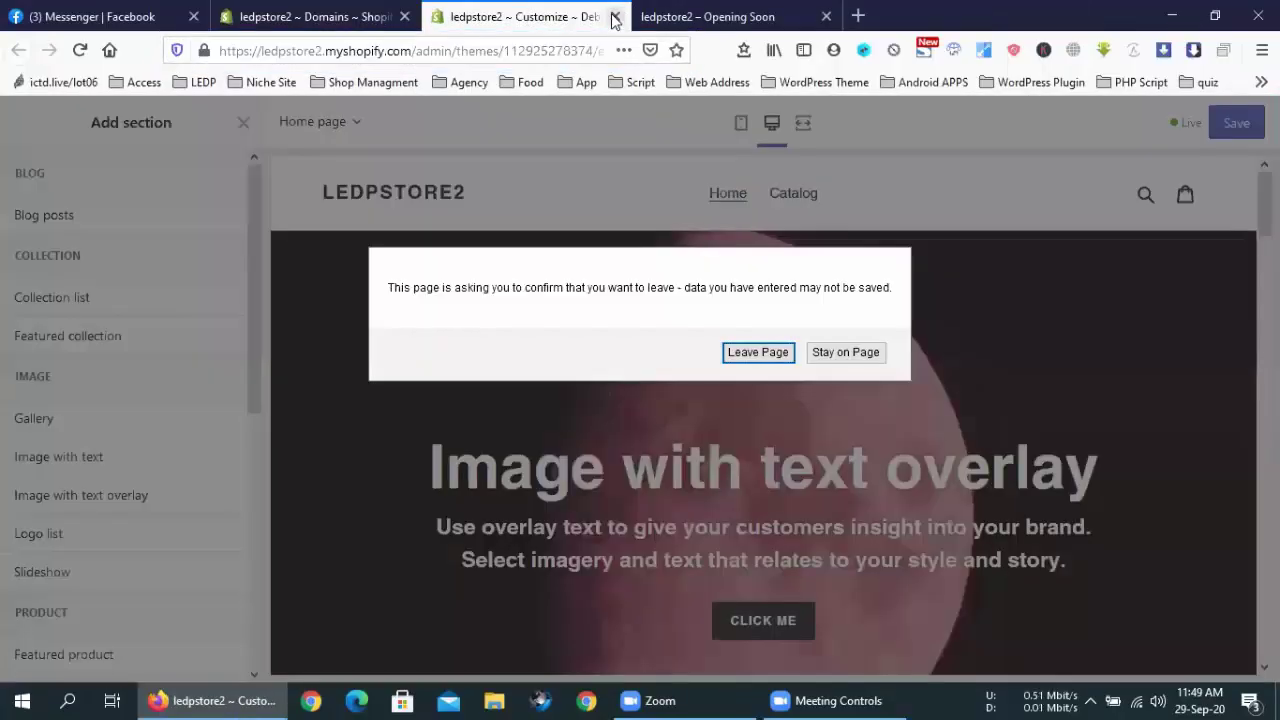
click(758, 352)
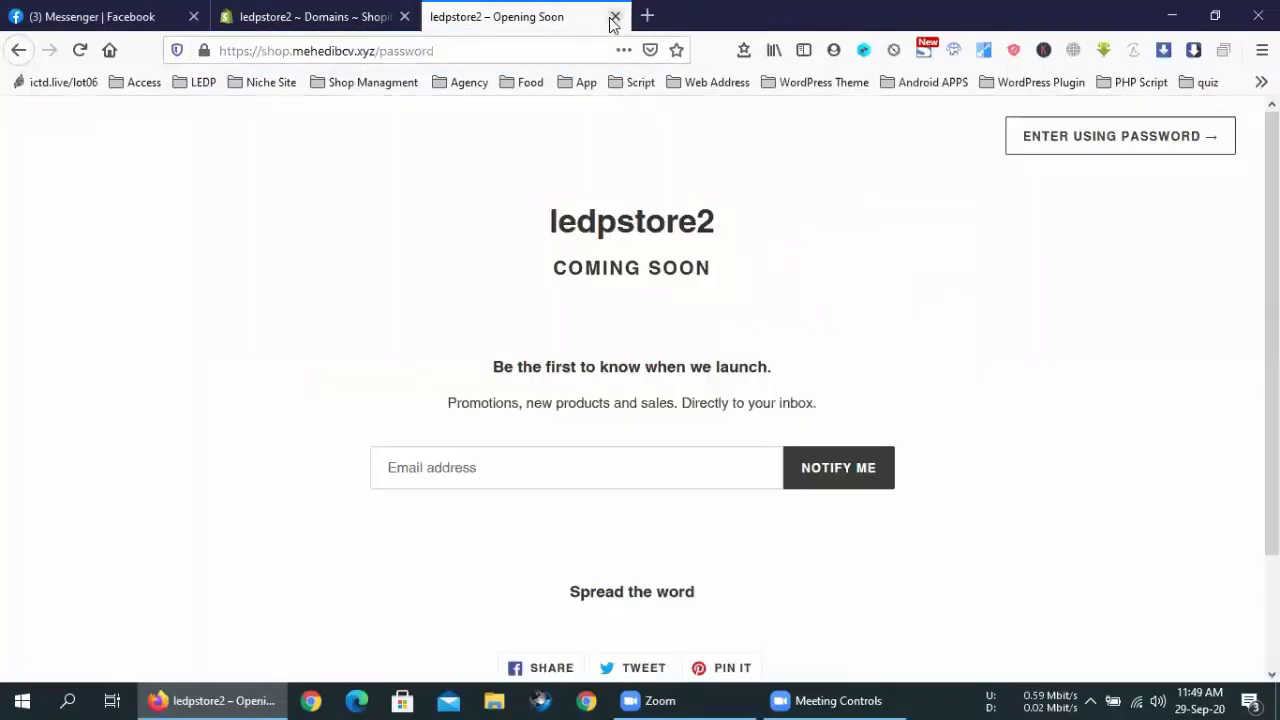
click(614, 17)
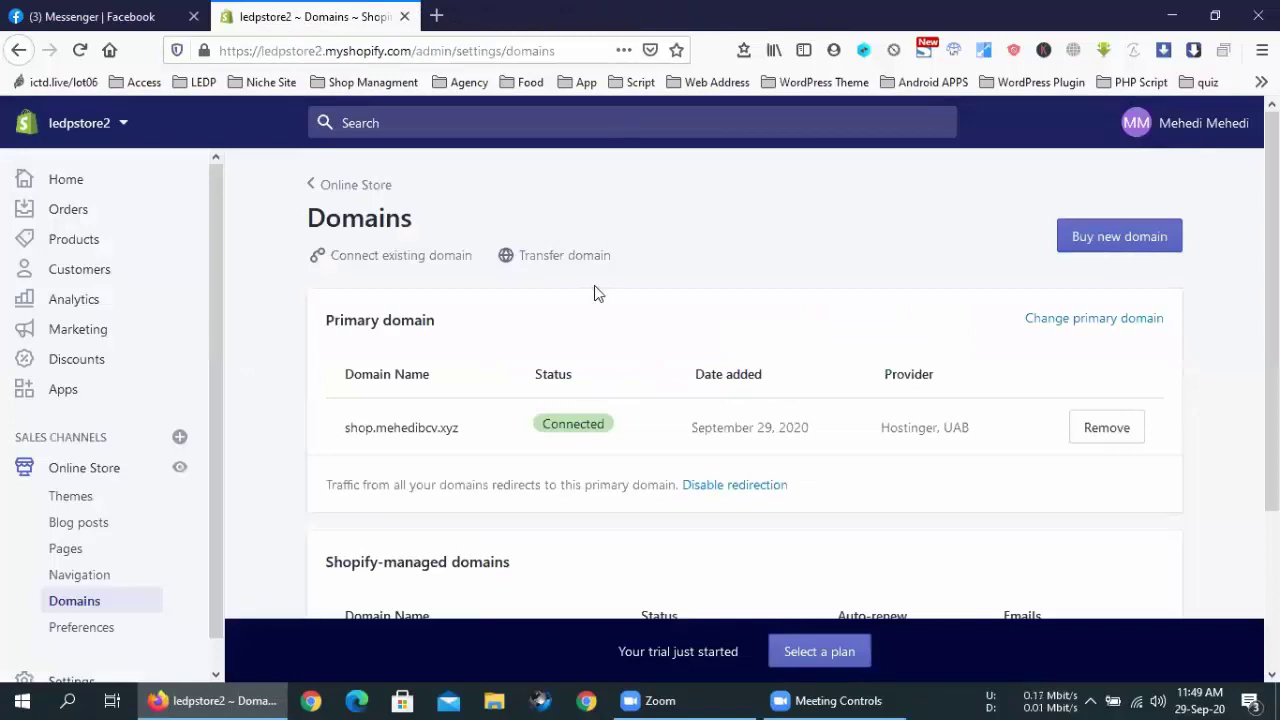
Search Google for 'weebly' in a new browser tab
click(436, 16)
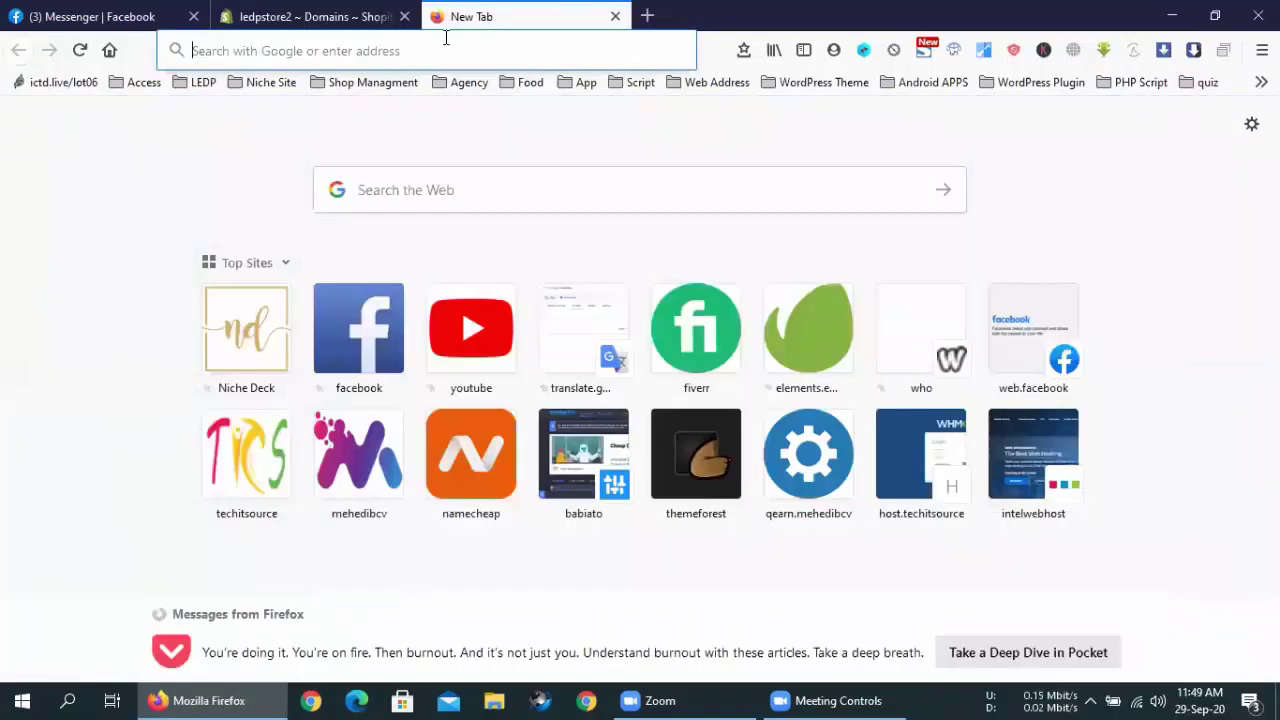
click(446, 37)
text(wee)
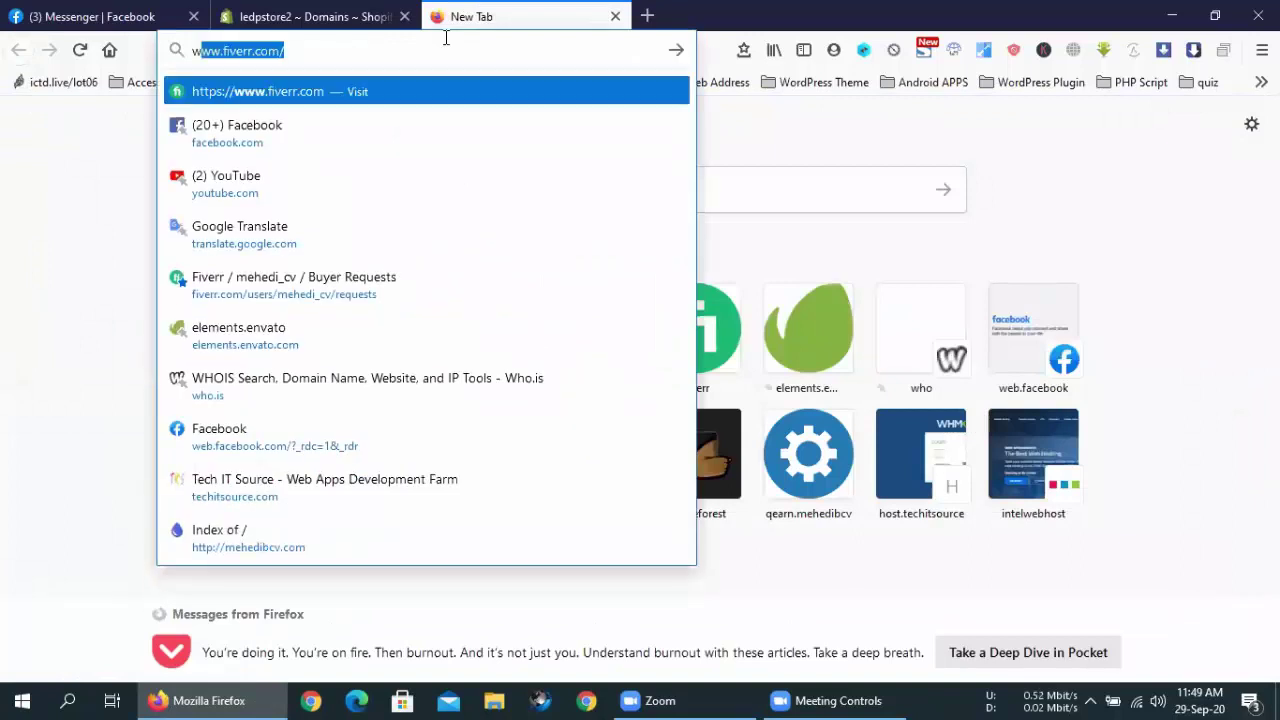
text(bly)
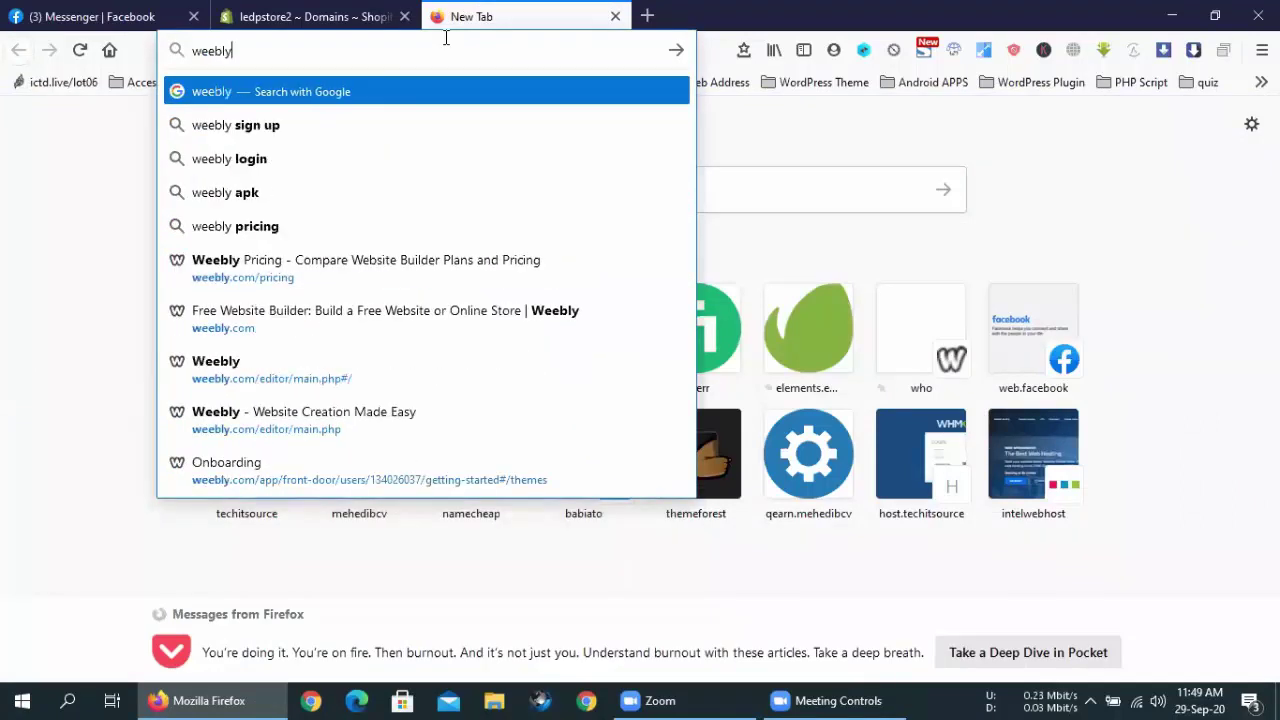
key(Return)
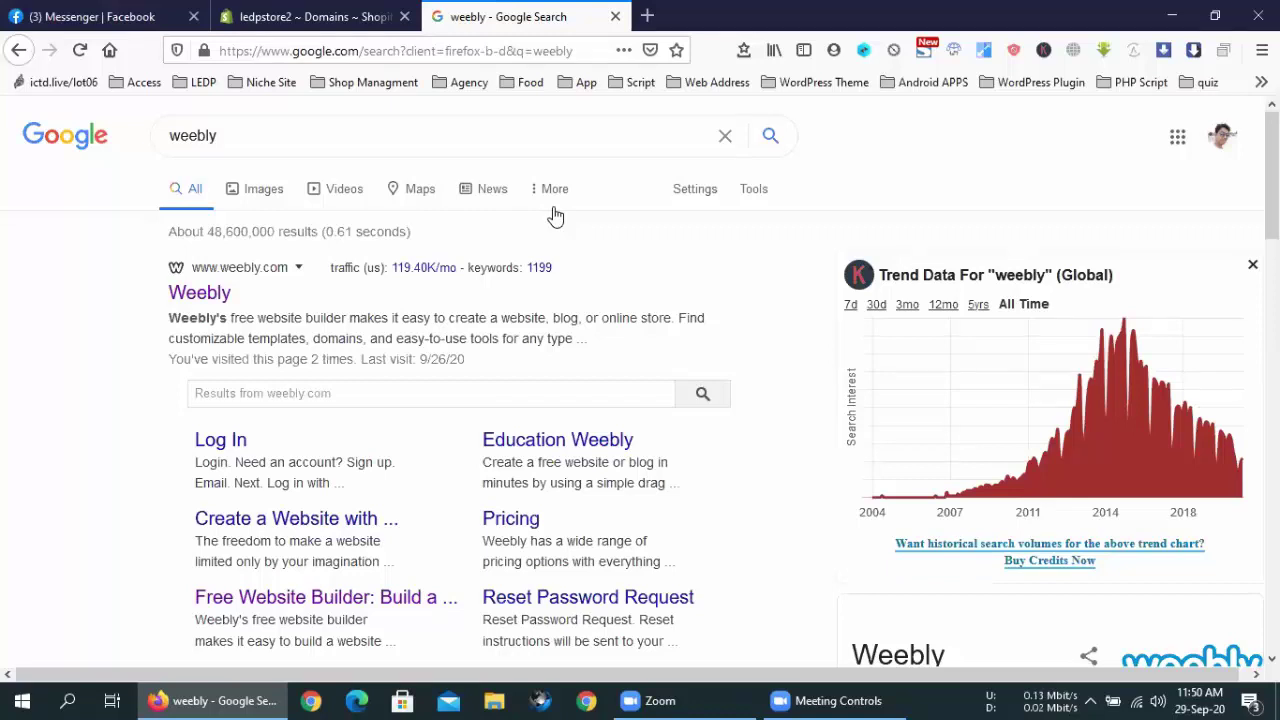
Open Ae, Pr, Ps, CC Downloads.rar from the LEDP bookmarks folder in a new tab
click(647, 16)
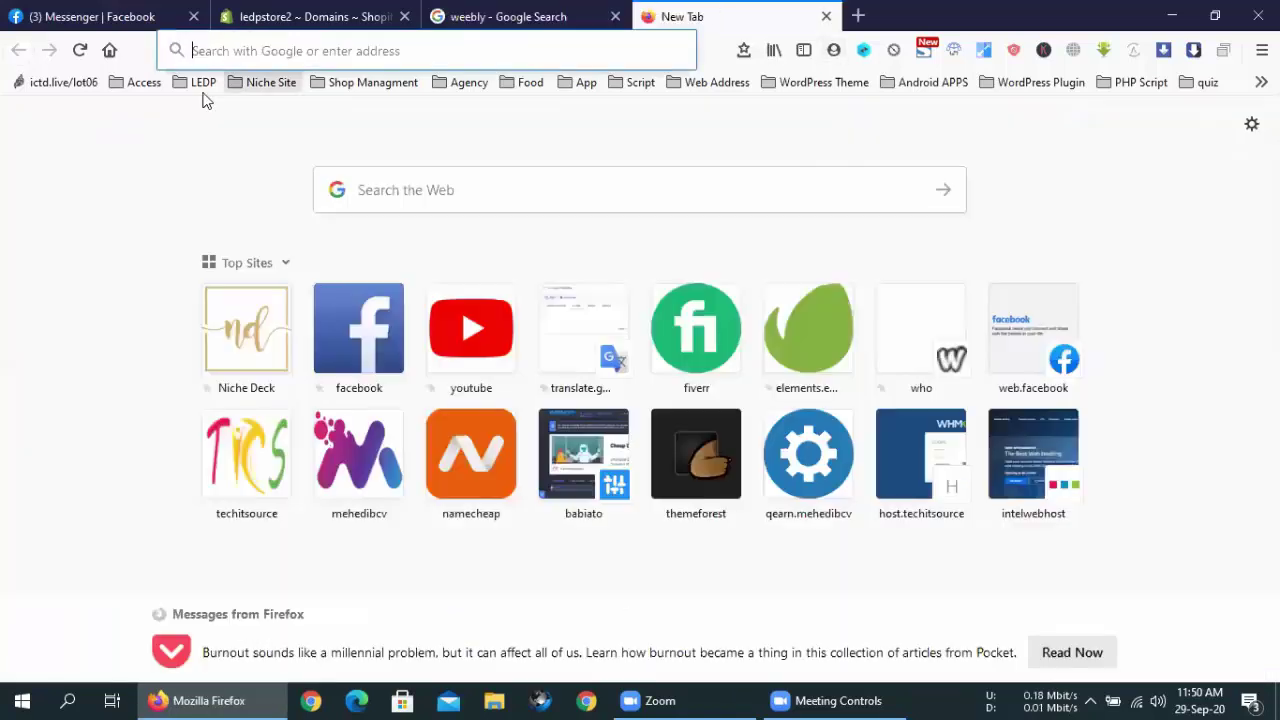
click(197, 82)
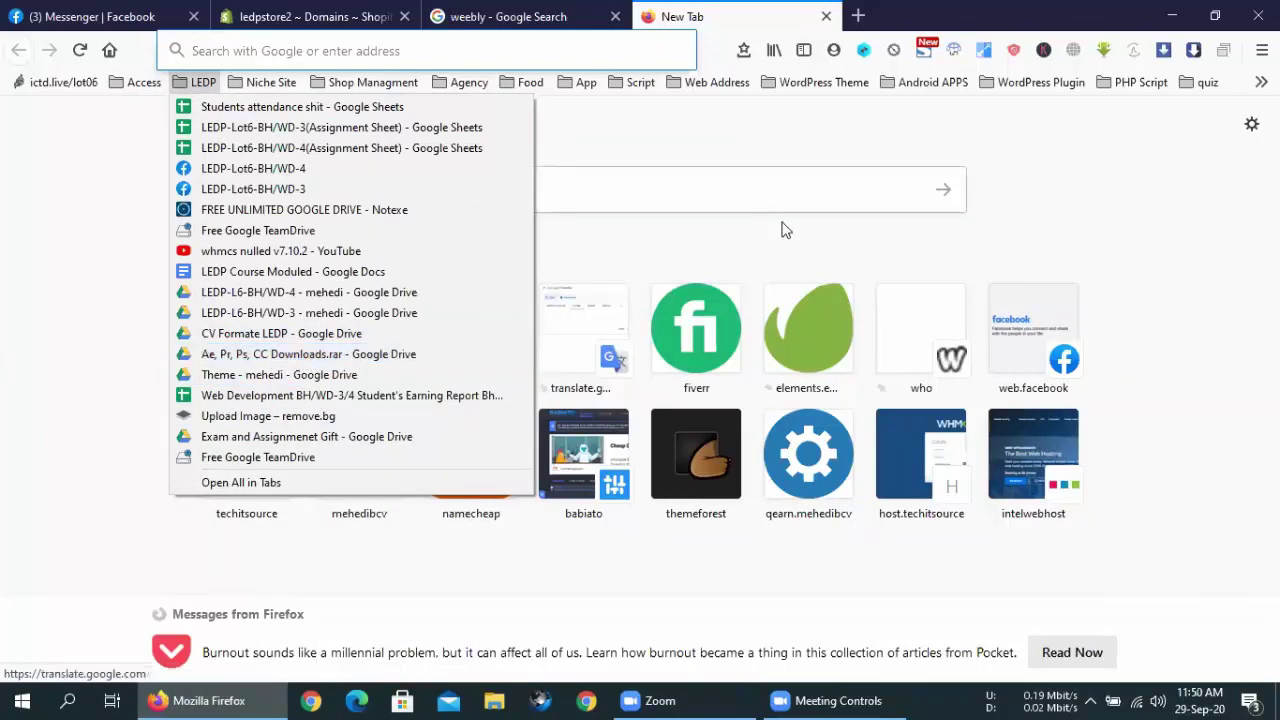
click(312, 356)
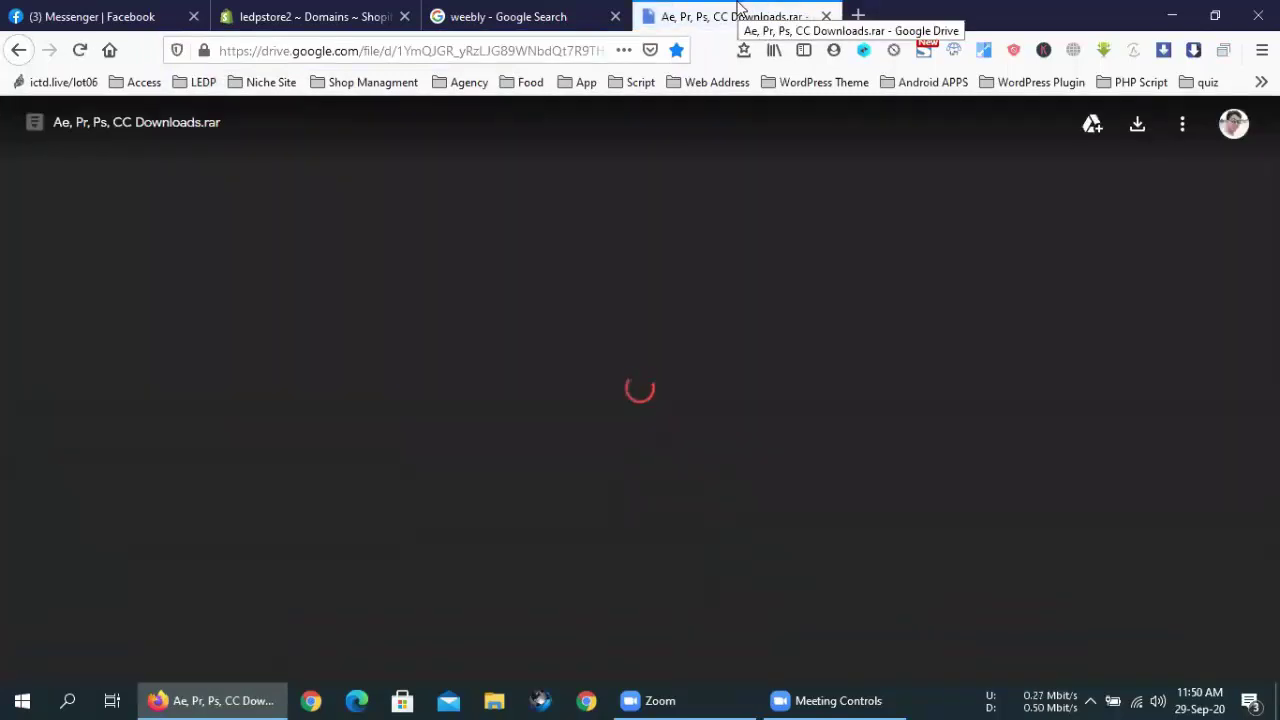
Copy the Drive file's web address from the address bar
right_click(438, 50)
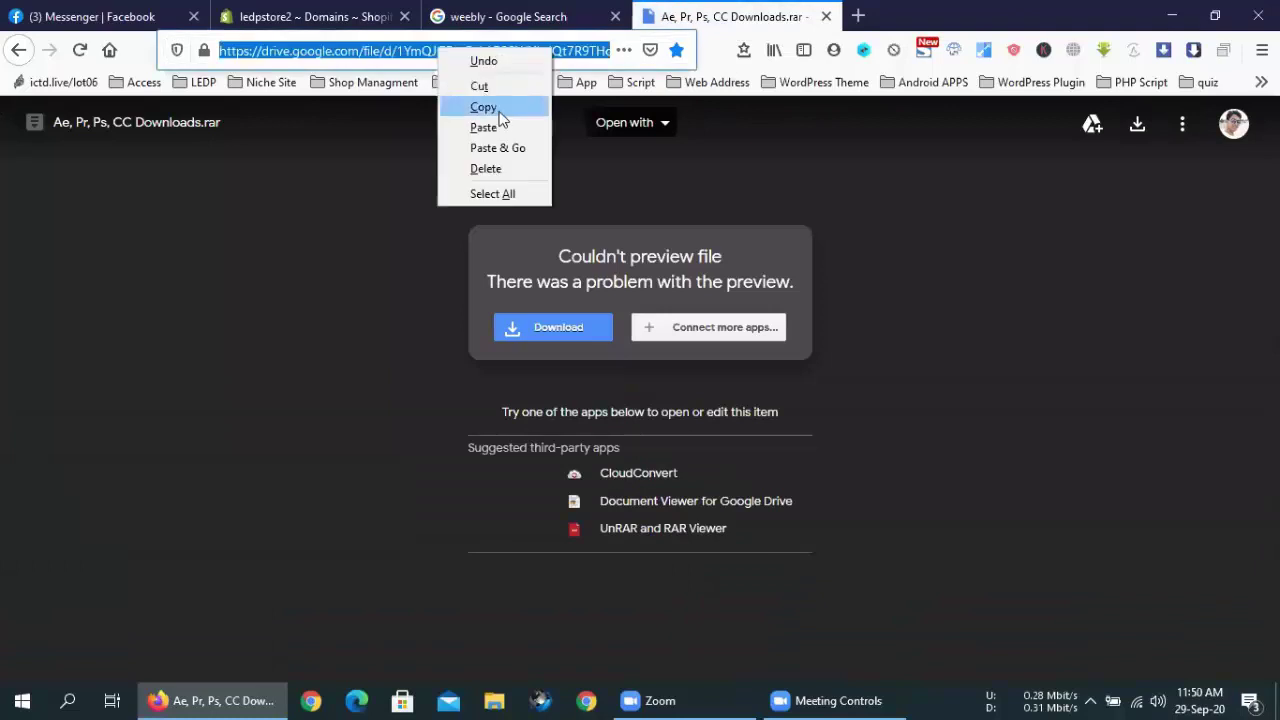
click(500, 110)
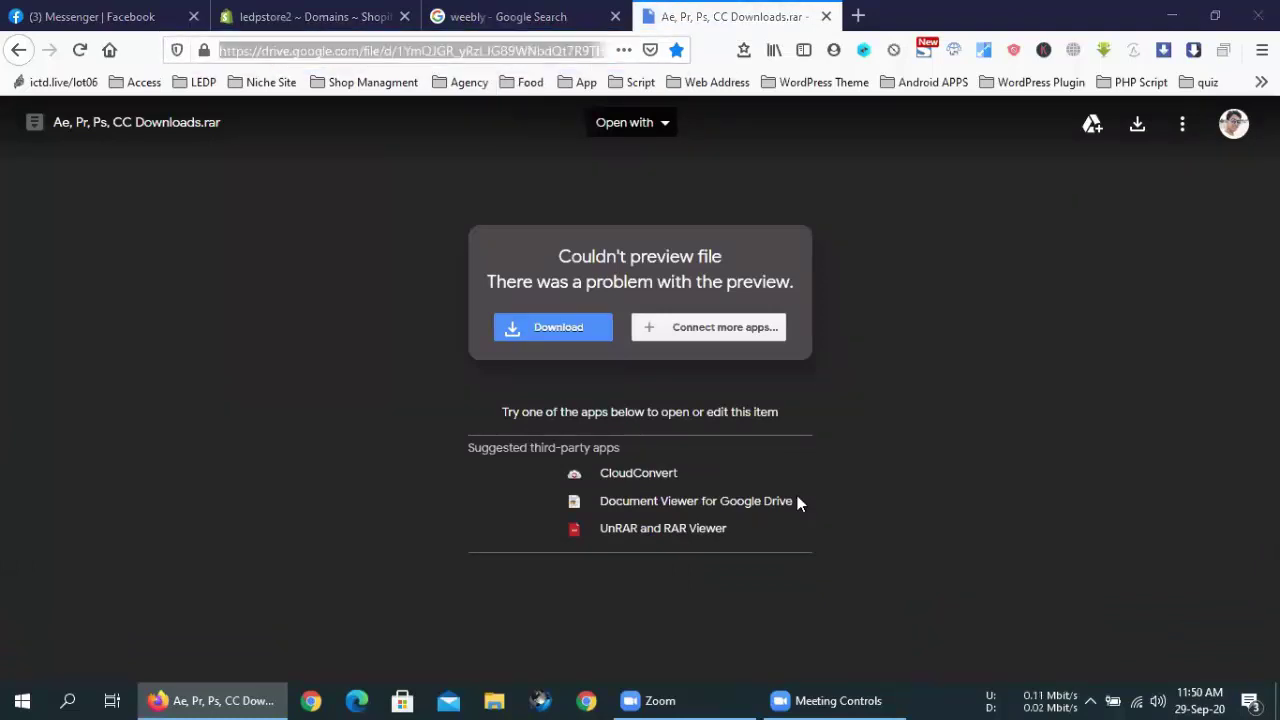
click(727, 167)
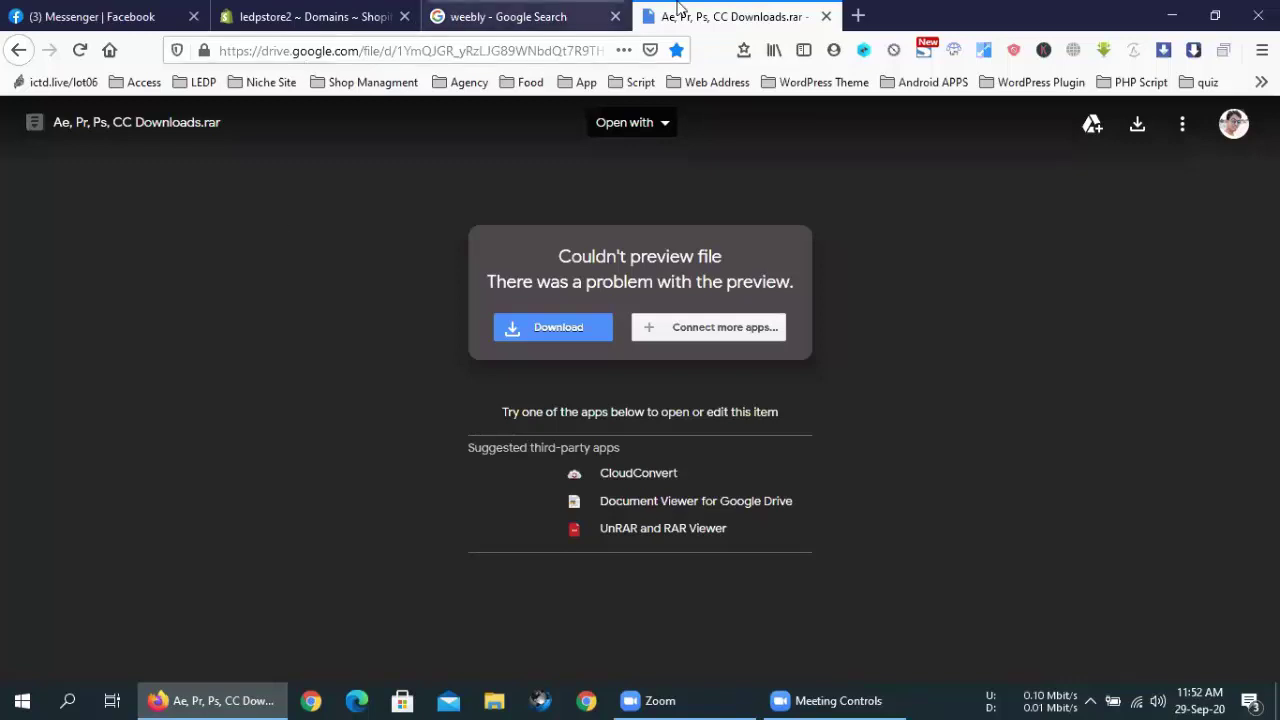
Close the Ae, Pr, Ps, CC Downloads.rar tab to return to the weebly results
click(826, 16)
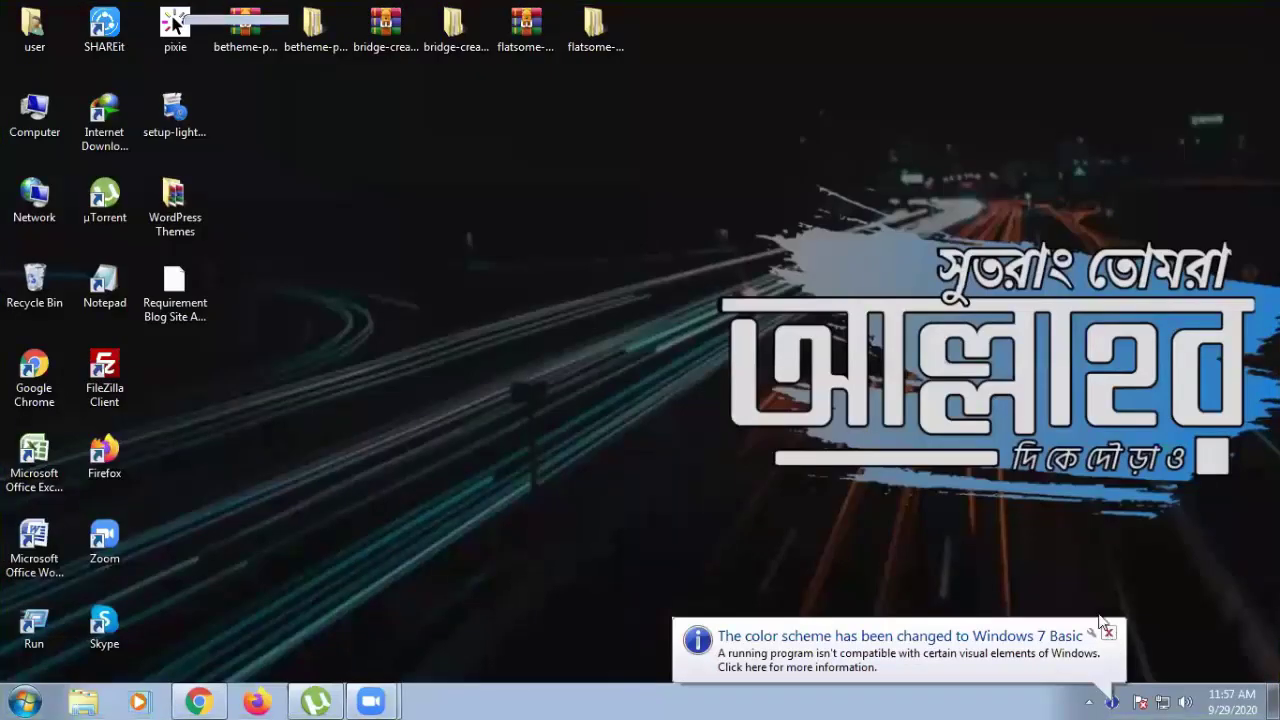
Dismiss the colour-scheme notification and check the Zoom window and meeting controls
click(1108, 631)
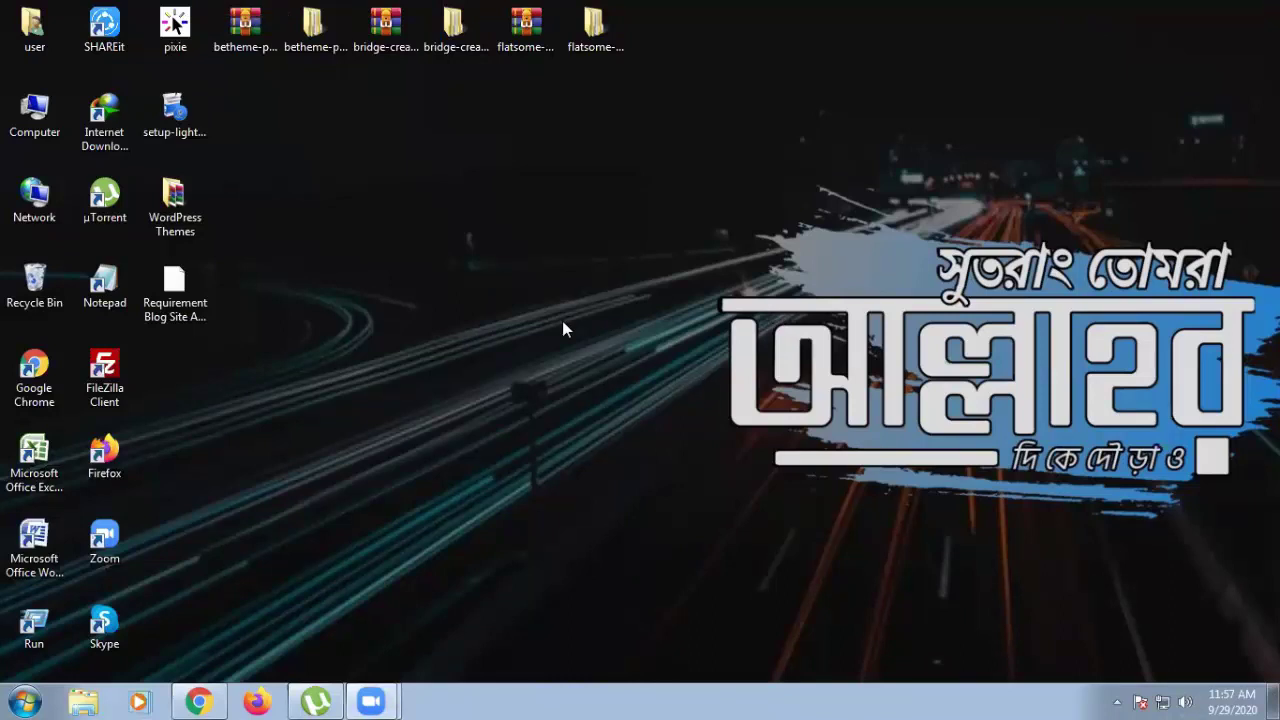
mouse_move(362, 698)
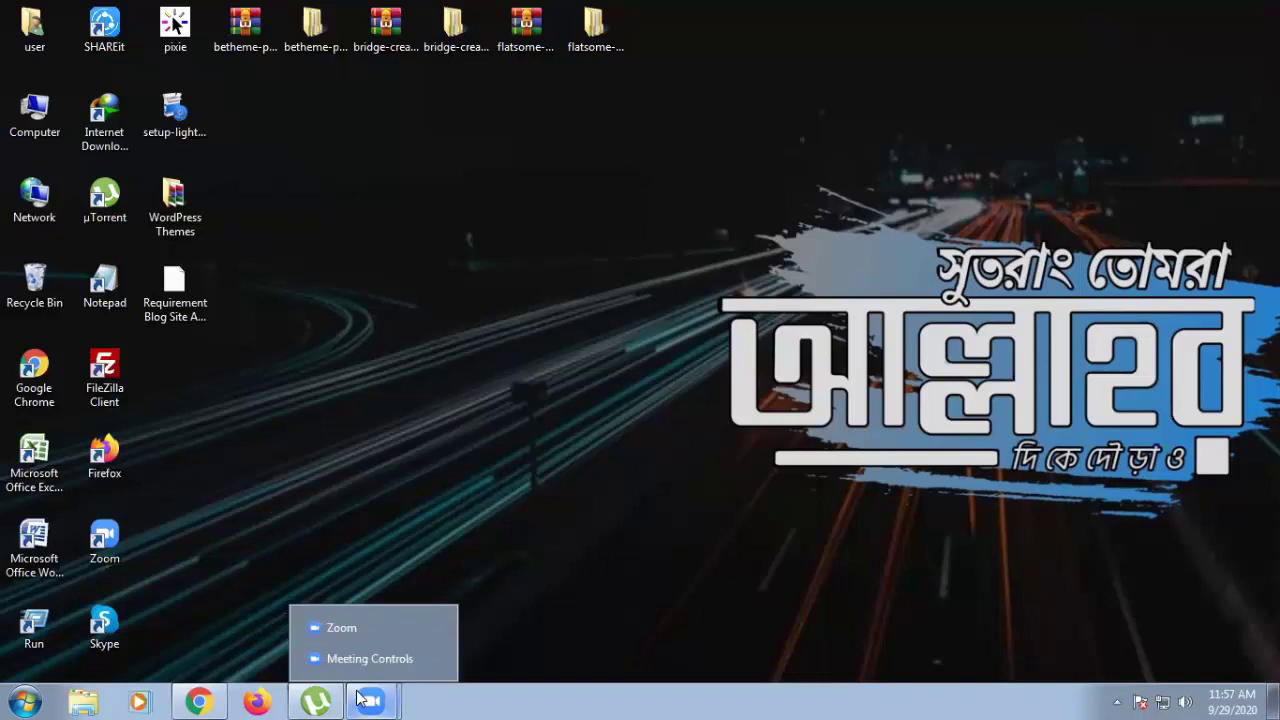
click(373, 637)
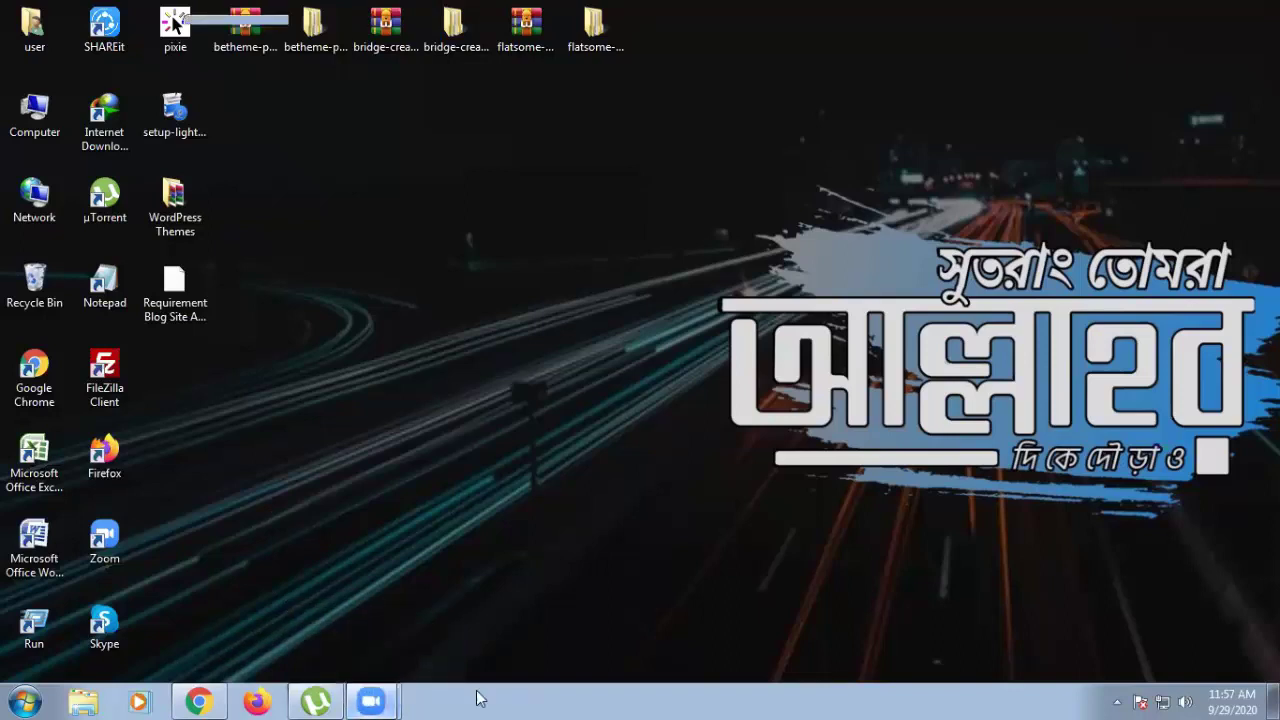
mouse_move(365, 698)
click(371, 656)
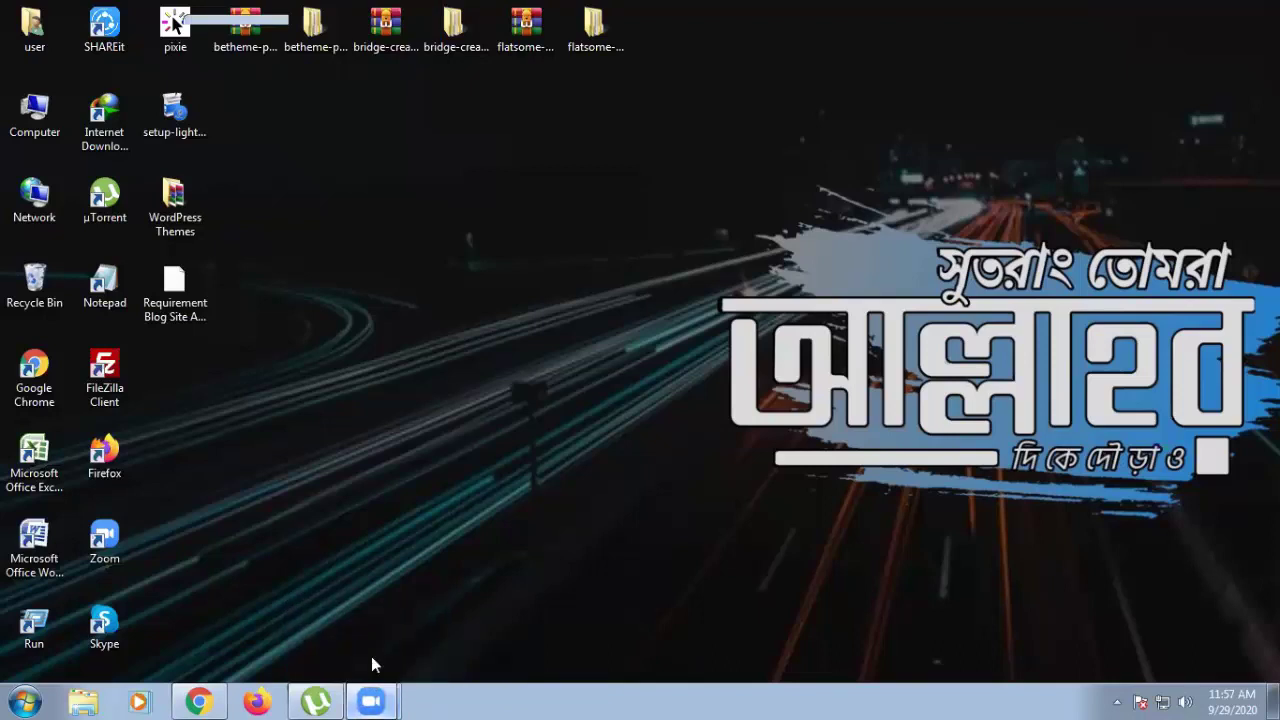
Refresh the desktop from its right-click menu
right_click(730, 410)
click(779, 457)
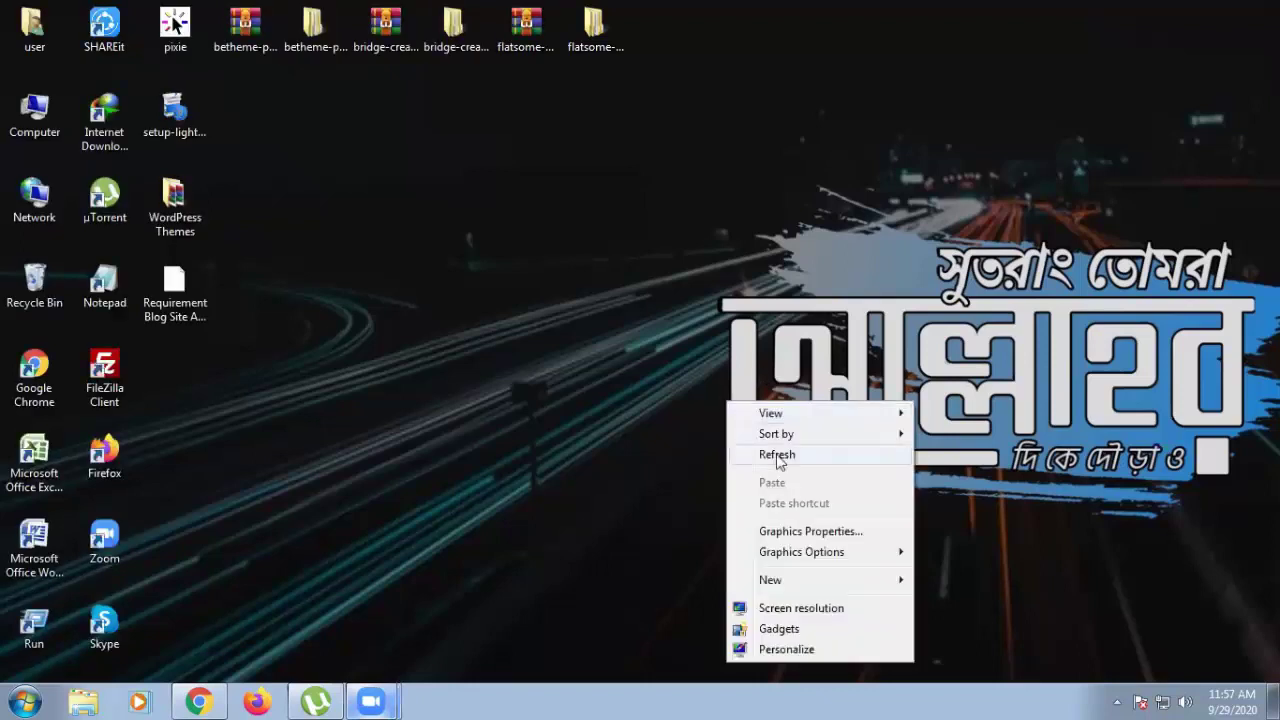
click(778, 457)
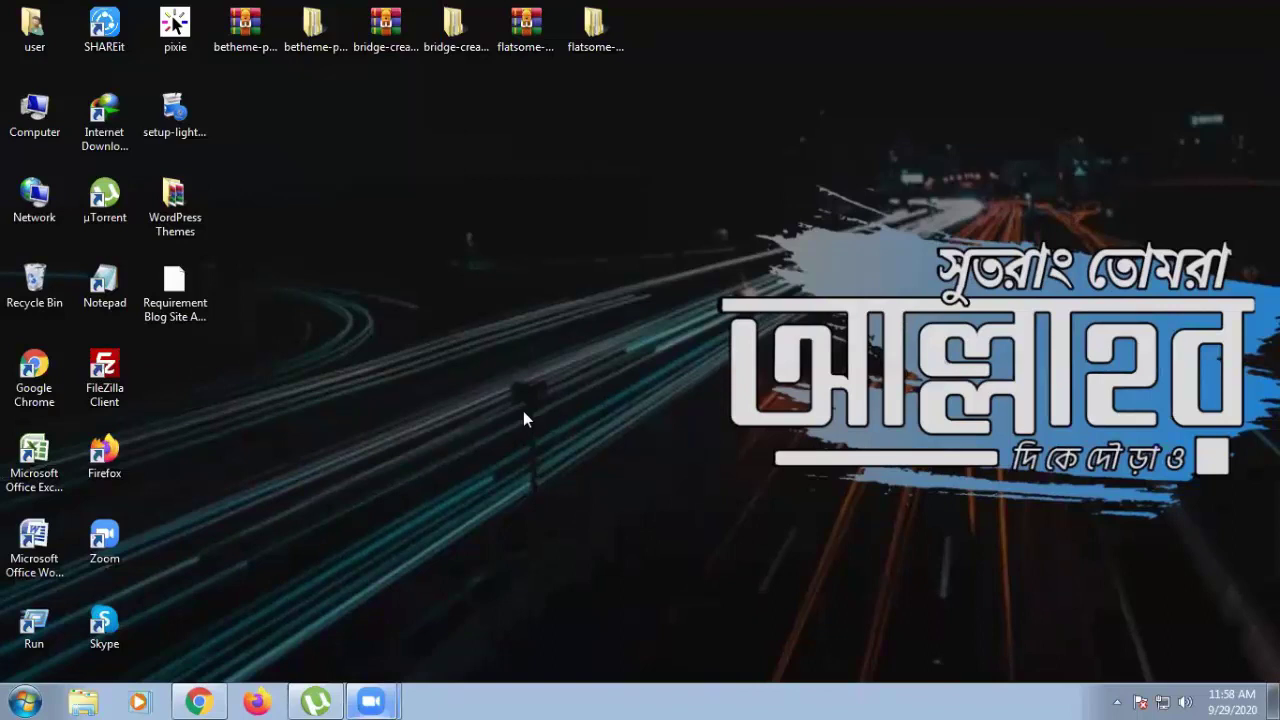
right_click(493, 337)
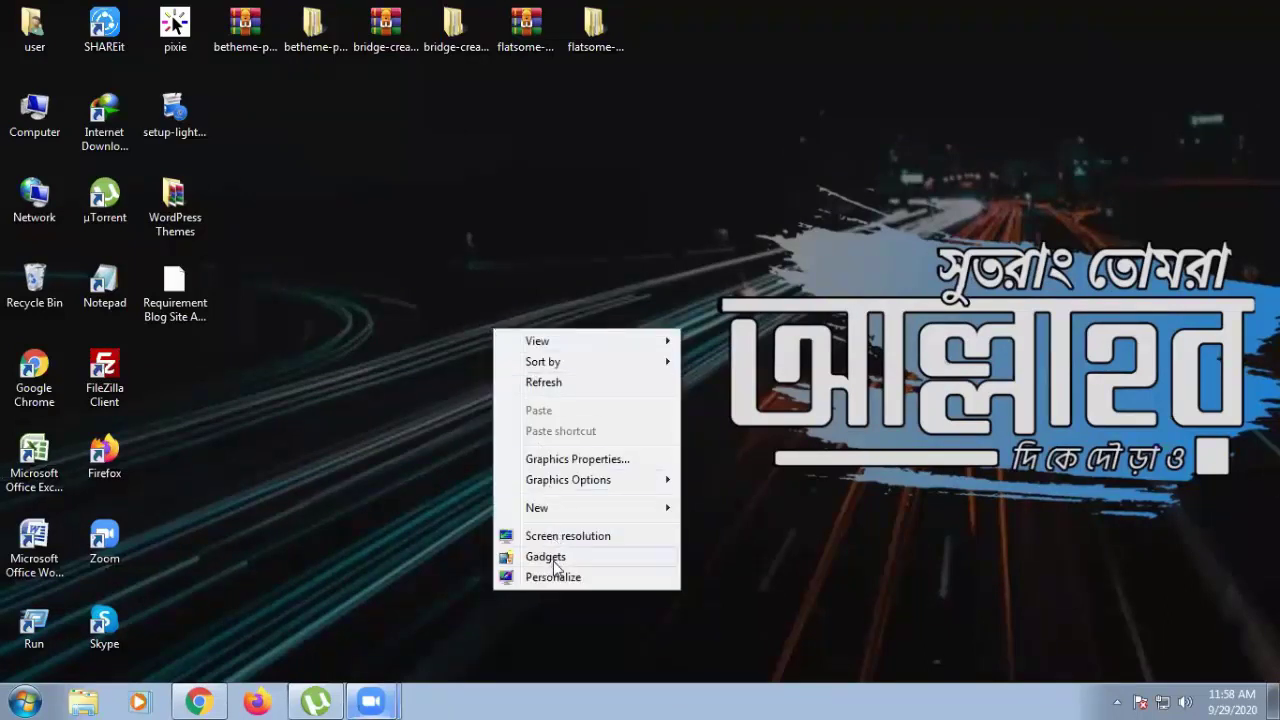
click(480, 450)
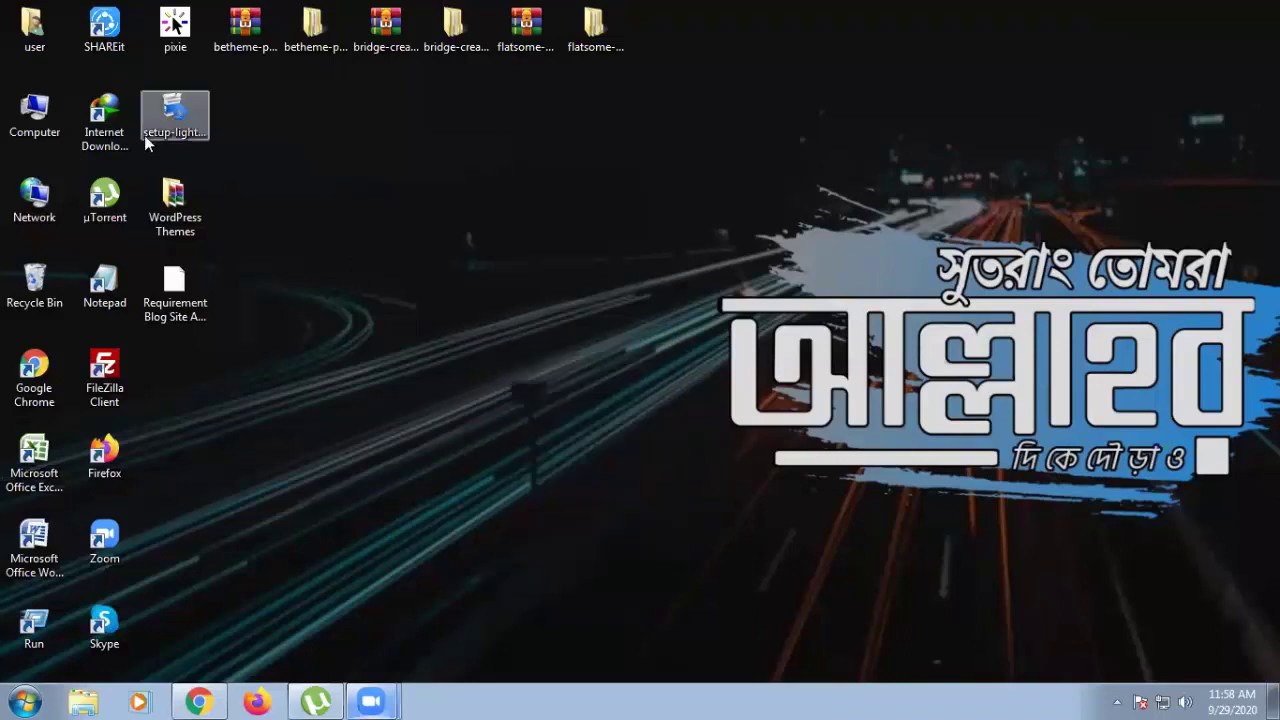
right_click(36, 114)
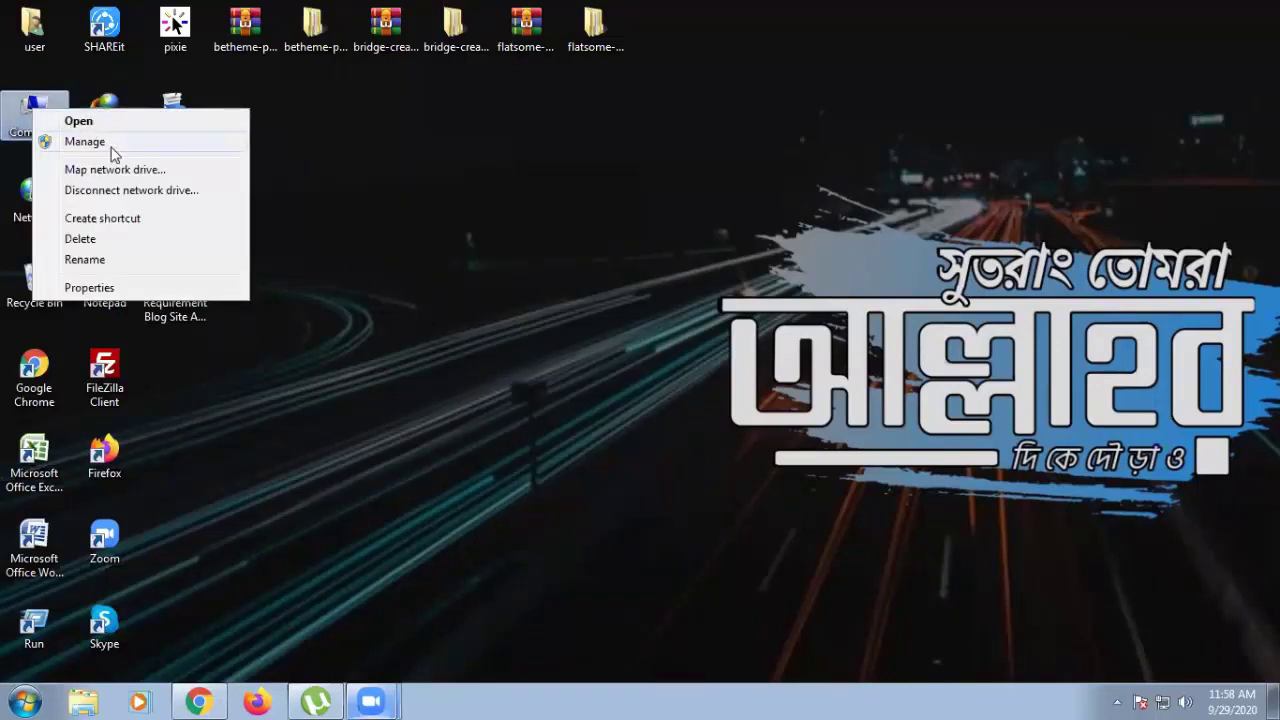
click(110, 287)
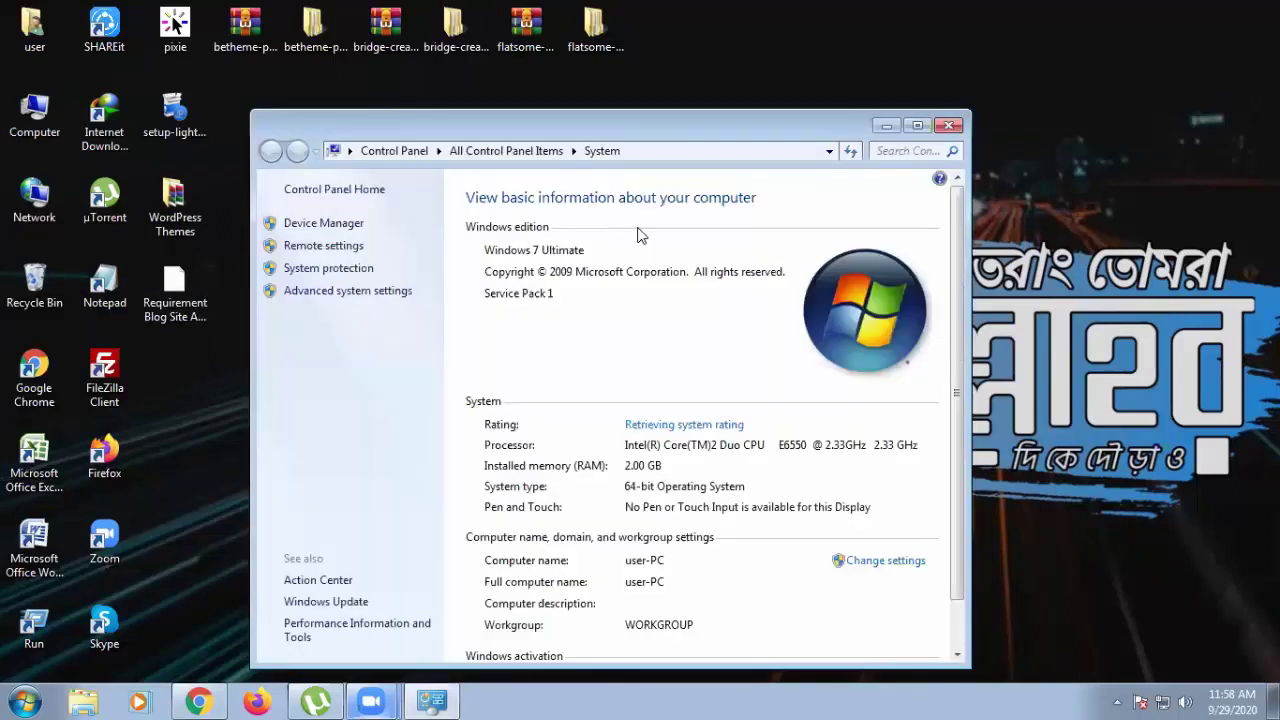
scroll(638, 228, down, 1)
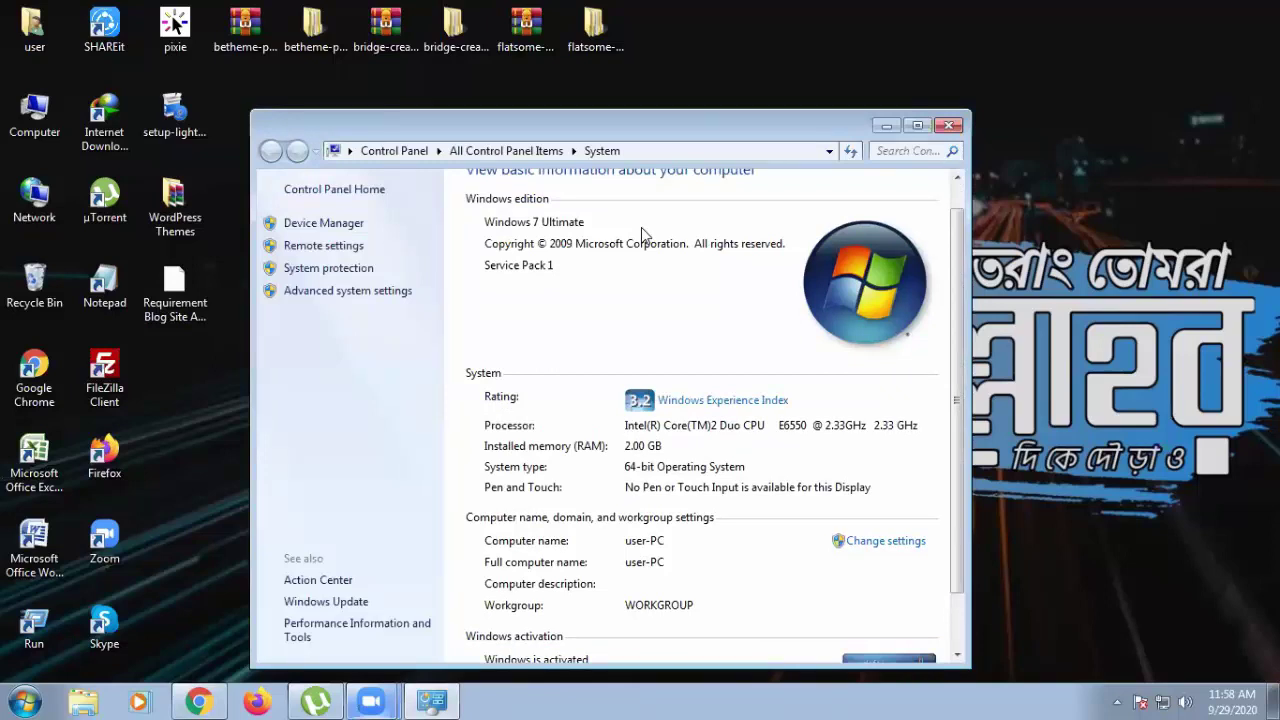
scroll(643, 231, down, 2)
scroll(642, 229, up, 2)
scroll(642, 229, down, 2)
scroll(643, 232, up, 1)
scroll(643, 232, down, 1)
scroll(643, 232, up, 1)
scroll(643, 232, down, 1)
scroll(642, 229, up, 1)
scroll(642, 229, down, 1)
scroll(642, 229, up, 1)
scroll(642, 229, down, 1)
scroll(642, 229, up, 1)
scroll(642, 229, down, 1)
scroll(642, 229, up, 1)
scroll(642, 229, down, 1)
scroll(643, 234, up, 1)
scroll(643, 234, down, 1)
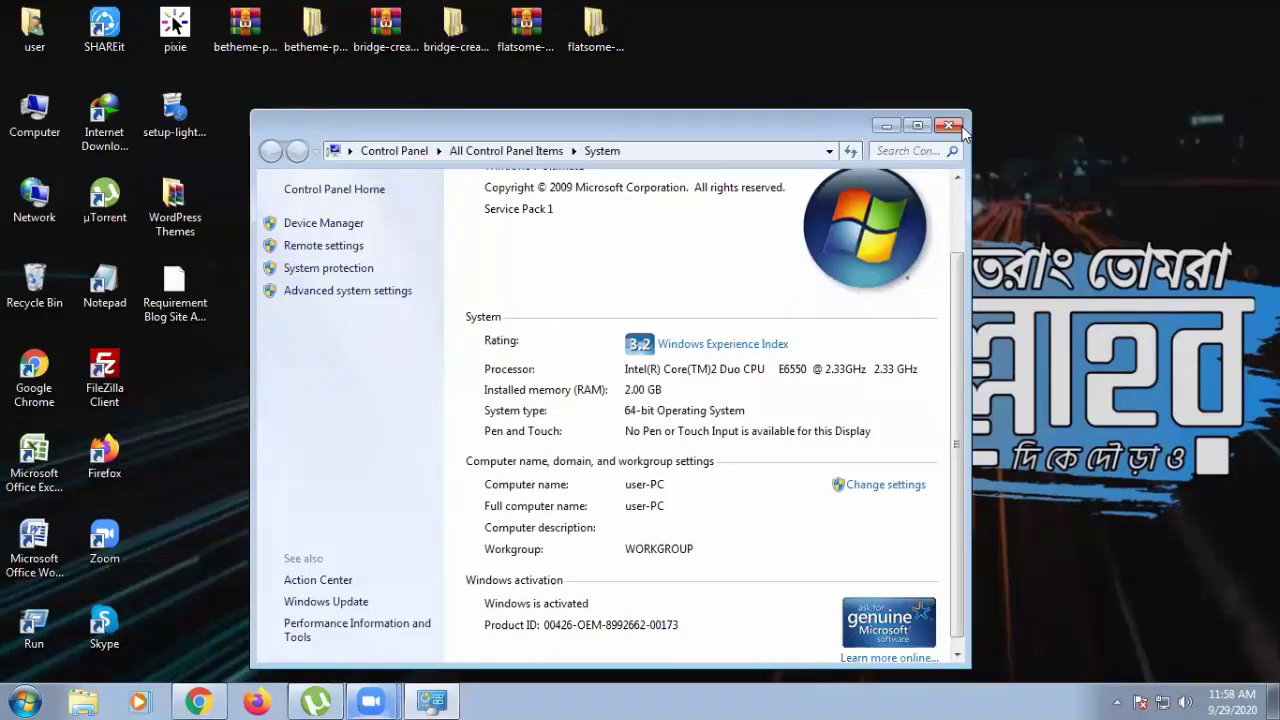
click(949, 125)
right_click(963, 129)
click(998, 180)
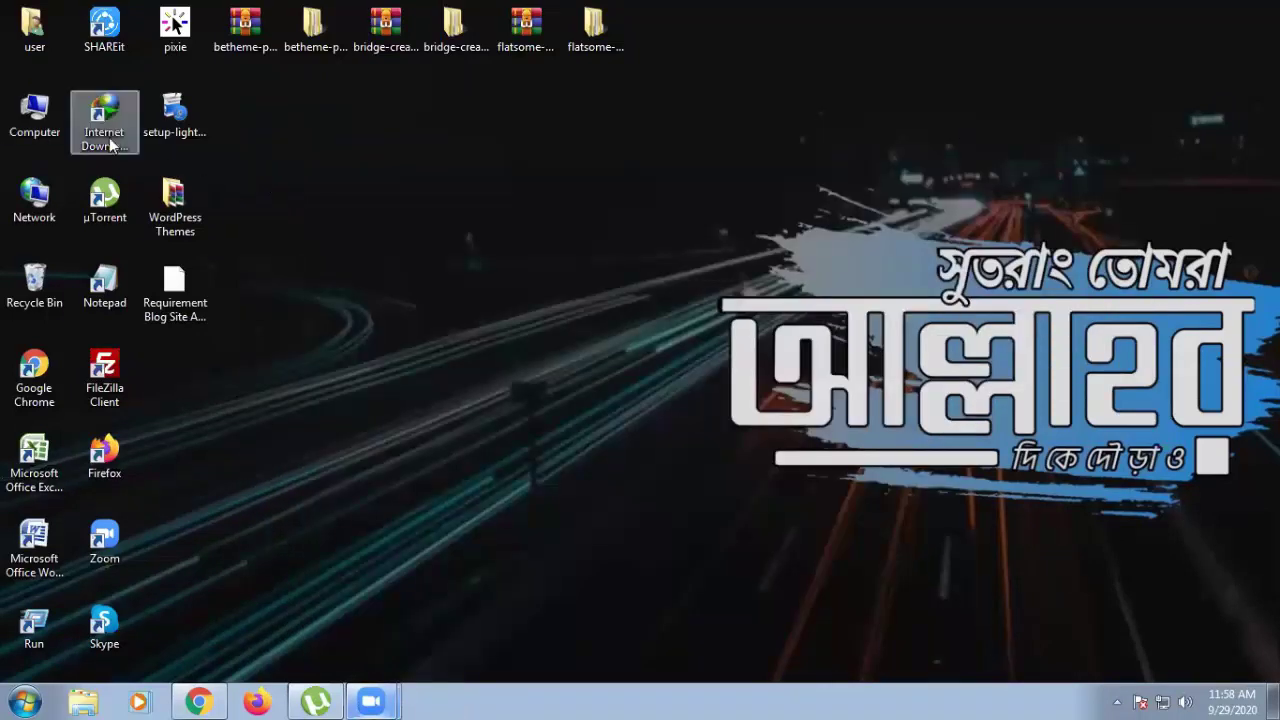
right_click(46, 128)
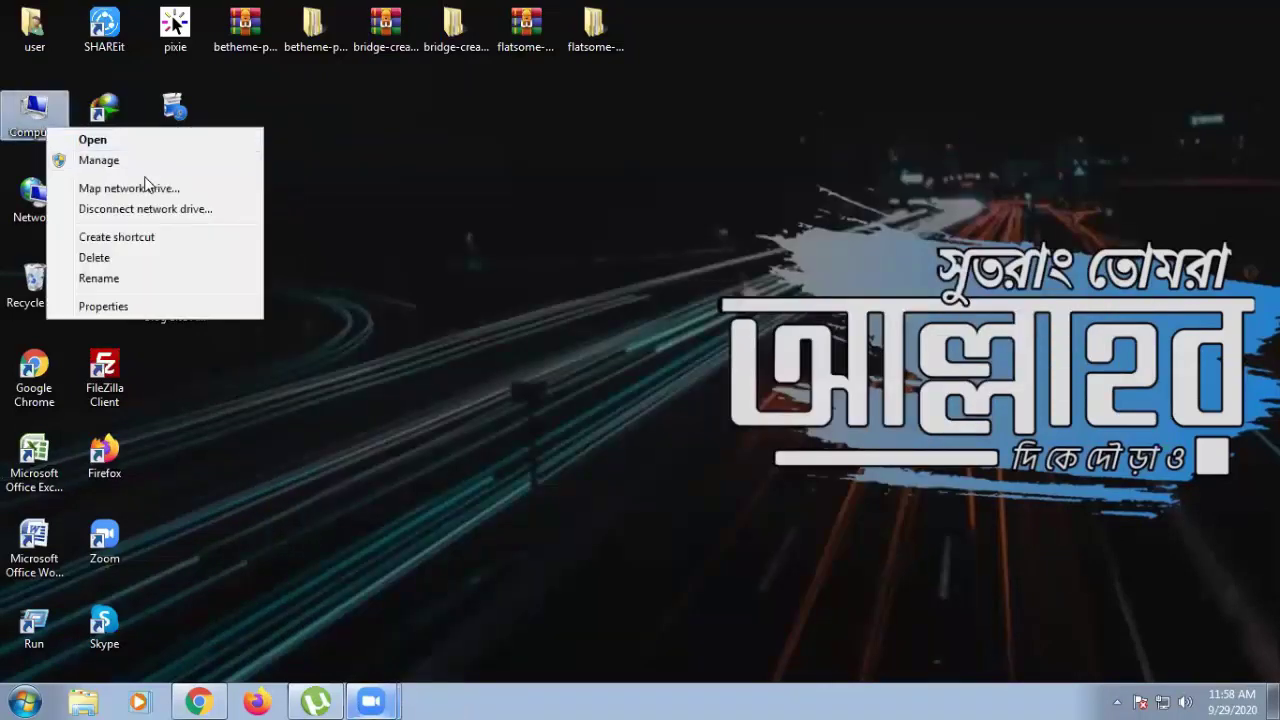
click(135, 308)
scroll(516, 337, down, 1)
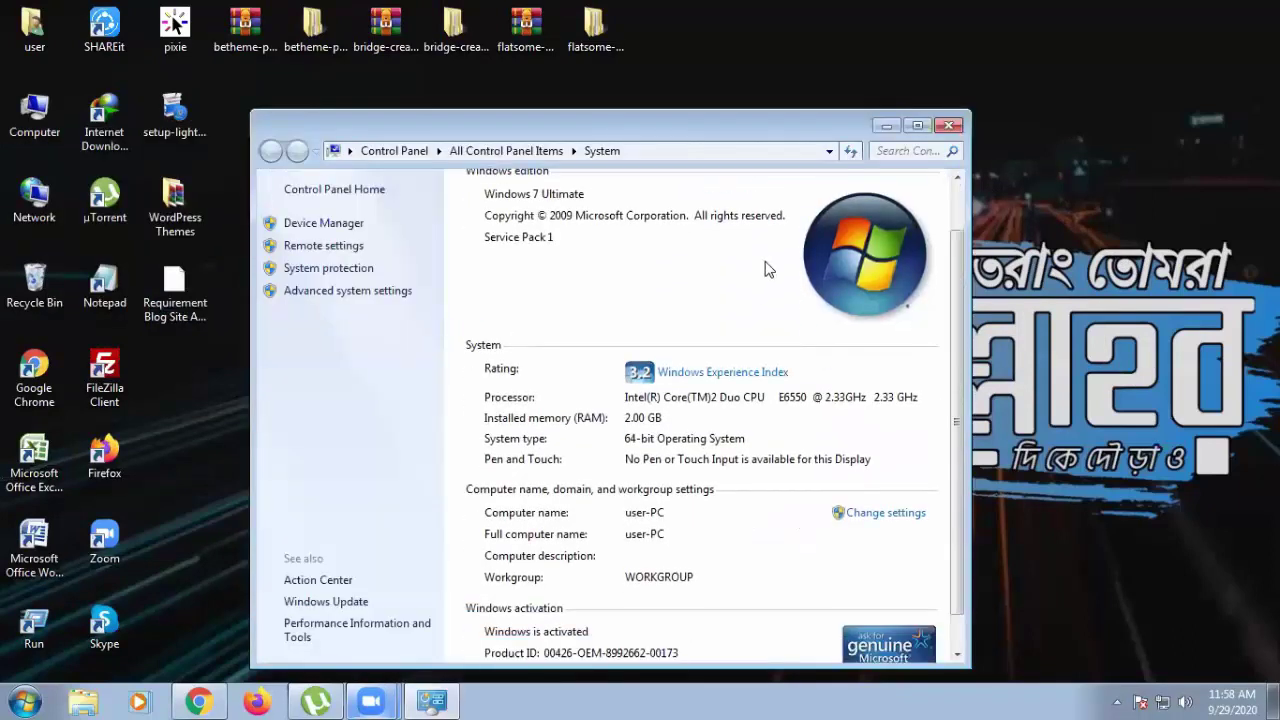
click(952, 127)
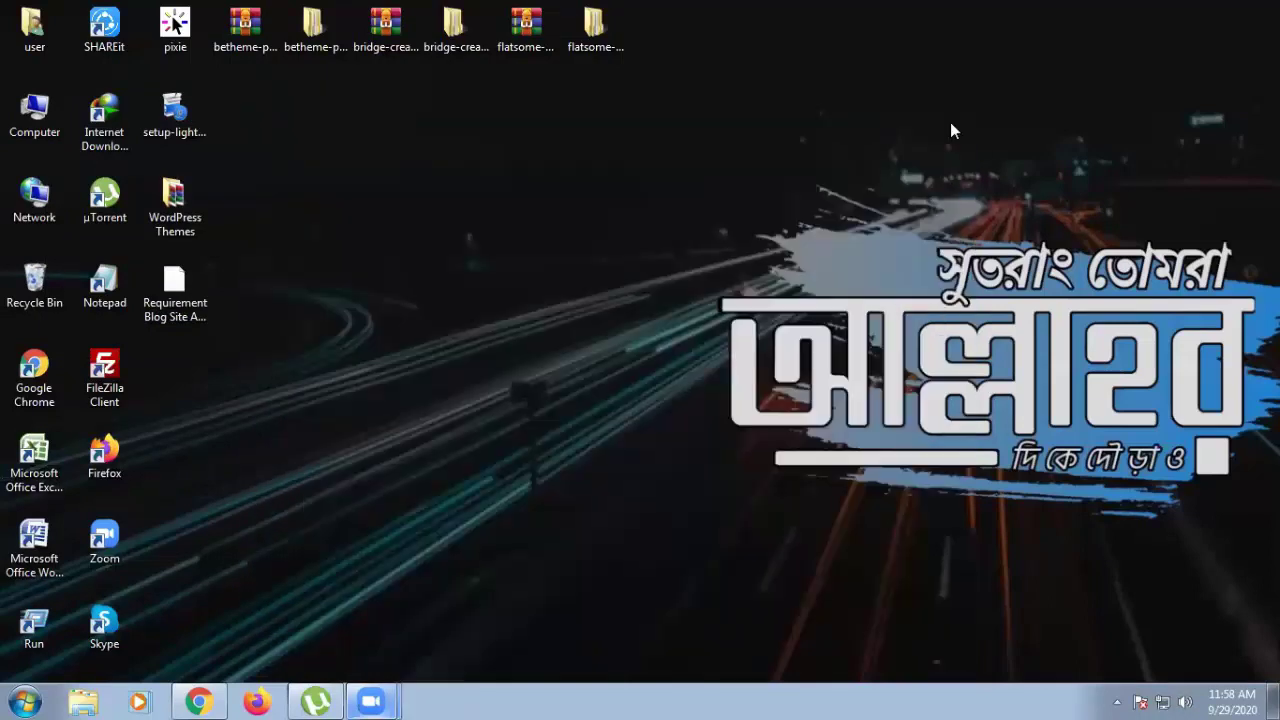